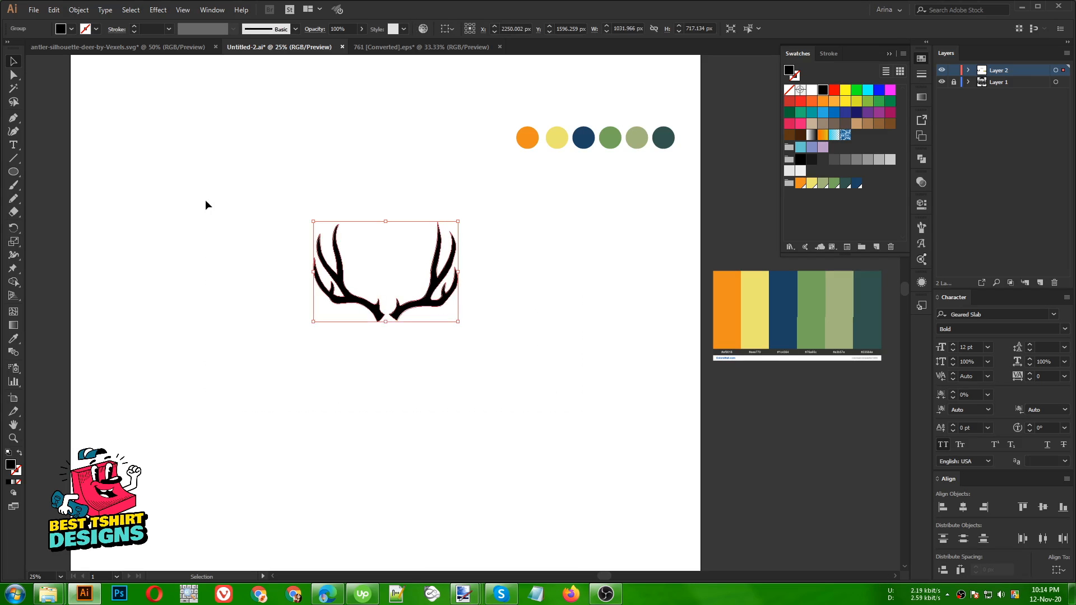
pyautogui.click(450, 432)
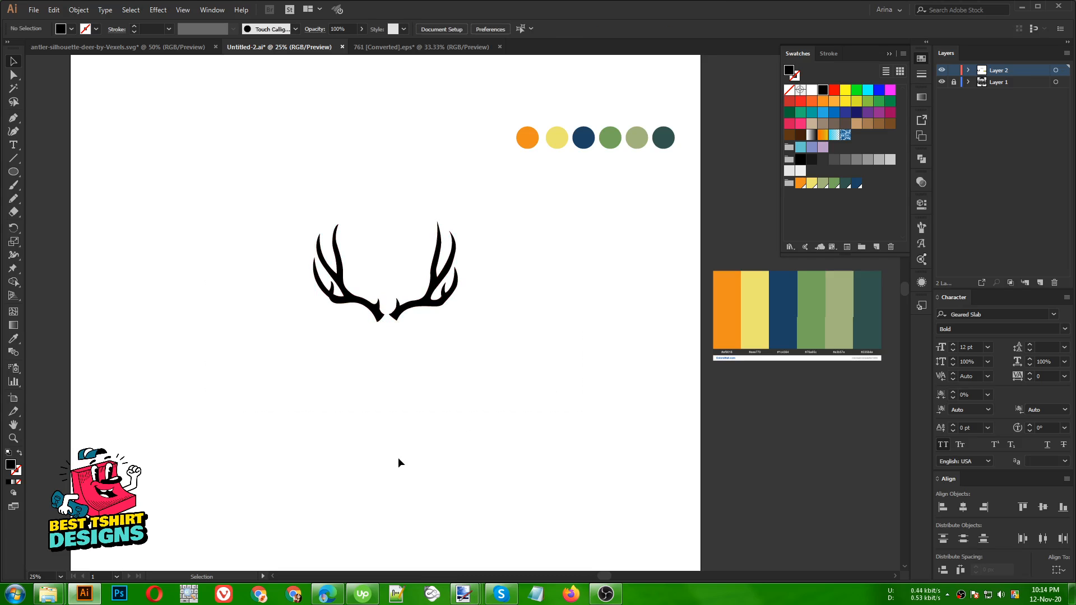
pyautogui.moveTo(476, 429); pyautogui.dragTo(250, 230)
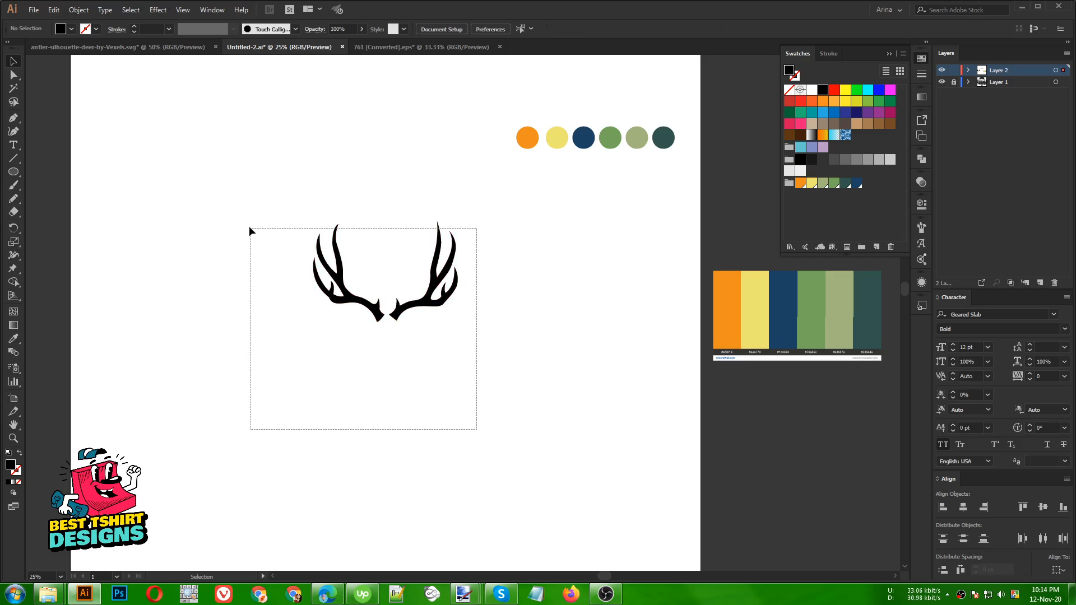
pyautogui.click(283, 376)
# Step: Switch to the browser, view the Freepik vintage outdoor elements vector and the hiking color palette image, and return to Illustrator
pyautogui.click(328, 594)
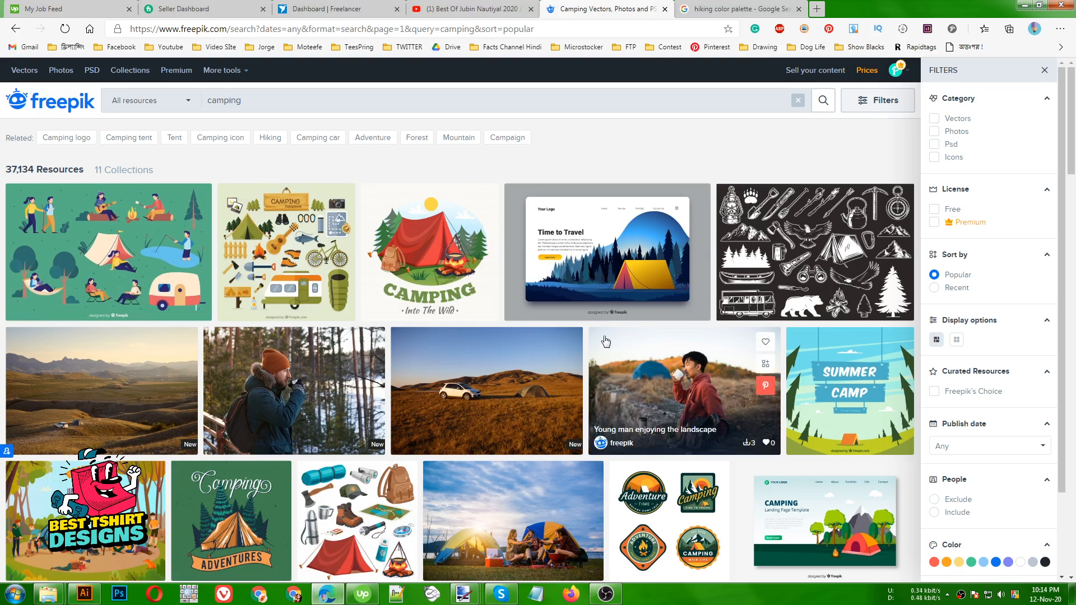
pyautogui.click(756, 252)
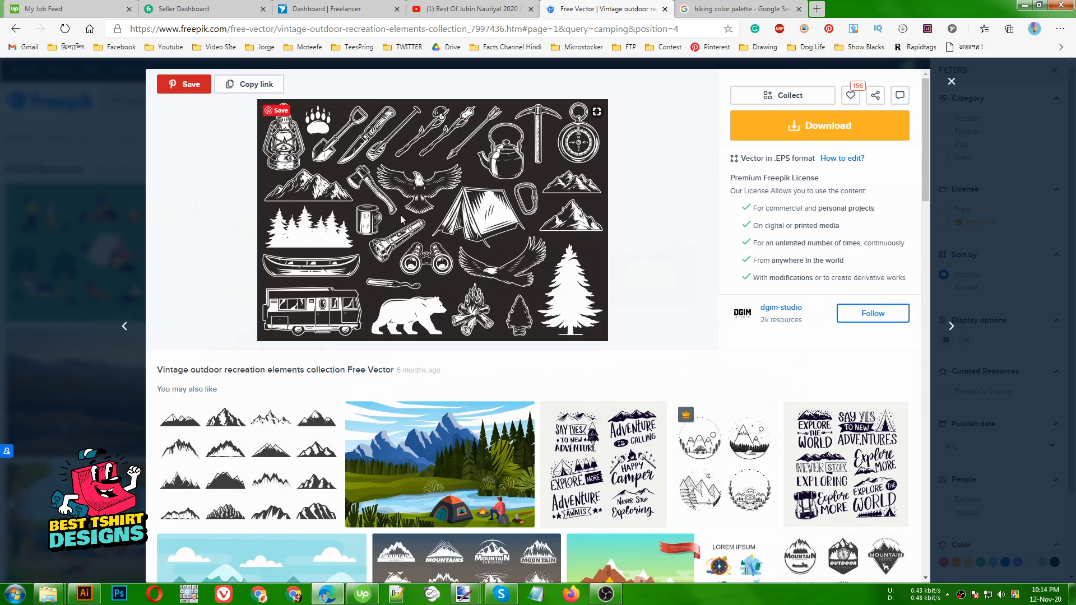
pyautogui.click(739, 8)
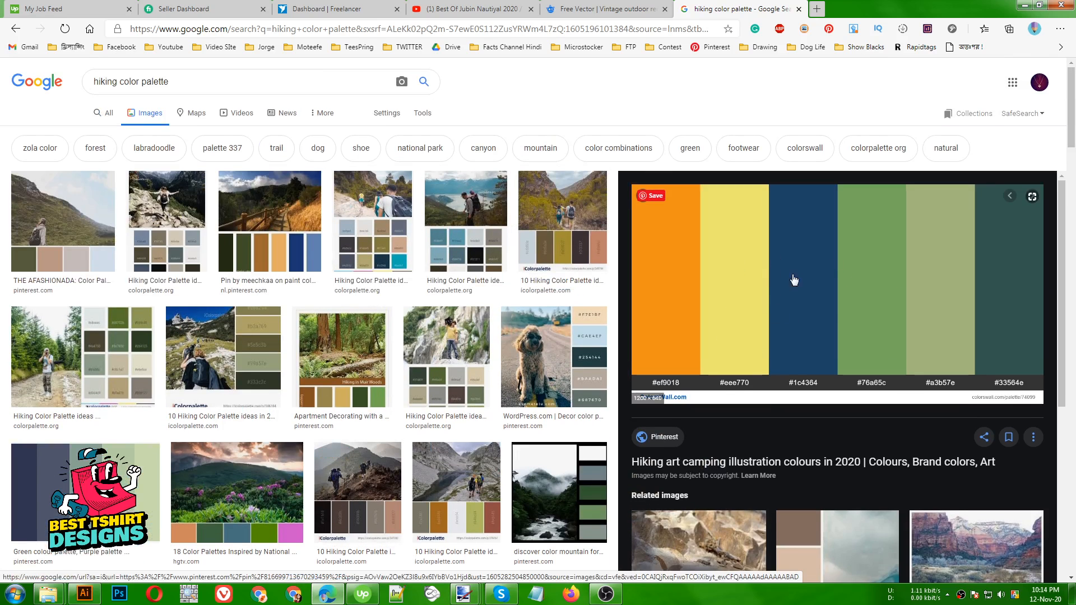
pyautogui.hotkey('alt', 'Tab')
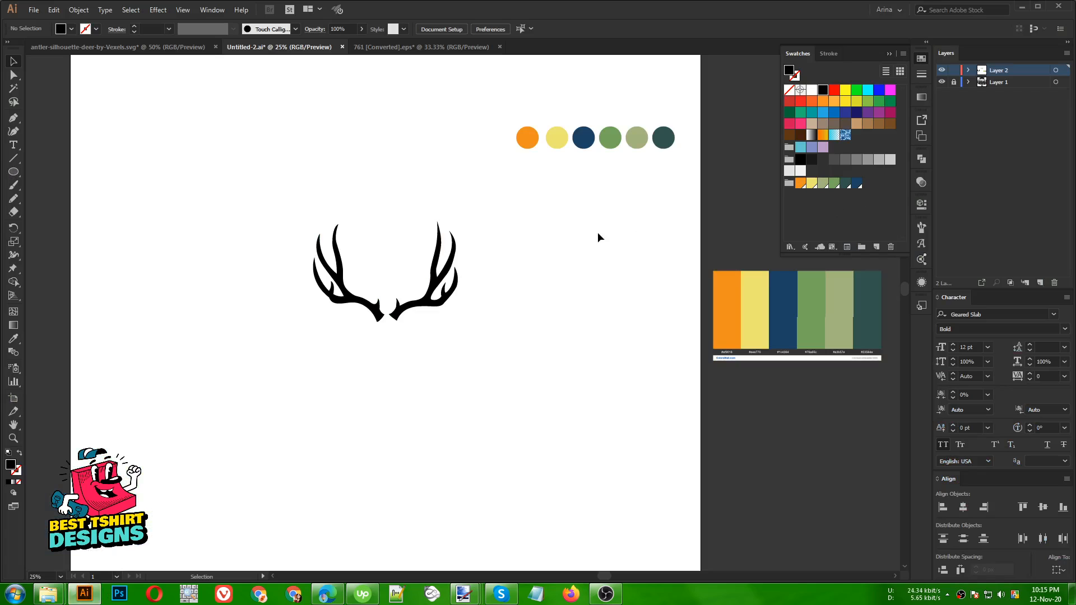
pyautogui.moveTo(251, 213); pyautogui.dragTo(510, 375)
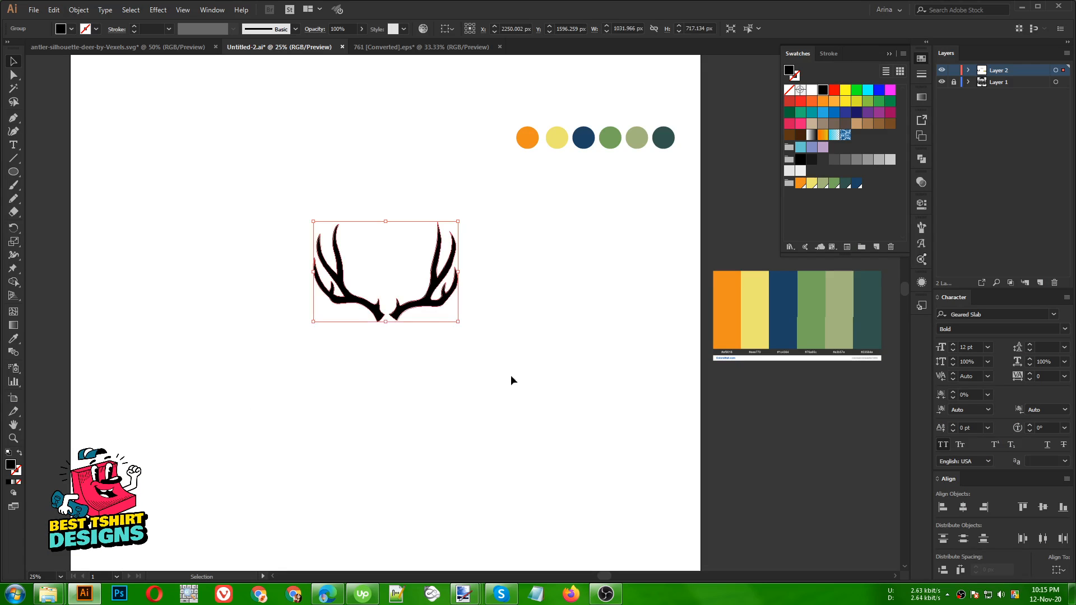
pyautogui.moveTo(244, 225); pyautogui.dragTo(536, 435)
pyautogui.click(509, 408)
pyautogui.click(394, 279)
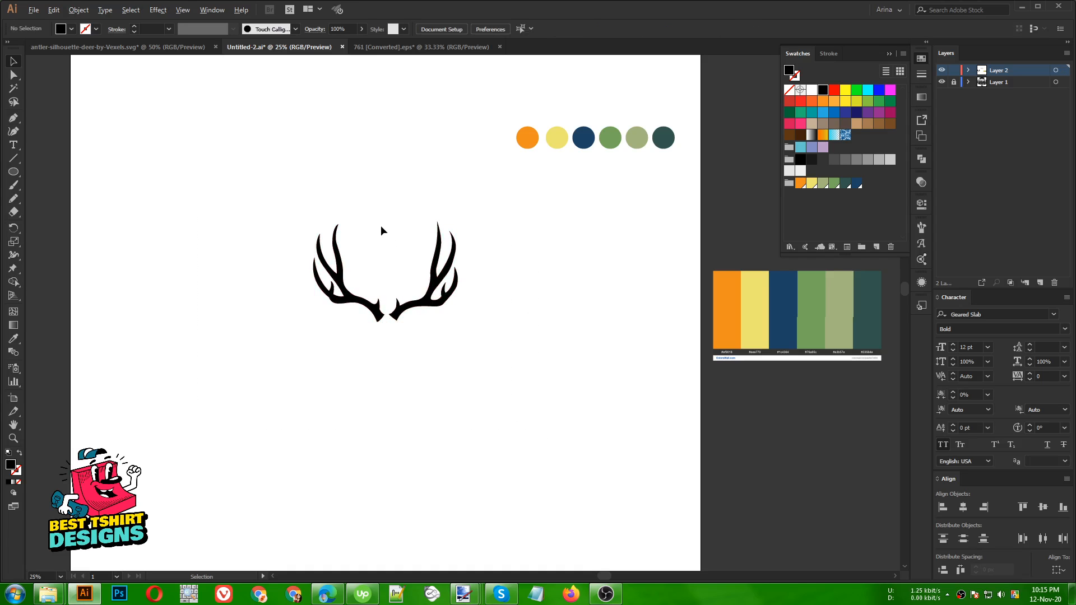
pyautogui.scroll(3, 381, 225)
pyautogui.click(403, 48)
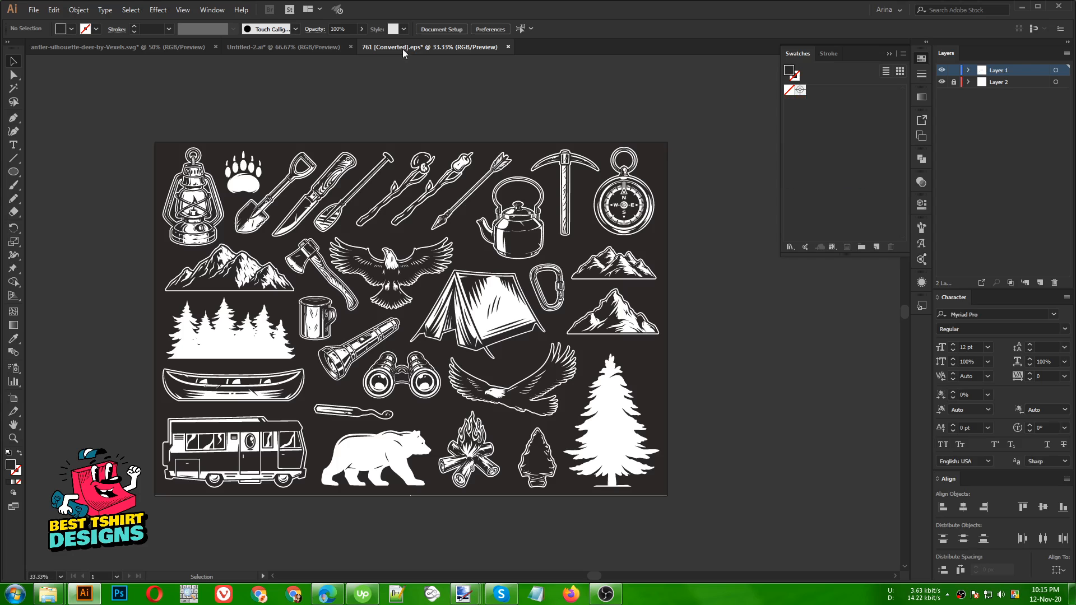
pyautogui.click(272, 49)
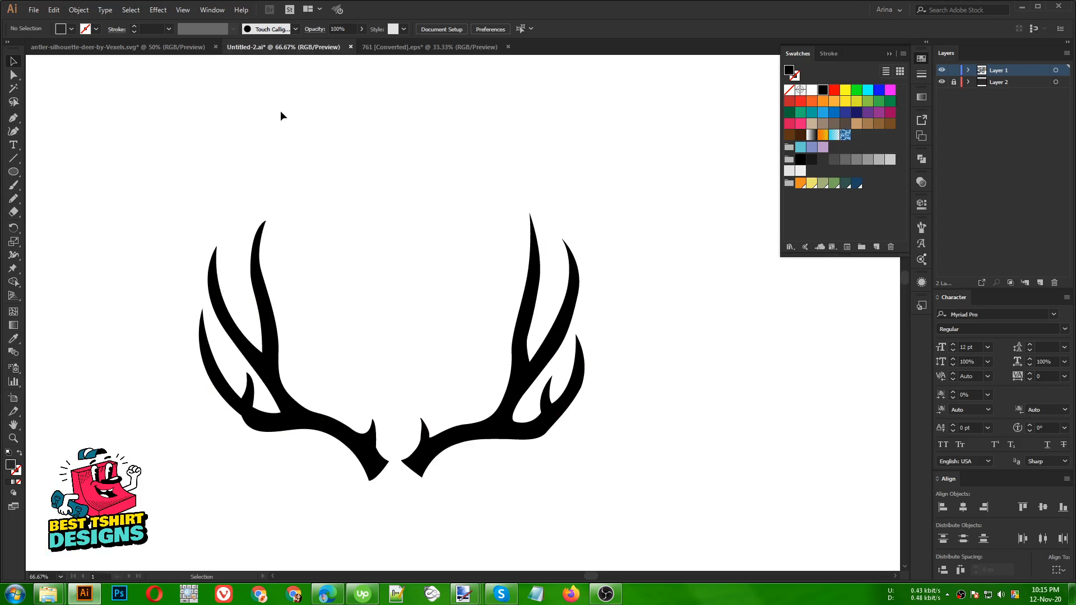
pyautogui.scroll(-1, 476, 247)
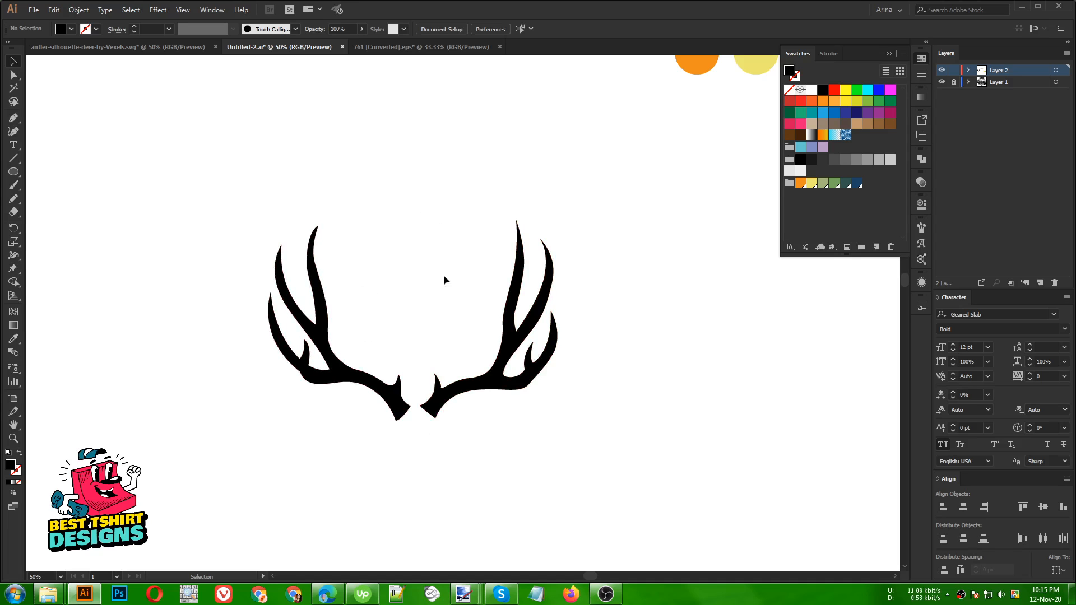
pyautogui.moveTo(225, 188); pyautogui.dragTo(578, 477)
pyautogui.click(377, 290)
# Step: In 761 [Converted].eps, select the tent, large pine tree, axe and widest mountain range together and copy them
pyautogui.click(419, 45)
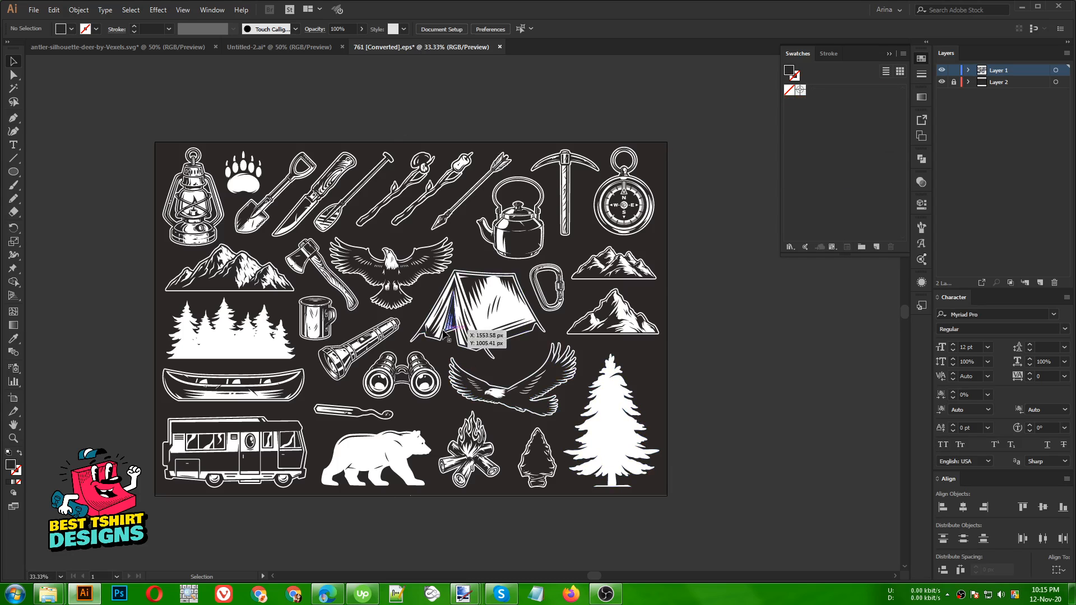
pyautogui.scroll(2, 443, 309)
pyautogui.scroll(-3, 443, 308)
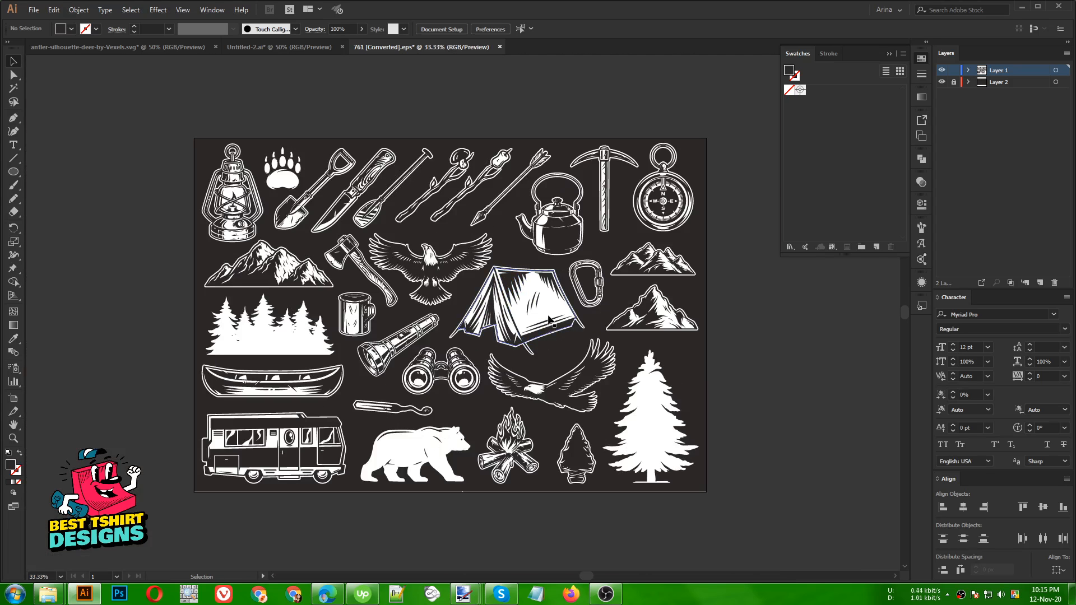
pyautogui.click(550, 321)
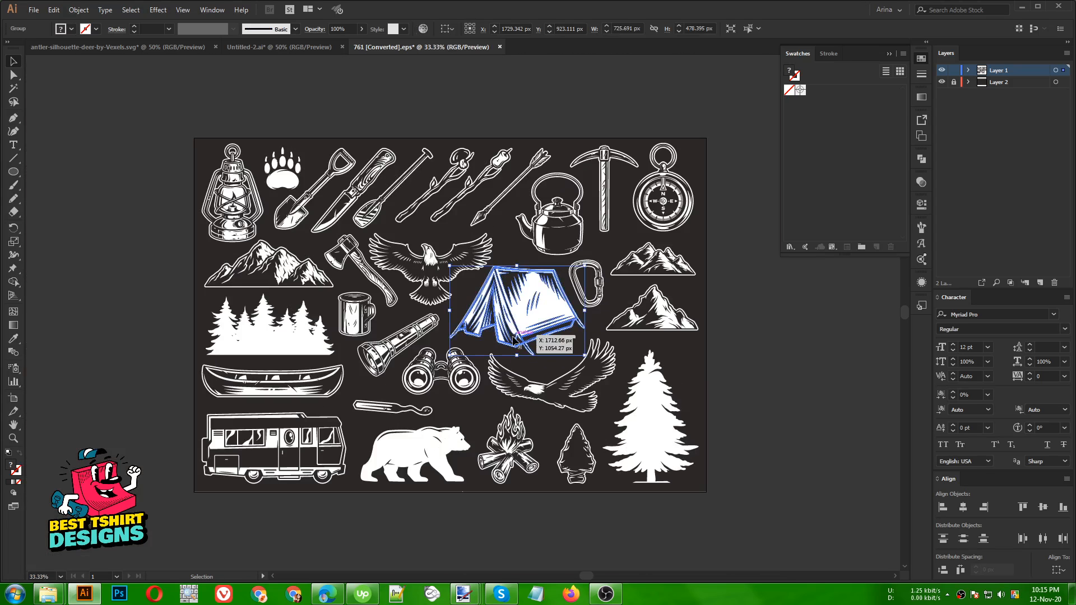
pyautogui.keyDown('shift'); pyautogui.click(645, 434); pyautogui.keyUp('shift')
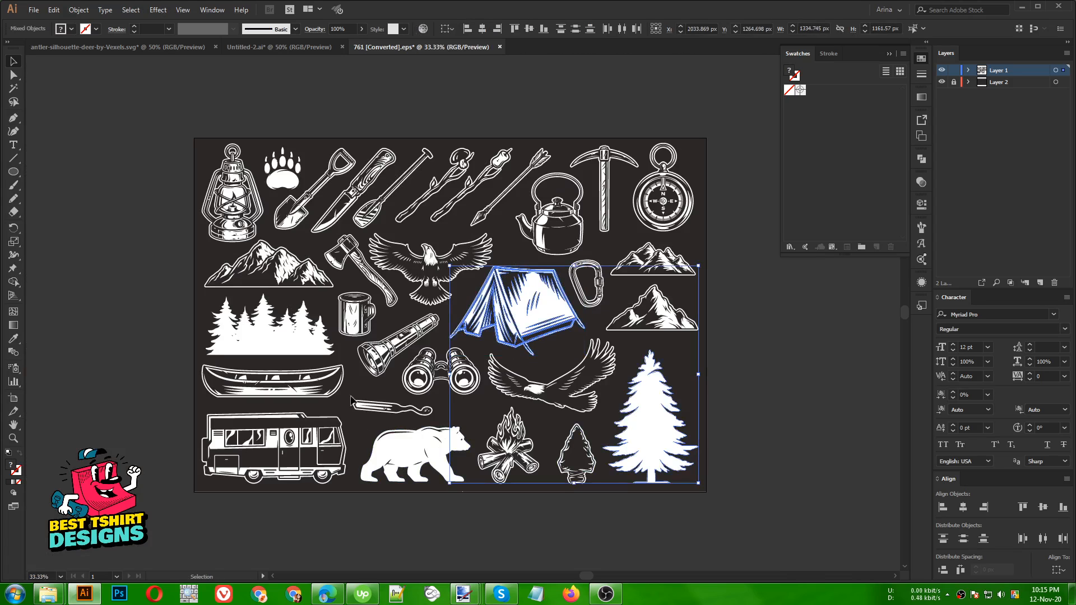
pyautogui.keyDown('shift'); pyautogui.click(381, 284); pyautogui.keyUp('shift')
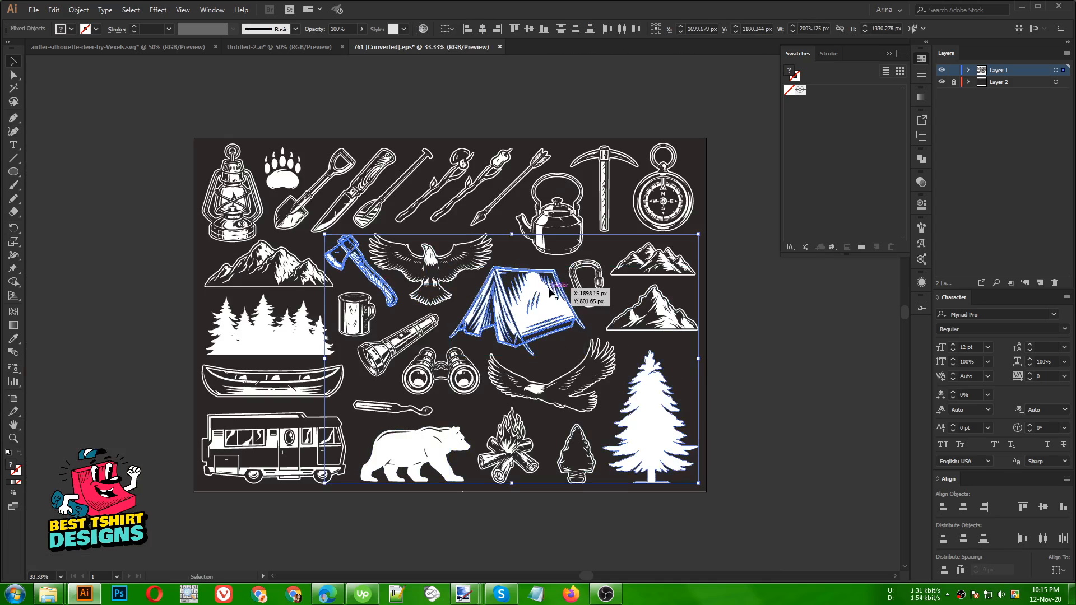
pyautogui.keyDown('shift'); pyautogui.click(257, 272); pyautogui.keyUp('shift')
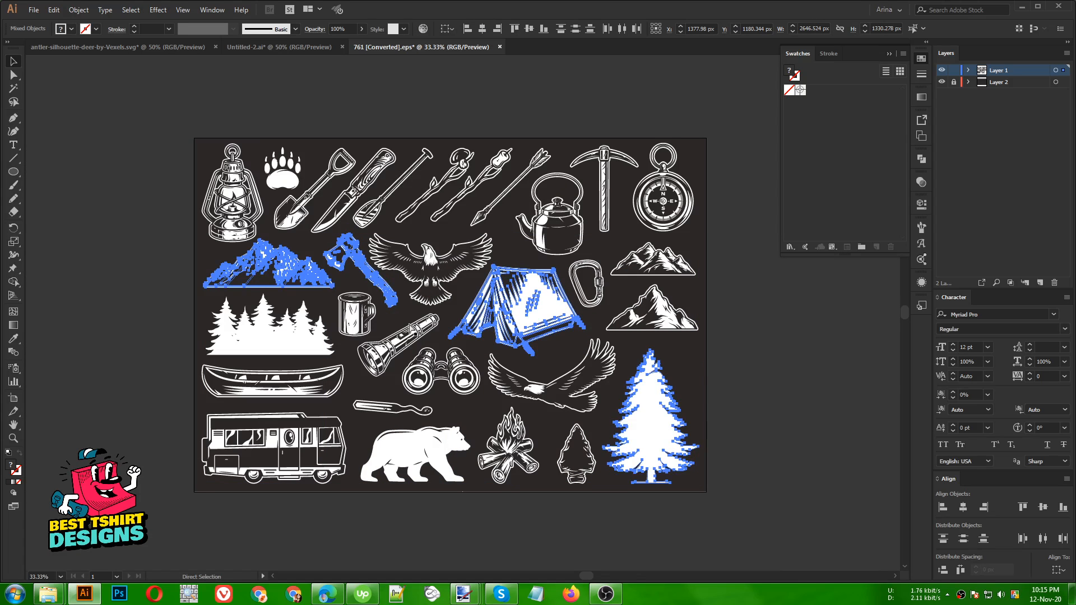
pyautogui.hotkey('ctrl', 'c')
# Step: Paste the copied tent, tree, axe and mountains into the Untitled-2.ai document with the antlers
pyautogui.click(261, 47)
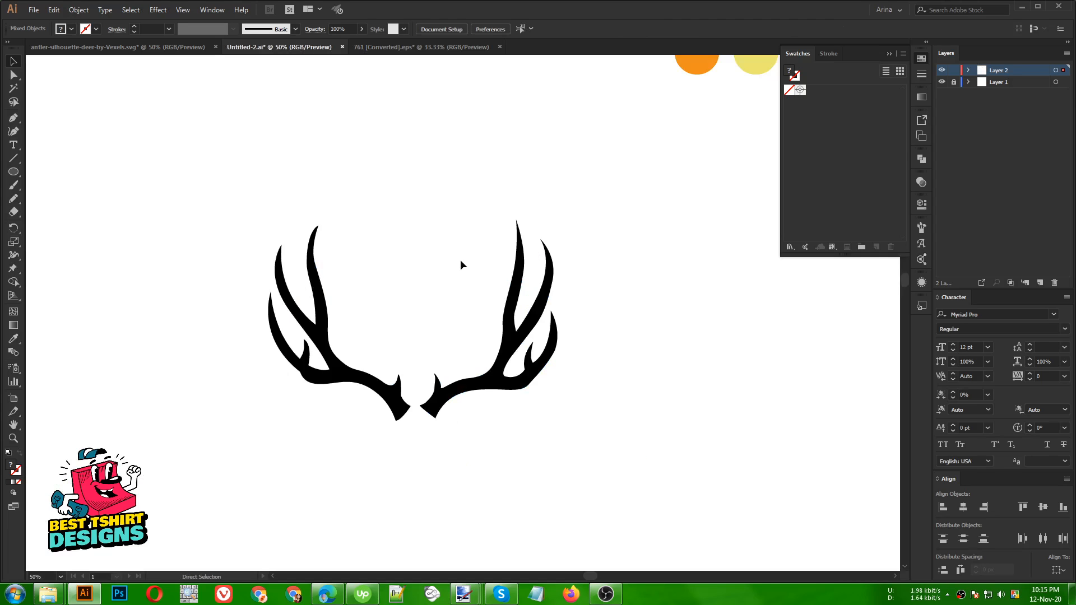
pyautogui.hotkey('ctrl', 'v')
pyautogui.hotkey('ctrl', '-')
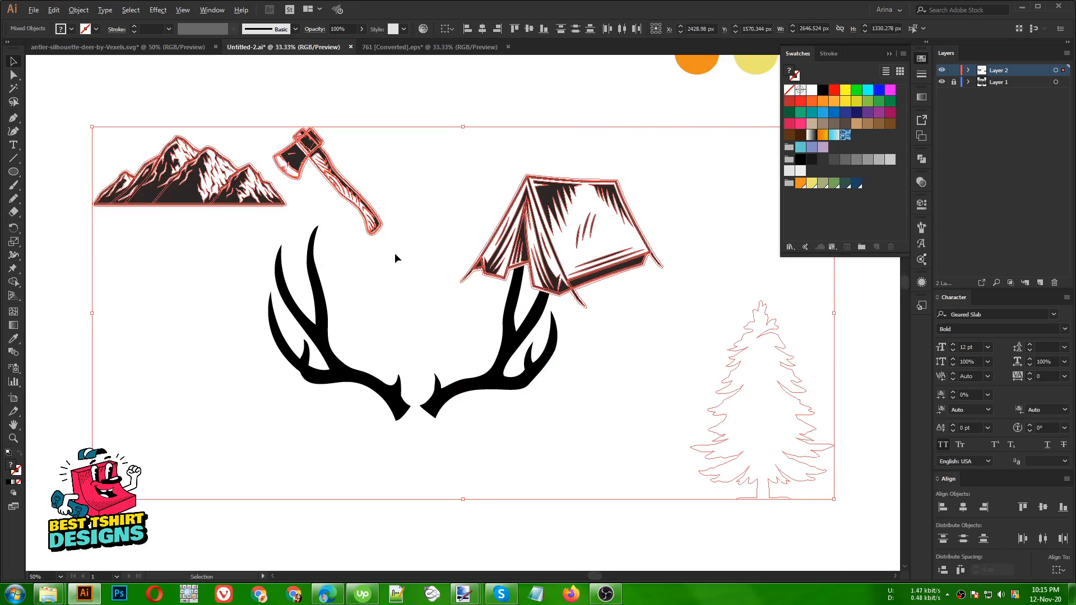
# Step: Fill the pasted pine tree with black so it shows against the white artboard
pyautogui.click(667, 340)
pyautogui.click(631, 332)
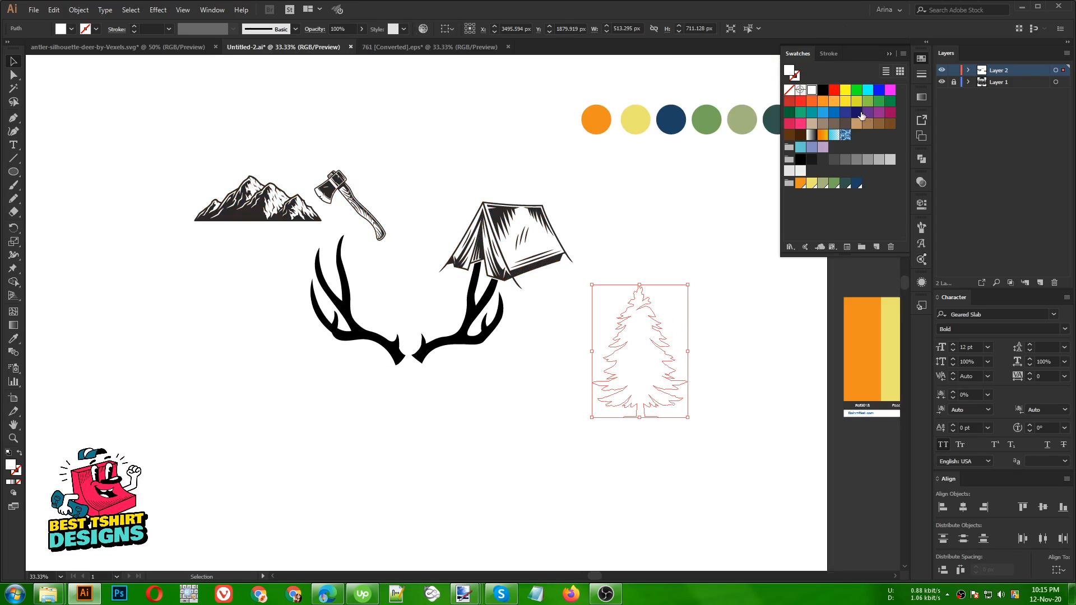
pyautogui.click(822, 90)
pyautogui.click(667, 216)
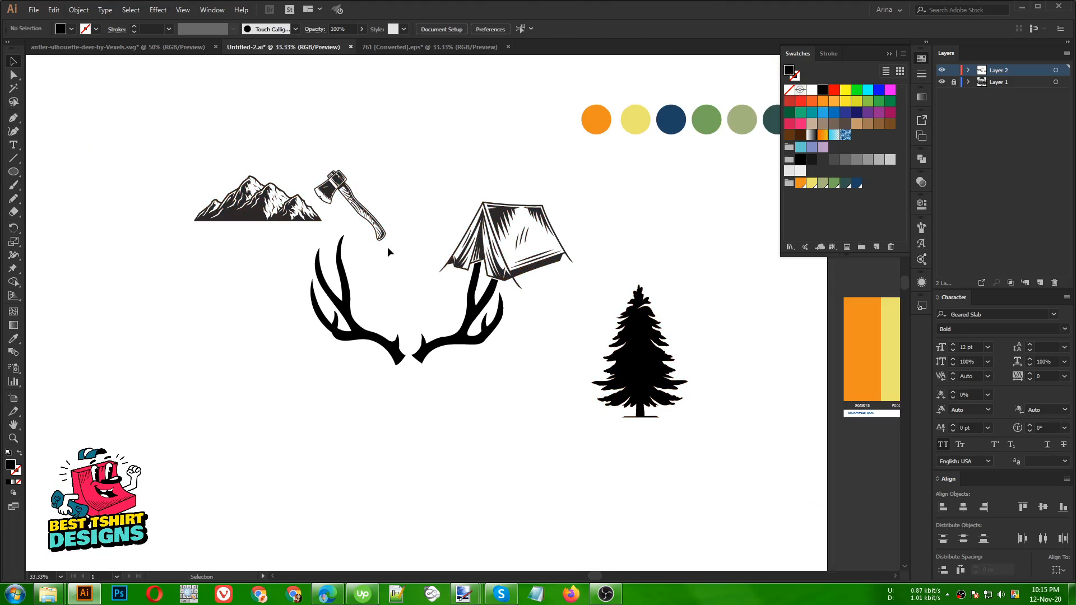
pyautogui.click(14, 90)
pyautogui.scroll(2, 202, 165)
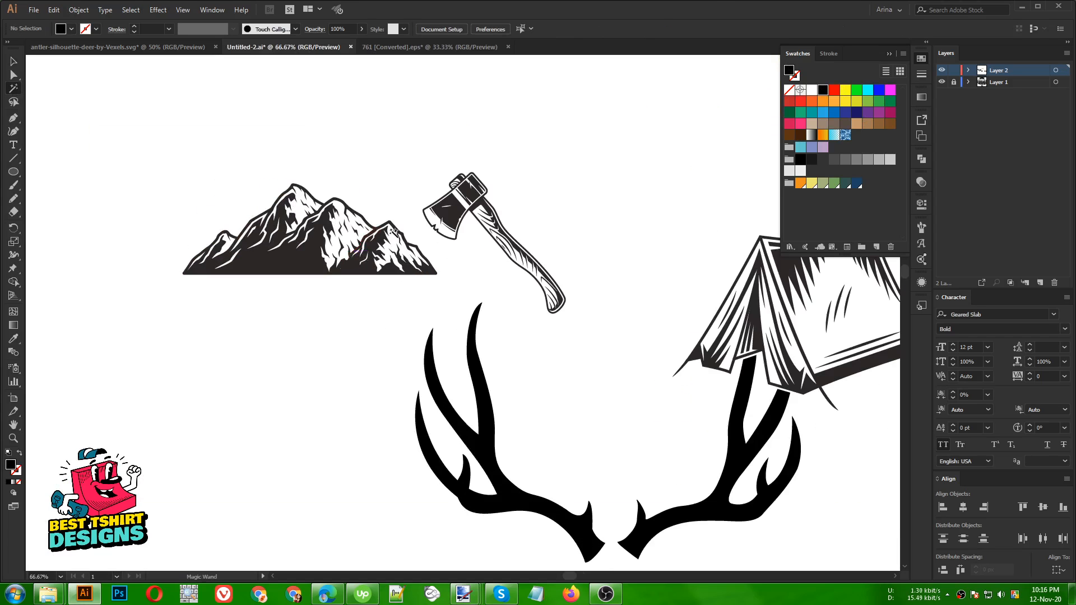
pyautogui.click(280, 263)
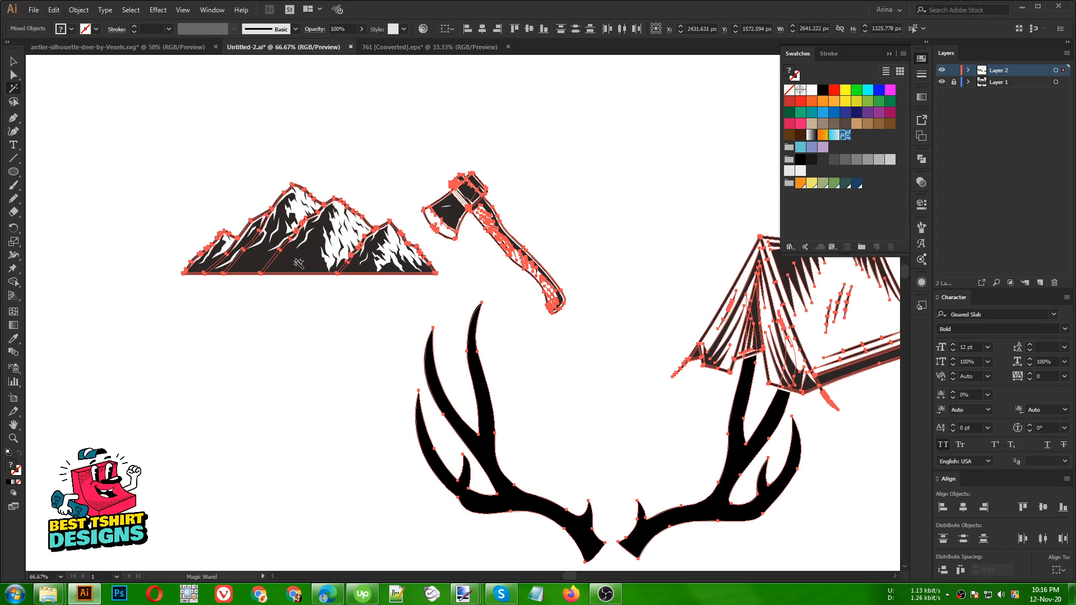
pyautogui.press('v')
pyautogui.click(301, 288)
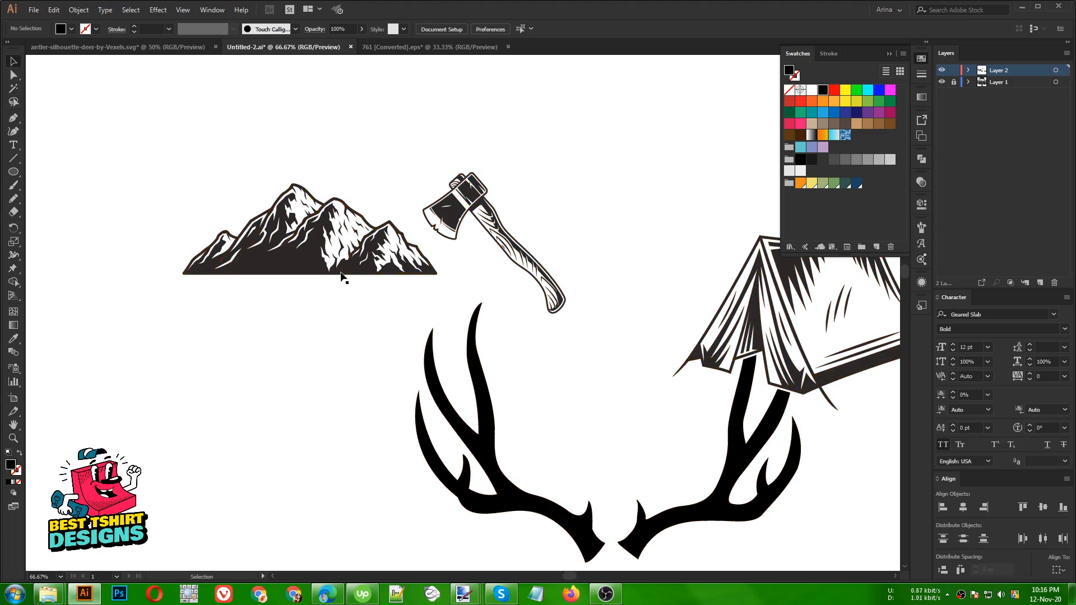
pyautogui.doubleClick(287, 267)
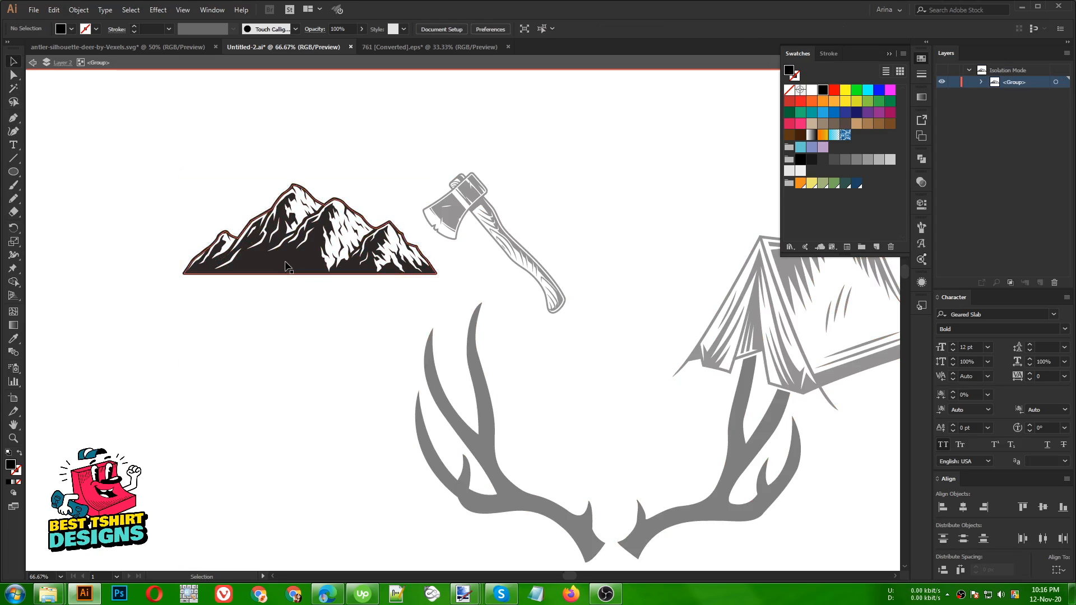
pyautogui.doubleClick(213, 200)
pyautogui.hotkey('ctrl', '-')
pyautogui.hotkey('ctrl', '-')
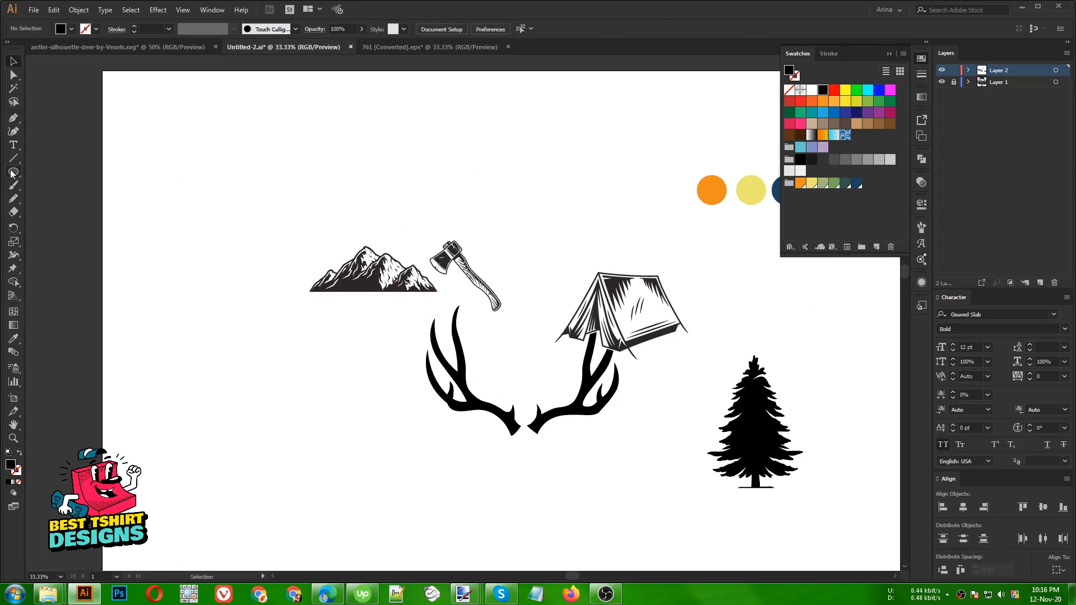
# Step: Draw a rectangle about 861 by 1106 px beside the mountains and fill it with purple
pyautogui.moveTo(11, 174); pyautogui.dragTo(56, 171)
pyautogui.moveTo(143, 155); pyautogui.dragTo(303, 360)
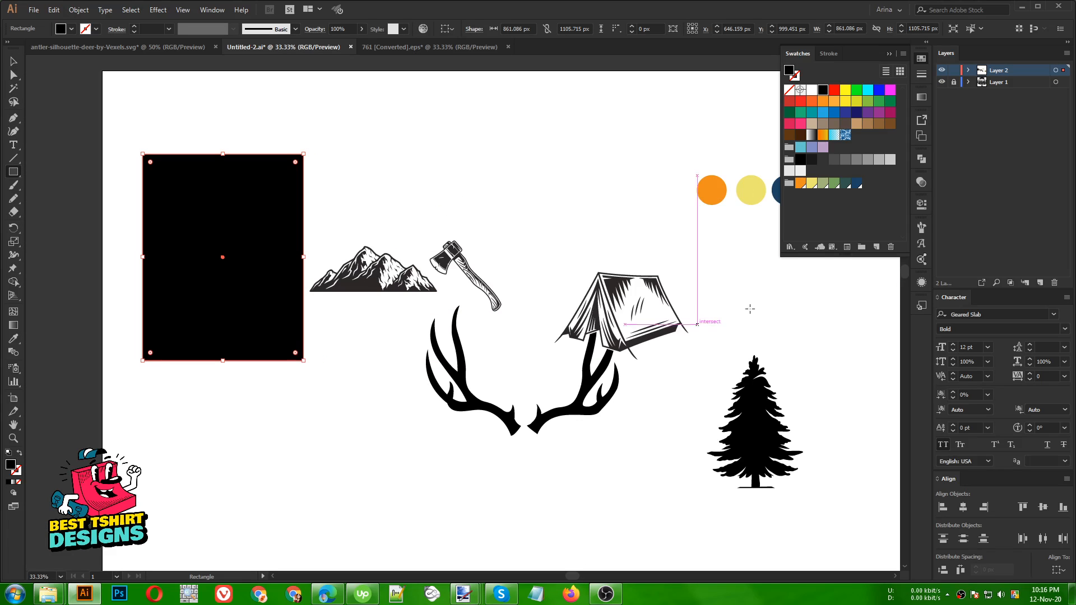
pyautogui.click(868, 112)
pyautogui.press('v')
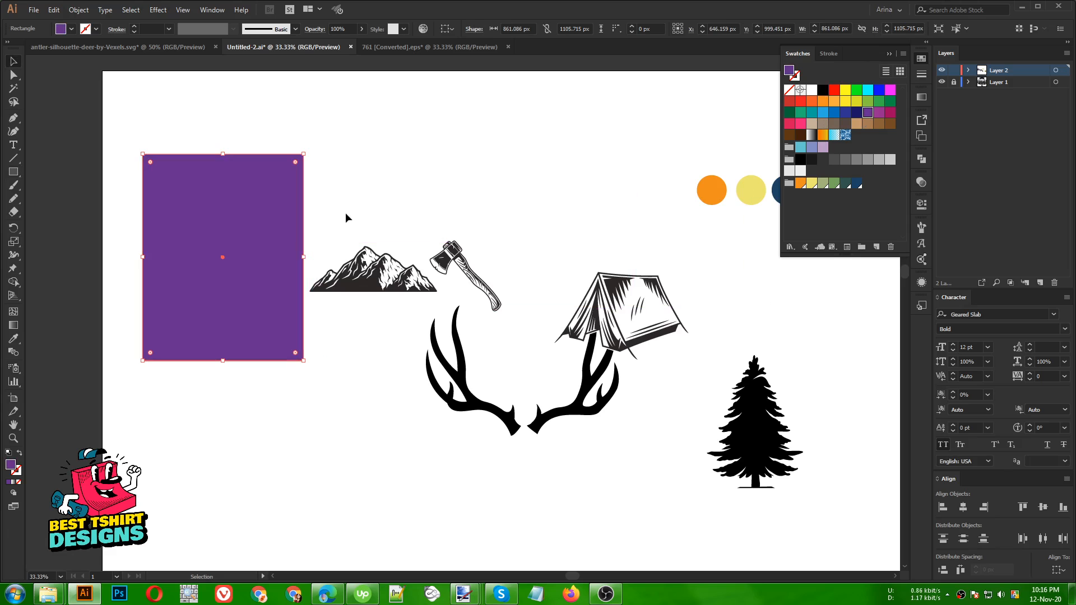
# Step: Move the mountain artwork onto the purple rectangle and bring it in front
pyautogui.click(346, 217)
pyautogui.moveTo(361, 275); pyautogui.dragTo(220, 234)
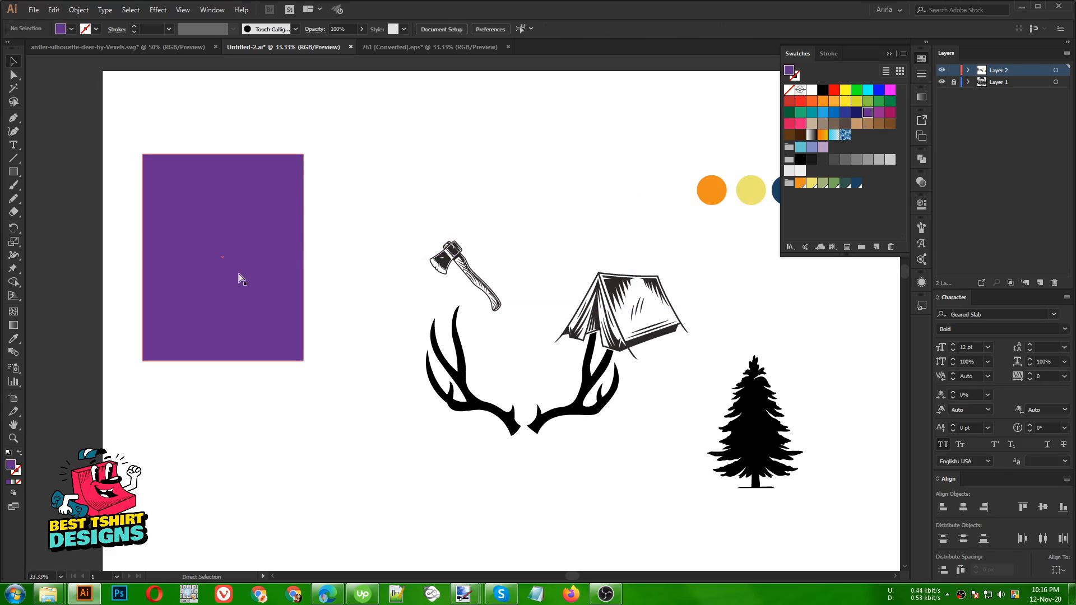
pyautogui.click(199, 597)
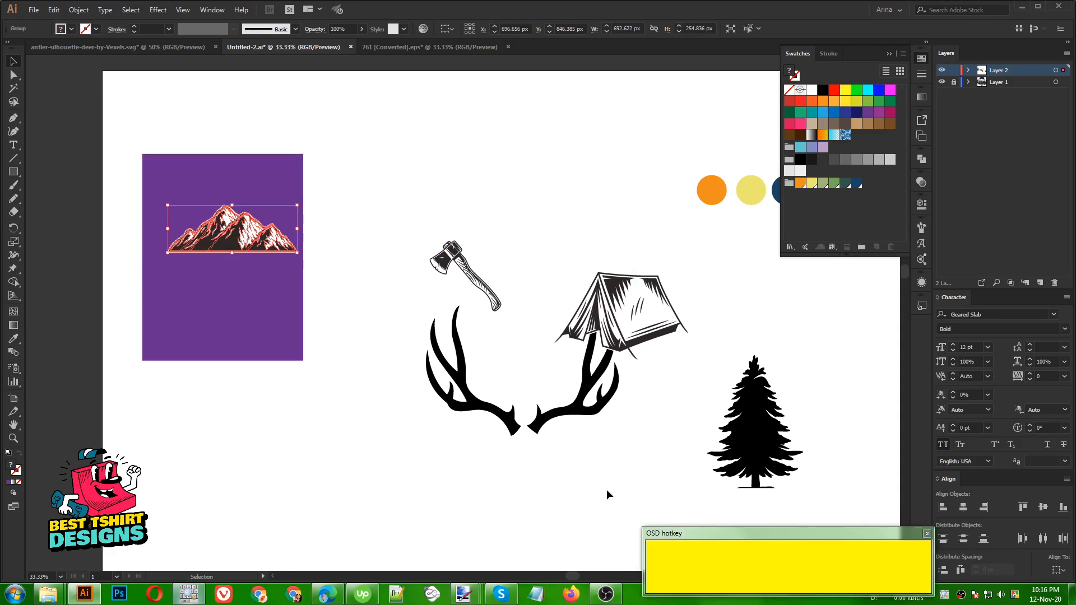
pyautogui.moveTo(775, 533); pyautogui.dragTo(762, 513)
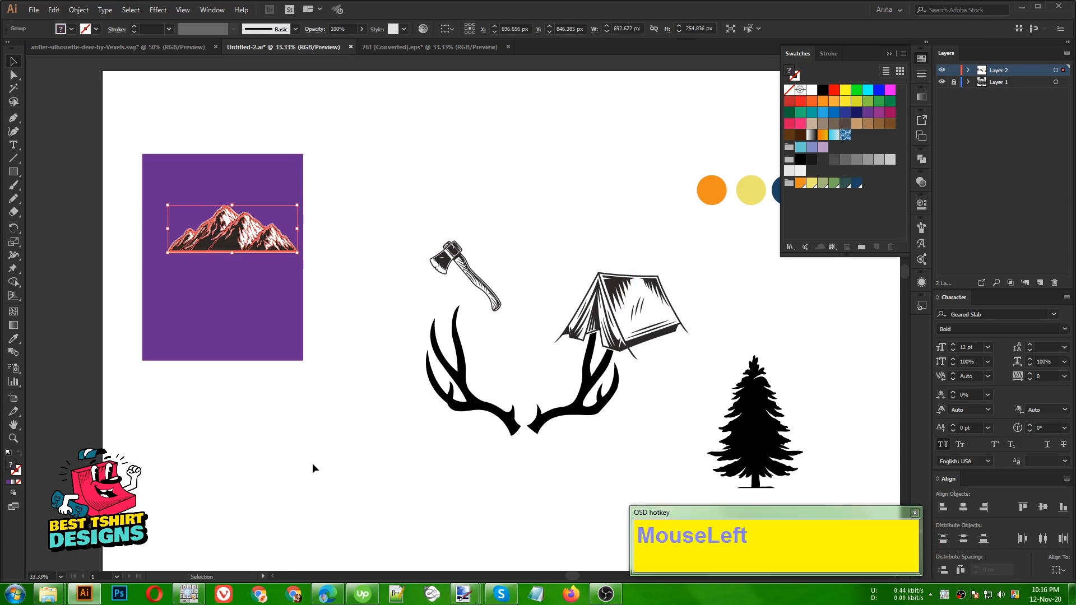
# Step: Isolate the mountain group on the purple rectangle and delete the white outline shape behind the mountains
pyautogui.scroll(1, 174, 144)
pyautogui.scroll(2, 176, 201)
pyautogui.scroll(-1, 414, 289)
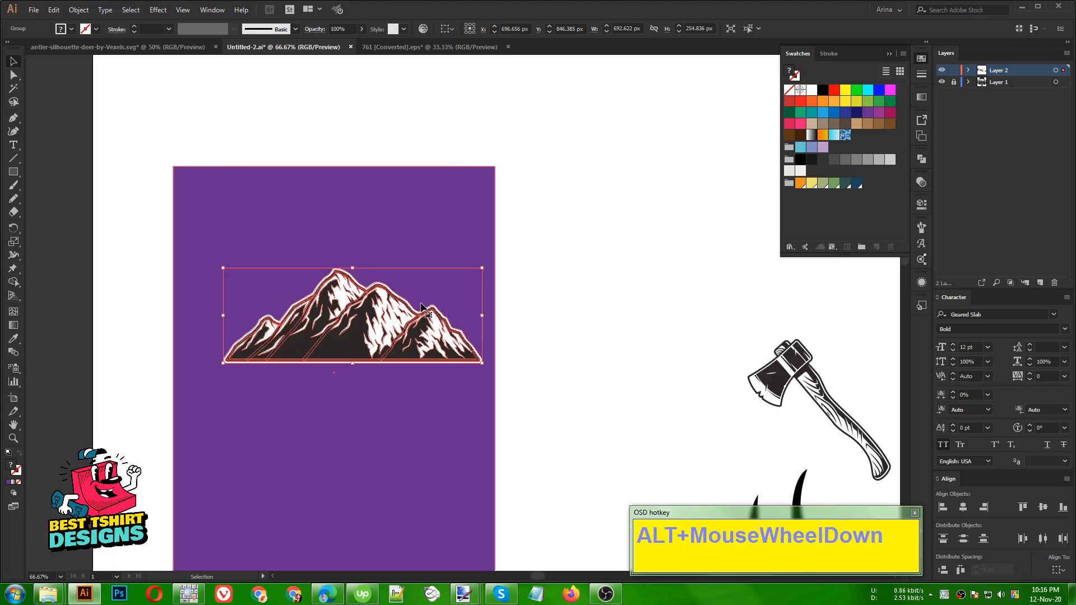
pyautogui.click(567, 333)
pyautogui.doubleClick(439, 341)
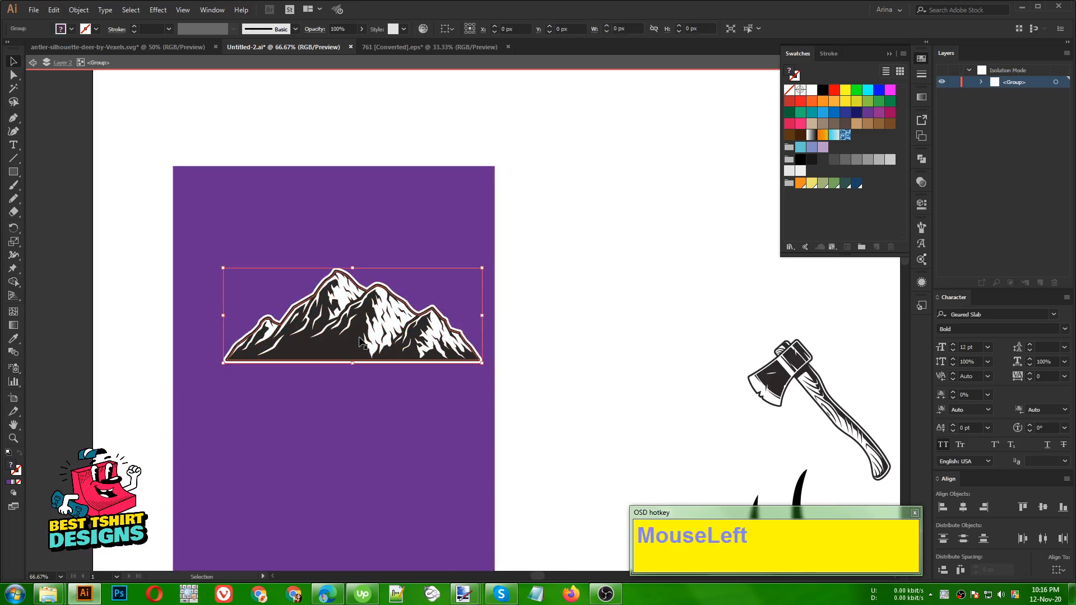
pyautogui.keyDown('alt'); pyautogui.scroll(1, 415, 336); pyautogui.keyUp('alt')
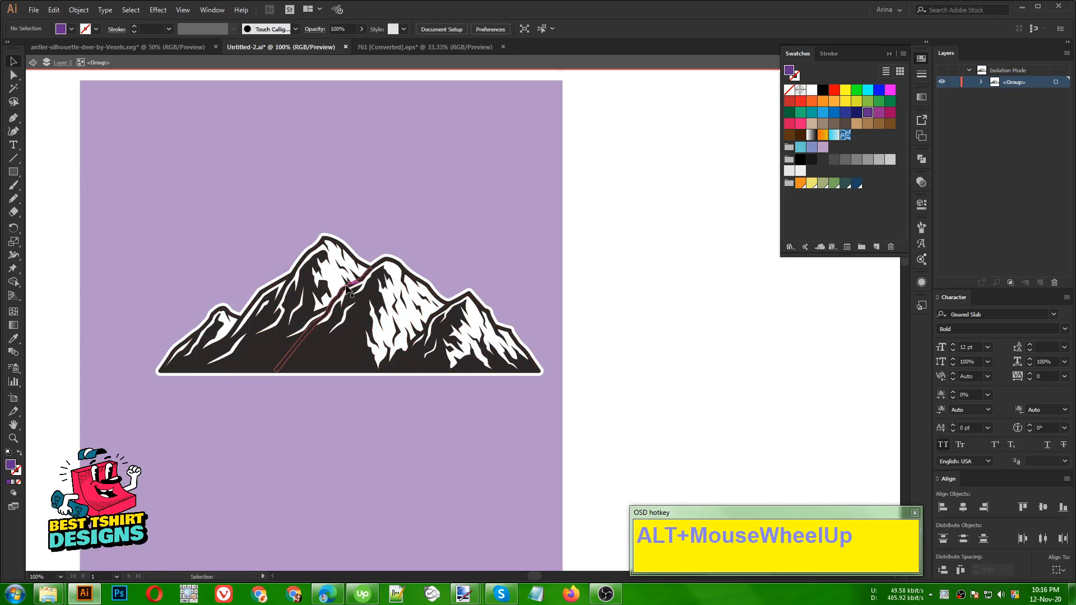
pyautogui.click(289, 274)
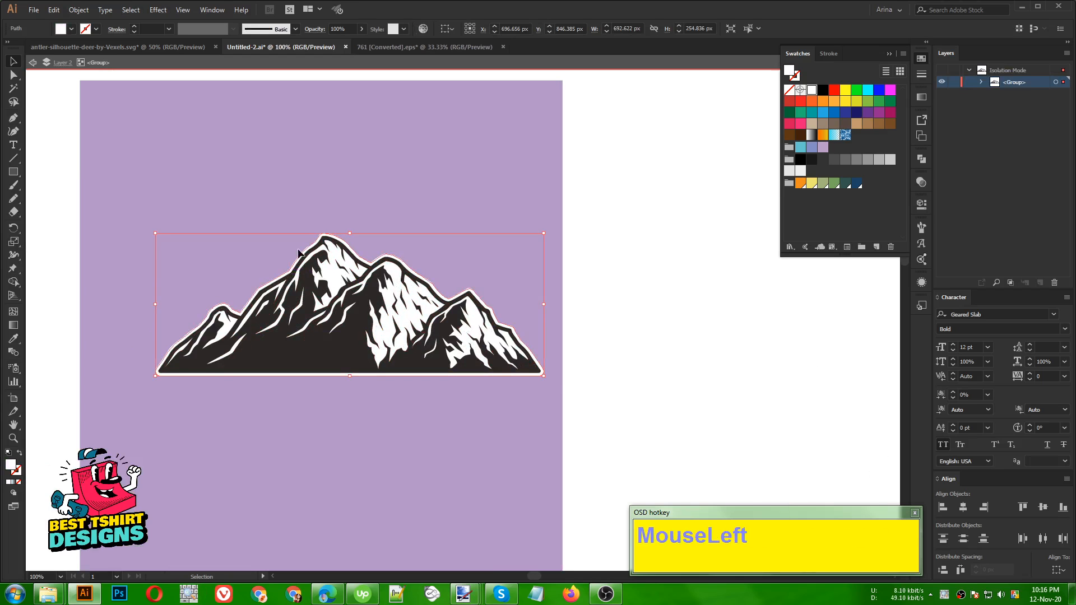
pyautogui.keyDown('alt'); pyautogui.scroll(2, 301, 261); pyautogui.keyUp('alt')
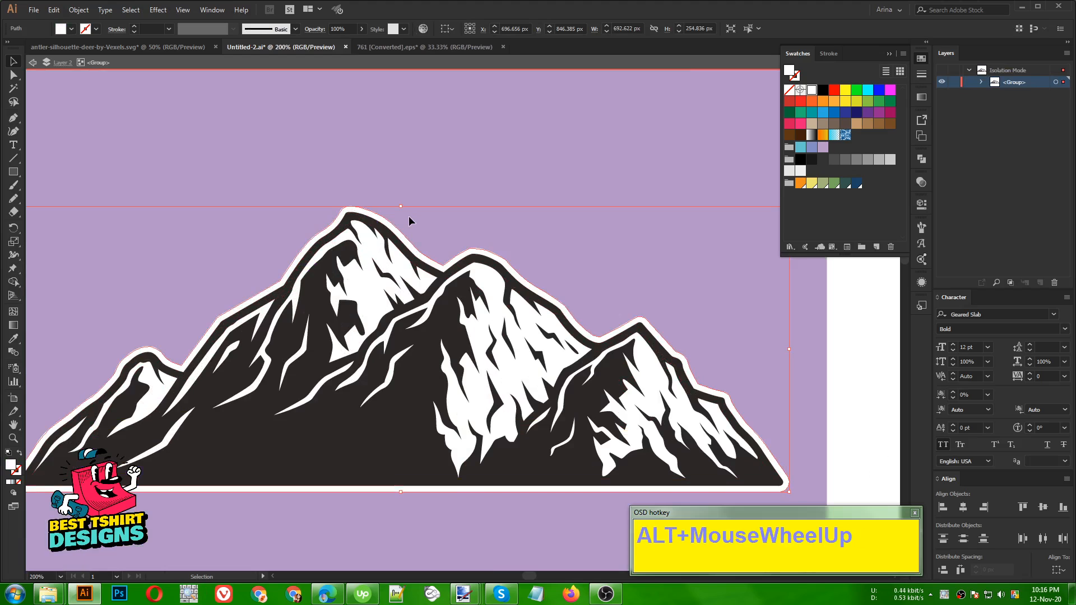
pyautogui.press('Delete')
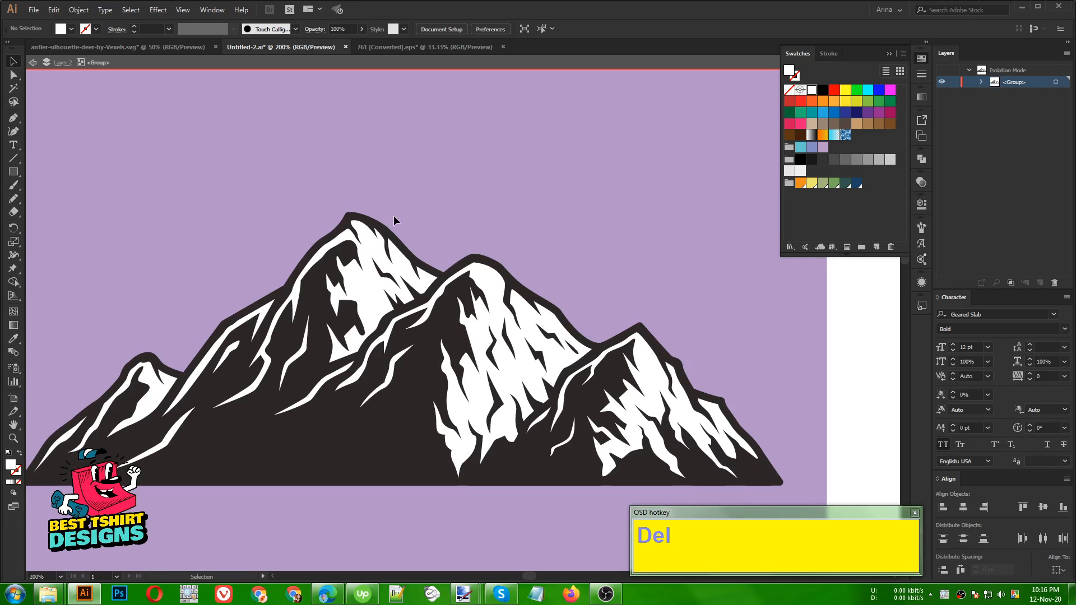
# Step: Select all the white highlight shapes inside the mountains with the Magic Wand and cut them out
pyautogui.keyDown('alt'); pyautogui.scroll(-1, 392, 218); pyautogui.keyUp('alt')
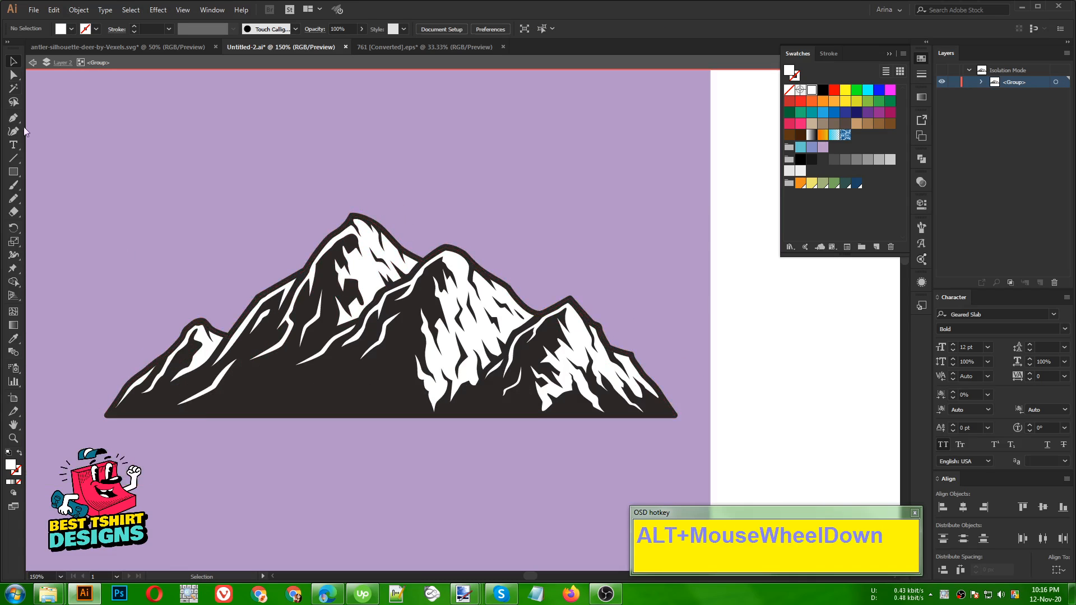
pyautogui.click(13, 88)
pyautogui.click(404, 276)
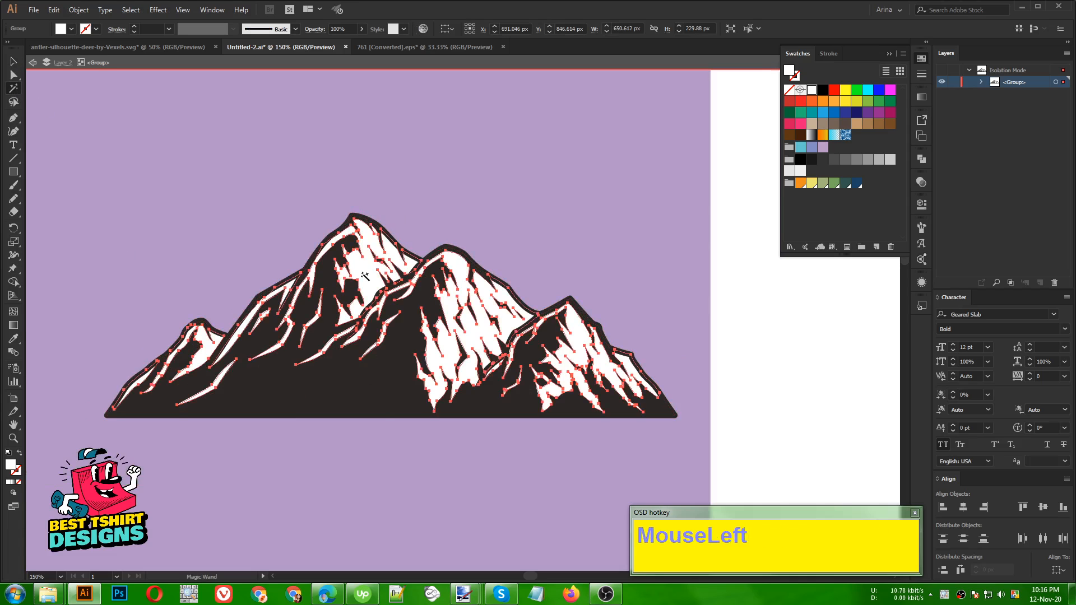
pyautogui.hotkey('ctrl', 'x')
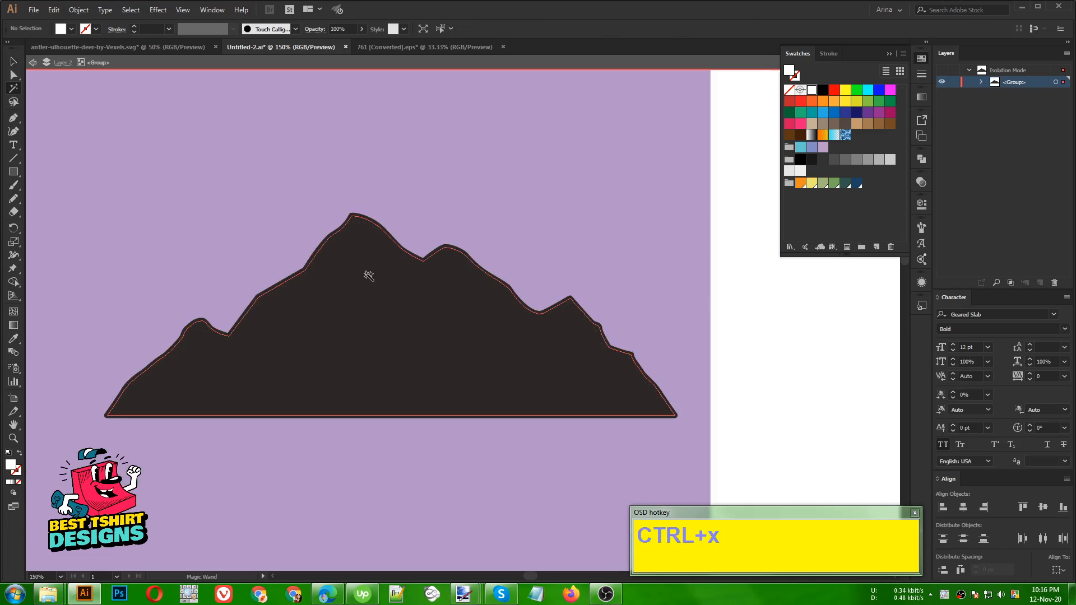
# Step: Unite the remaining dark mountain pieces into one solid silhouette with Pathfinder
pyautogui.press('f')
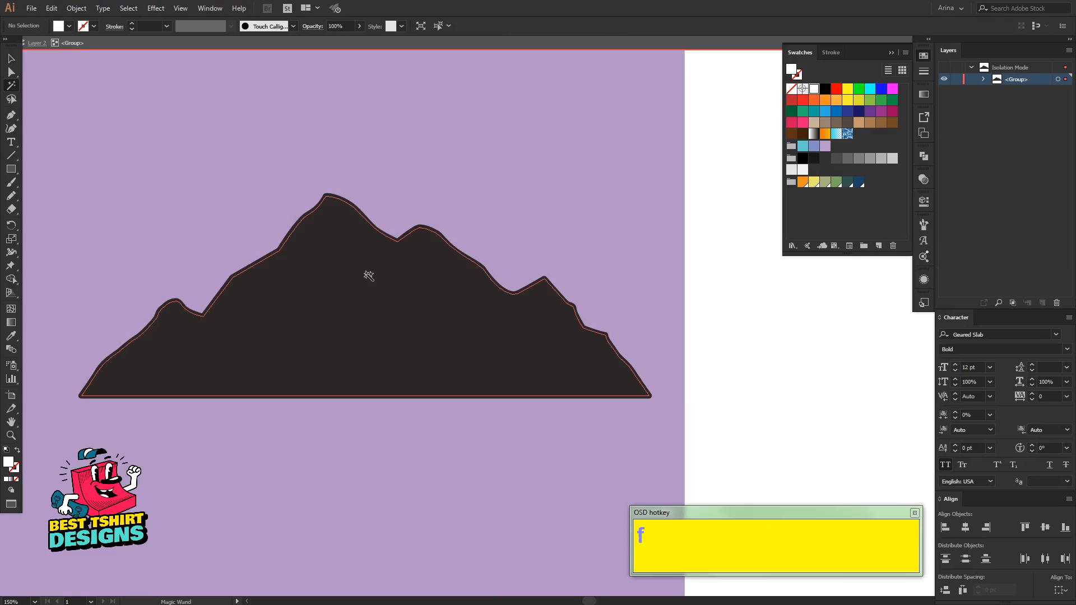
pyautogui.press('f')
pyautogui.press('v')
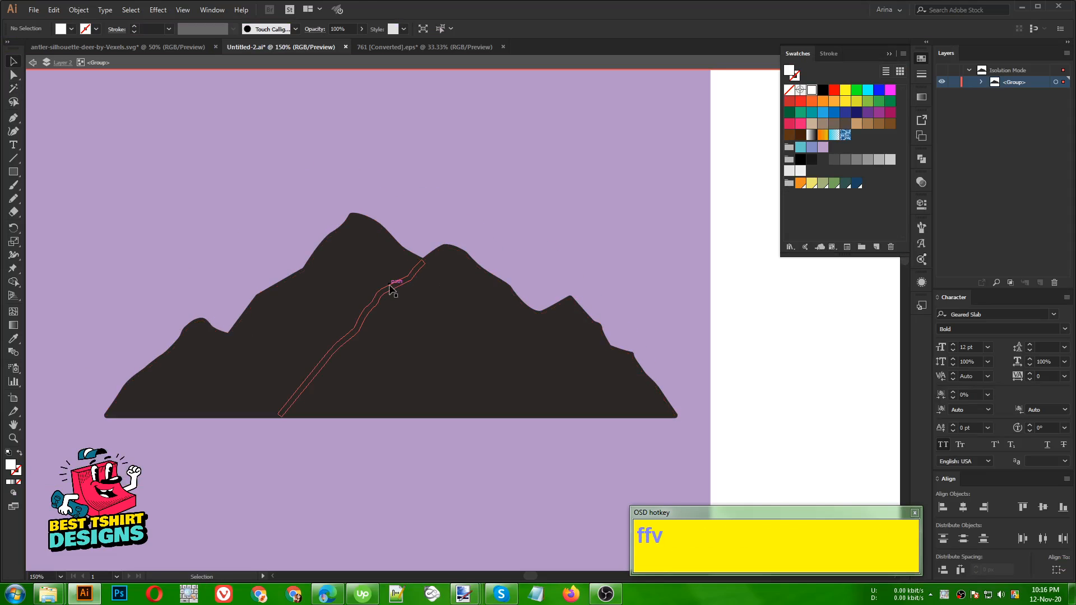
pyautogui.click(390, 288)
pyautogui.click(922, 160)
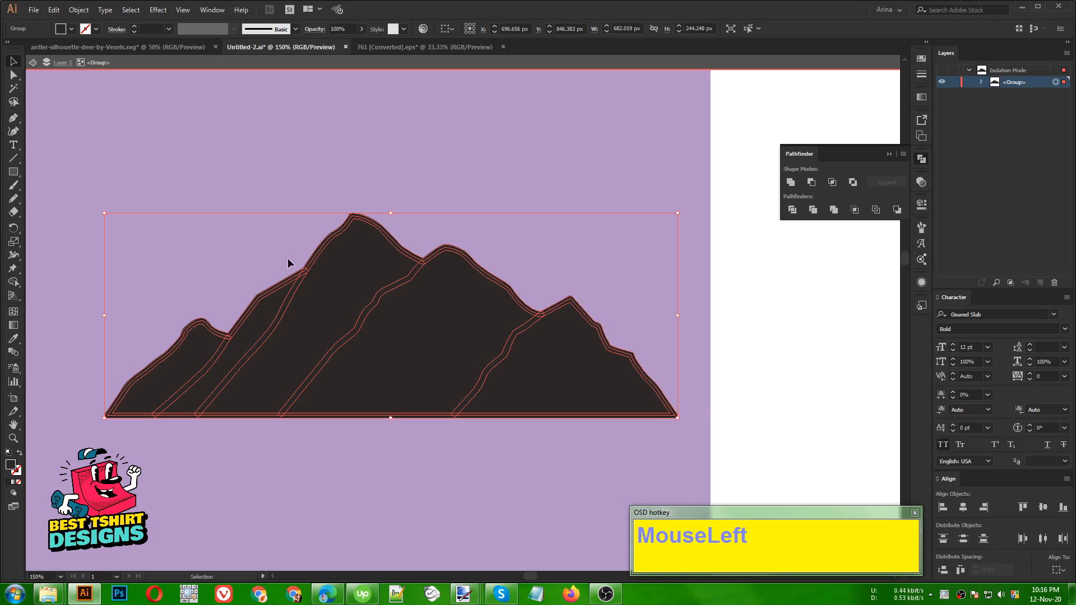
pyautogui.click(791, 182)
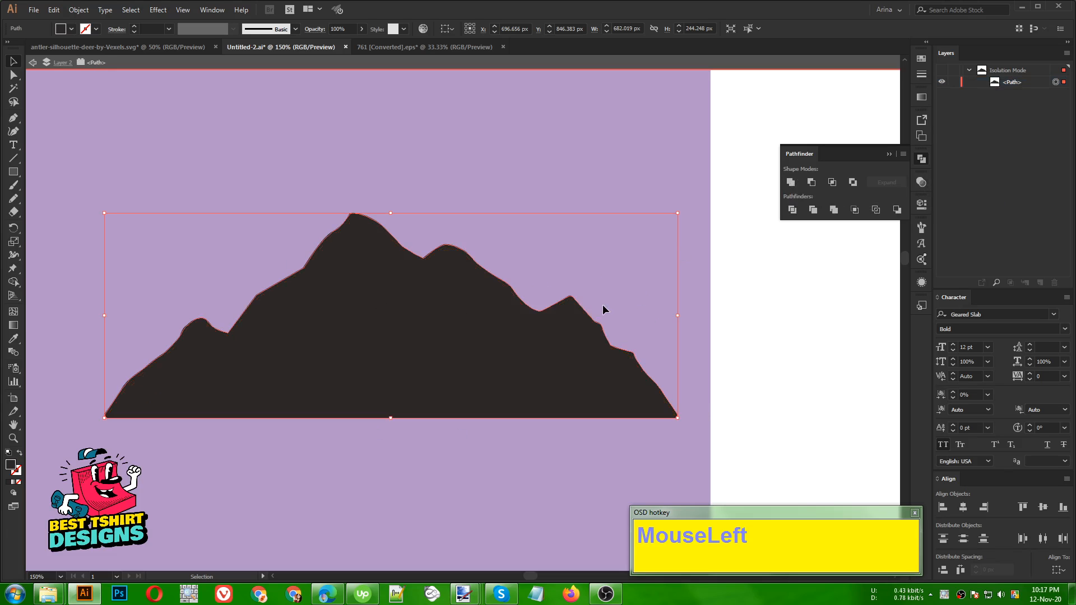
# Step: Paste the white highlights in front of the silhouette and subtract them from it as a Minus Front compound shape
pyautogui.press('ctrl')
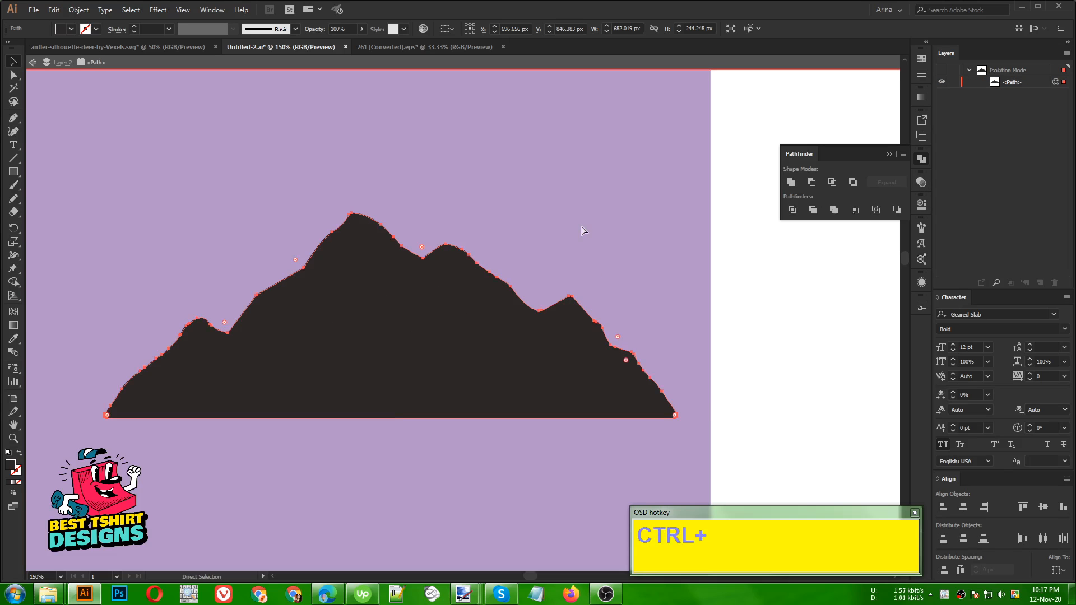
pyautogui.hotkey('ctrl', 'f')
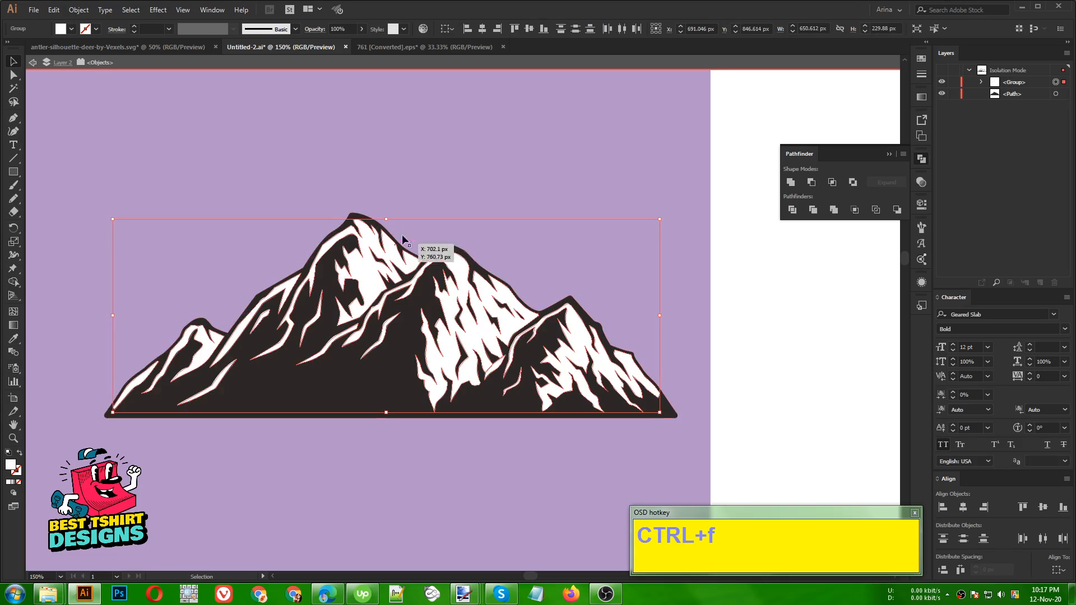
pyautogui.keyDown('shift'); pyautogui.click(359, 395); pyautogui.keyUp('shift')
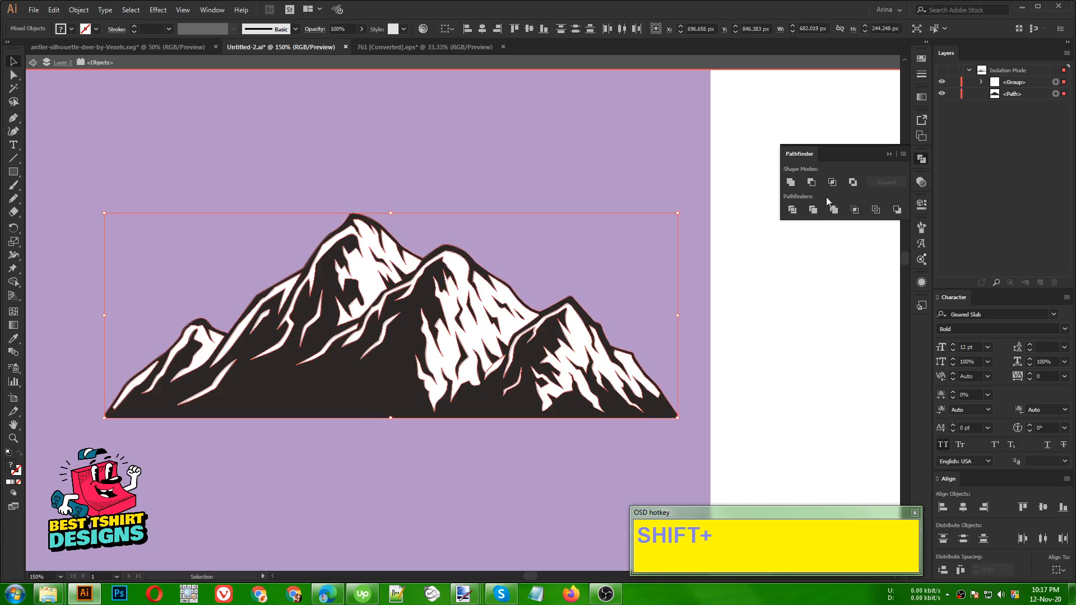
pyautogui.keyDown('alt'); pyautogui.click(812, 182); pyautogui.keyUp('alt')
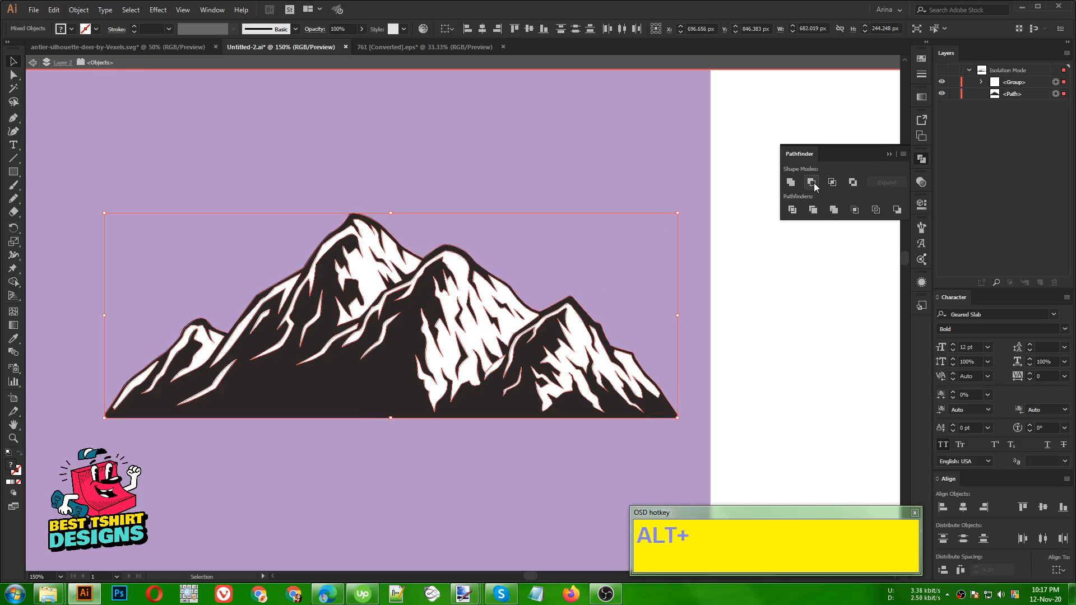
pyautogui.click(479, 463)
pyautogui.click(400, 364)
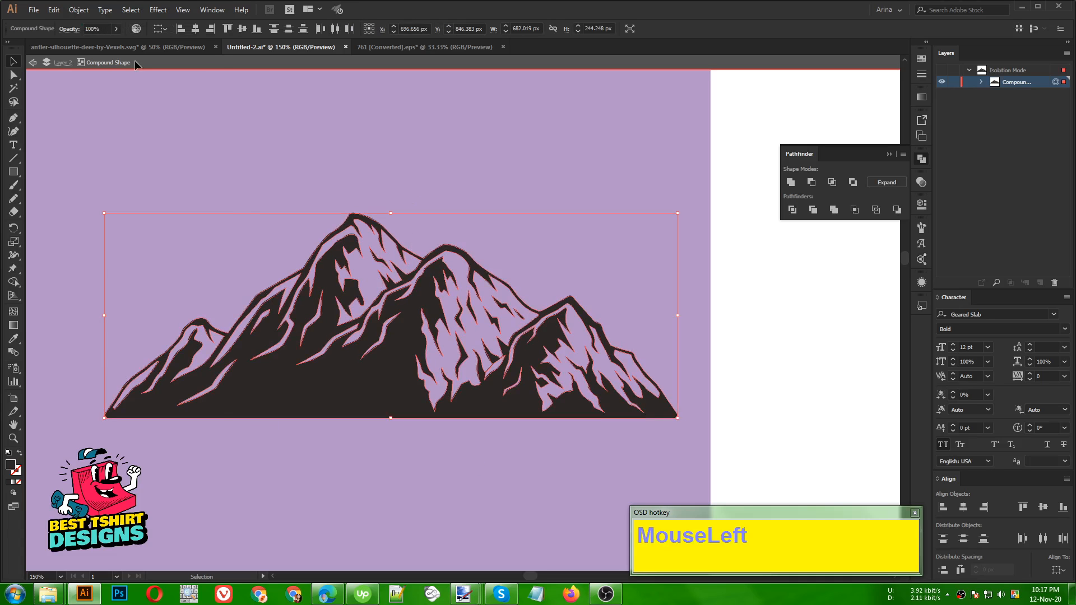
# Step: Expand the appearance of the mountain compound shape
pyautogui.click(79, 10)
pyautogui.click(121, 143)
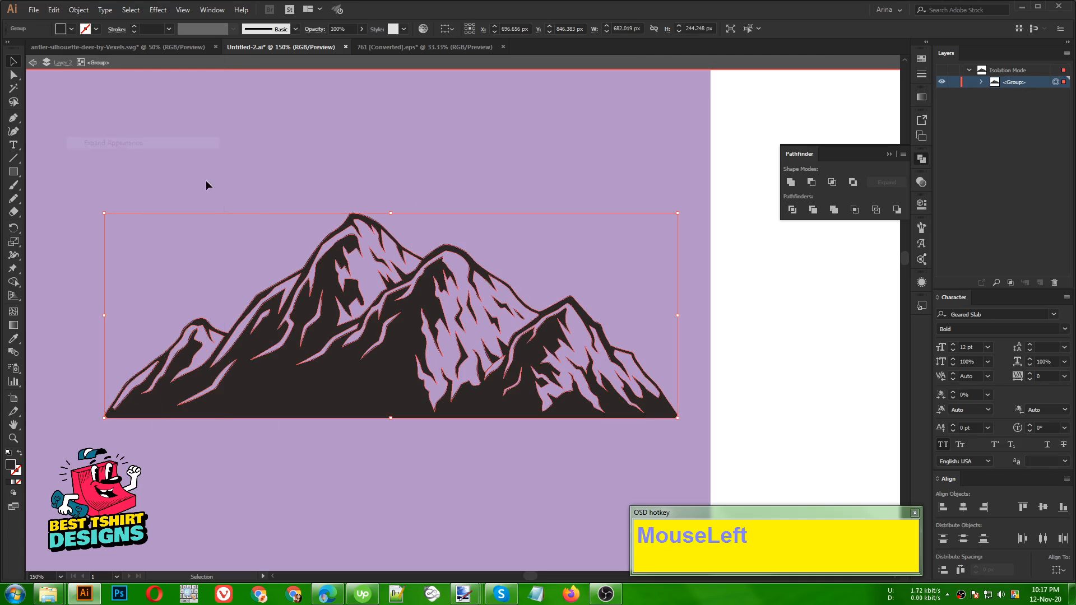
pyautogui.click(231, 192)
# Step: Move the mountains off the purple rectangle onto the white artboard, fill them with black and exit isolation mode
pyautogui.scroll(-2, 360, 369)
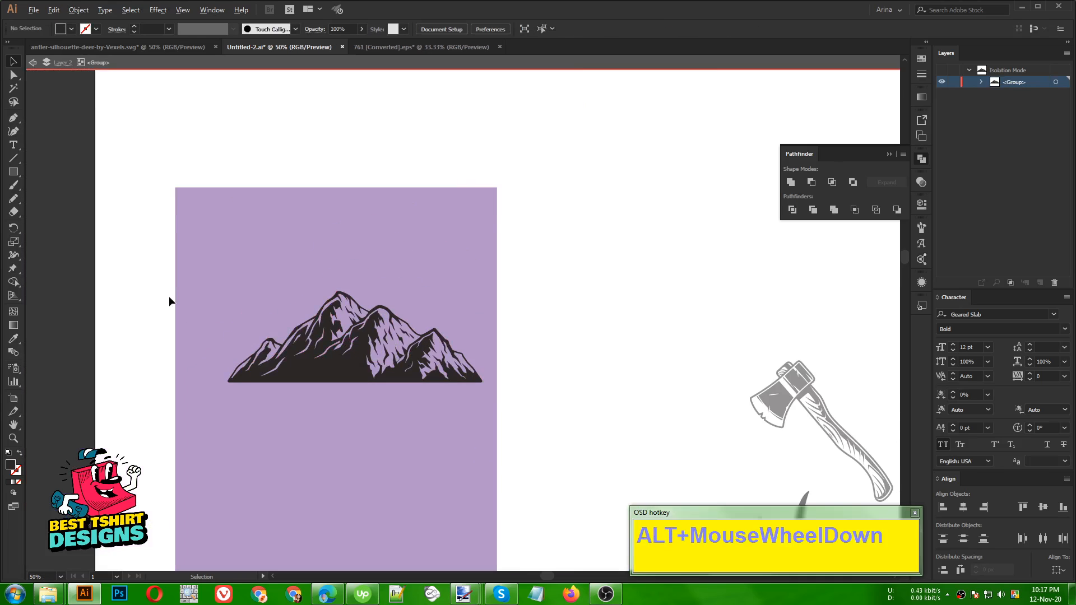
pyautogui.scroll(-1, 332, 364)
pyautogui.moveTo(332, 365); pyautogui.dragTo(584, 288)
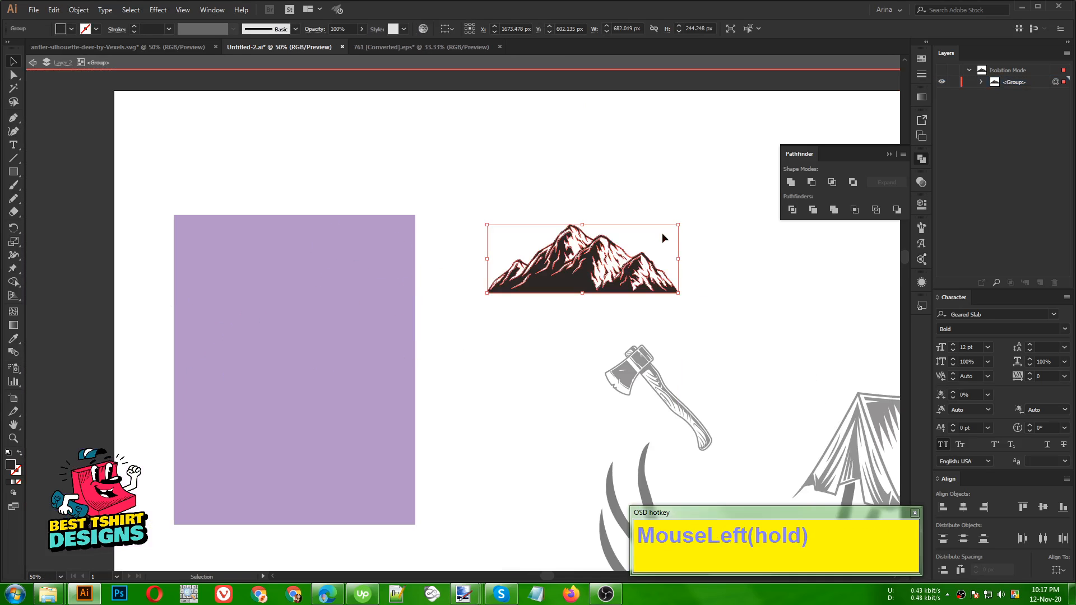
pyautogui.click(924, 59)
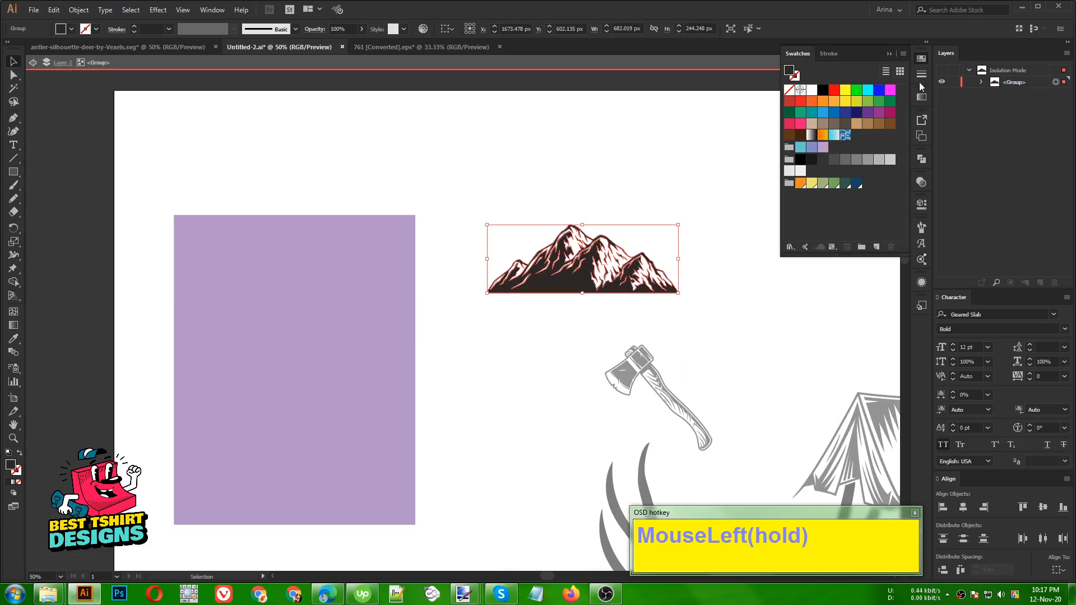
pyautogui.click(823, 90)
pyautogui.click(495, 319)
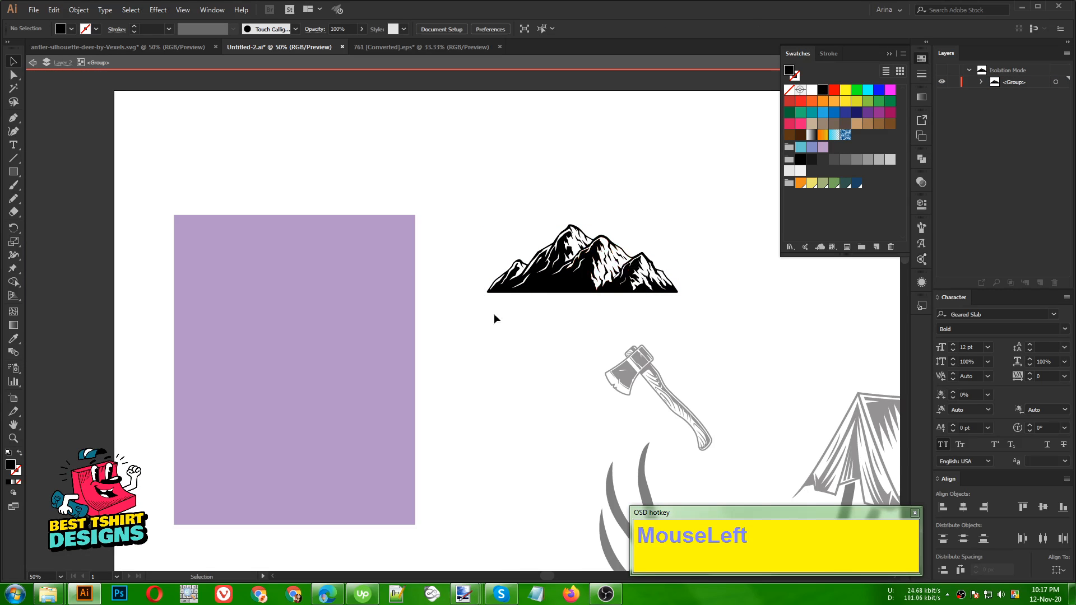
pyautogui.doubleClick(701, 372)
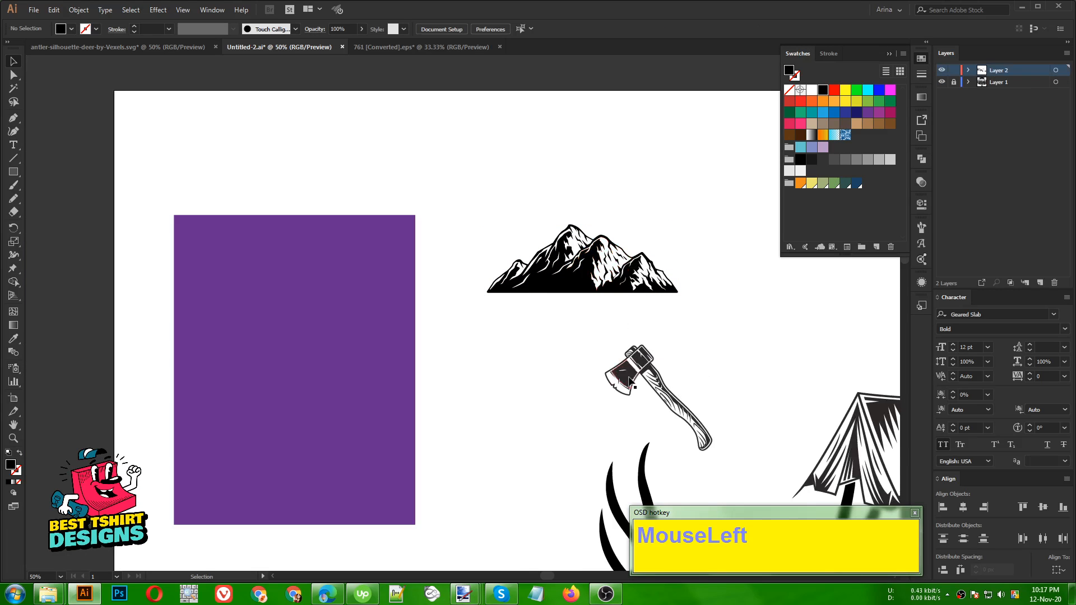
# Step: Move the axe onto the purple rectangle and place the rectangle behind it
pyautogui.moveTo(648, 381); pyautogui.dragTo(308, 329)
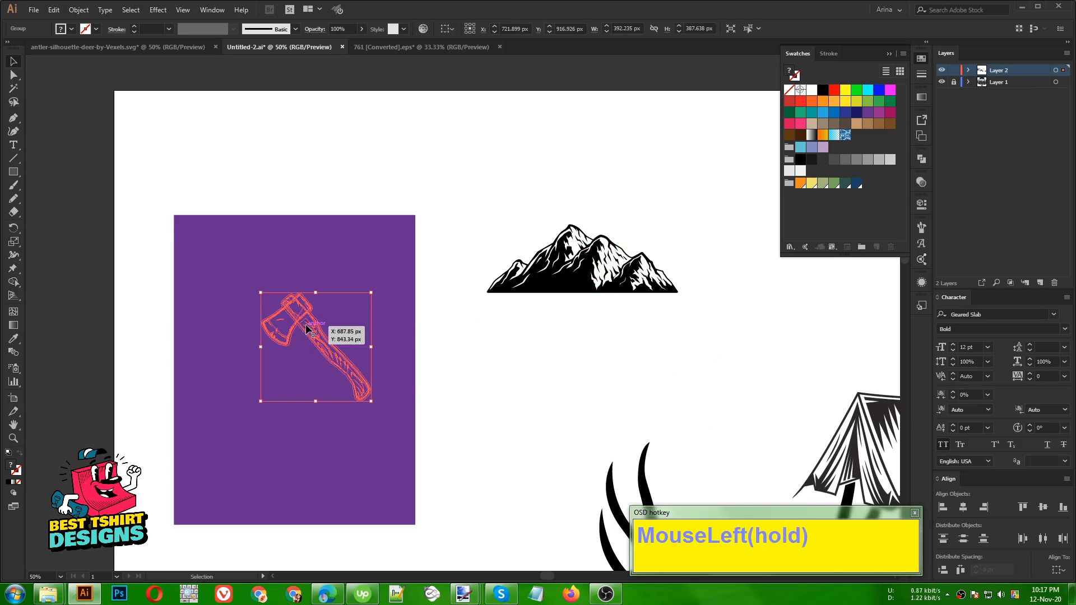
pyautogui.click(381, 267)
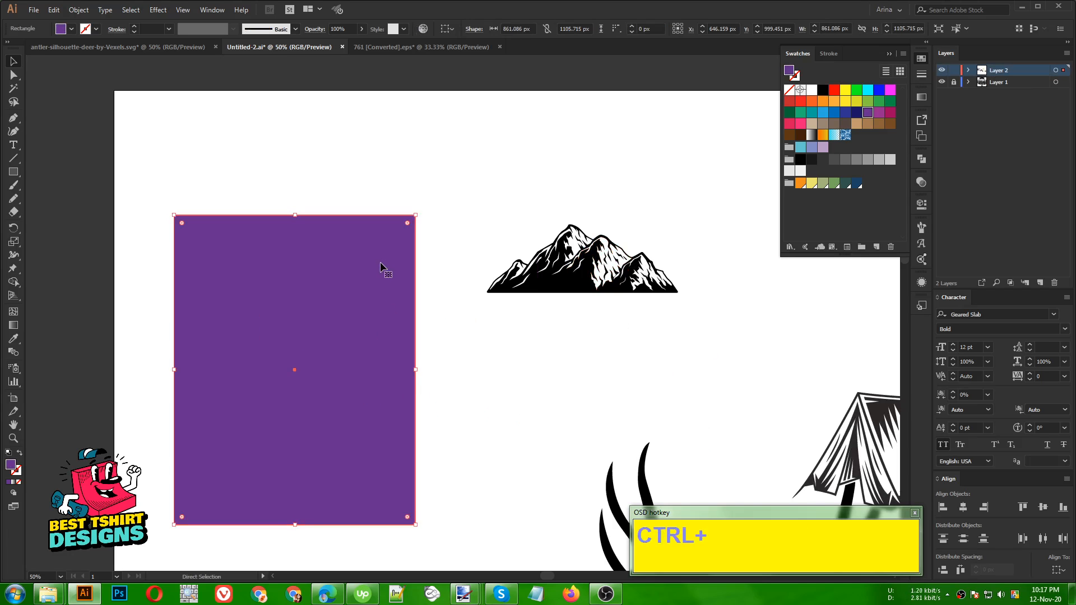
pyautogui.hotkey('ctrl', 'x')
pyautogui.hotkey('ctrl', 'b')
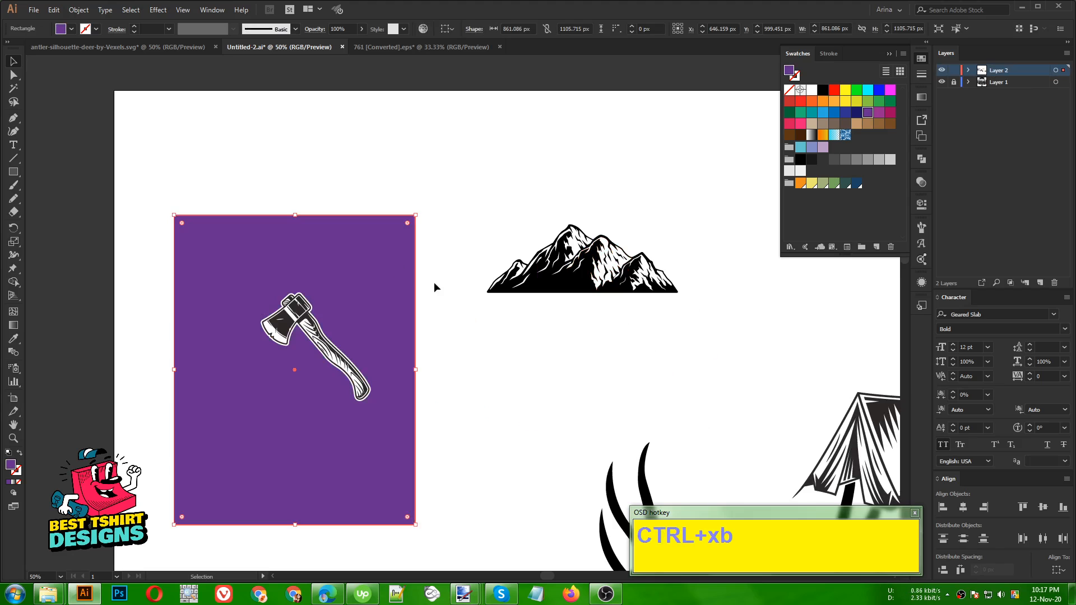
pyautogui.click(434, 282)
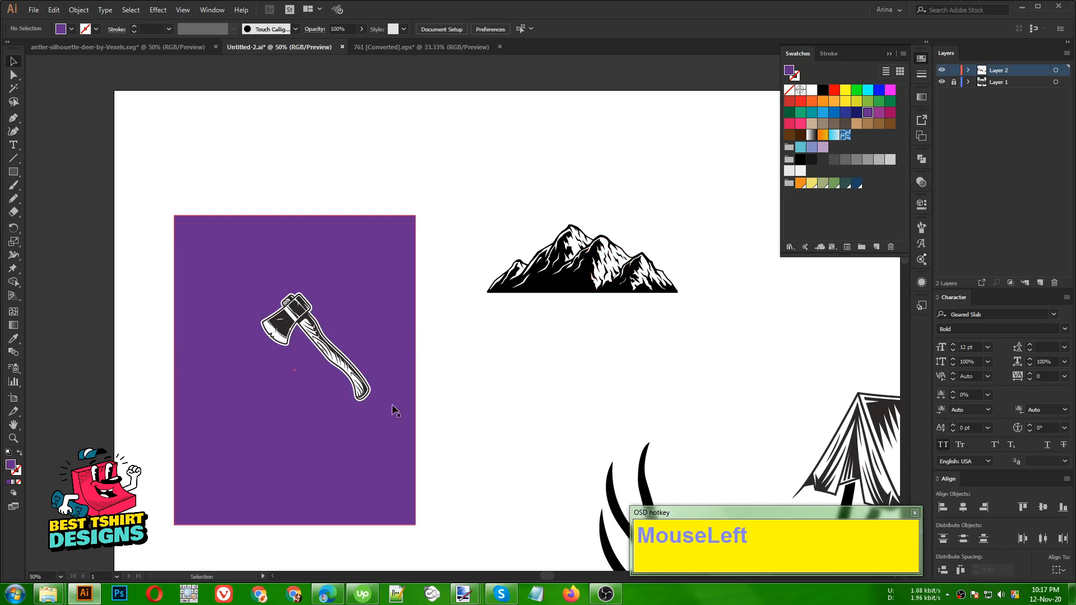
pyautogui.scroll(3, 314, 336)
pyautogui.click(306, 312)
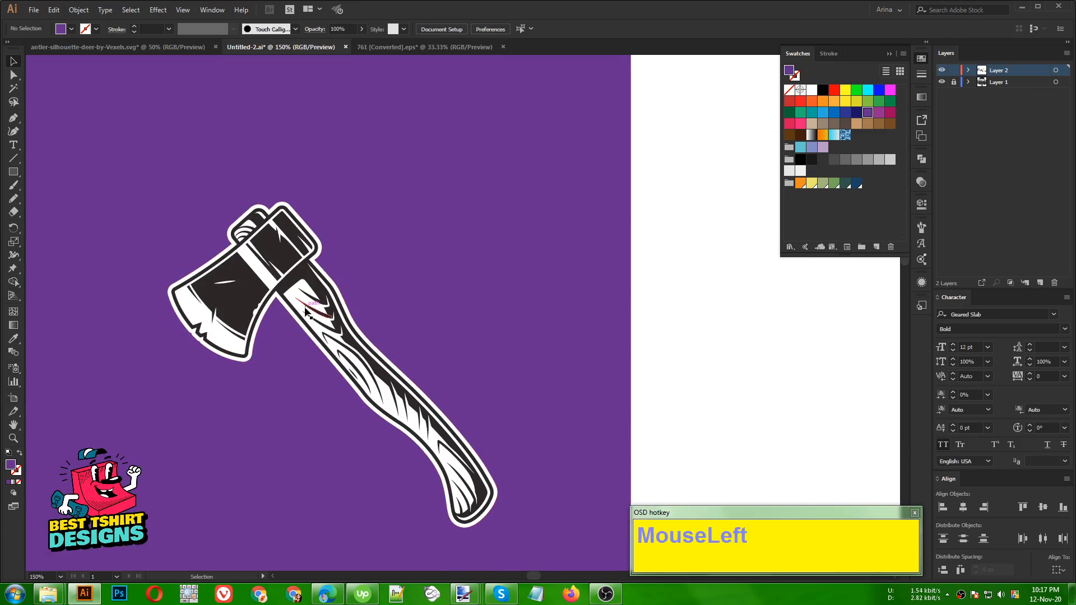
pyautogui.doubleClick(306, 272)
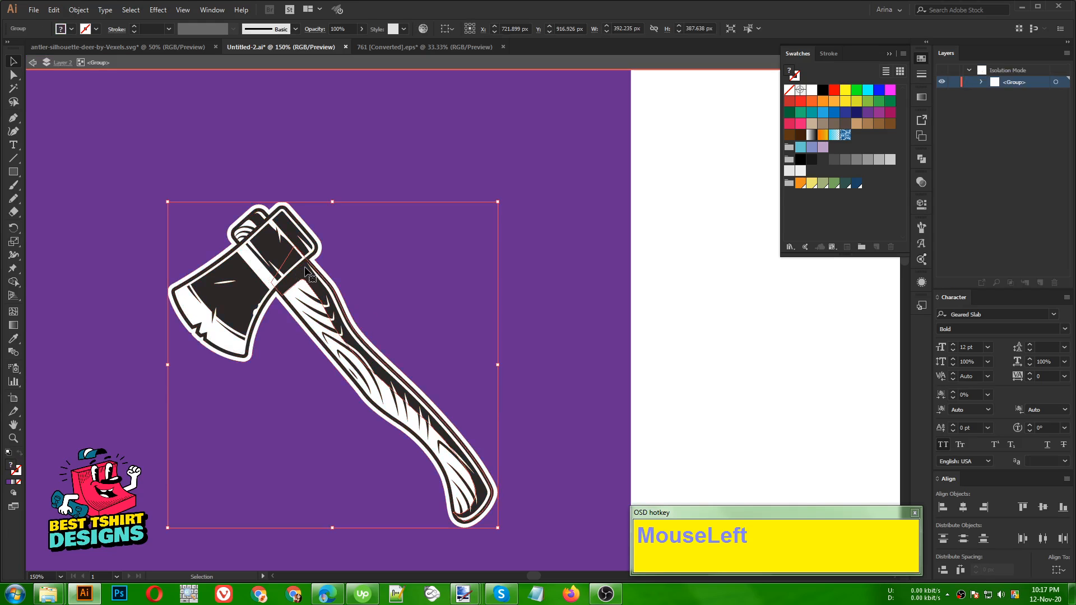
pyautogui.doubleClick(534, 310)
pyautogui.scroll(-2, 296, 232)
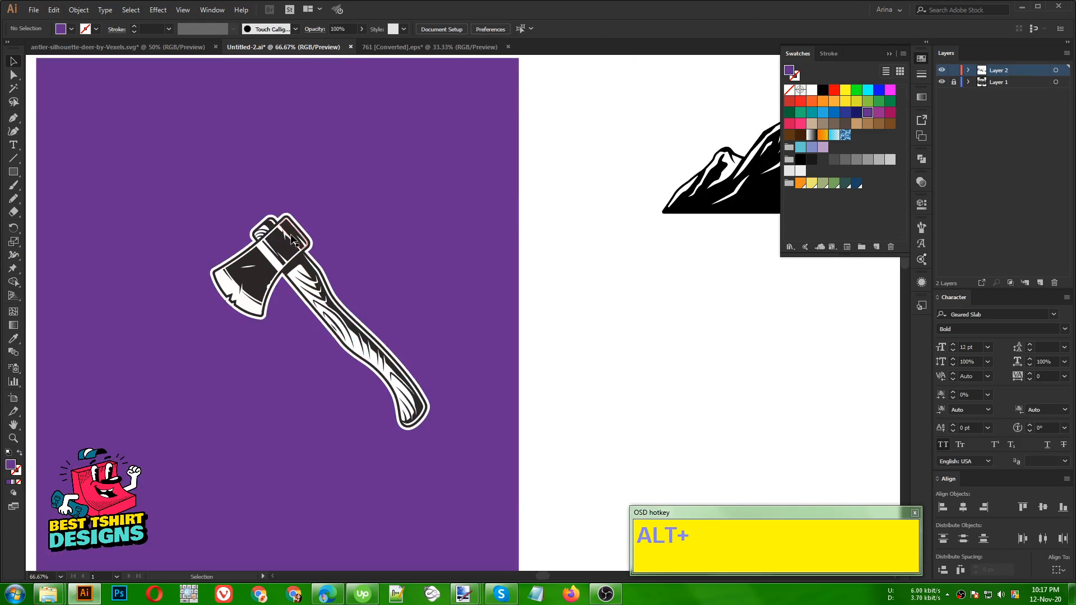
# Step: Try to select the axe's white shapes with the Magic Wand without isolating the axe group, and clear the selection
pyautogui.click(13, 89)
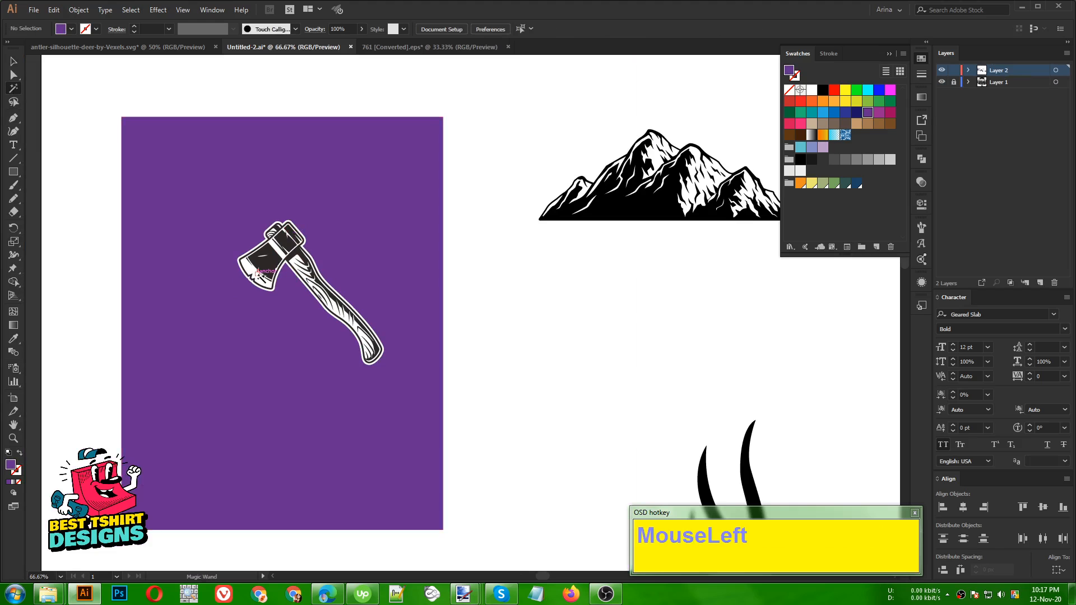
pyautogui.click(256, 276)
pyautogui.scroll(-2, 239, 275)
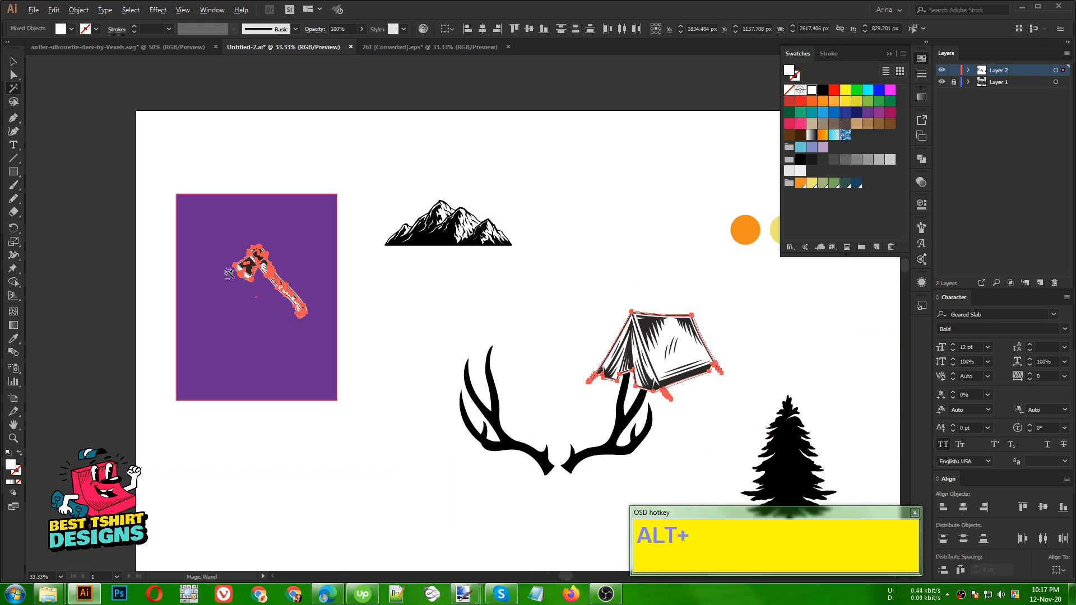
pyautogui.scroll(-1, 683, 396)
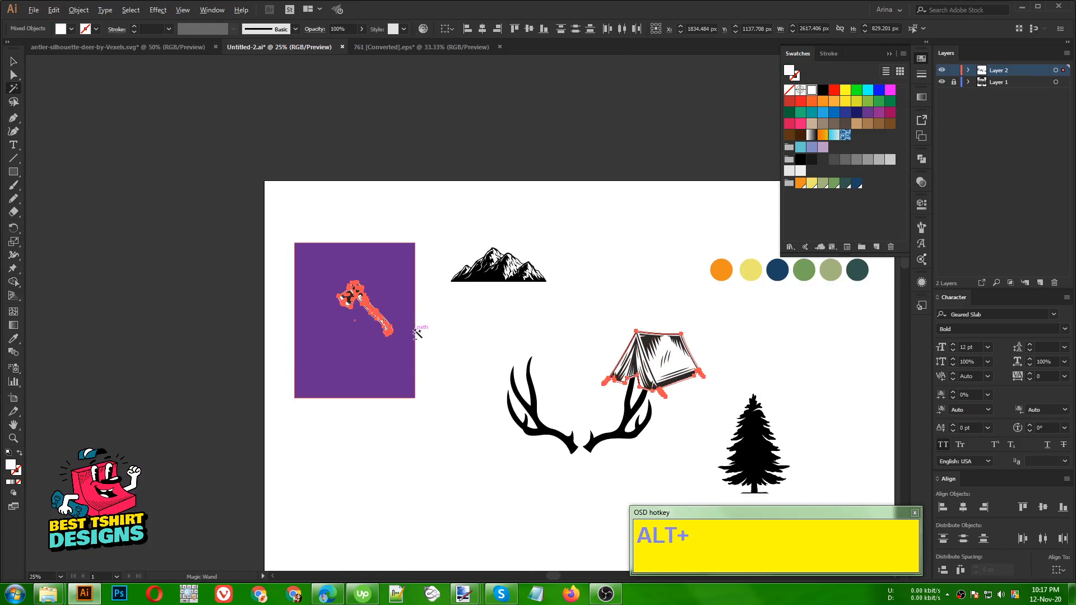
pyautogui.scroll(6, 413, 329)
pyautogui.hotkey('alt', 'v')
pyautogui.click(462, 319)
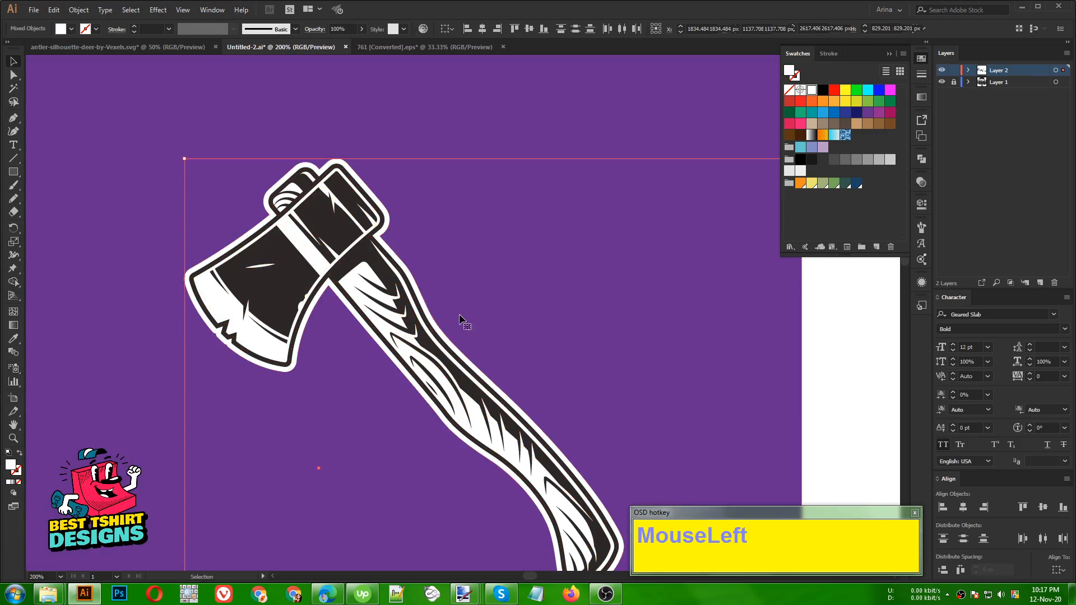
# Step: Isolate the axe group and delete the white outline shape surrounding the axe
pyautogui.doubleClick(420, 320)
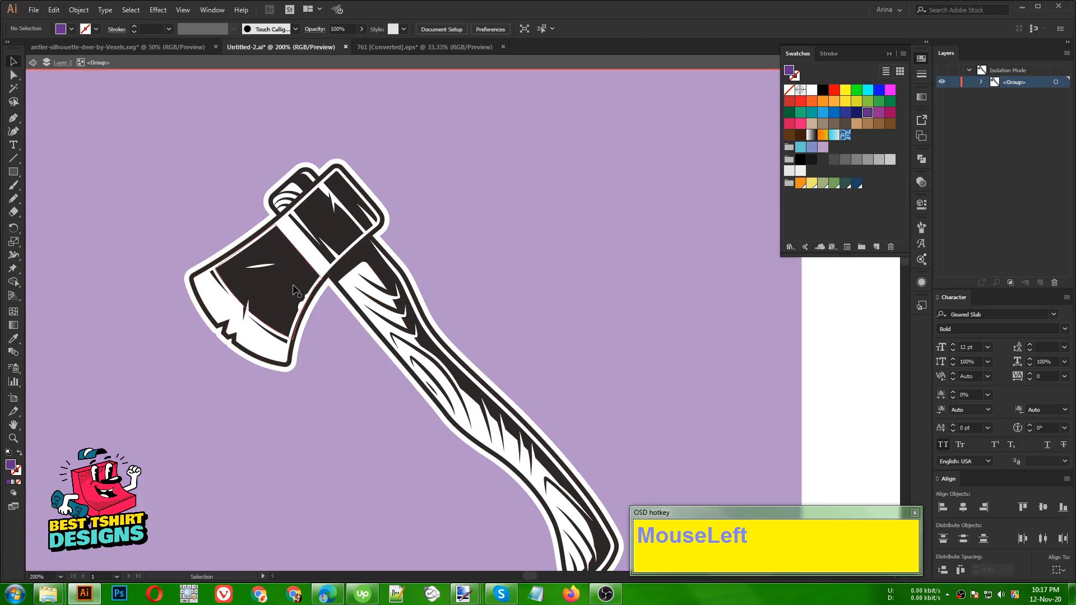
pyautogui.click(15, 89)
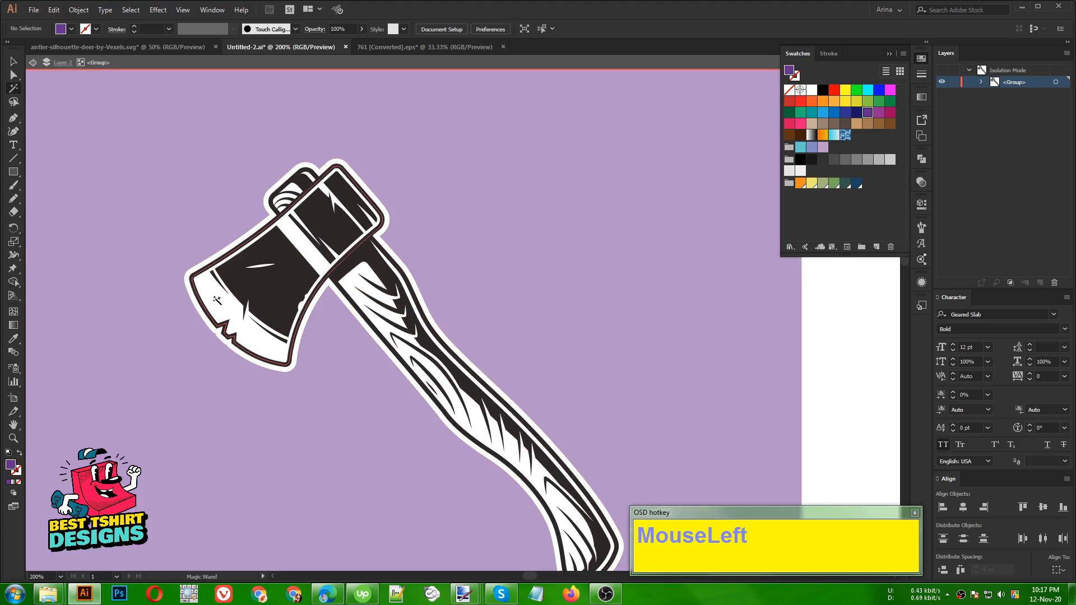
pyautogui.click(217, 300)
pyautogui.click(479, 232)
pyautogui.press('v')
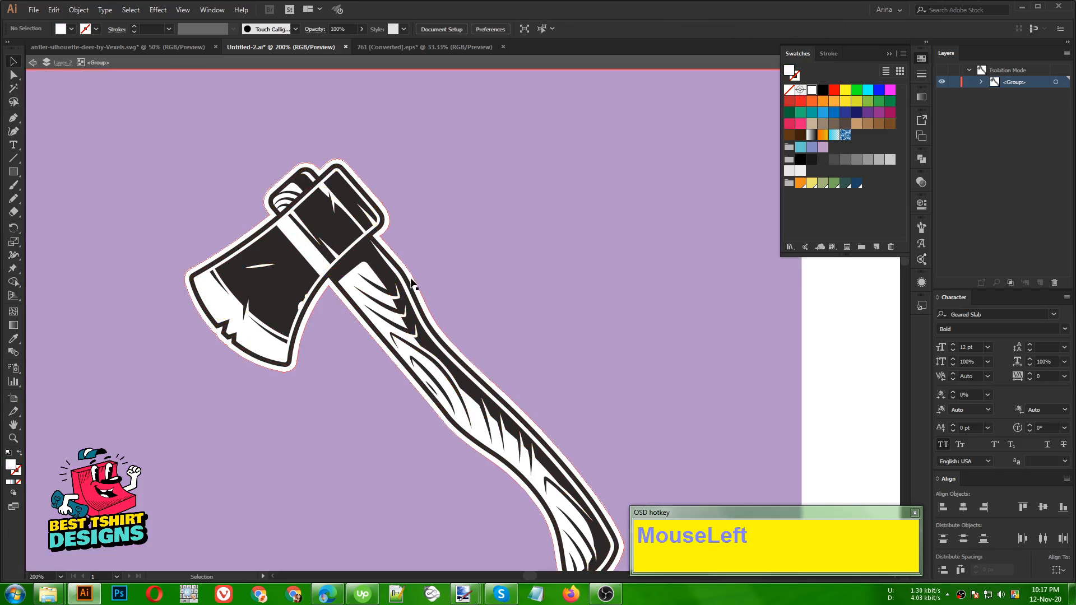
pyautogui.click(411, 277)
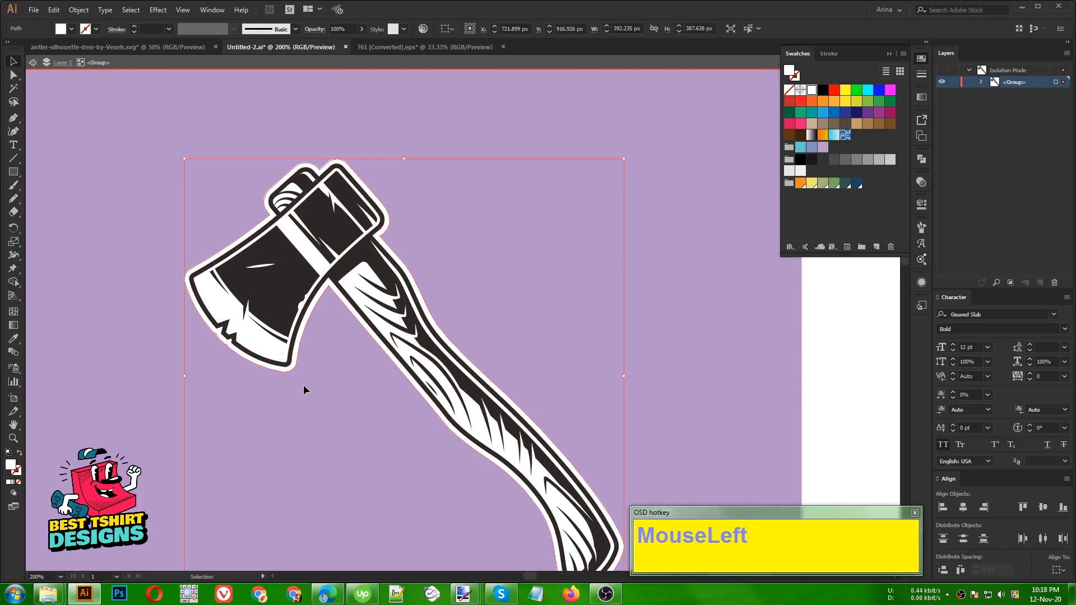
pyautogui.press('Delete')
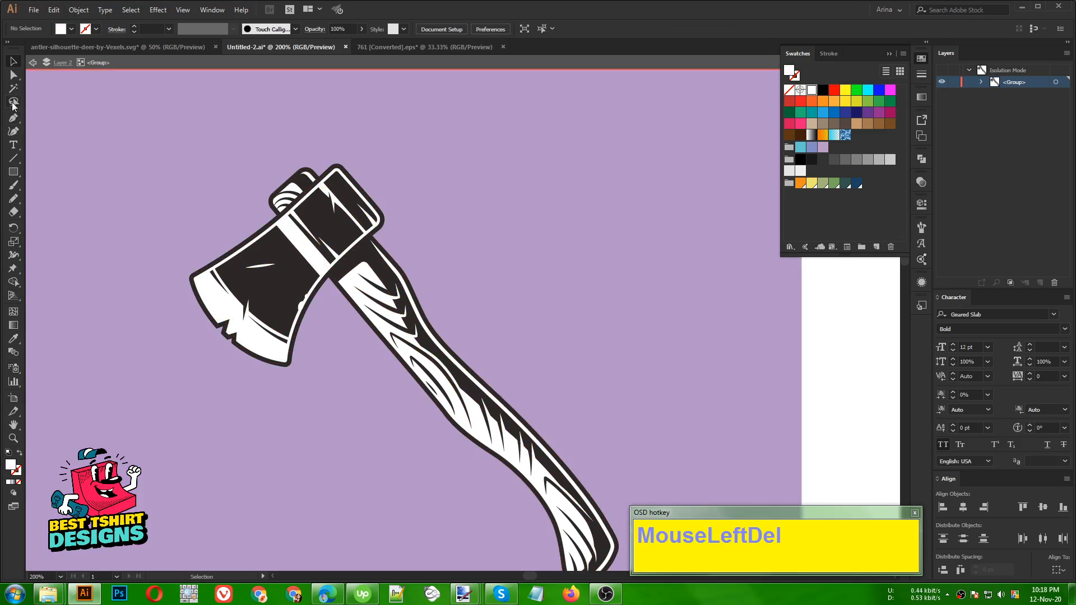
# Step: Select the axe's remaining white shapes with the Magic Wand and cut them out, leaving only the dark artwork
pyautogui.click(216, 295)
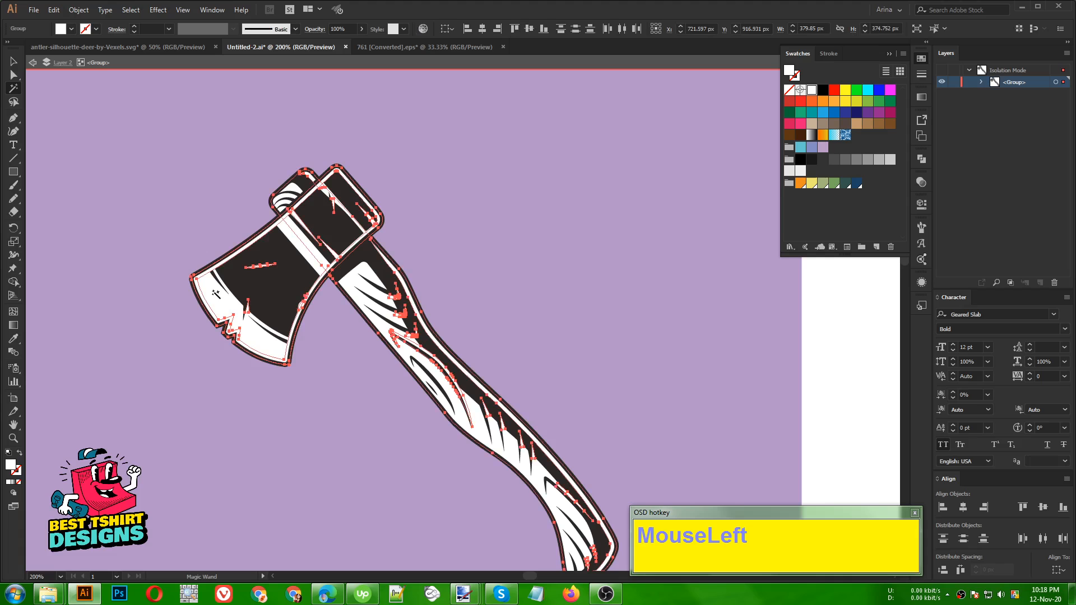
pyautogui.hotkey('ctrl', 'x')
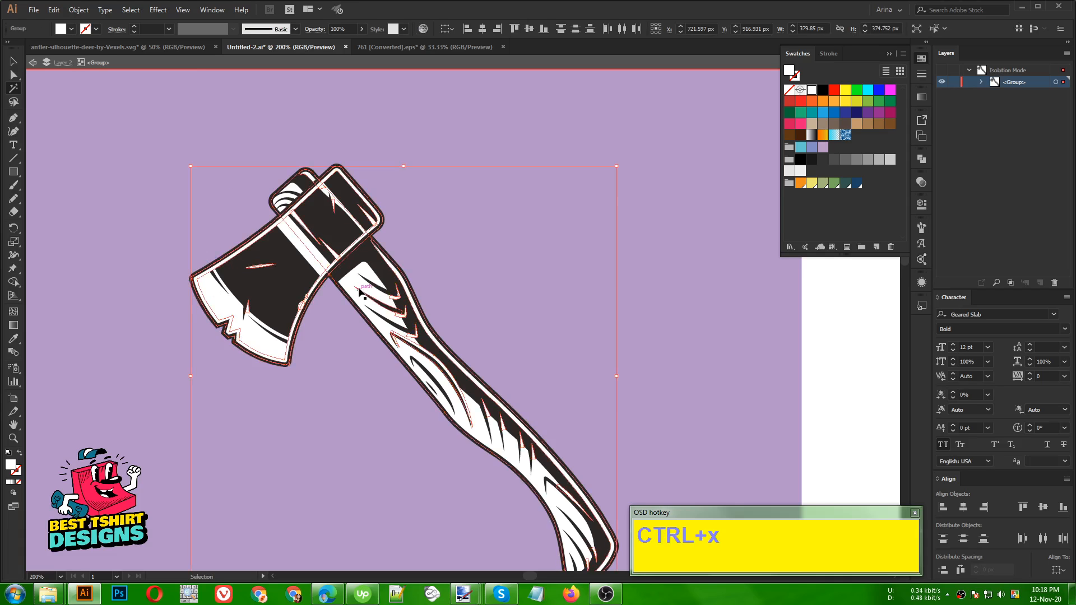
pyautogui.press('v')
pyautogui.click(200, 202)
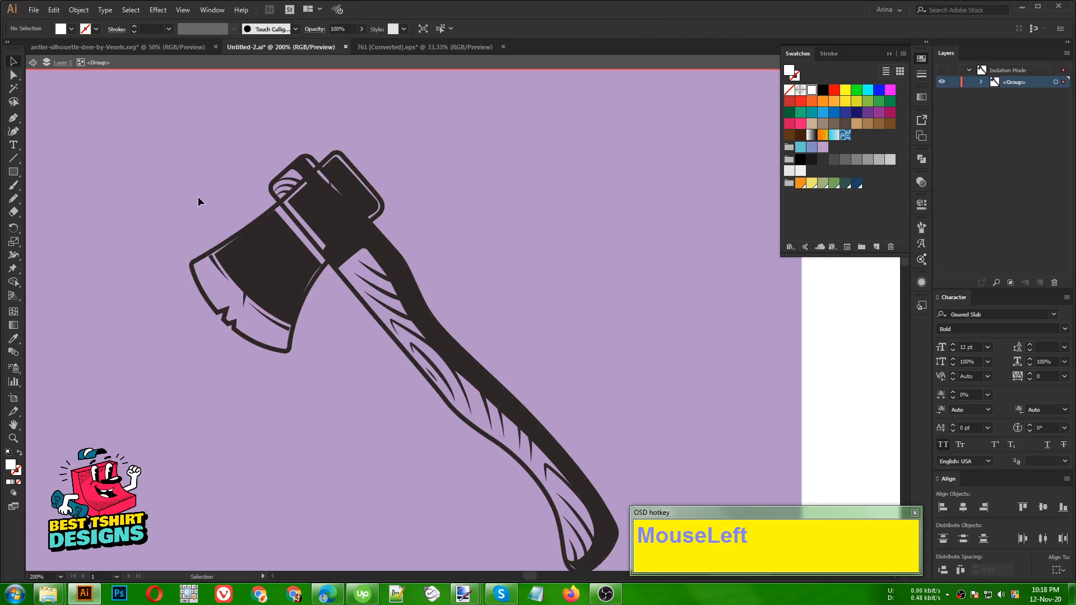
pyautogui.keyDown('alt'); pyautogui.scroll(-1, 407, 306); pyautogui.keyUp('alt')
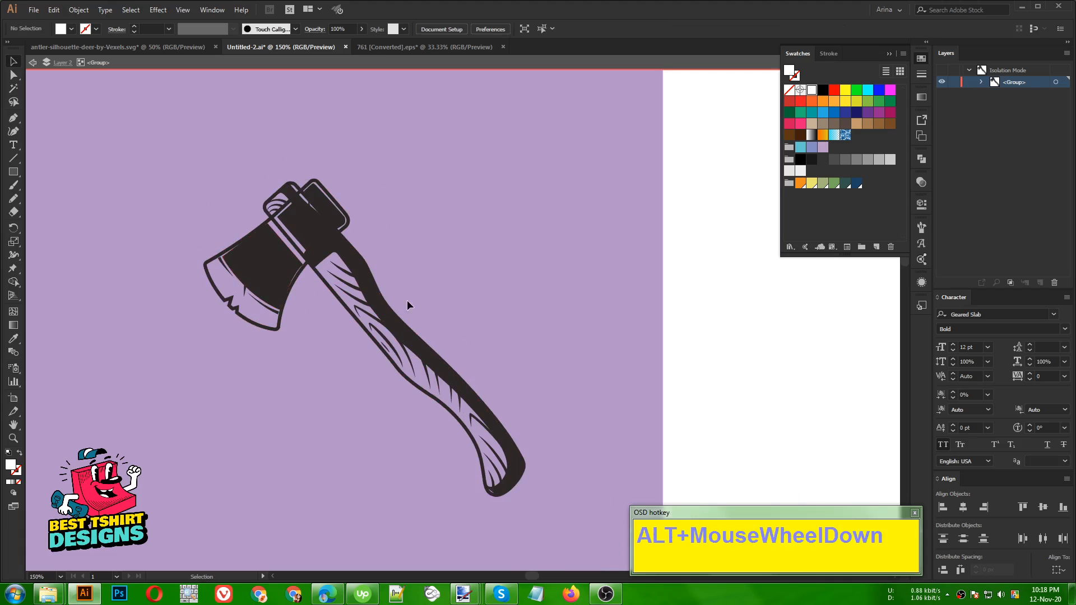
# Step: Unite the axe's dark shapes with Pathfinder and exit isolation mode
pyautogui.click(322, 232)
pyautogui.click(926, 163)
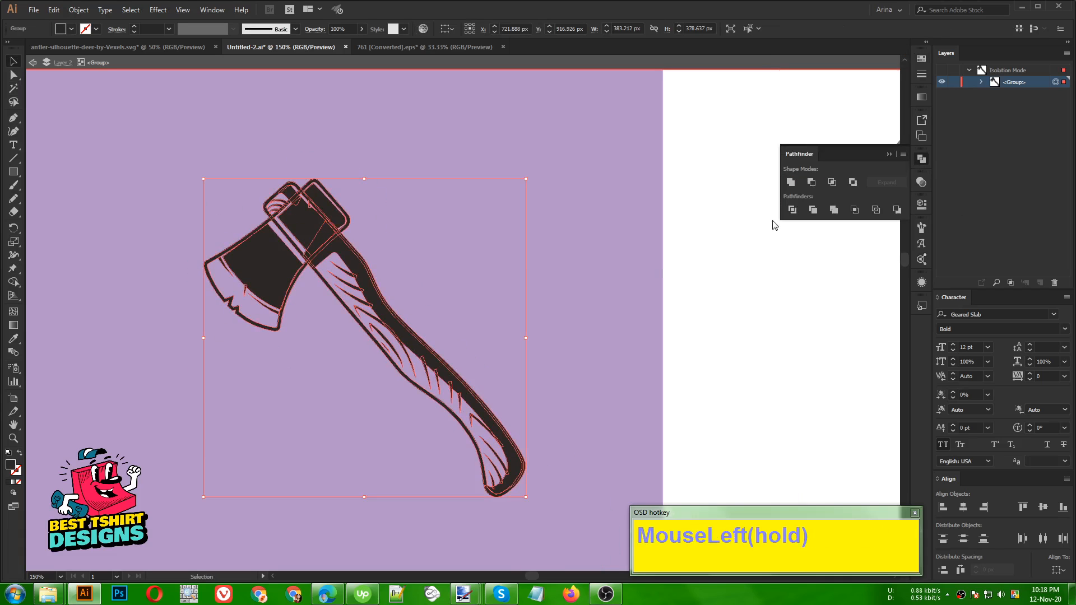
pyautogui.click(789, 182)
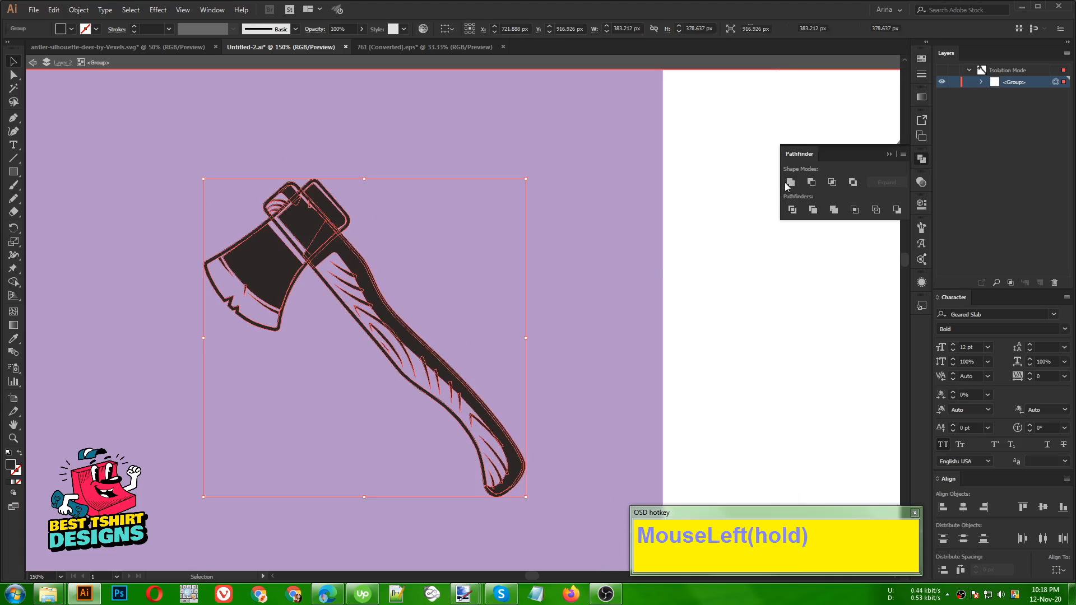
pyautogui.click(409, 268)
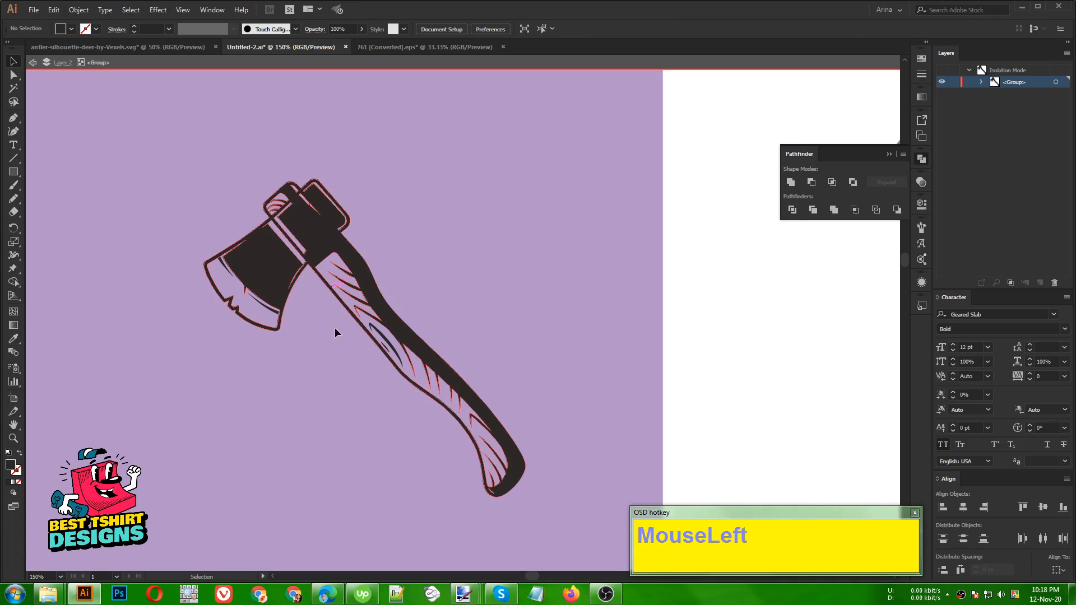
pyautogui.click(312, 334)
pyautogui.doubleClick(298, 334)
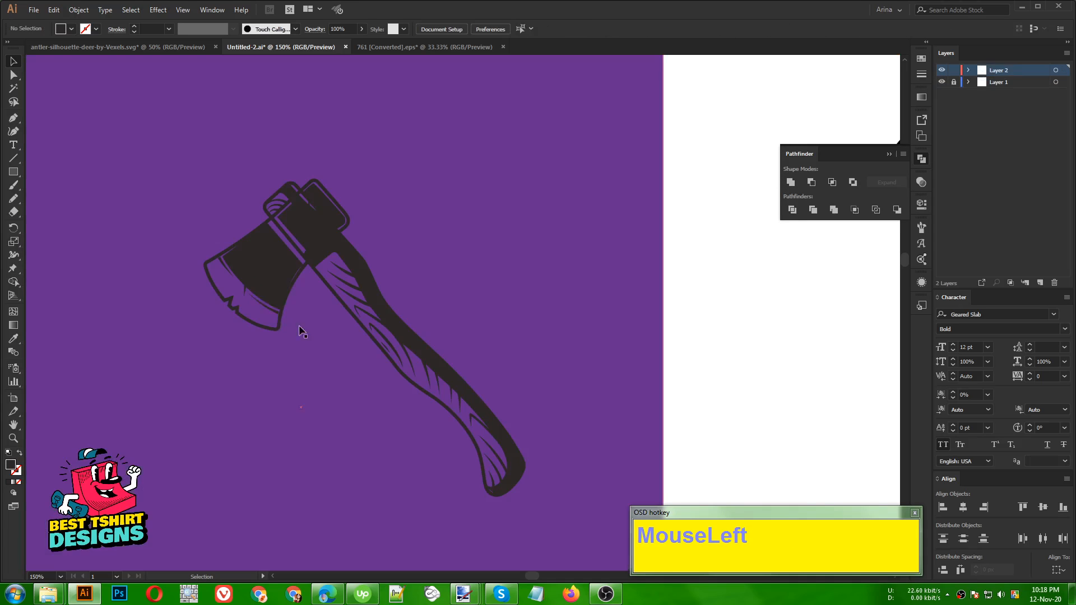
# Step: Move the axe off the purple rectangle onto the white artboard below the mountains and fill it with black
pyautogui.scroll(-3, 211, 289)
pyautogui.moveTo(250, 278); pyautogui.dragTo(426, 303)
pyautogui.click(923, 59)
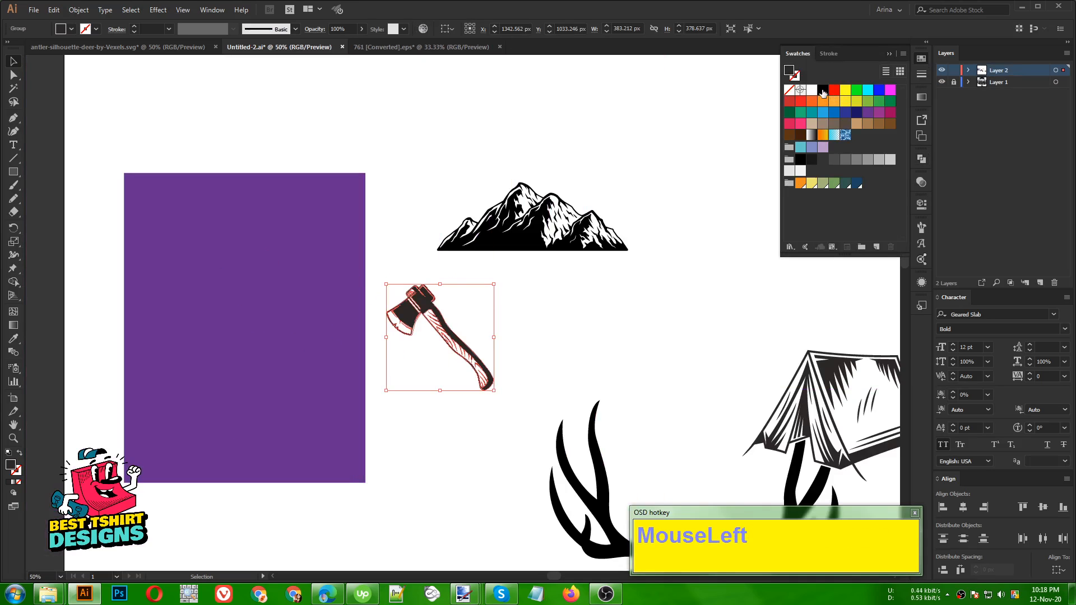
pyautogui.click(823, 92)
pyautogui.click(692, 356)
# Step: Move the tent onto the purple rectangle
pyautogui.scroll(-1, 739, 369)
pyautogui.moveTo(745, 377); pyautogui.dragTo(394, 340)
pyautogui.scroll(3, 394, 340)
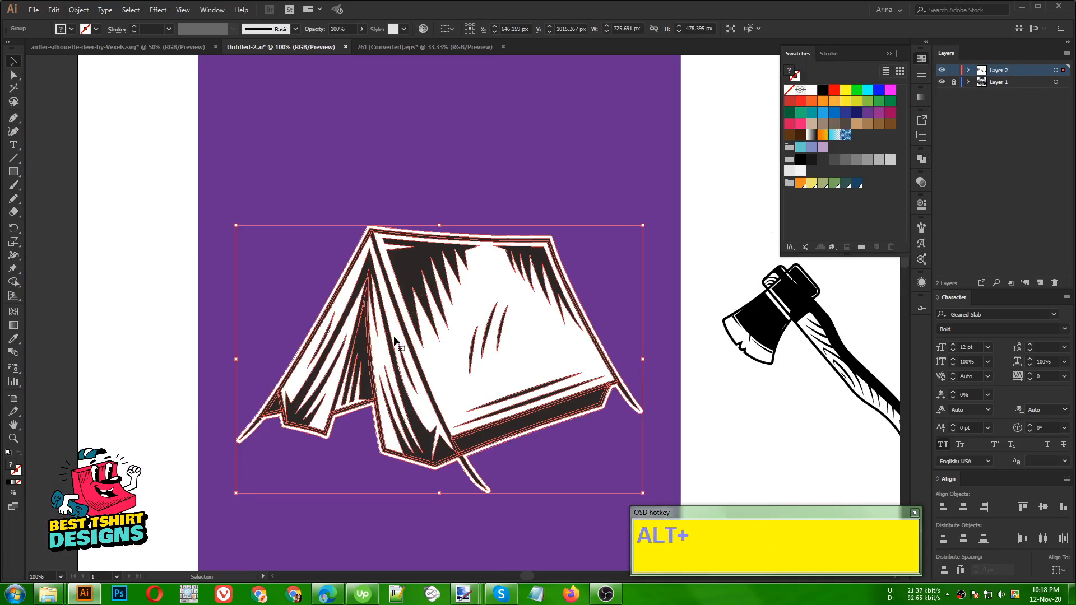
pyautogui.scroll(2, 395, 341)
# Step: Isolate the tent group, delete its white outline and cut out its remaining white shapes with the Magic Wand
pyautogui.doubleClick(349, 253)
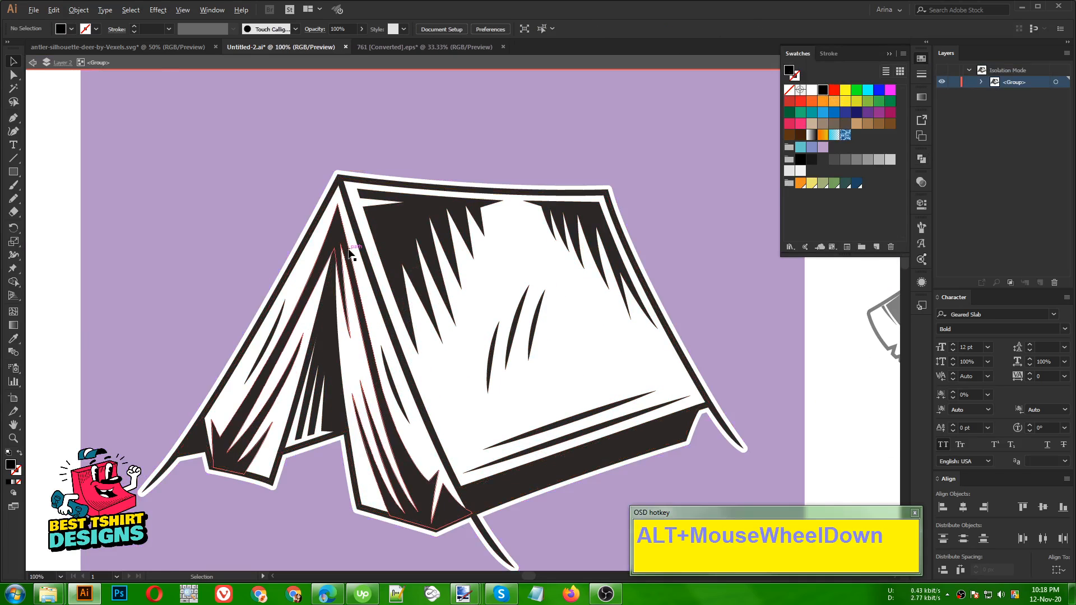
pyautogui.scroll(-1, 348, 254)
pyautogui.click(408, 442)
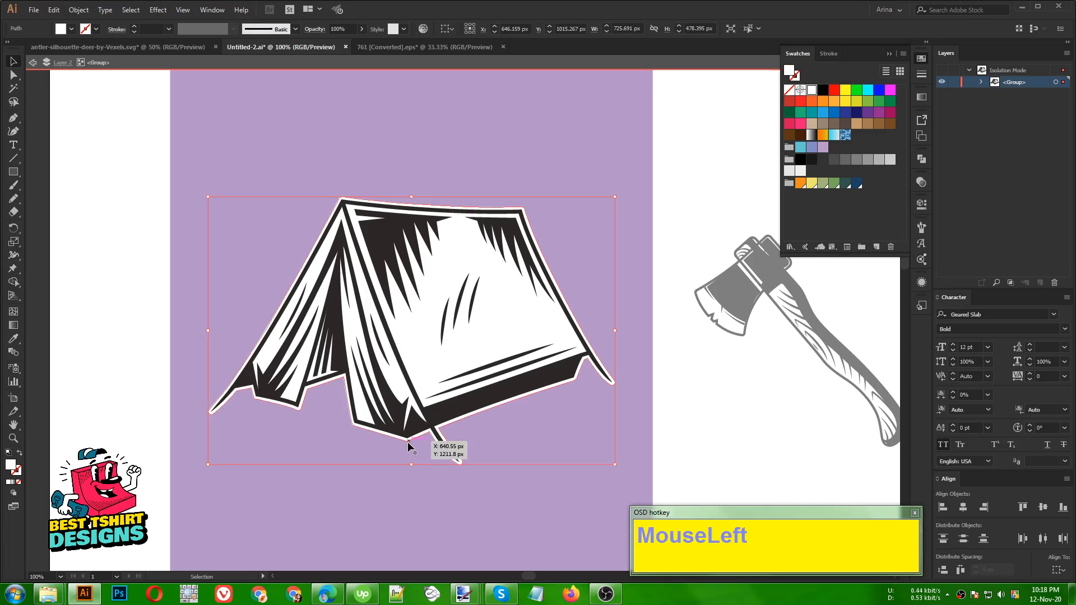
pyautogui.press('Delete')
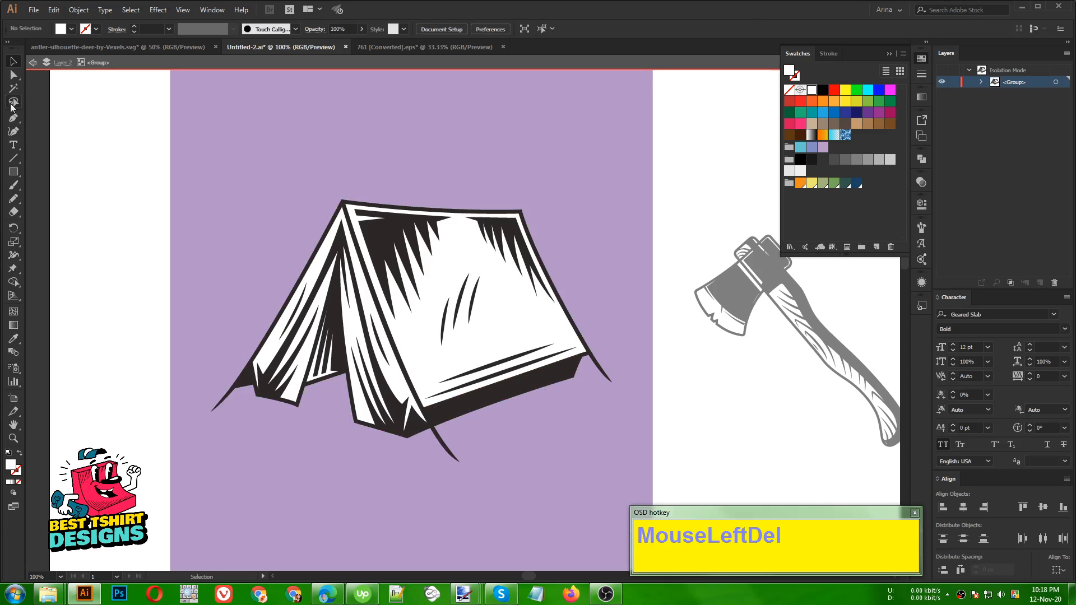
pyautogui.click(423, 321)
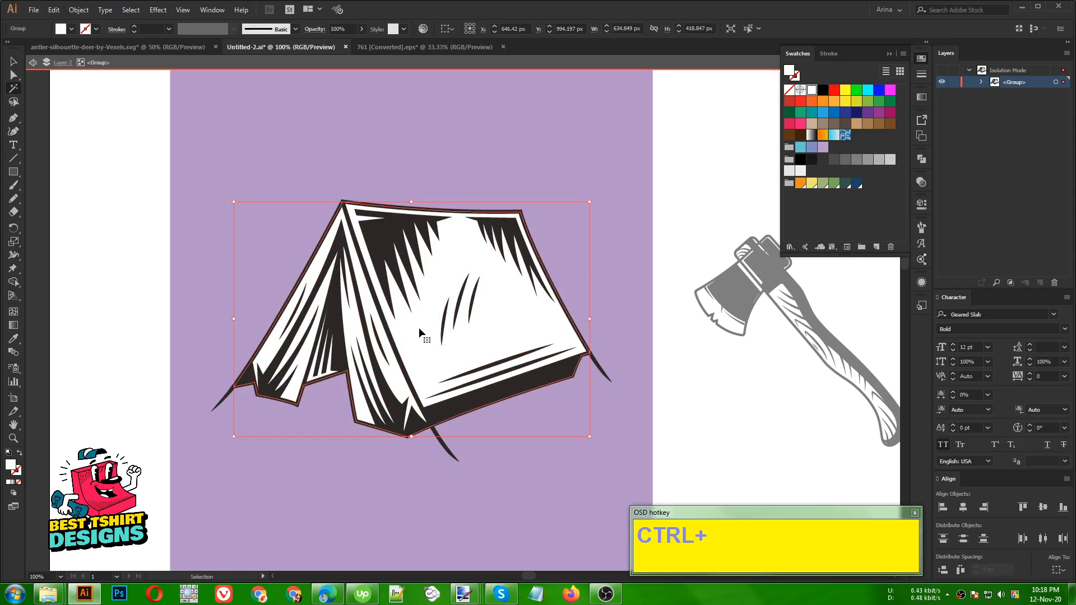
pyautogui.hotkey('ctrl', 'x')
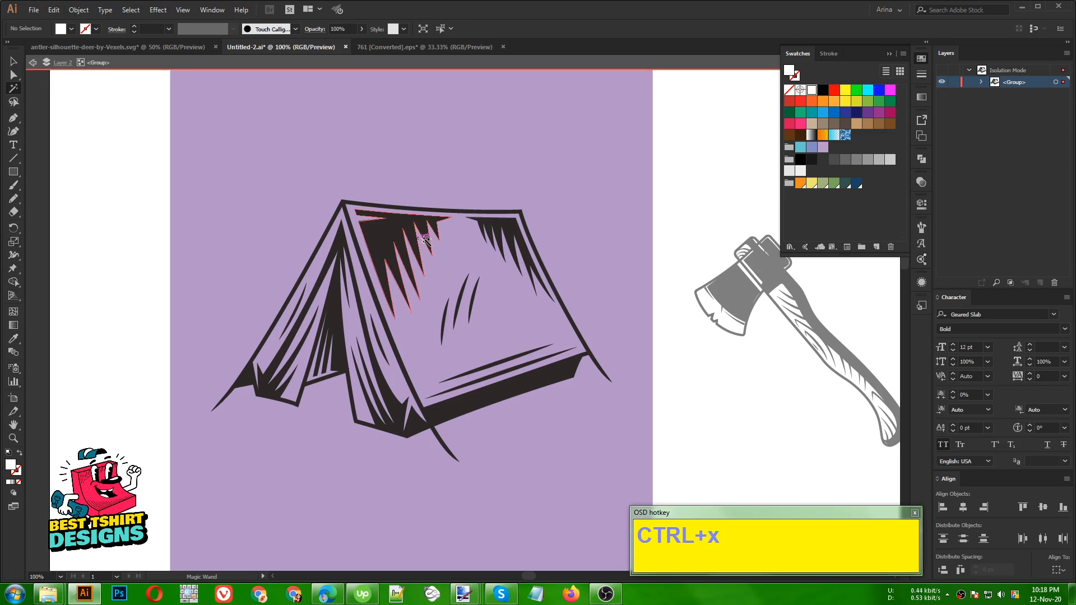
# Step: Unite the tent's dark shapes with Pathfinder and exit isolation mode
pyautogui.click(386, 263)
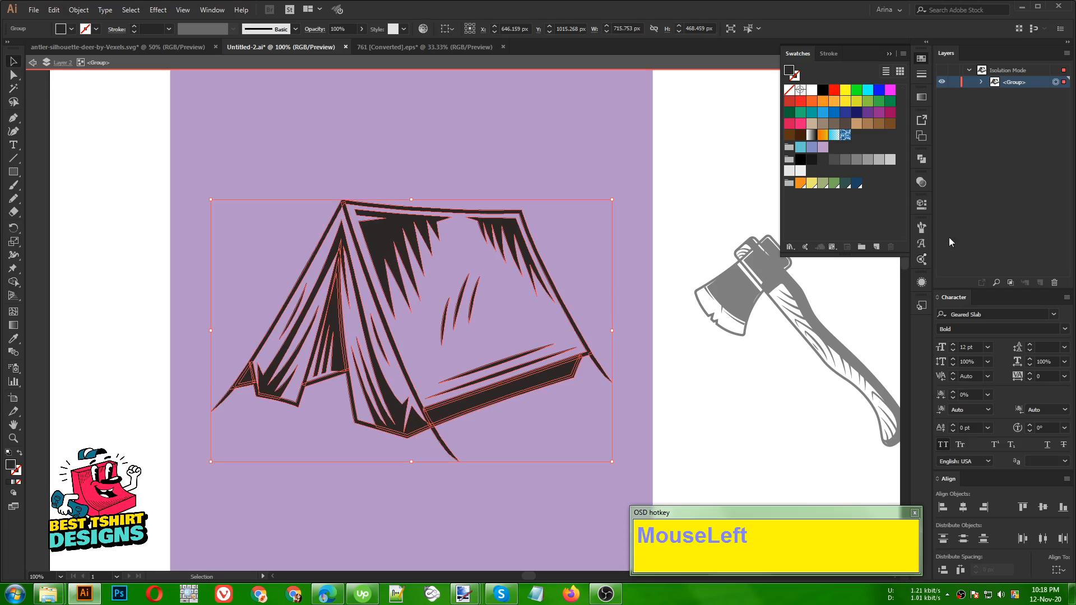
pyautogui.click(922, 159)
pyautogui.click(791, 184)
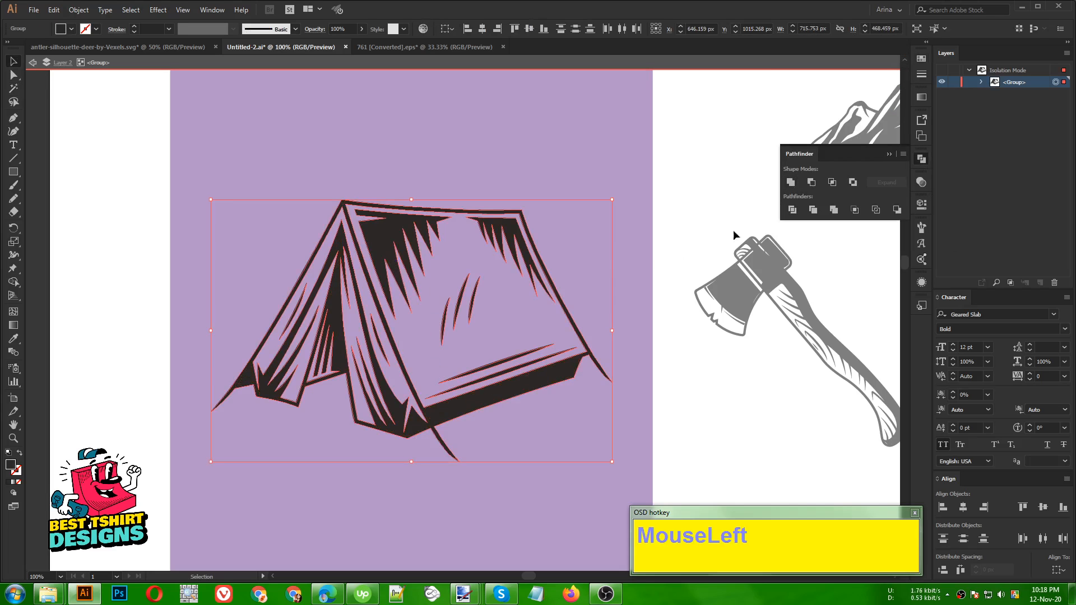
pyautogui.click(378, 465)
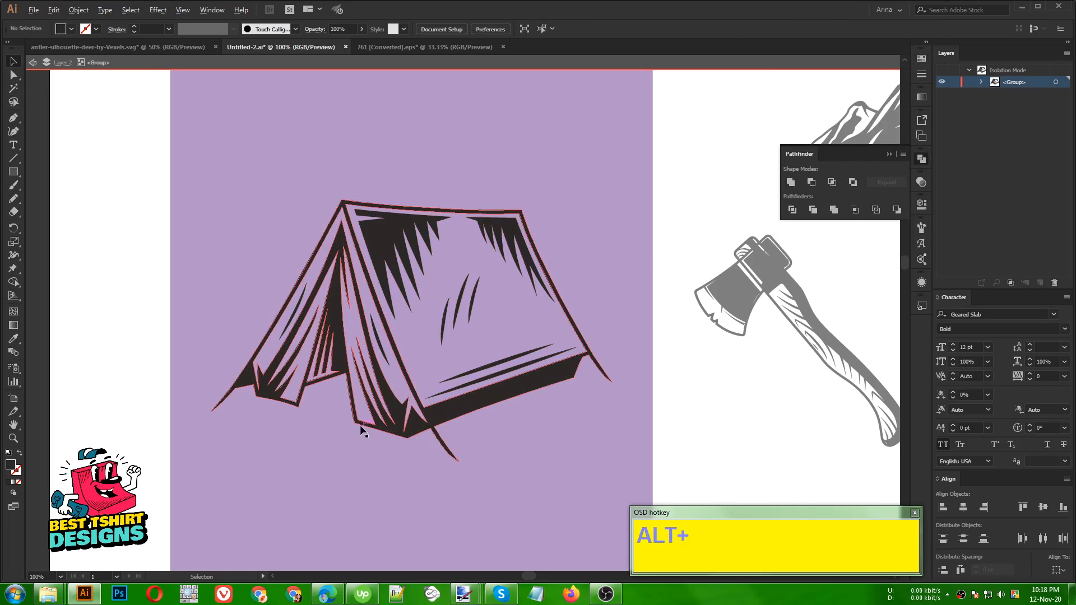
pyautogui.scroll(-1, 360, 433)
pyautogui.doubleClick(470, 441)
# Step: Move the tent off the purple rectangle to below the mountains and fill it with black
pyautogui.scroll(-1, 315, 405)
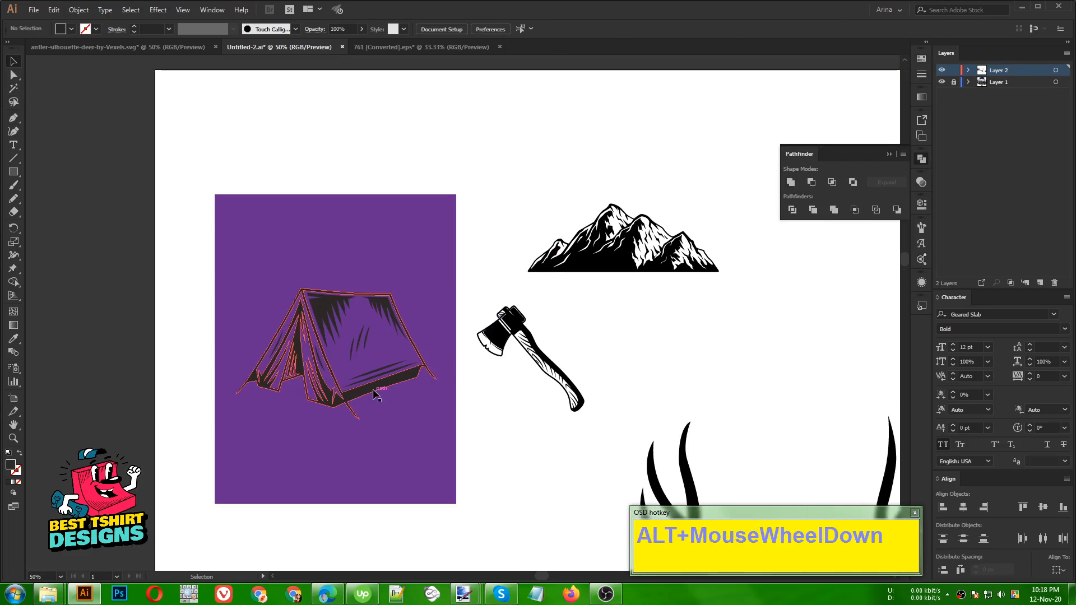
pyautogui.moveTo(375, 394); pyautogui.dragTo(700, 393)
pyautogui.click(922, 59)
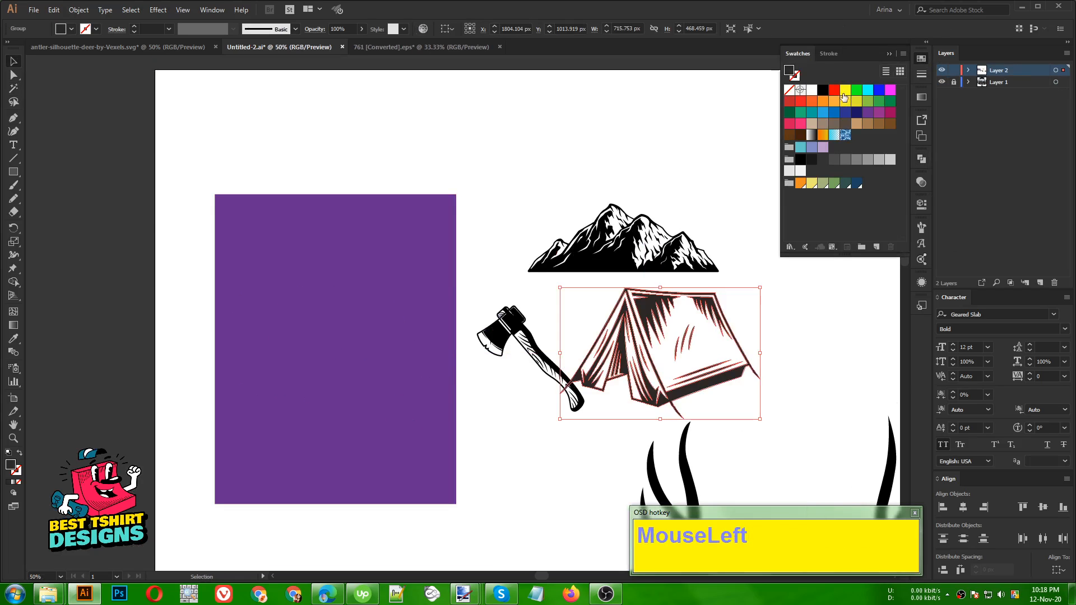
pyautogui.click(583, 191)
# Step: Move the tent clear of the axe and drag the purple rectangle off the artboard
pyautogui.scroll(-1, 437, 264)
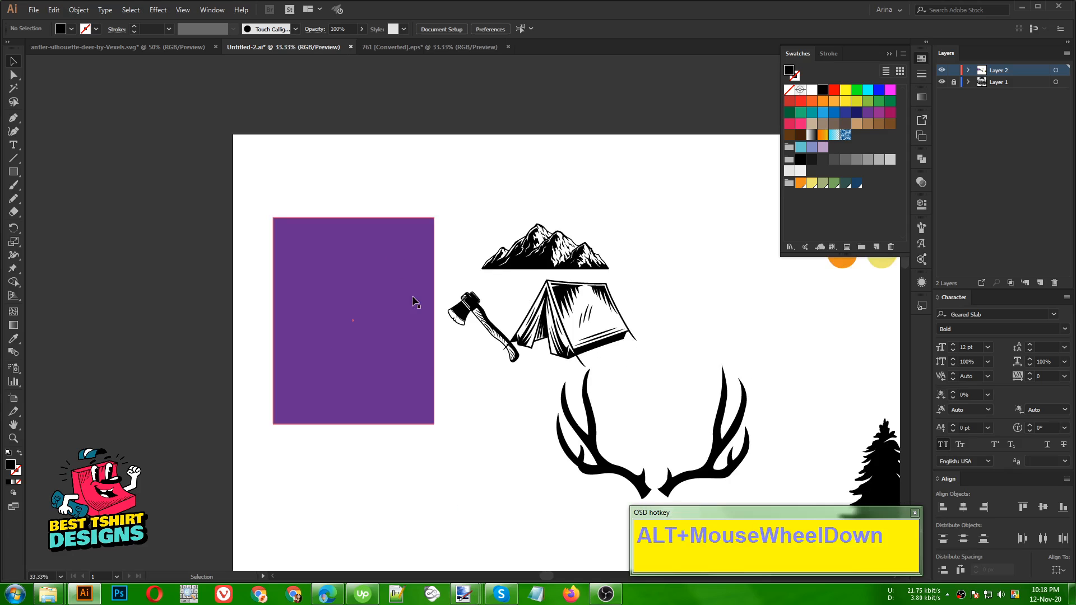
pyautogui.scroll(-1, 417, 376)
pyautogui.moveTo(552, 348); pyautogui.dragTo(656, 342)
pyautogui.moveTo(408, 360); pyautogui.dragTo(202, 359)
pyautogui.scroll(2, 701, 419)
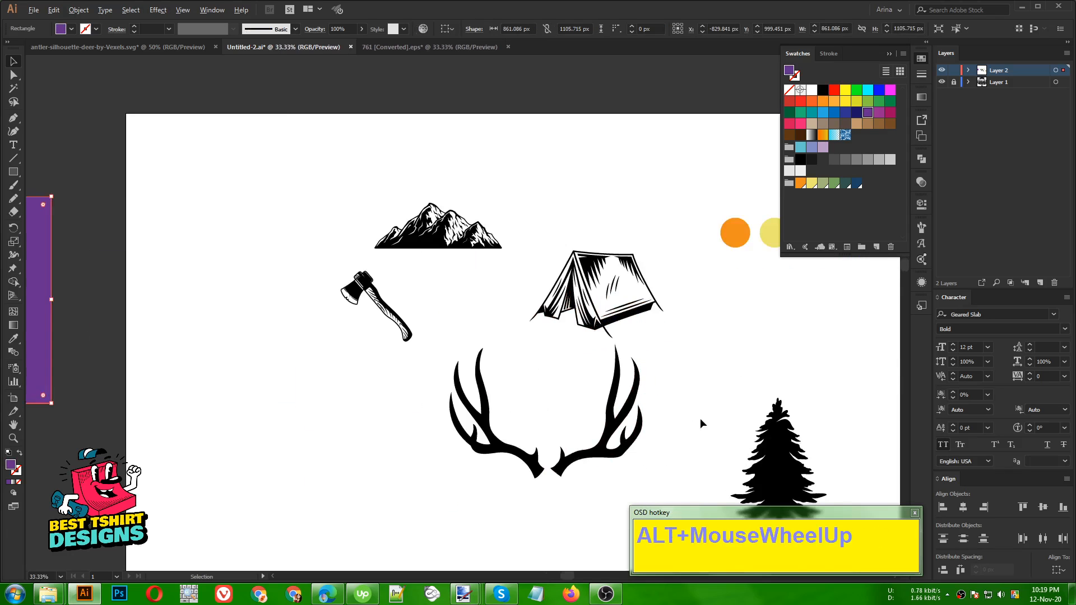
pyautogui.scroll(-1, 415, 364)
pyautogui.click(426, 335)
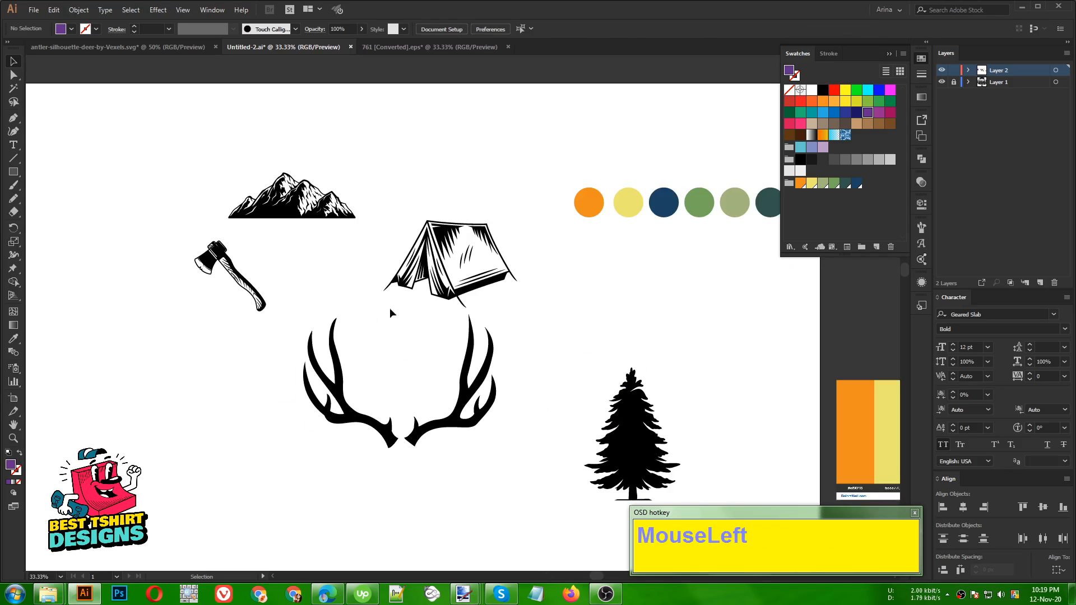
# Step: Place the tent between the antlers and scale it down proportionally to about 435 px wide
pyautogui.moveTo(456, 295); pyautogui.dragTo(409, 377)
pyautogui.scroll(2, 444, 353)
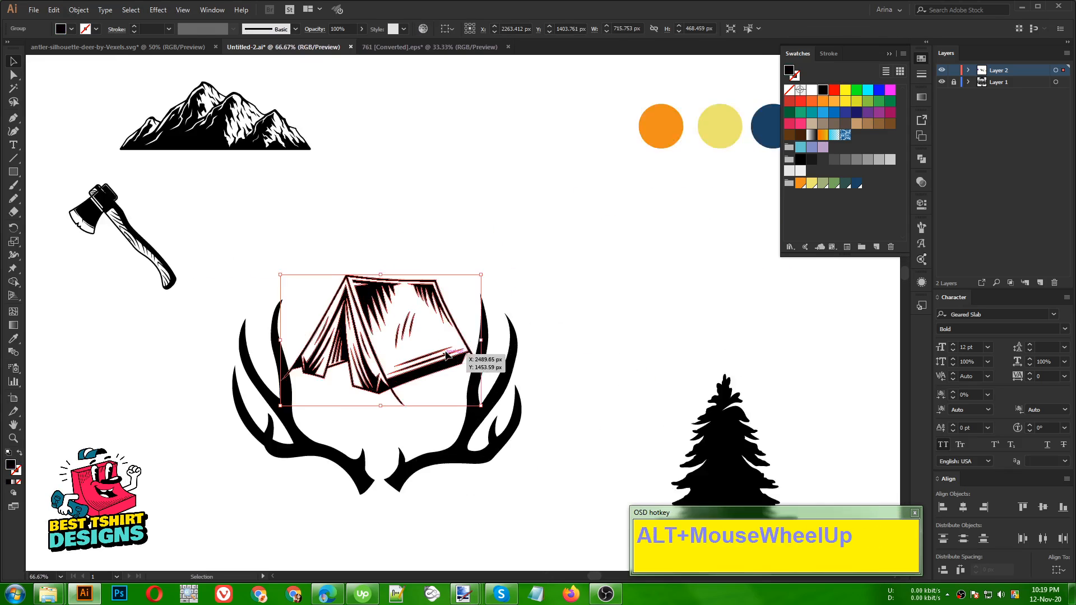
pyautogui.moveTo(493, 335); pyautogui.dragTo(443, 342)
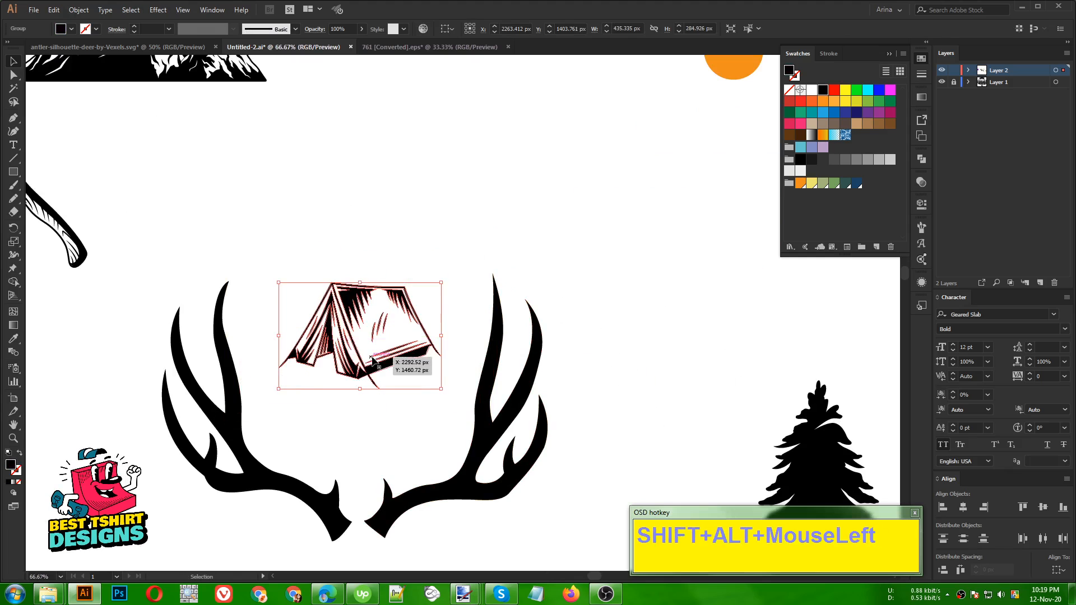
pyautogui.moveTo(373, 360); pyautogui.dragTo(391, 419)
pyautogui.click(416, 436)
pyautogui.scroll(1, 406, 426)
pyautogui.scroll(-1, 496, 362)
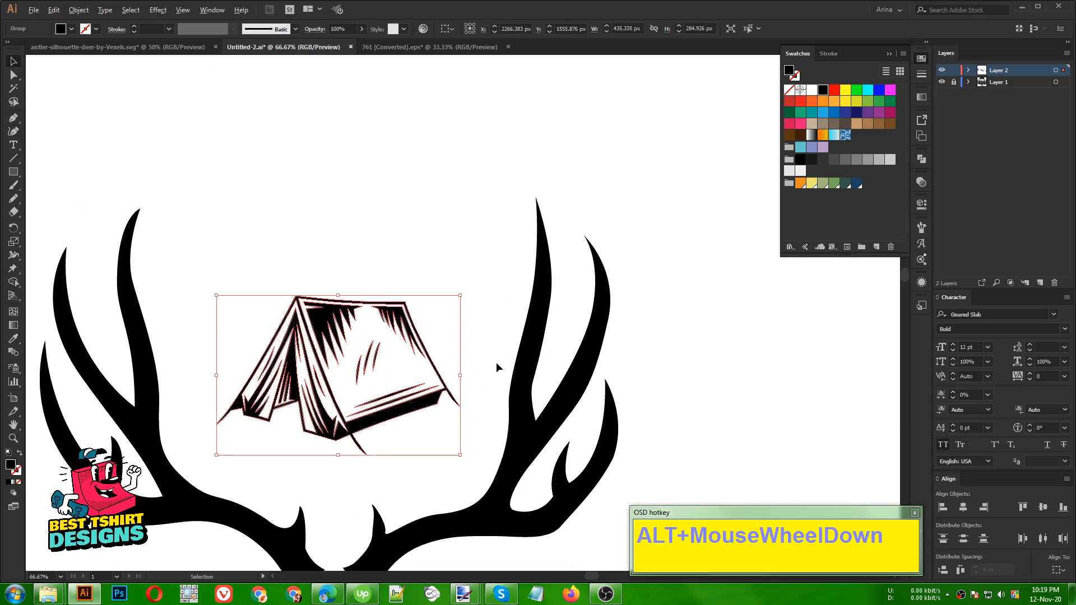
pyautogui.click(482, 355)
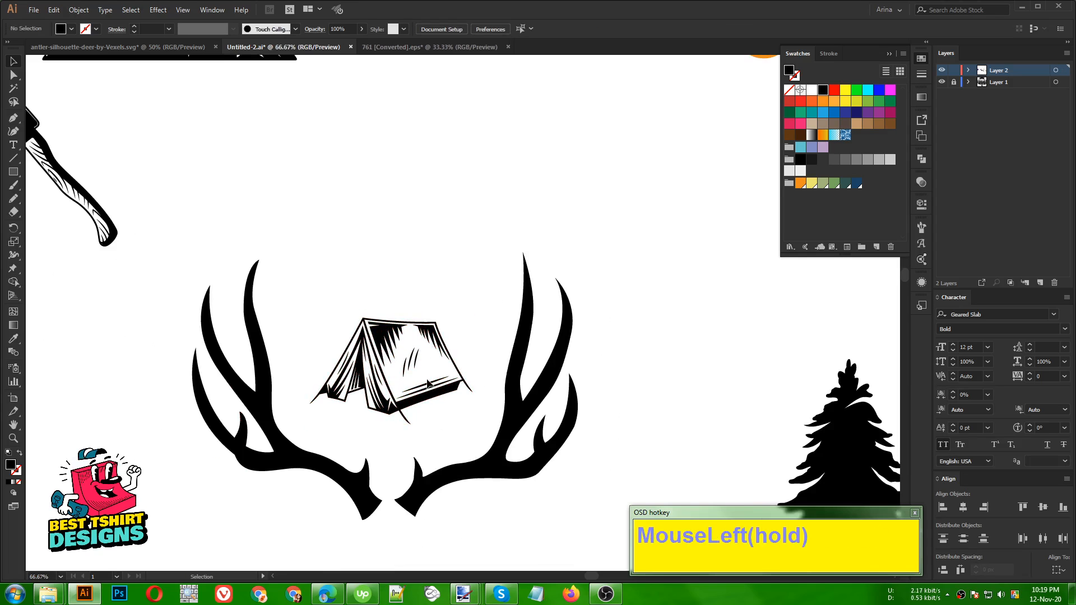
# Step: Place the mountains directly above the tent, between the upper antler tips
pyautogui.scroll(-1, 454, 357)
pyautogui.moveTo(321, 123); pyautogui.dragTo(488, 303)
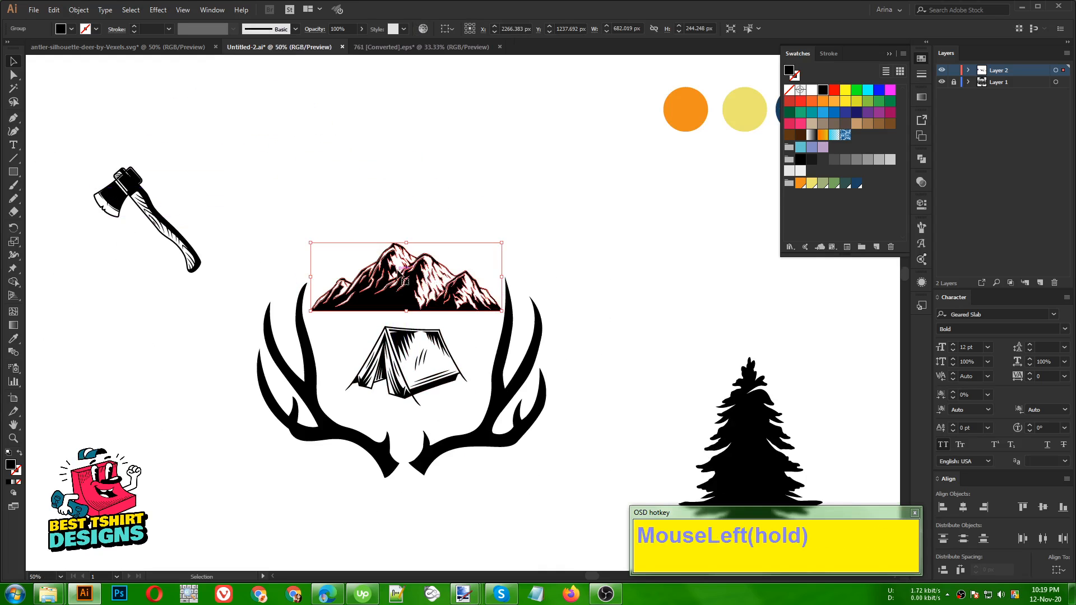
pyautogui.click(368, 158)
# Step: Align the mountains, tent and antlers to a common horizontal center
pyautogui.moveTo(330, 232); pyautogui.dragTo(523, 489)
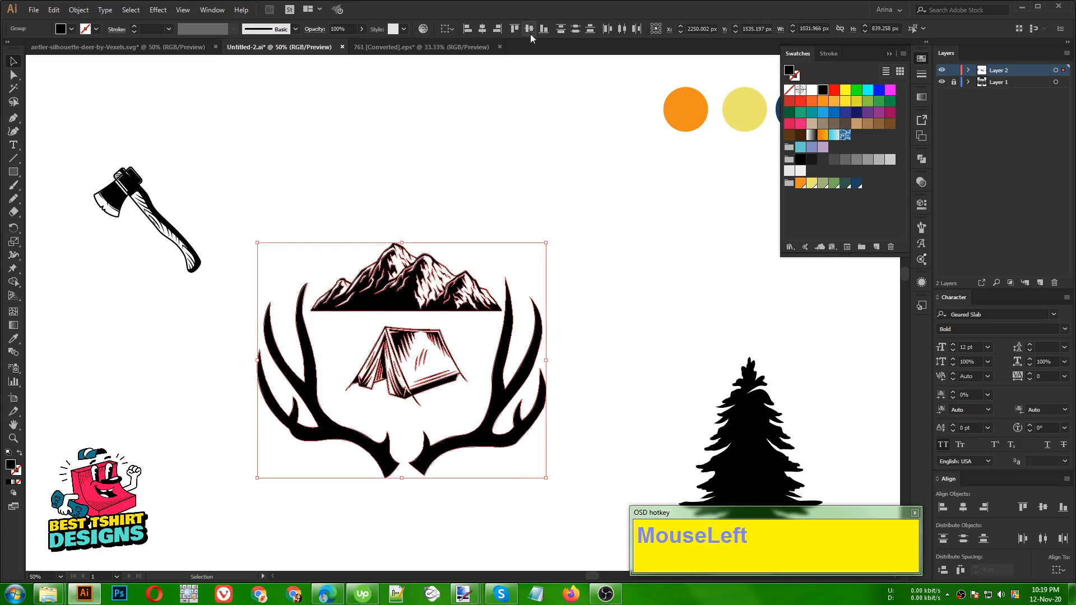
pyautogui.click(482, 30)
pyautogui.click(442, 142)
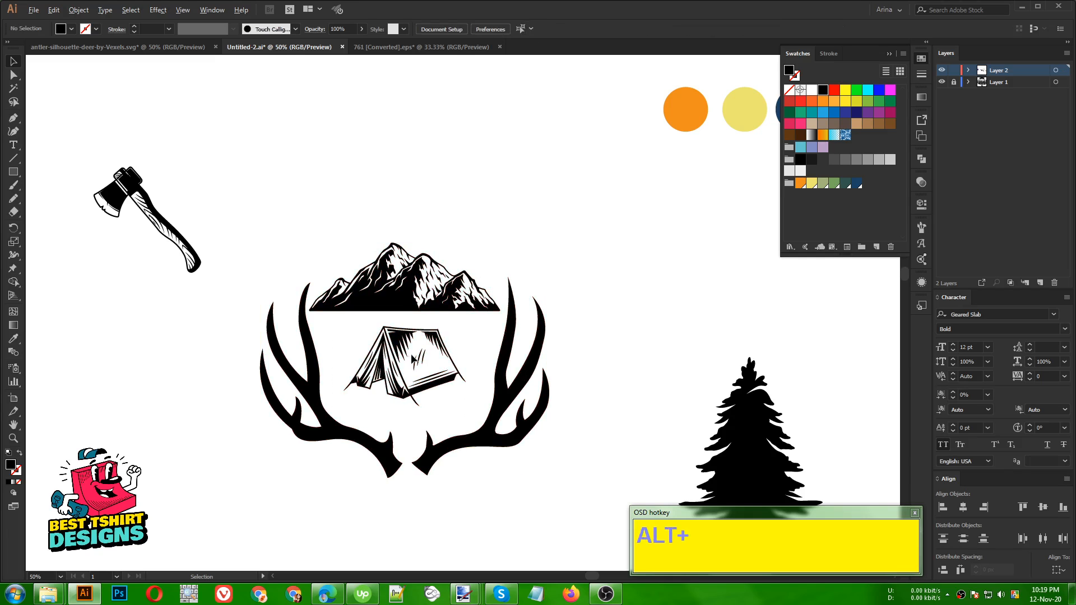
# Step: Scale the mountains up proportionally from their center to about 737 px wide so they reach the inner antler tips
pyautogui.keyDown('alt'); pyautogui.scroll(1, 466, 364); pyautogui.keyUp('alt')
pyautogui.click(490, 350)
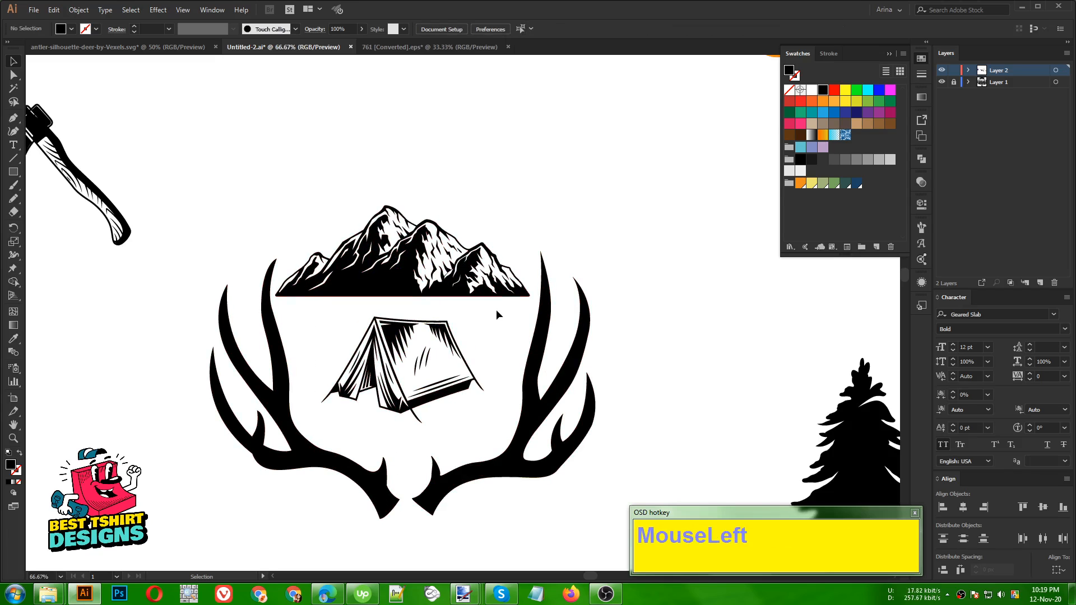
pyautogui.click(522, 289)
pyautogui.keyDown('alt'); pyautogui.keyDown('shift'); pyautogui.moveTo(531, 249); pyautogui.dragTo(541, 251); pyautogui.keyUp('shift'); pyautogui.keyUp('alt')
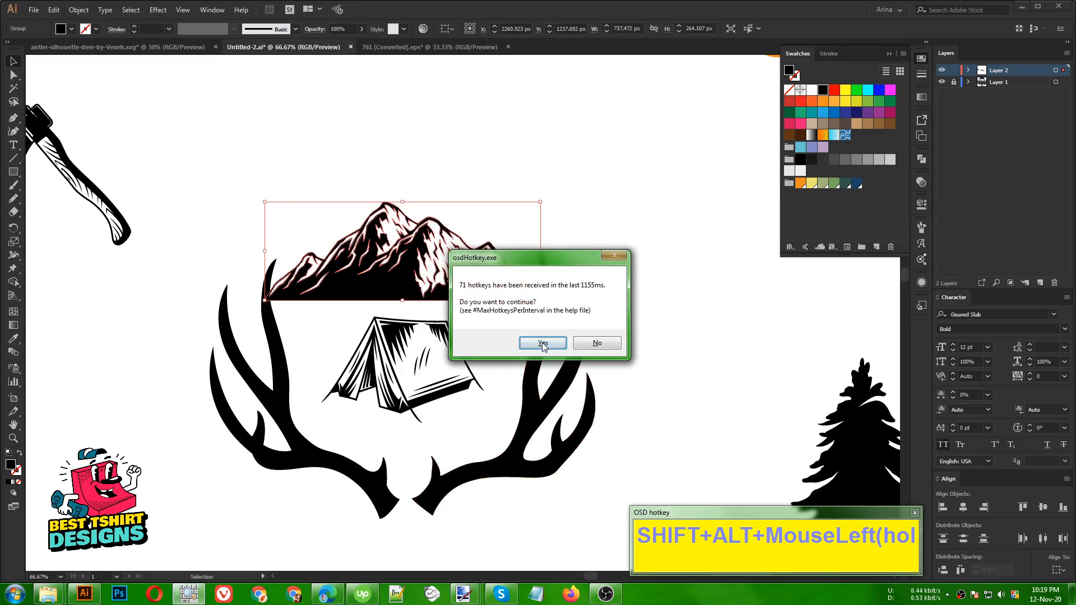
pyautogui.click(543, 343)
pyautogui.click(492, 236)
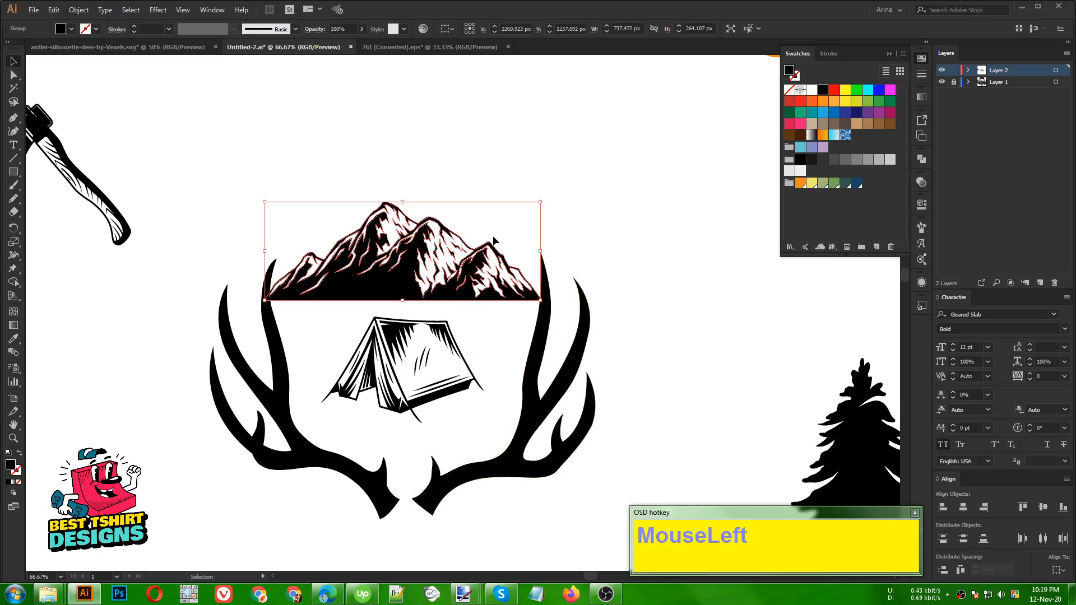
# Step: Center the mountains, tent and antlers horizontally and enlarge the mountains slightly to about 749 px wide
pyautogui.moveTo(265, 213); pyautogui.dragTo(543, 478)
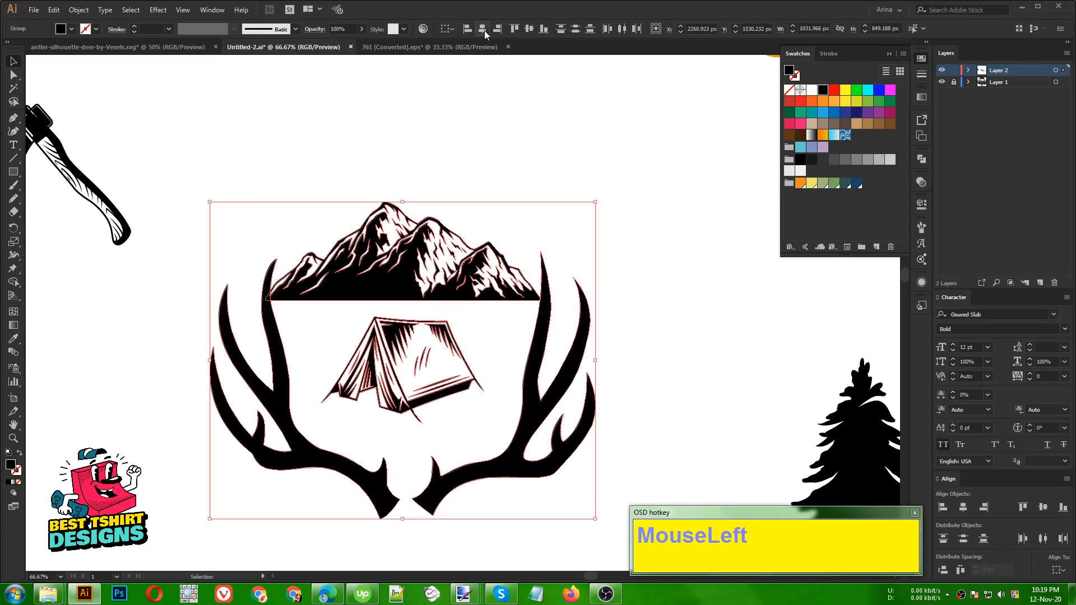
pyautogui.click(494, 193)
pyautogui.click(511, 287)
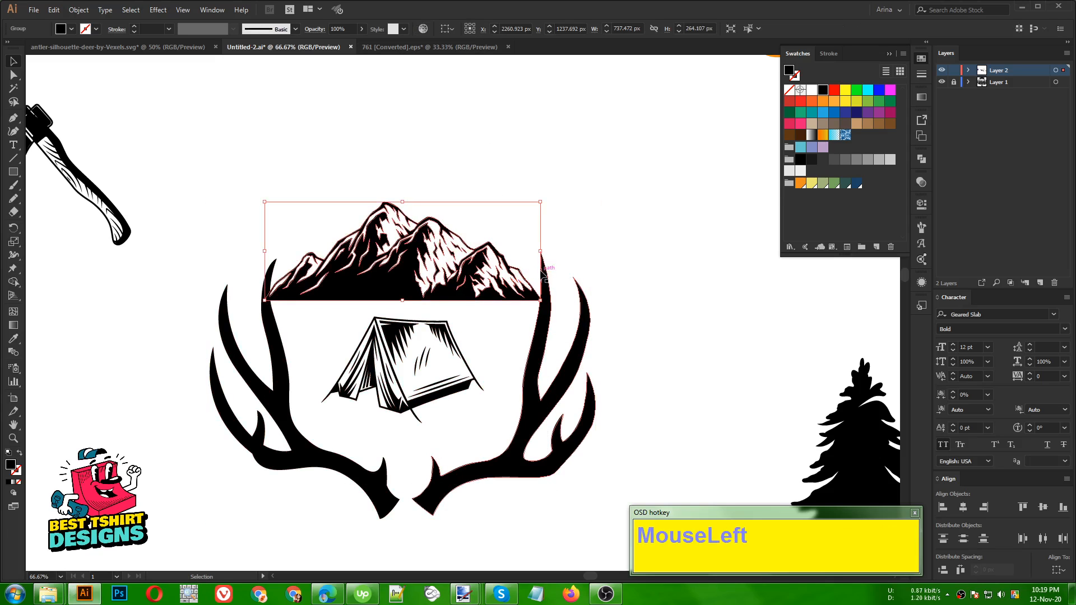
pyautogui.keyDown('shift'); pyautogui.click(542, 251); pyautogui.keyUp('shift')
pyautogui.click(617, 247)
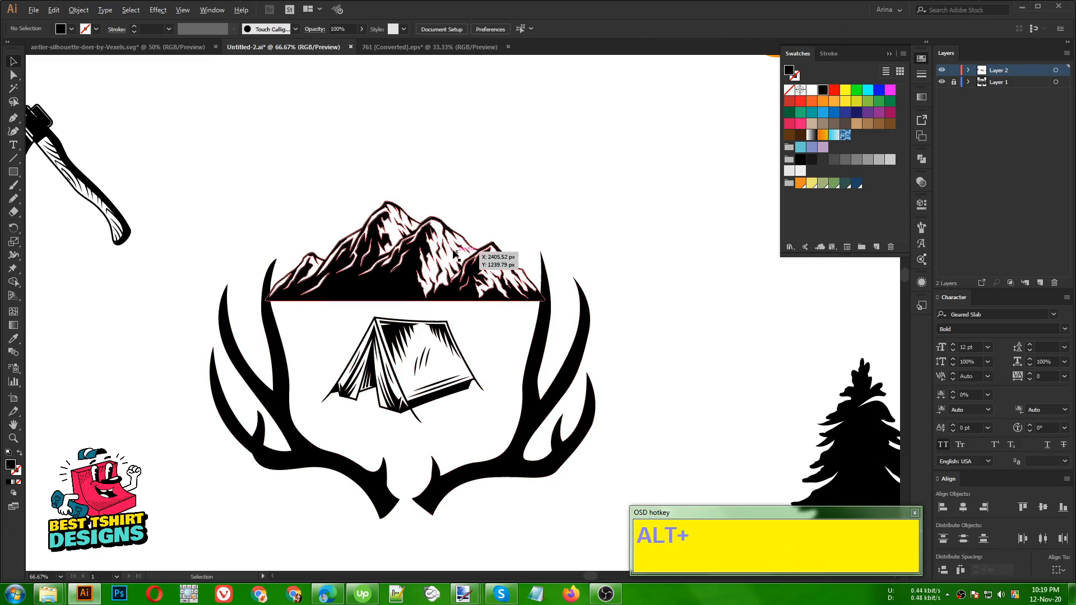
# Step: Scale the pine tree down to about 192 px wide and place it over the lower curve of the left antler
pyautogui.scroll(-1, 490, 324)
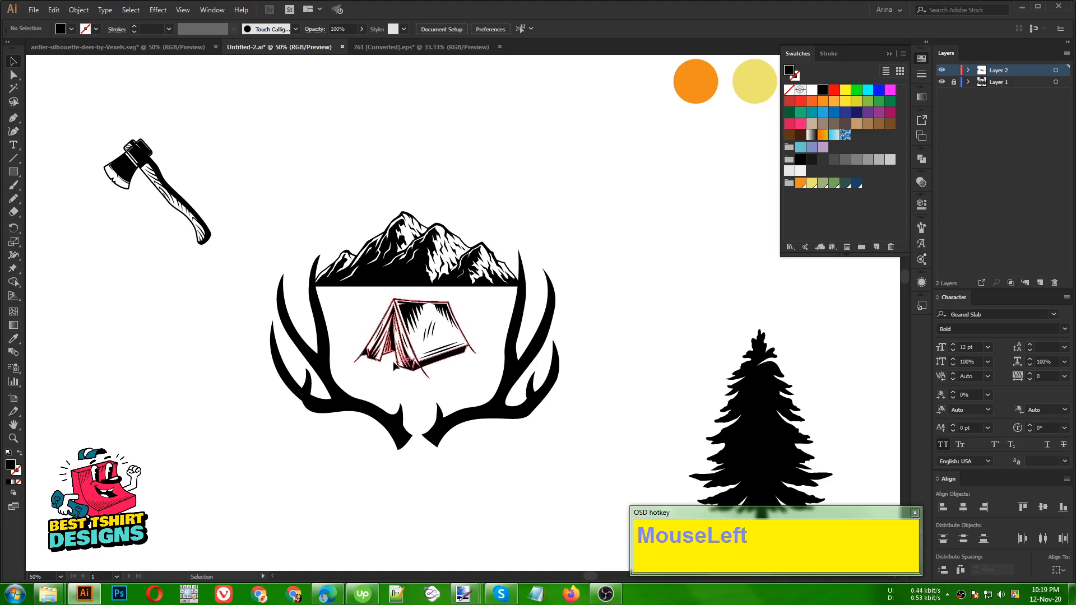
pyautogui.scroll(1, 416, 338)
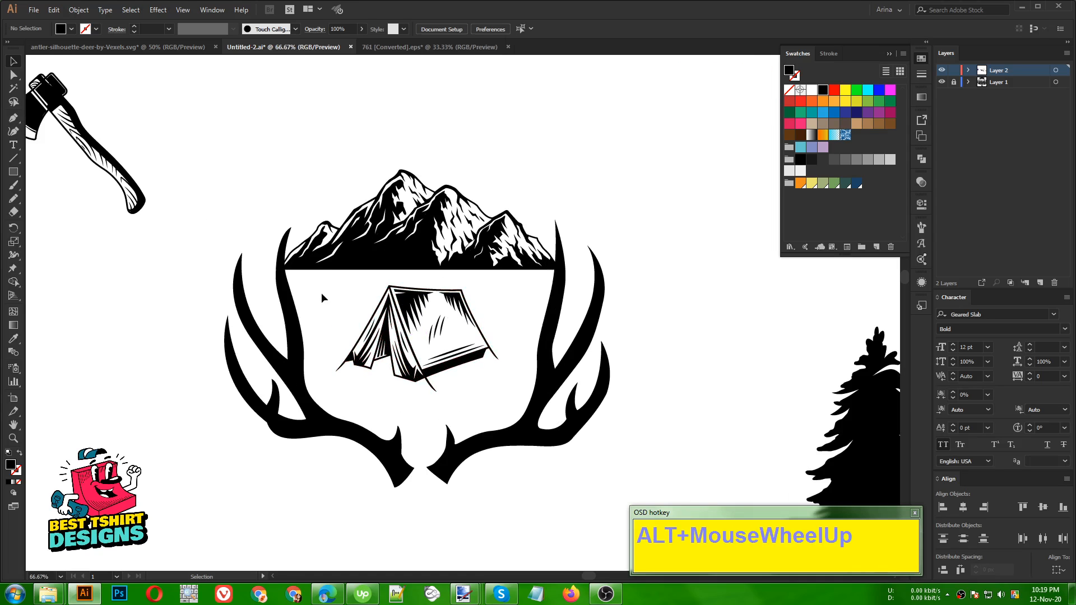
pyautogui.scroll(-1, 342, 295)
pyautogui.scroll(-1, 342, 295)
pyautogui.click(590, 298)
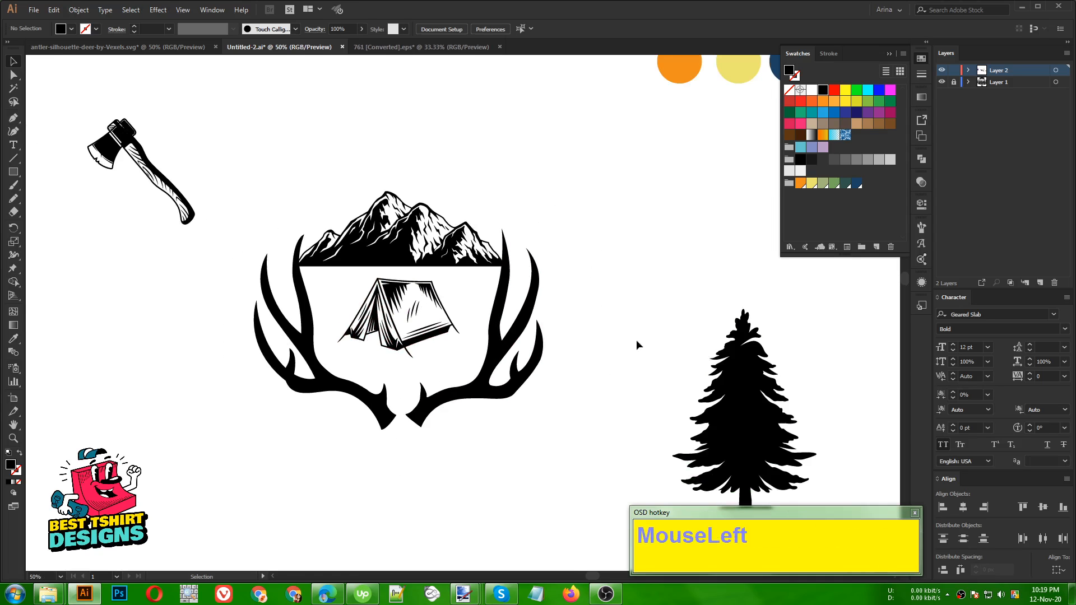
pyautogui.moveTo(742, 408); pyautogui.dragTo(323, 367)
pyautogui.click(650, 332)
pyautogui.scroll(1, 459, 381)
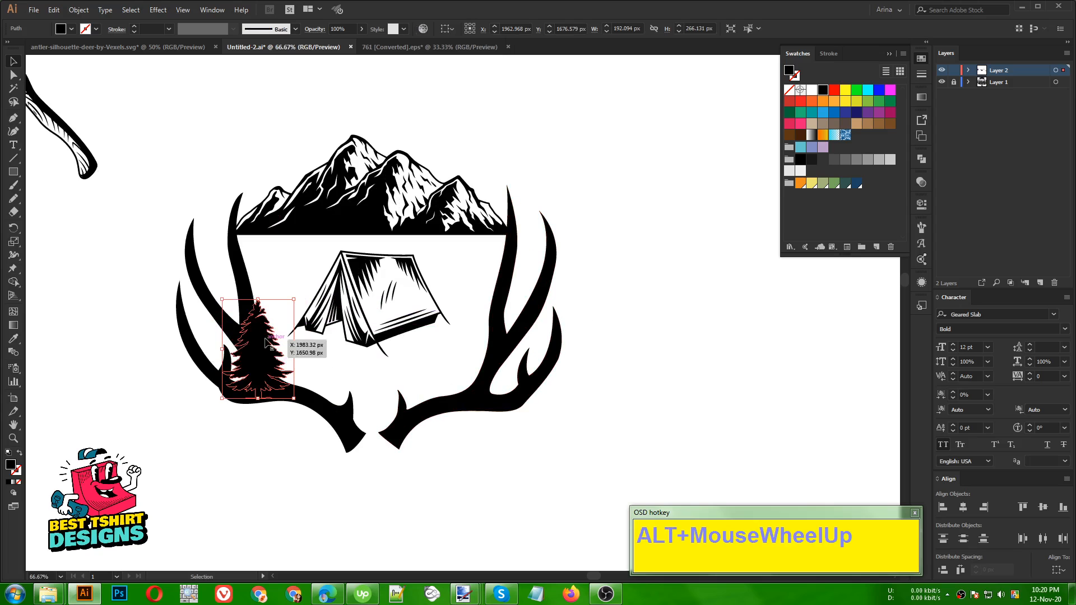
# Step: Duplicate the pine into a row of seven along the antlers' lower curve, enlarging the middle one to about 219 px wide
pyautogui.moveTo(261, 363); pyautogui.dragTo(386, 433)
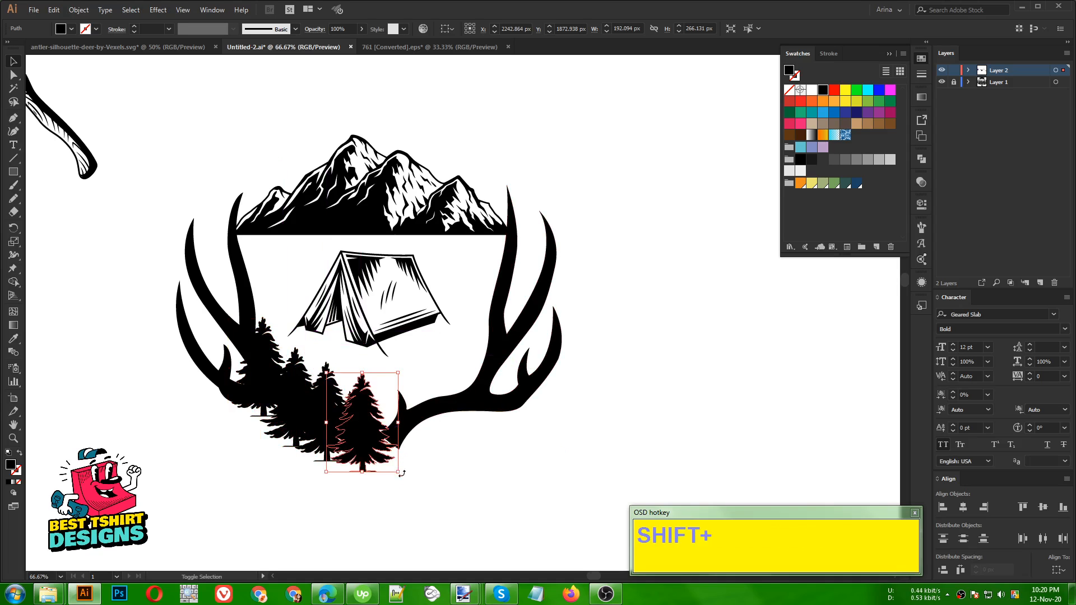
pyautogui.moveTo(398, 472)
pyautogui.mouseDown()
pyautogui.moveTo(421, 480)
pyautogui.moveTo(408, 485)
pyautogui.mouseUp()
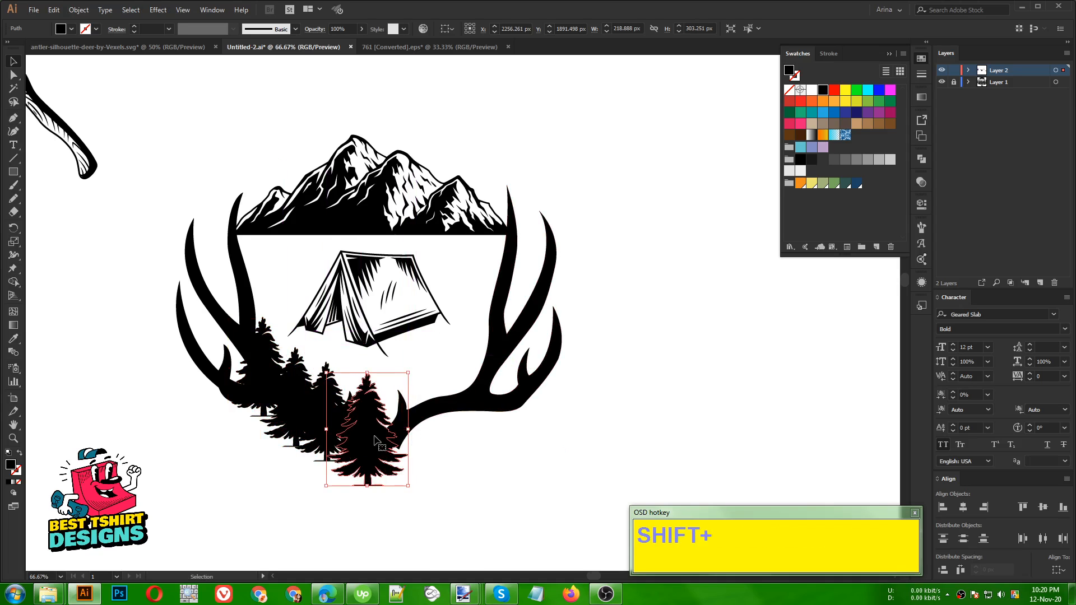
pyautogui.moveTo(371, 438); pyautogui.dragTo(480, 381)
# Step: Align the tops of the outer, second and inner pairs of opposite pines so both sides match in height
pyautogui.keyDown('shift'); pyautogui.click(259, 364); pyautogui.keyUp('shift')
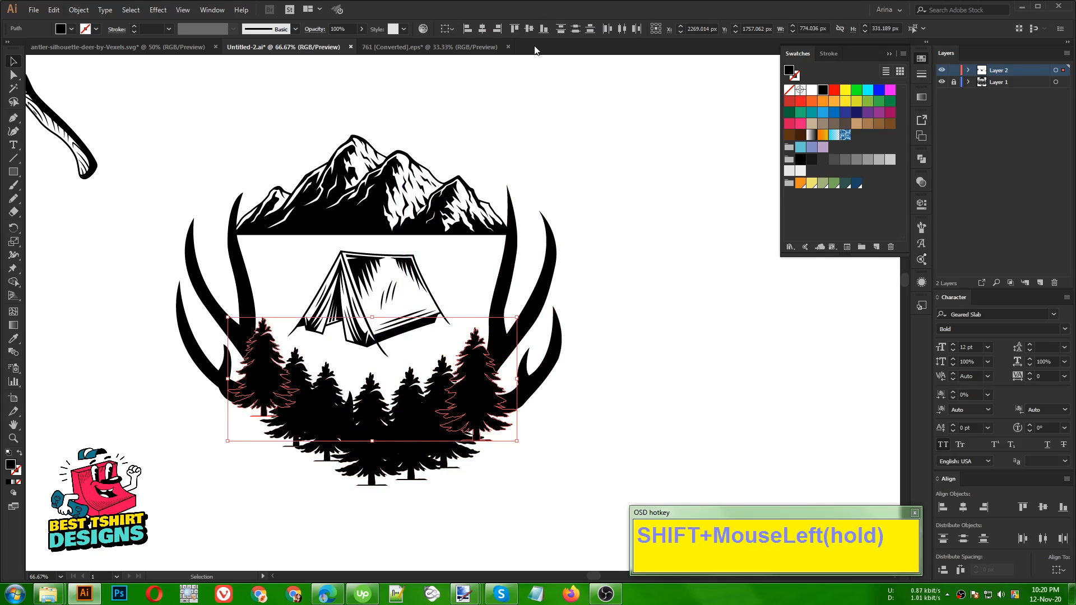
pyautogui.click(518, 28)
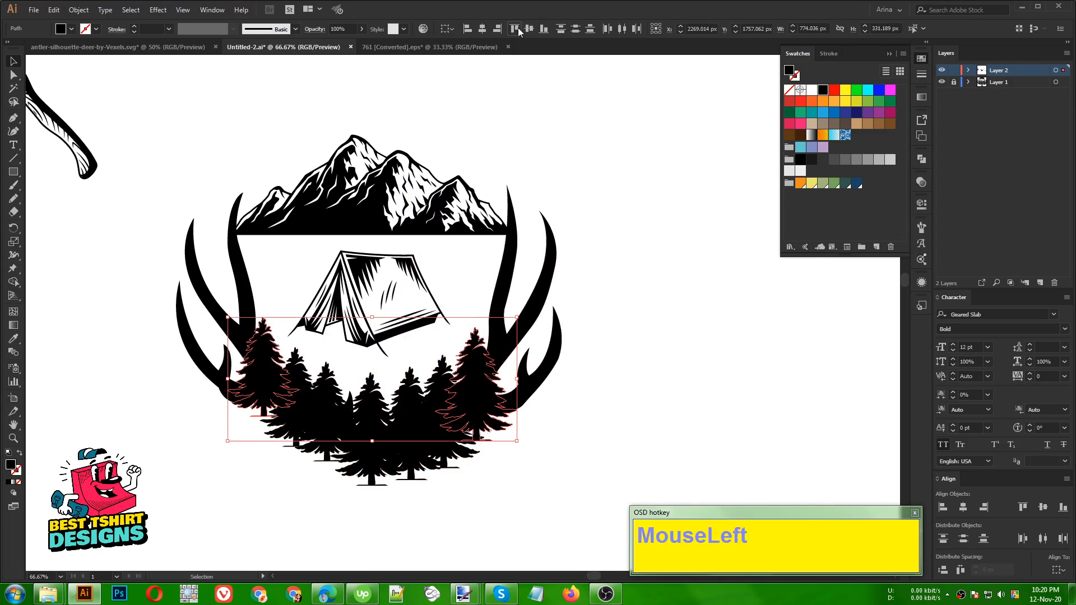
pyautogui.click(442, 378)
pyautogui.keyDown('shift'); pyautogui.click(297, 387); pyautogui.keyUp('shift')
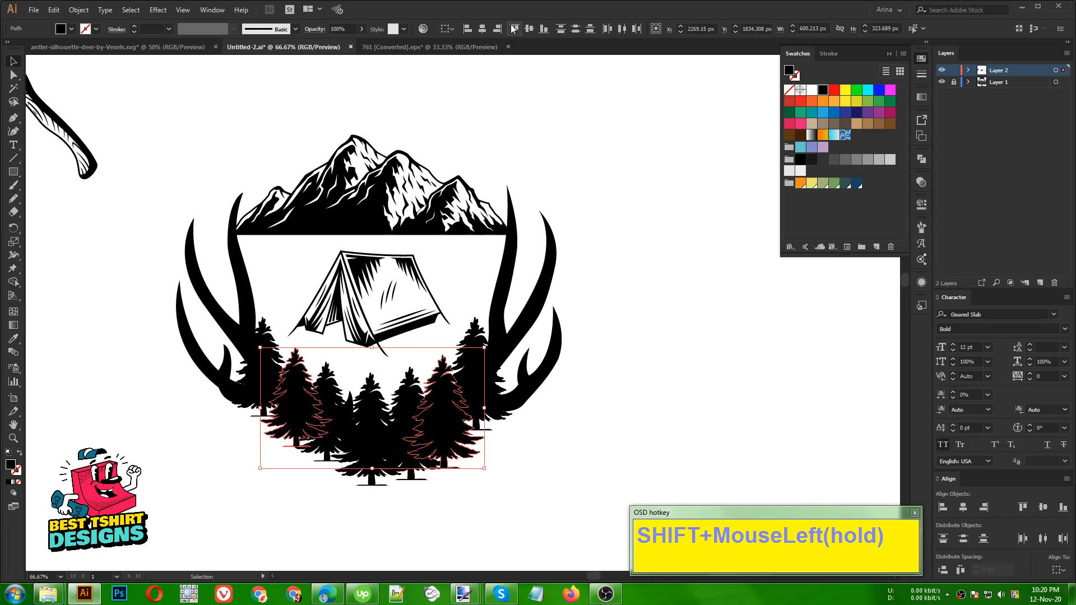
pyautogui.click(514, 28)
pyautogui.click(412, 386)
pyautogui.keyDown('shift'); pyautogui.click(326, 386); pyautogui.keyUp('shift')
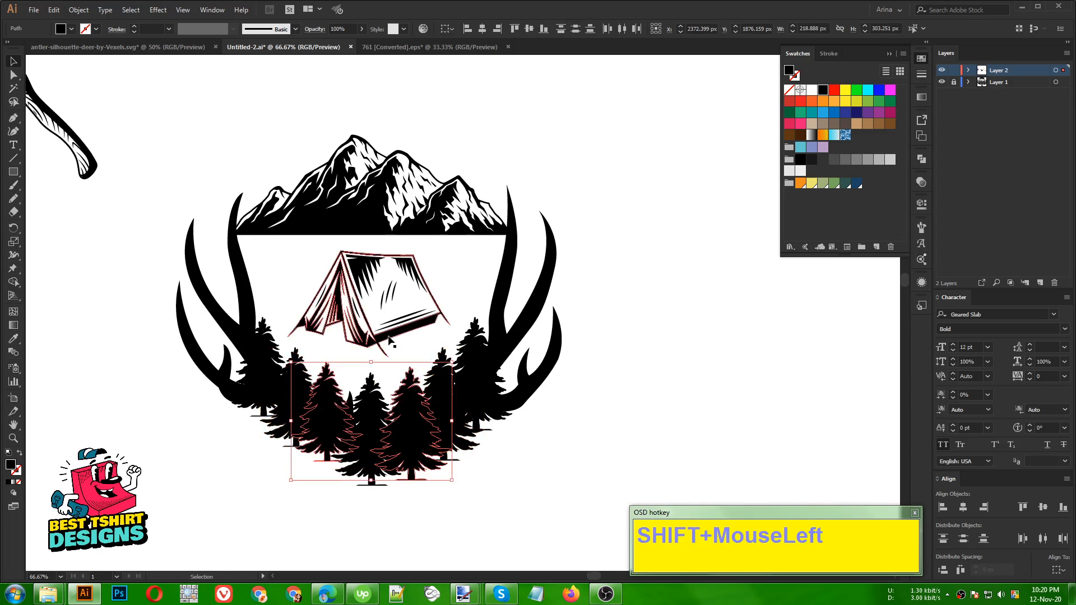
# Step: Enlarge the middle pine upward so its tip is level with the tips of the neighboring trees
pyautogui.click(375, 383)
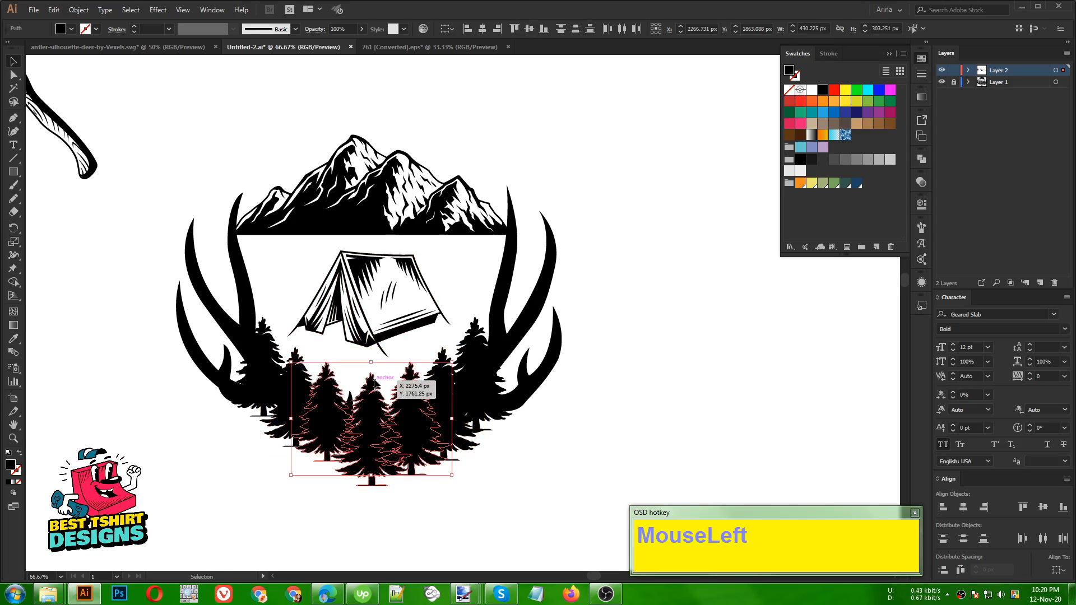
pyautogui.moveTo(371, 373); pyautogui.dragTo(371, 364)
pyautogui.click(562, 439)
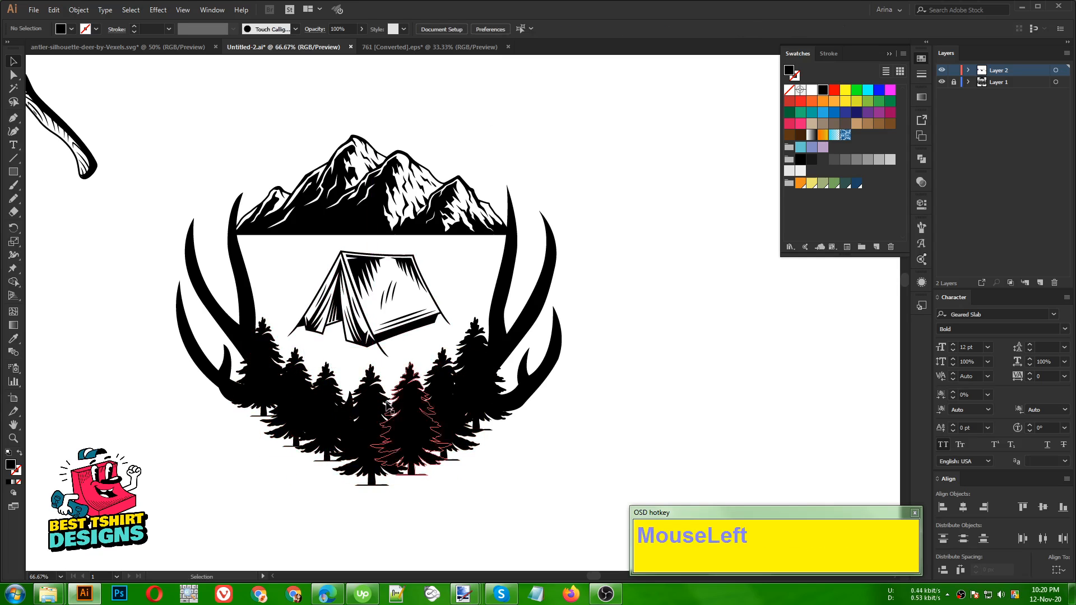
pyautogui.keyDown('alt'); pyautogui.scroll(1, 297, 302); pyautogui.keyUp('alt')
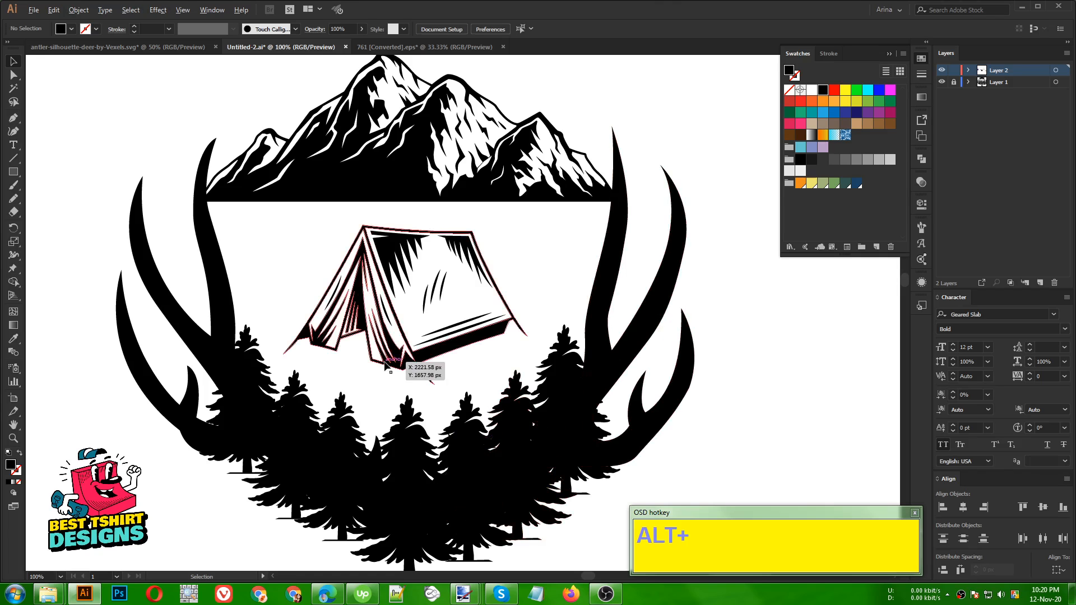
pyautogui.keyDown('alt'); pyautogui.scroll(-1, 383, 365); pyautogui.keyUp('alt')
pyautogui.click(618, 414)
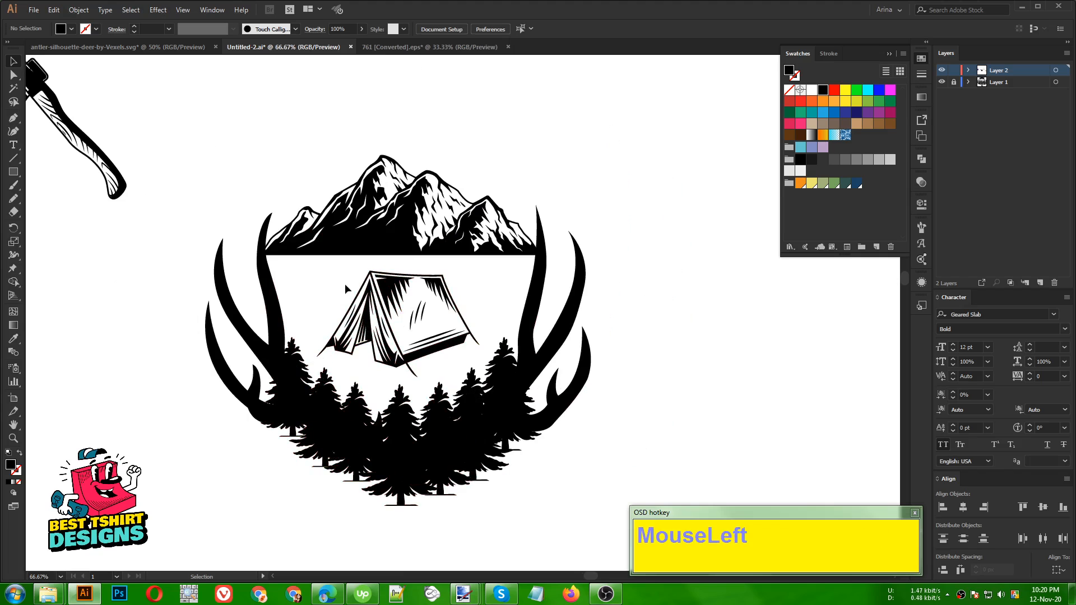
# Step: Copy a pine from the lower row to the space beneath the mountains and scale it down to about 76 px wide
pyautogui.moveTo(305, 389); pyautogui.dragTo(319, 257)
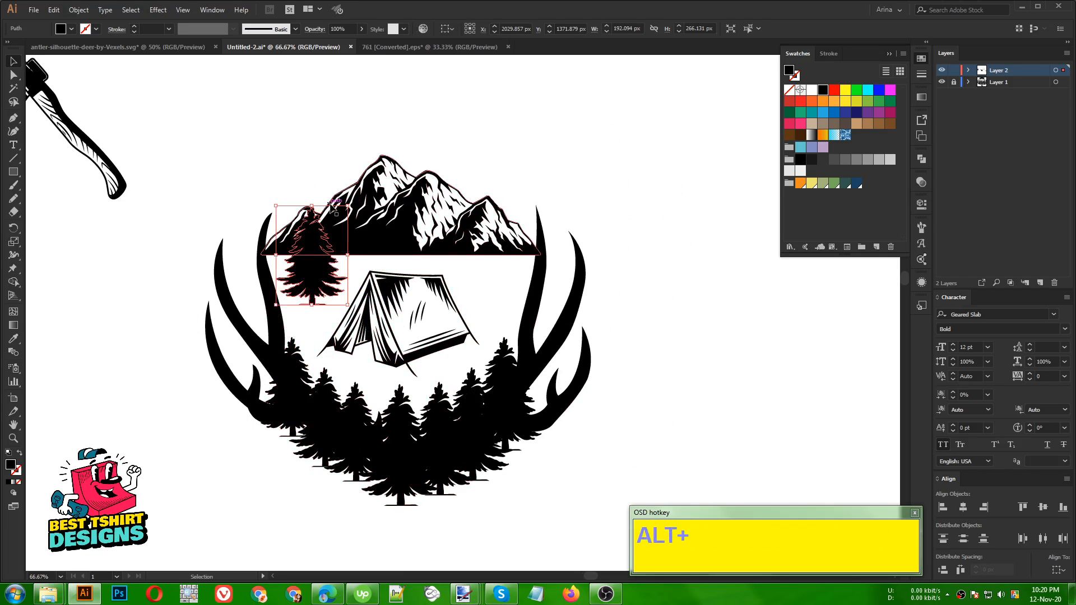
pyautogui.moveTo(314, 205); pyautogui.dragTo(314, 265)
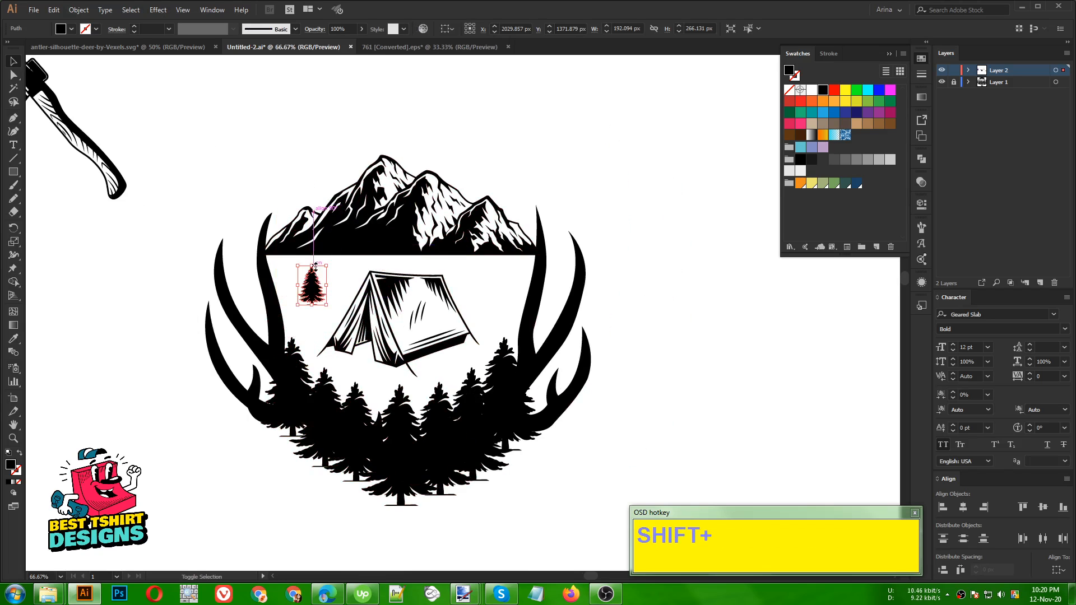
pyautogui.keyDown('alt'); pyautogui.scroll(2, 342, 260); pyautogui.keyUp('alt')
pyautogui.click(324, 302)
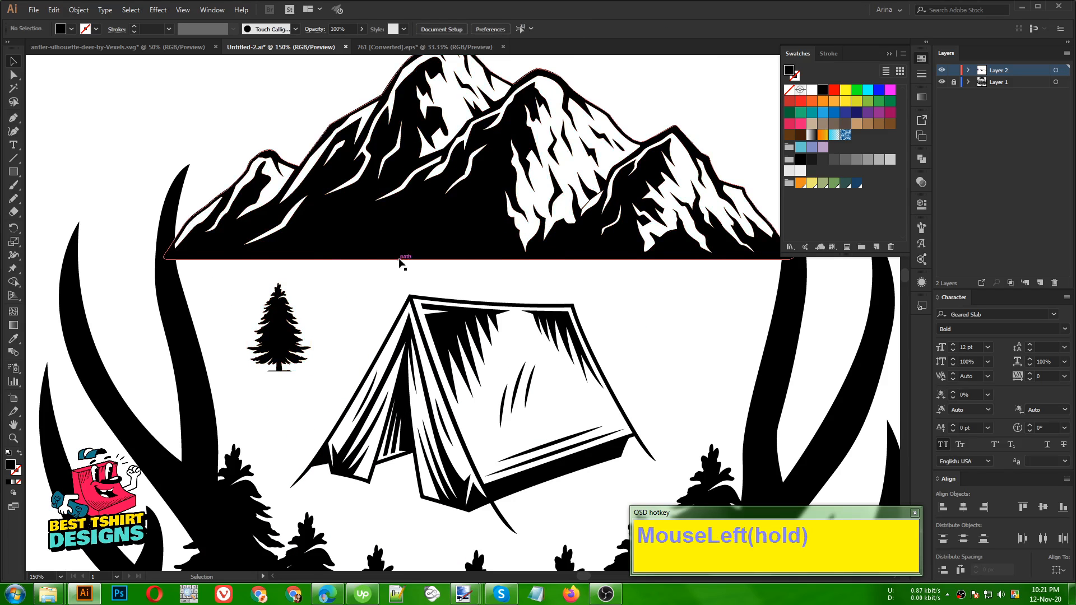
# Step: Move the small pine to the left end of the mountains' base and repeat evenly spaced copies across to the right antler
pyautogui.moveTo(264, 317); pyautogui.dragTo(221, 285)
pyautogui.scroll(-1, 220, 286)
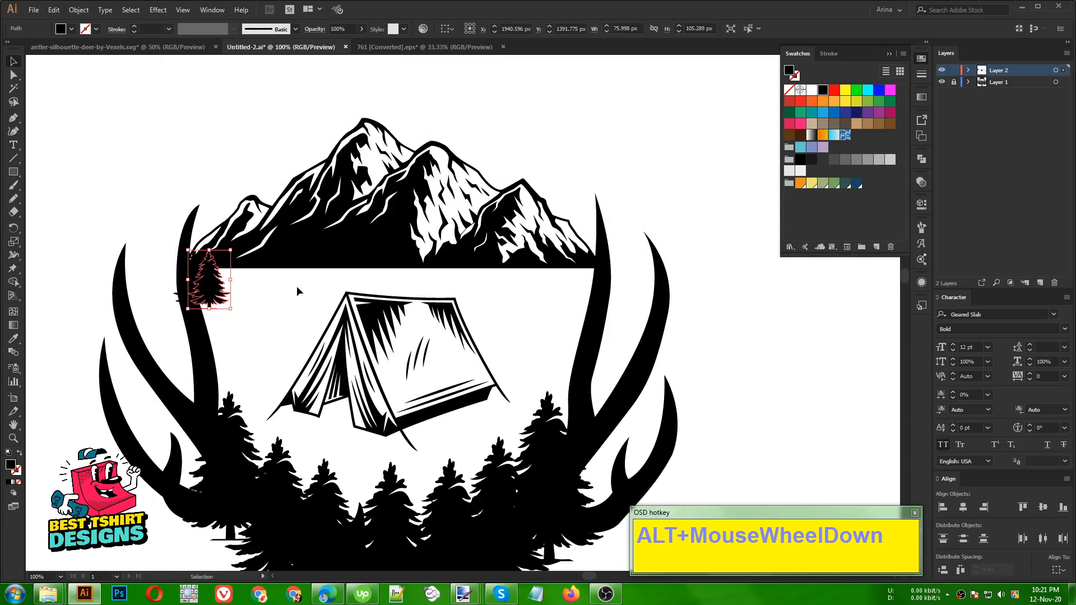
pyautogui.hotkey('ctrl', 'd')
pyautogui.hotkey('ctrl', 'd')
pyautogui.hotkey('ctrl', 'd')
pyautogui.hotkey('ctrl', 'd')
pyautogui.hotkey('ctrl', 'd')
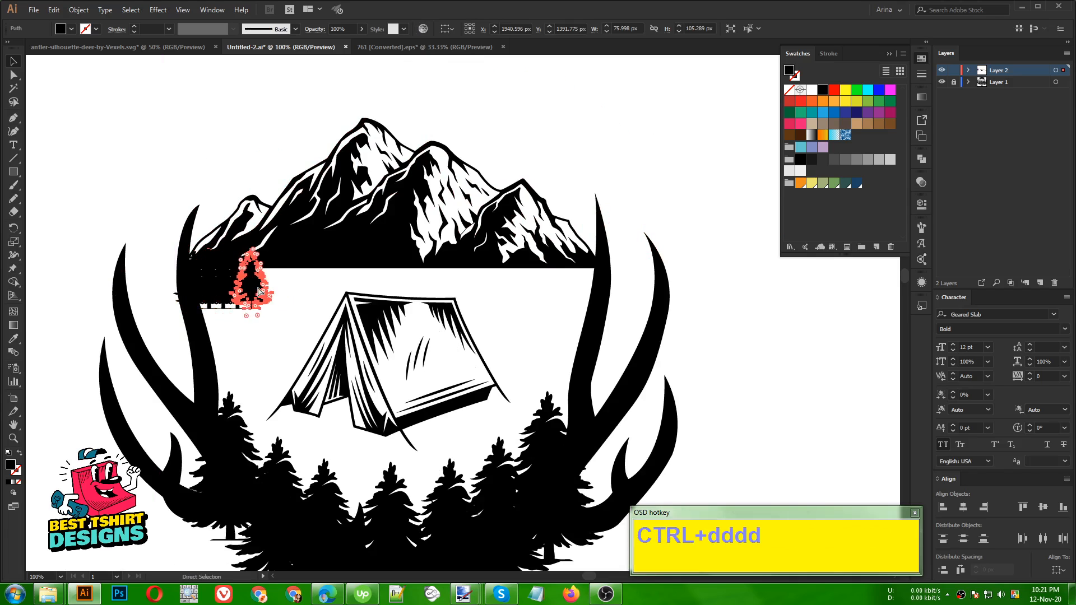
pyautogui.hotkey('ctrl', 'd')
pyautogui.hotkey('ctrl', 'd')
pyautogui.hotkey('ctrl', 'd')
pyautogui.hotkey('ctrl', 'd')
pyautogui.hotkey('ctrl', 'd')
pyautogui.hotkey('ctrl', 'd')
pyautogui.hotkey('ctrl', 'd')
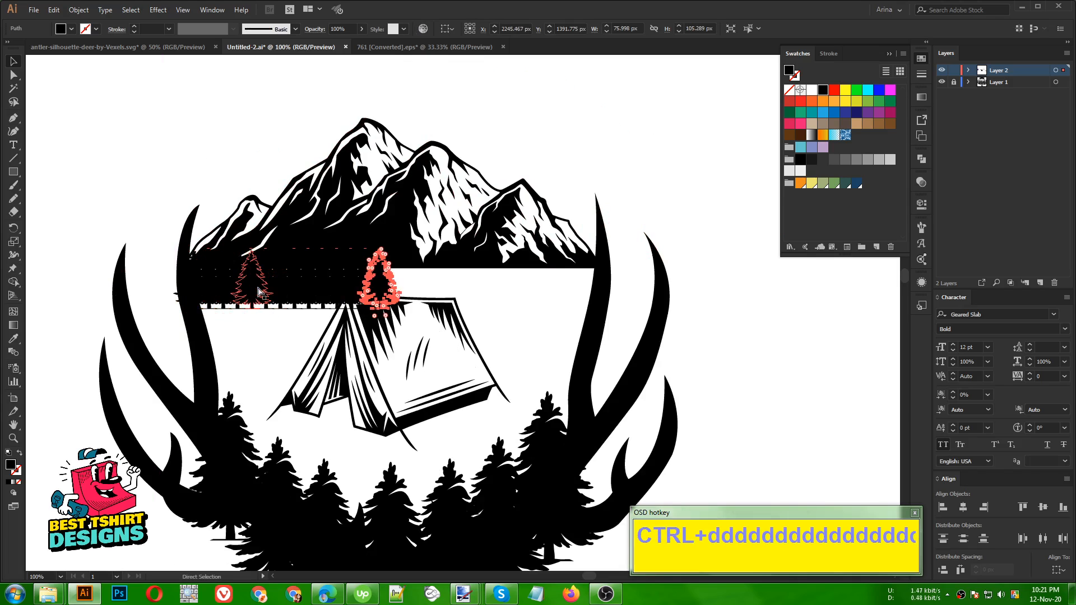
pyautogui.hotkey('ctrl', 'd')
pyautogui.hotkey('ctrl', 'd')
pyautogui.hotkey('ctrl', 'd')
pyautogui.hotkey('ctrl', 'd')
pyautogui.hotkey('ctrl', 'd')
pyautogui.hotkey('ctrl', 'd')
pyautogui.hotkey('ctrl', 'd')
pyautogui.hotkey('ctrl', 'd')
pyautogui.hotkey('ctrl', 'd')
pyautogui.hotkey('ctrl', 'd')
pyautogui.hotkey('ctrl', 'd')
pyautogui.hotkey('ctrl', 'd')
pyautogui.hotkey('ctrl', 'd')
pyautogui.hotkey('ctrl', 'd')
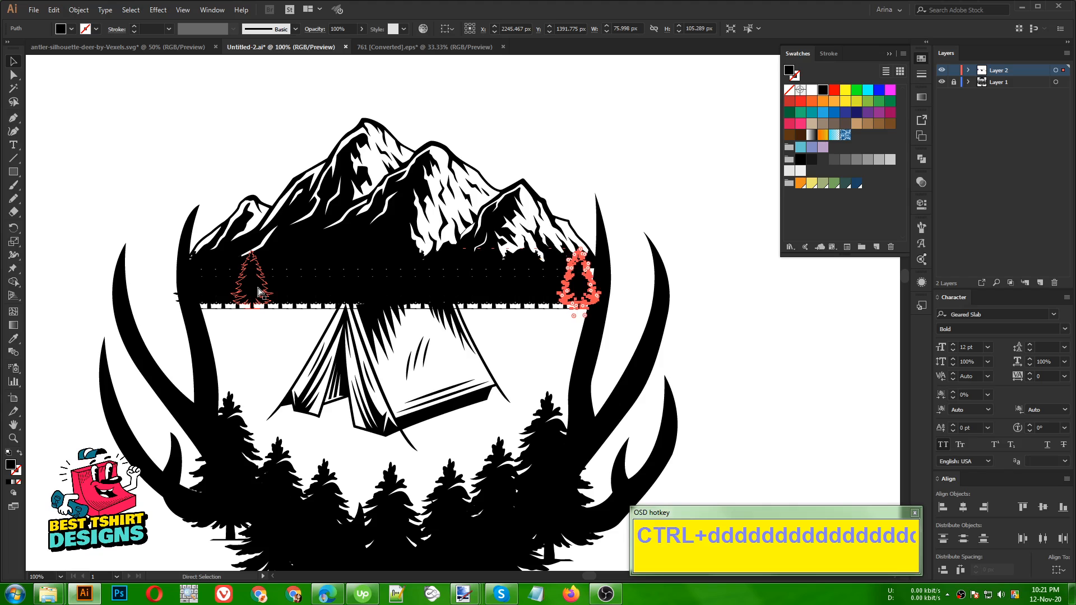
pyautogui.press('v')
pyautogui.hotkey('ctrl', 'd')
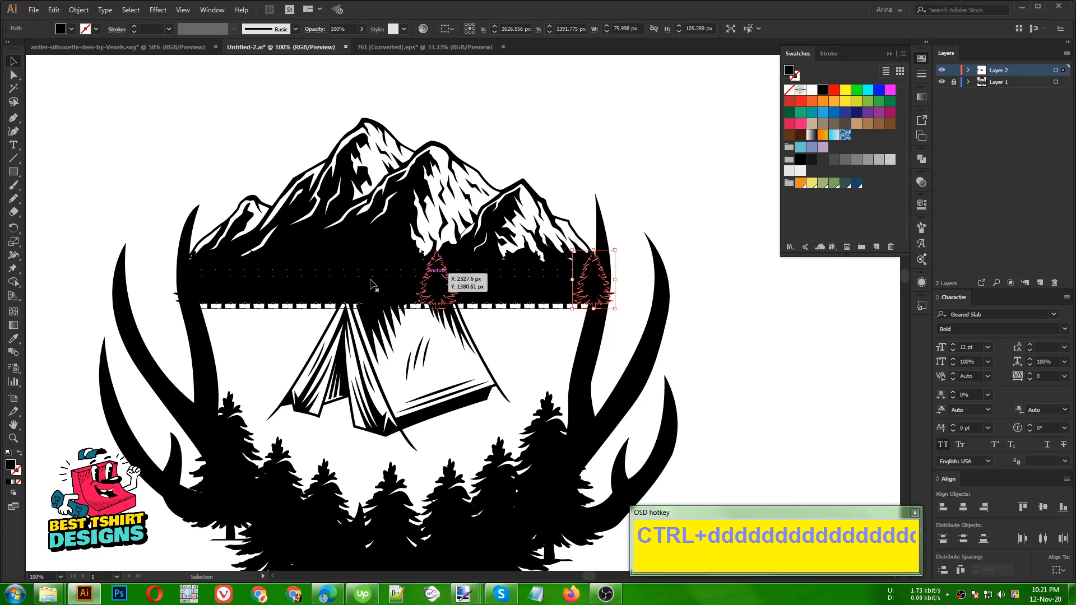
pyautogui.click(643, 185)
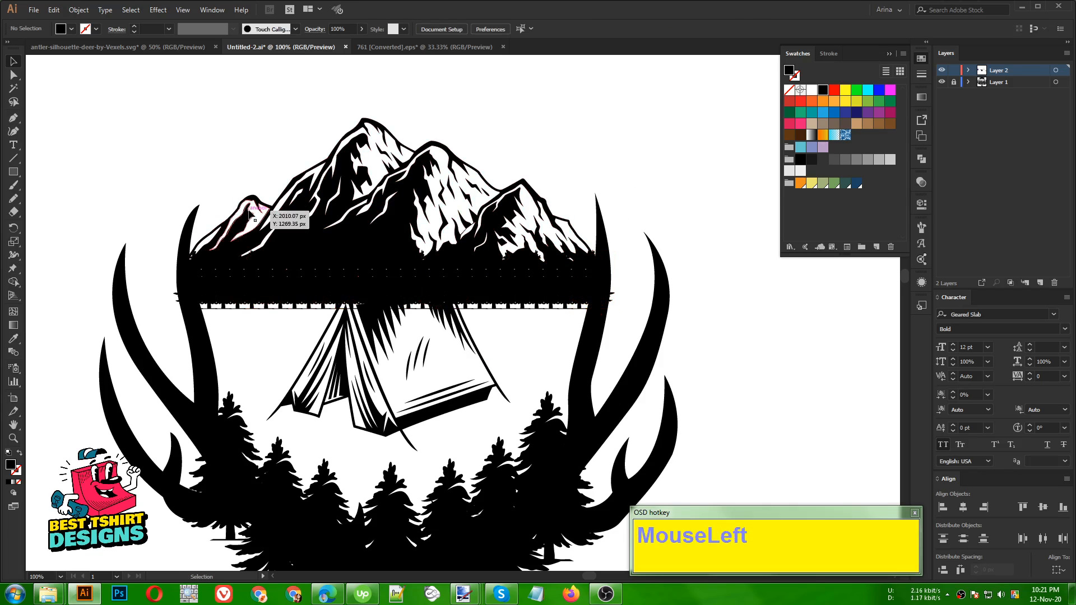
# Step: Select only the row of small pines, excluding the antlers, tent and mountains, and cut it to the clipboard
pyautogui.moveTo(158, 149); pyautogui.dragTo(641, 295)
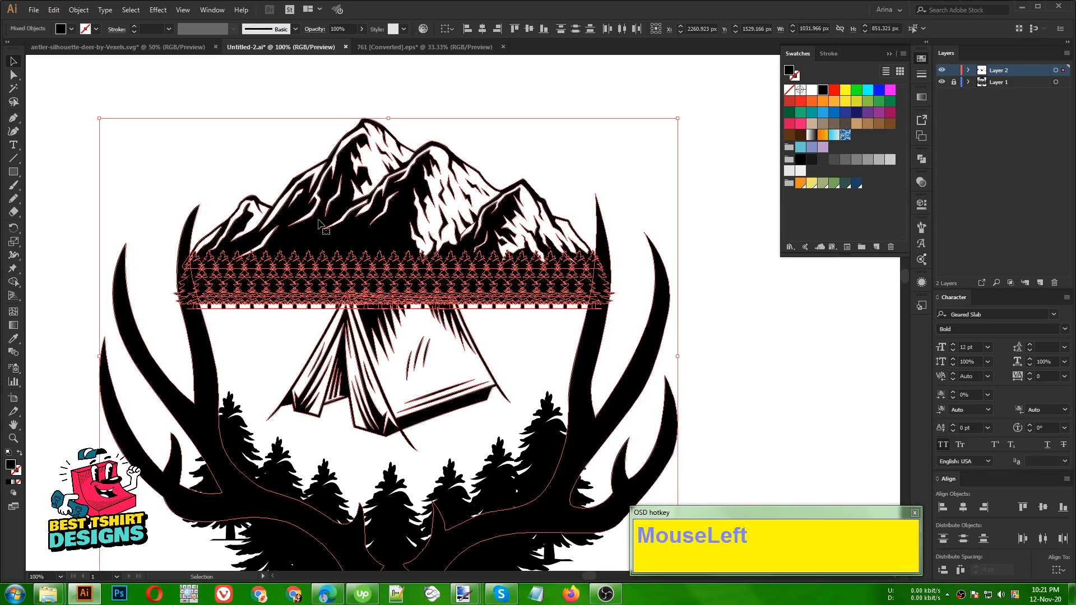
pyautogui.keyDown('shift'); pyautogui.click(590, 349); pyautogui.keyUp('shift')
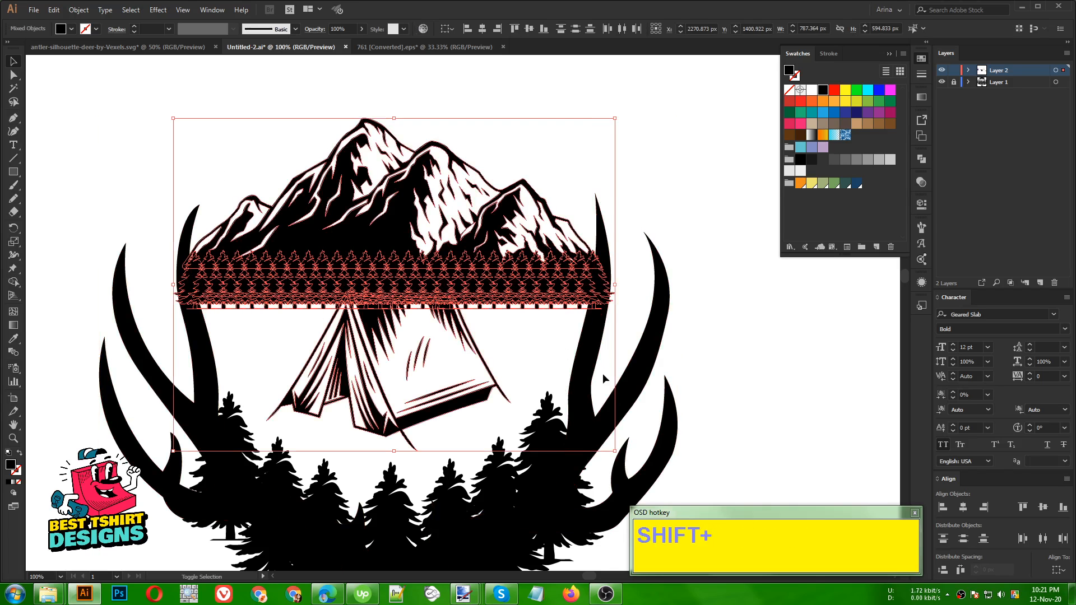
pyautogui.keyDown('shift'); pyautogui.click(509, 223); pyautogui.keyUp('shift')
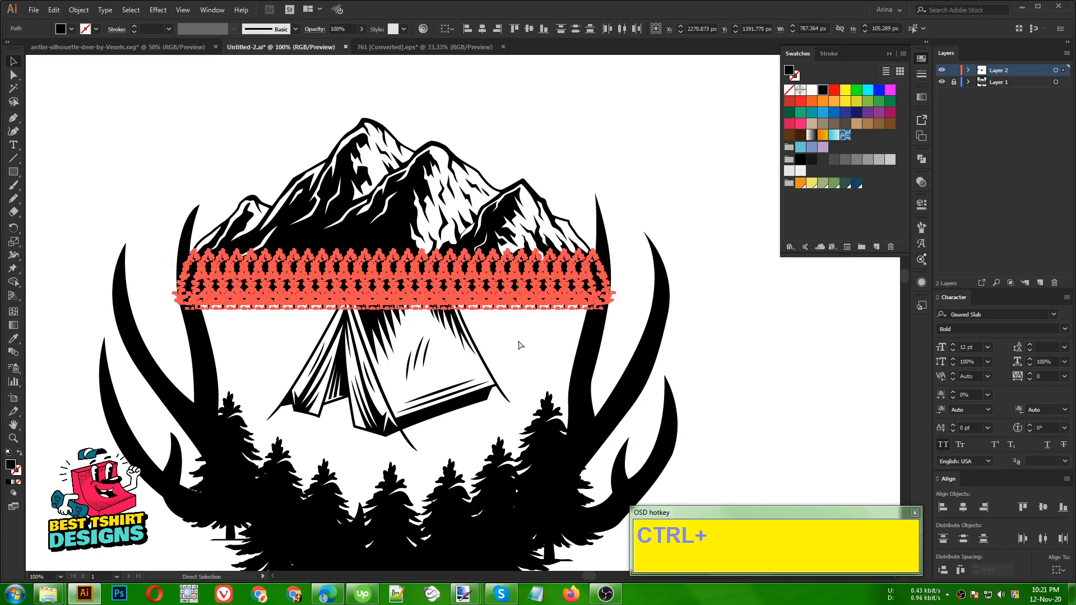
pyautogui.hotkey('ctrl', 'x')
# Step: Add an opacity mask to the mountains with Clip turned off and paste the row of small pines in place inside it
pyautogui.click(443, 224)
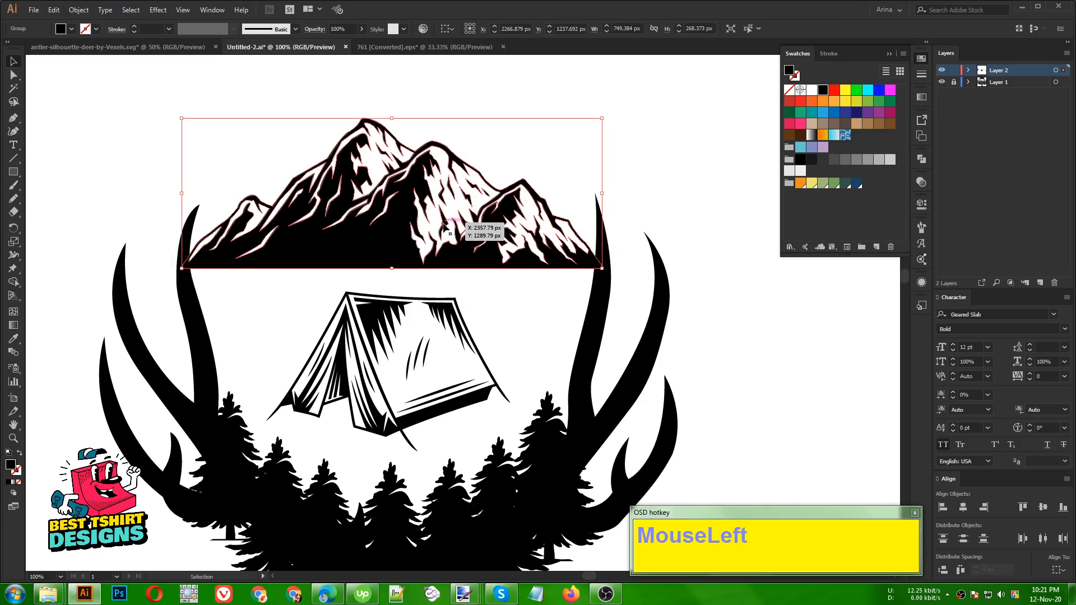
pyautogui.click(919, 183)
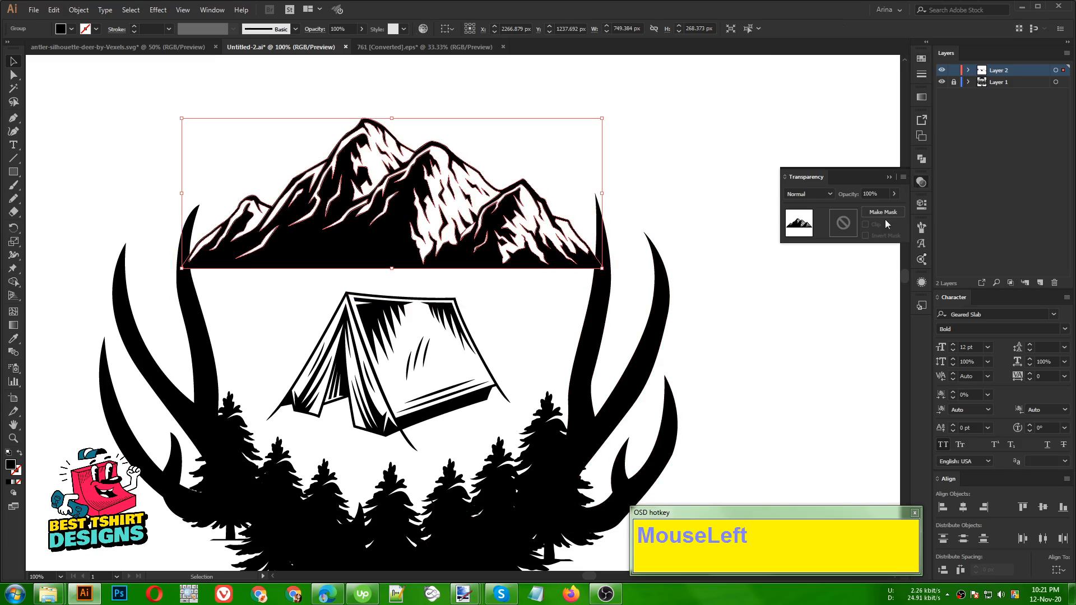
pyautogui.click(843, 224)
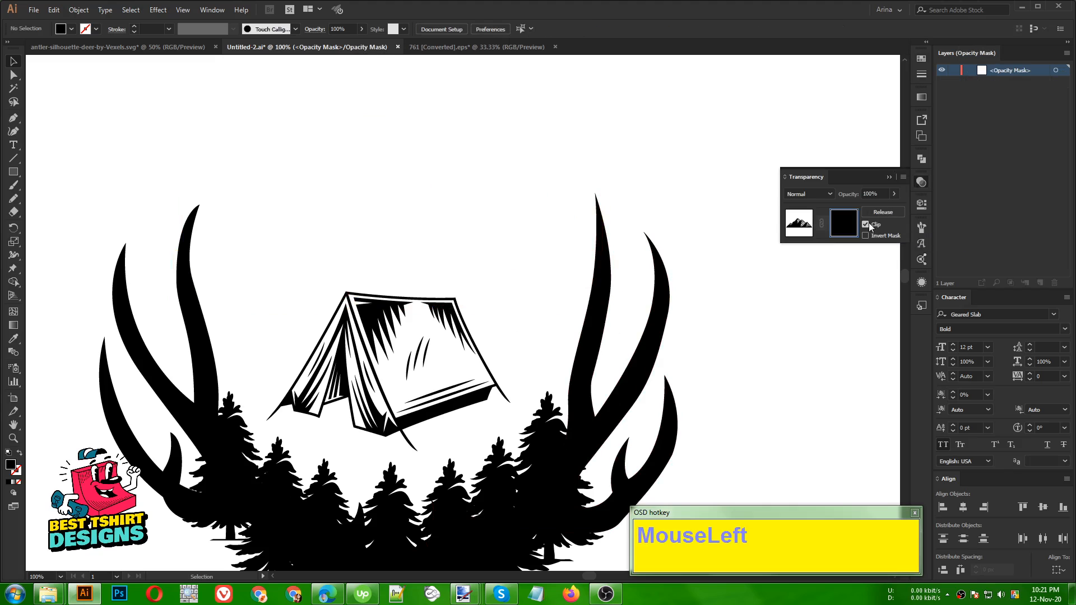
pyautogui.press('ctrl')
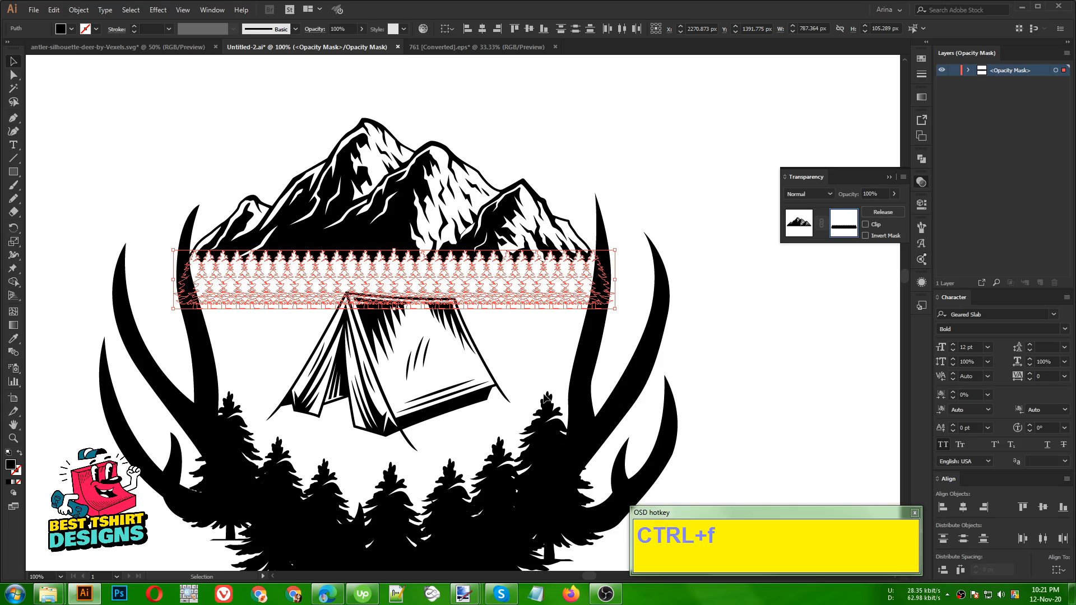
pyautogui.click(519, 328)
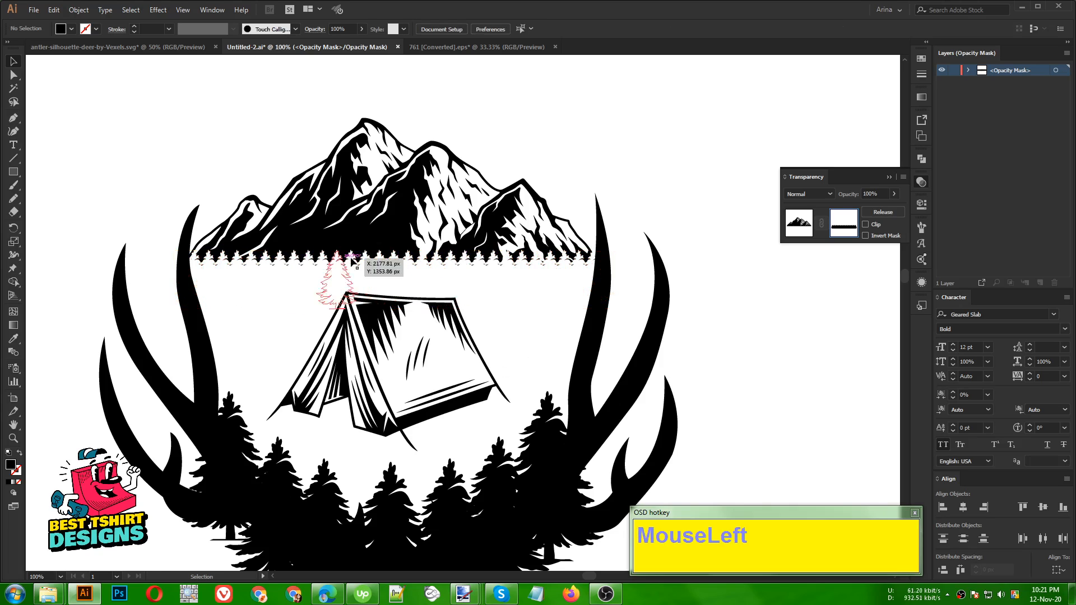
# Step: Raise several of the small pines in the mountains' mask to uneven heights, and return to editing the artwork
pyautogui.keyDown('alt'); pyautogui.scroll(1, 404, 213); pyautogui.keyUp('alt')
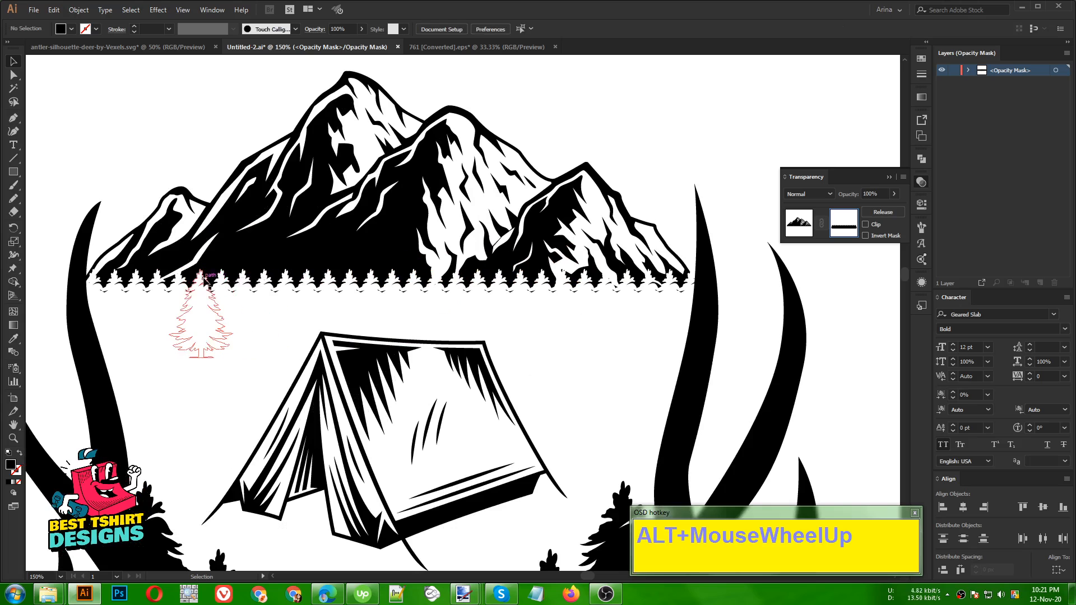
pyautogui.moveTo(205, 278); pyautogui.dragTo(671, 260)
pyautogui.click(546, 273)
pyautogui.moveTo(671, 271); pyautogui.dragTo(223, 272)
pyautogui.keyDown('alt'); pyautogui.scroll(-1, 273, 362); pyautogui.keyUp('alt')
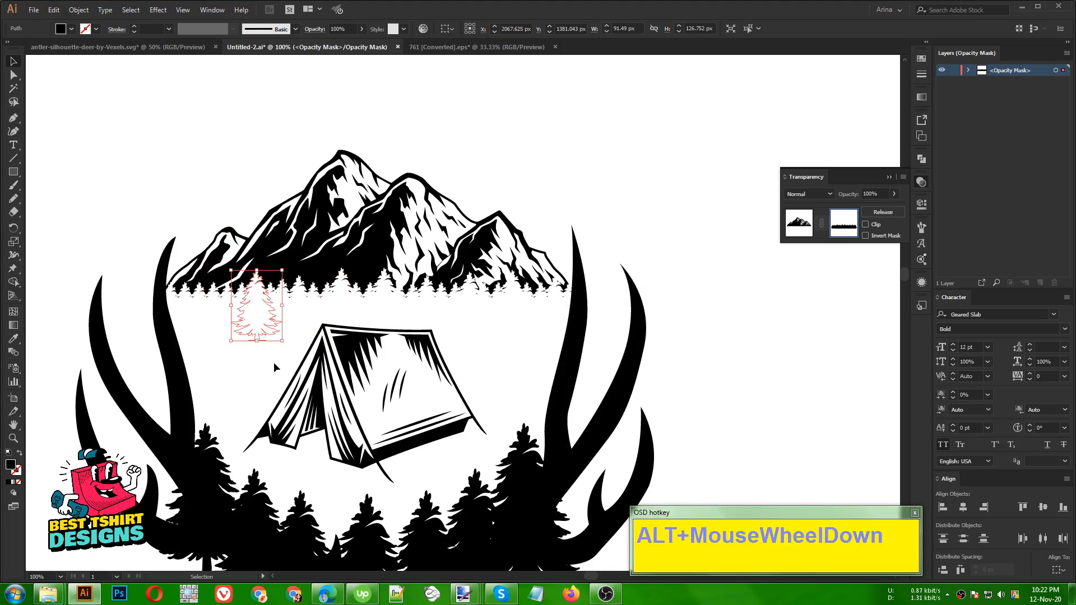
pyautogui.click(429, 369)
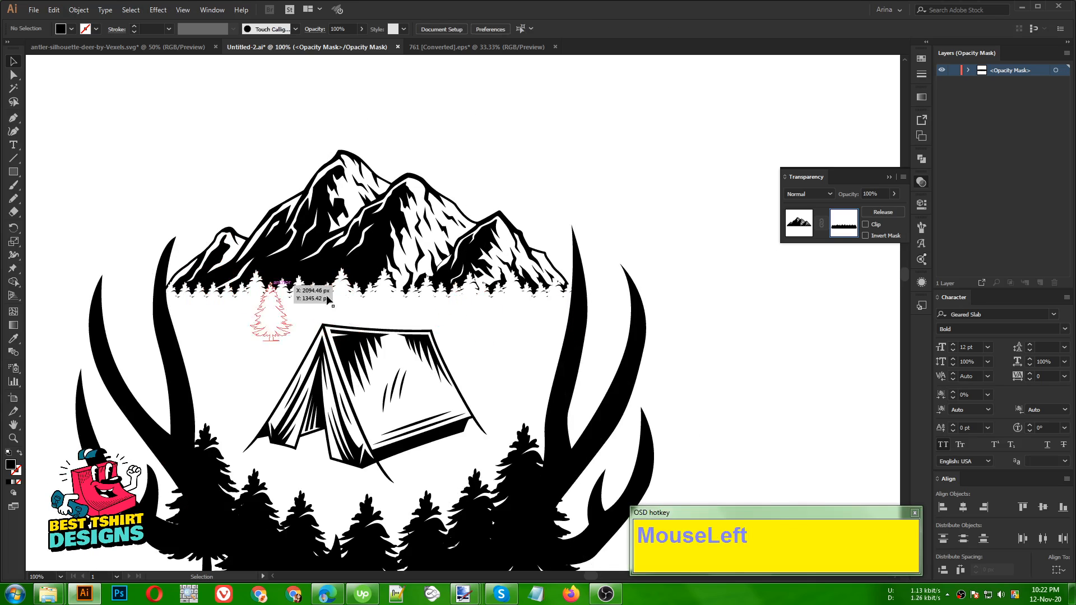
pyautogui.click(800, 223)
pyautogui.click(721, 320)
# Step: Select only the large lower pines, excluding the antlers and tent, and group them
pyautogui.keyDown('alt'); pyautogui.scroll(-1, 499, 321); pyautogui.keyUp('alt')
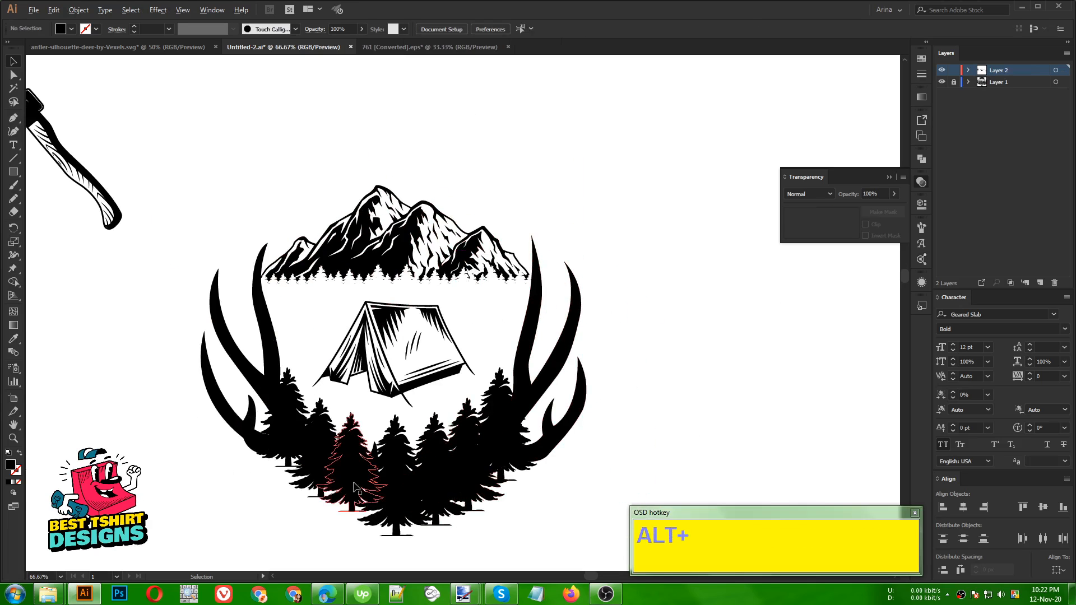
pyautogui.keyDown('alt'); pyautogui.scroll(1, 325, 484); pyautogui.keyUp('alt')
pyautogui.keyDown('alt'); pyautogui.scroll(-1, 344, 374); pyautogui.keyUp('alt')
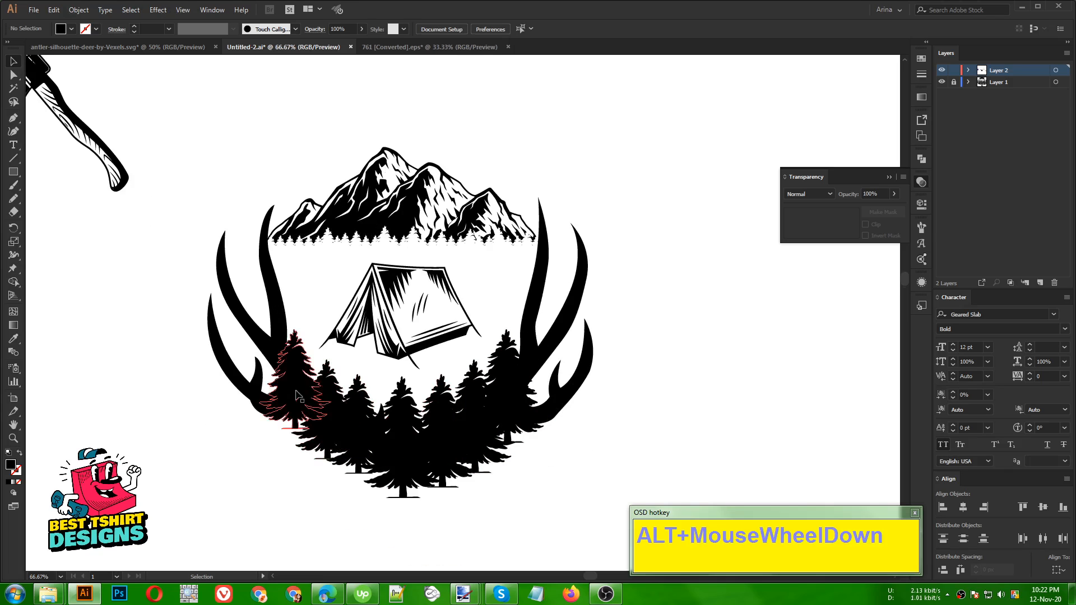
pyautogui.click(547, 475)
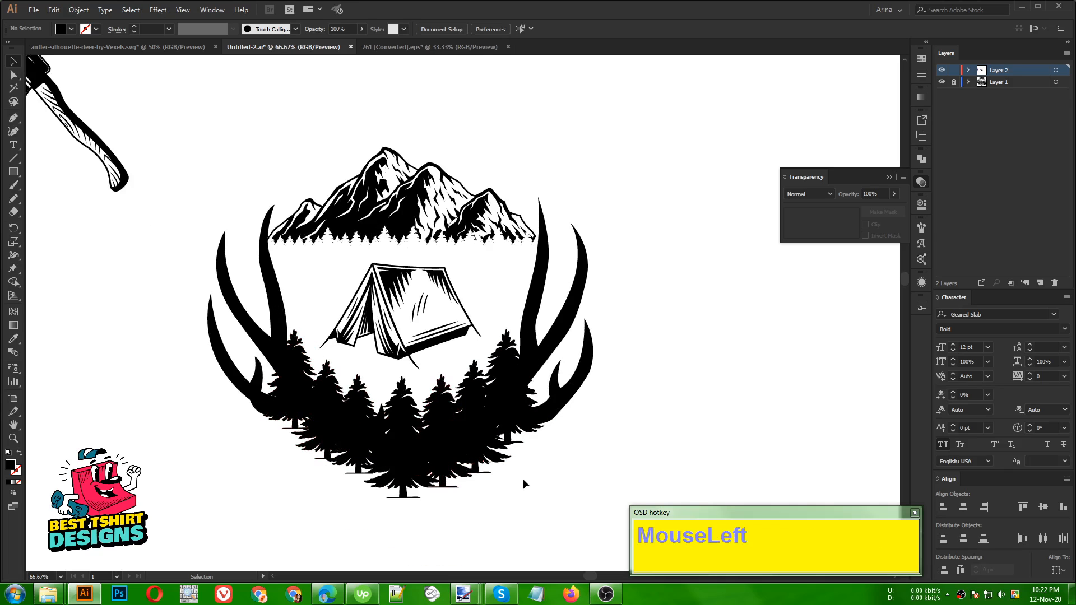
pyautogui.moveTo(574, 496); pyautogui.dragTo(232, 362)
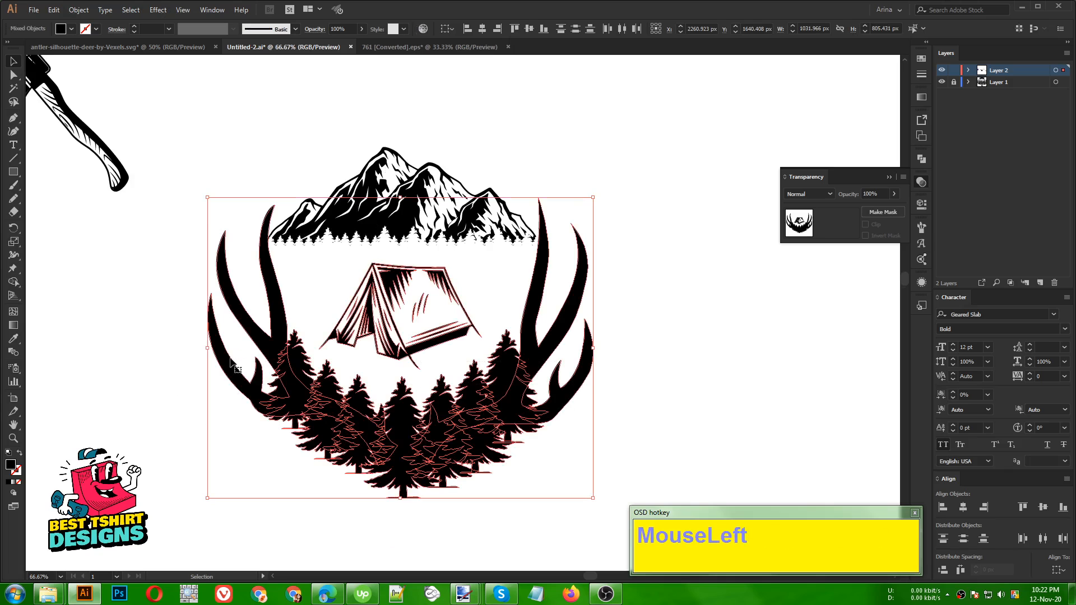
pyautogui.keyDown('shift'); pyautogui.click(564, 338); pyautogui.keyUp('shift')
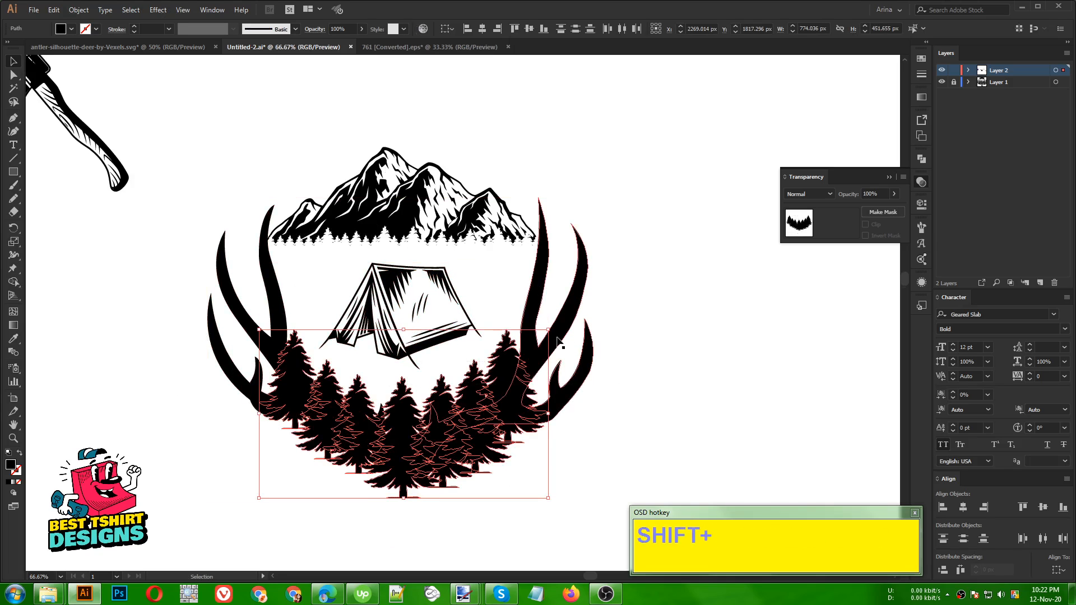
pyautogui.hotkey('ctrl', 'g')
pyautogui.click(661, 356)
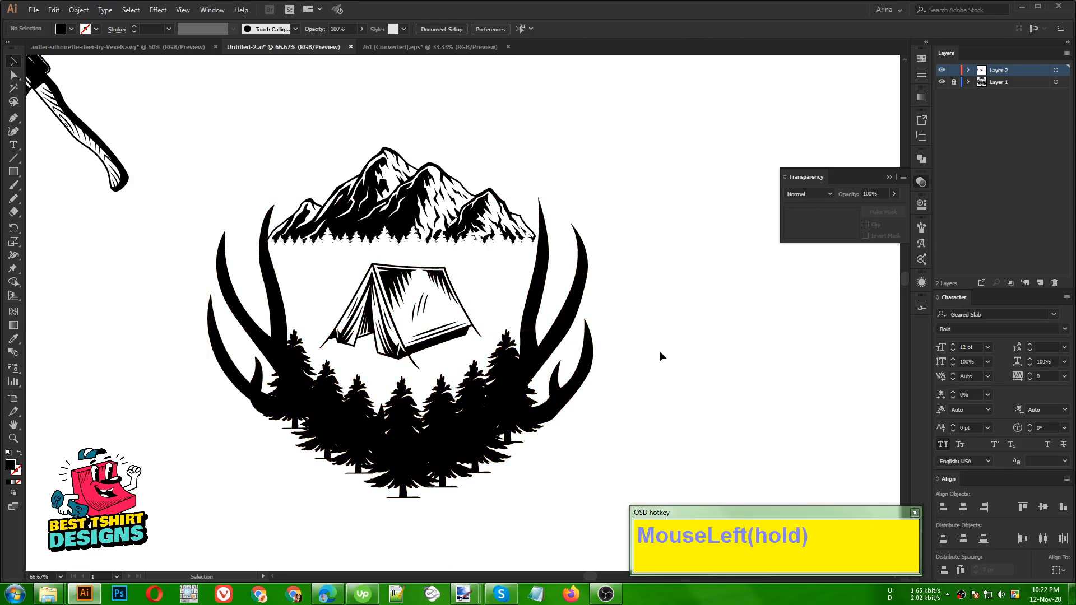
# Step: Create an offset path of 7 px around the antlers and cut the enlarged antler copy to the clipboard
pyautogui.click(567, 397)
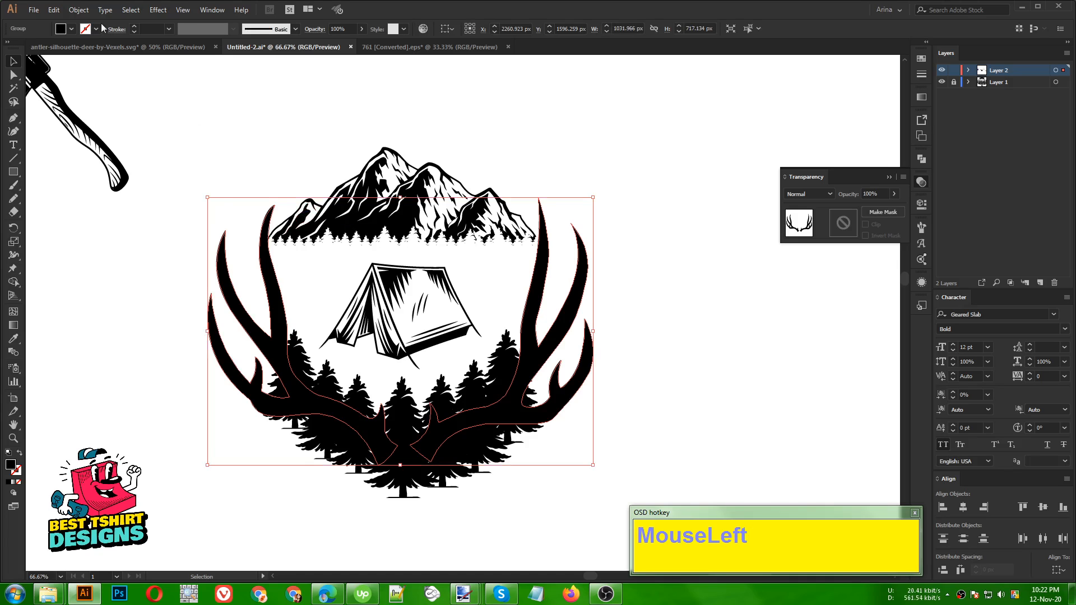
pyautogui.click(78, 11)
pyautogui.moveTo(115, 269)
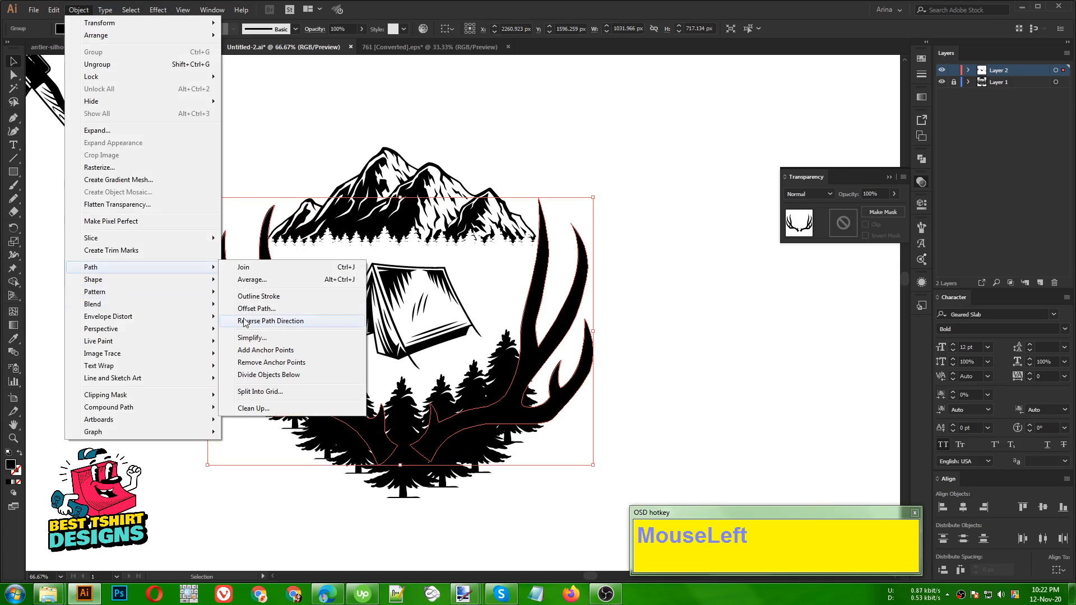
pyautogui.click(286, 322)
pyautogui.click(82, 160)
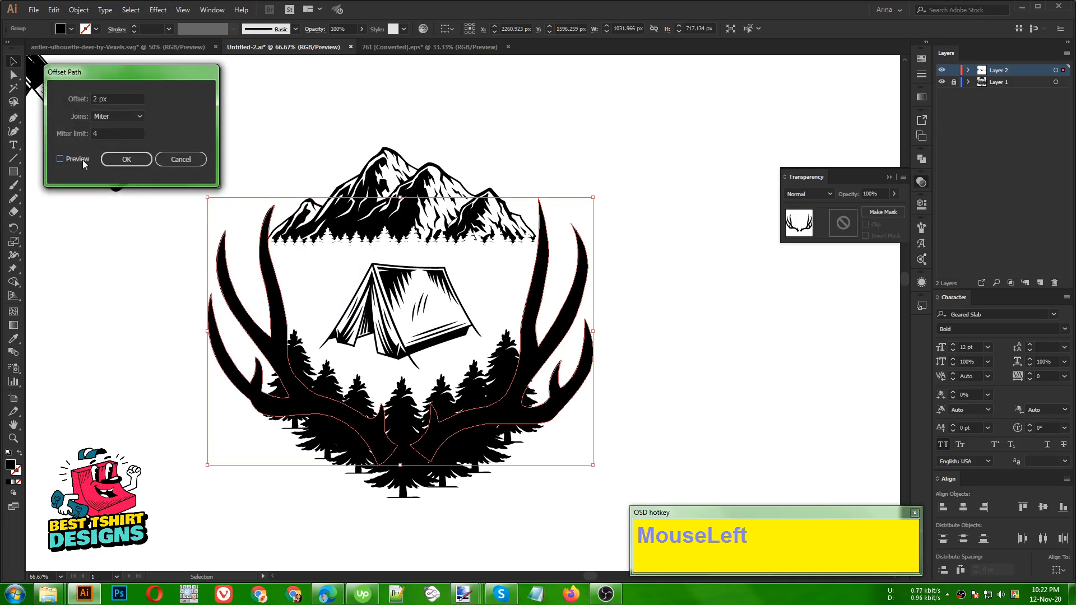
pyautogui.scroll(1, 113, 98)
pyautogui.scroll(1, 114, 97)
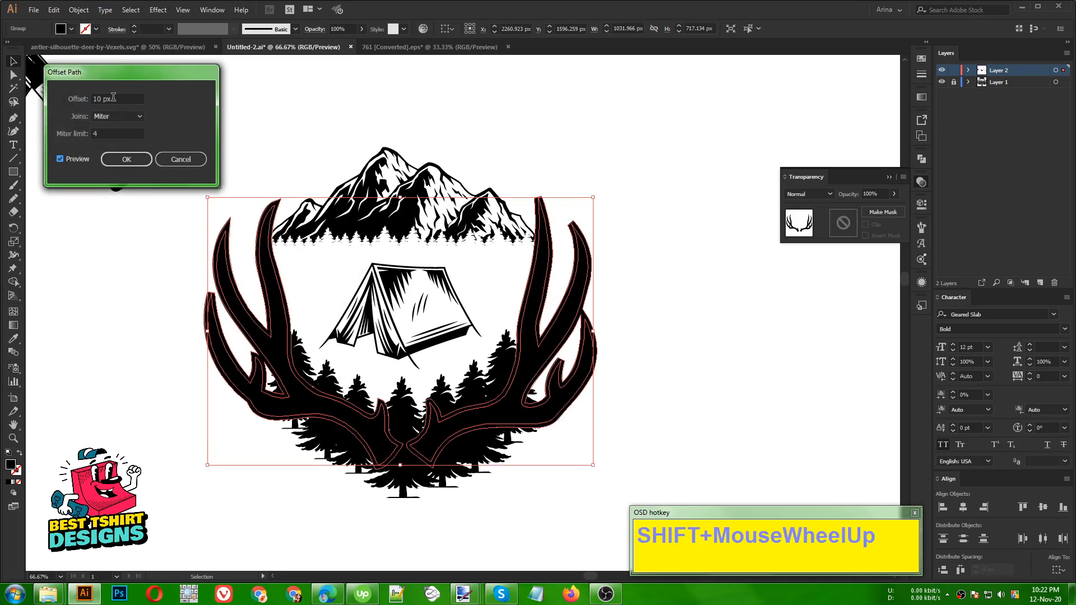
pyautogui.scroll(-3, 113, 97)
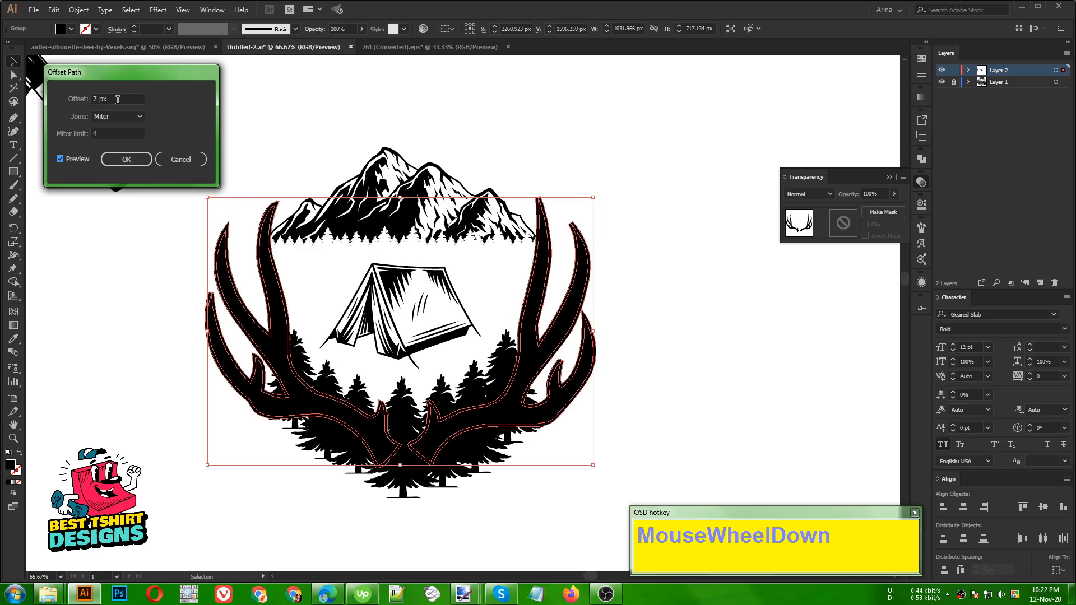
pyautogui.click(129, 158)
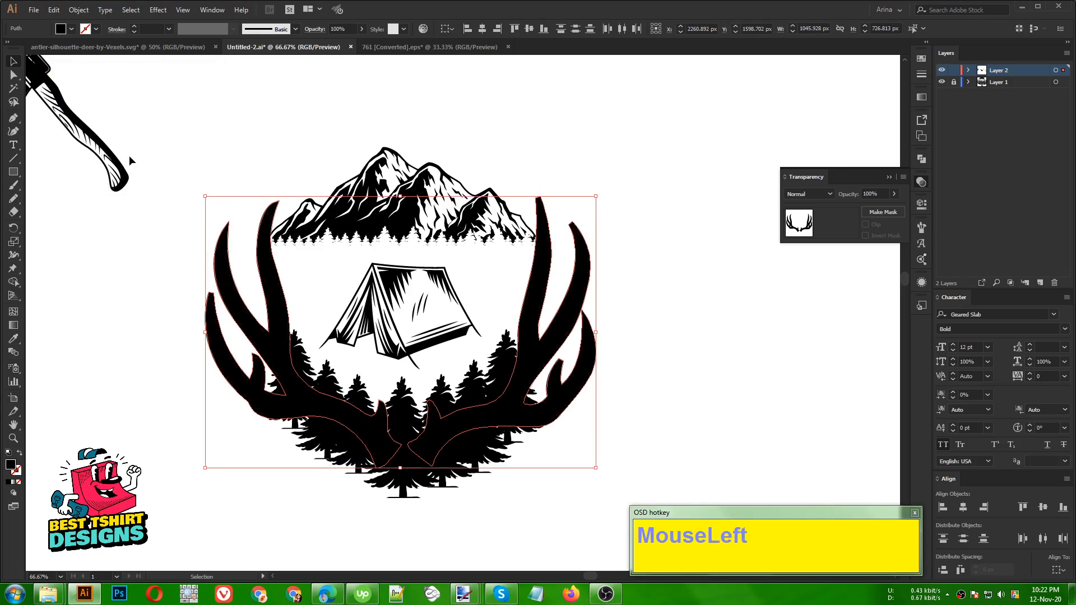
pyautogui.hotkey('ctrl', 'x')
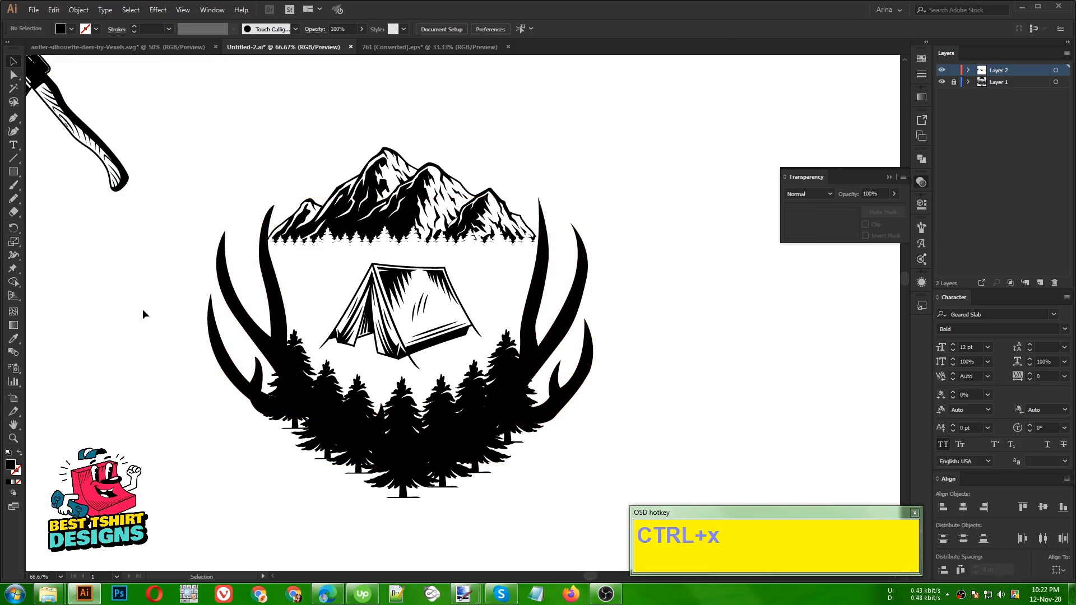
# Step: Add an opacity mask to the grouped pines with Clip off and paste the enlarged antlers in place inside it
pyautogui.click(473, 383)
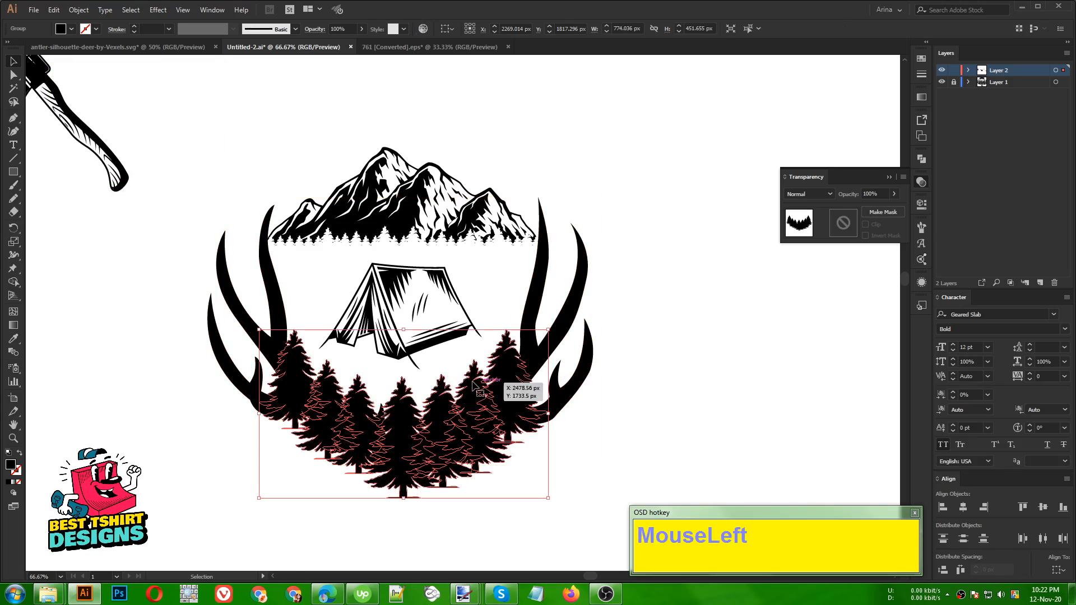
pyautogui.click(843, 234)
pyautogui.click(866, 225)
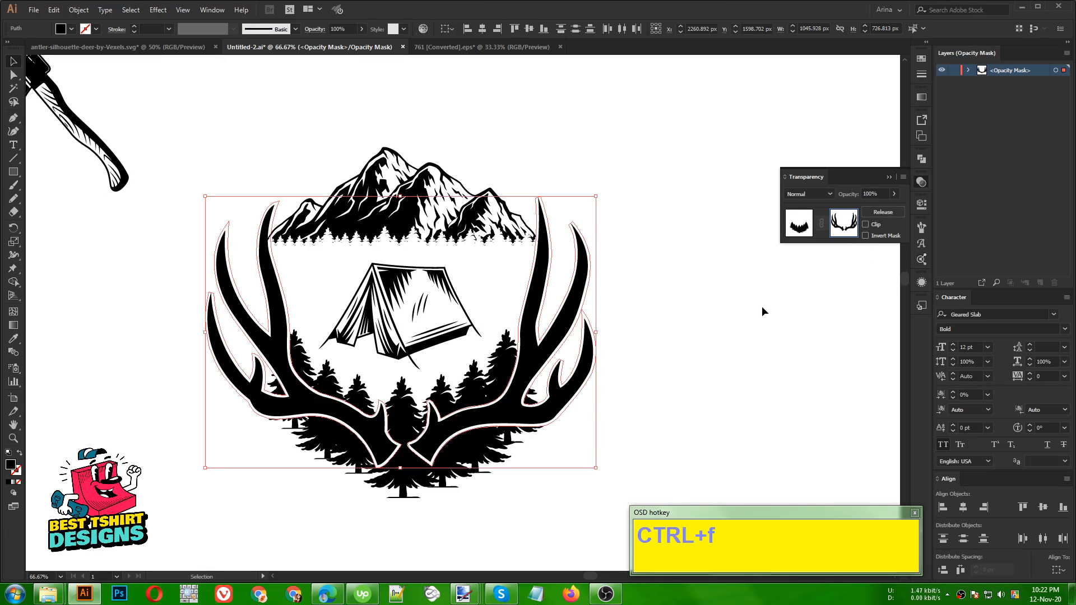
pyautogui.click(762, 311)
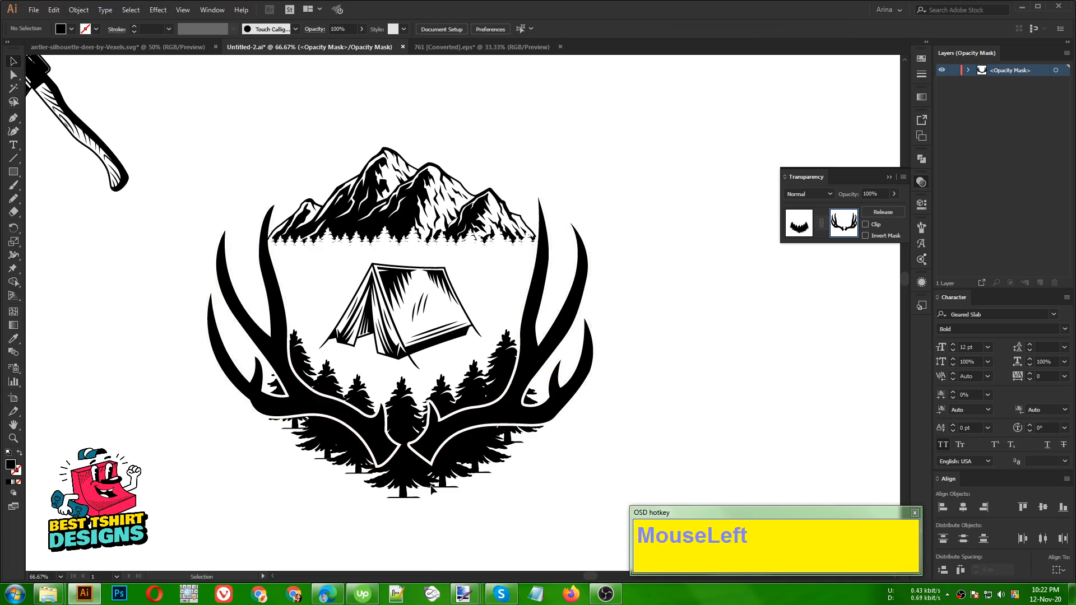
pyautogui.scroll(1, 451, 468)
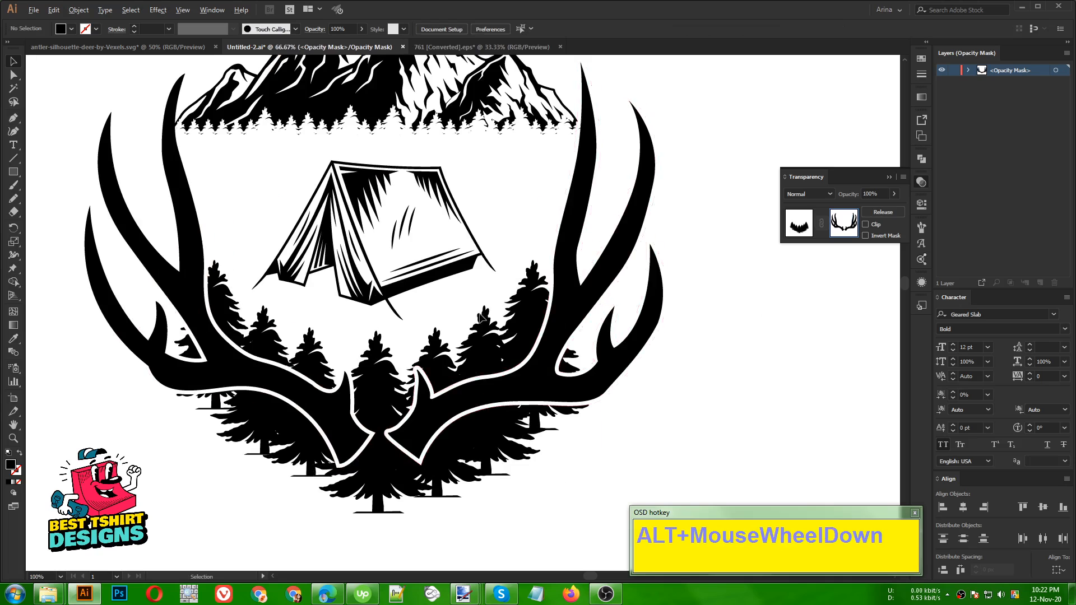
pyautogui.scroll(-1, 509, 386)
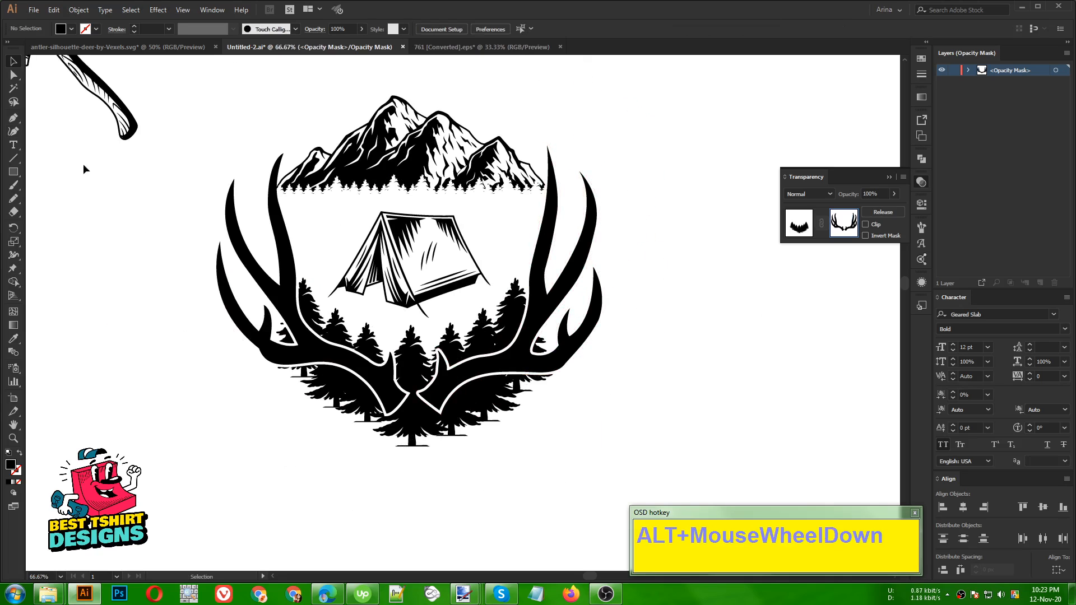
# Step: With the Pen tool, draw a black-filled shape in the pines' mask along the antlers to hide all pine parts beneath and outside them
pyautogui.click(10, 123)
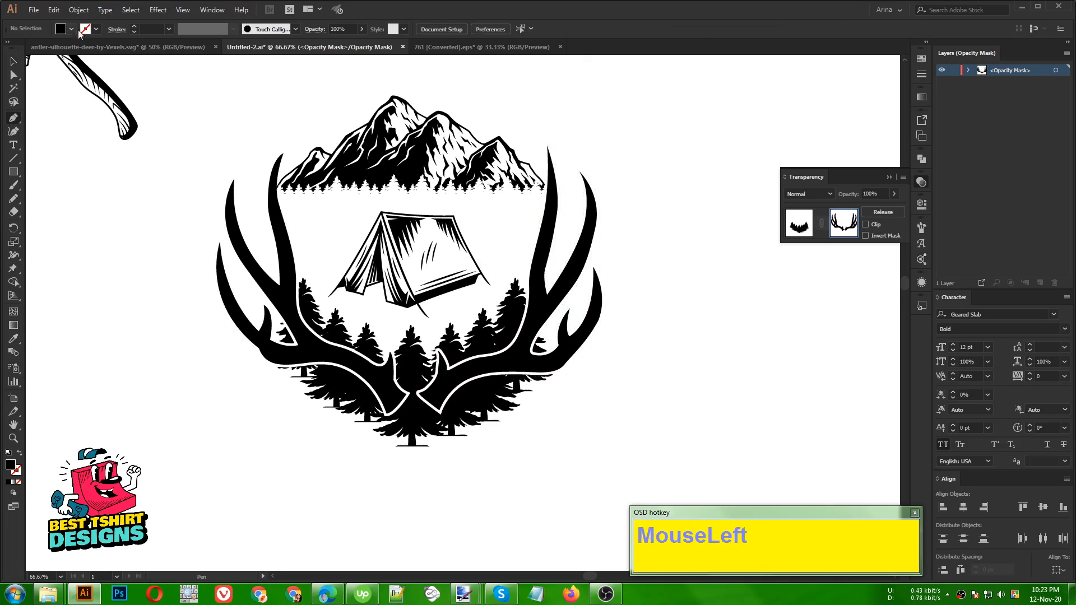
pyautogui.click(307, 343)
pyautogui.click(277, 298)
pyautogui.click(240, 311)
pyautogui.click(240, 365)
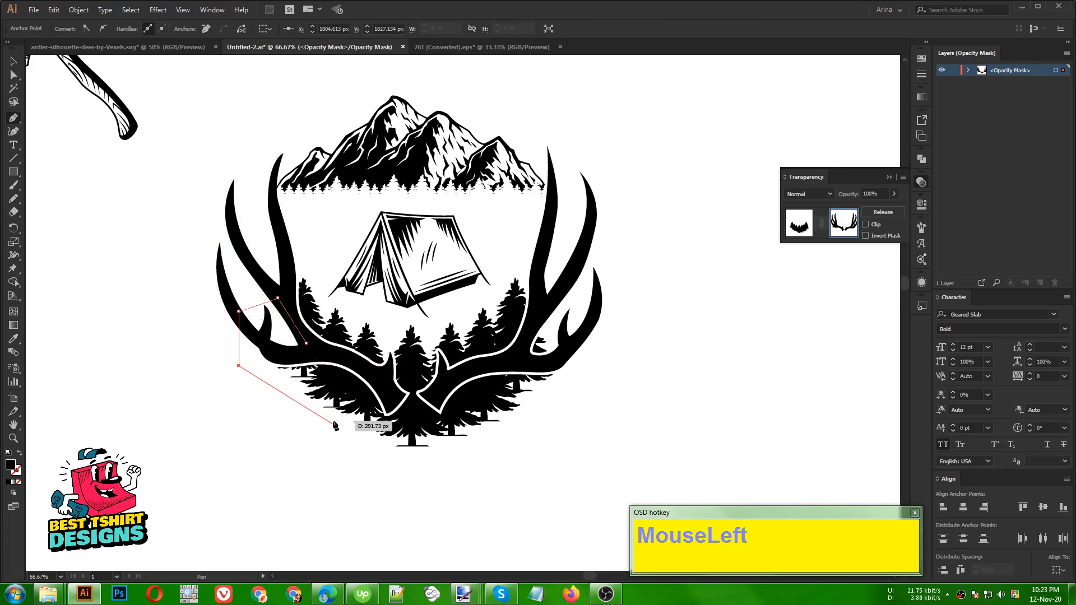
pyautogui.click(382, 462)
pyautogui.click(444, 462)
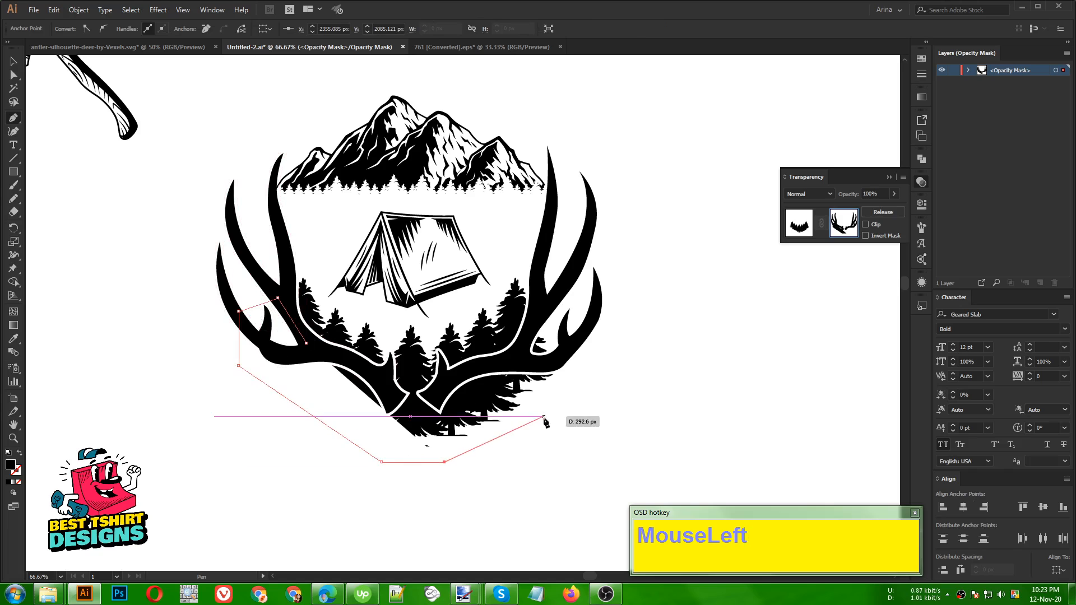
pyautogui.click(580, 372)
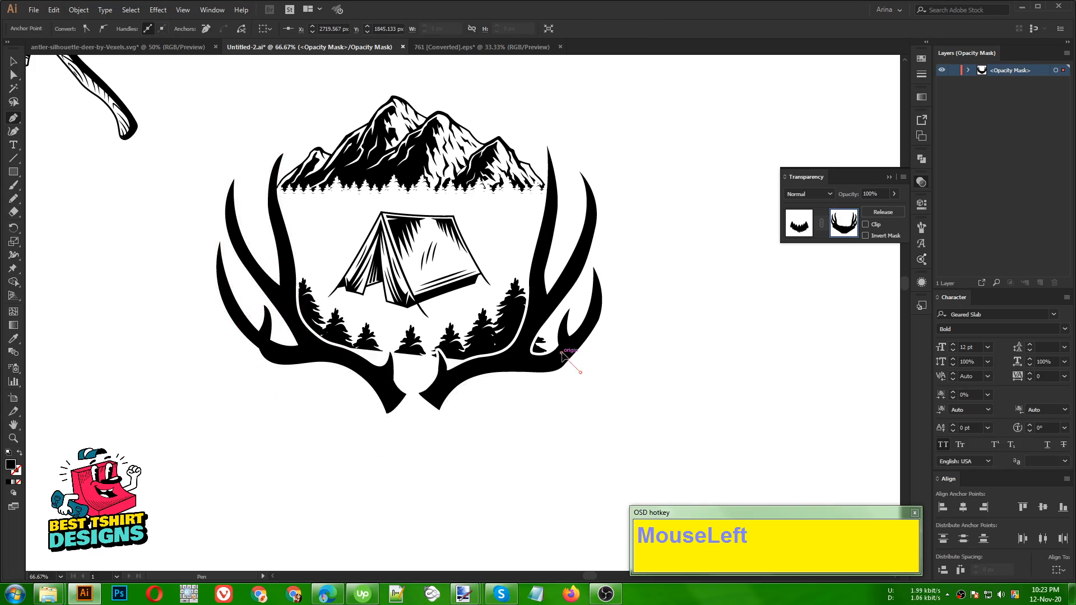
pyautogui.click(561, 352)
pyautogui.click(547, 323)
pyautogui.click(544, 301)
pyautogui.click(510, 359)
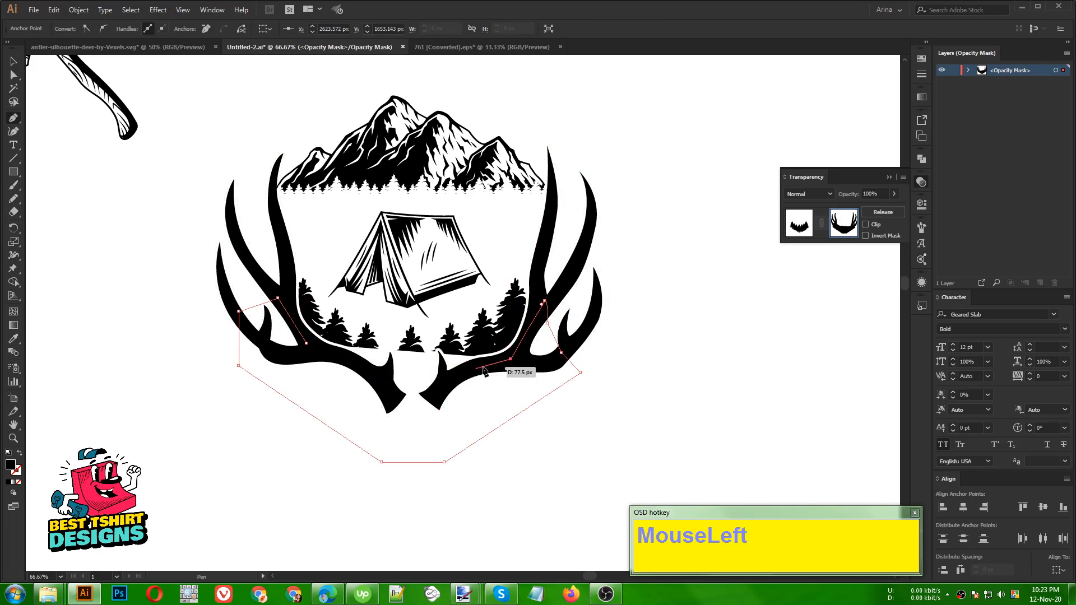
pyautogui.click(458, 374)
pyautogui.click(432, 399)
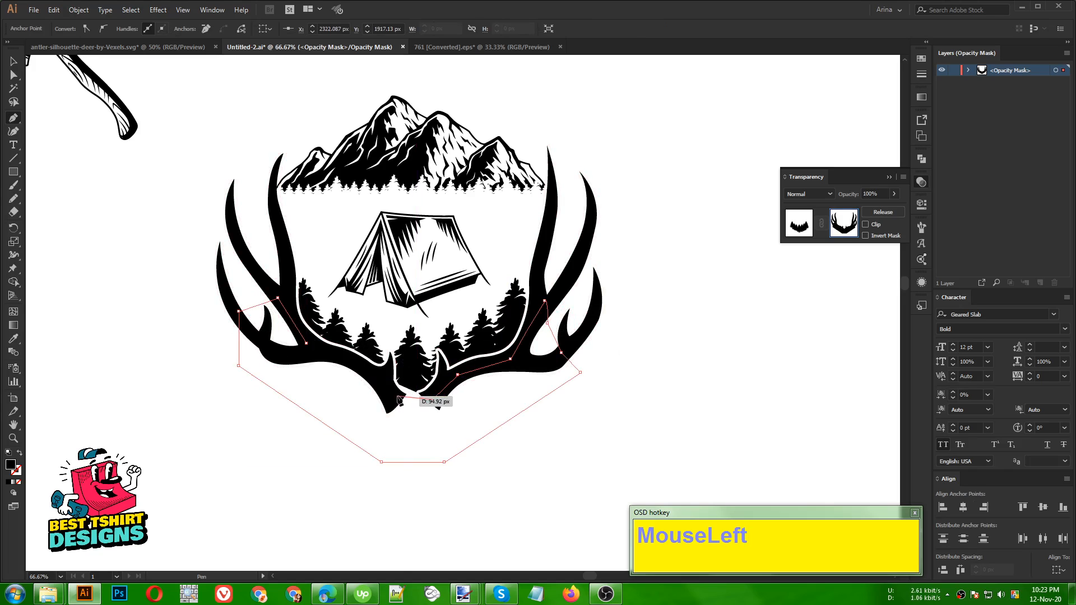
pyautogui.click(395, 394)
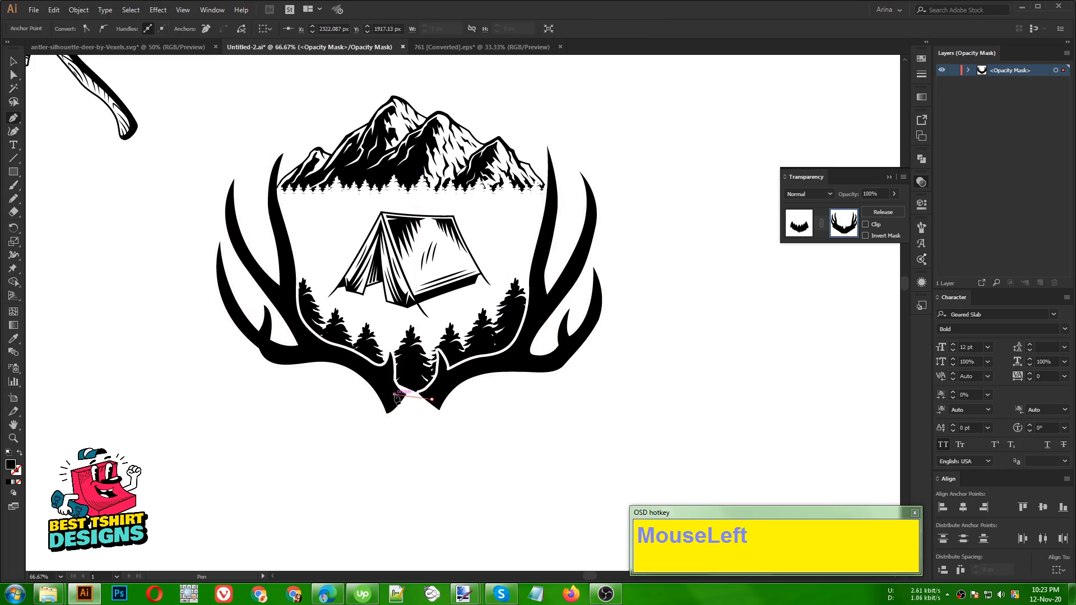
pyautogui.click(356, 364)
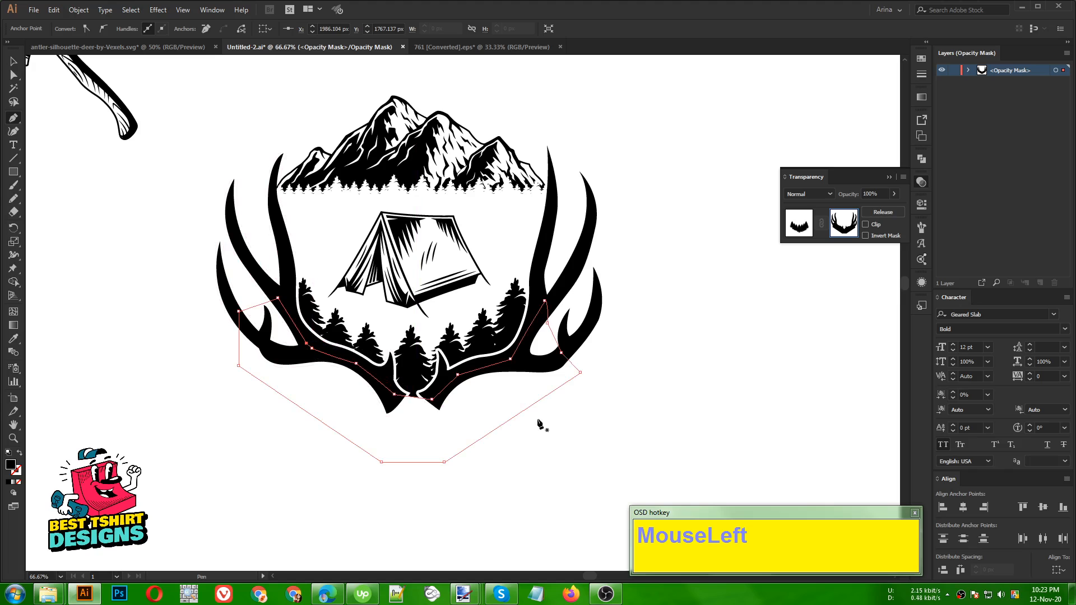
pyautogui.press('v')
pyautogui.click(632, 391)
pyautogui.keyDown('alt'); pyautogui.scroll(-1, 499, 391); pyautogui.keyUp('alt')
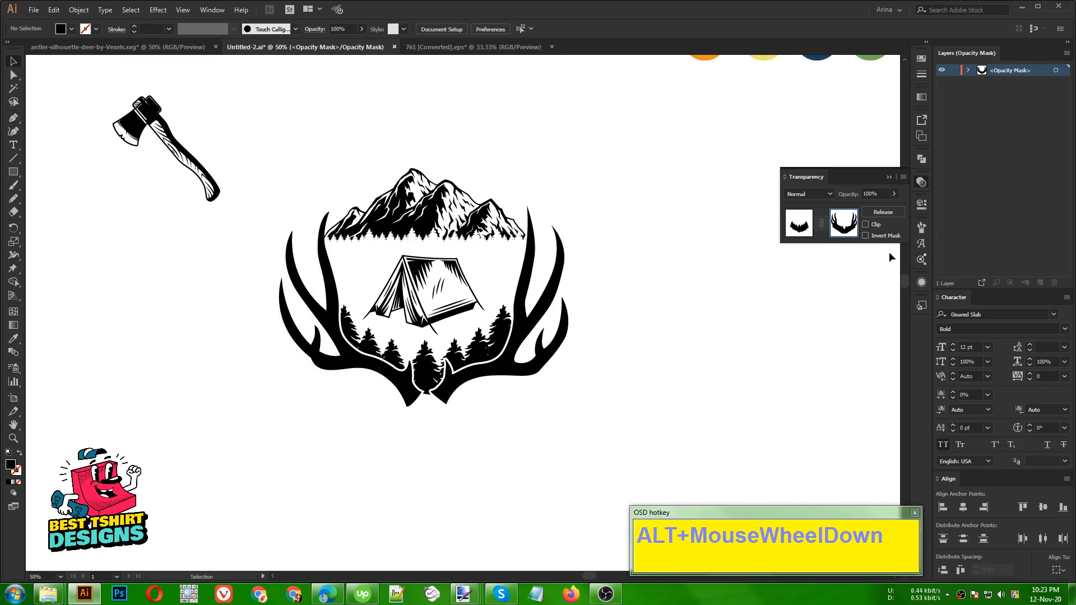
# Step: Leave the pines' mask, enlarge the tent to about 442 × 289 px and move it up against the base of the mountains
pyautogui.click(799, 223)
pyautogui.click(679, 337)
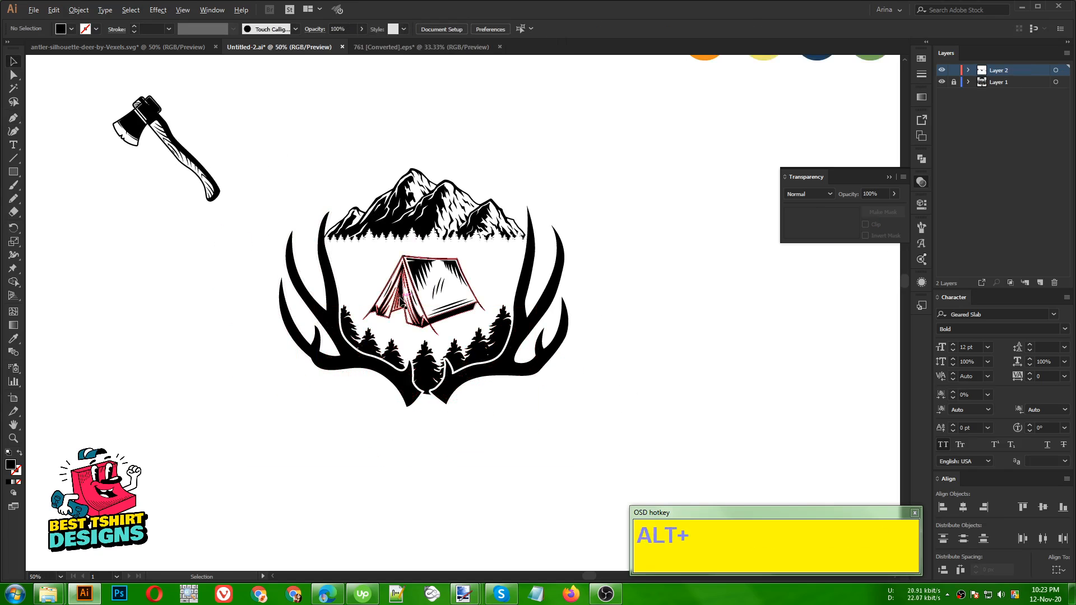
pyautogui.keyDown('alt'); pyautogui.scroll(1, 399, 301); pyautogui.keyUp('alt')
pyautogui.click(458, 274)
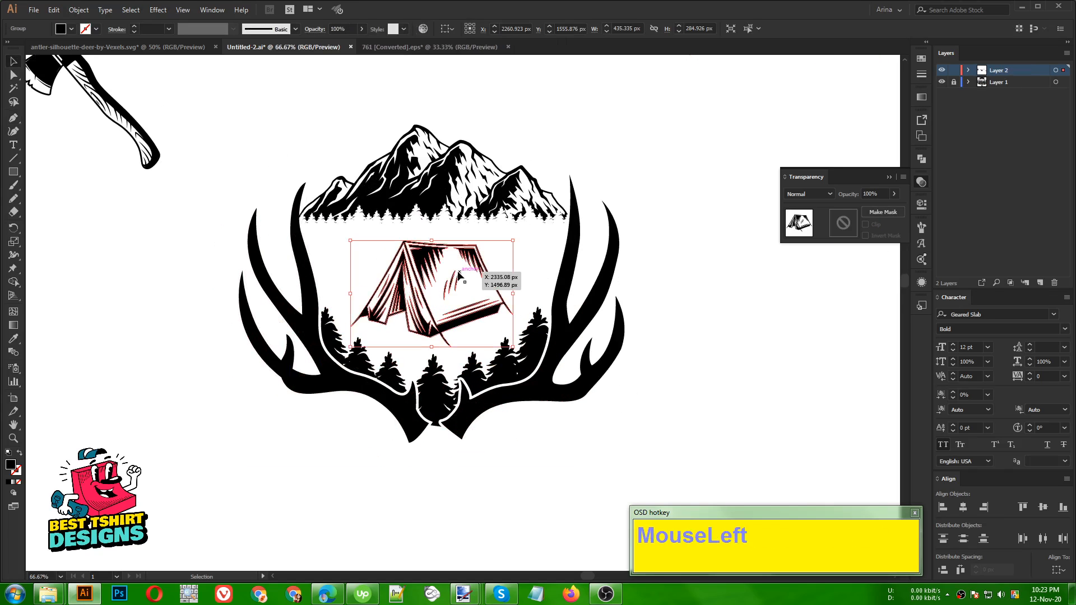
pyautogui.keyDown('shift'); pyautogui.moveTo(432, 240); pyautogui.dragTo(432, 230); pyautogui.keyUp('shift')
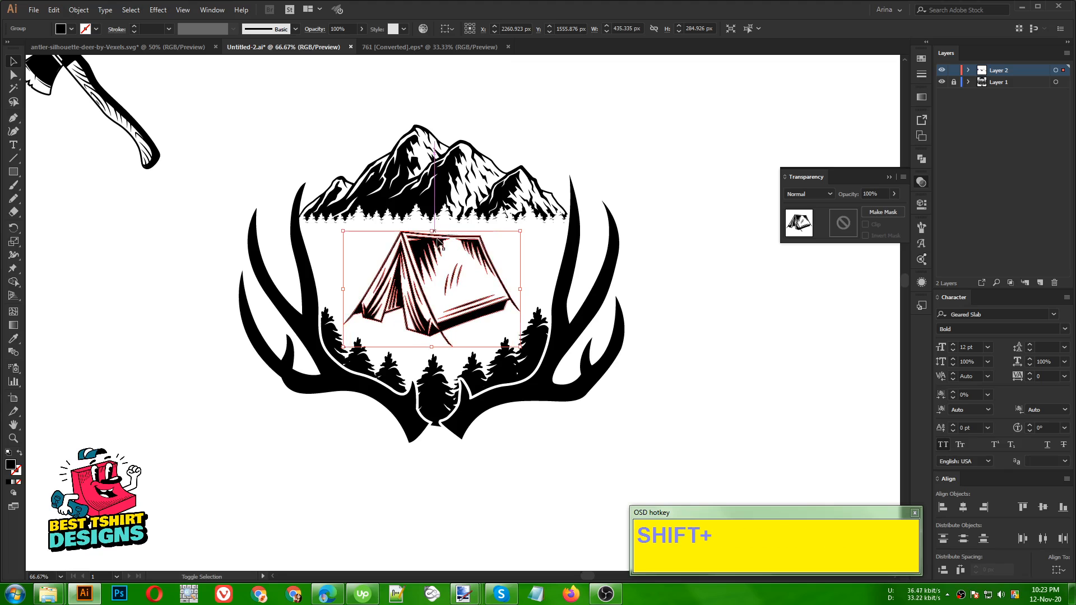
pyautogui.keyDown('alt'); pyautogui.keyDown('shift'); pyautogui.moveTo(522, 288); pyautogui.dragTo(478, 289); pyautogui.keyUp('shift'); pyautogui.keyUp('alt')
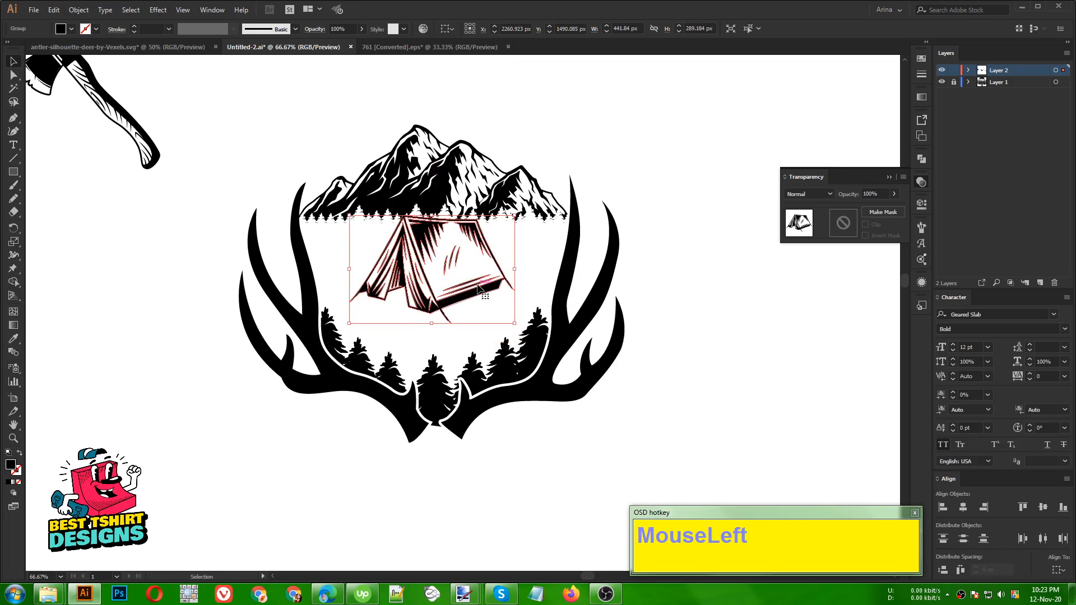
pyautogui.press('Up')
pyautogui.press('Up')
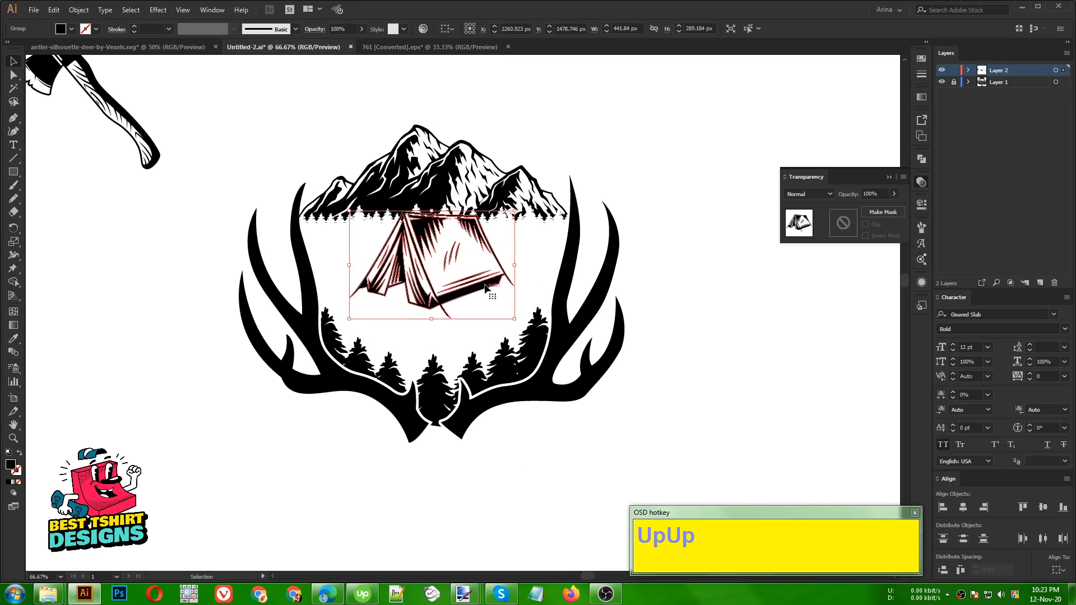
pyautogui.click(489, 308)
pyautogui.keyDown('alt'); pyautogui.scroll(1, 474, 301); pyautogui.keyUp('alt')
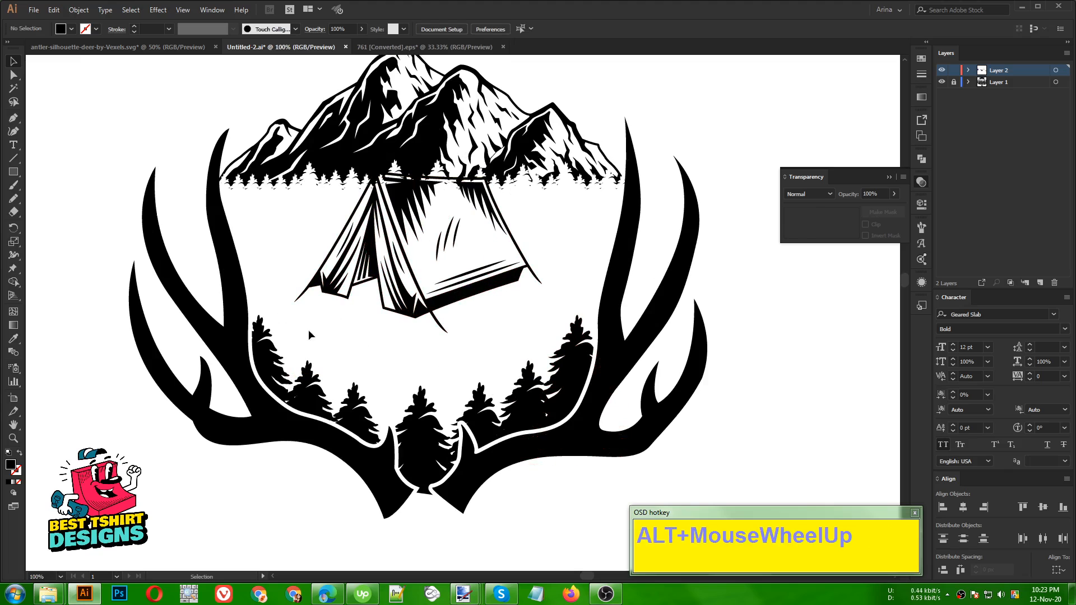
pyautogui.click(344, 338)
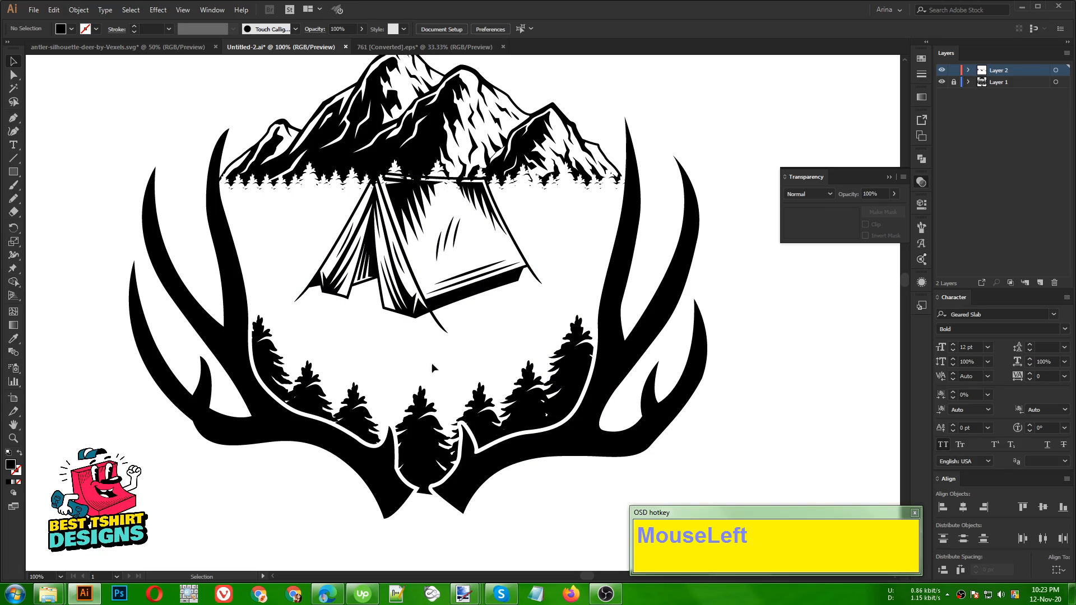
# Step: Copy the white pine row from 761 [Converted].eps into Untitled-2 and fill it with black
pyautogui.click(424, 47)
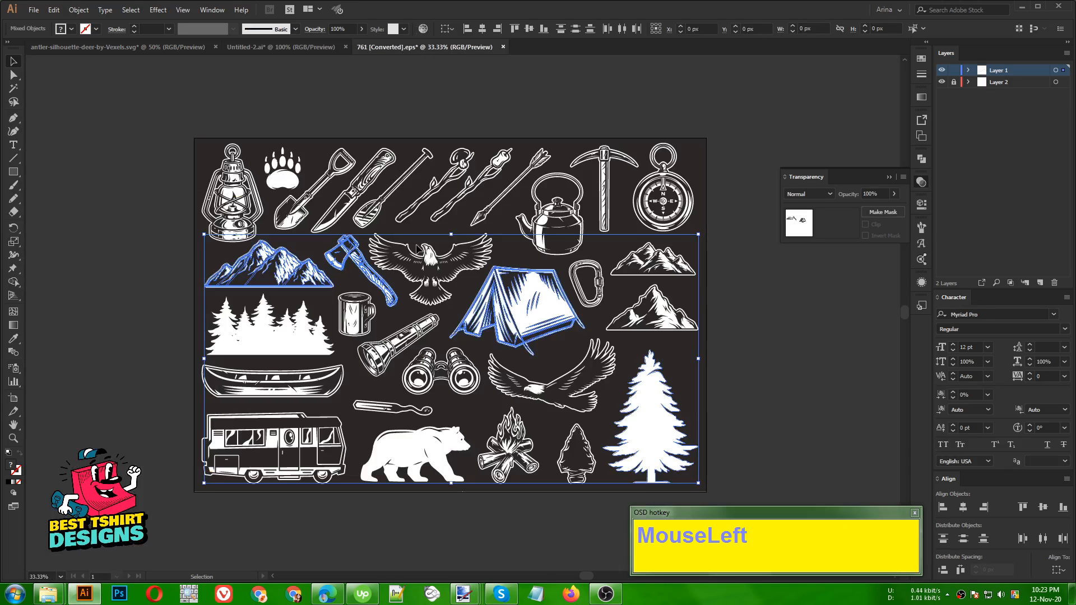
pyautogui.click(293, 340)
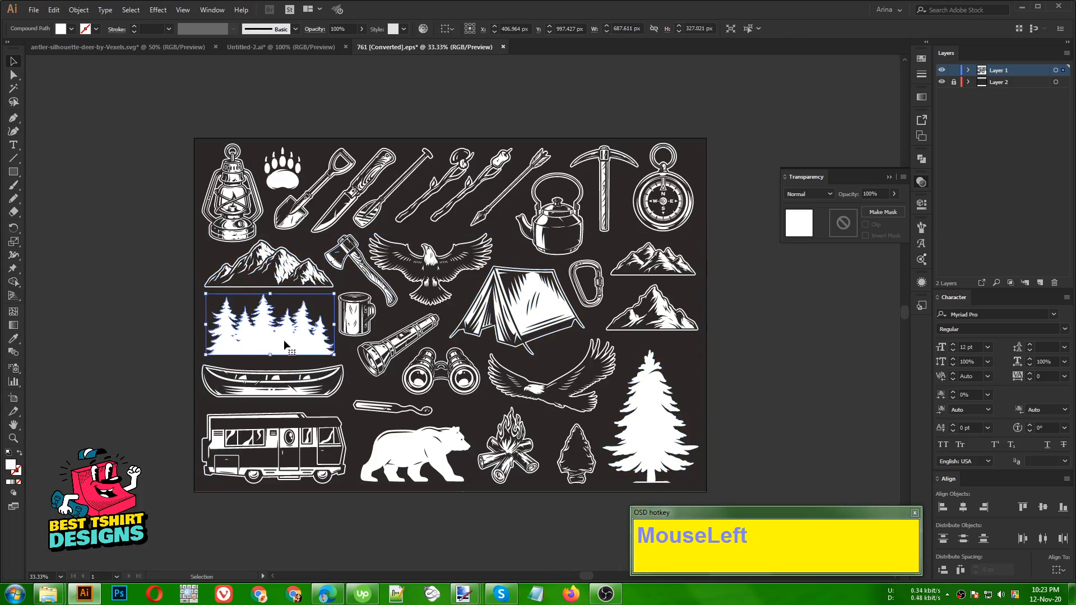
pyautogui.press('ctrl')
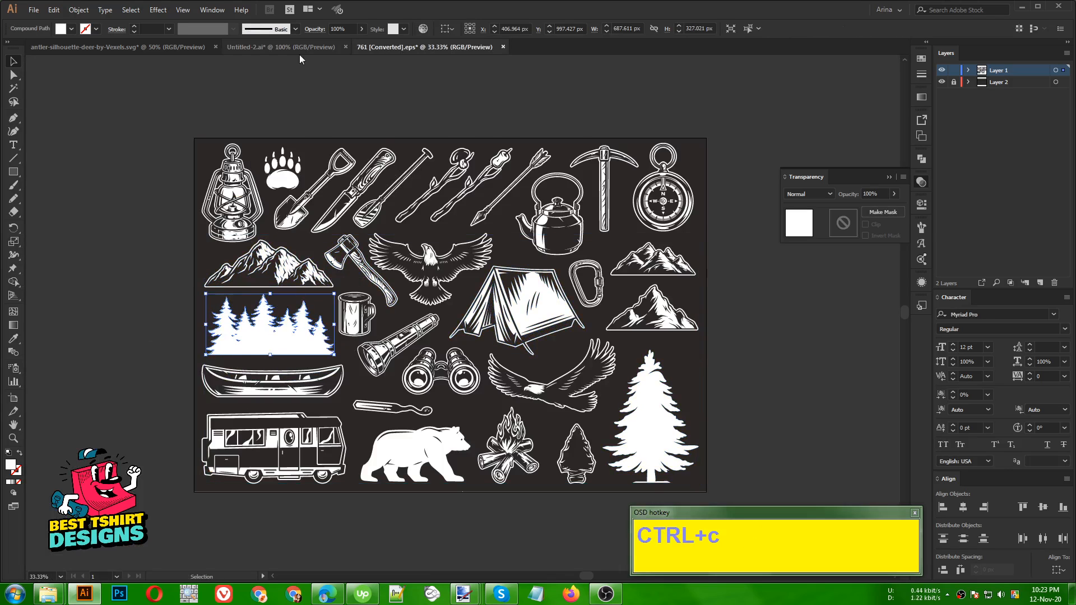
pyautogui.click(298, 50)
pyautogui.hotkey('ctrl', 'v')
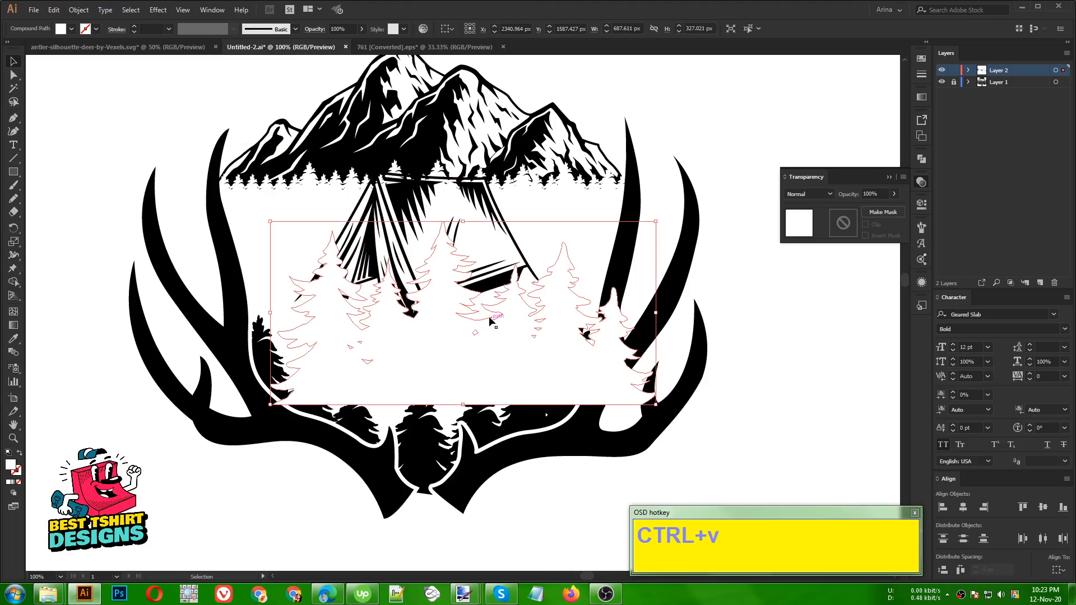
pyautogui.click(71, 29)
pyautogui.click(31, 49)
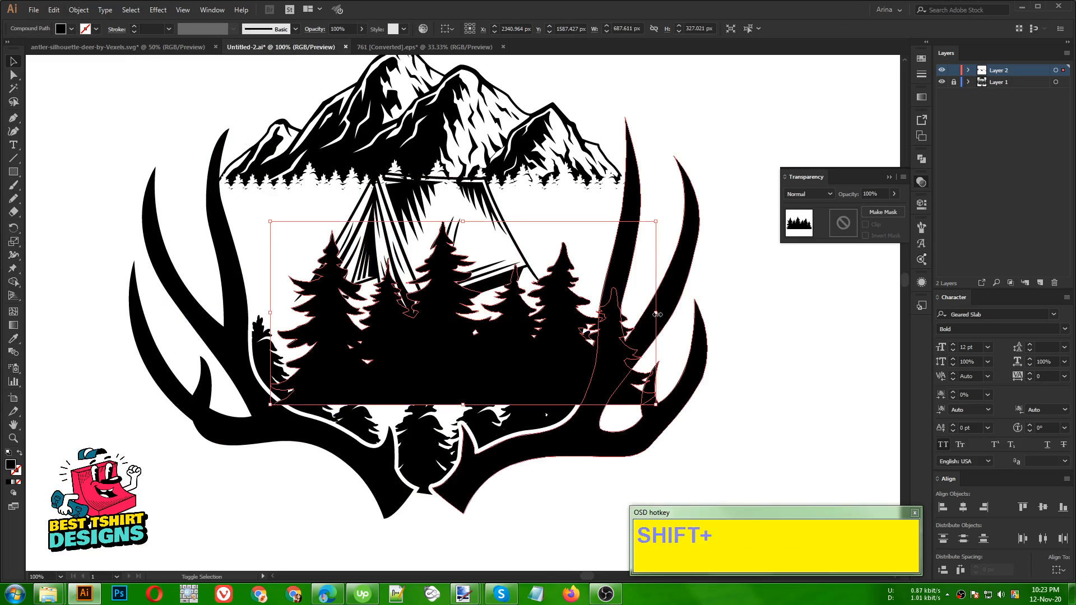
# Step: Scale the pasted pine row to about 235 × 112 px and duplicate it twice side by side to span the antlers below the tent
pyautogui.moveTo(655, 312); pyautogui.dragTo(375, 342)
pyautogui.hotkey('ctrl', 'z')
pyautogui.click(362, 331)
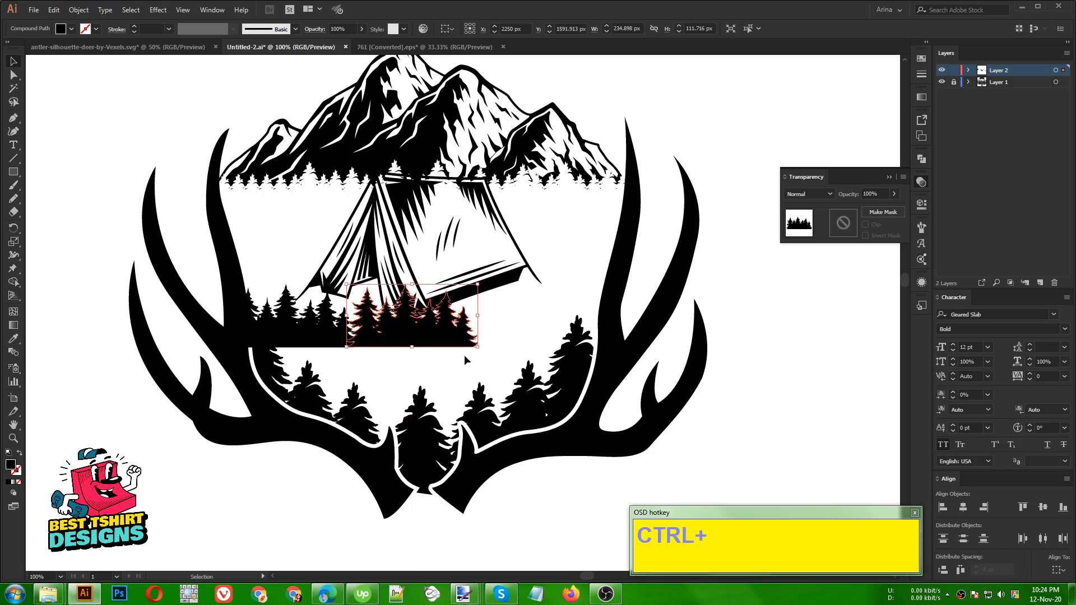
pyautogui.hotkey('ctrl', 'z')
pyautogui.hotkey('ctrl', 'z')
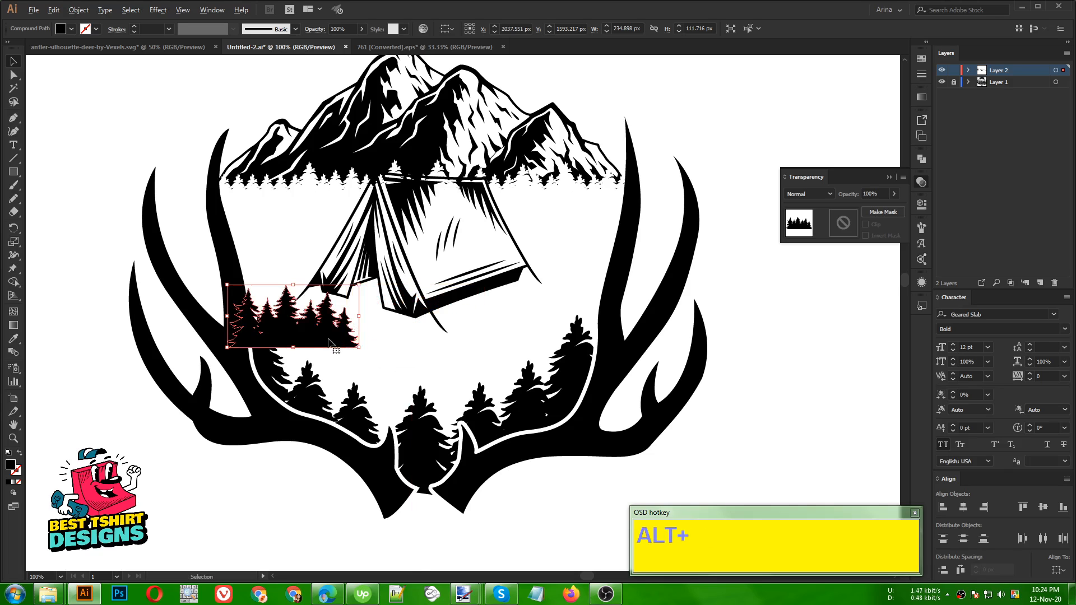
pyautogui.moveTo(329, 343); pyautogui.dragTo(449, 343)
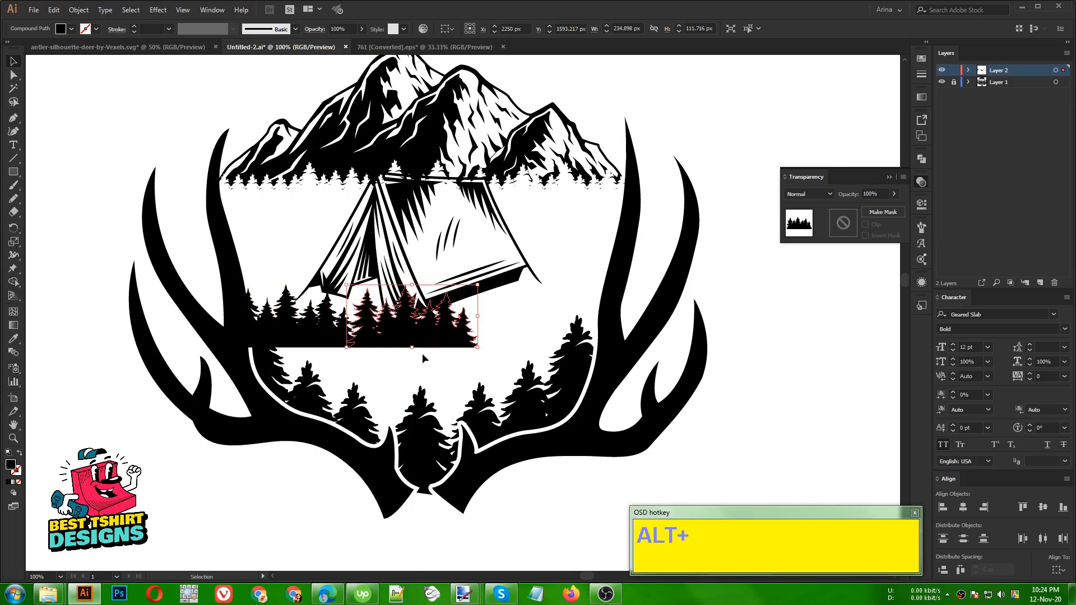
pyautogui.hotkey('ctrl', 'd')
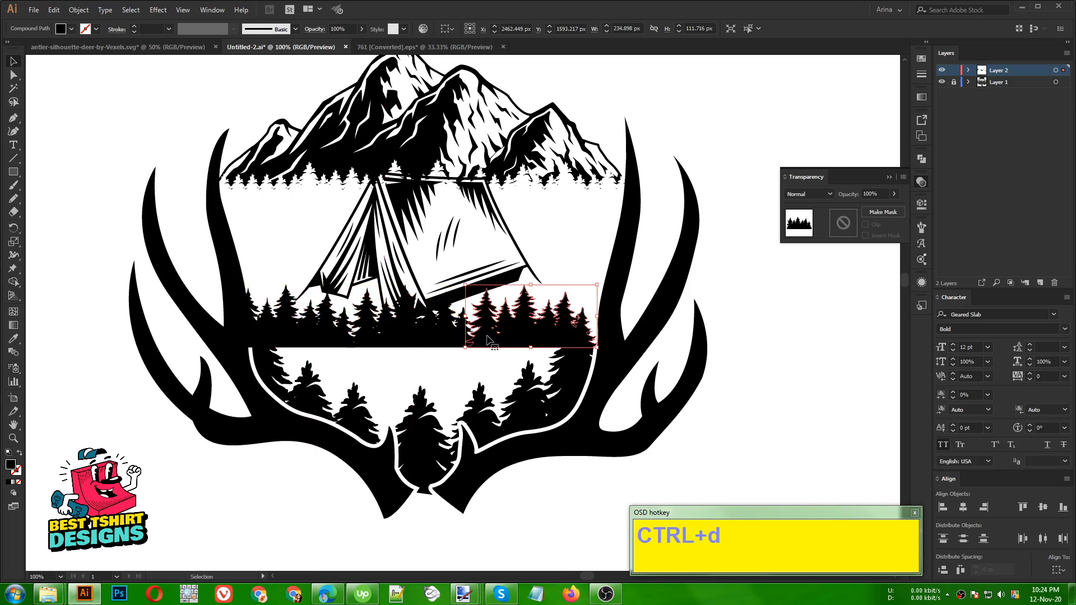
# Step: Select all three pine rows and scale them together to about 692 × 117 px so they reach into both antlers
pyautogui.keyDown('shift'); pyautogui.click(418, 334); pyautogui.keyUp('shift')
pyautogui.keyDown('shift'); pyautogui.click(291, 333); pyautogui.keyUp('shift')
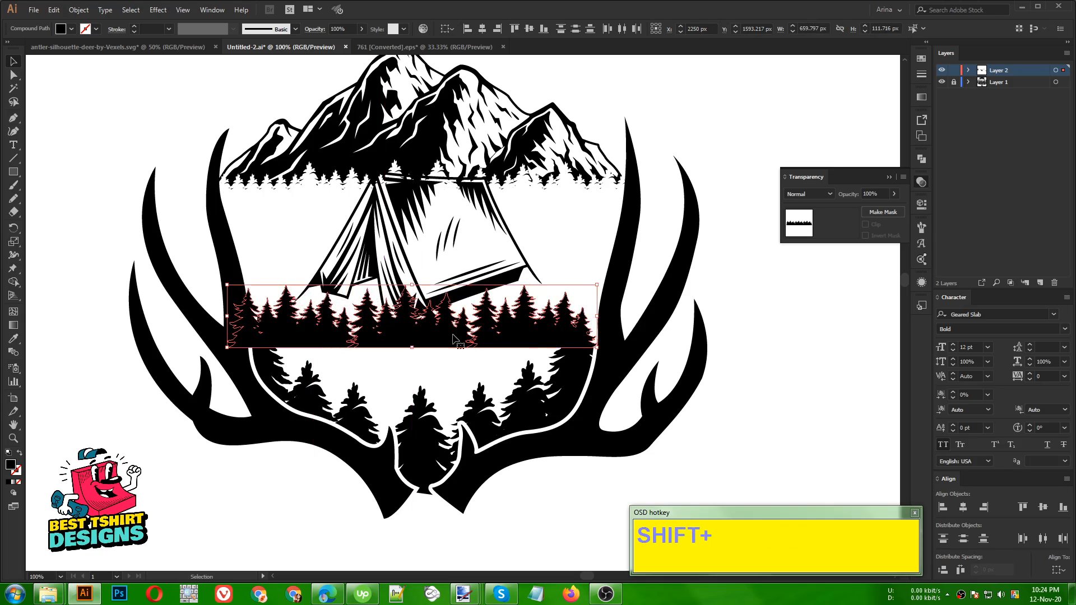
pyautogui.moveTo(597, 316); pyautogui.dragTo(619, 318)
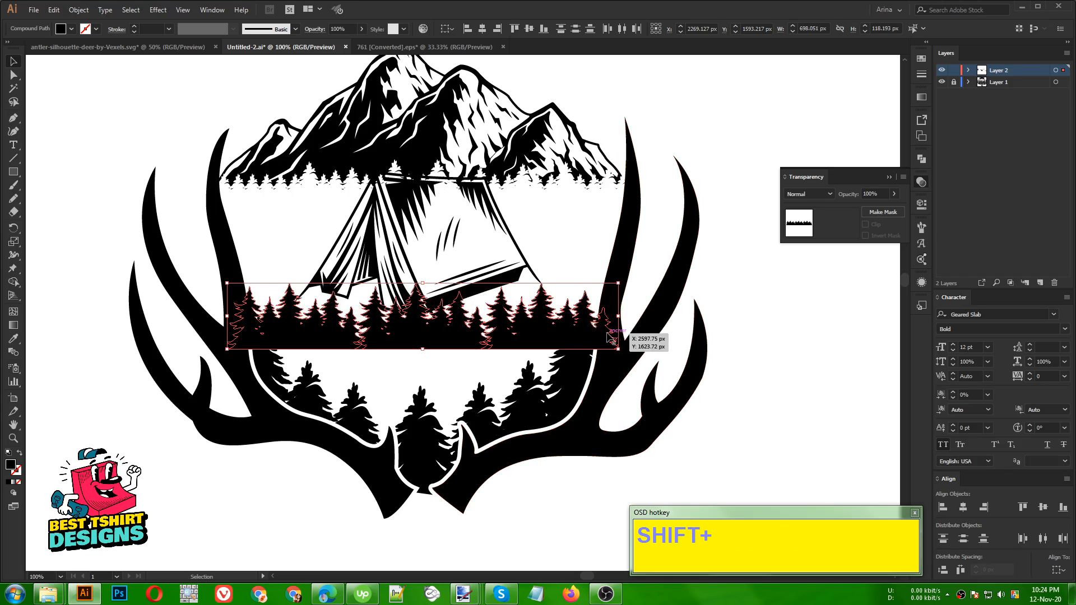
pyautogui.keyDown('shift'); pyautogui.click(245, 322); pyautogui.keyUp('shift')
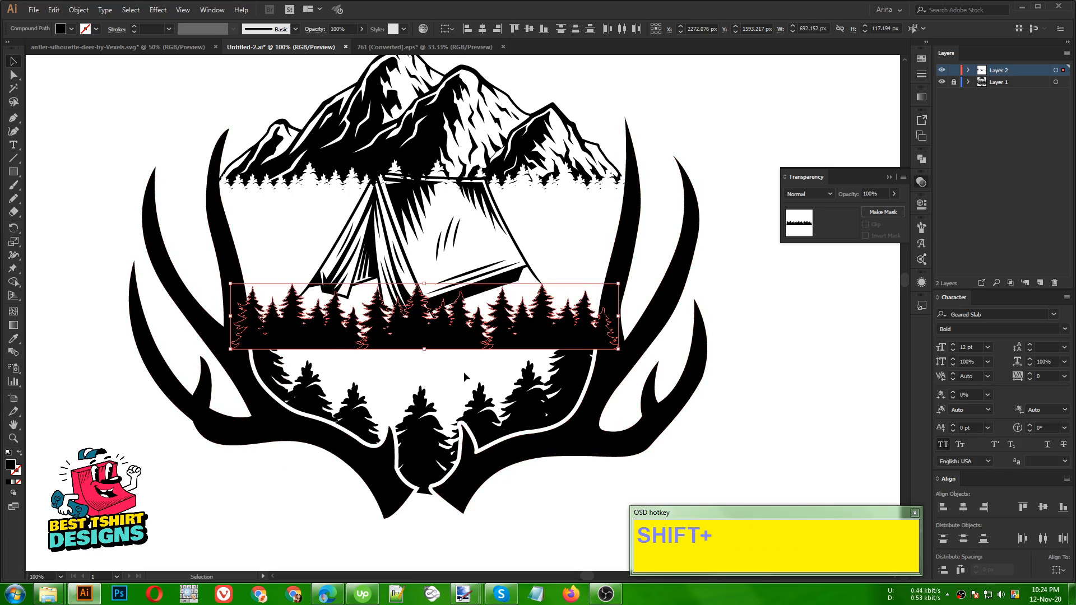
# Step: Move the three pine rows down below the tent's base and group them
pyautogui.press('Down')
pyautogui.press('Down')
pyautogui.press('Down')
pyautogui.press('Down')
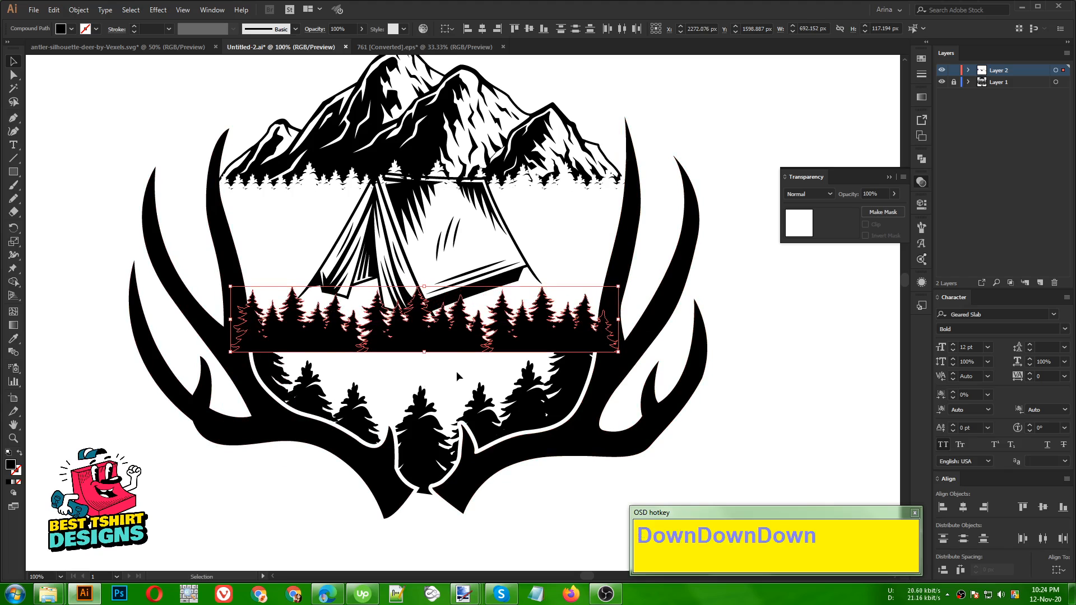
pyautogui.press('Down')
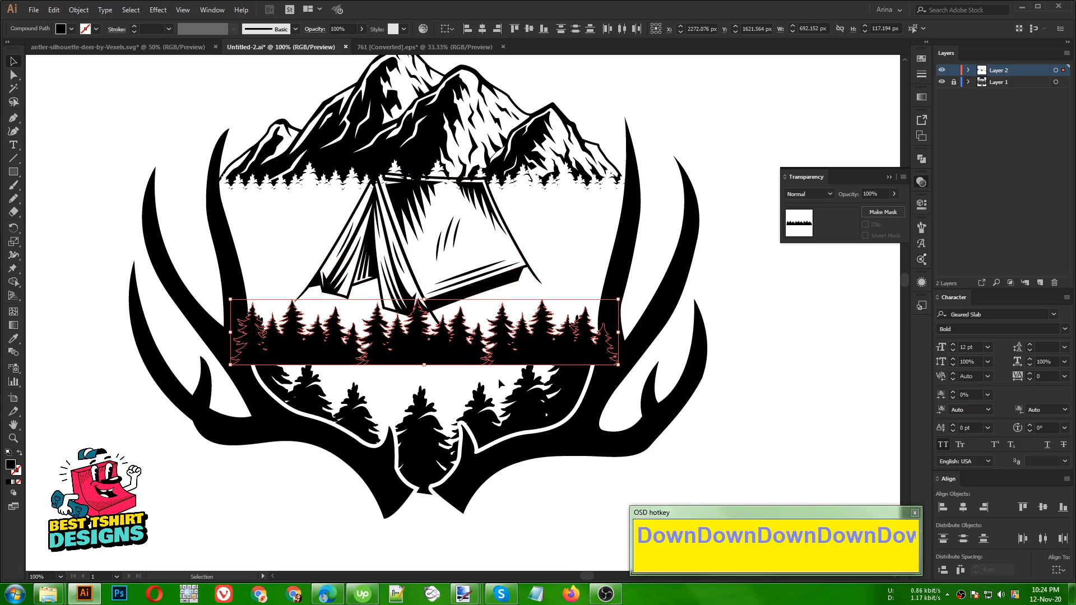
pyautogui.press('ctrl')
pyautogui.hotkey('ctrl', 'g')
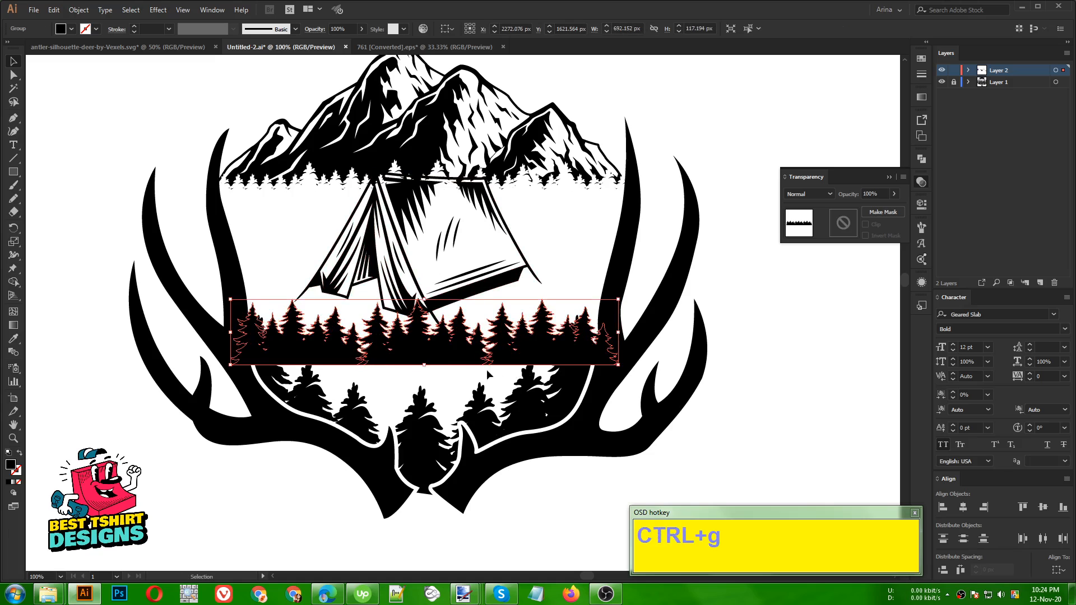
pyautogui.click(456, 372)
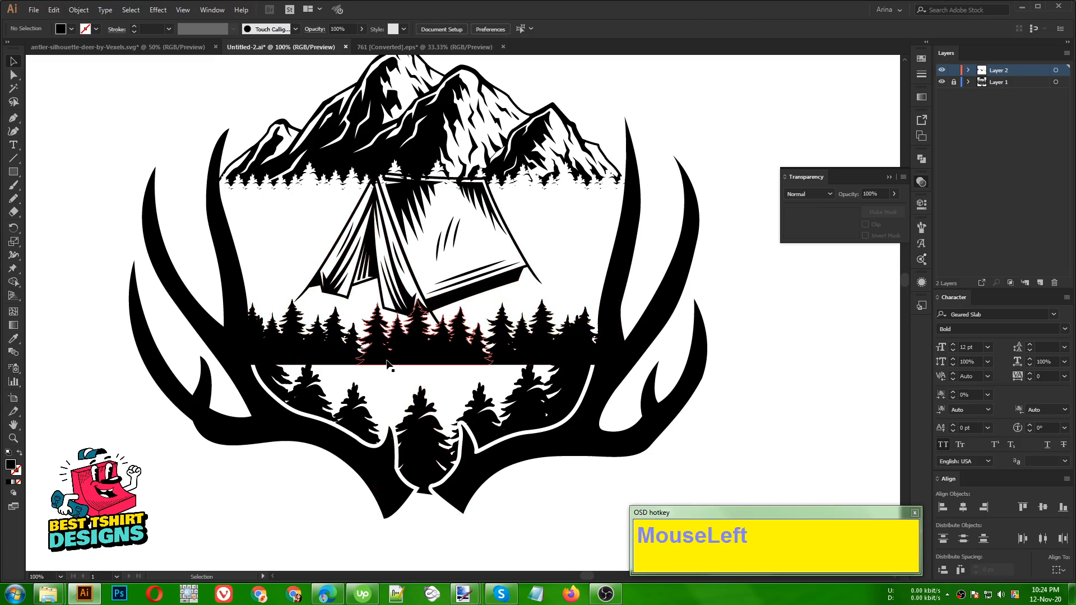
pyautogui.click(357, 394)
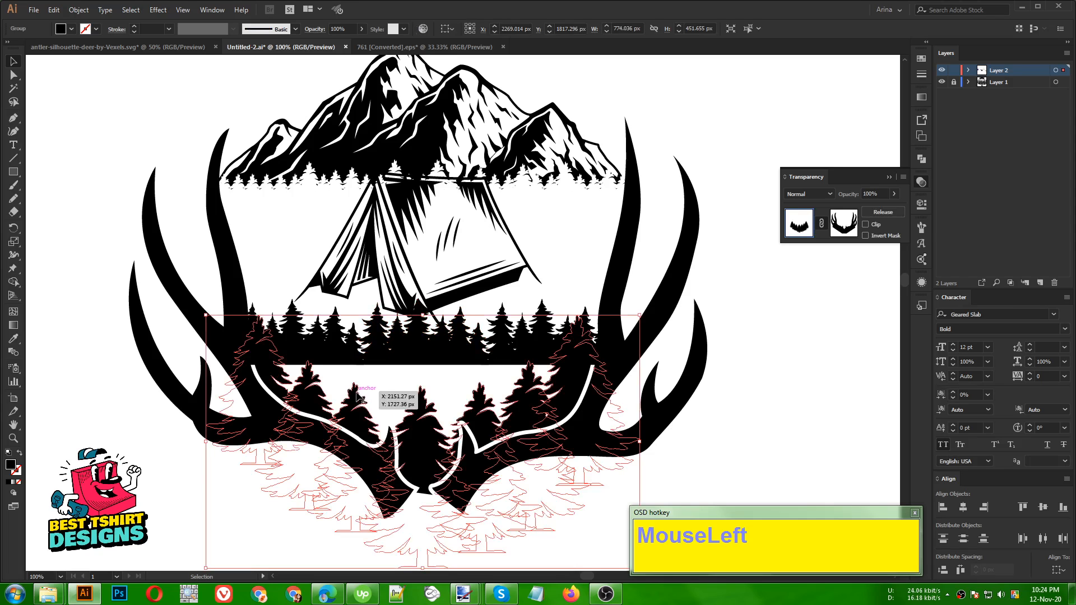
pyautogui.click(78, 10)
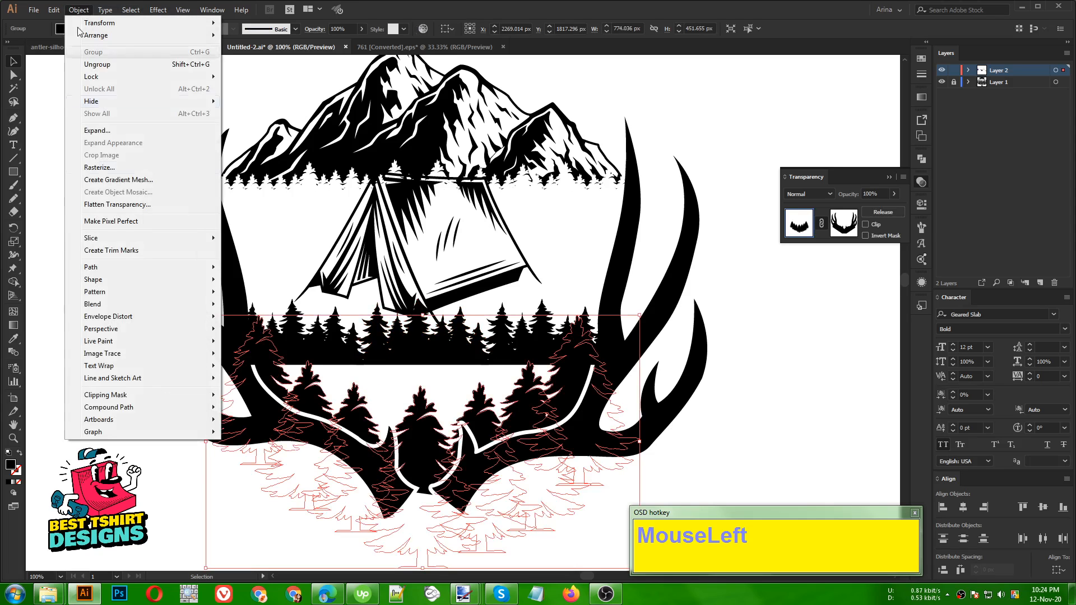
pyautogui.moveTo(105, 271)
pyautogui.click(255, 305)
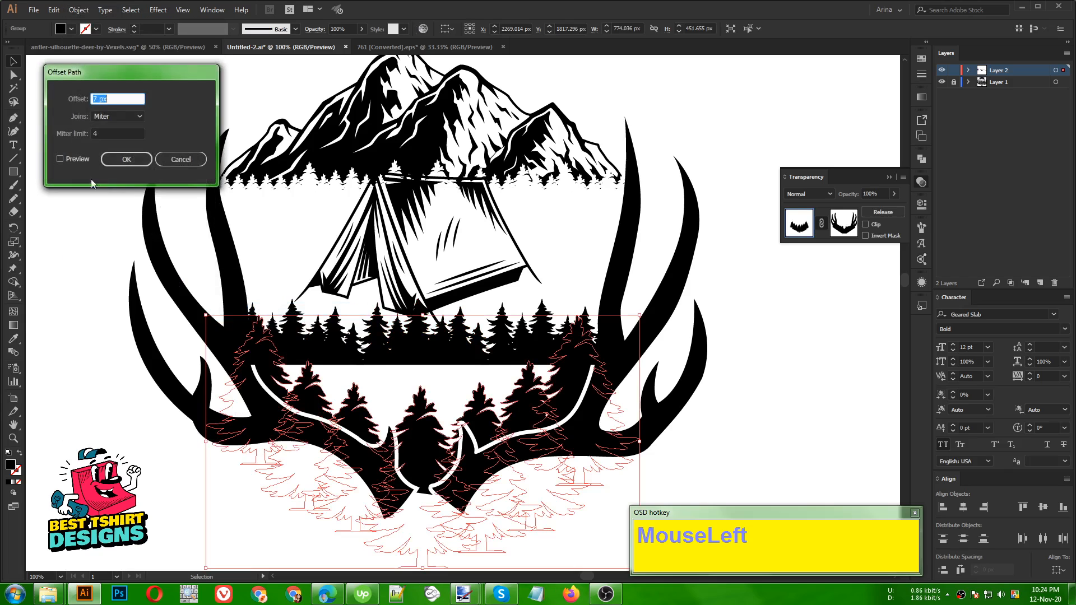
pyautogui.click(164, 161)
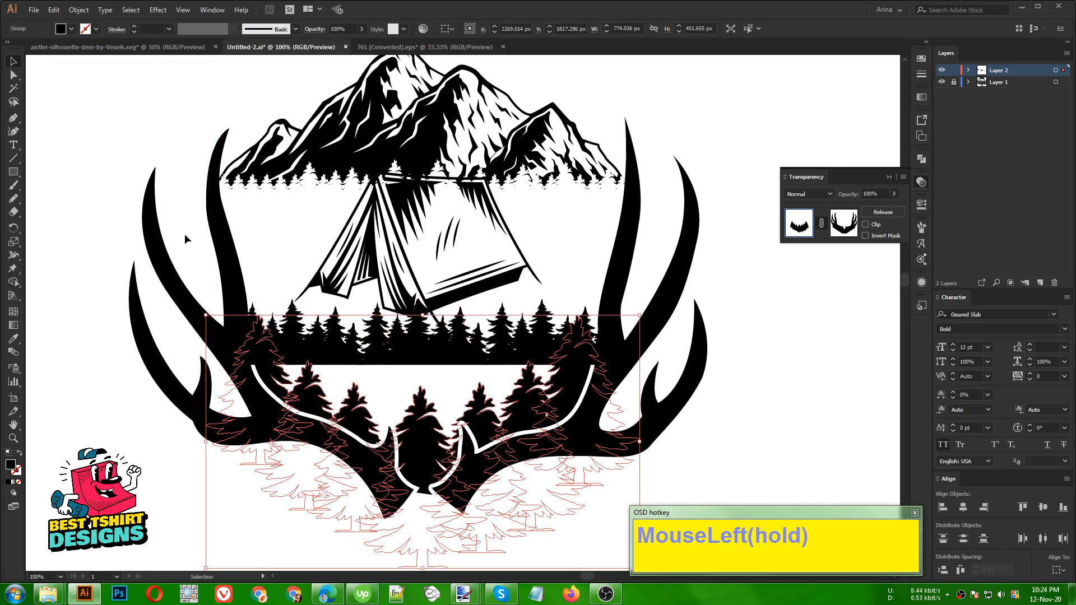
pyautogui.click(184, 234)
# Step: Draw a black rectangle about 751 × 164 px directly beneath the pine row and group it with the row
pyautogui.click(334, 350)
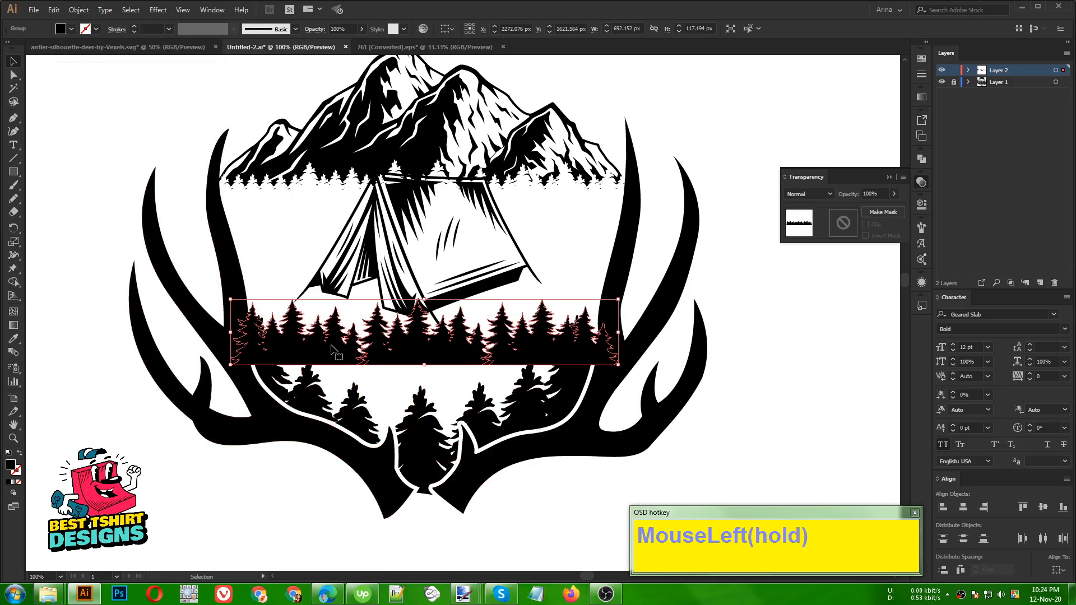
pyautogui.click(13, 173)
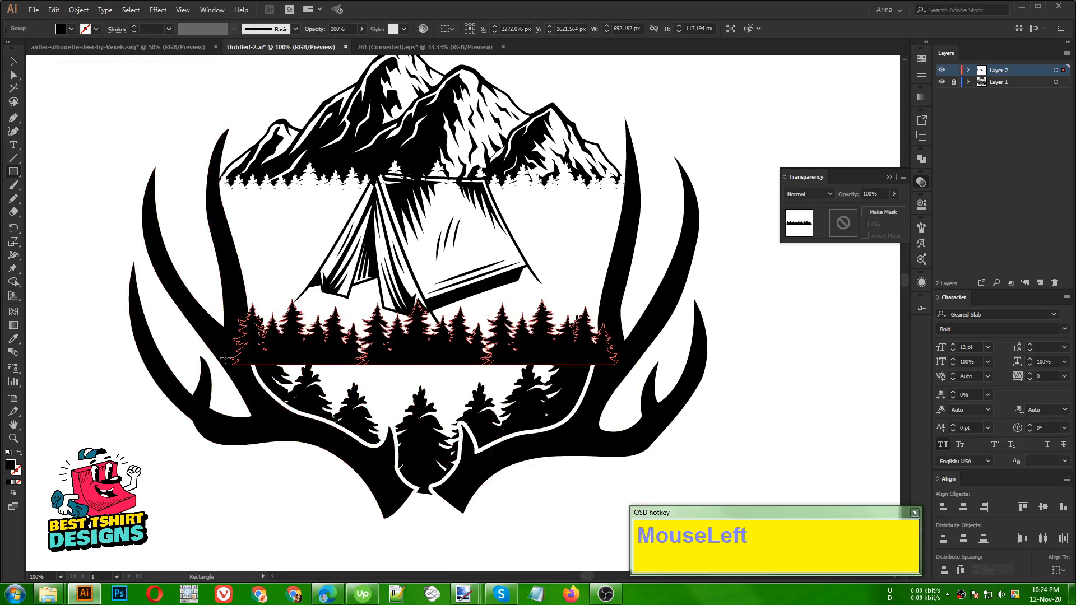
pyautogui.moveTo(225, 365); pyautogui.dragTo(646, 457)
pyautogui.press('v')
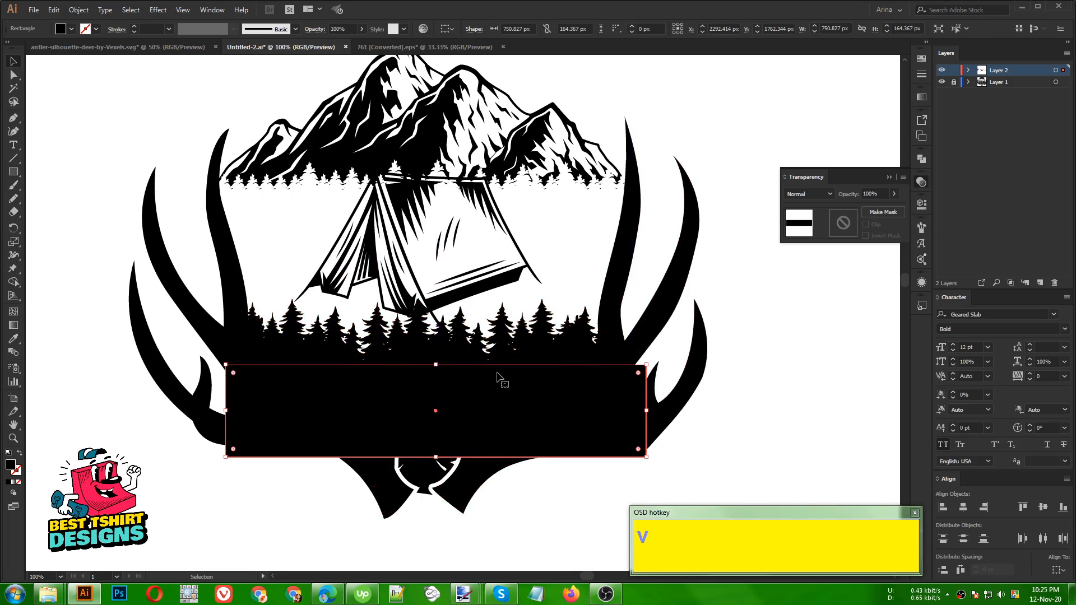
pyautogui.keyDown('shift'); pyautogui.click(528, 349); pyautogui.keyUp('shift')
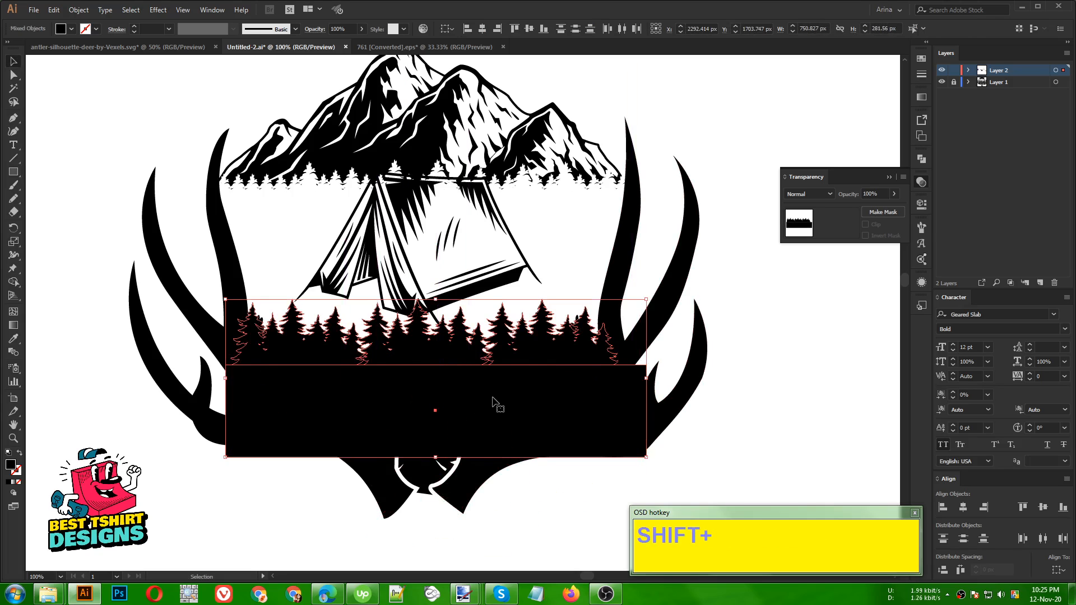
pyautogui.hotkey('ctrl', 'g')
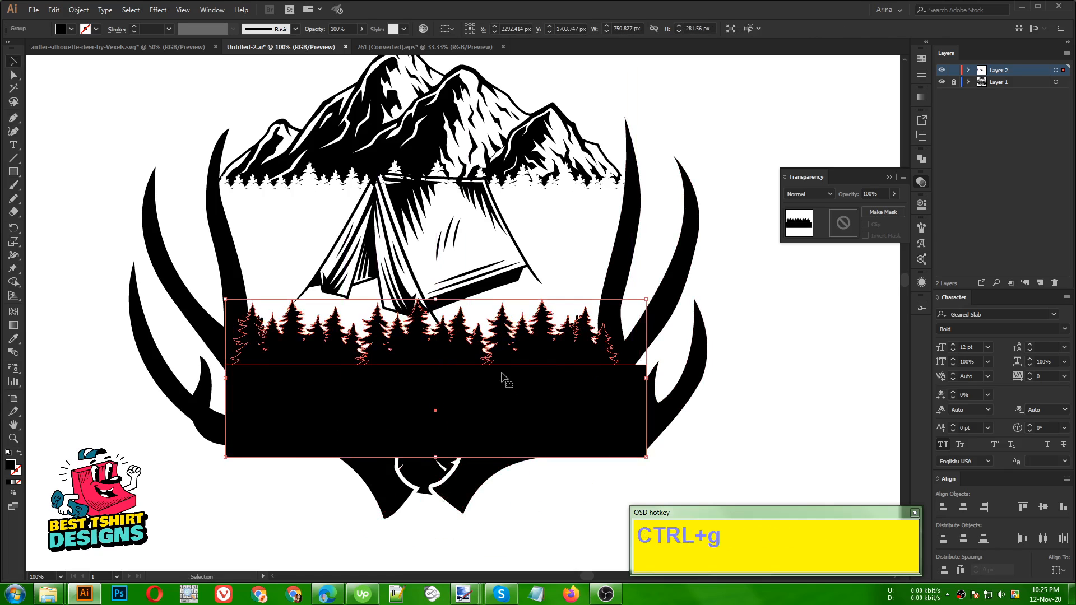
# Step: Cut the grouped pine row and rectangle, paste them in place behind the other artwork, and select the masked lower pines
pyautogui.hotkey('ctrl', 'x')
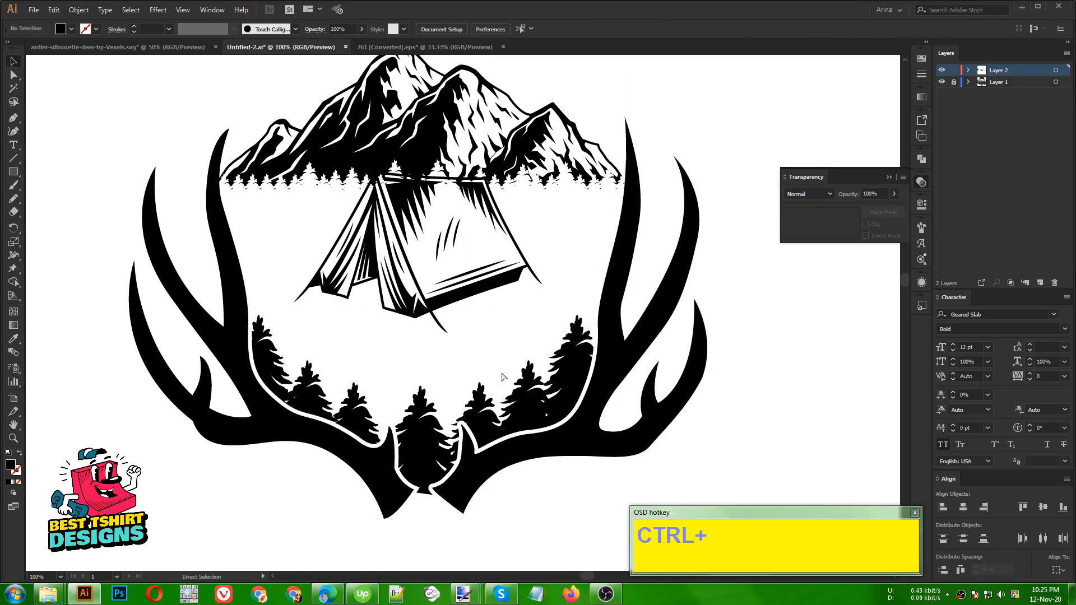
pyautogui.hotkey('ctrl', 'b')
pyautogui.click(744, 372)
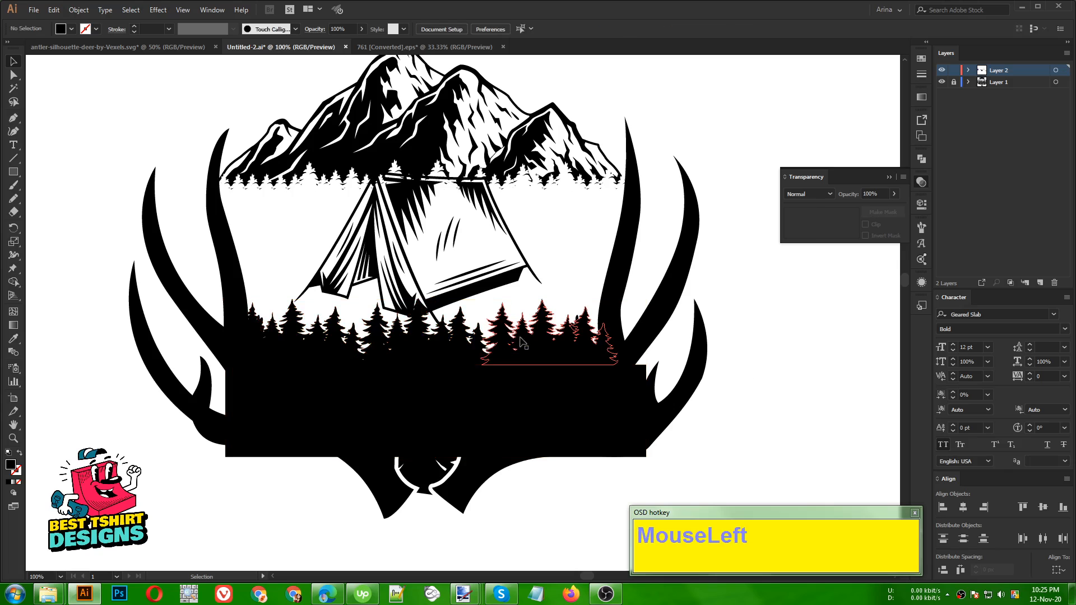
pyautogui.click(424, 472)
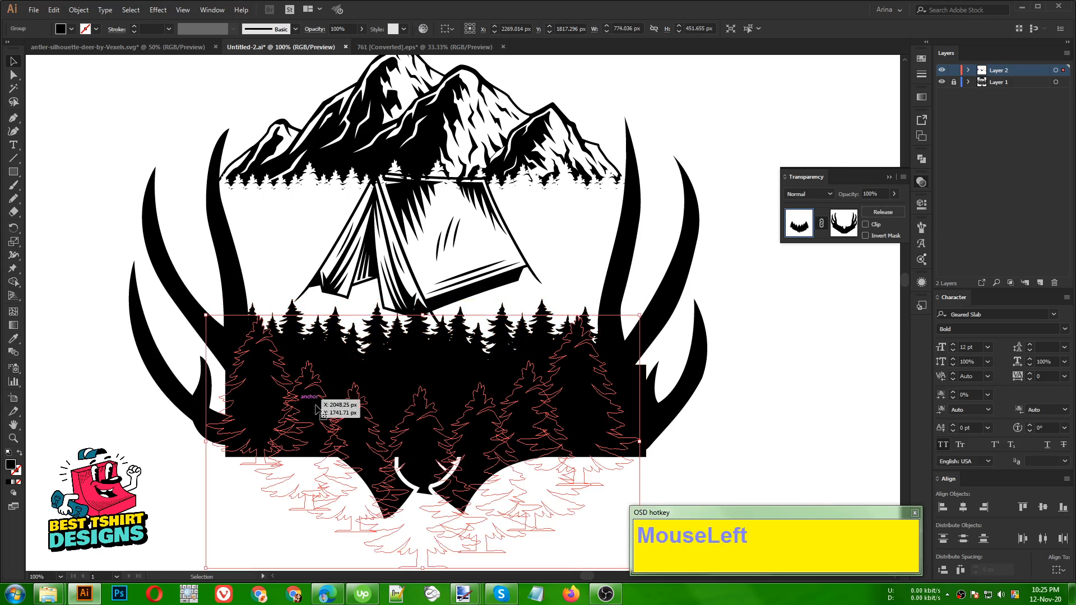
# Step: Nudge the grouped pine row and rectangle up by about 11 px
pyautogui.click(479, 336)
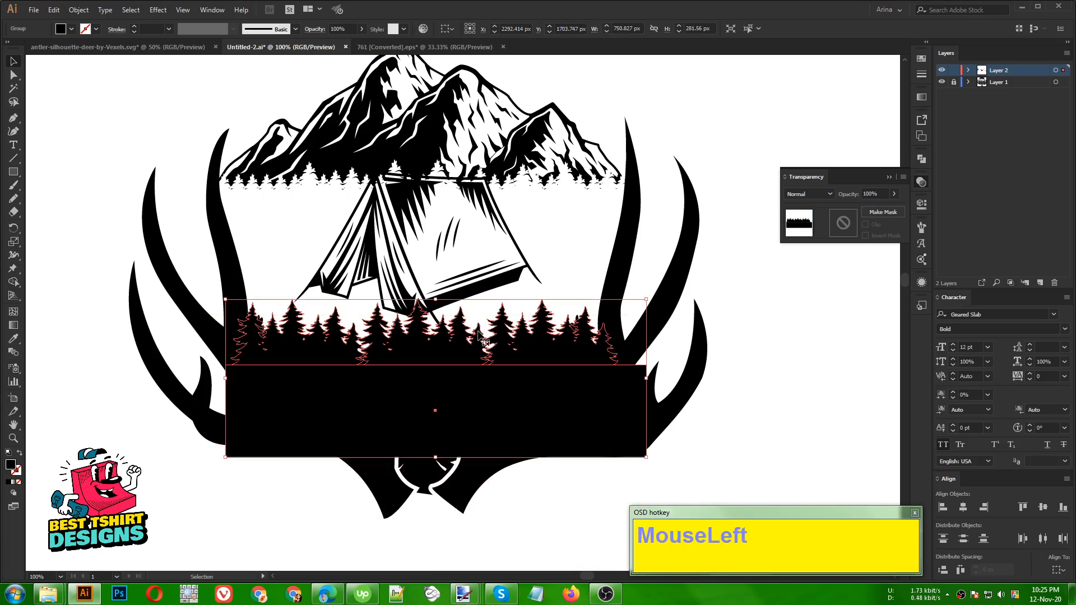
pyautogui.press('Up')
pyautogui.press('Up')
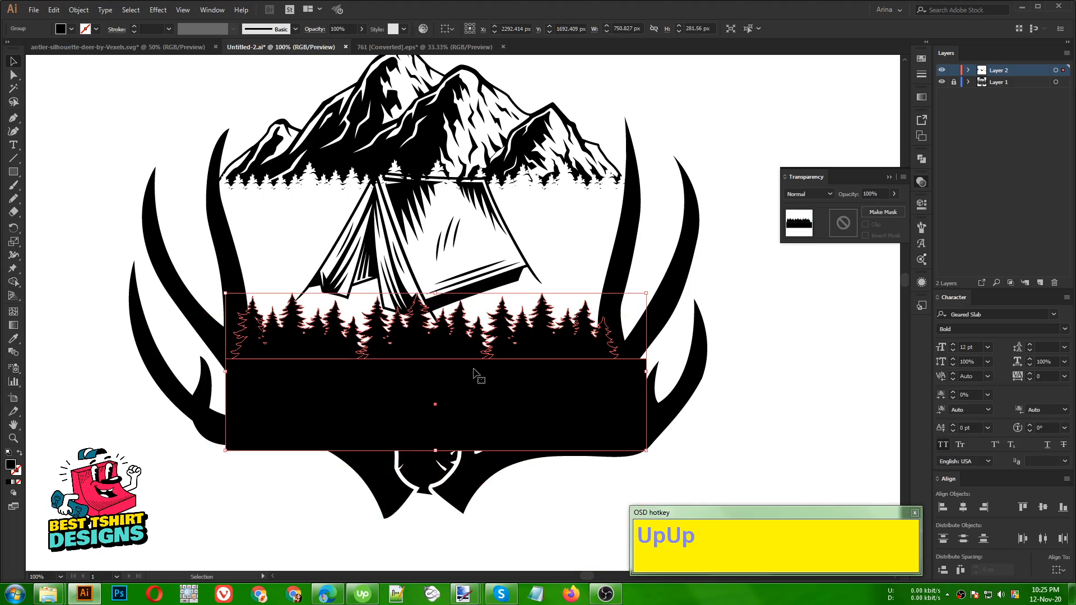
# Step: Offset the masked lower pines' paths by 5 px with preview on, and cut the resulting offset outlines
pyautogui.click(433, 464)
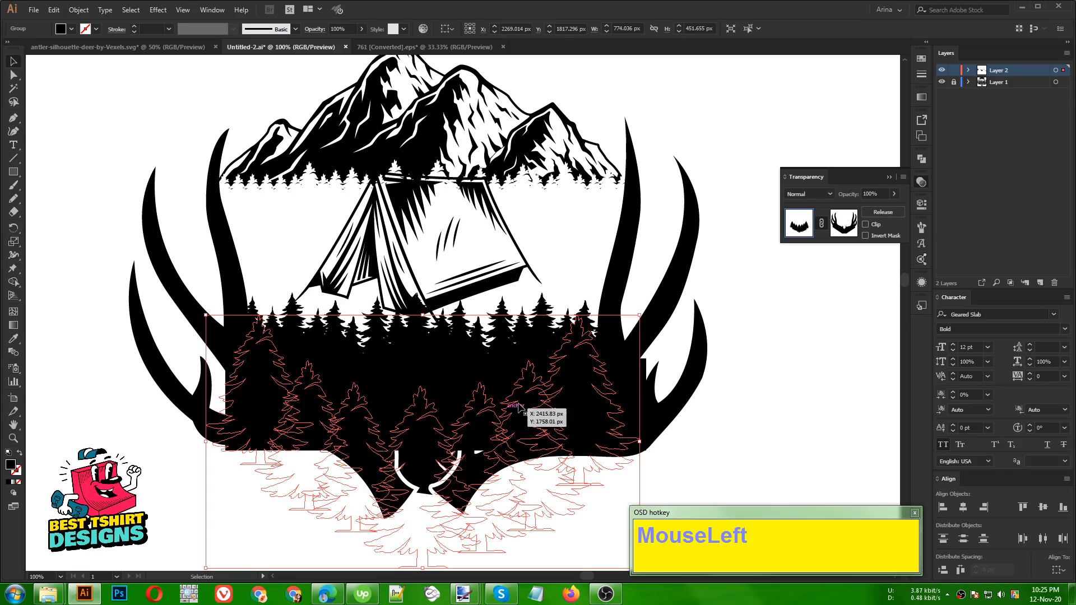
pyautogui.click(79, 10)
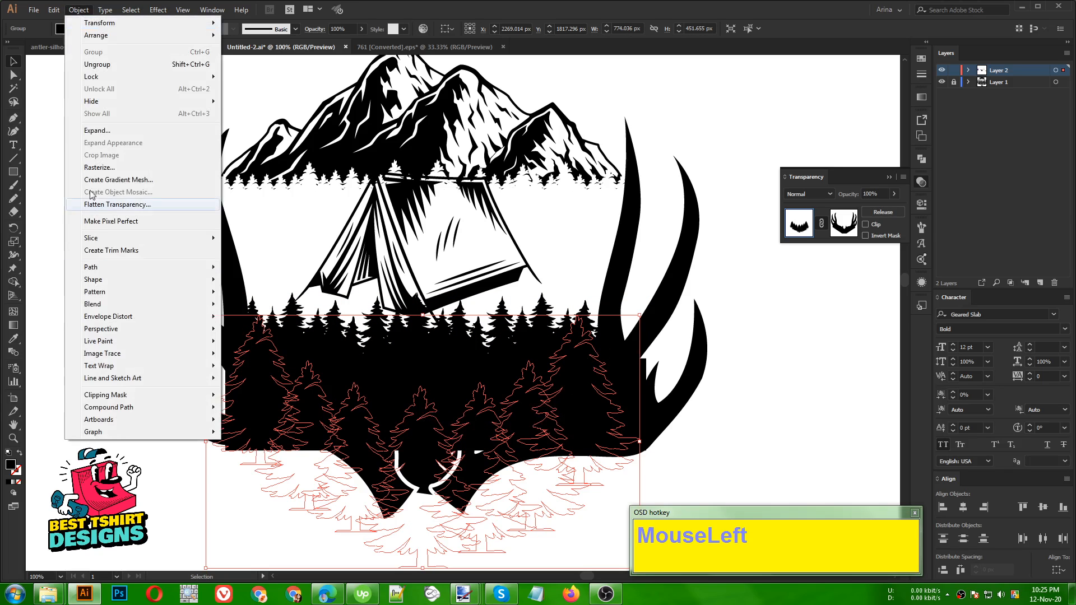
pyautogui.moveTo(99, 268)
pyautogui.click(245, 308)
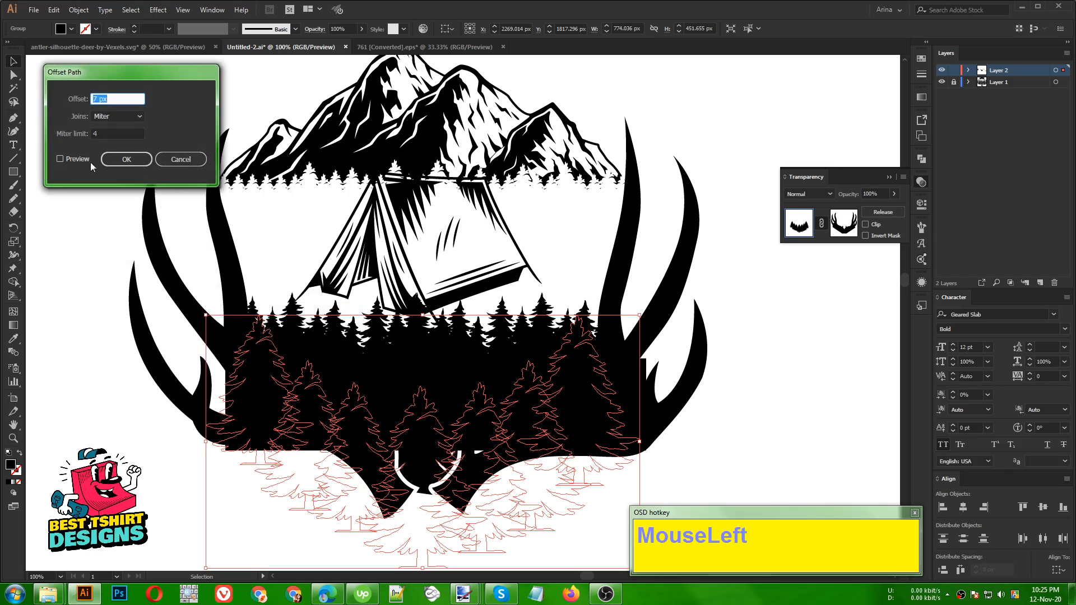
pyautogui.click(61, 160)
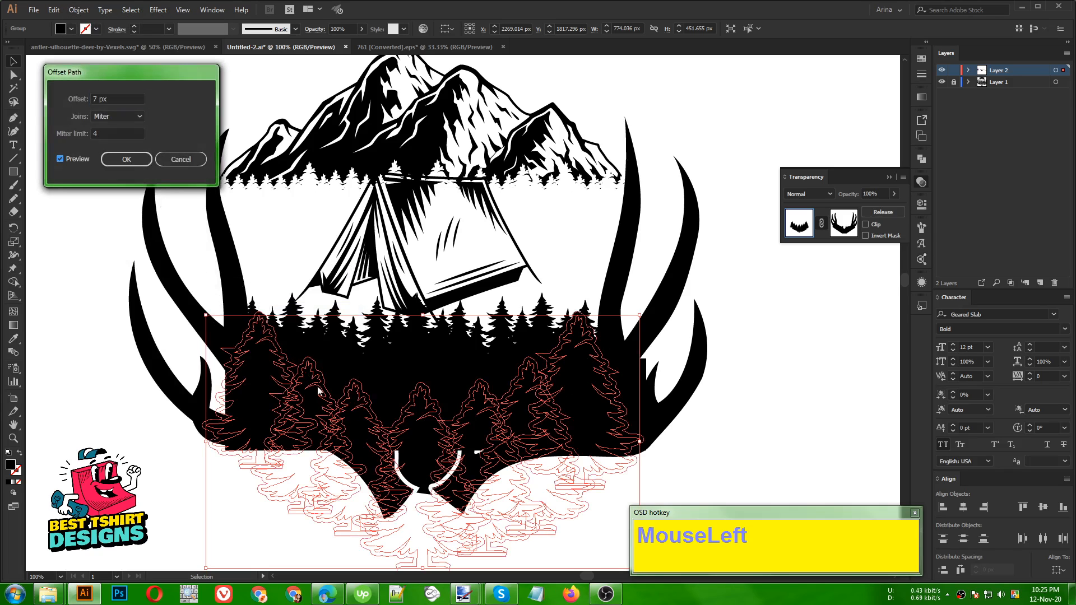
pyautogui.scroll(-2, 115, 100)
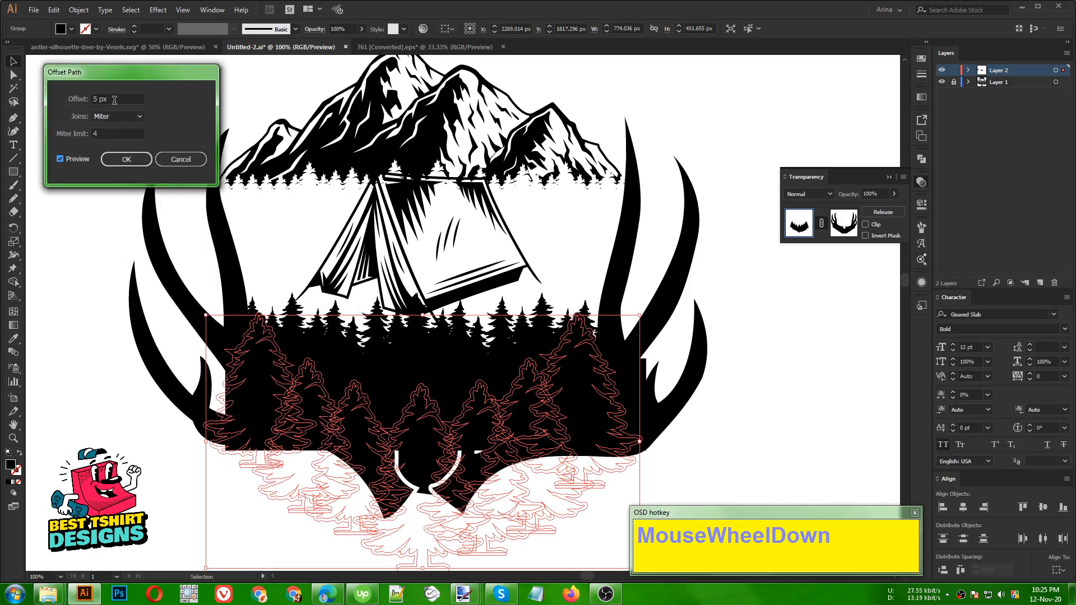
pyautogui.click(117, 164)
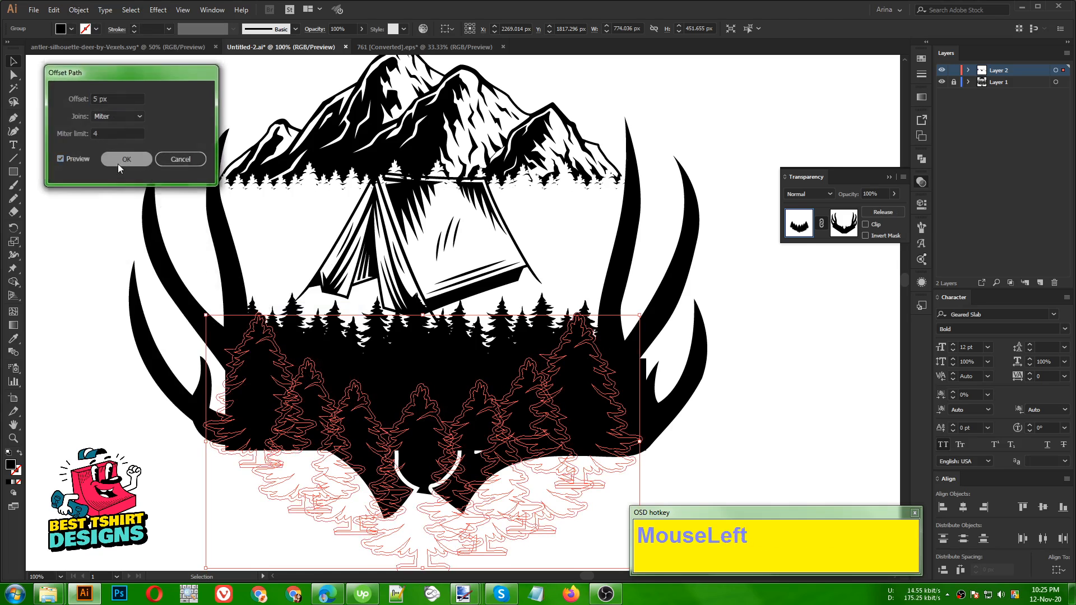
pyautogui.hotkey('ctrl', 'x')
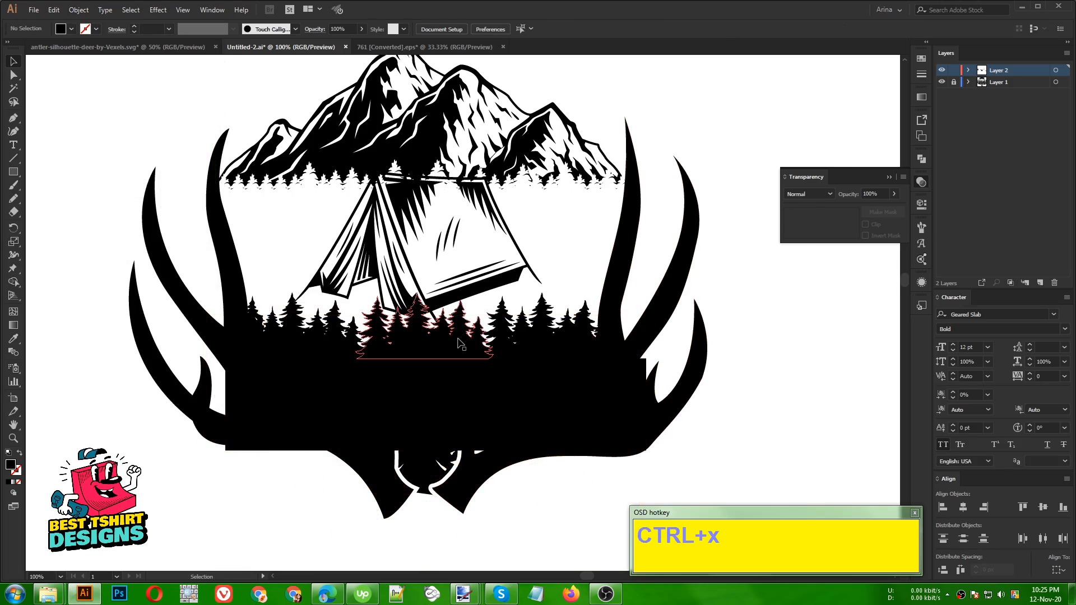
# Step: Create an opacity mask on the pine row group, paste the cut pine outlines in place inside it, and leave mask editing
pyautogui.click(457, 342)
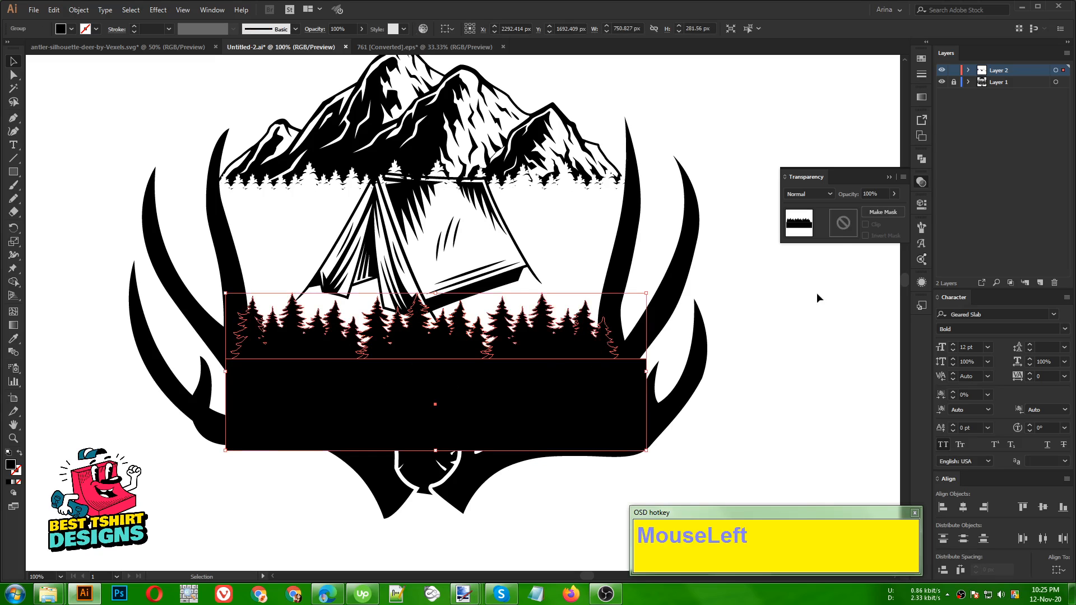
pyautogui.click(842, 225)
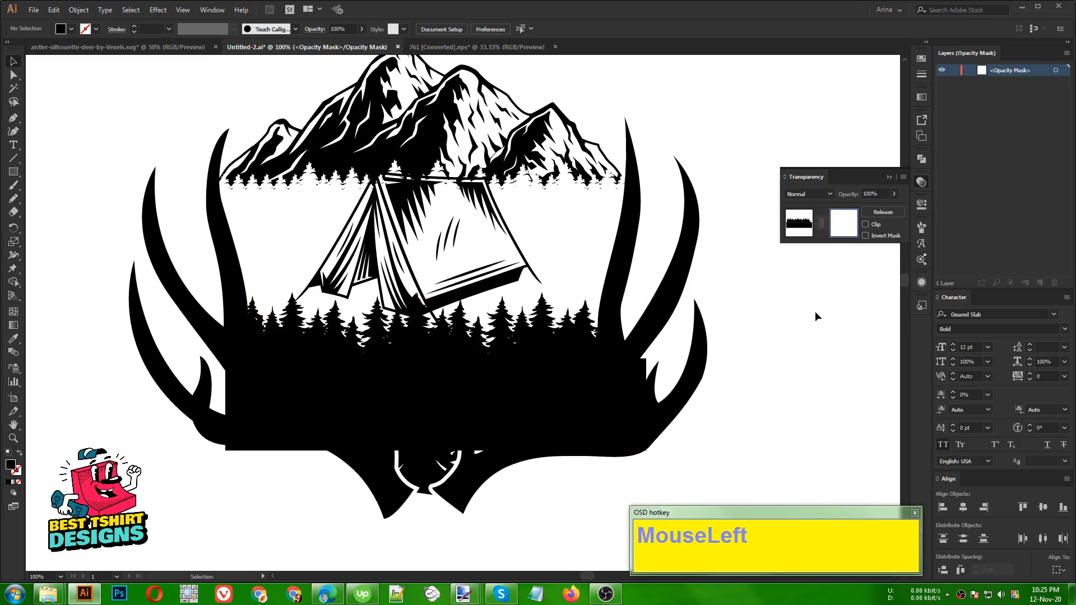
pyautogui.hotkey('ctrl', 'f')
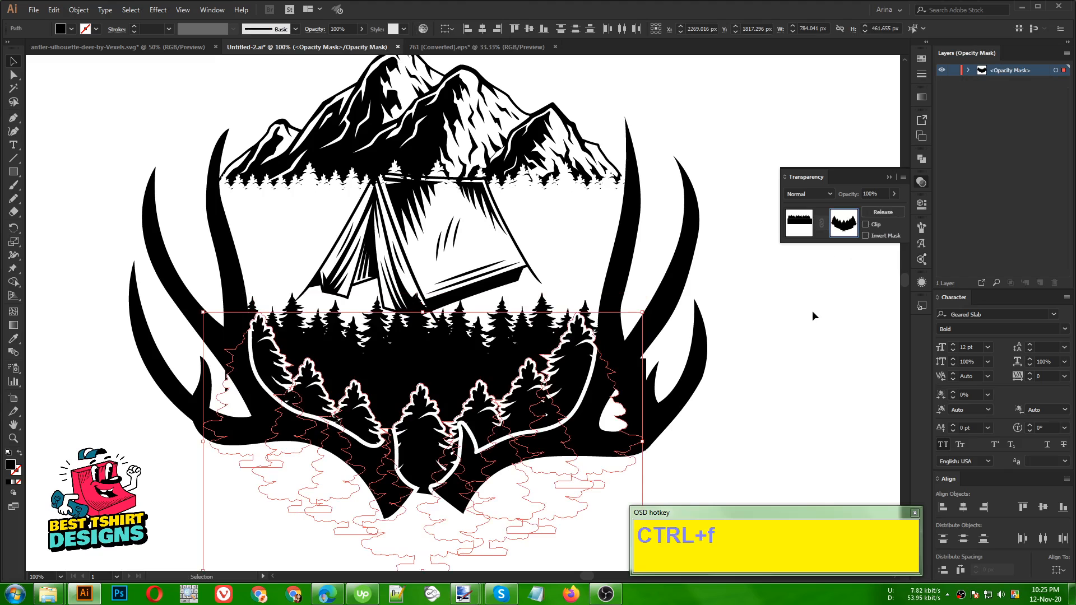
pyautogui.click(812, 310)
pyautogui.scroll(-1, 392, 381)
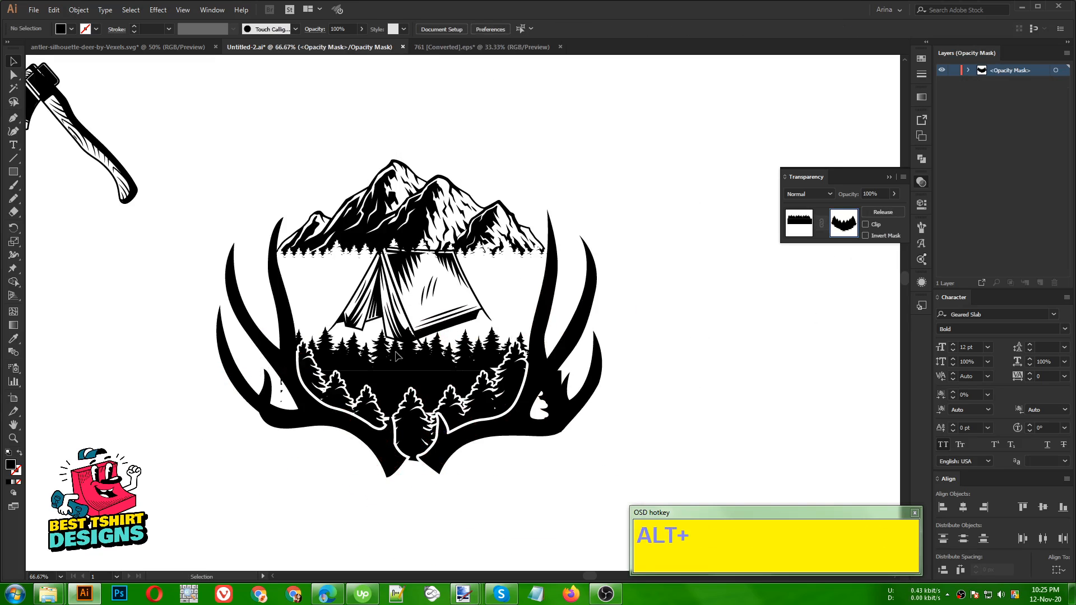
pyautogui.click(800, 222)
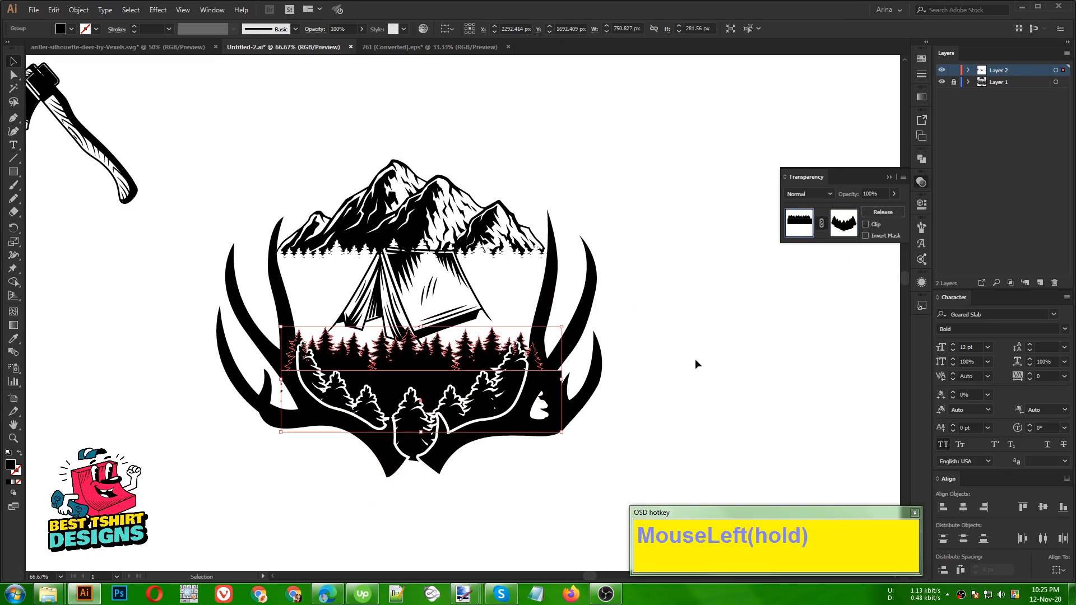
pyautogui.moveTo(695, 359); pyautogui.dragTo(658, 365)
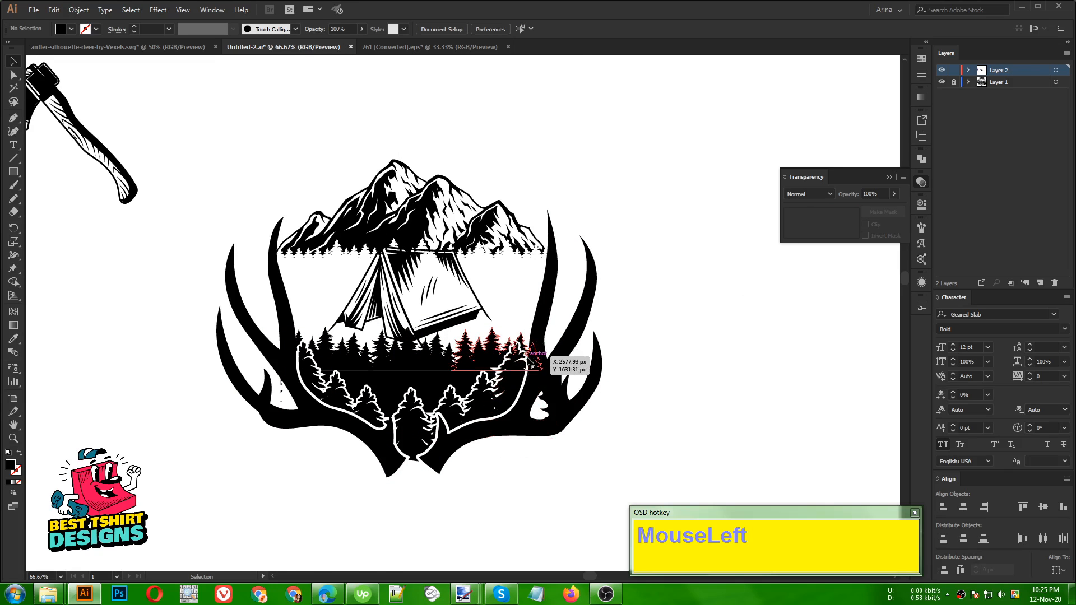
# Step: Copy the two antler outlines and the lower polygon from the lower pines' opacity mask, and return to the artwork
pyautogui.scroll(2, 532, 365)
pyautogui.scroll(-1, 532, 363)
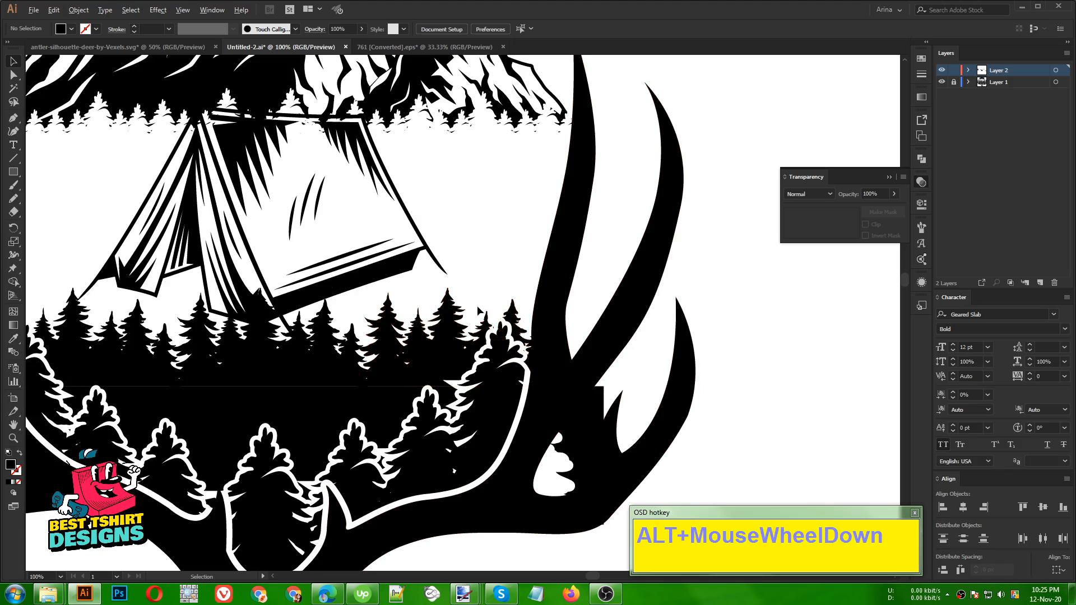
pyautogui.click(444, 400)
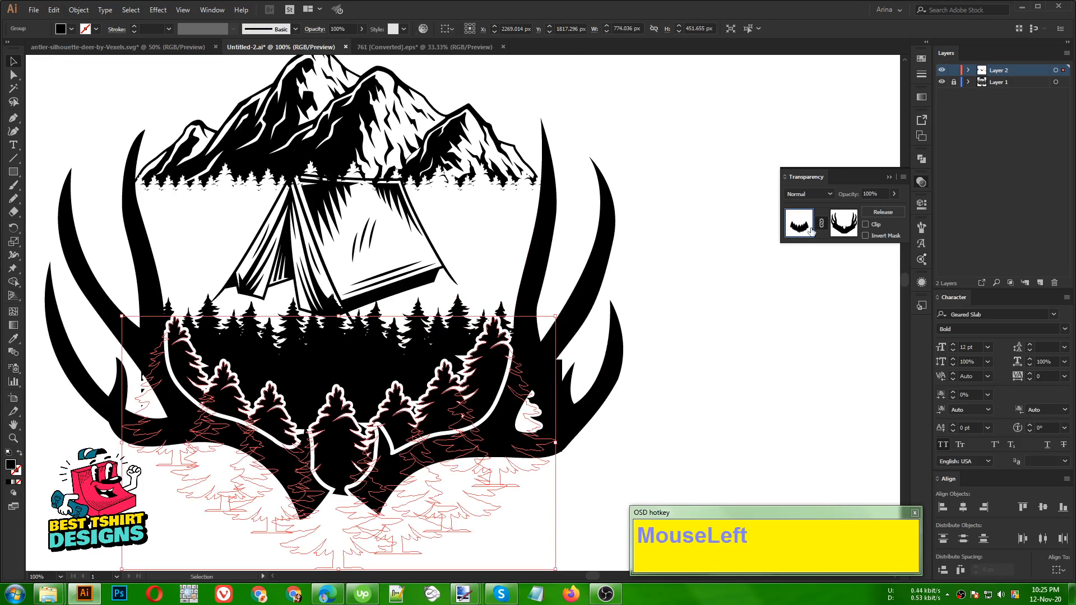
pyautogui.click(837, 226)
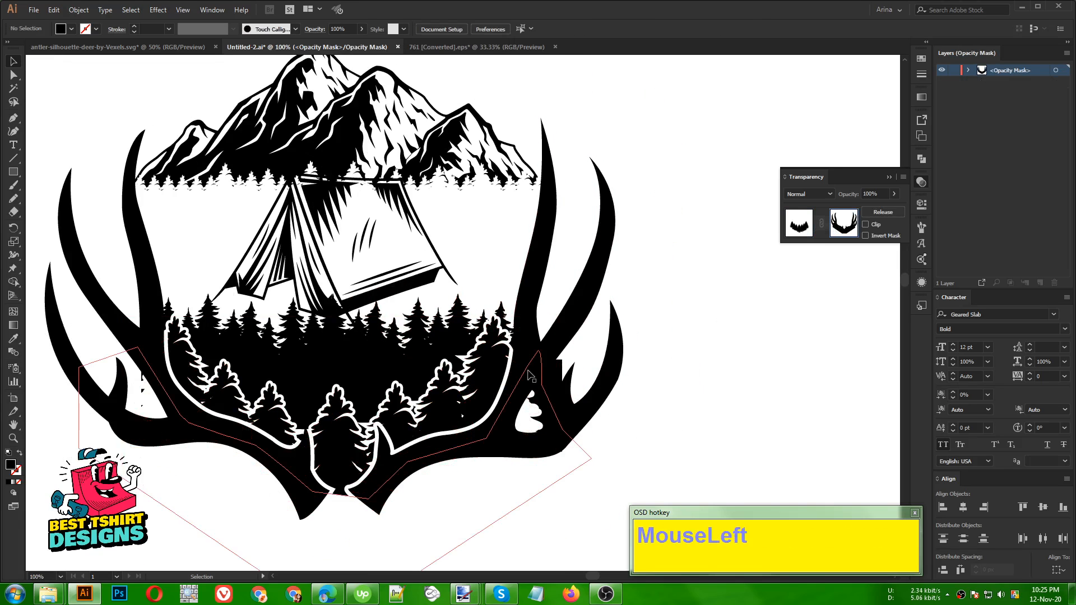
pyautogui.scroll(-1, 531, 376)
pyautogui.click(232, 419)
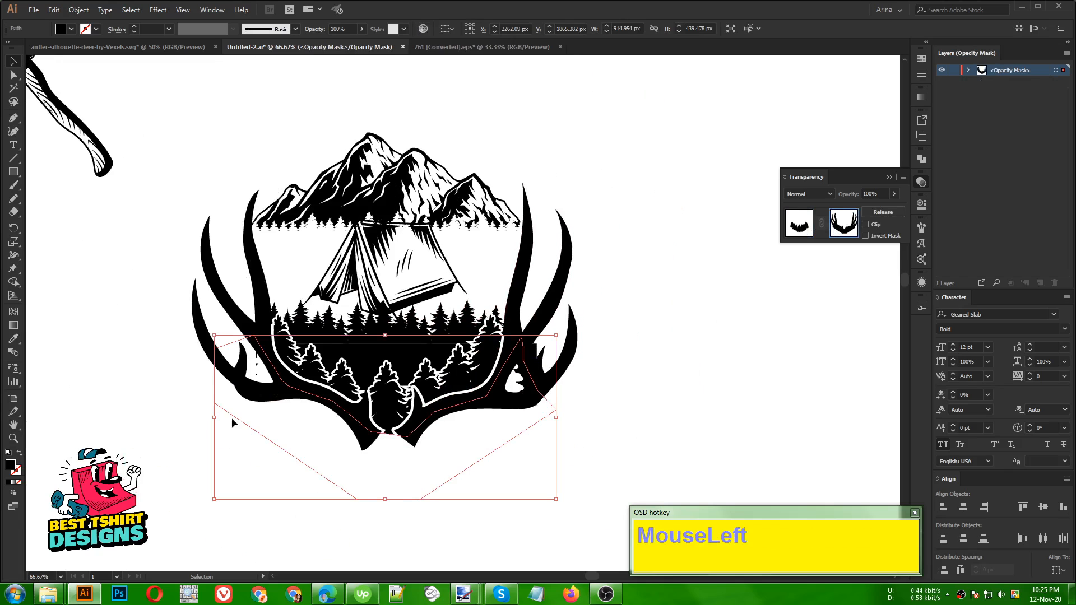
pyautogui.keyDown('shift'); pyautogui.click(549, 314); pyautogui.keyUp('shift')
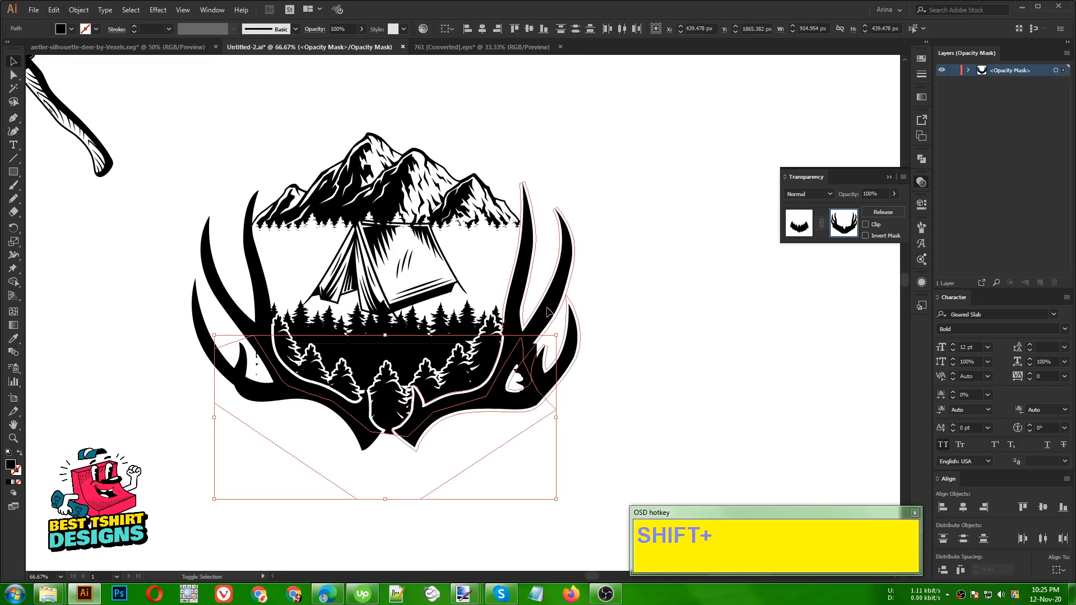
pyautogui.keyDown('shift'); pyautogui.click(231, 308); pyautogui.keyUp('shift')
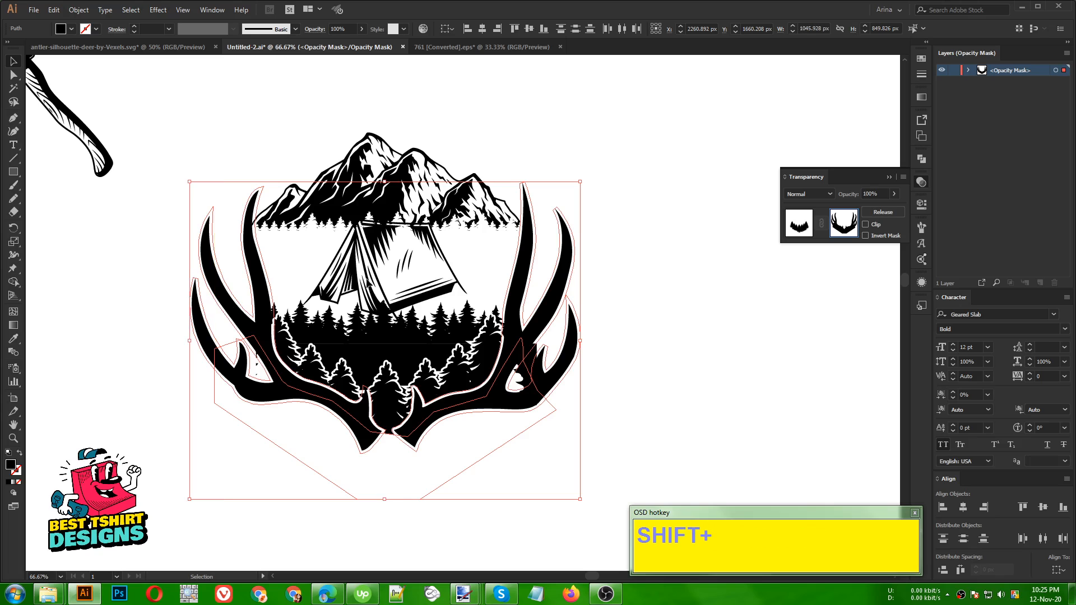
pyautogui.hotkey('ctrl', 'c')
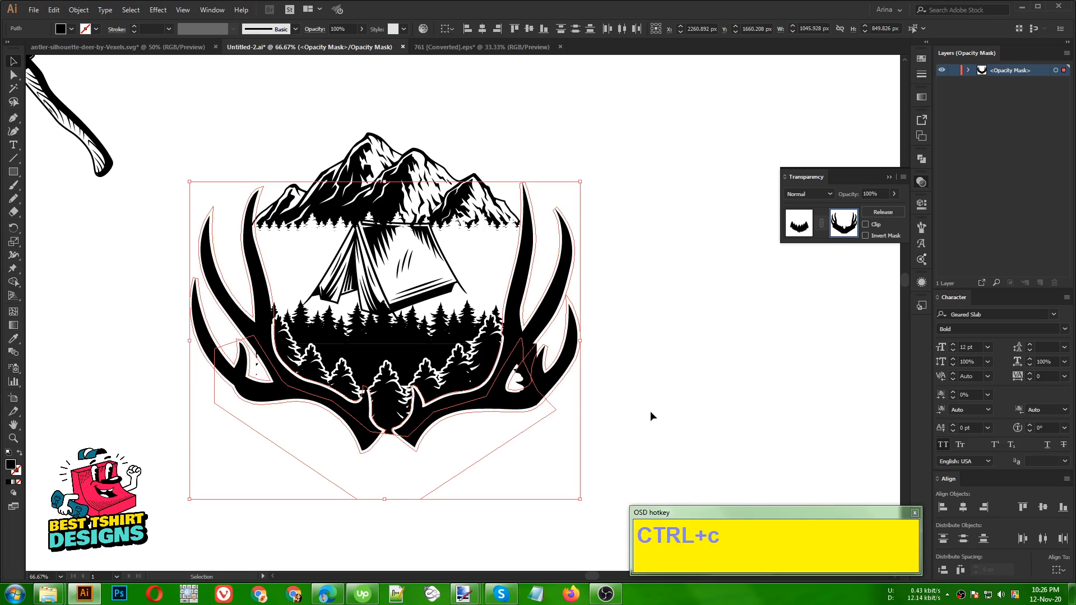
pyautogui.click(674, 398)
pyautogui.click(803, 214)
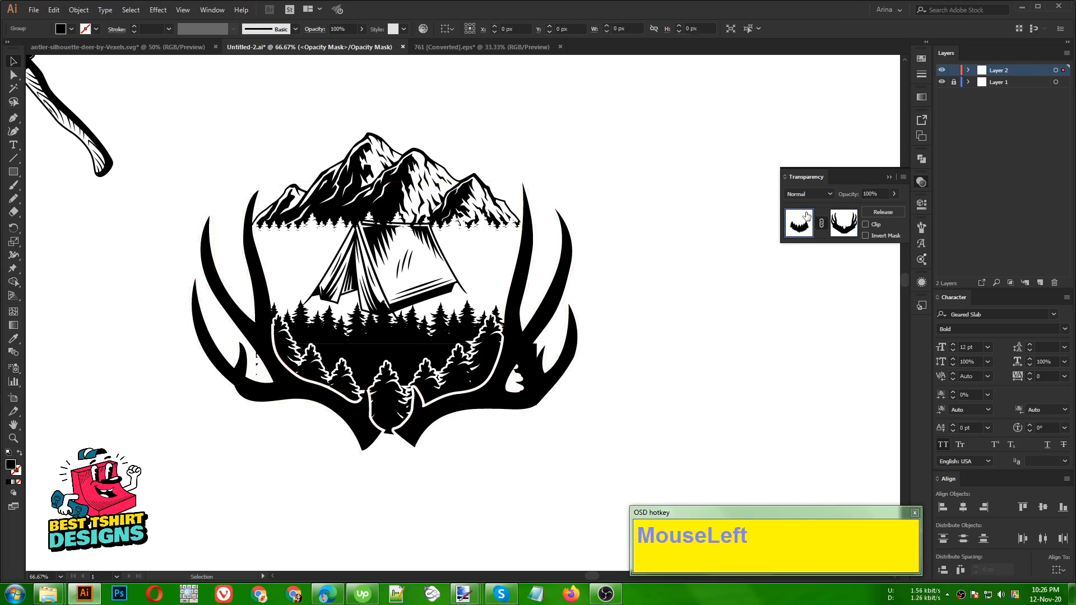
pyautogui.click(698, 329)
# Step: Paste the copied antler outlines and polygon in place inside the upper pine row's opacity mask
pyautogui.click(457, 345)
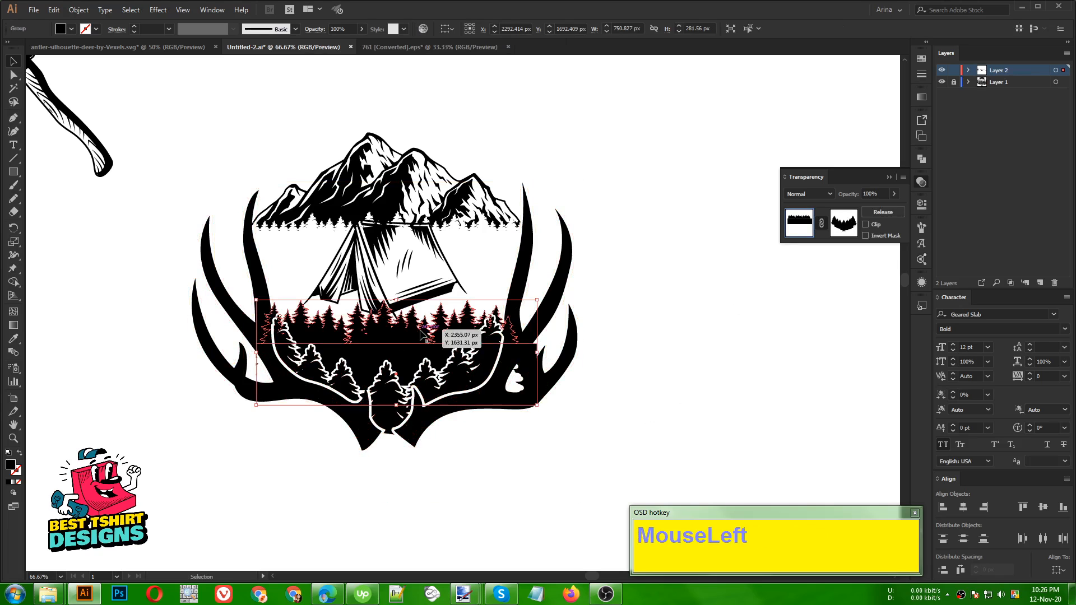
pyautogui.click(845, 227)
pyautogui.press('ctrl')
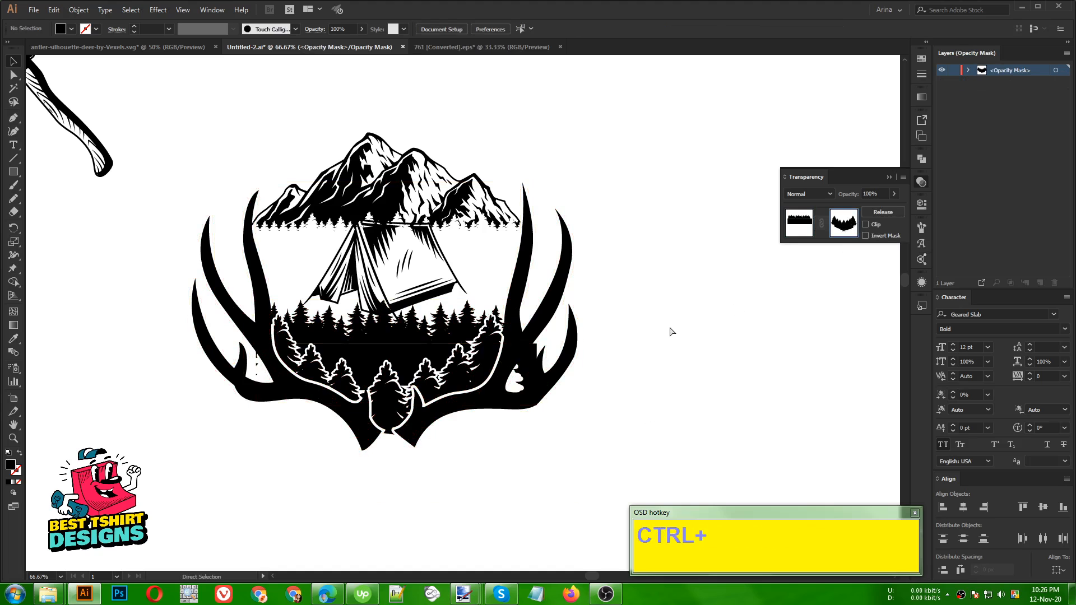
pyautogui.click(670, 326)
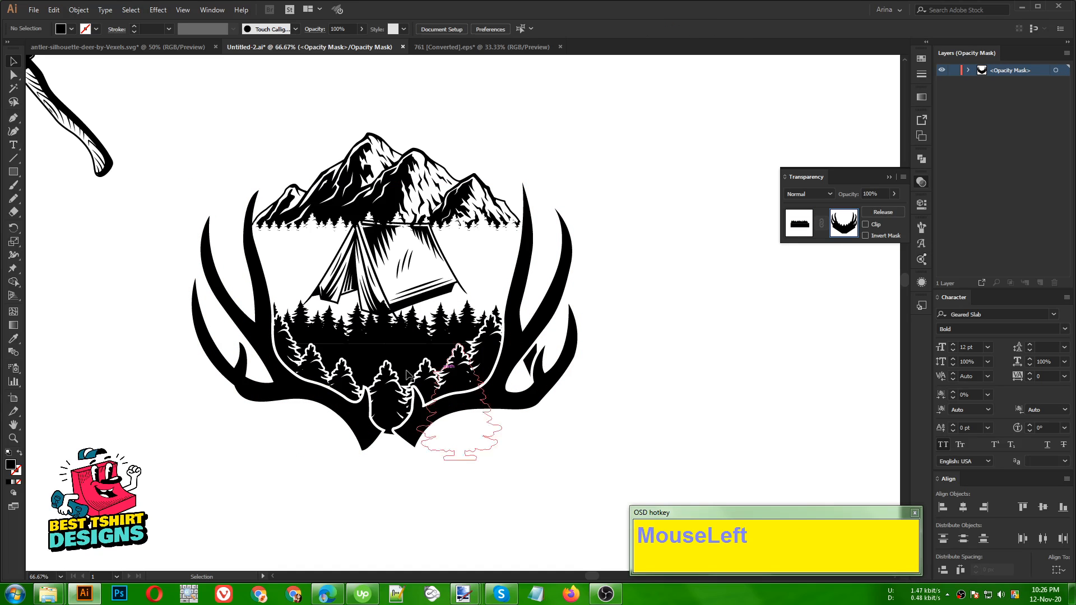
pyautogui.scroll(1, 300, 338)
pyautogui.scroll(1, 300, 338)
pyautogui.scroll(-2, 119, 290)
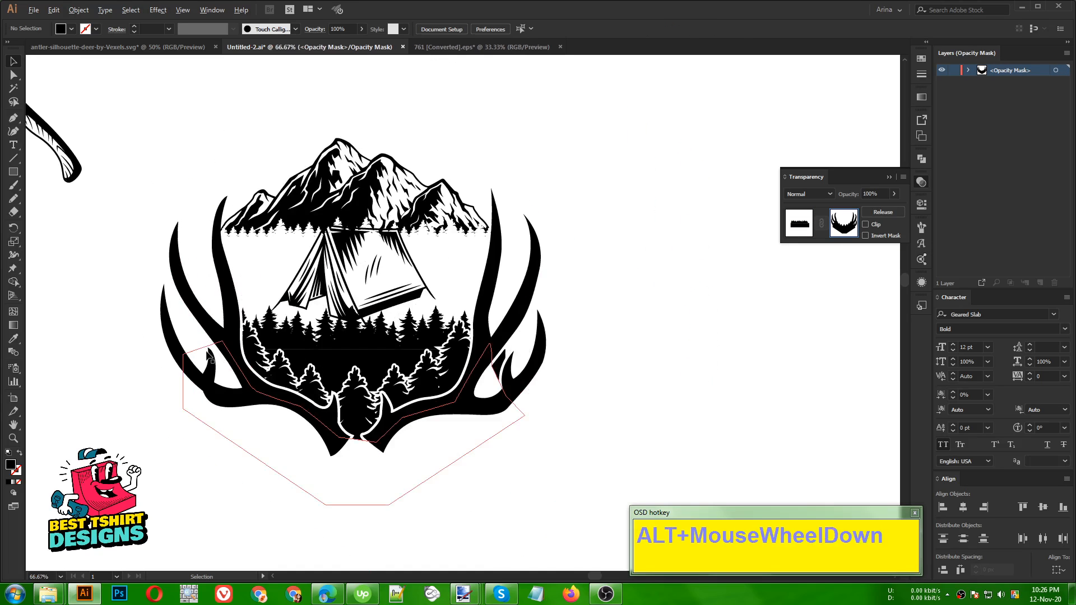
# Step: Fill all the shapes in the pine row's opacity mask with black, and return to the artwork
pyautogui.moveTo(120, 290); pyautogui.dragTo(628, 453)
pyautogui.click(71, 29)
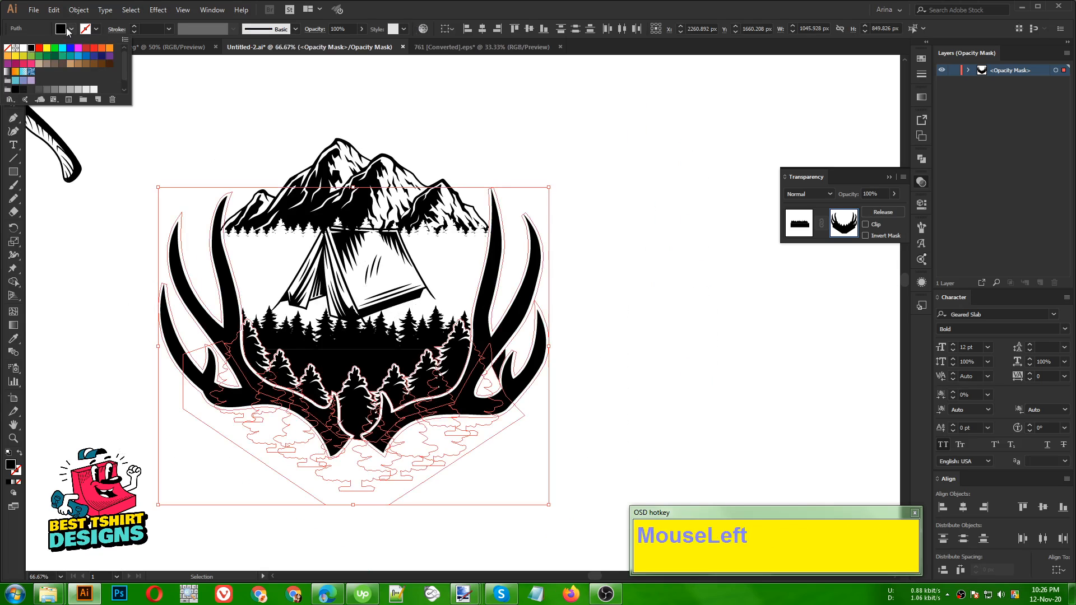
pyautogui.scroll(1, 31, 58)
pyautogui.click(31, 49)
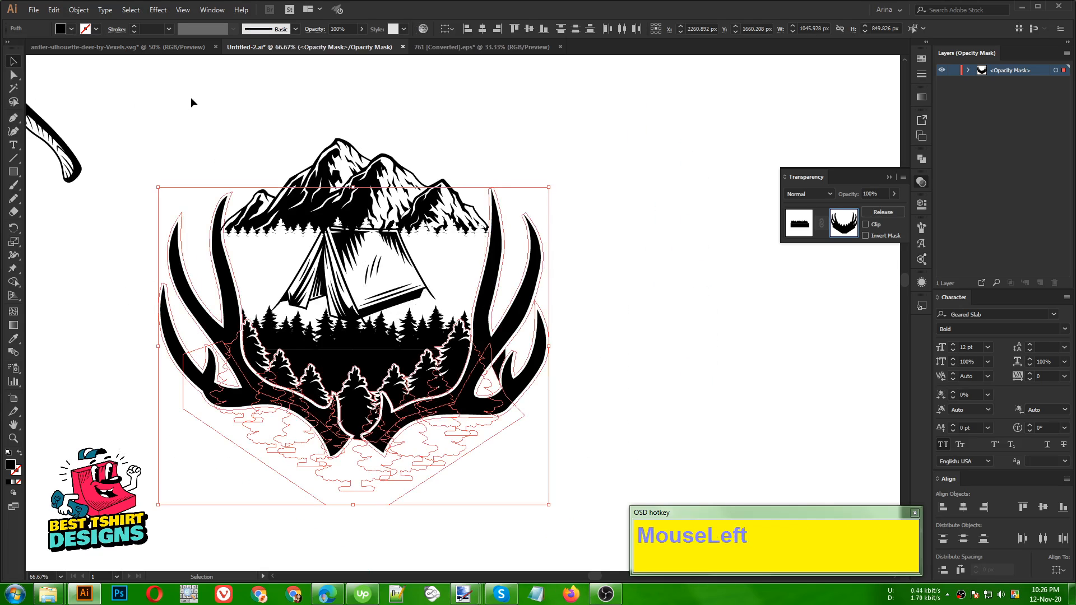
pyautogui.click(664, 335)
pyautogui.scroll(1, 661, 334)
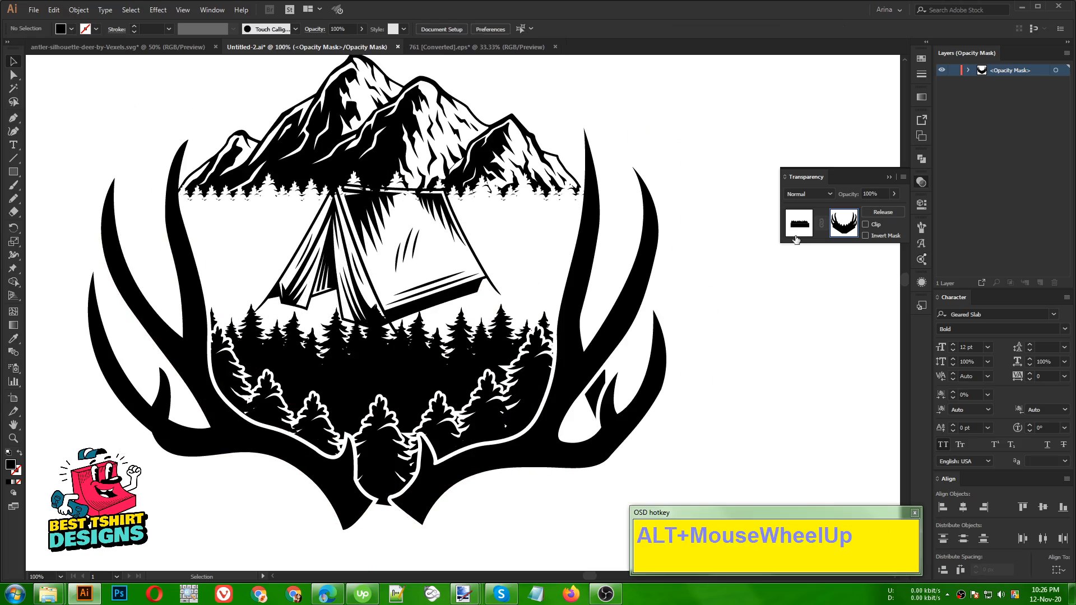
pyautogui.click(799, 223)
pyautogui.click(725, 338)
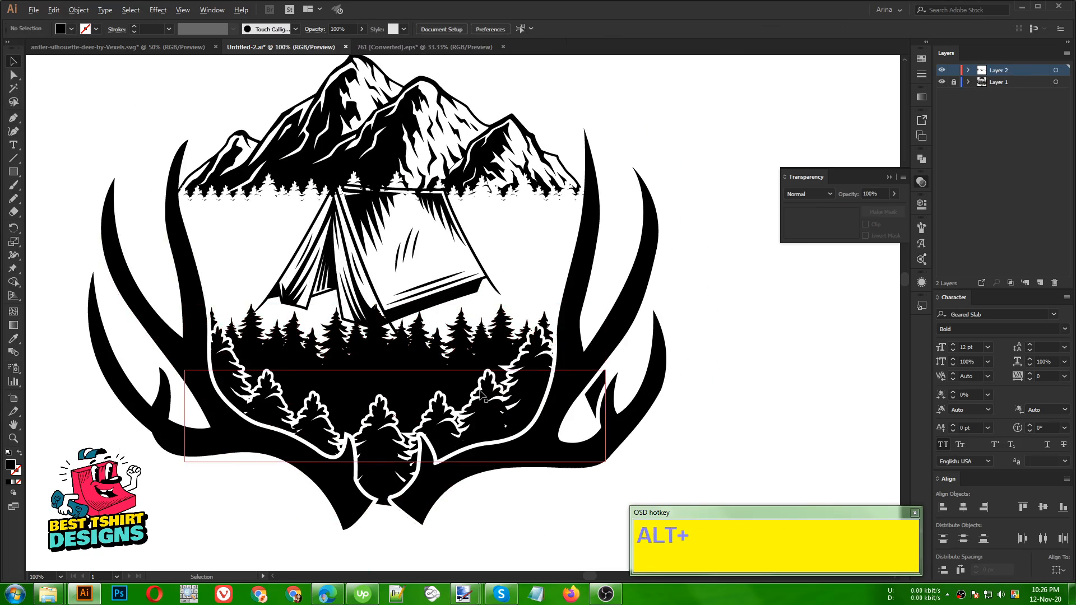
# Step: Create a 5 px offset path with mitered joins around the upper pine row and cut the offset outlines
pyautogui.scroll(-1, 593, 386)
pyautogui.moveTo(546, 376); pyautogui.dragTo(265, 438)
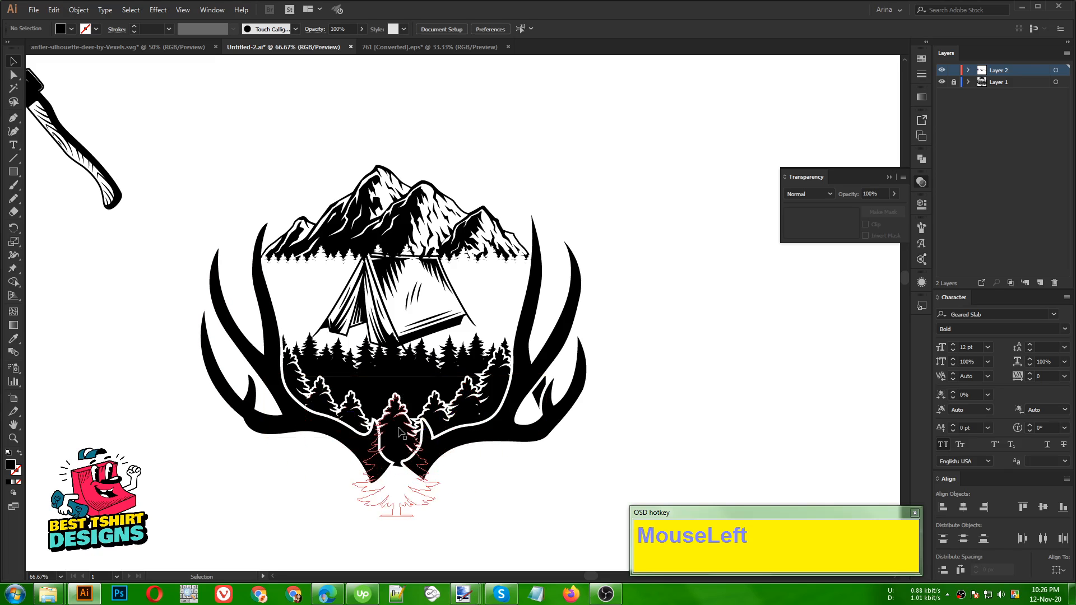
pyautogui.scroll(1, 376, 426)
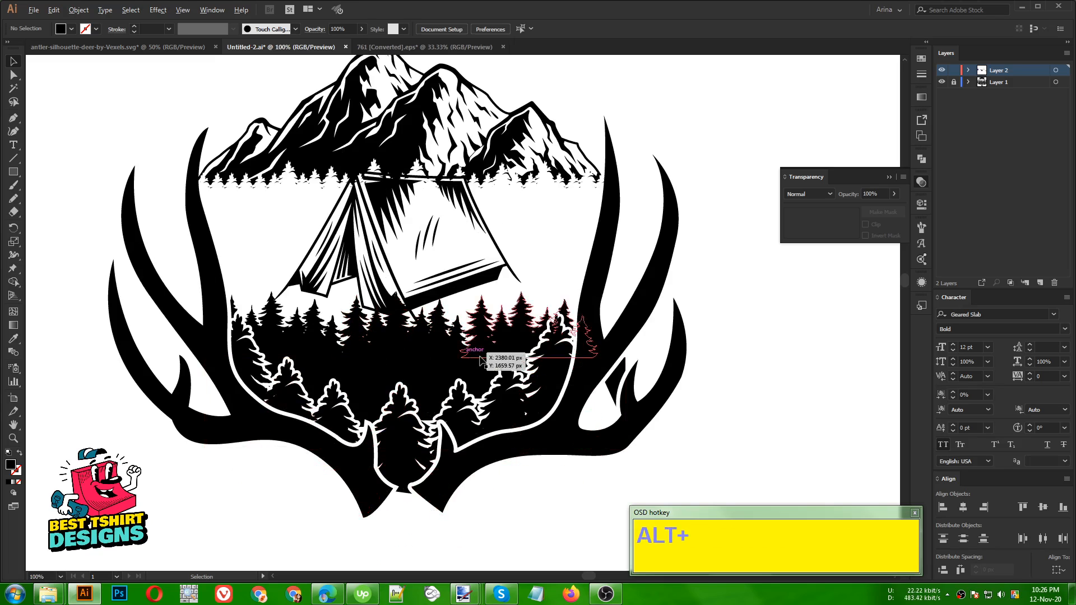
pyautogui.scroll(-1, 417, 351)
pyautogui.click(404, 341)
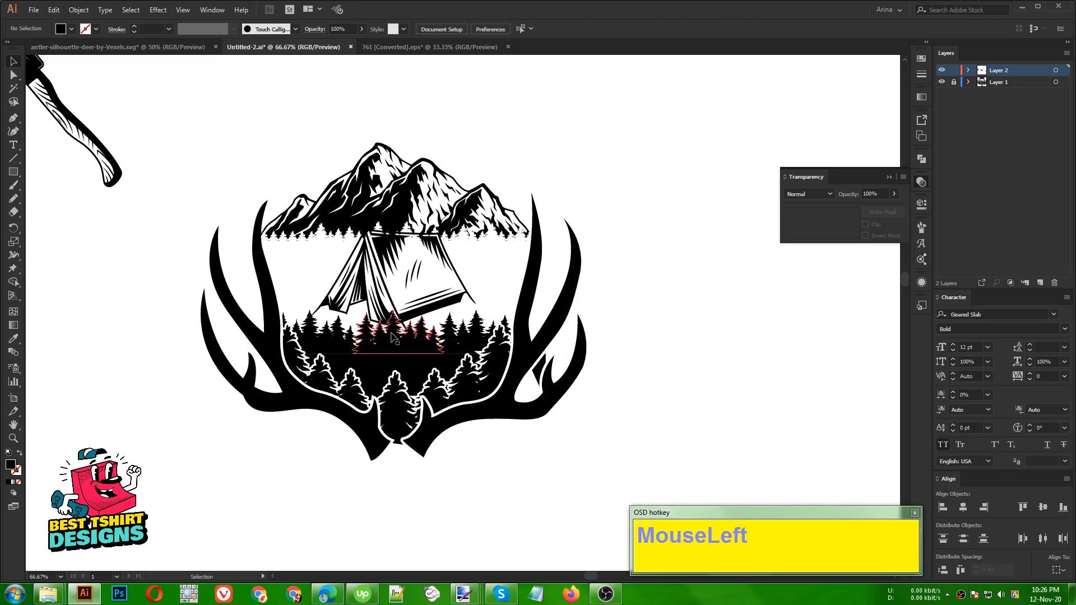
pyautogui.scroll(1, 399, 339)
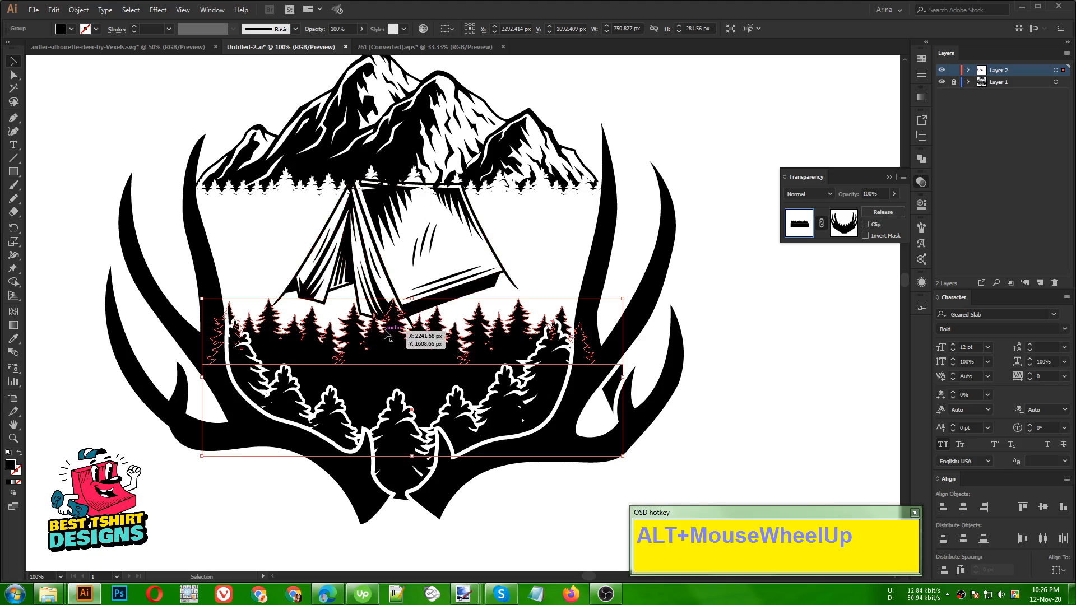
pyautogui.click(78, 10)
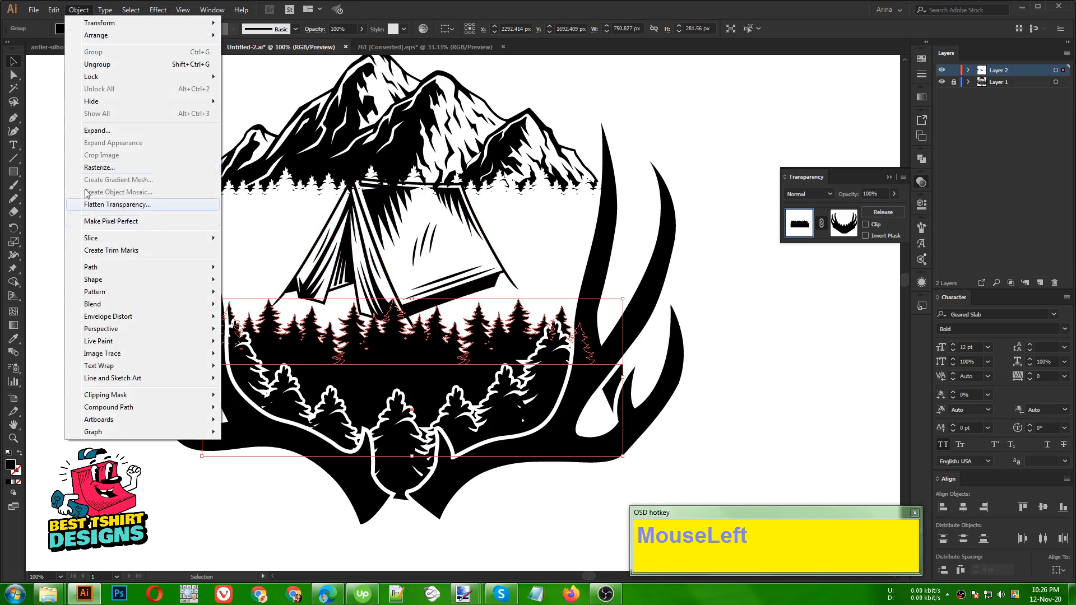
pyautogui.moveTo(101, 269)
pyautogui.click(250, 305)
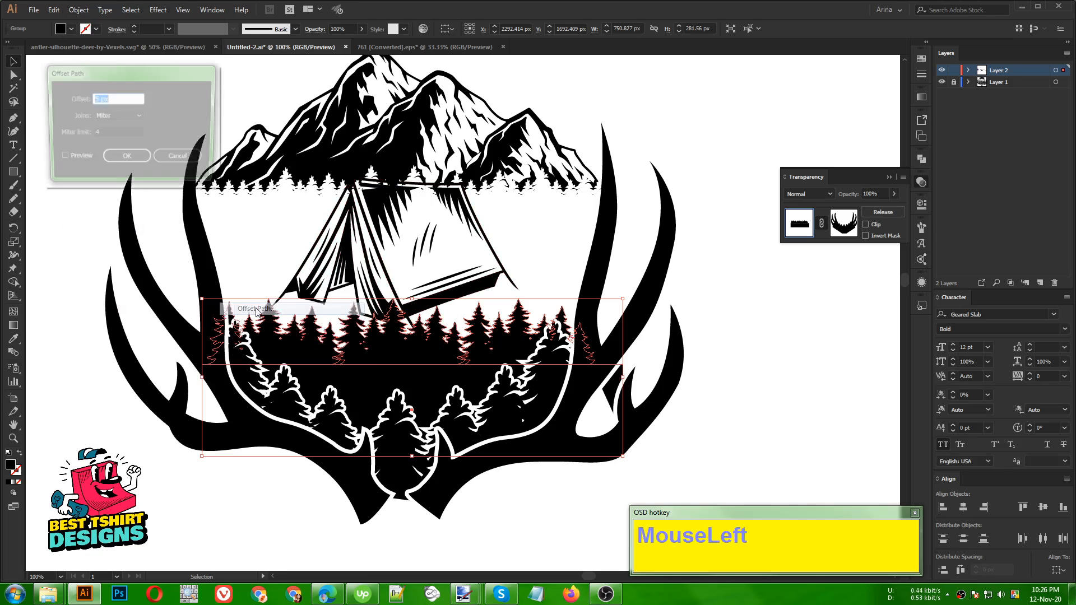
pyautogui.click(95, 161)
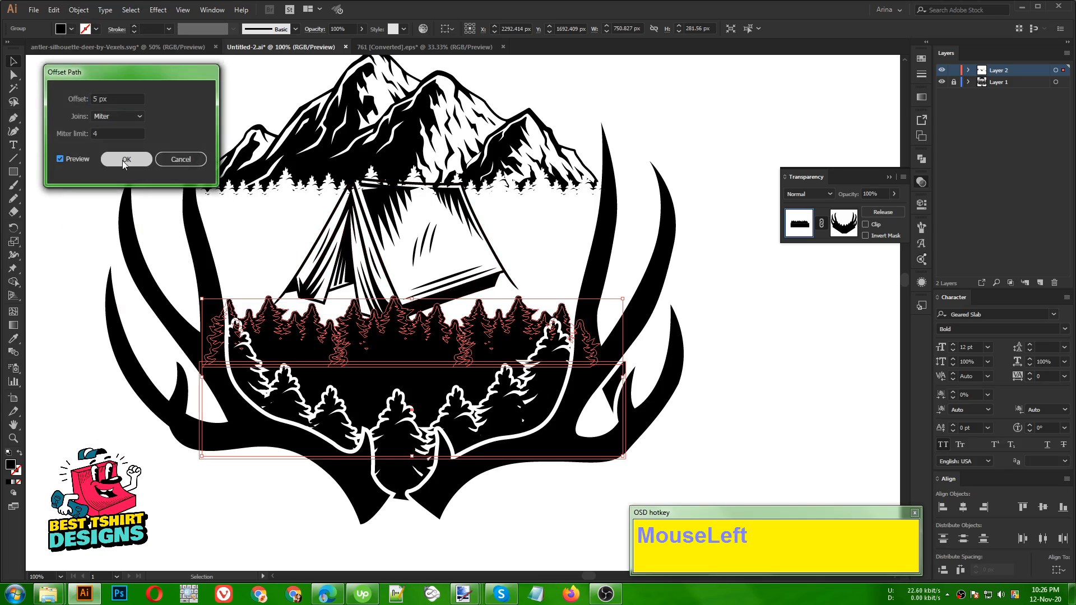
pyautogui.click(125, 160)
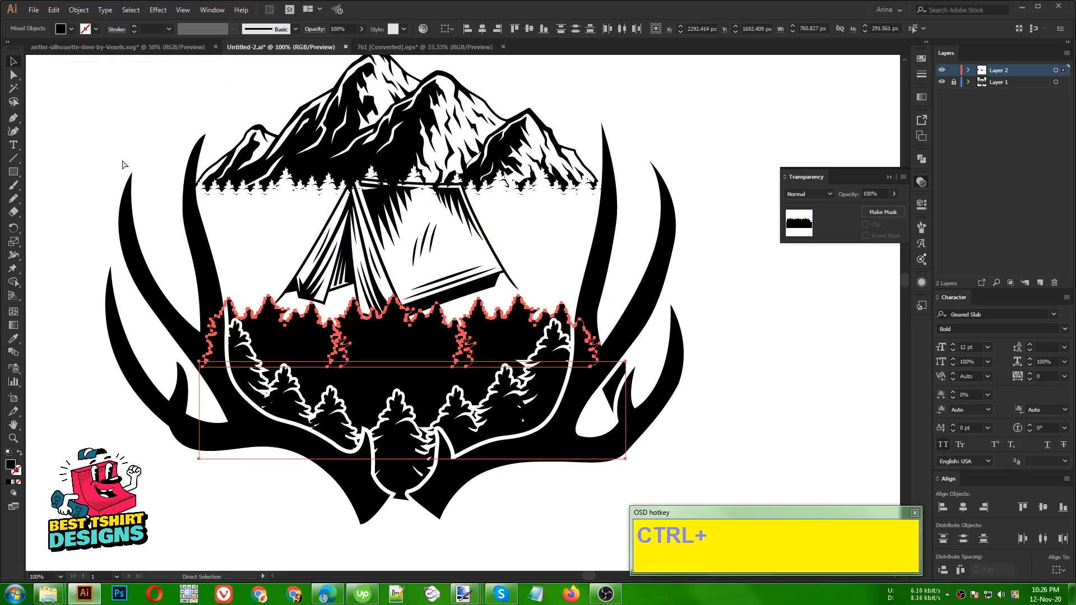
pyautogui.hotkey('ctrl', 'x')
# Step: Add an opacity mask without clipping to the tent, paste the cut pine outlines in place inside it, and return to the artwork
pyautogui.click(436, 297)
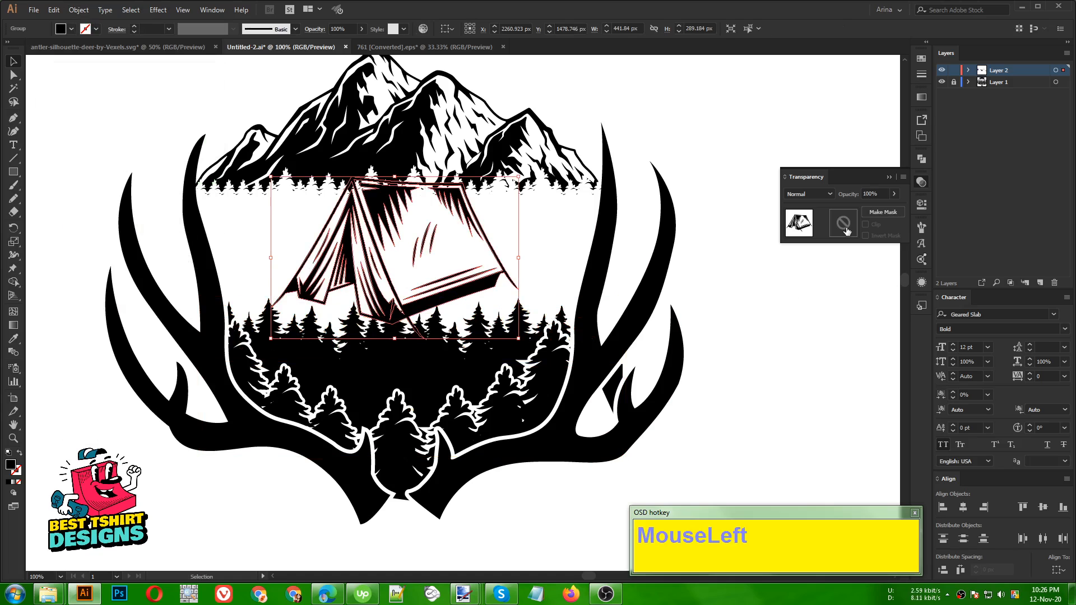
pyautogui.click(878, 212)
pyautogui.click(866, 225)
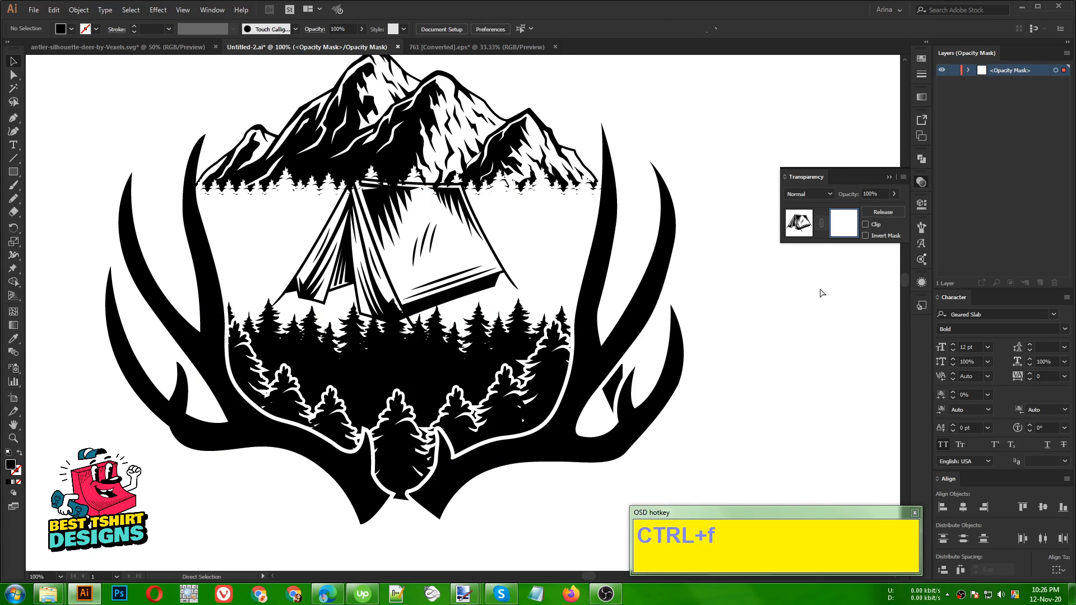
pyautogui.hotkey('ctrl', 'f')
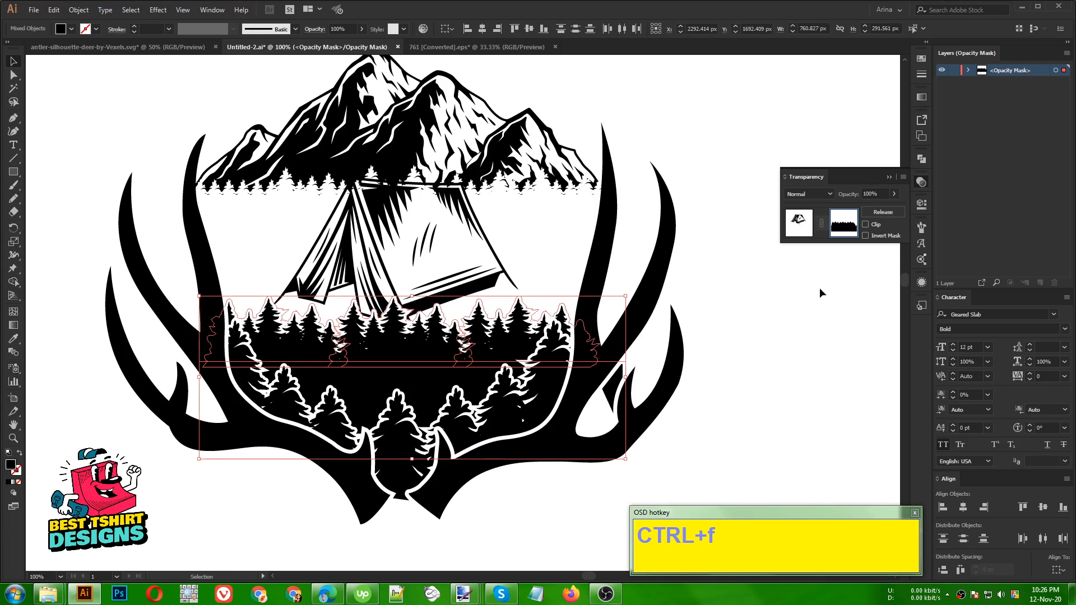
pyautogui.click(819, 289)
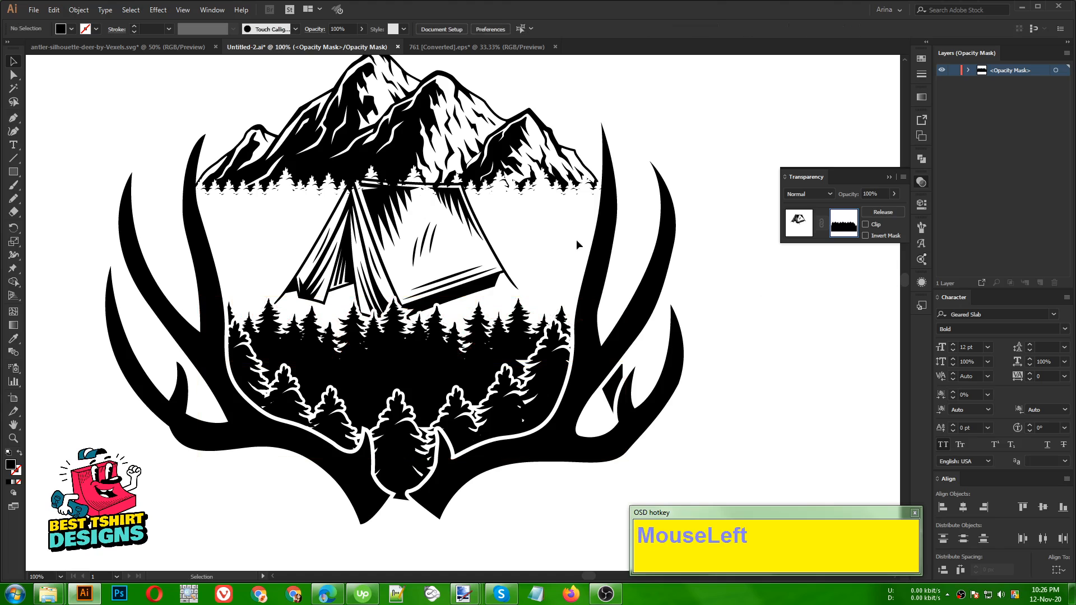
pyautogui.click(801, 231)
pyautogui.click(718, 318)
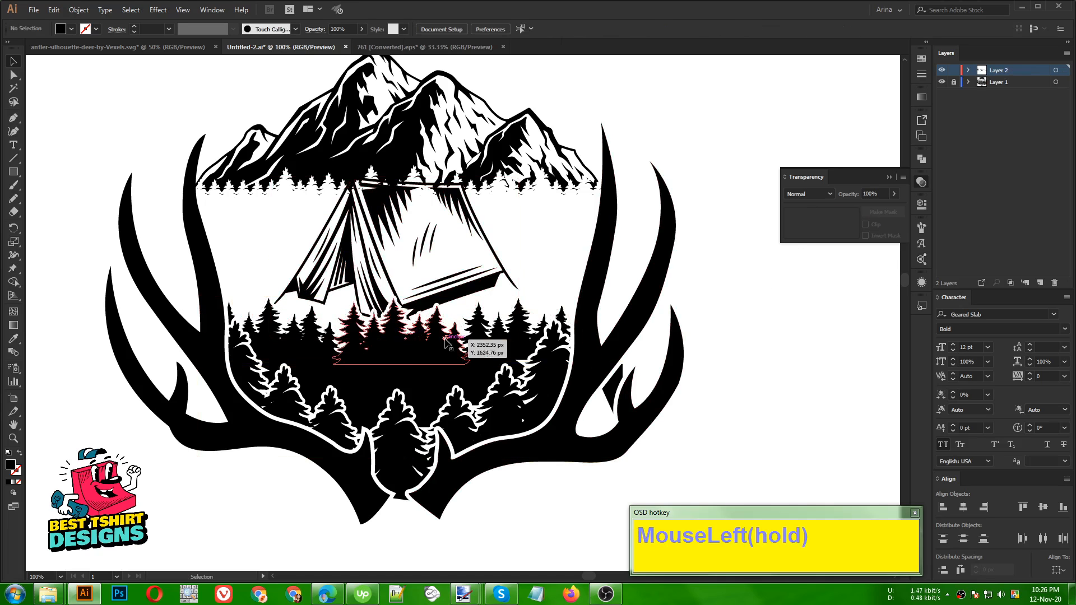
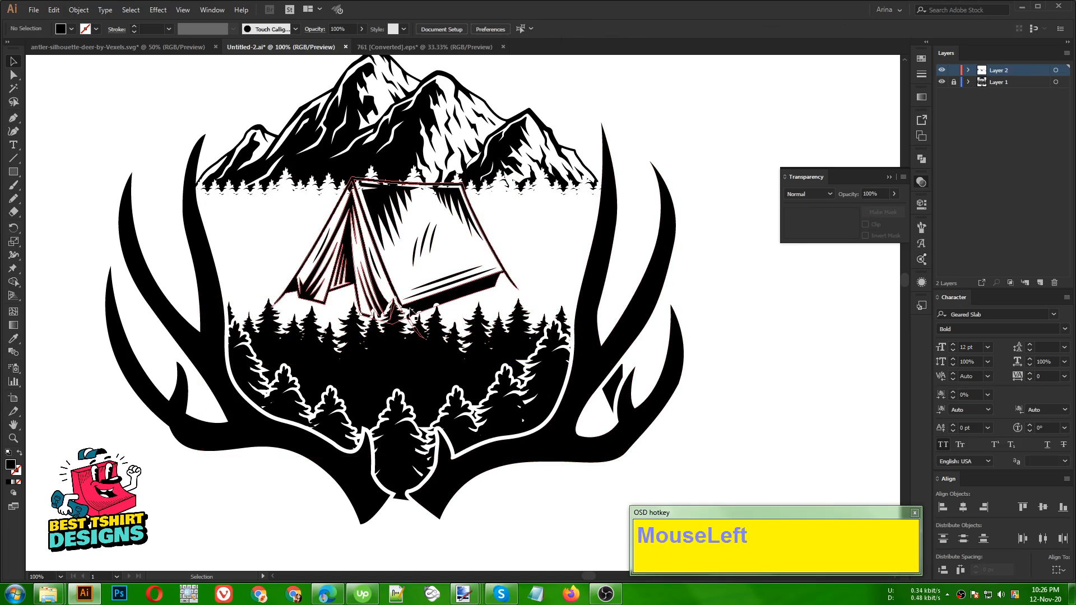
# Step: Enlarge the tent slightly to about 450 by 295 px, keeping its base in place among the pines
pyautogui.scroll(-1, 375, 294)
pyautogui.click(754, 291)
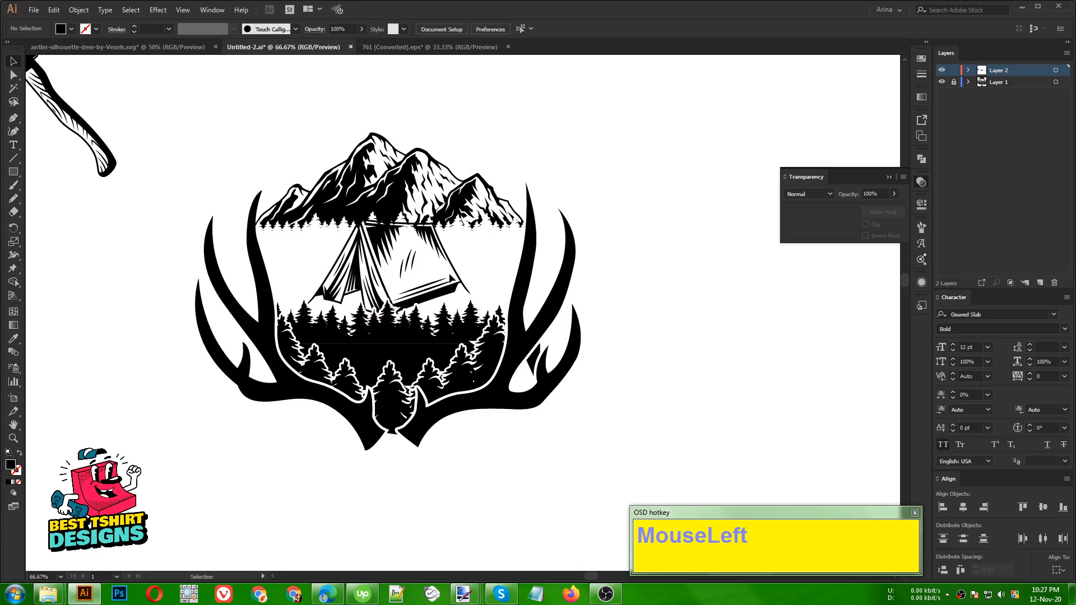
pyautogui.click(386, 242)
pyautogui.scroll(1, 381, 249)
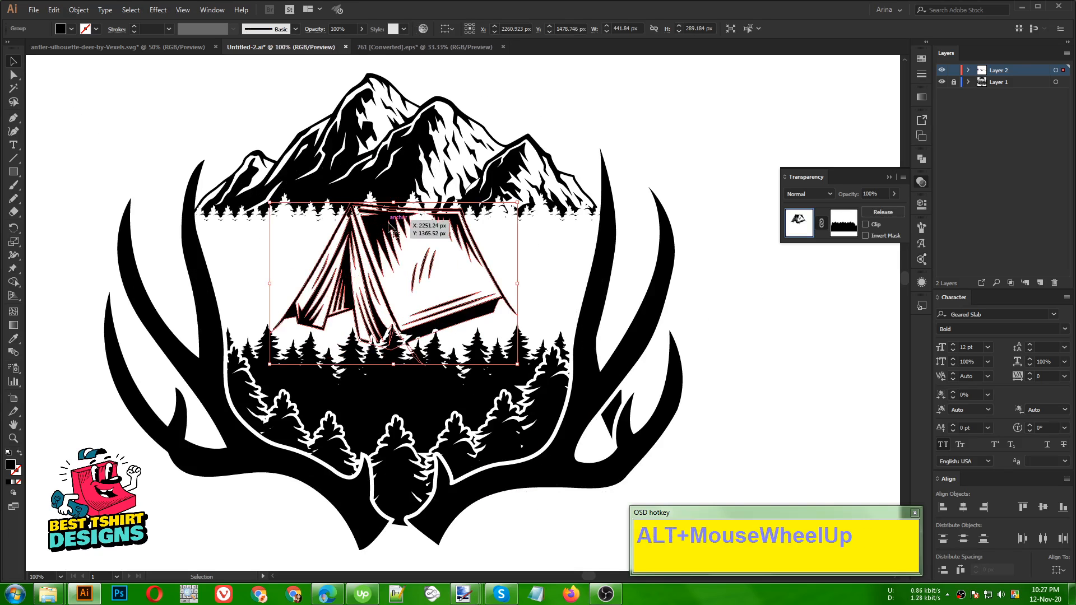
pyautogui.moveTo(393, 202); pyautogui.dragTo(393, 200)
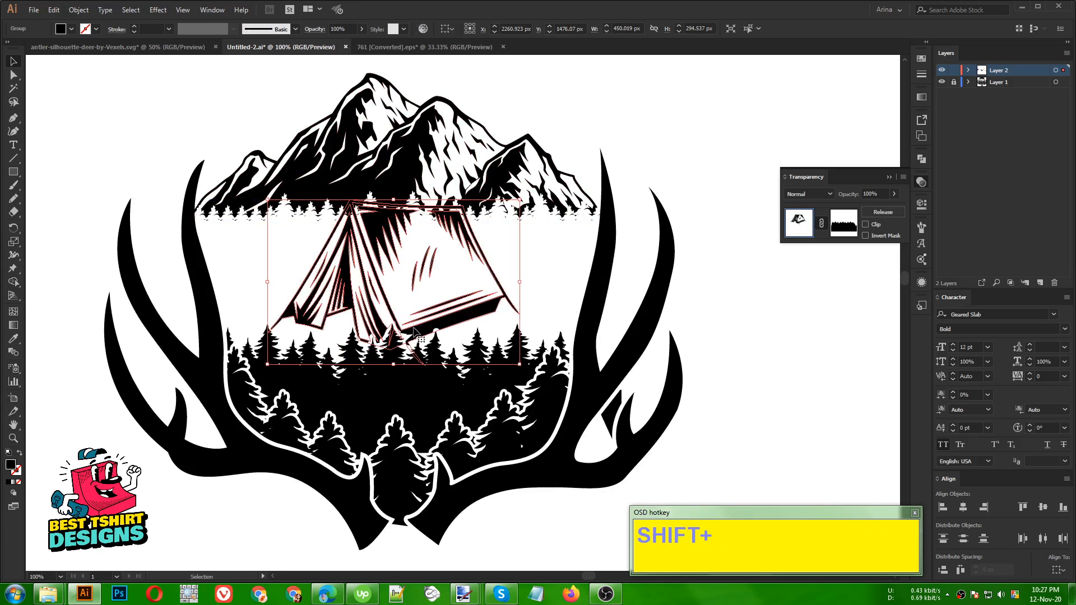
# Step: Create a 10 px offset path with mitered joins around the tent and cut the offset shapes
pyautogui.click(79, 10)
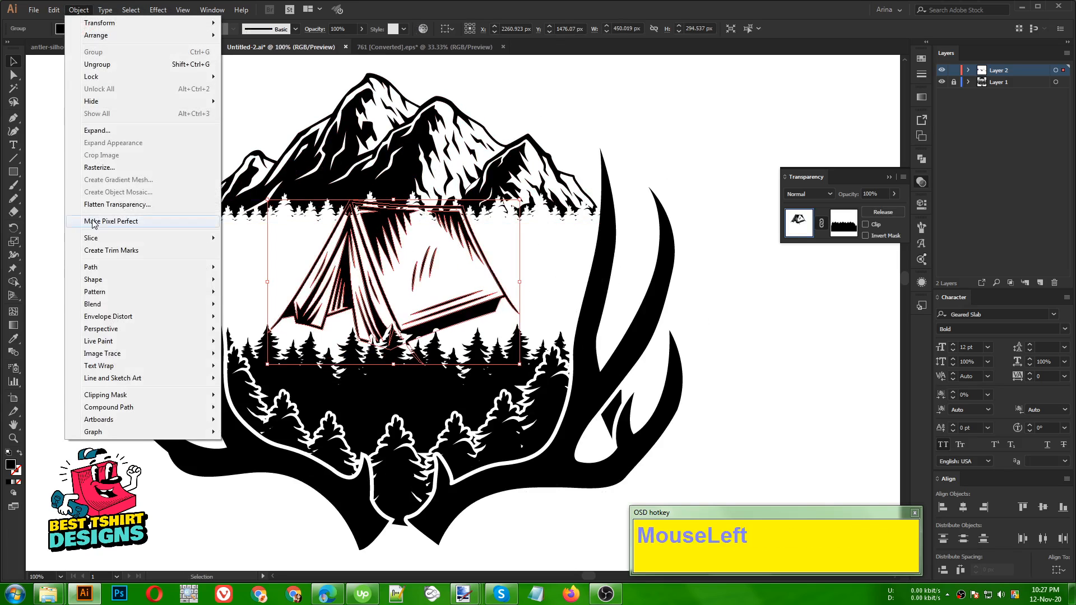
pyautogui.moveTo(92, 267)
pyautogui.click(282, 314)
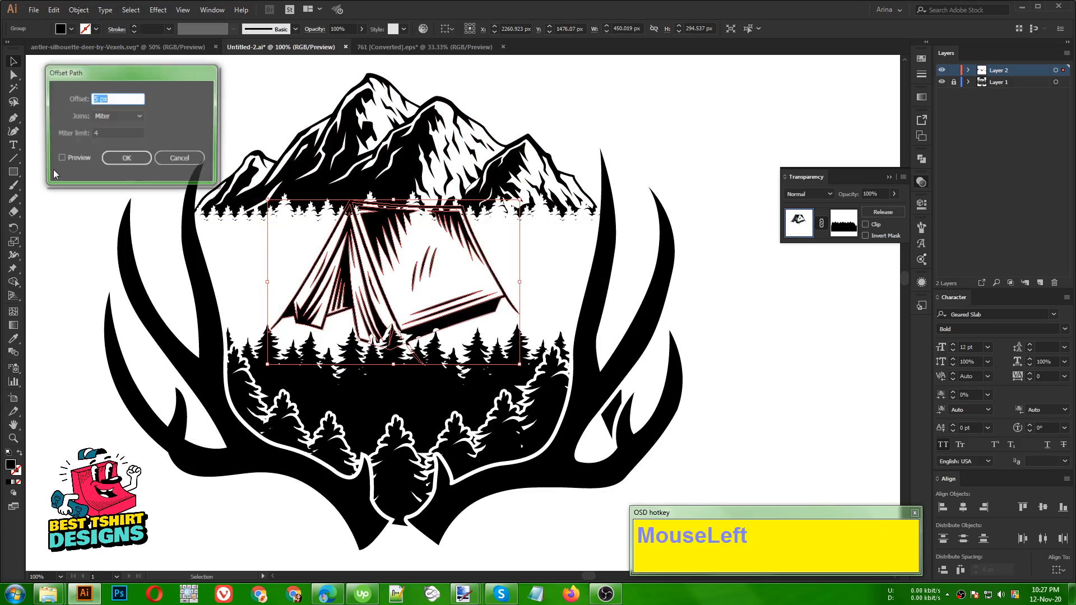
pyautogui.click(65, 158)
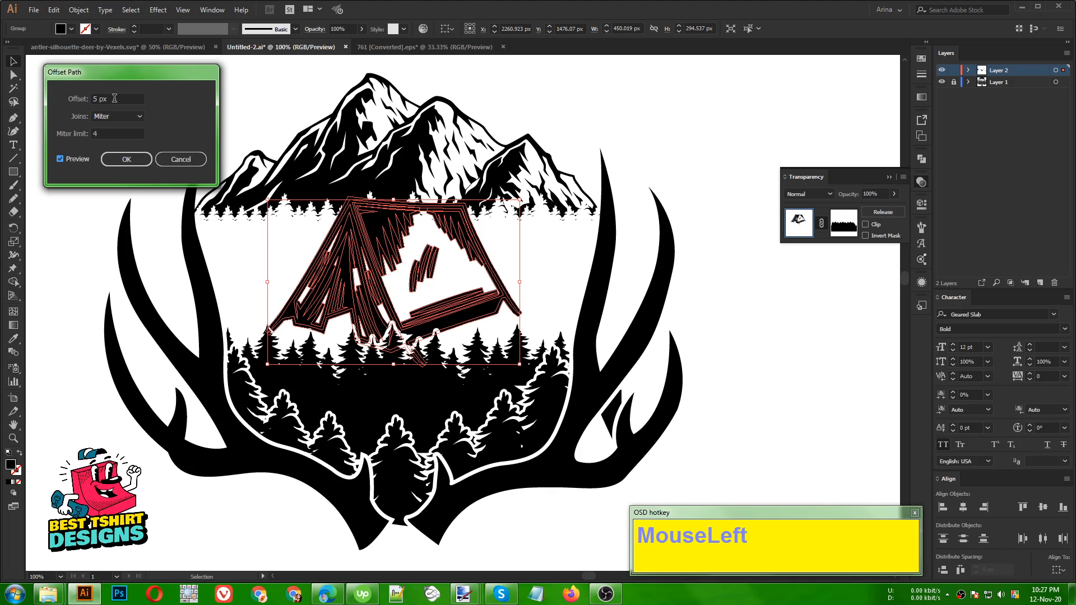
pyautogui.scroll(1, 115, 98)
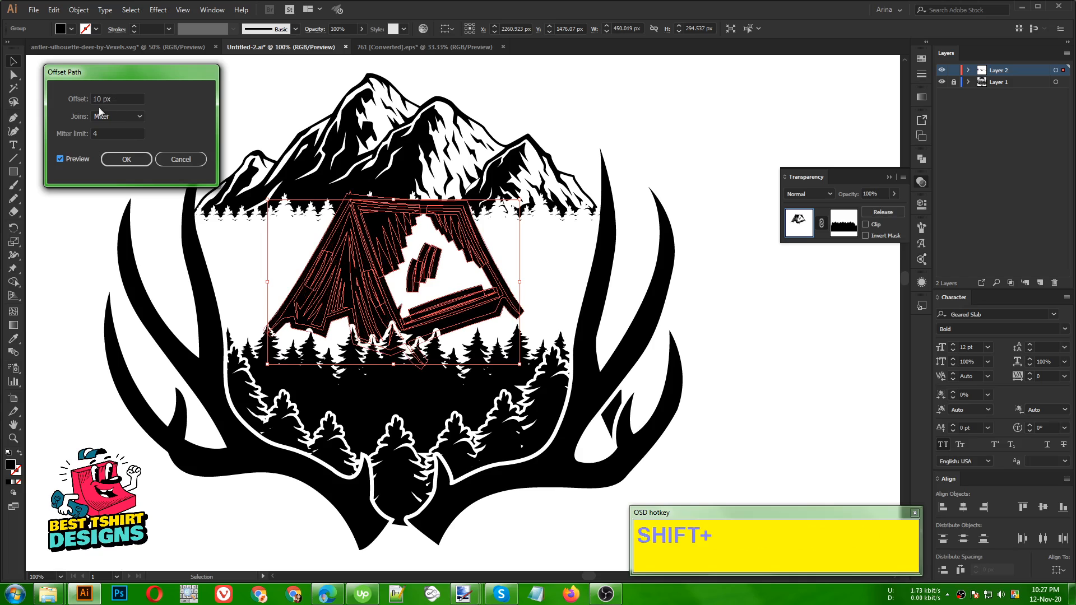
pyautogui.click(126, 160)
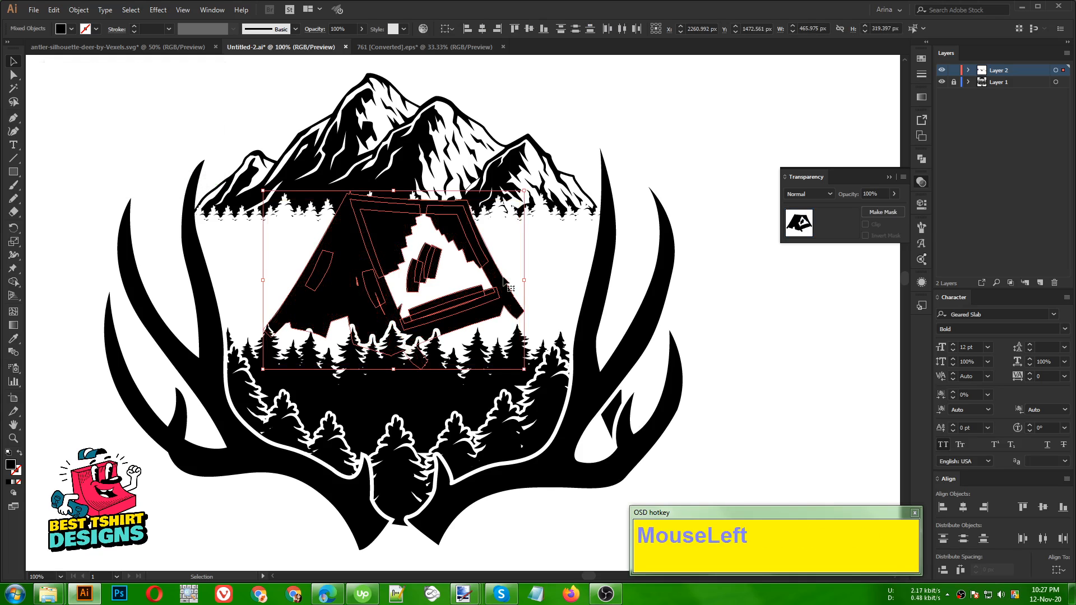
pyautogui.hotkey('ctrl', 'x')
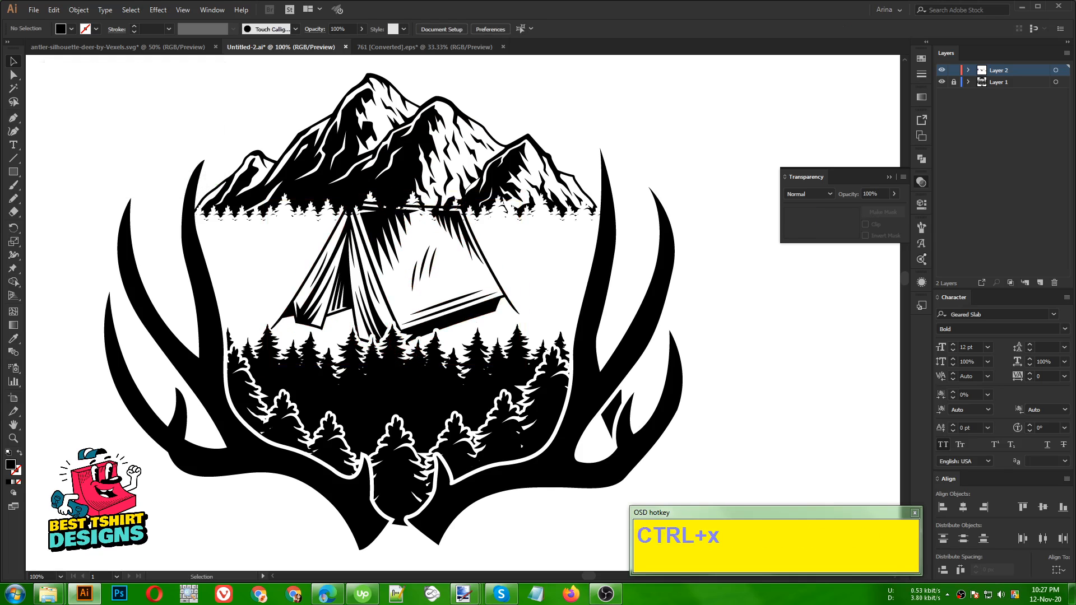
# Step: Select the mountain group and open its opacity mask for editing
pyautogui.click(437, 180)
pyautogui.click(413, 169)
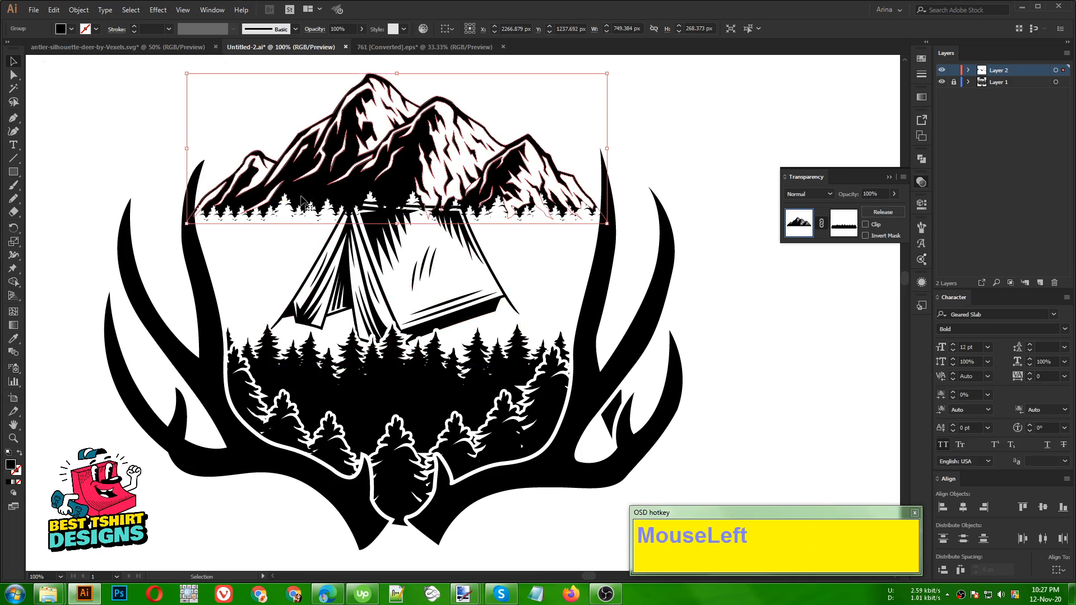
pyautogui.click(843, 224)
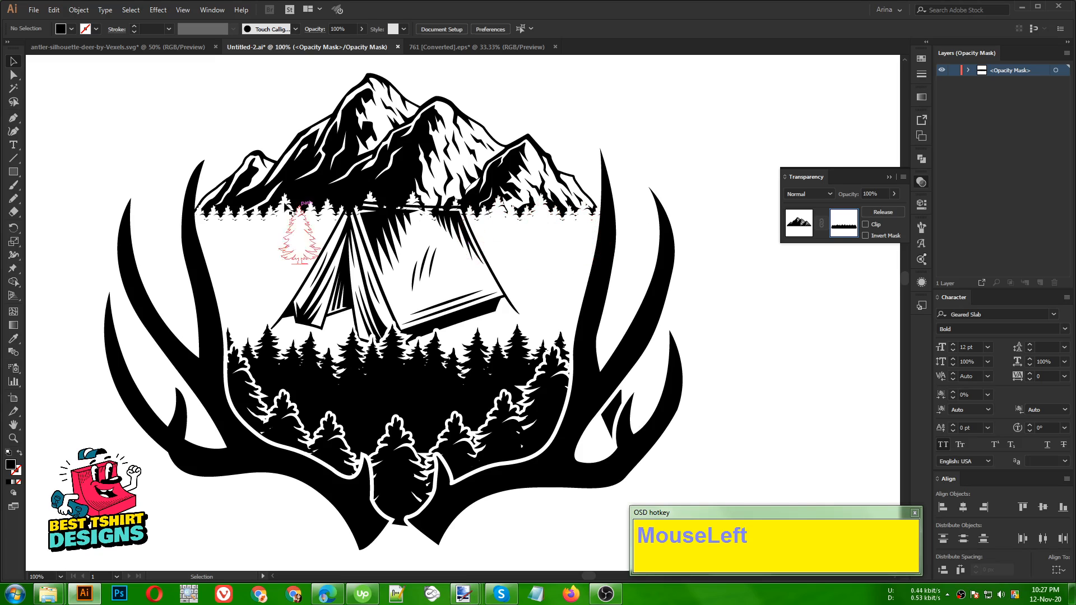
# Step: Try pasting the cut tent offset shapes in place inside the mountains' opacity mask
pyautogui.press('ctrl')
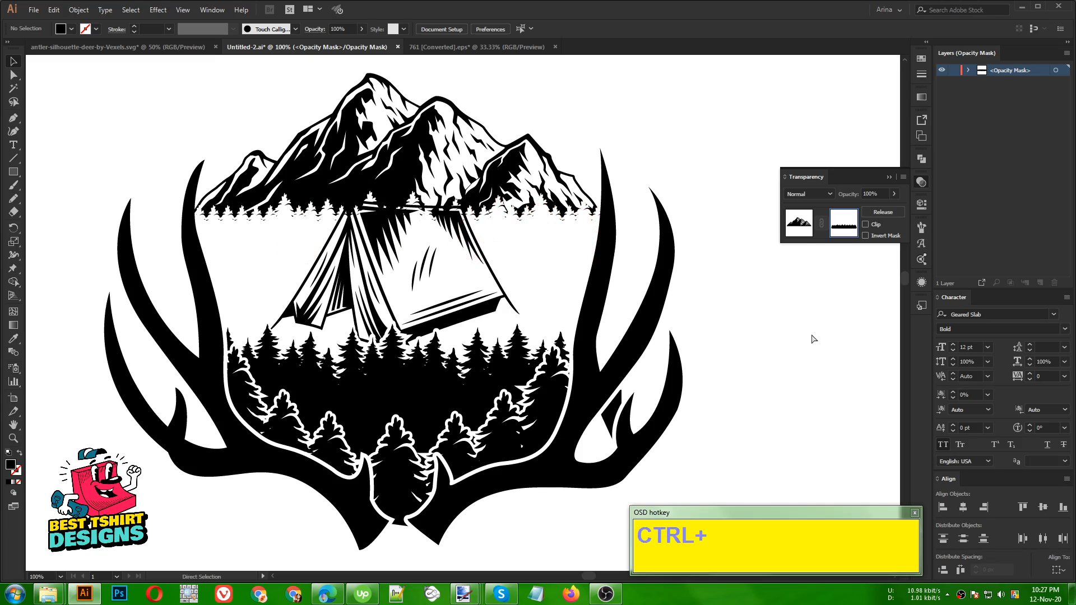
pyautogui.hotkey('ctrl', 'f')
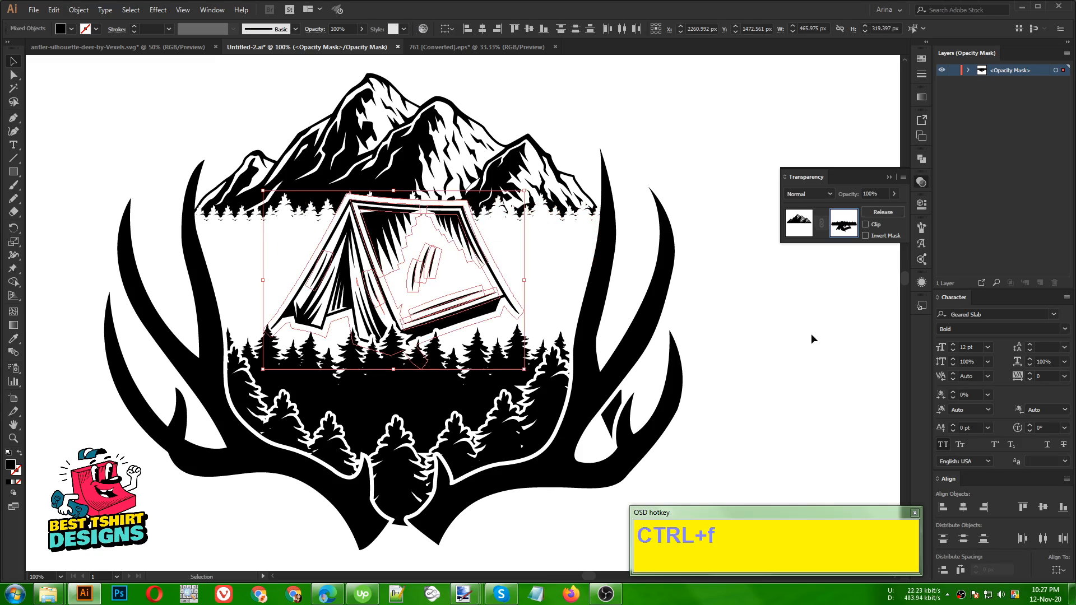
pyautogui.click(811, 334)
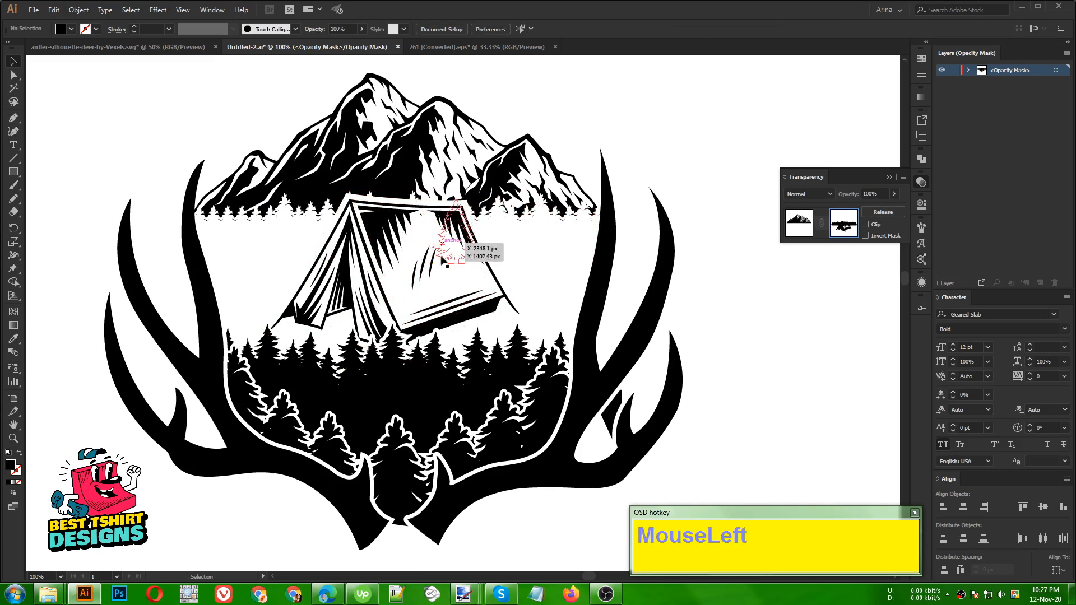
# Step: Select and examine the separate offset shapes around the tent's roof, edges and lower stripes in the mask
pyautogui.scroll(2, 446, 253)
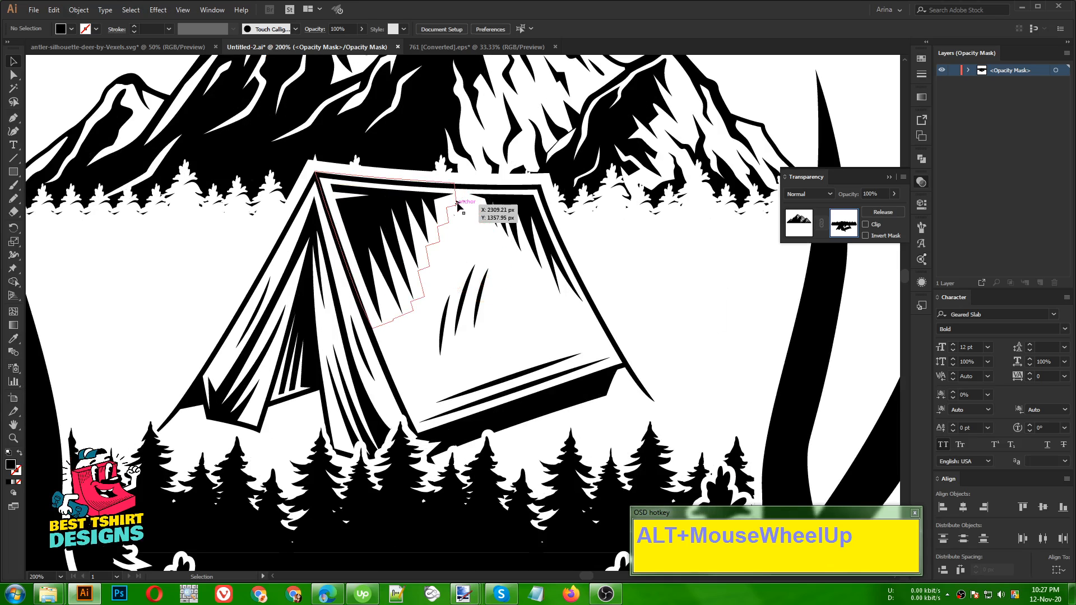
pyautogui.click(455, 205)
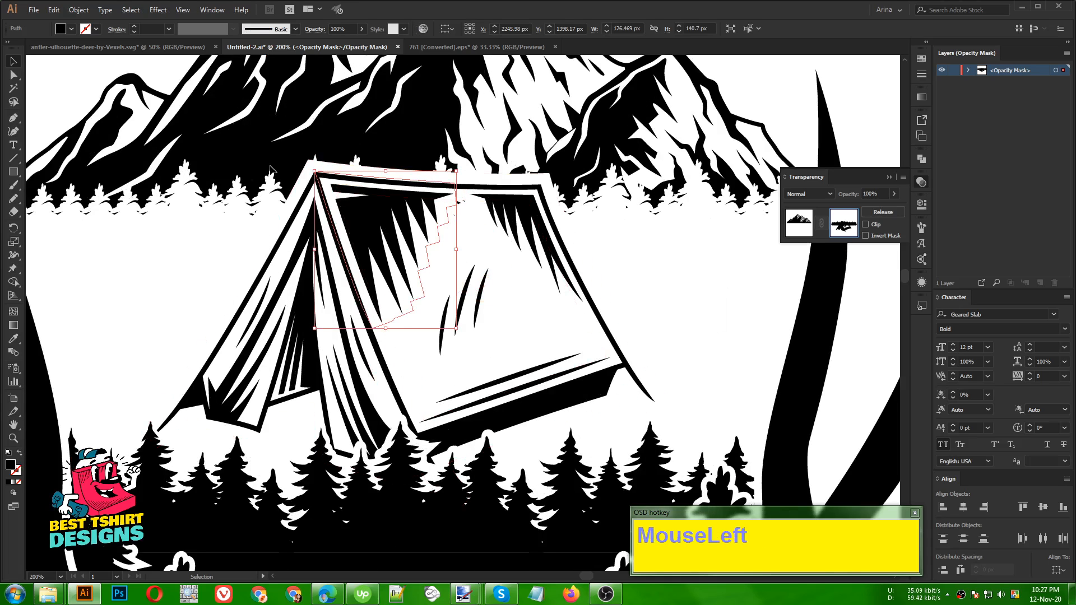
pyautogui.keyDown('alt'); pyautogui.scroll(-1, 397, 227); pyautogui.keyUp('alt')
pyautogui.moveTo(193, 147); pyautogui.dragTo(476, 231)
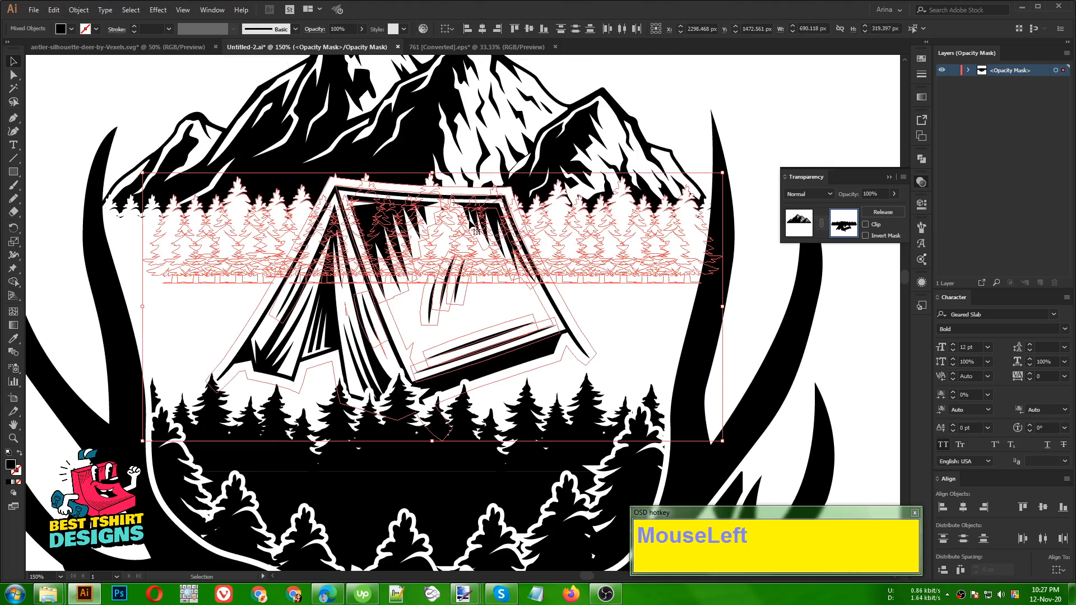
pyautogui.click(609, 306)
pyautogui.keyDown('alt'); pyautogui.scroll(1, 460, 227); pyautogui.keyUp('alt')
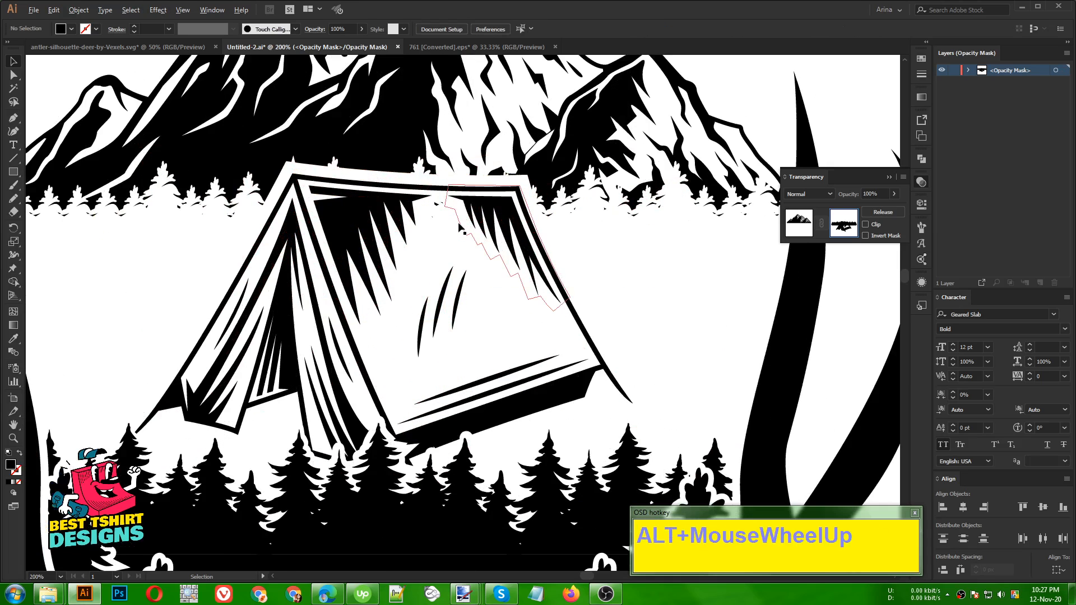
pyautogui.click(451, 207)
pyautogui.keyDown('shift'); pyautogui.click(443, 200); pyautogui.keyUp('shift')
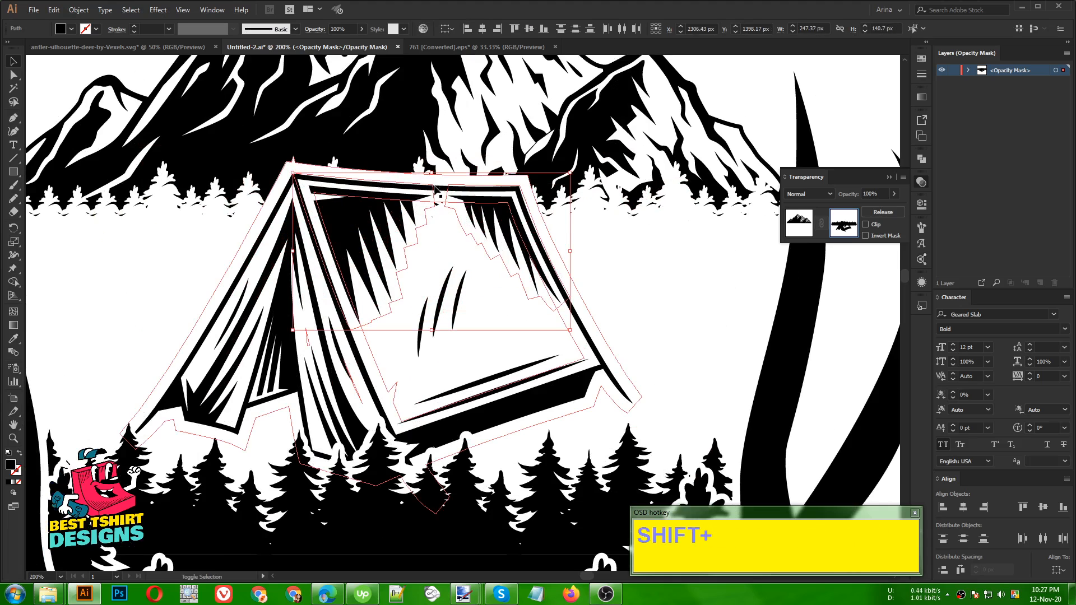
pyautogui.keyDown('shift'); pyautogui.click(477, 371); pyautogui.keyUp('shift')
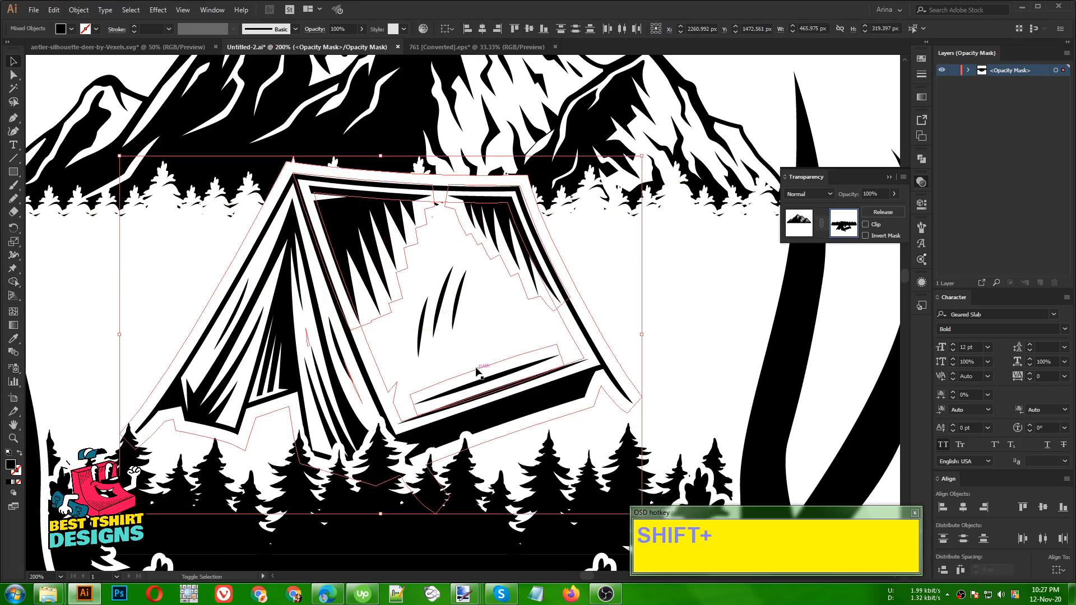
# Step: Deselect the tent offset shapes and undo pasting them into the mountains' opacity mask
pyautogui.click(662, 316)
pyautogui.keyDown('alt'); pyautogui.scroll(-2, 399, 298); pyautogui.keyUp('alt')
pyautogui.hotkey('ctrl', 'z')
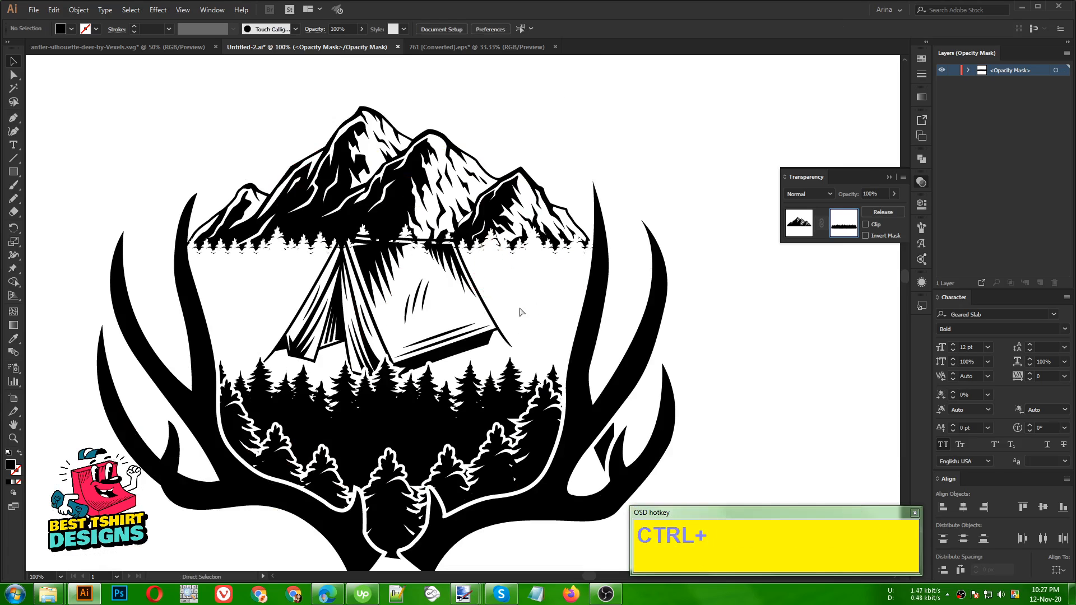
# Step: Paste the tent offset shapes in place inside the mountains' opacity mask and merge them into one solid silhouette with Pathfinder
pyautogui.hotkey('ctrl', 'f')
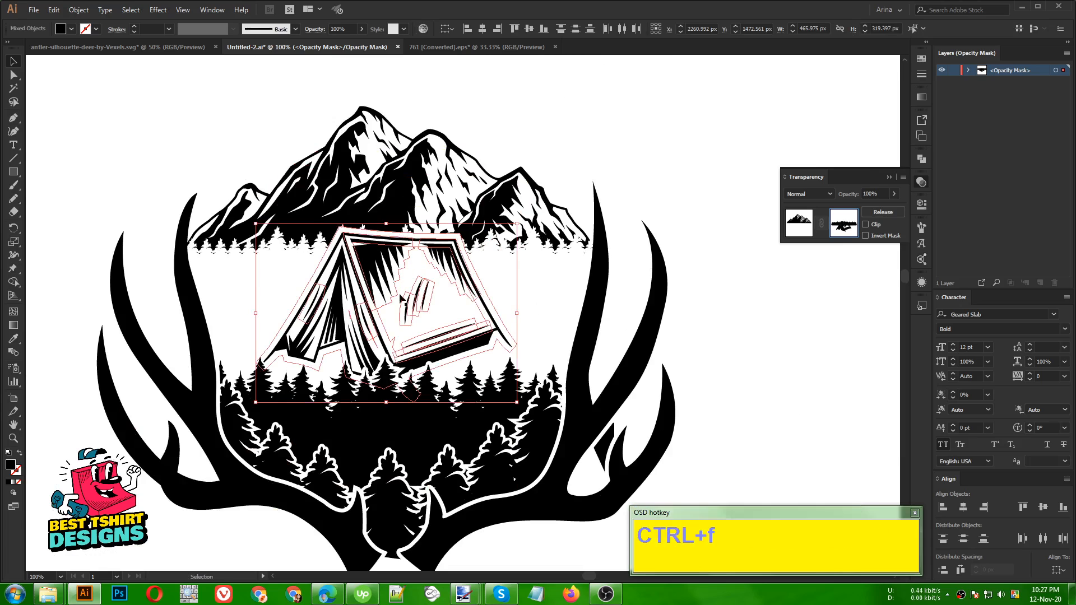
pyautogui.click(920, 160)
pyautogui.click(834, 210)
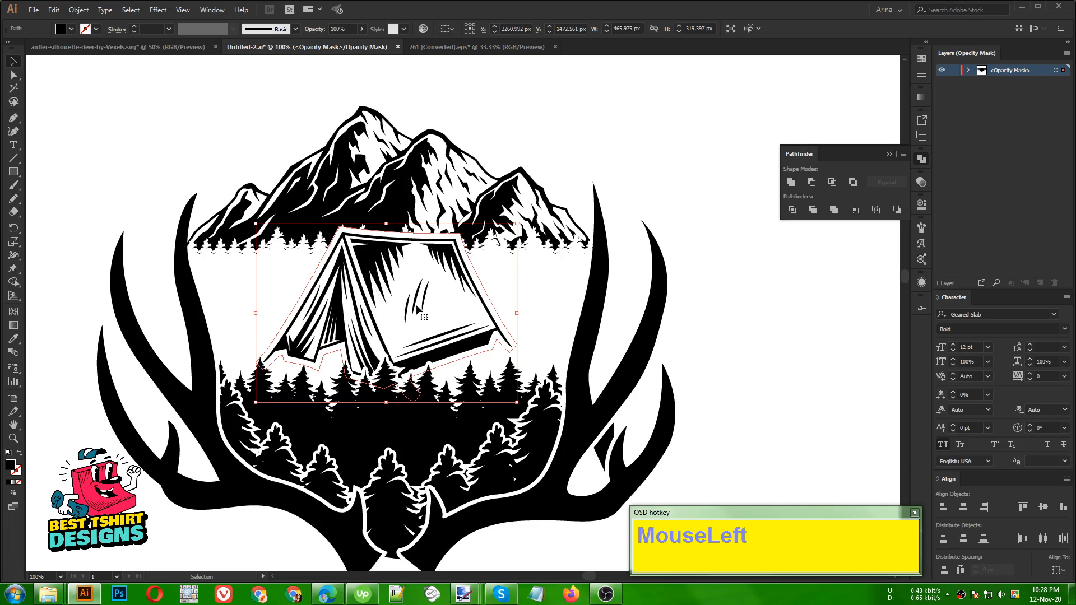
pyautogui.click(619, 328)
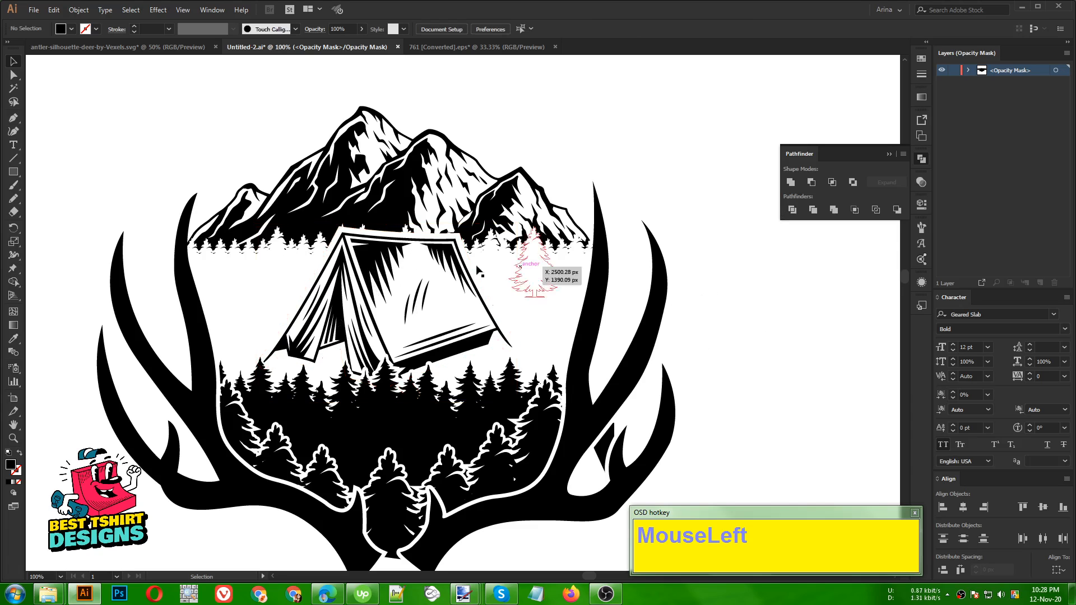
# Step: Leave opacity mask editing, return to the main artwork and deselect the mountains
pyautogui.click(921, 183)
pyautogui.click(800, 222)
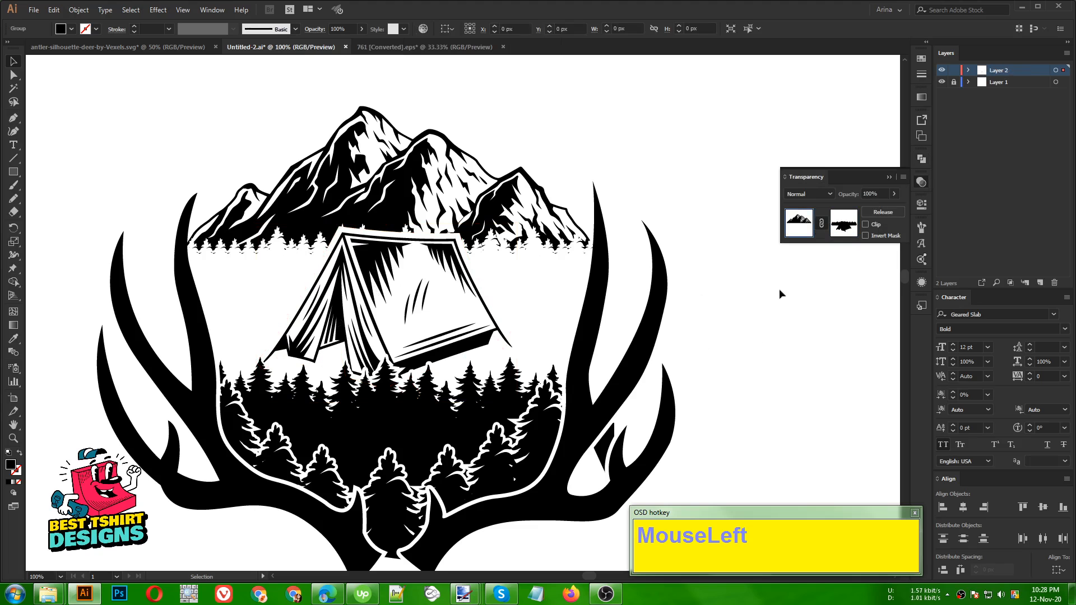
pyautogui.click(761, 330)
pyautogui.scroll(-1, 394, 317)
pyautogui.click(478, 305)
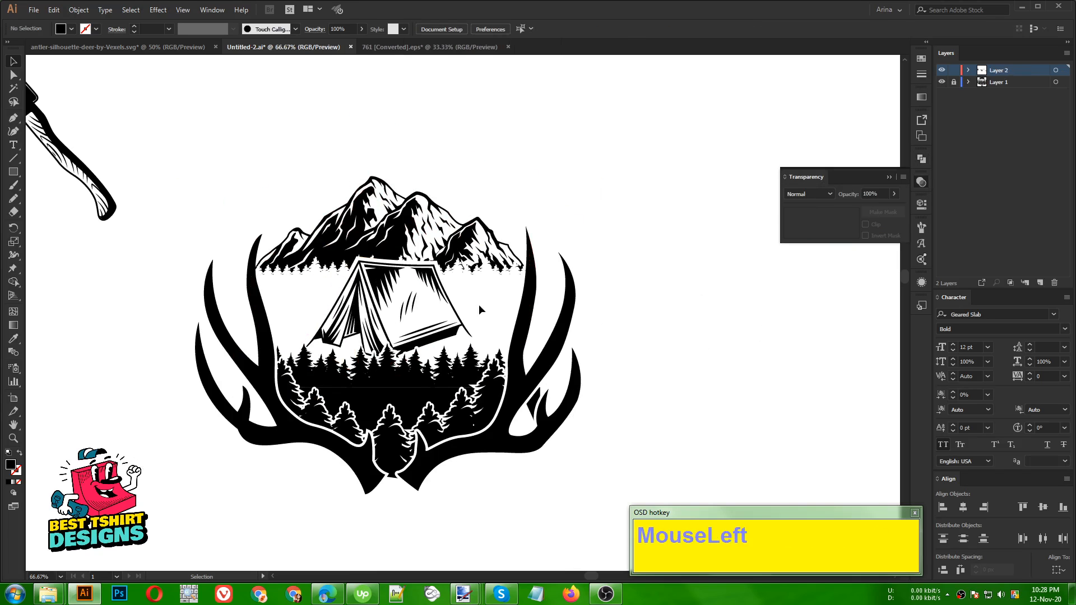
pyautogui.scroll(1, 398, 372)
pyautogui.scroll(-1, 368, 318)
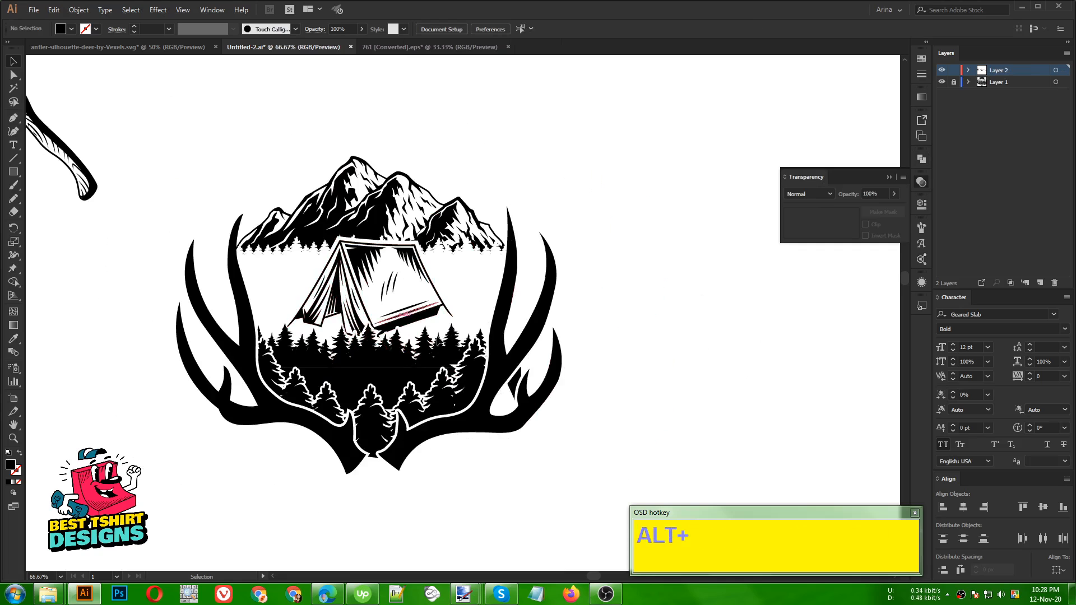
pyautogui.click(621, 382)
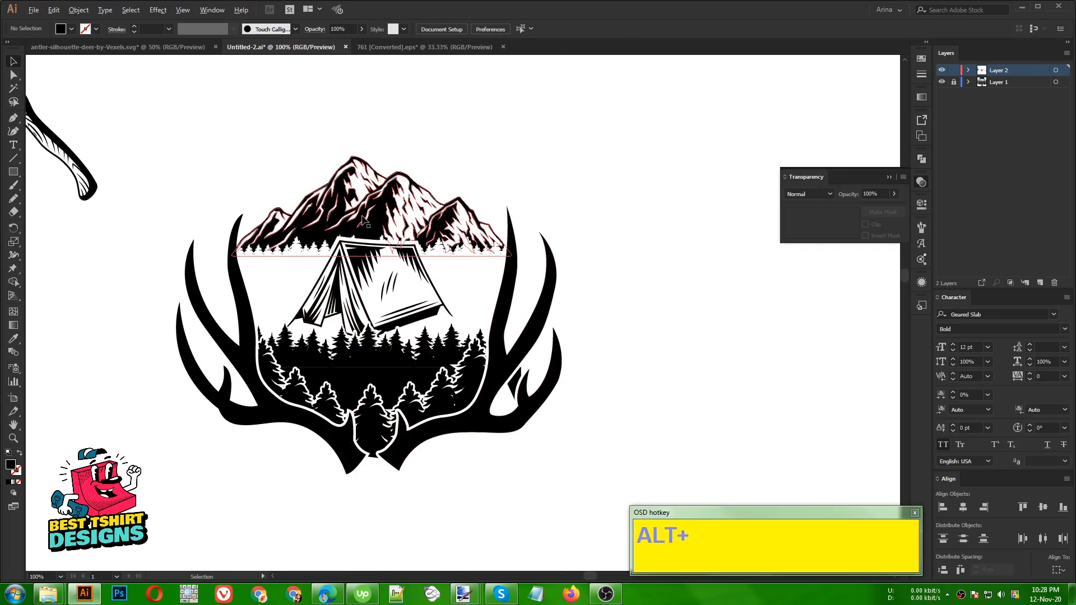
pyautogui.scroll(1, 361, 216)
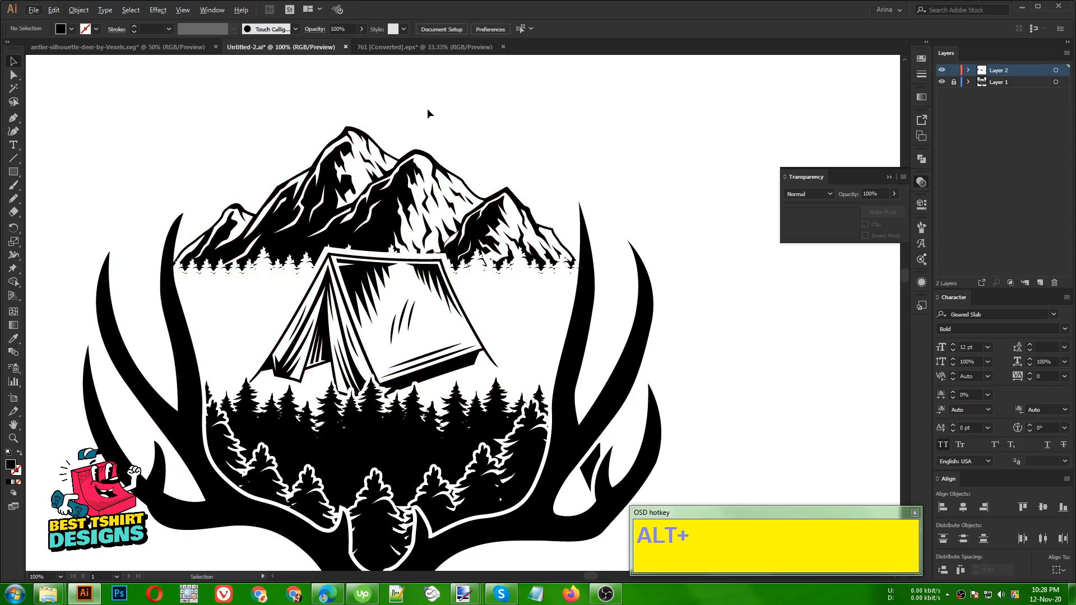
# Step: Copy the large pine tree from 761 [Converted].eps, paste it into the Untitled-2.ai design and fill it black
pyautogui.click(437, 48)
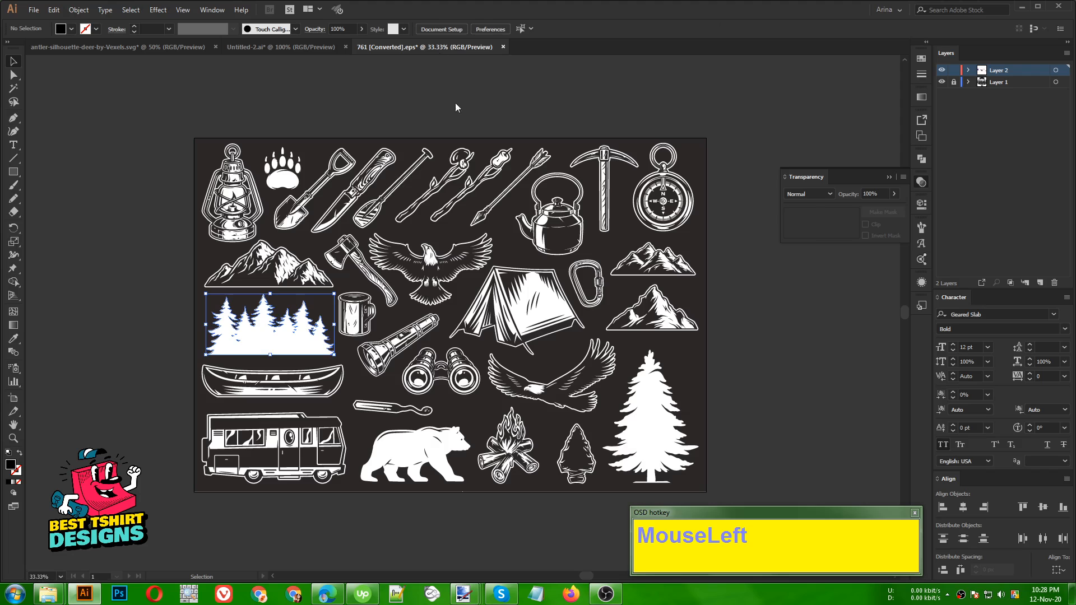
pyautogui.click(657, 398)
pyautogui.hotkey('ctrl', 'c')
pyautogui.hotkey('ctrl', 'Tab')
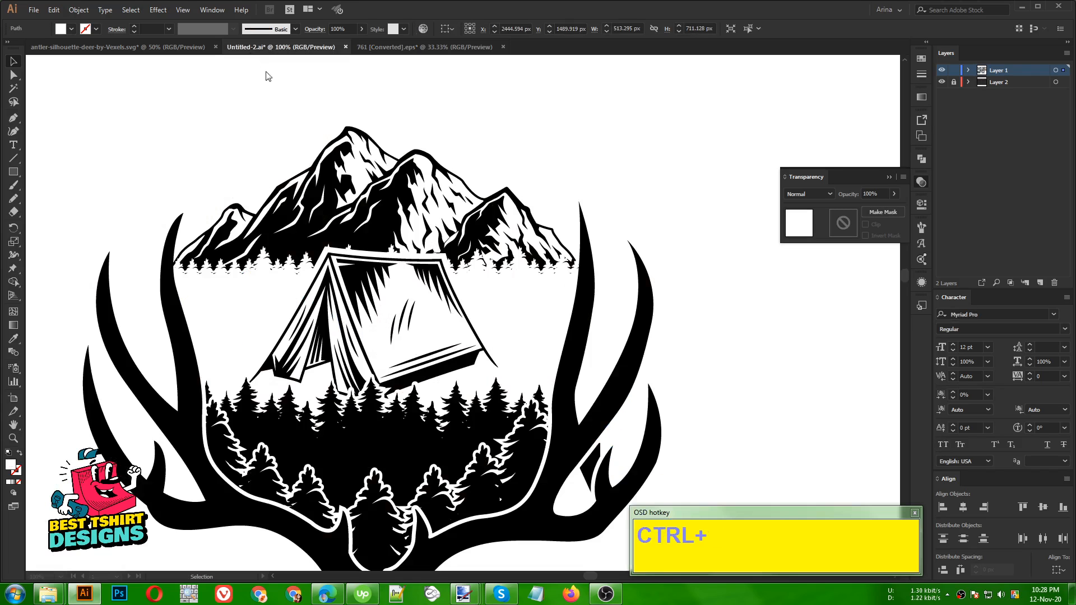
pyautogui.hotkey('ctrl', 'v')
pyautogui.click(61, 29)
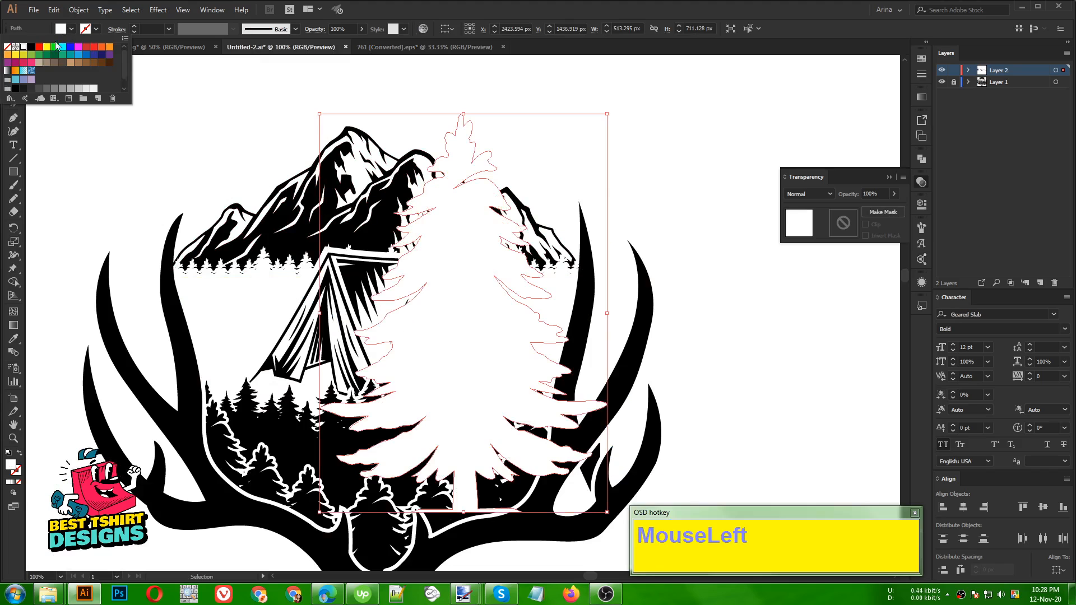
pyautogui.click(32, 47)
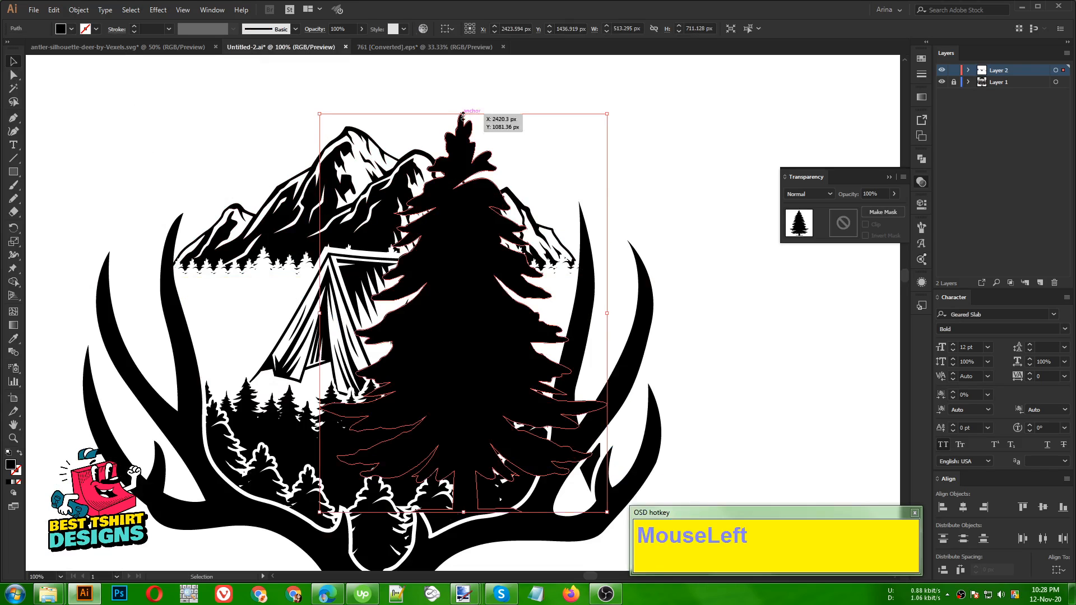
# Step: Shrink the pine beside the tent's right edge, duplicate it to the right and scale the copy to about 64 by 88 px
pyautogui.moveTo(462, 115); pyautogui.dragTo(488, 259)
pyautogui.moveTo(492, 307); pyautogui.dragTo(494, 283)
pyautogui.scroll(1, 516, 288)
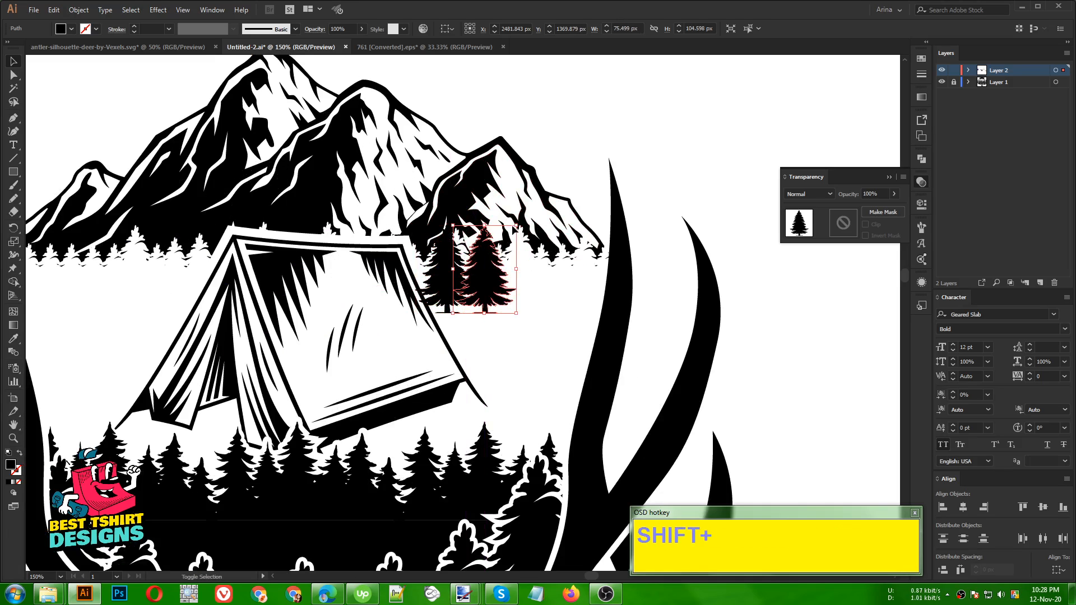
pyautogui.moveTo(516, 225); pyautogui.dragTo(505, 241)
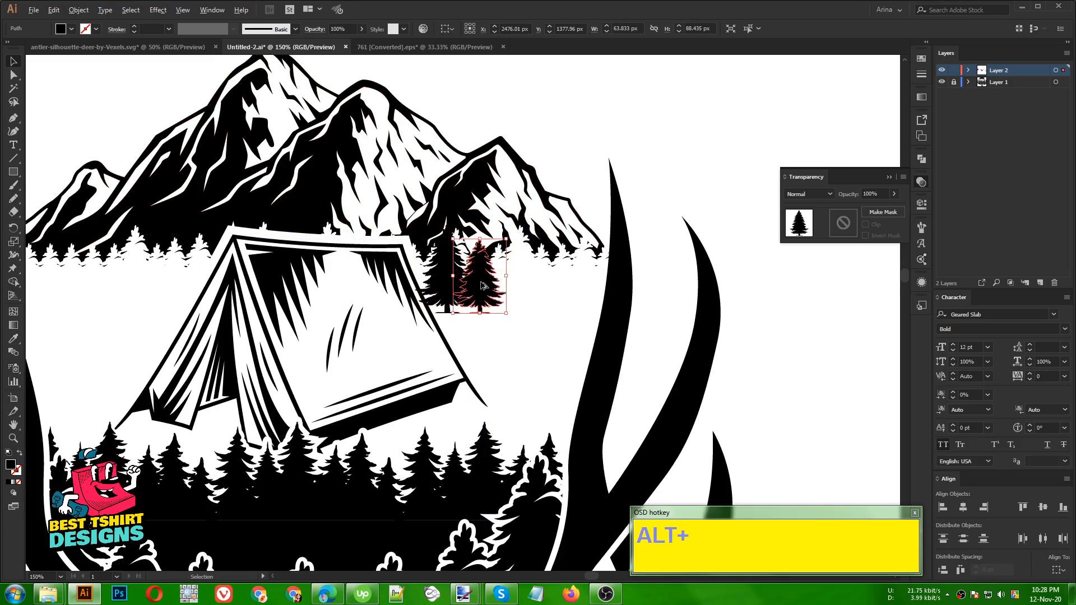
# Step: Extend the pine row below the mountains to the right antler with more duplicates in varied sizes, the last about 62 by 86 px
pyautogui.moveTo(496, 279); pyautogui.dragTo(543, 283)
pyautogui.moveTo(567, 229); pyautogui.dragTo(553, 251)
pyautogui.moveTo(530, 287); pyautogui.dragTo(579, 242)
pyautogui.moveTo(557, 287); pyautogui.dragTo(583, 287)
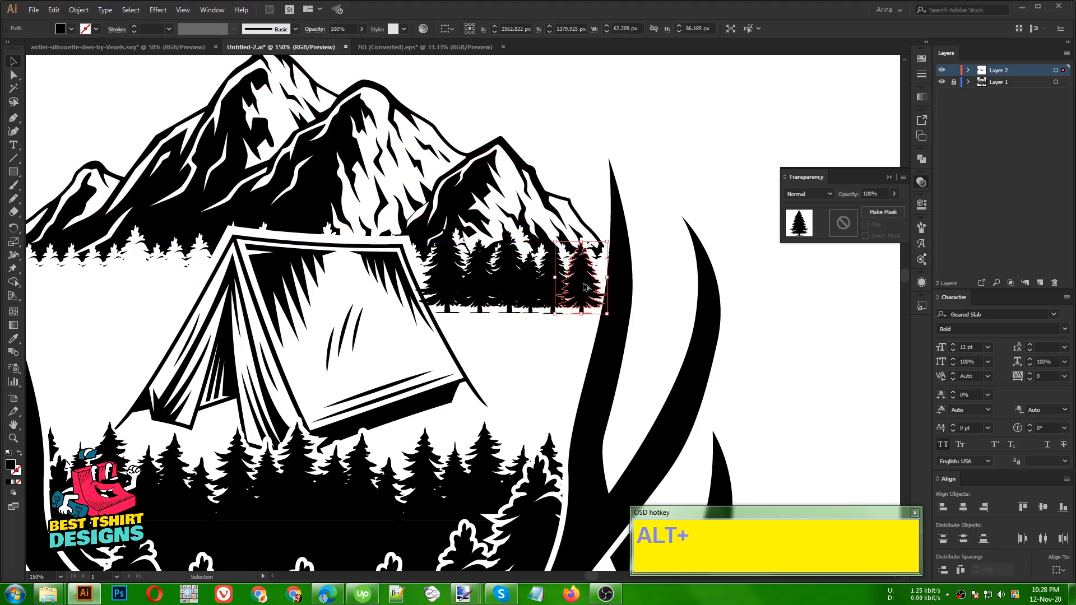
# Step: Enlarge the outermost pine tree right of the tent to about 72 × 99 px and place a copy over the antler's edge
pyautogui.moveTo(604, 242); pyautogui.dragTo(616, 233)
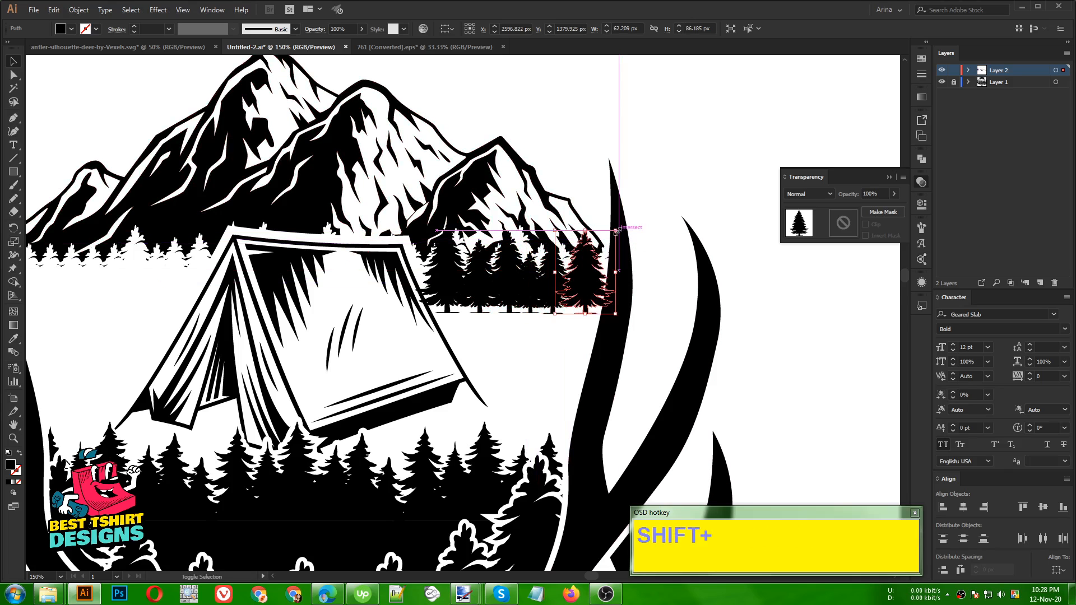
pyautogui.moveTo(583, 288); pyautogui.dragTo(615, 271)
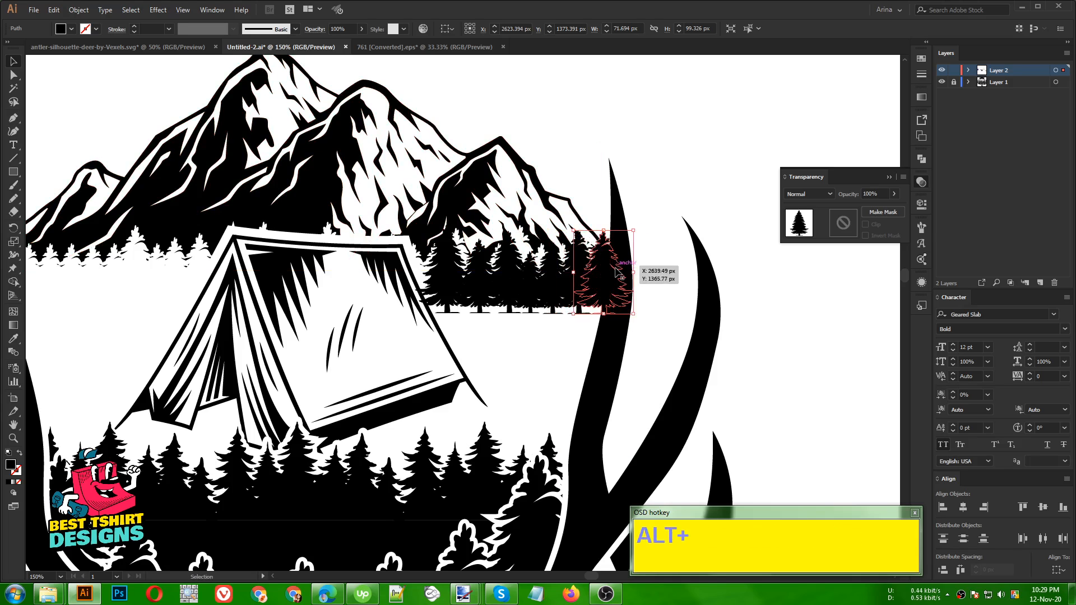
# Step: Duplicate the row of pine trees from the tent's right side to its left side, level with the original row
pyautogui.scroll(-1, 614, 269)
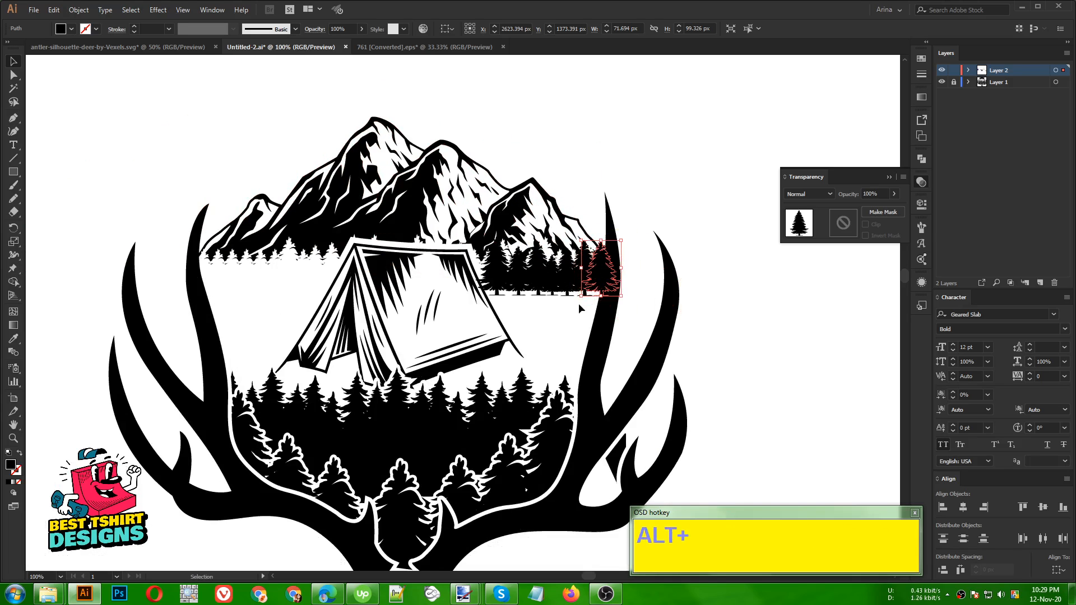
pyautogui.keyDown('shift'); pyautogui.click(567, 278); pyautogui.keyUp('shift')
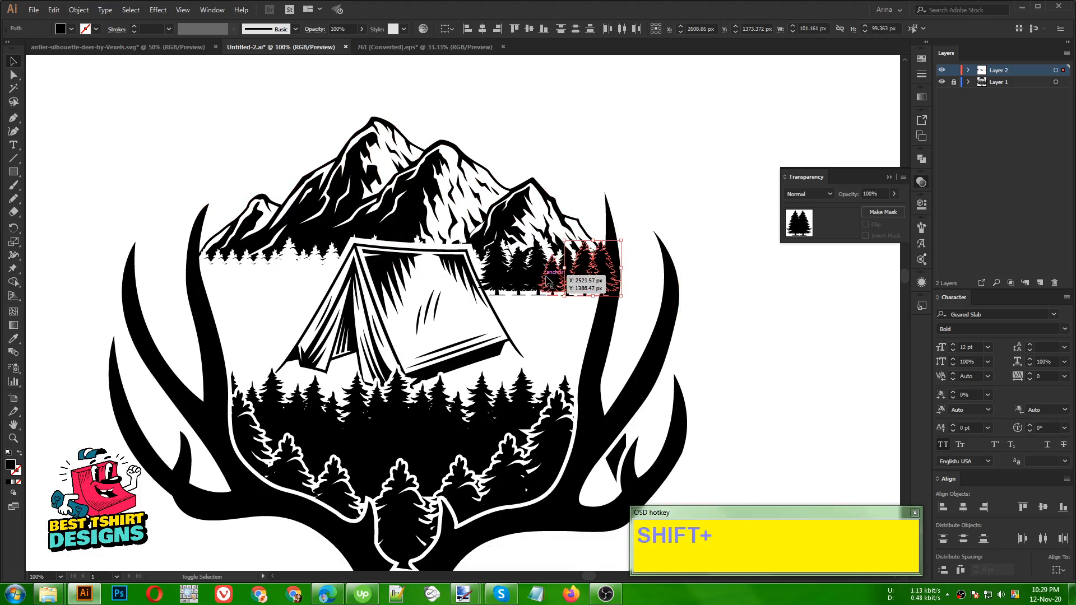
pyautogui.keyDown('shift'); pyautogui.click(543, 283); pyautogui.keyUp('shift')
pyautogui.scroll(2, 540, 281)
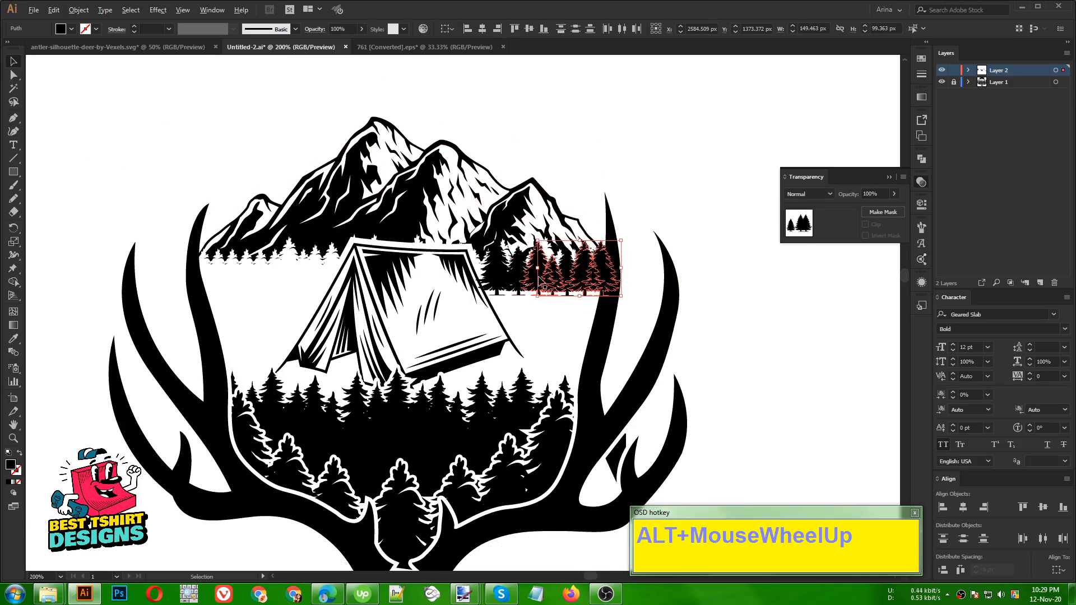
pyautogui.keyDown('shift'); pyautogui.click(515, 276); pyautogui.keyUp('shift')
pyautogui.keyDown('shift'); pyautogui.click(487, 275); pyautogui.keyUp('shift')
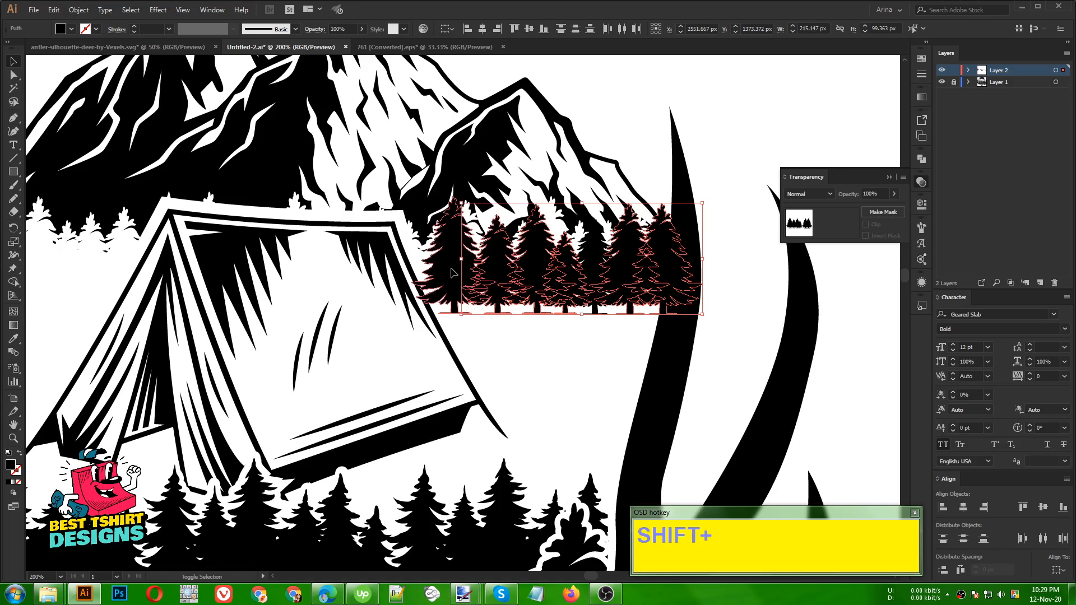
pyautogui.scroll(-2, 638, 301)
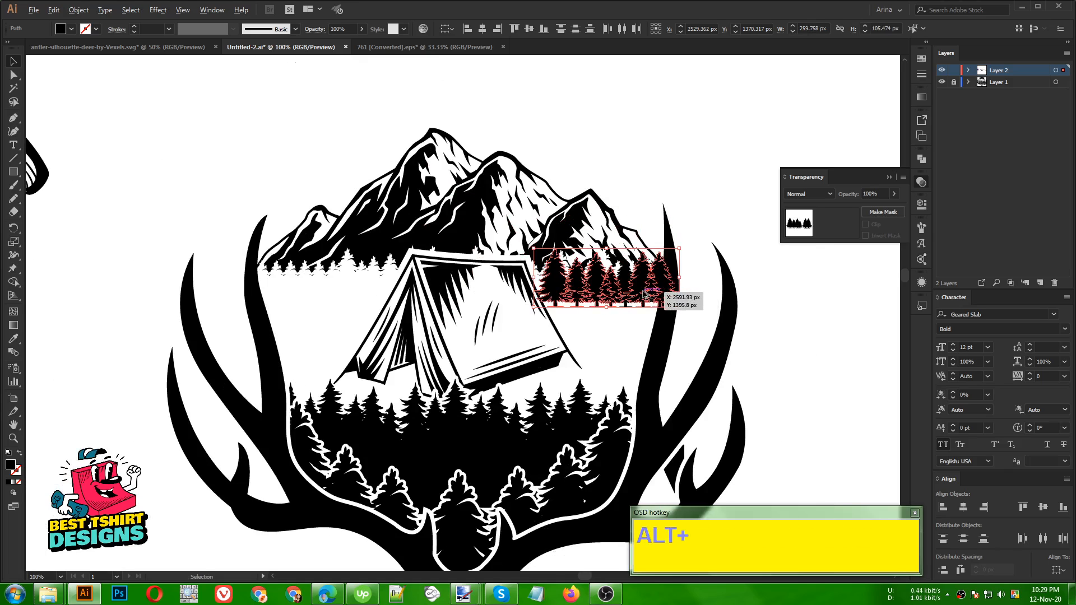
pyautogui.moveTo(641, 295); pyautogui.dragTo(355, 288)
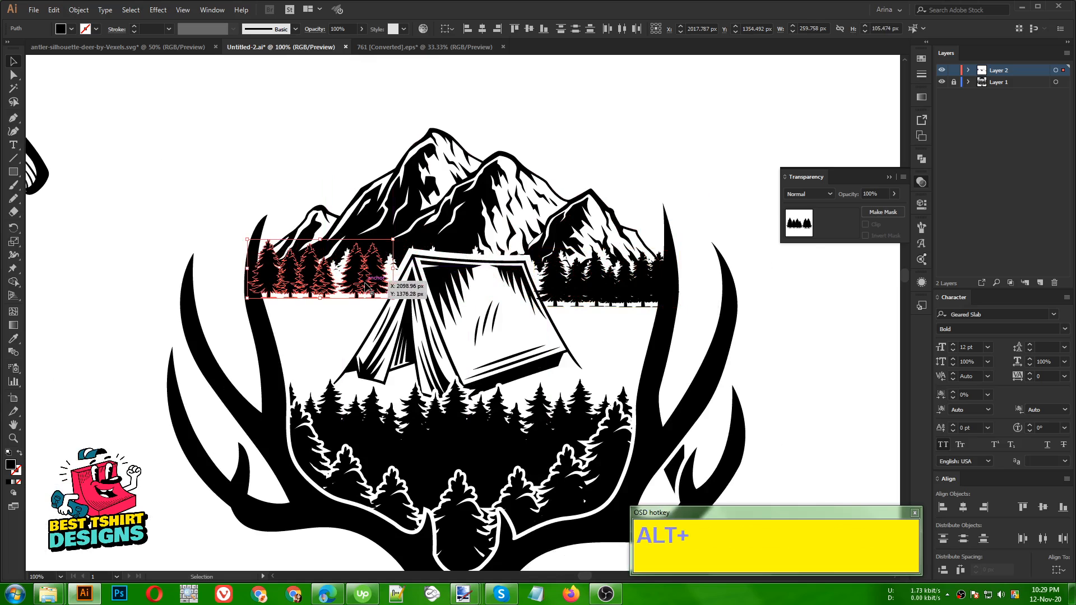
pyautogui.hotkey('ctrl', 'z')
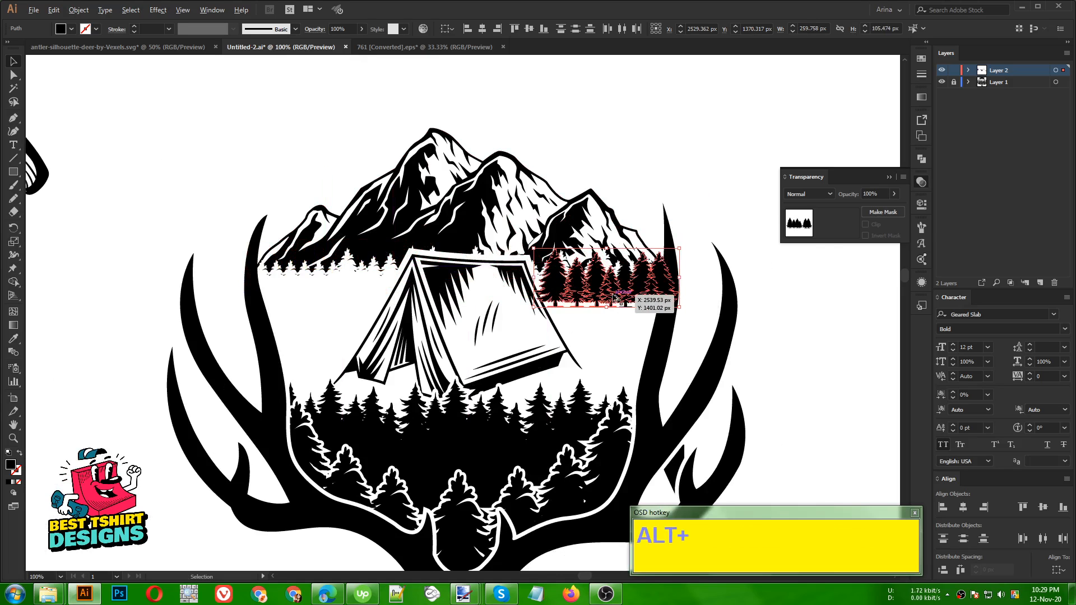
pyautogui.moveTo(615, 297); pyautogui.dragTo(335, 297)
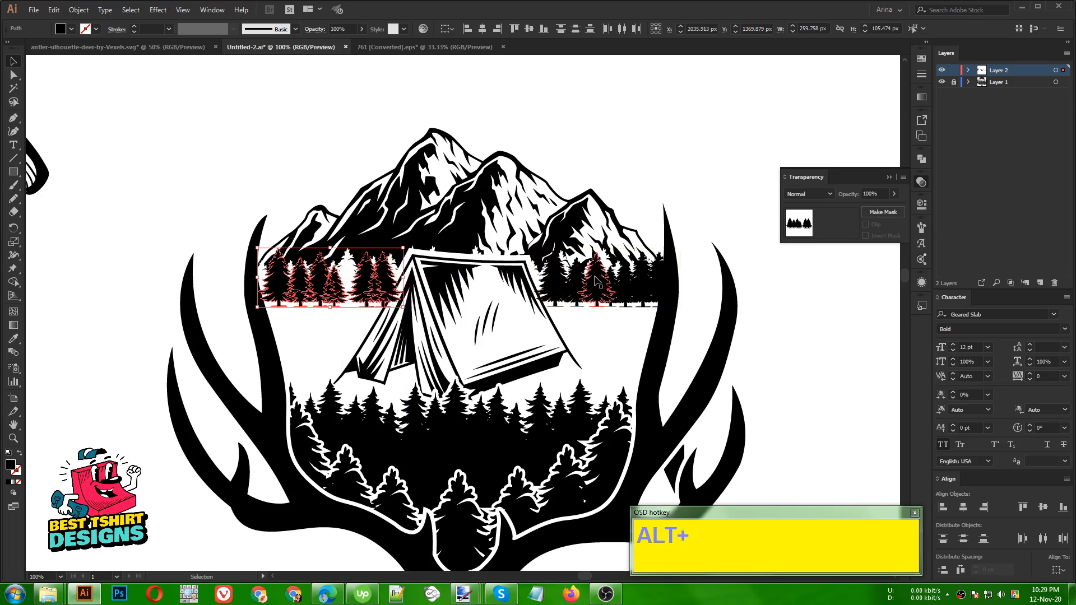
# Step: Move the small tree into the gap in the tree row left of the tent and enlarge it to fill the space
pyautogui.scroll(2, 334, 282)
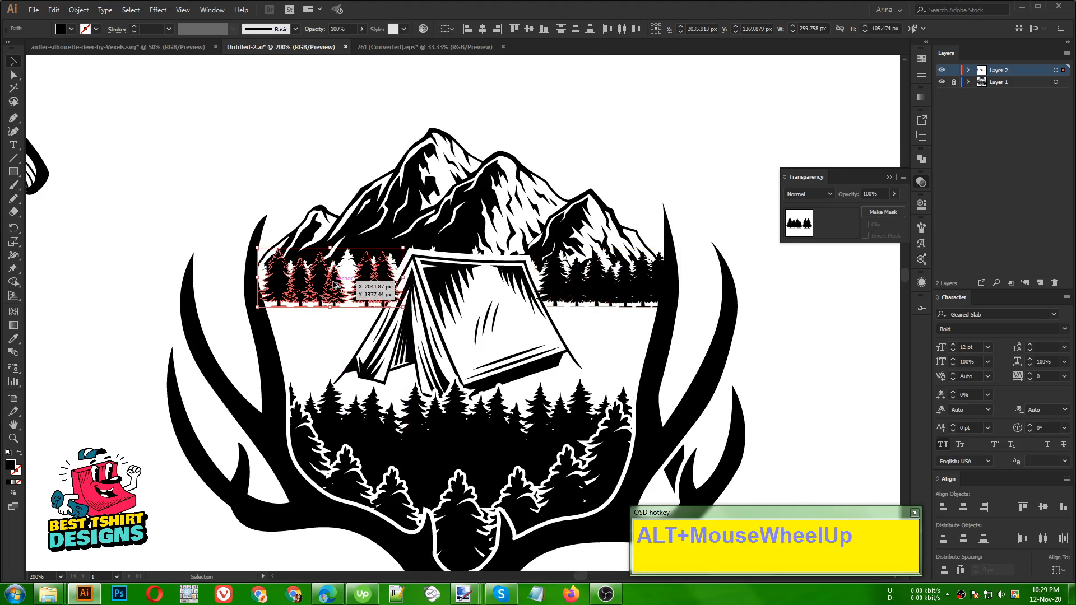
pyautogui.click(362, 349)
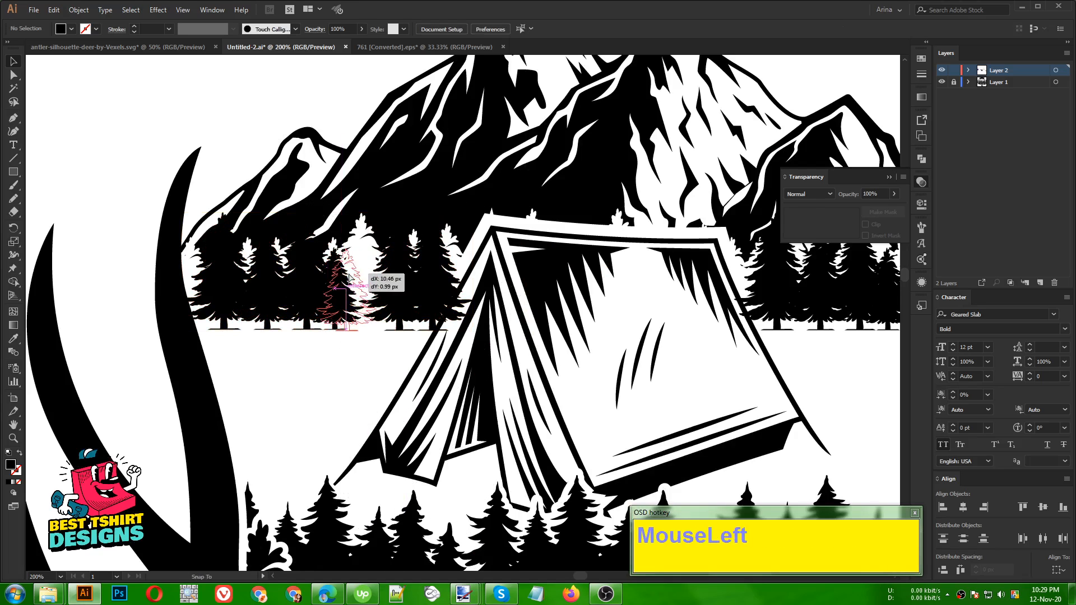
pyautogui.click(363, 279)
pyautogui.moveTo(330, 330); pyautogui.dragTo(349, 279)
pyautogui.hotkey('ctrl', 'z')
pyautogui.moveTo(353, 326)
pyautogui.mouseDown()
pyautogui.moveTo(355, 315)
pyautogui.moveTo(354, 345)
pyautogui.mouseUp()
pyautogui.click(355, 350)
pyautogui.scroll(-1, 354, 351)
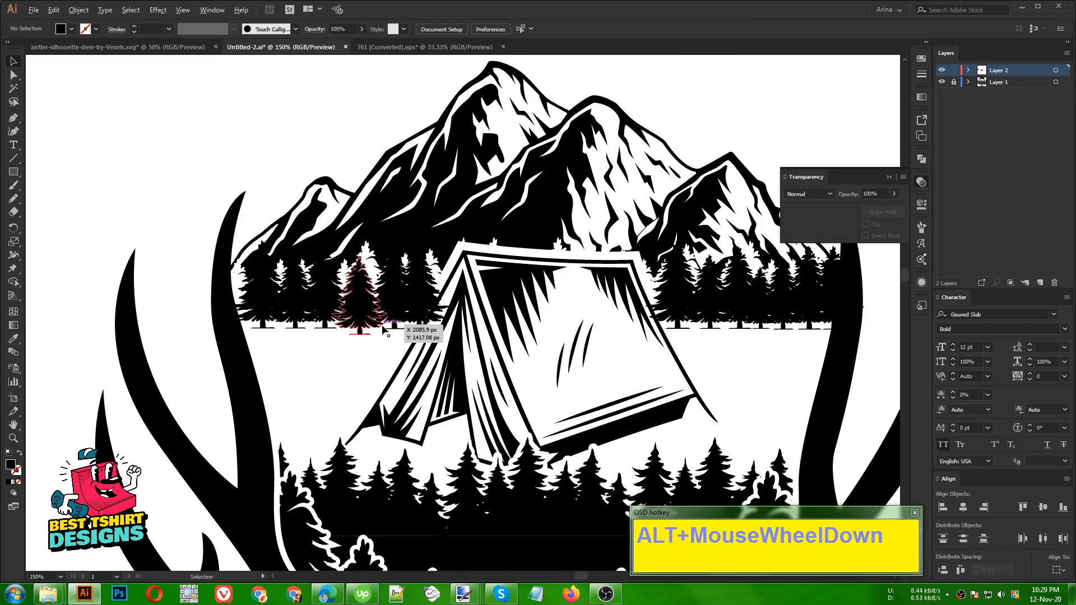
# Step: Shift all trees left of the tent slightly outward and down, and group them
pyautogui.click(413, 331)
pyautogui.keyDown('shift'); pyautogui.click(399, 327); pyautogui.keyUp('shift')
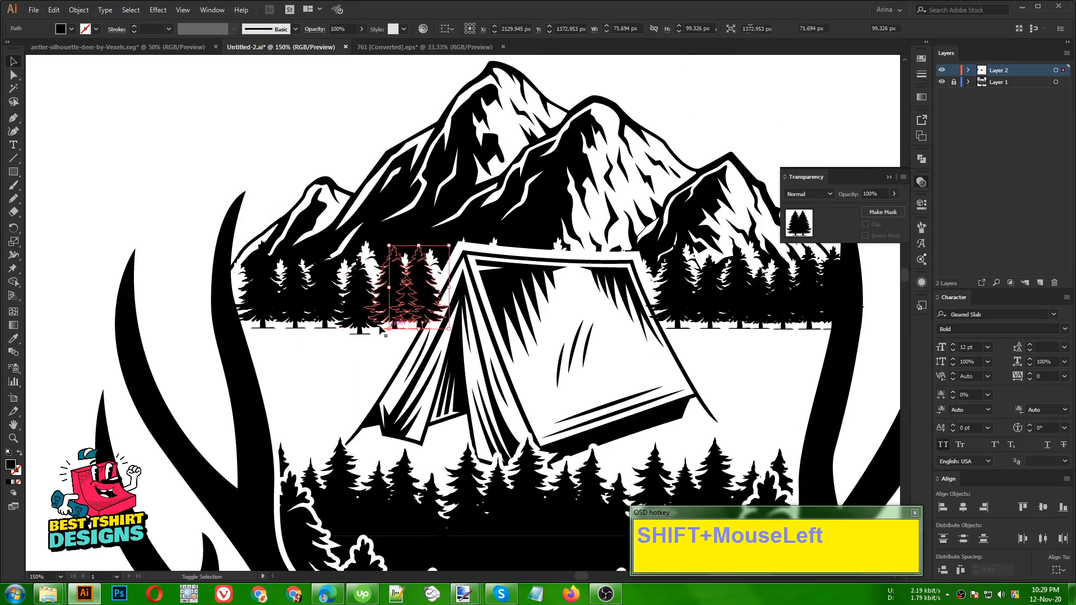
pyautogui.keyDown('shift'); pyautogui.click(324, 326); pyautogui.keyUp('shift')
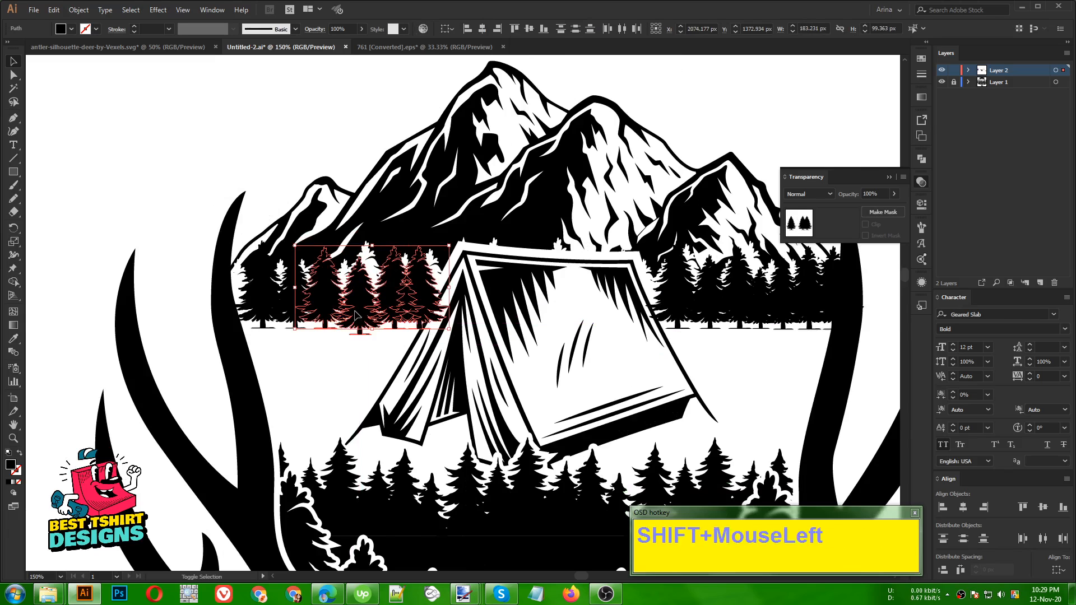
pyautogui.keyDown('shift'); pyautogui.click(276, 318); pyautogui.keyUp('shift')
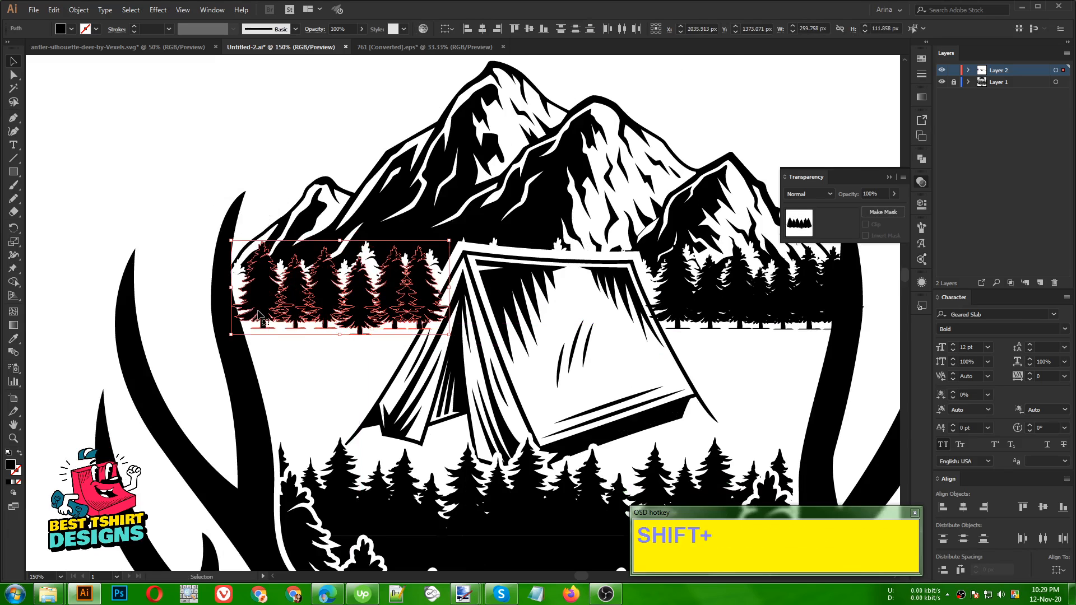
pyautogui.moveTo(319, 332); pyautogui.dragTo(347, 320)
pyautogui.keyDown('alt'); pyautogui.scroll(-1, 312, 332); pyautogui.keyUp('alt')
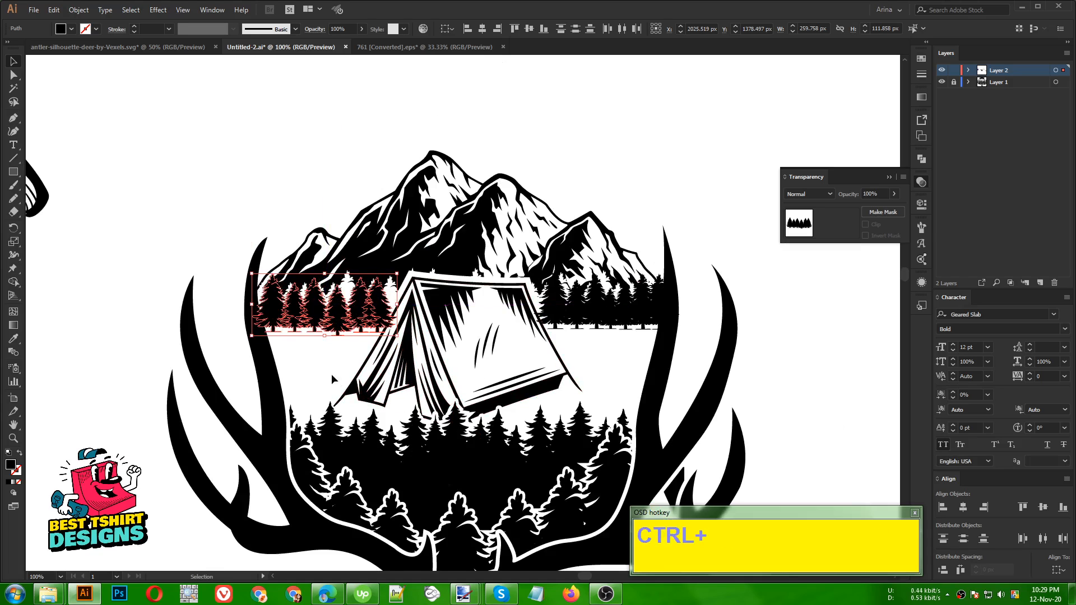
pyautogui.hotkey('ctrl', 'g')
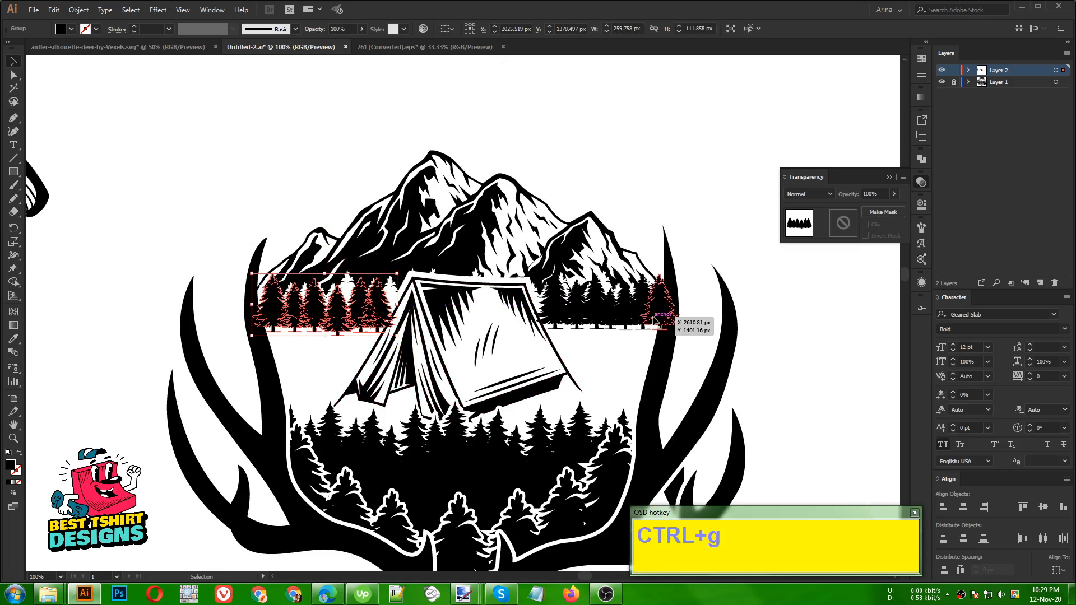
# Step: Group the trees right of the tent and align this group with the left tree group by their vertical centers
pyautogui.click(662, 314)
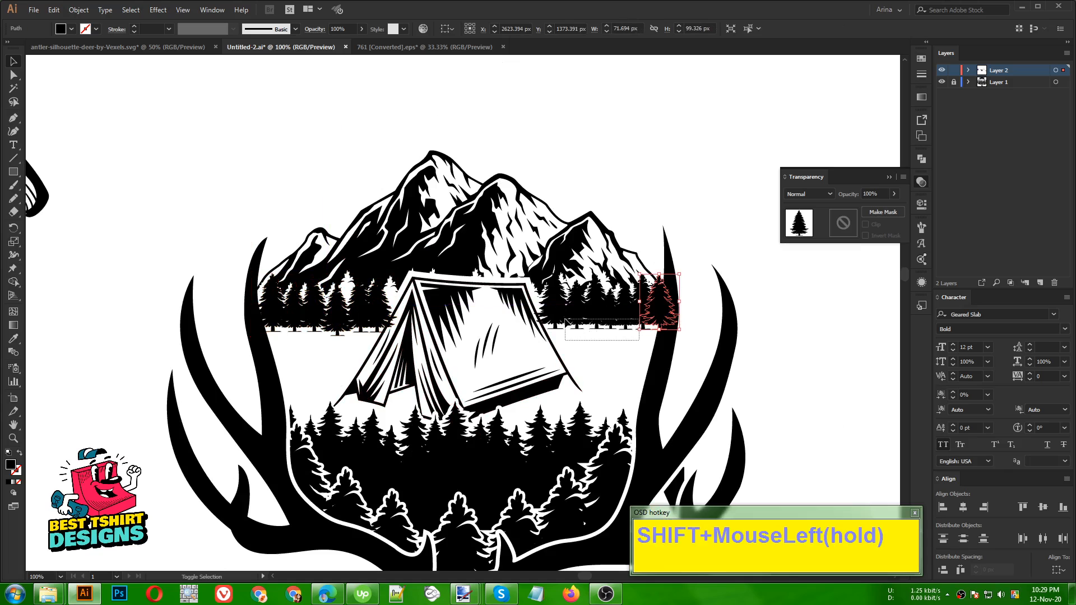
pyautogui.moveTo(566, 320); pyautogui.dragTo(565, 320)
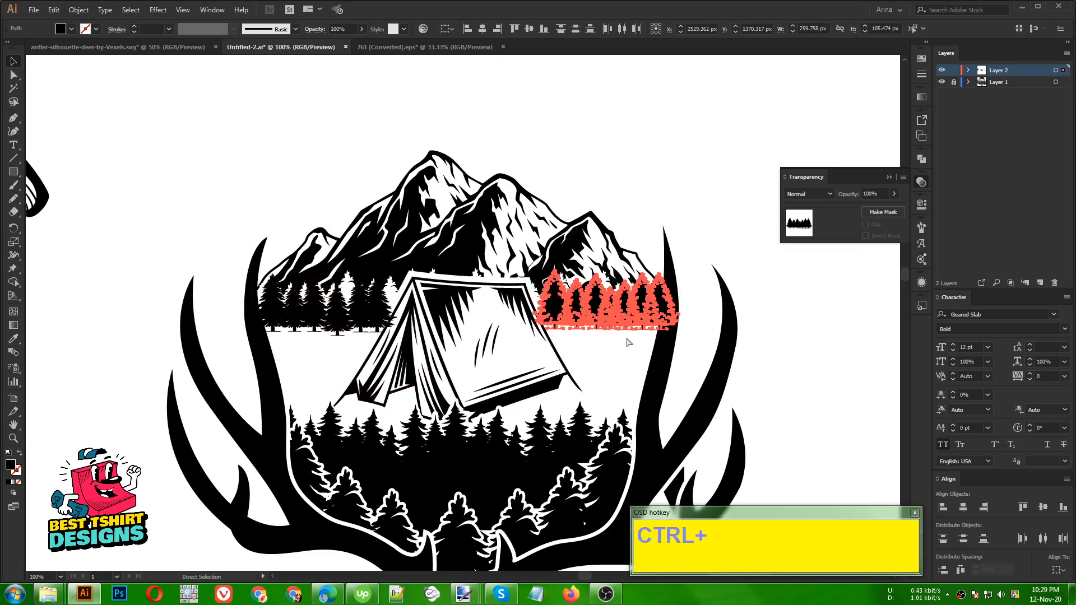
pyautogui.hotkey('ctrl', 'g')
pyautogui.keyDown('shift'); pyautogui.click(372, 320); pyautogui.keyUp('shift')
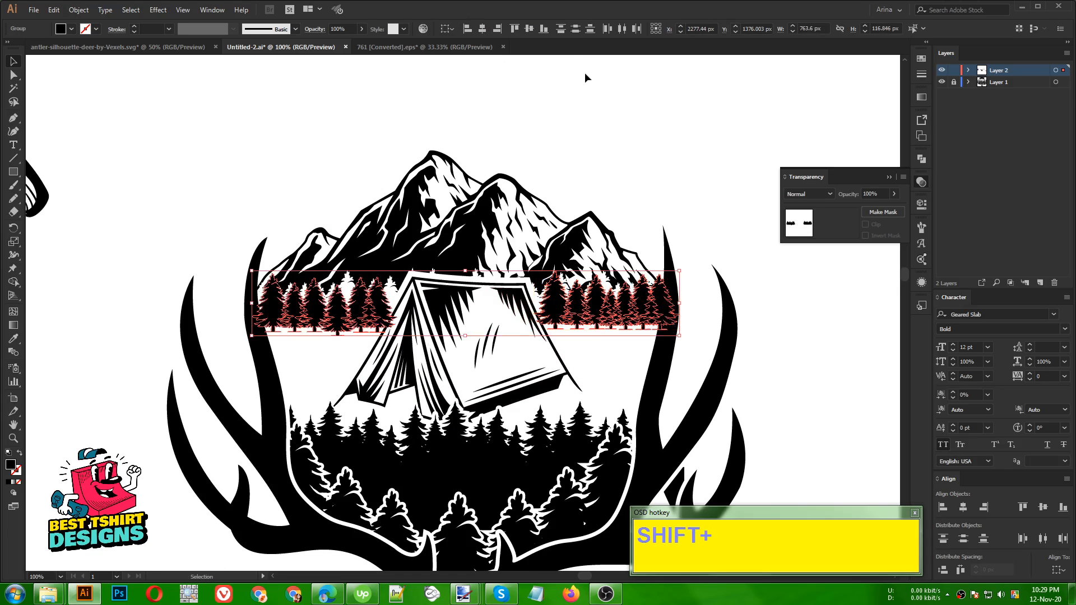
pyautogui.click(544, 29)
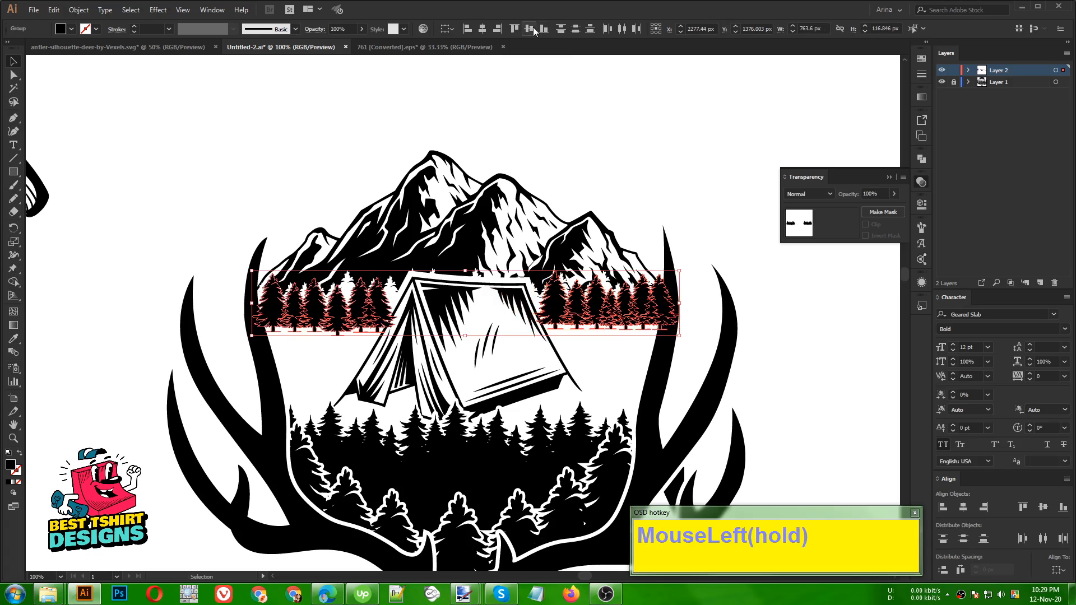
pyautogui.click(591, 126)
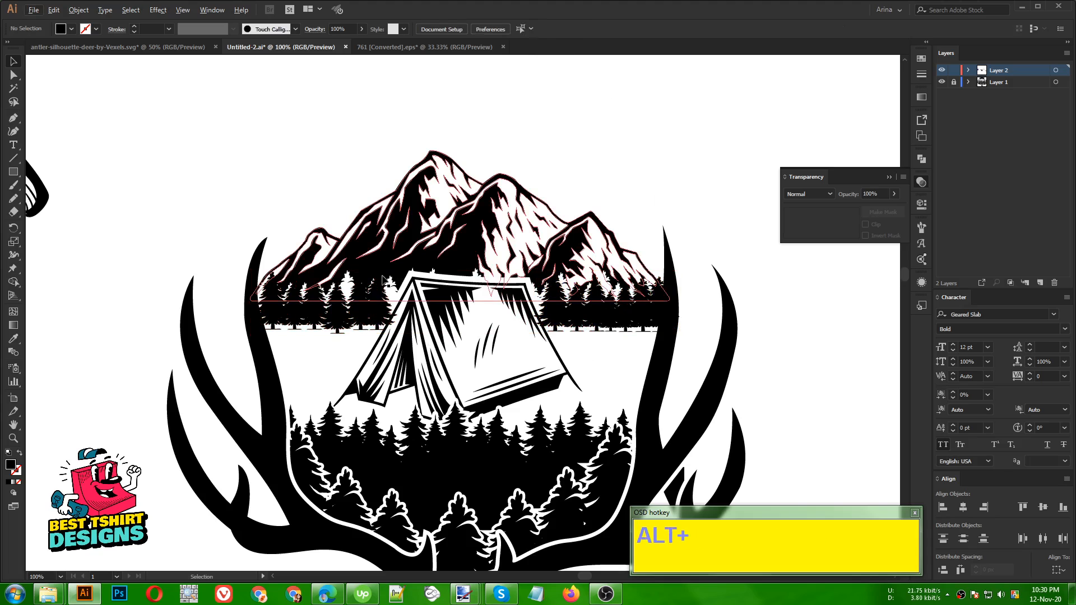
# Step: Create a 3 px offset path with miter joins and a miter limit of 4 around both tree groups
pyautogui.click(369, 325)
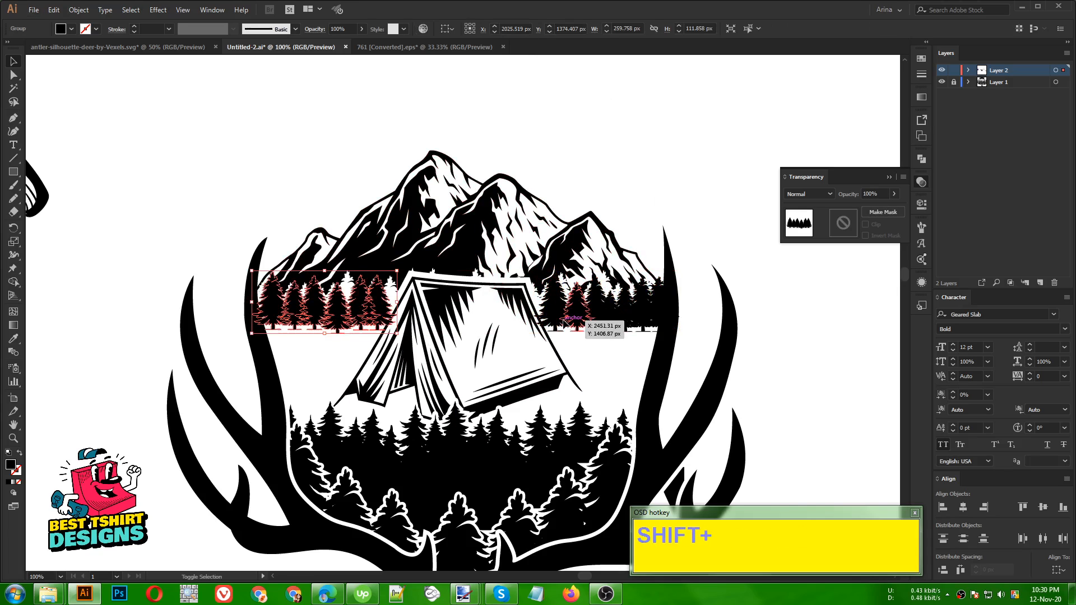
pyautogui.keyDown('shift'); pyautogui.click(566, 324); pyautogui.keyUp('shift')
pyautogui.scroll(1, 385, 251)
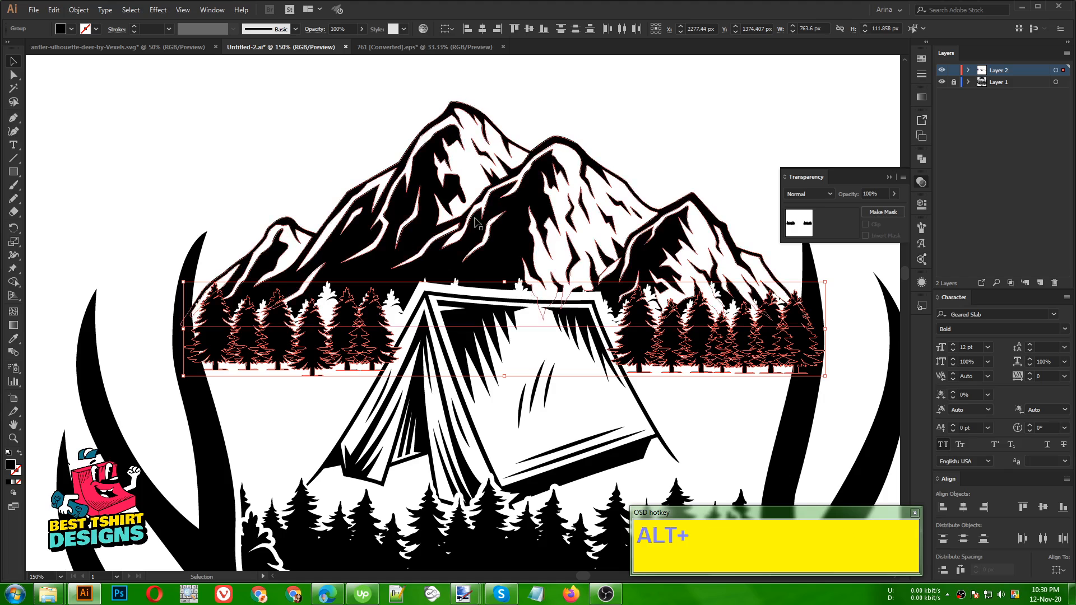
pyautogui.click(79, 10)
pyautogui.moveTo(133, 267)
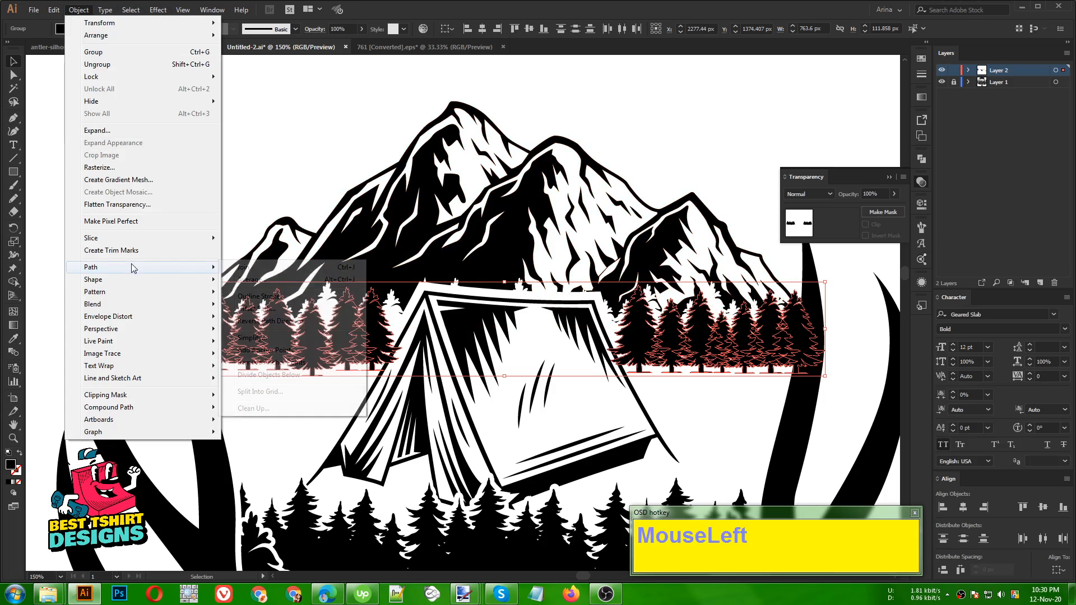
pyautogui.click(246, 309)
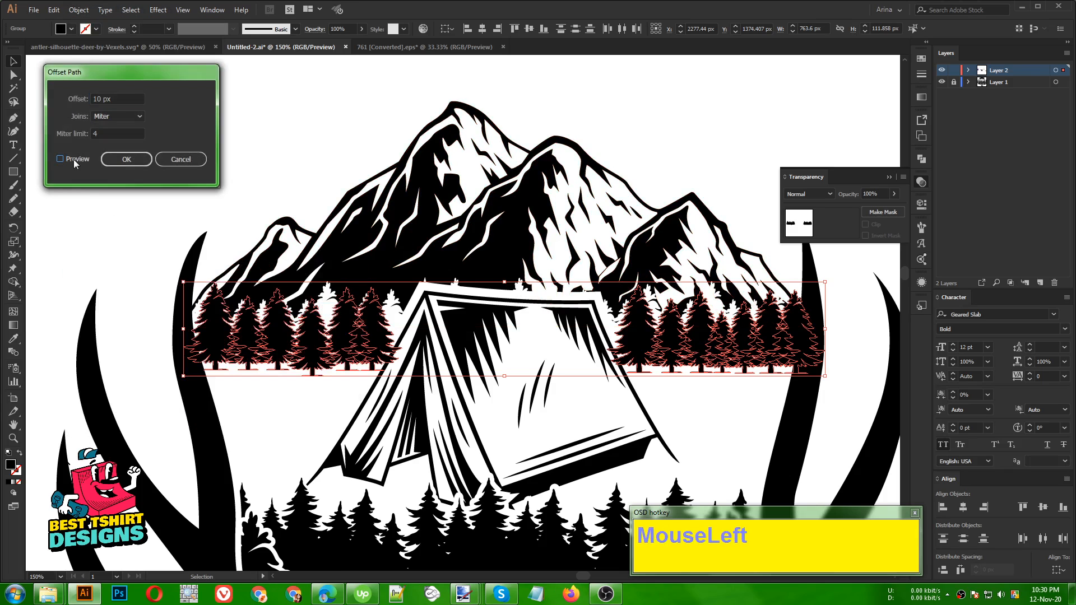
pyautogui.click(61, 160)
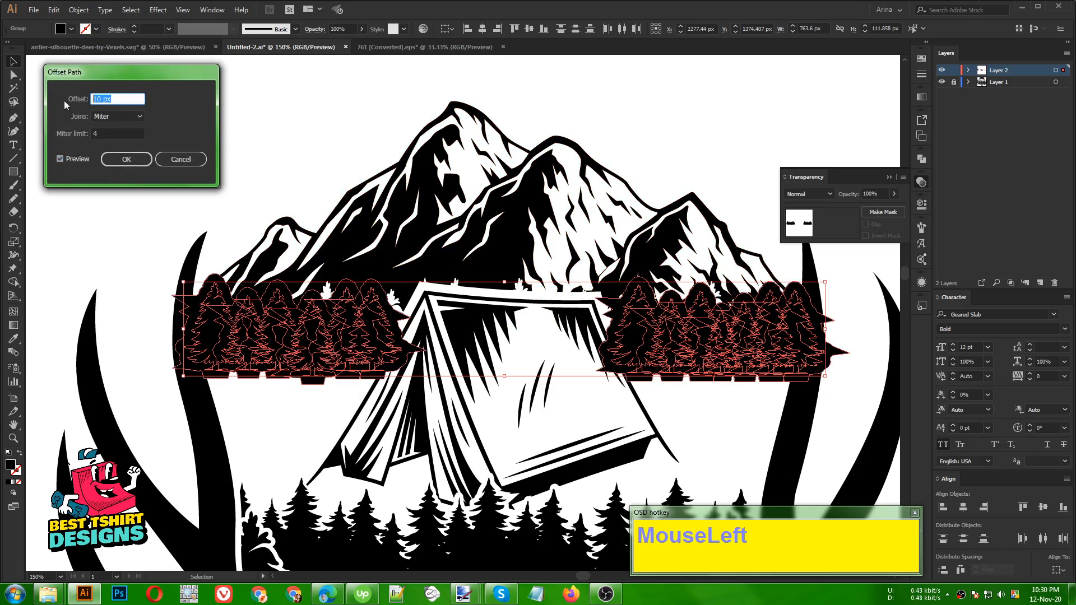
pyautogui.write('3')
pyautogui.click(111, 134)
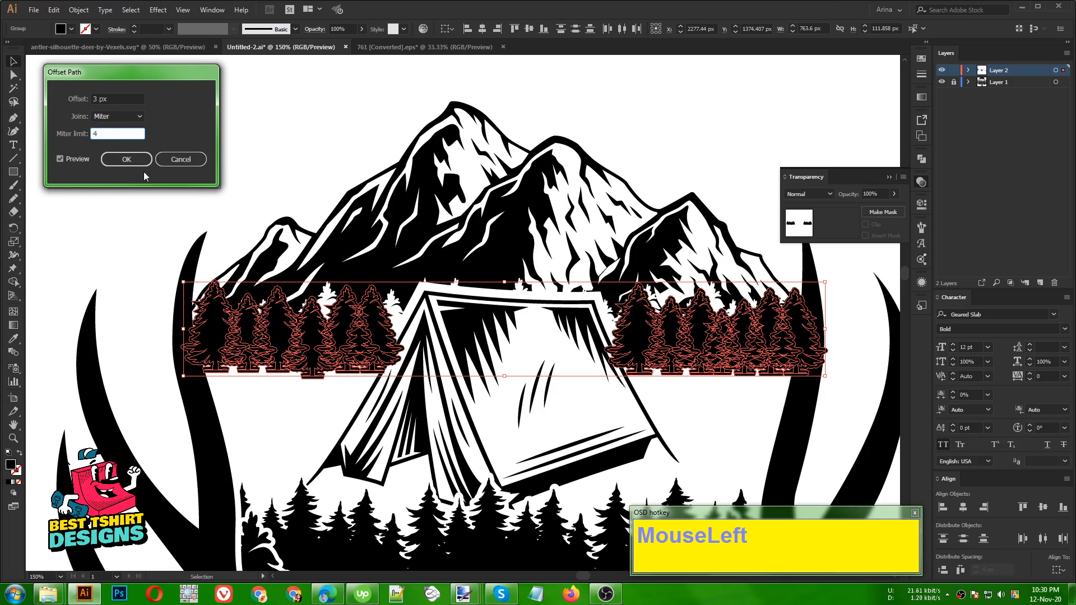
pyautogui.click(133, 160)
# Step: Cut the offset tree outlines, paste them in front inside the mountains' opacity mask, and return to editing the artwork
pyautogui.hotkey('ctrl', 'x')
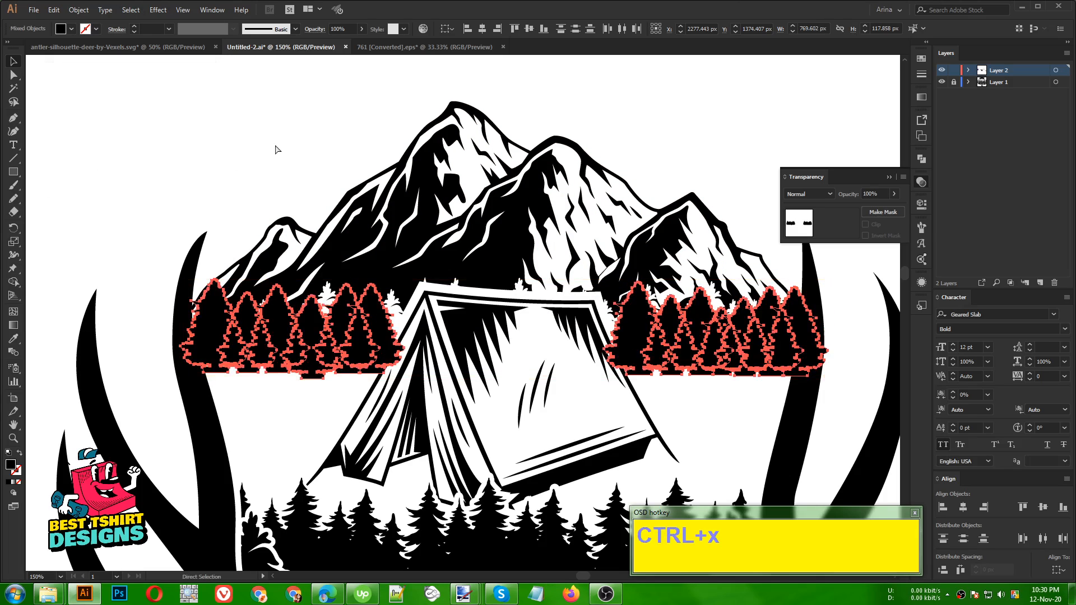
pyautogui.click(372, 216)
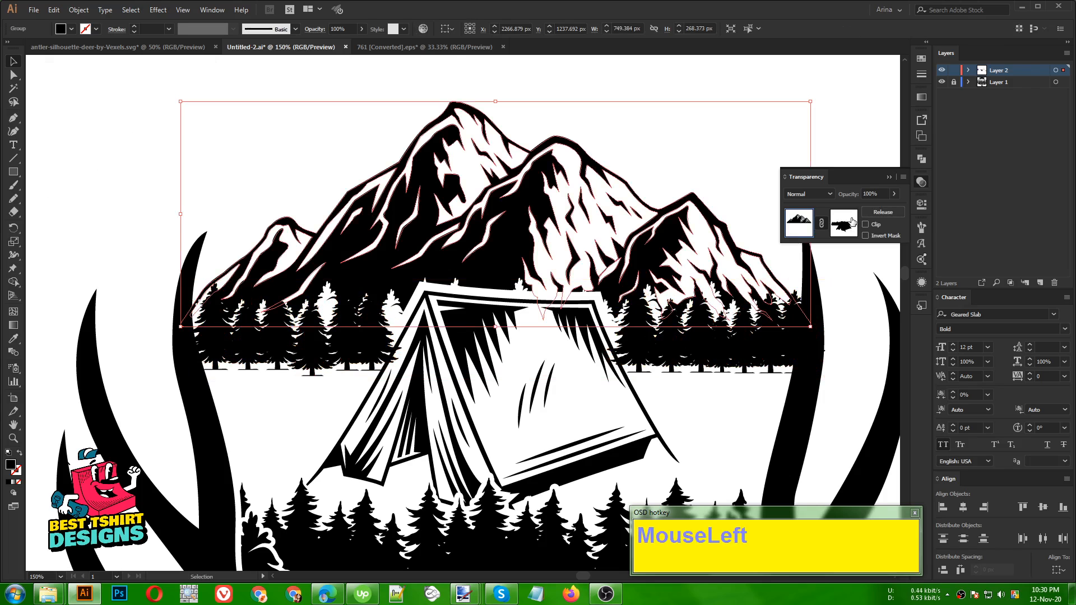
pyautogui.click(845, 223)
pyautogui.press('ctrl')
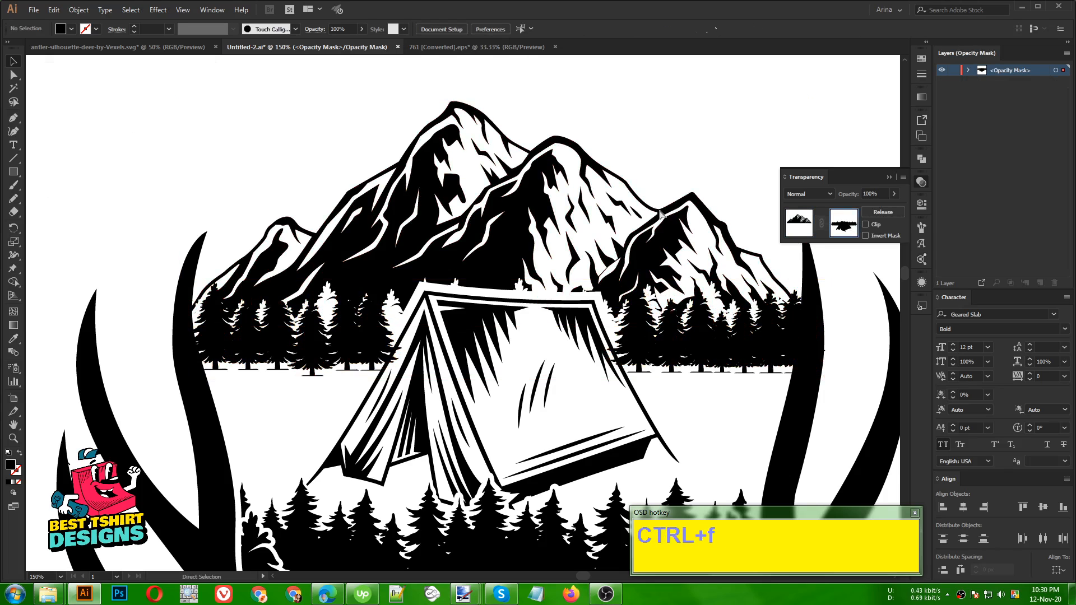
pyautogui.hotkey('ctrl', 'f')
pyautogui.click(281, 166)
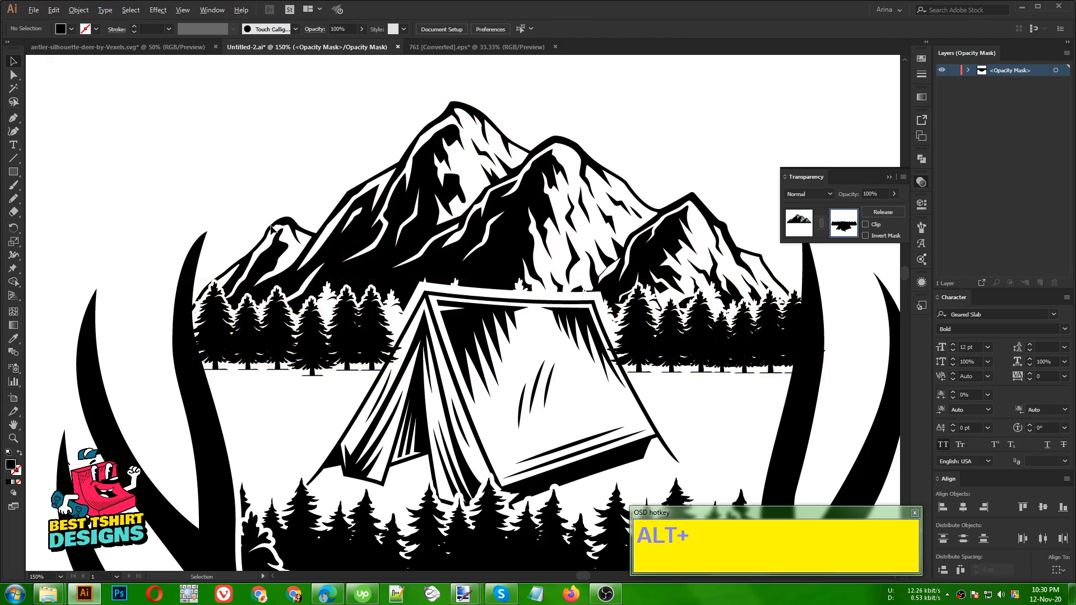
pyautogui.scroll(-2, 532, 314)
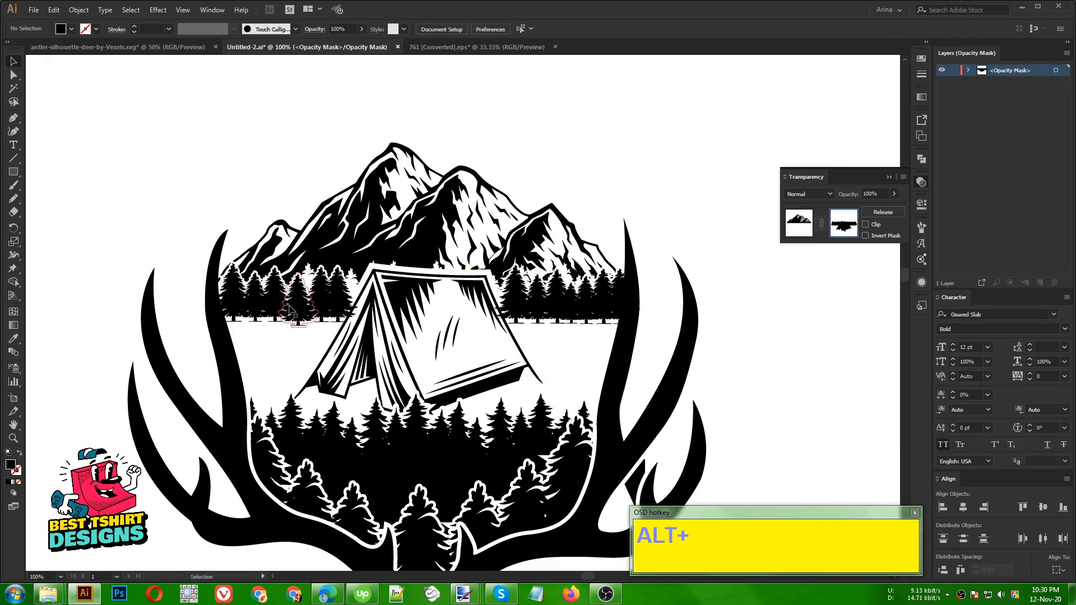
pyautogui.click(802, 224)
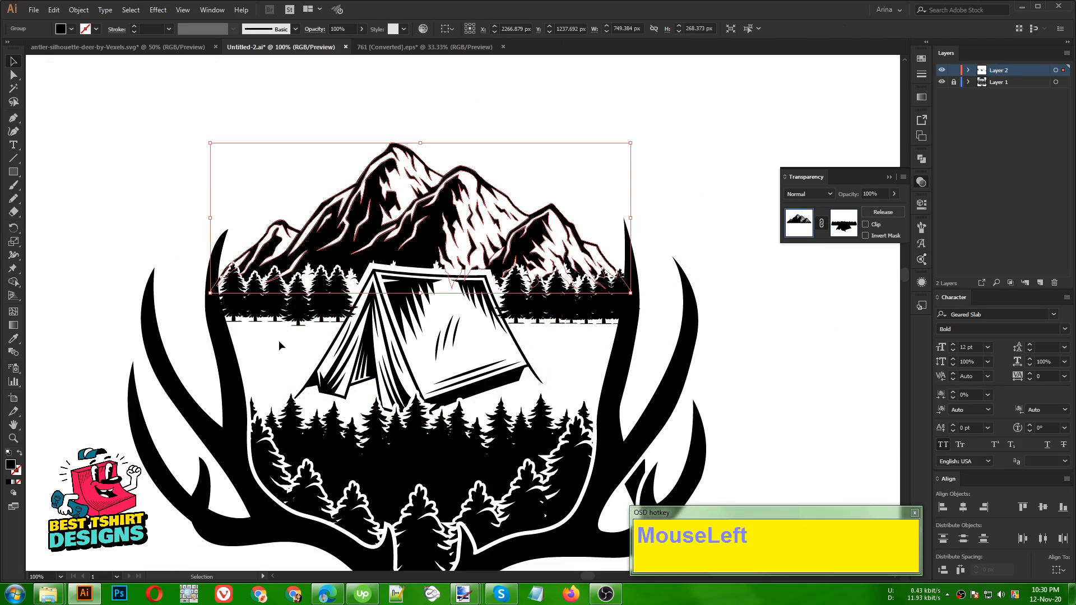
# Step: Copy both antler offset outlines from the opacity mask of the lower foreground trees, and return to editing the artwork
pyautogui.click(536, 348)
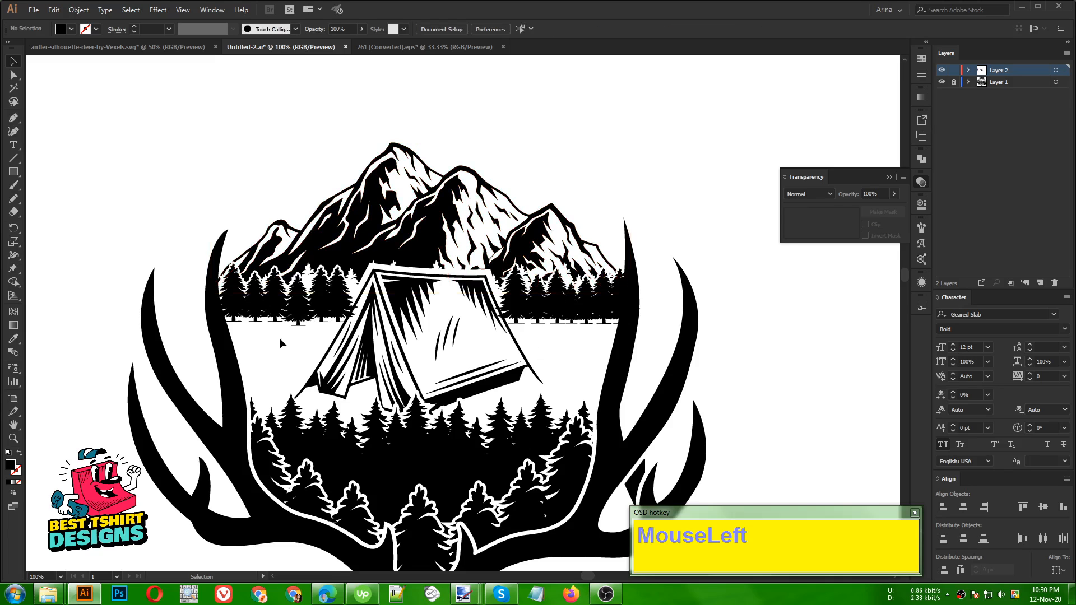
pyautogui.click(554, 348)
pyautogui.scroll(-2, 330, 265)
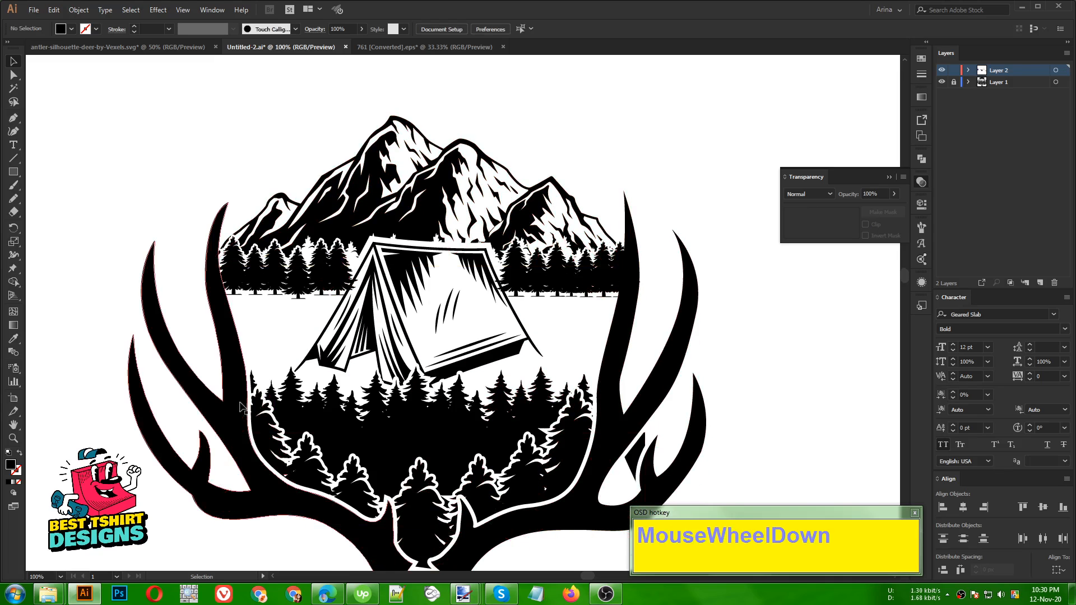
pyautogui.click(648, 318)
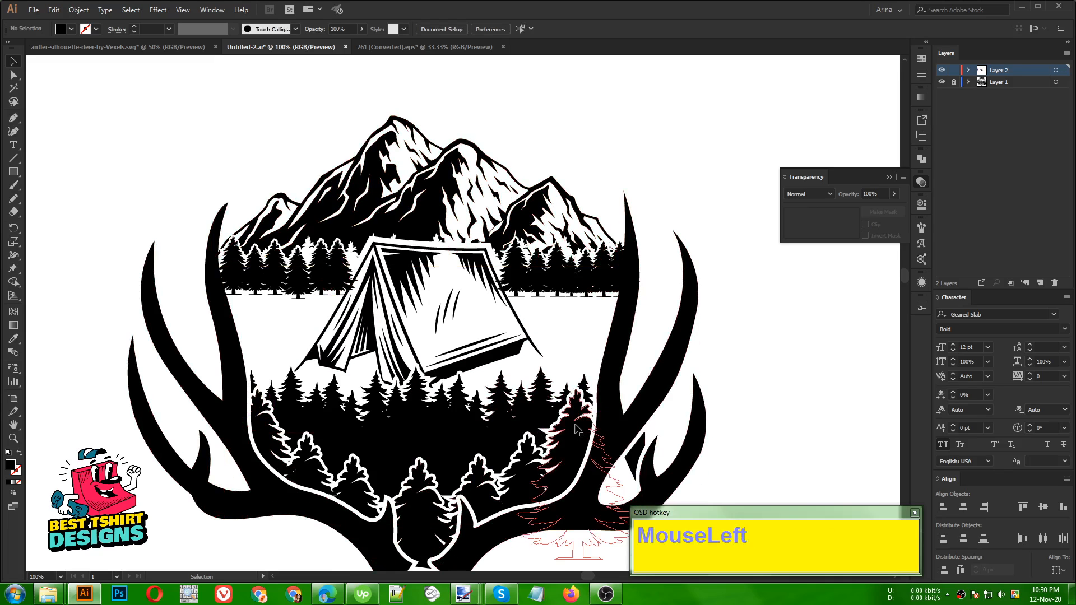
pyautogui.click(569, 444)
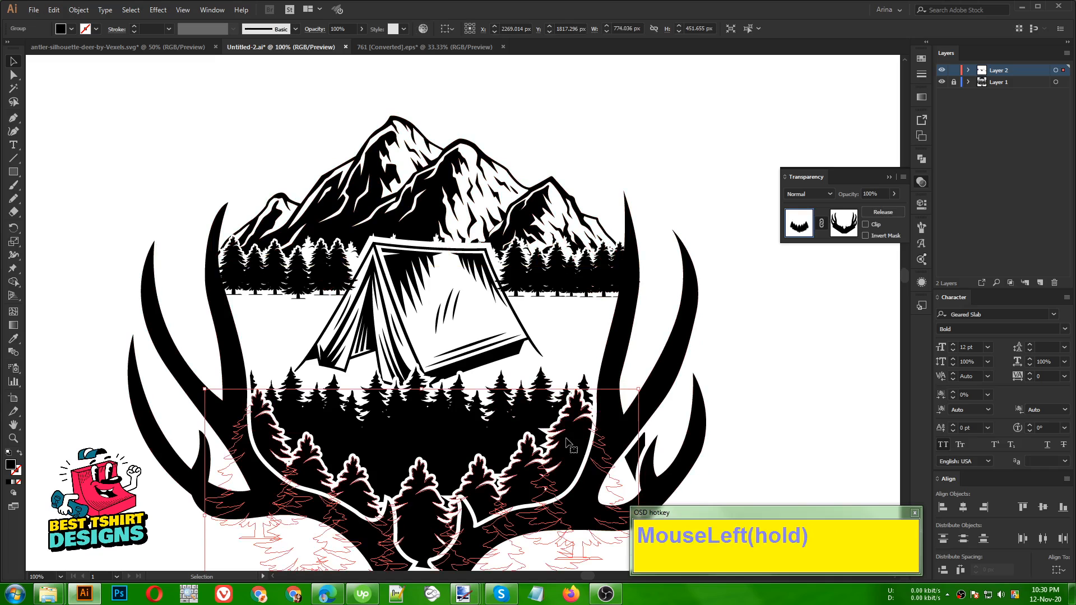
pyautogui.click(851, 223)
pyautogui.click(634, 325)
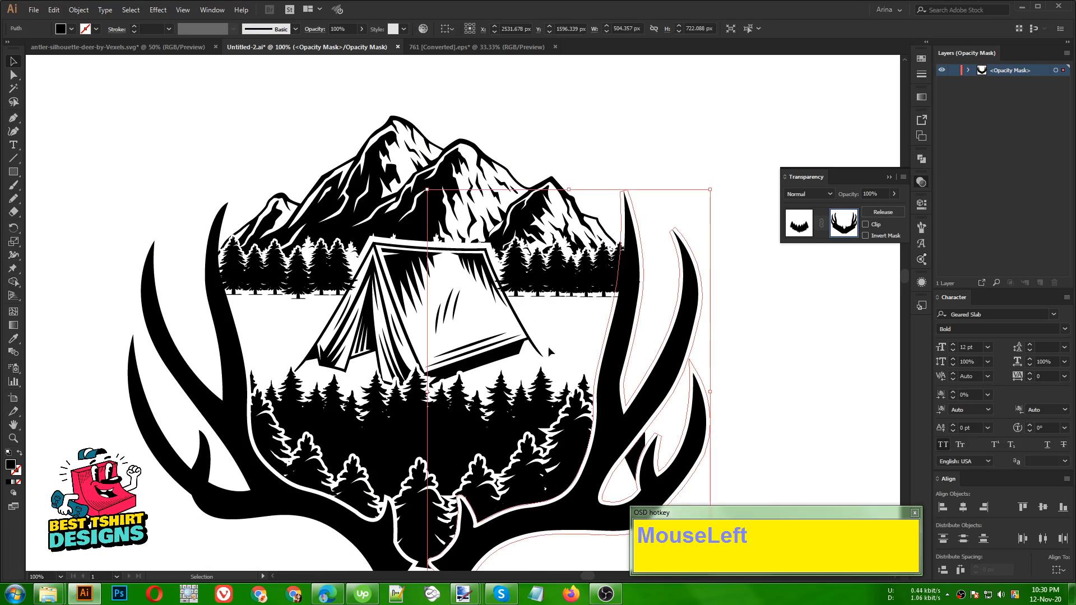
pyautogui.keyDown('shift'); pyautogui.click(230, 328); pyautogui.keyUp('shift')
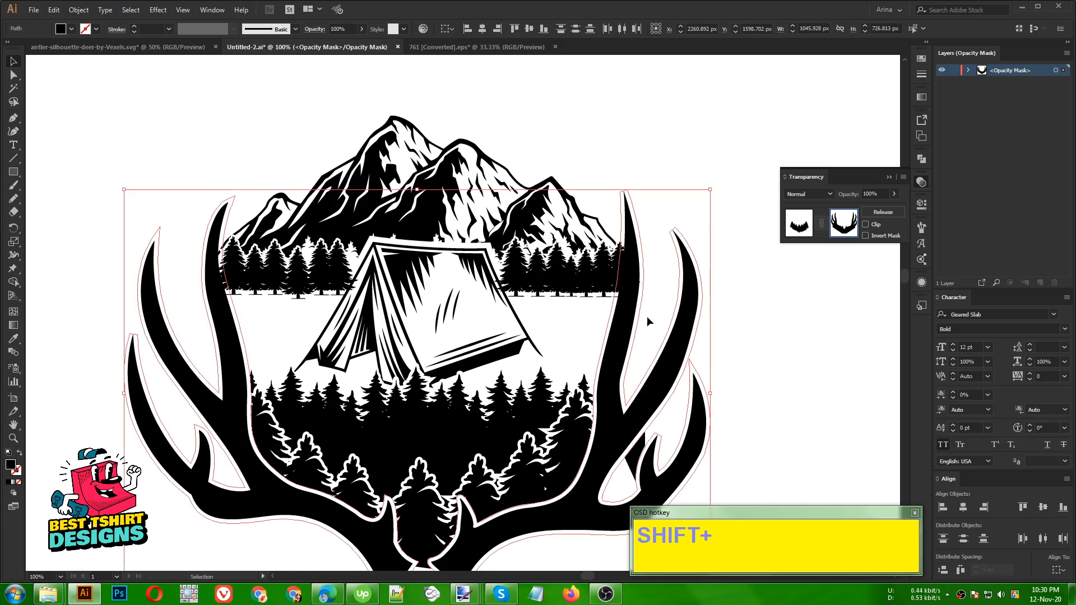
pyautogui.hotkey('ctrl', 'c')
pyautogui.click(787, 226)
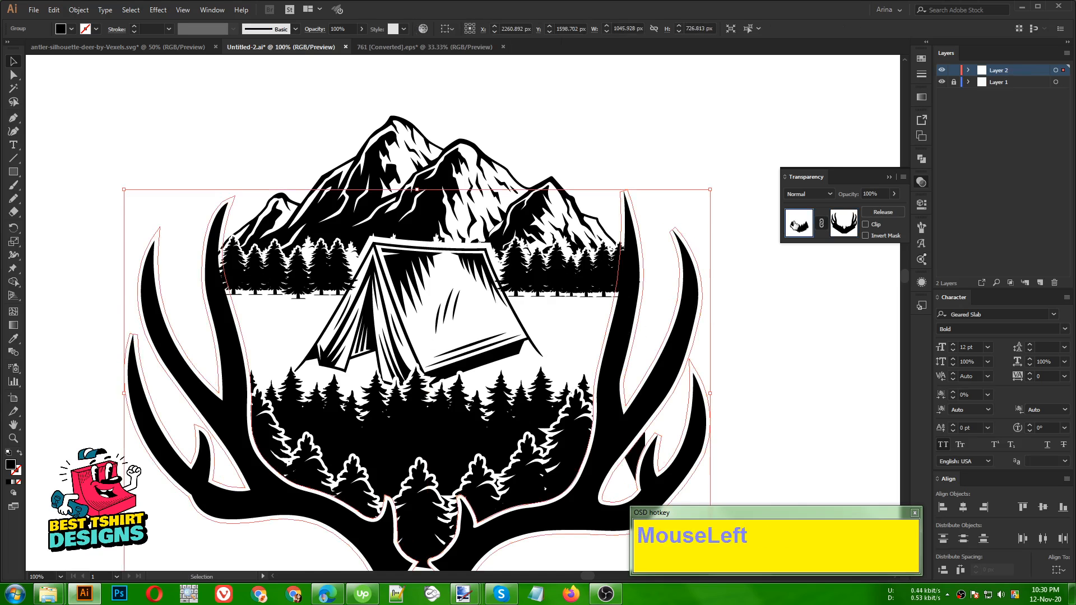
# Step: Group the tree rows beside the tent and mask them with the copied antler outlines in an opacity mask with Clip off
pyautogui.click(583, 288)
pyautogui.keyDown('shift'); pyautogui.click(342, 291); pyautogui.keyUp('shift')
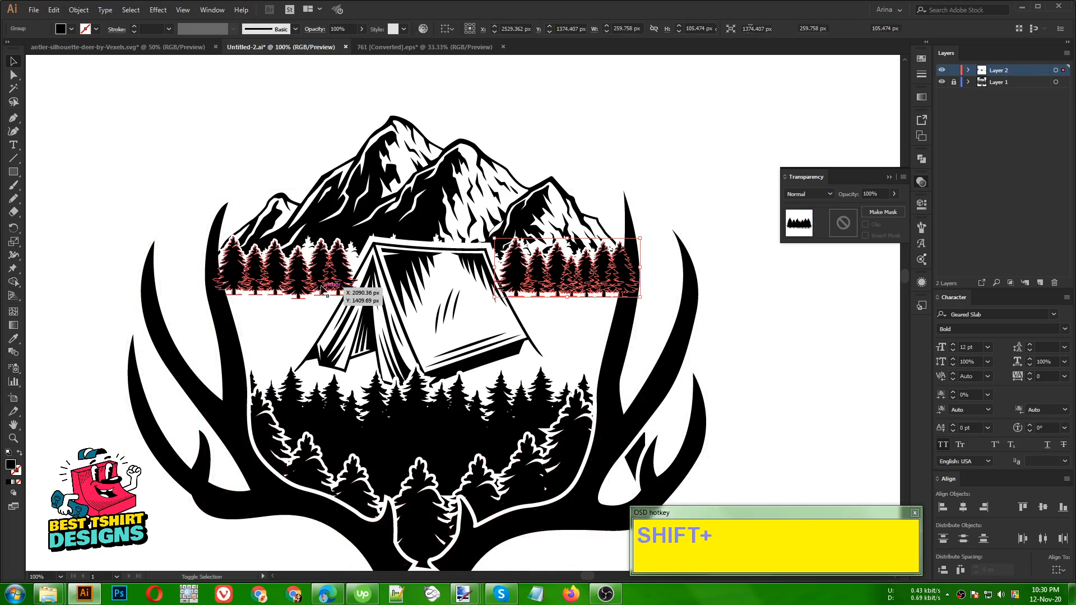
pyautogui.hotkey('ctrl', 'g')
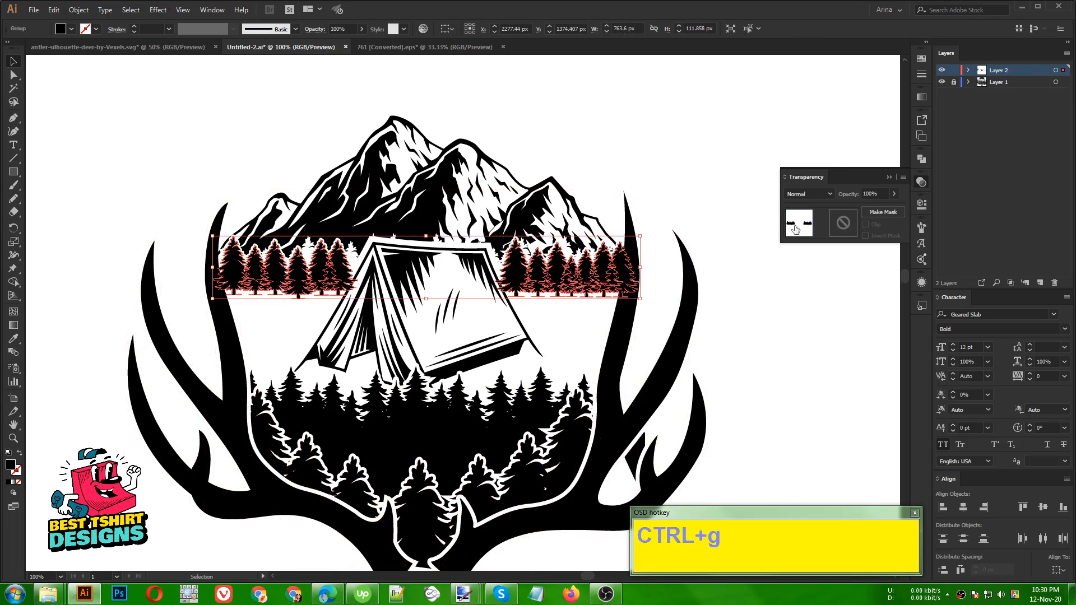
pyautogui.click(882, 212)
pyautogui.click(866, 225)
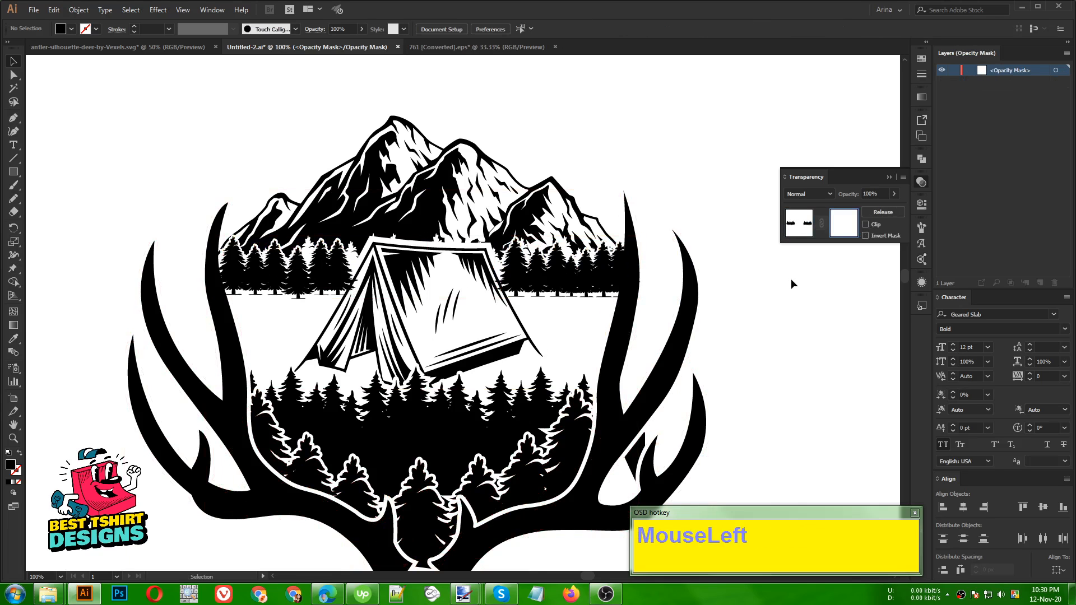
pyautogui.press('ctrl')
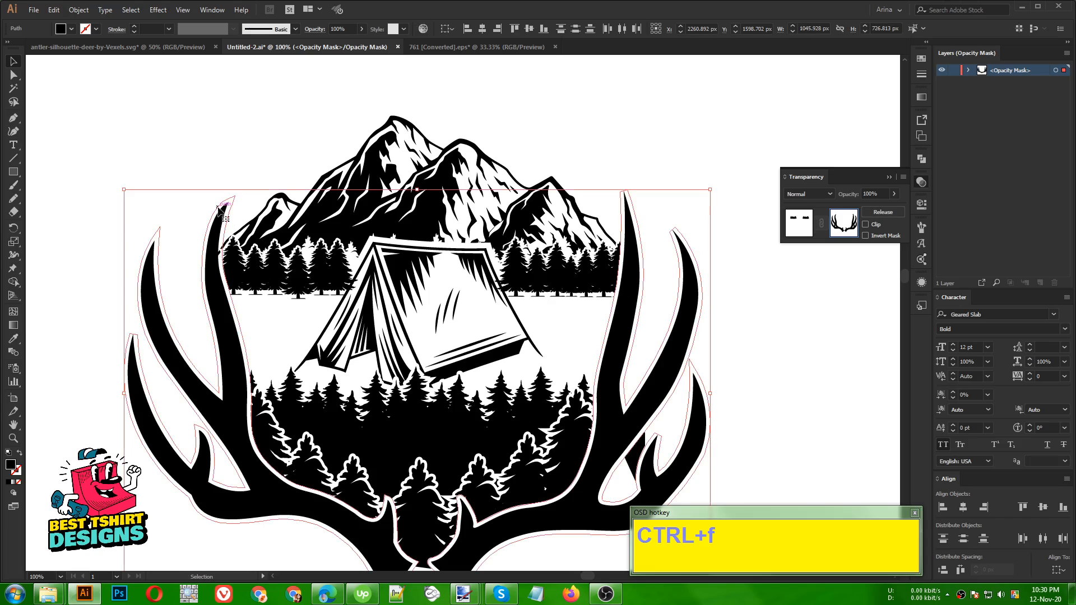
pyautogui.click(804, 232)
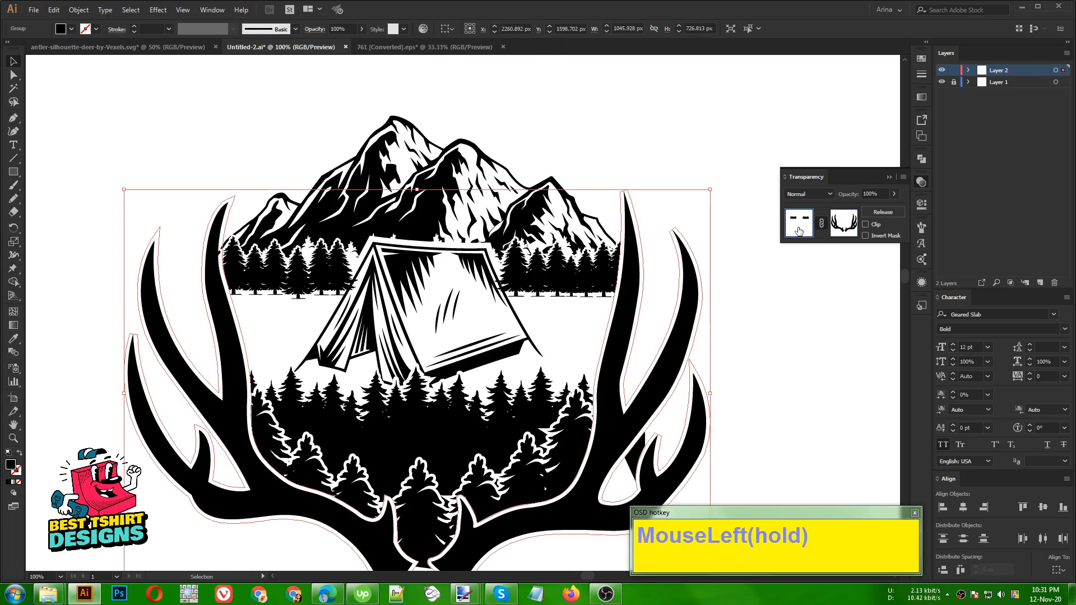
pyautogui.click(577, 318)
# Step: Paste the antler outlines in front inside the mountains' opacity mask, and return to editing the artwork
pyautogui.click(562, 229)
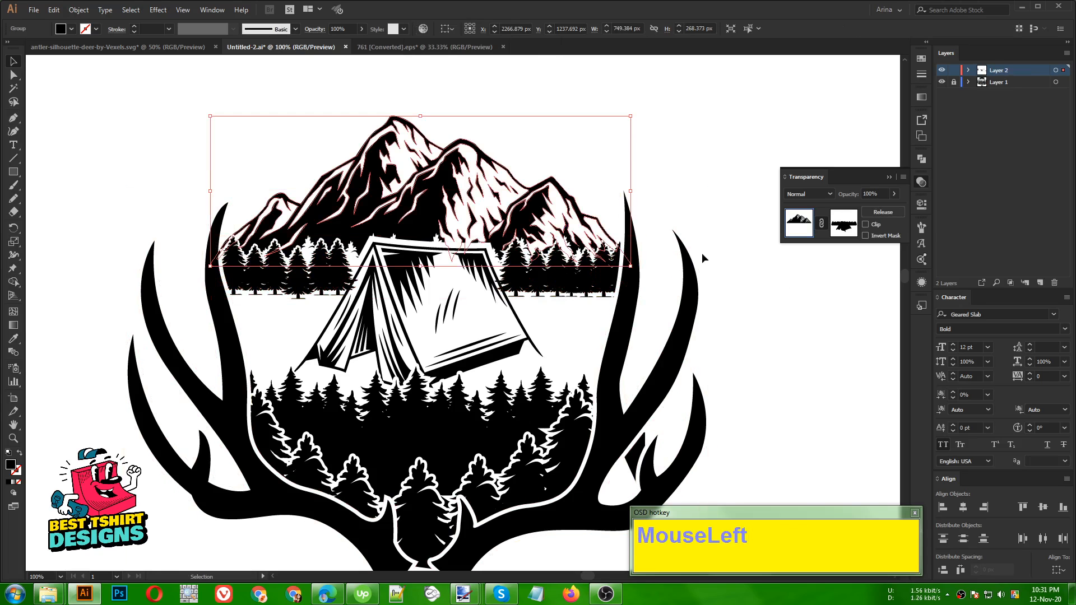
pyautogui.click(845, 226)
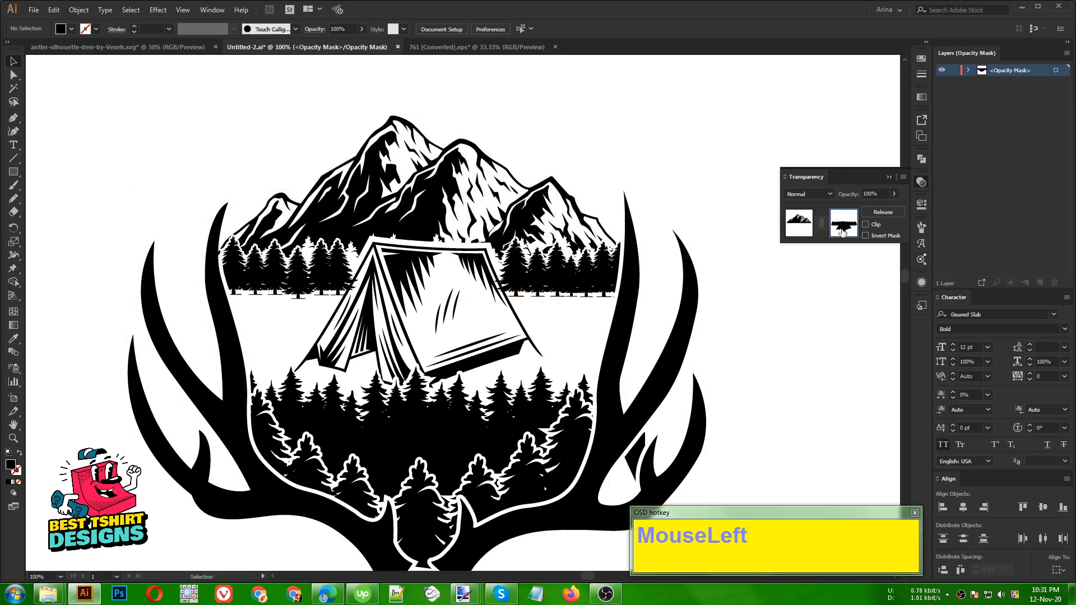
pyautogui.hotkey('ctrl', 'f')
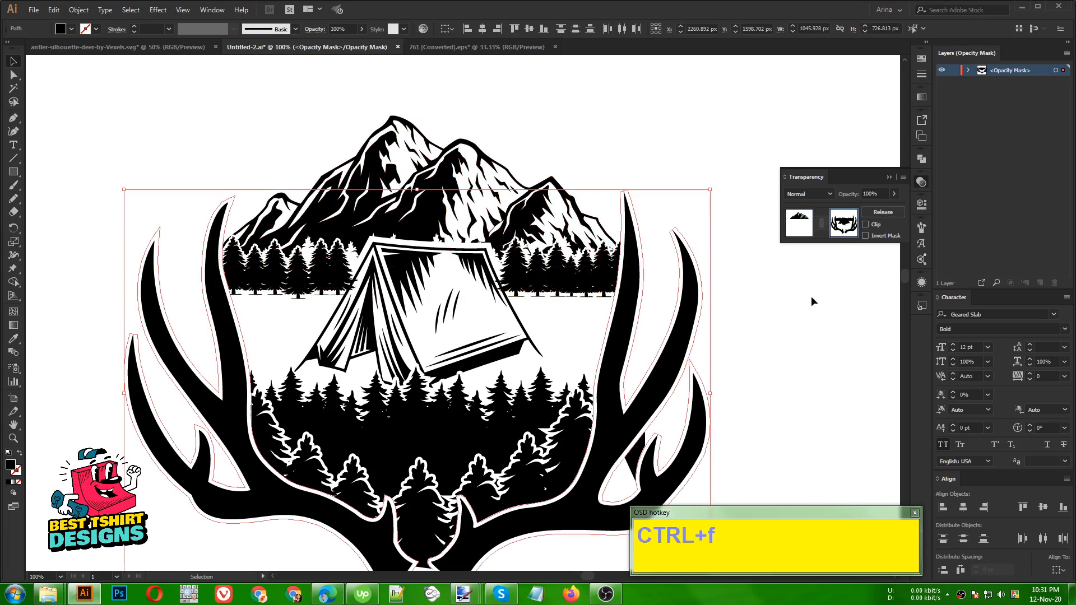
pyautogui.click(753, 305)
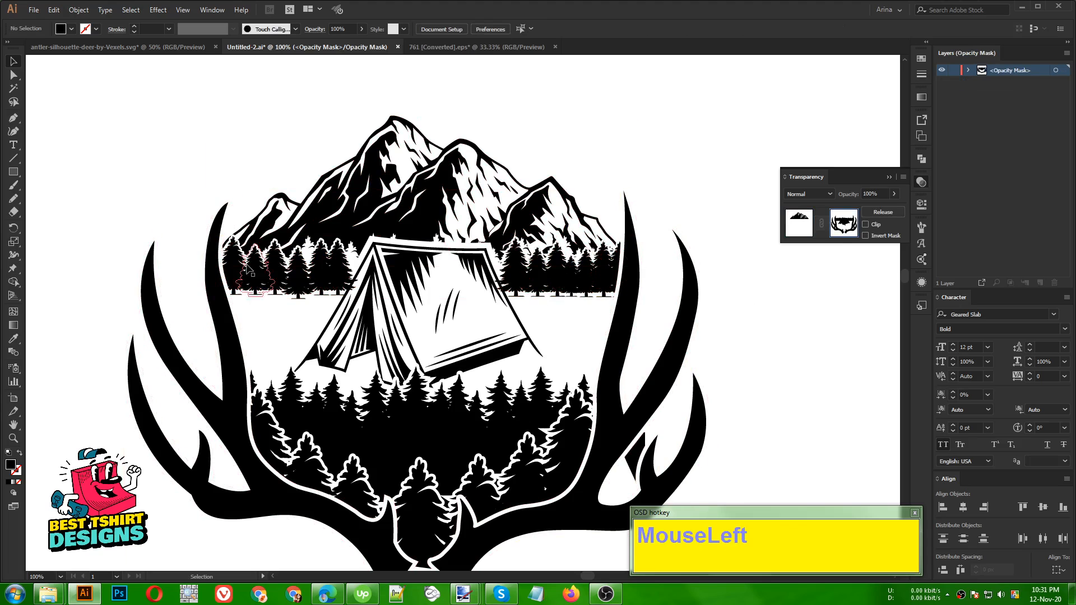
pyautogui.keyDown('alt'); pyautogui.scroll(-1, 347, 299); pyautogui.keyUp('alt')
pyautogui.click(799, 222)
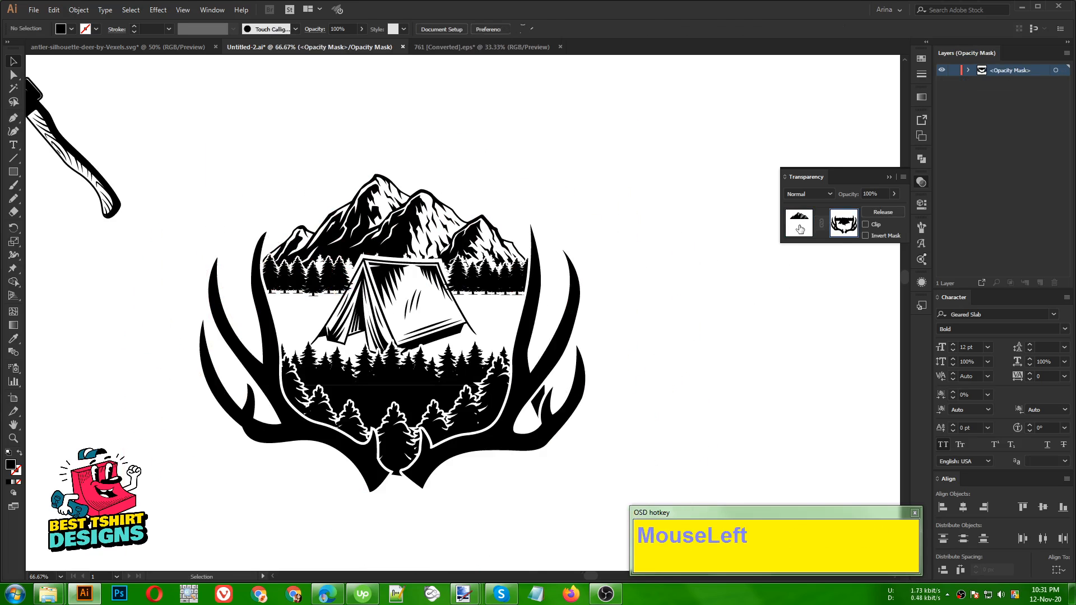
pyautogui.click(675, 358)
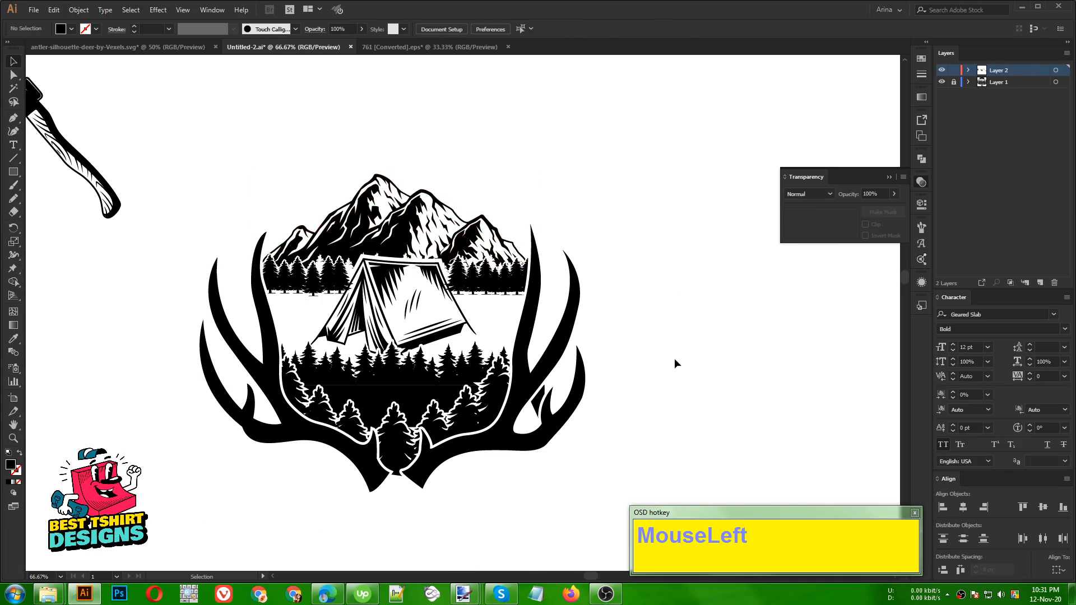
# Step: Copy the campfire from 761 [Converted].eps into the Untitled-2 illustration and scale it down to about 157 px wide over the tent
pyautogui.keyDown('alt'); pyautogui.scroll(1, 386, 293); pyautogui.keyUp('alt')
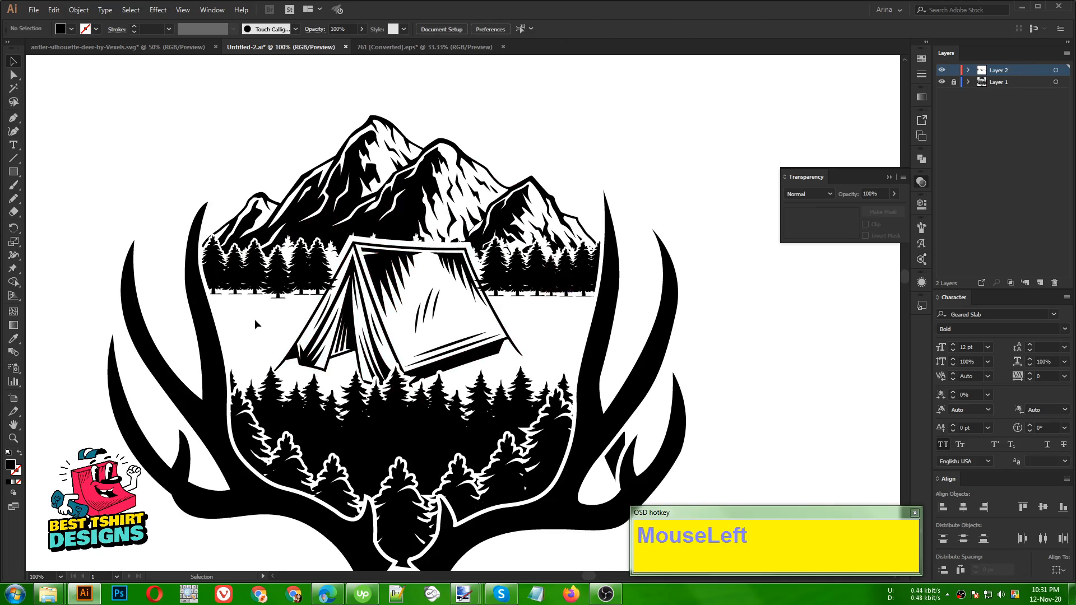
pyautogui.click(399, 48)
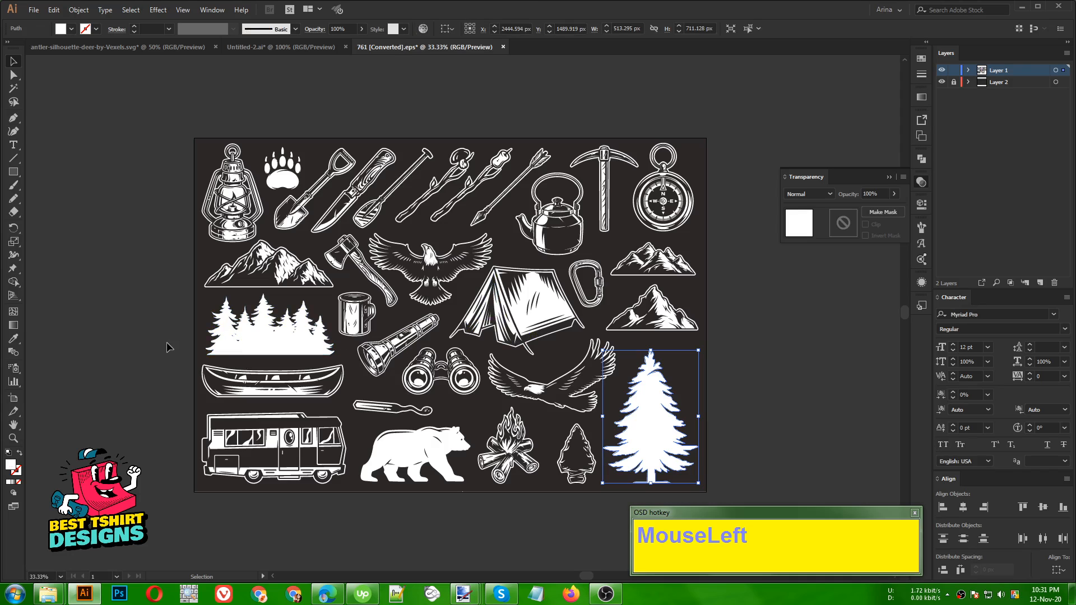
pyautogui.click(167, 348)
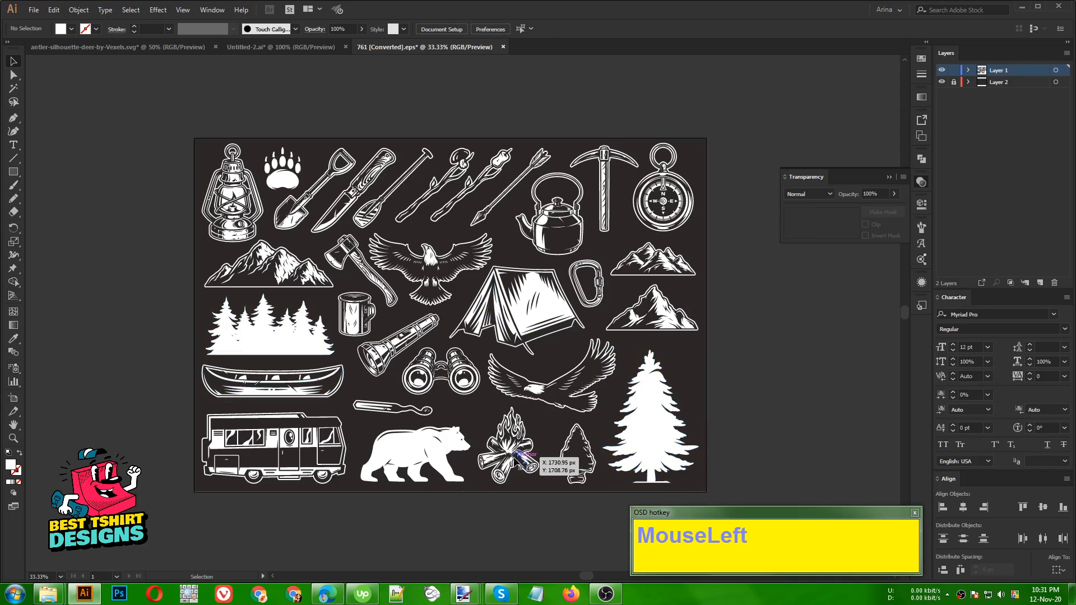
pyautogui.click(519, 458)
pyautogui.hotkey('ctrl', 'c')
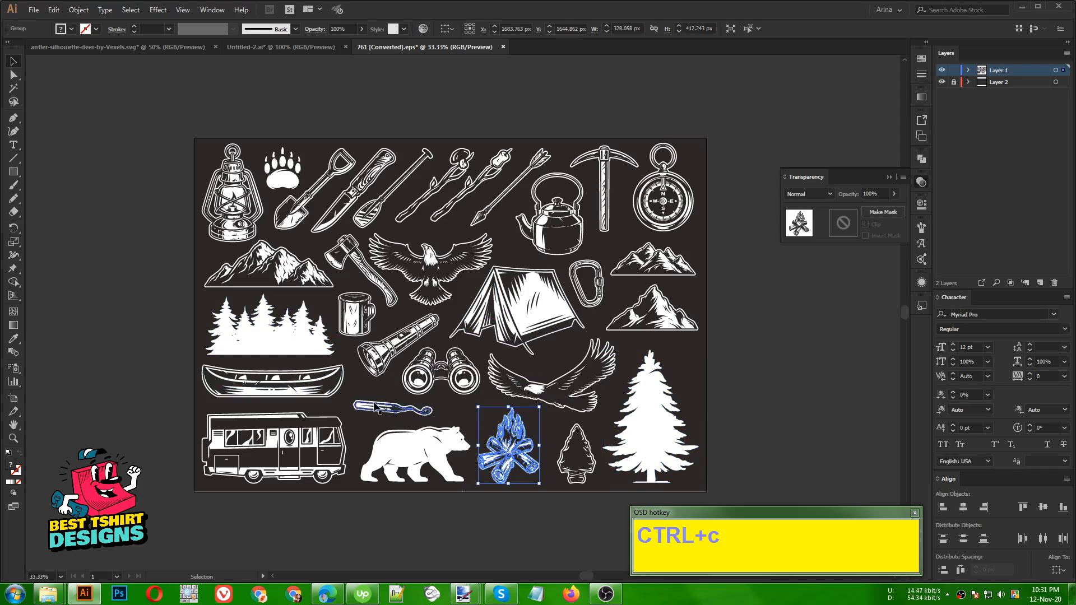
pyautogui.click(269, 48)
pyautogui.hotkey('ctrl', 'v')
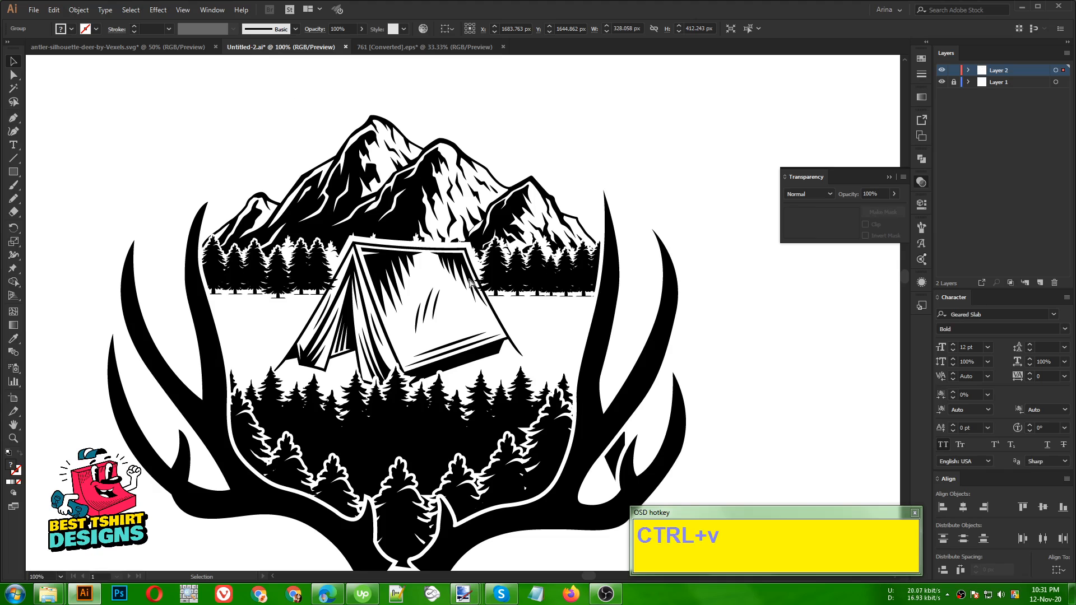
pyautogui.moveTo(554, 315); pyautogui.dragTo(506, 316)
# Step: Move the purple rectangle beside the antler illustration and place the campfire on it
pyautogui.scroll(-2, 625, 312)
pyautogui.scroll(-1, 580, 316)
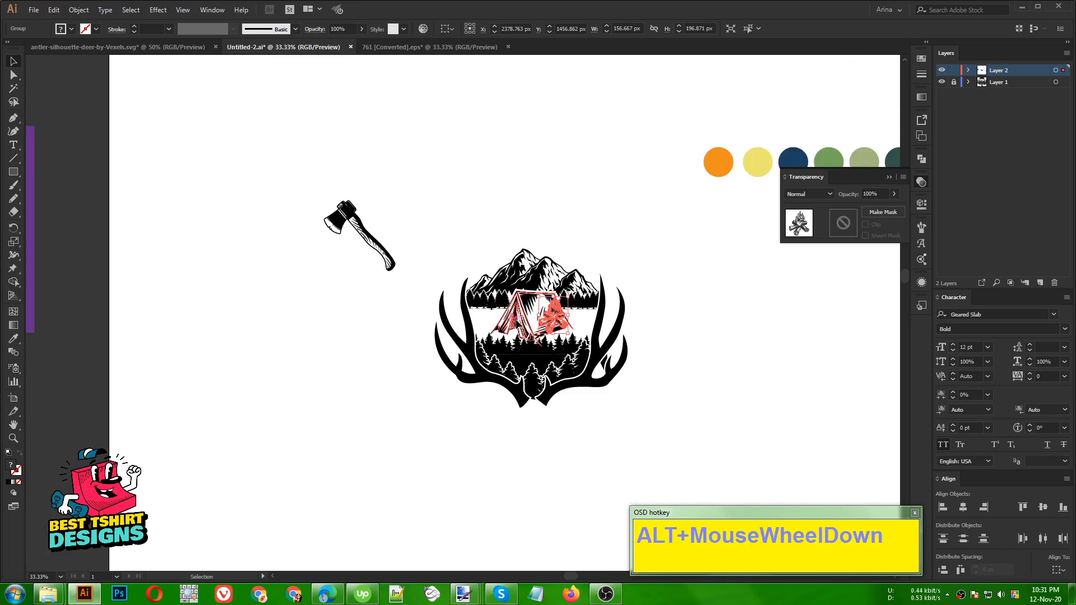
pyautogui.moveTo(35, 271); pyautogui.dragTo(352, 388)
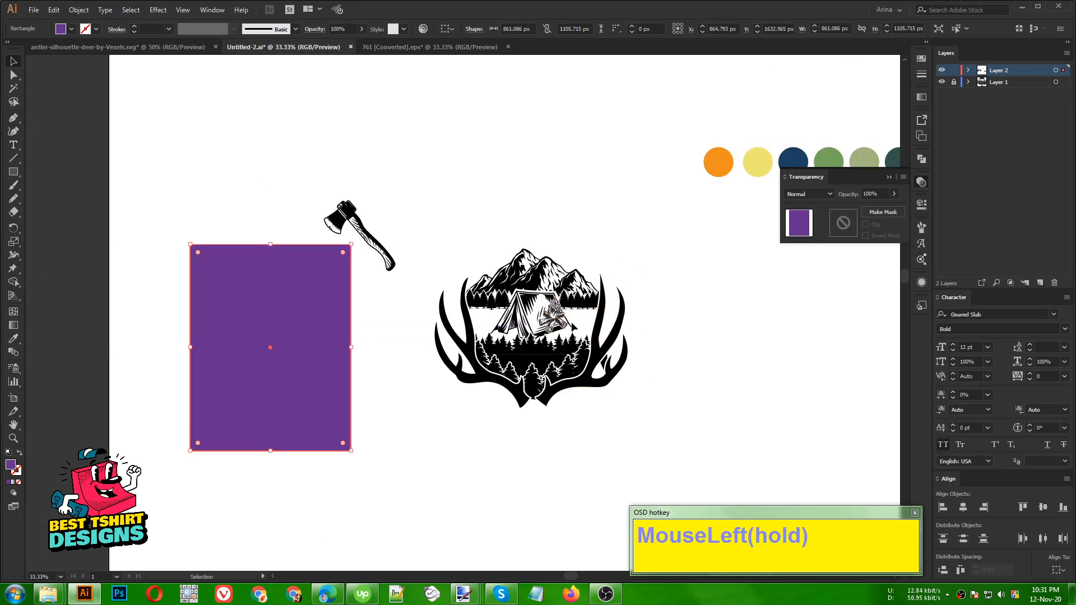
pyautogui.moveTo(564, 326); pyautogui.dragTo(264, 354)
# Step: Isolate the campfire group and delete the white outer outline shape behind it
pyautogui.scroll(4, 258, 359)
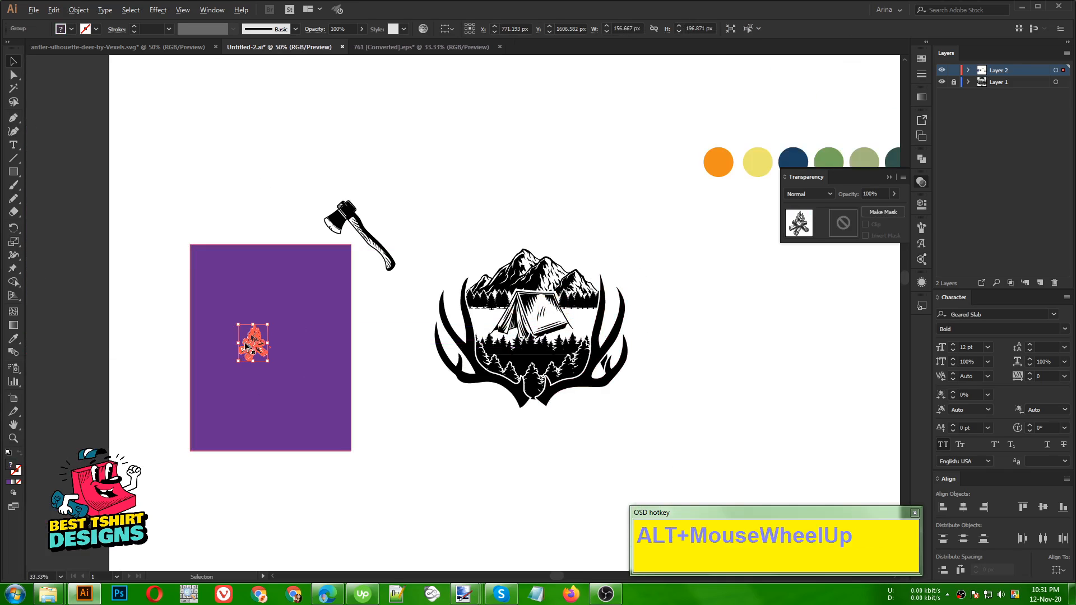
pyautogui.doubleClick(245, 346)
pyautogui.scroll(1, 250, 350)
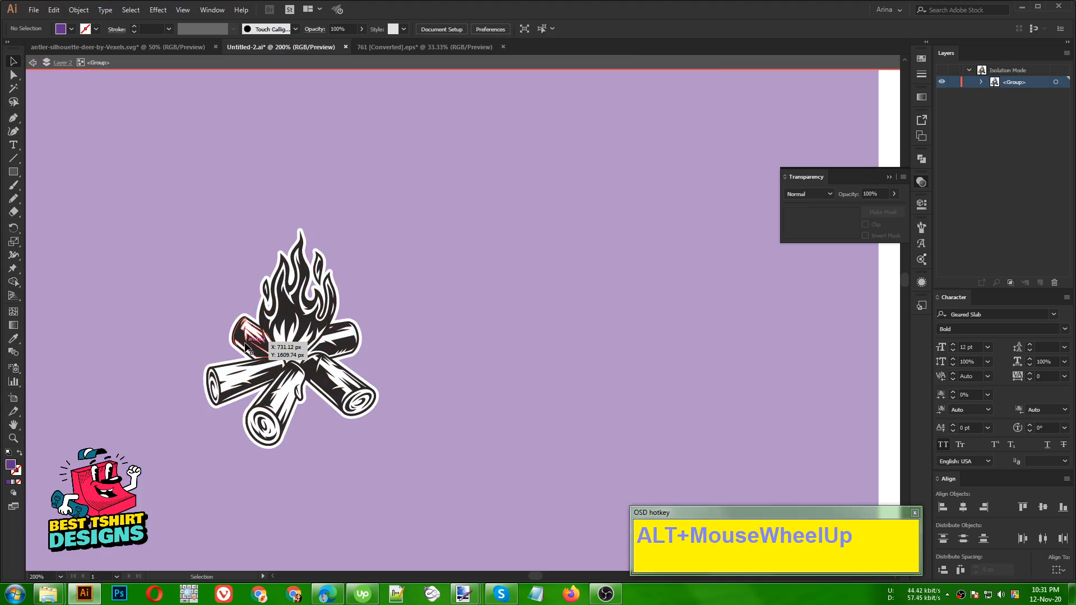
pyautogui.click(291, 429)
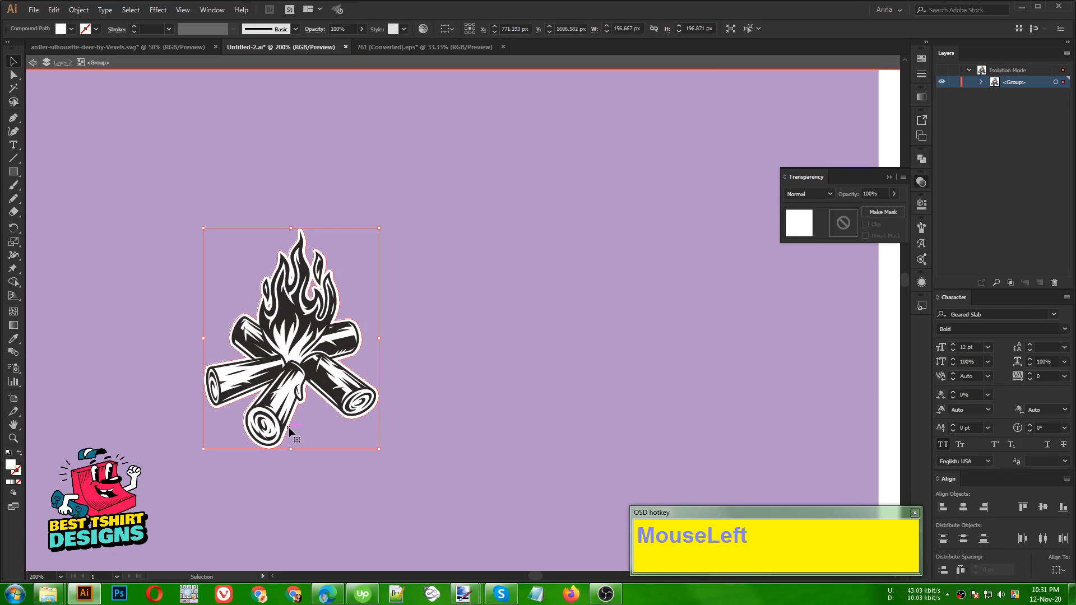
pyautogui.press('Delete')
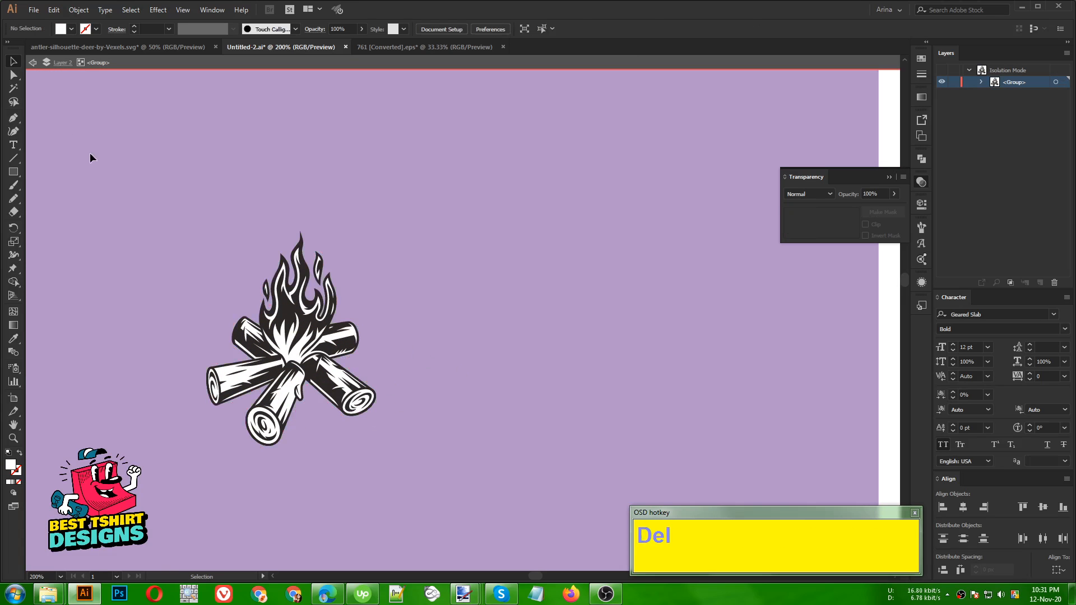
# Step: Select all white shapes of the campfire with the Magic Wand and cut them out of the group
pyautogui.click(13, 89)
pyautogui.click(230, 380)
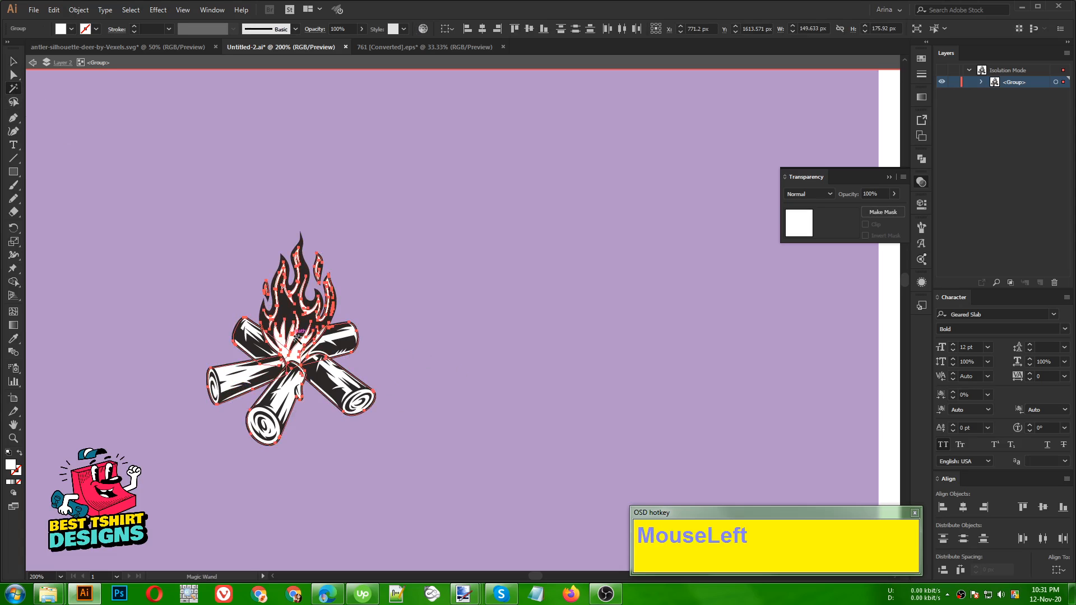
pyautogui.hotkey('ctrl', 'x')
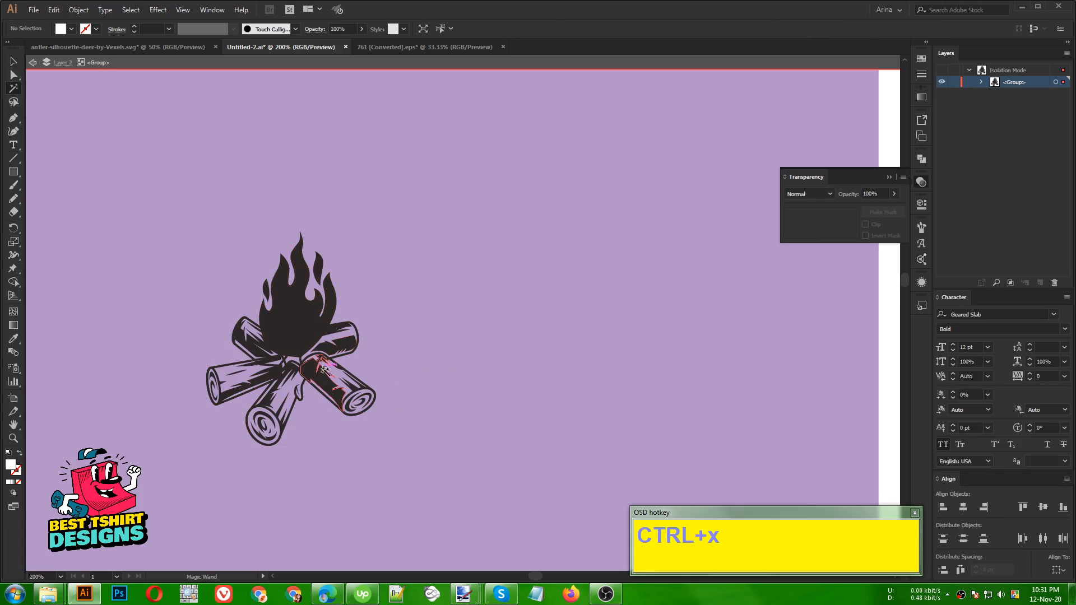
pyautogui.press('ctrl')
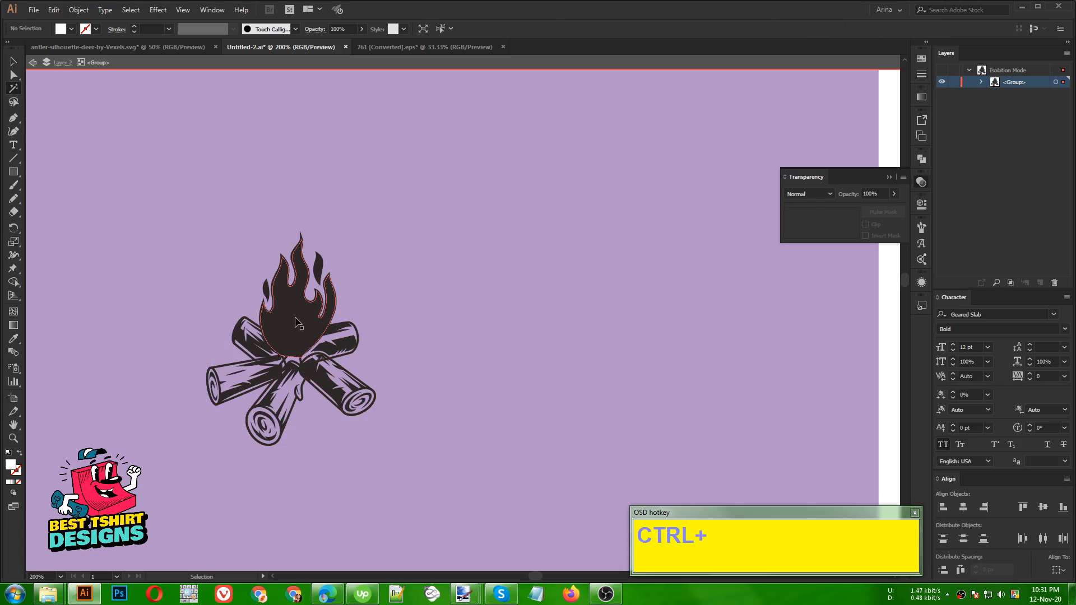
pyautogui.hotkey('ctrl', 'z')
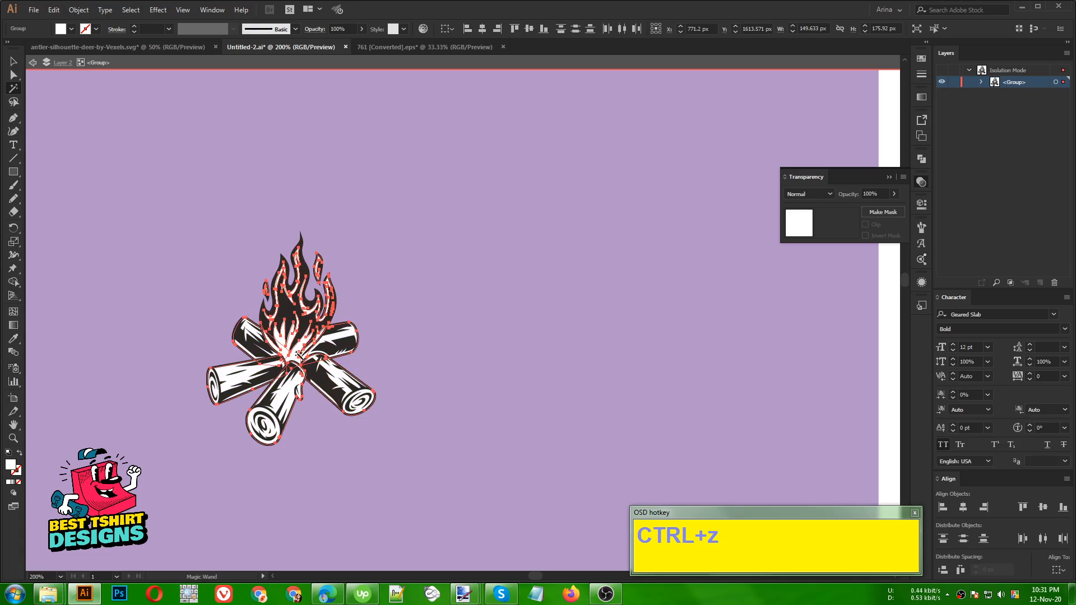
pyautogui.scroll(1, 289, 311)
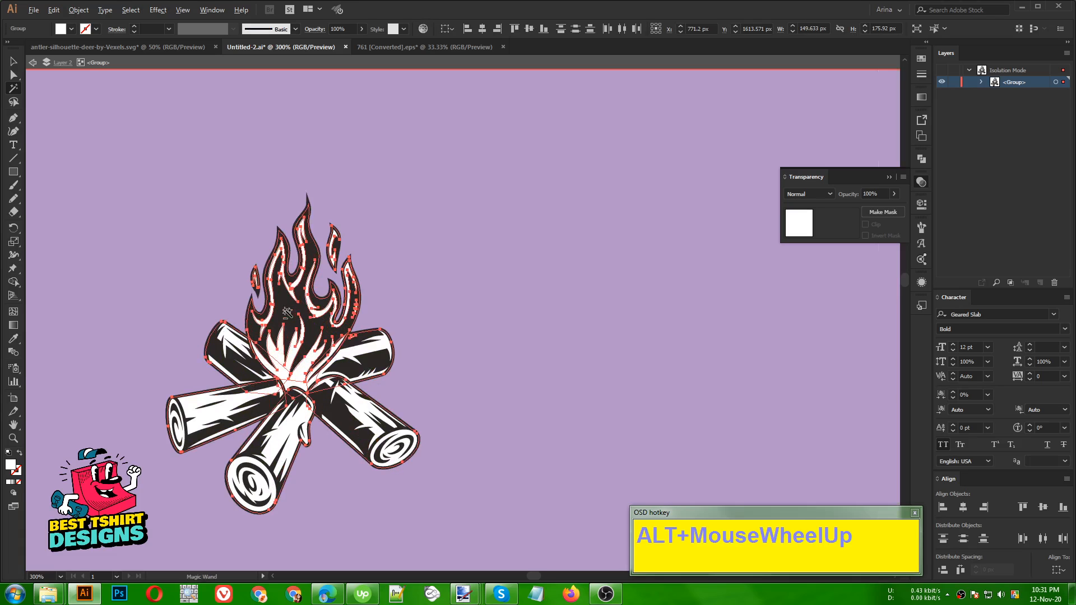
pyautogui.press('ctrl')
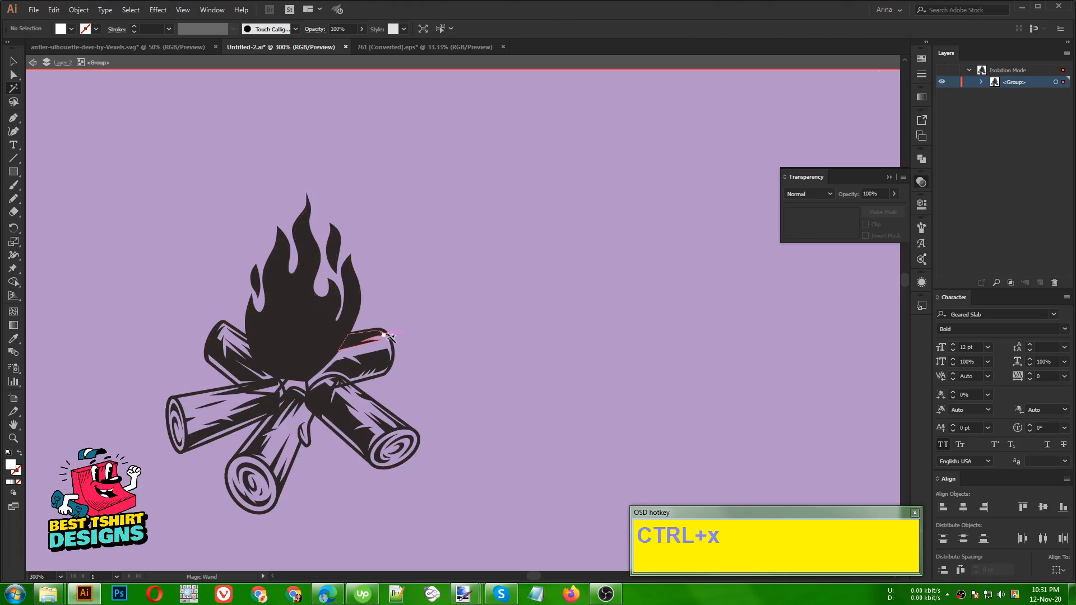
# Step: Create an opacity mask on the campfire group, paste the cut white shapes in front inside it and fill them black
pyautogui.hotkey('ctrl', 'v')
pyautogui.click(324, 343)
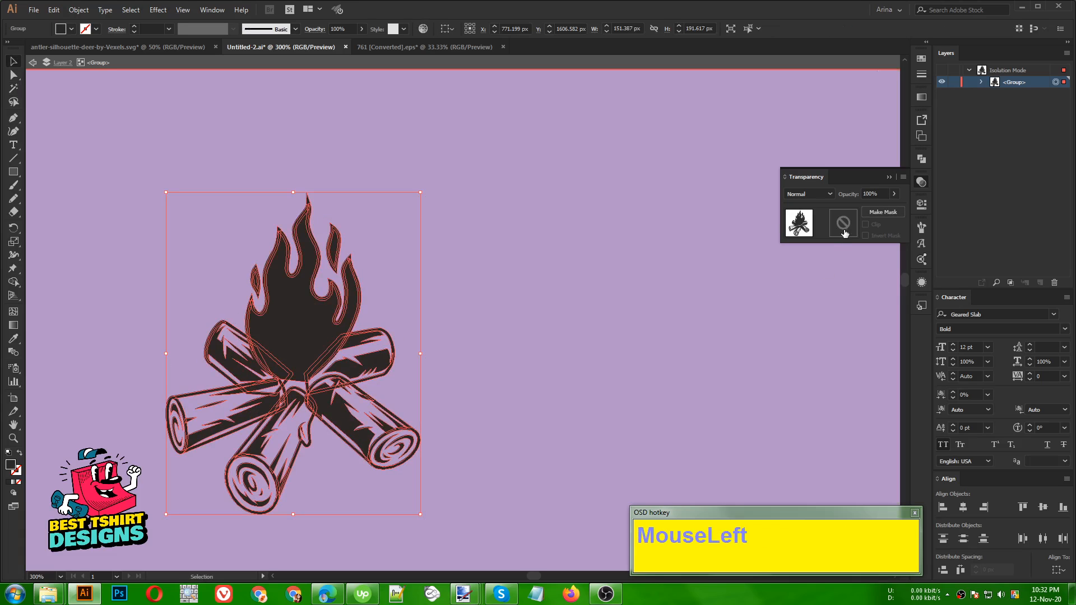
pyautogui.click(845, 233)
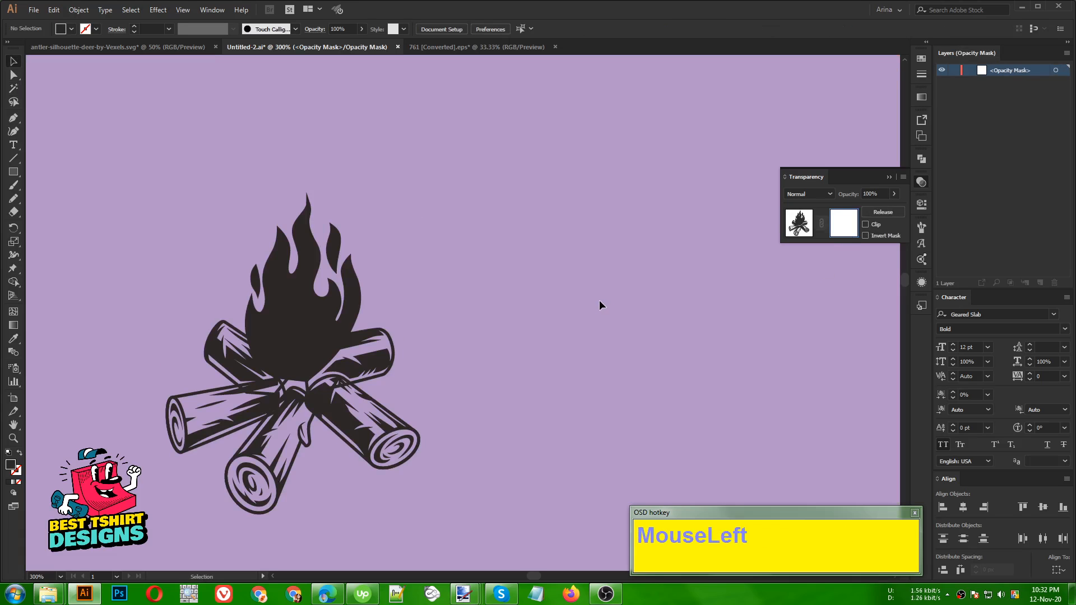
pyautogui.hotkey('ctrl', 'f')
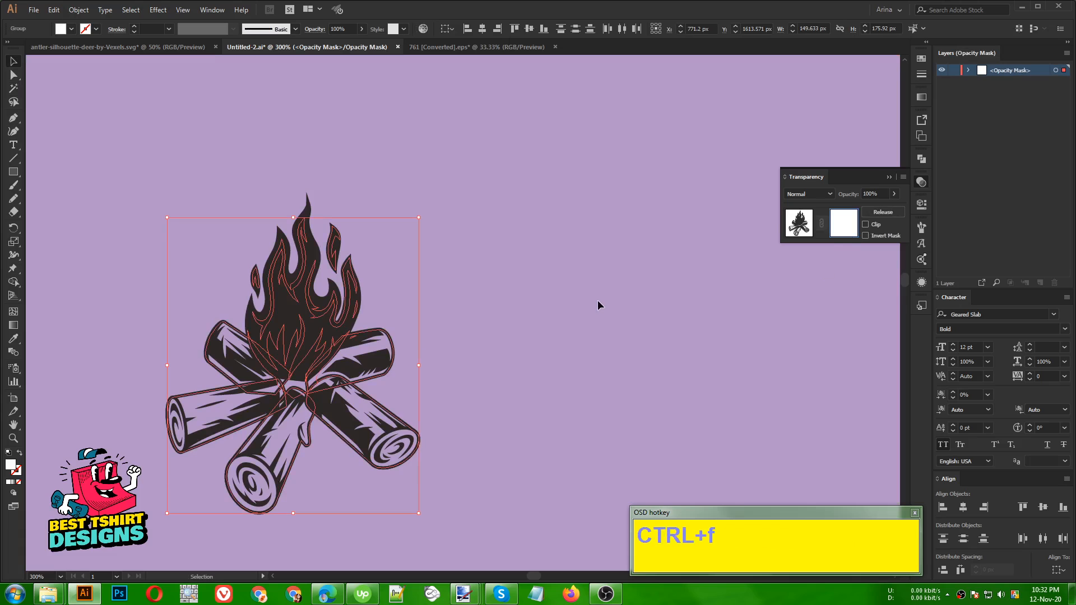
pyautogui.click(72, 29)
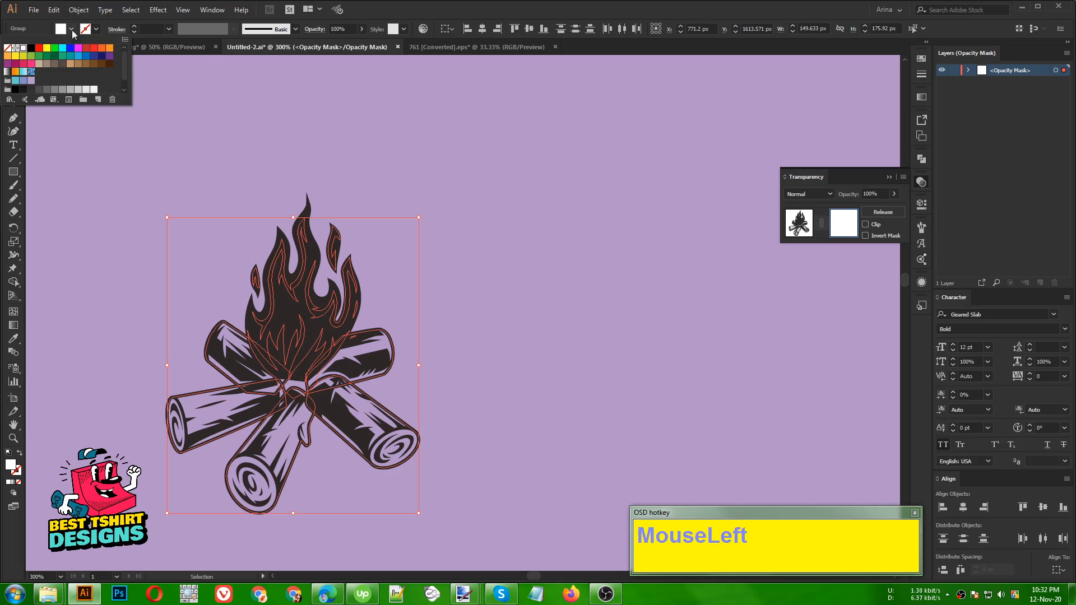
pyautogui.click(31, 49)
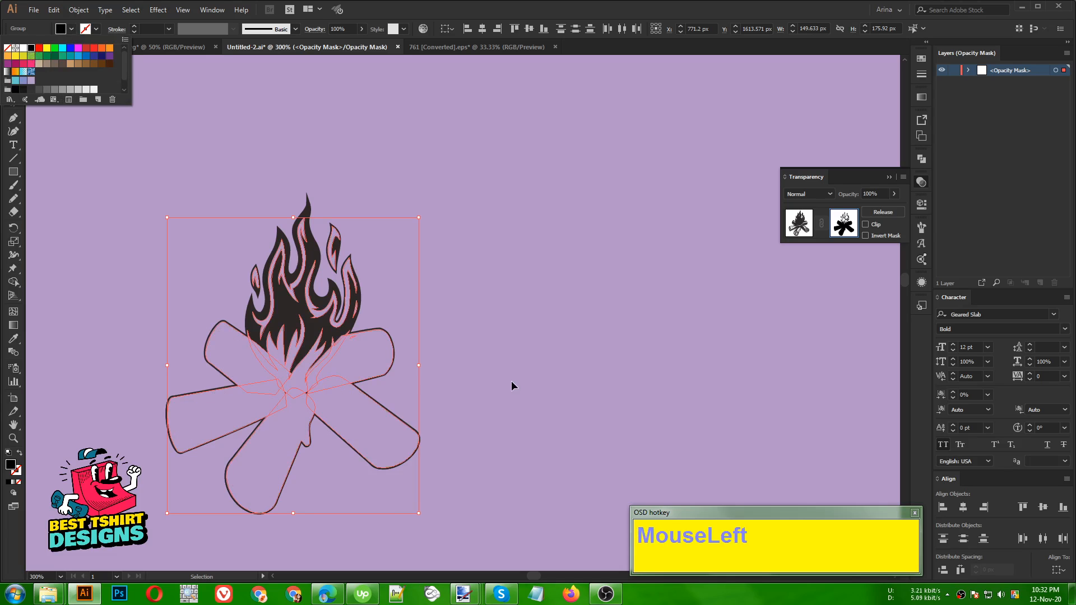
pyautogui.click(513, 360)
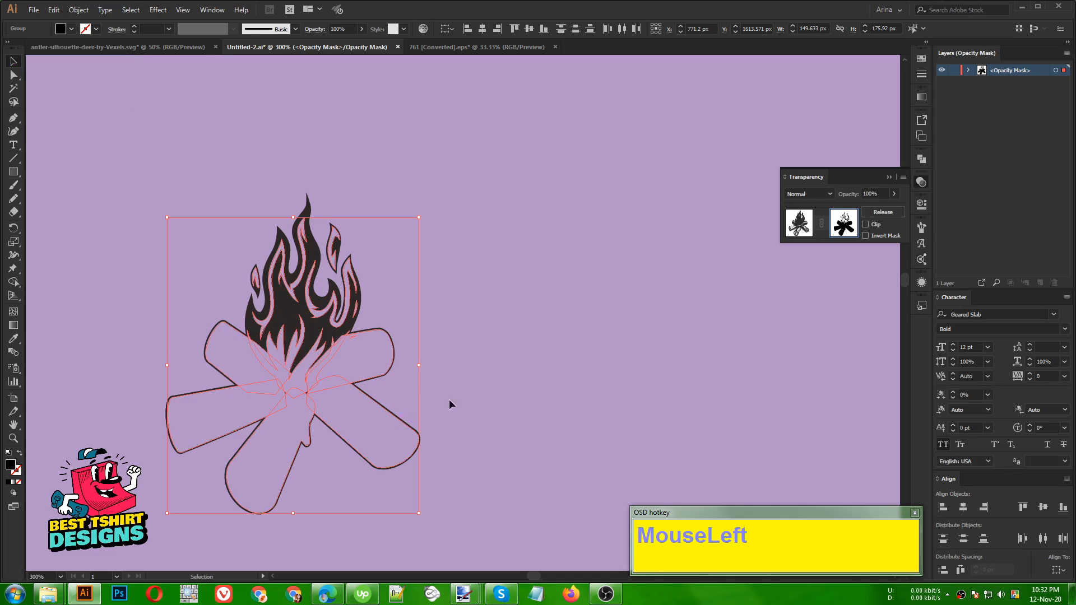
# Step: Delete the log shapes from the campfire's opacity mask and return to editing the artwork
pyautogui.click(449, 399)
pyautogui.click(375, 428)
pyautogui.press('Delete')
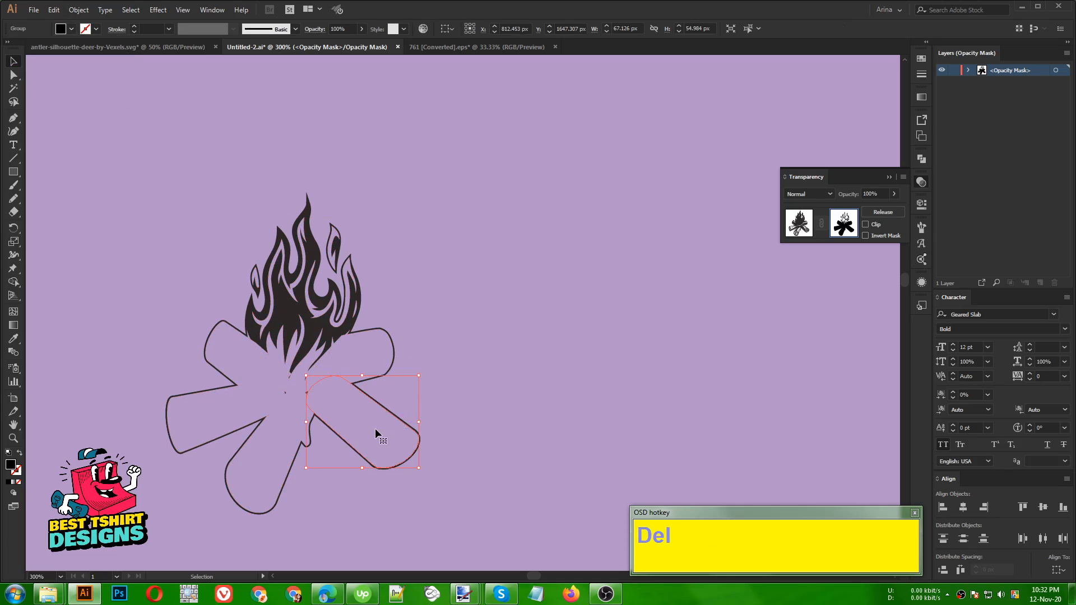
pyautogui.click(372, 357)
pyautogui.press('Delete')
pyautogui.click(272, 439)
pyautogui.press('Delete')
pyautogui.click(225, 416)
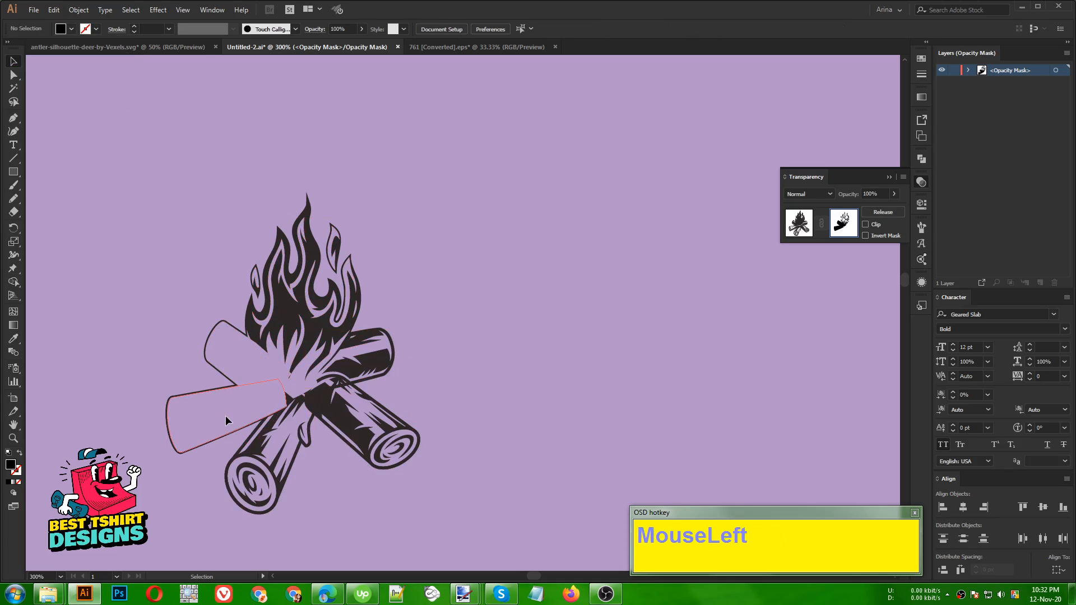
pyautogui.press('Delete')
pyautogui.click(218, 349)
pyautogui.press('Delete')
pyautogui.click(313, 477)
pyautogui.press('Delete')
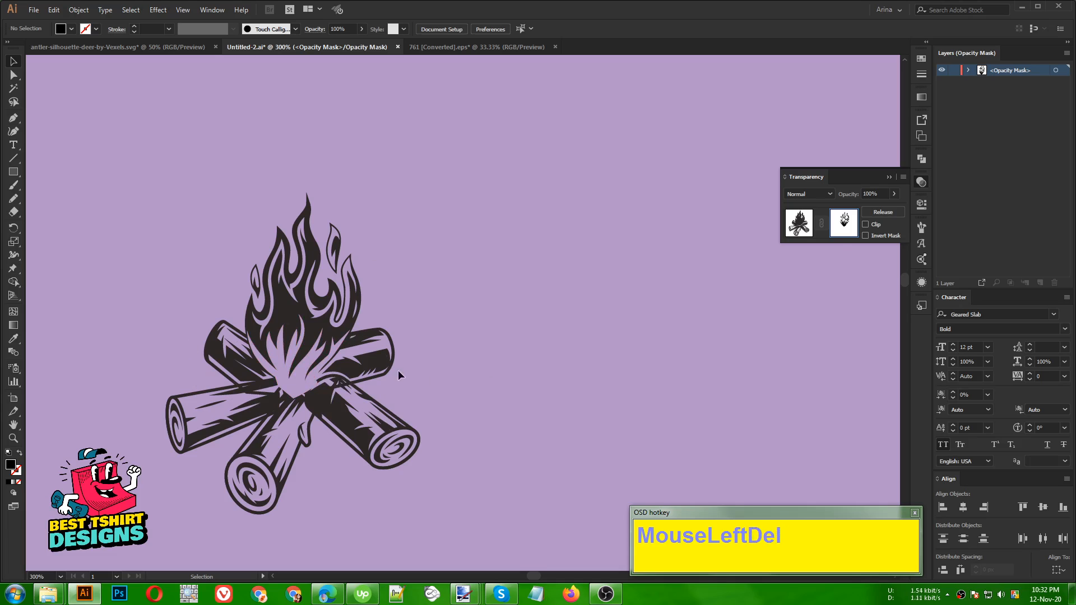
pyautogui.click(806, 230)
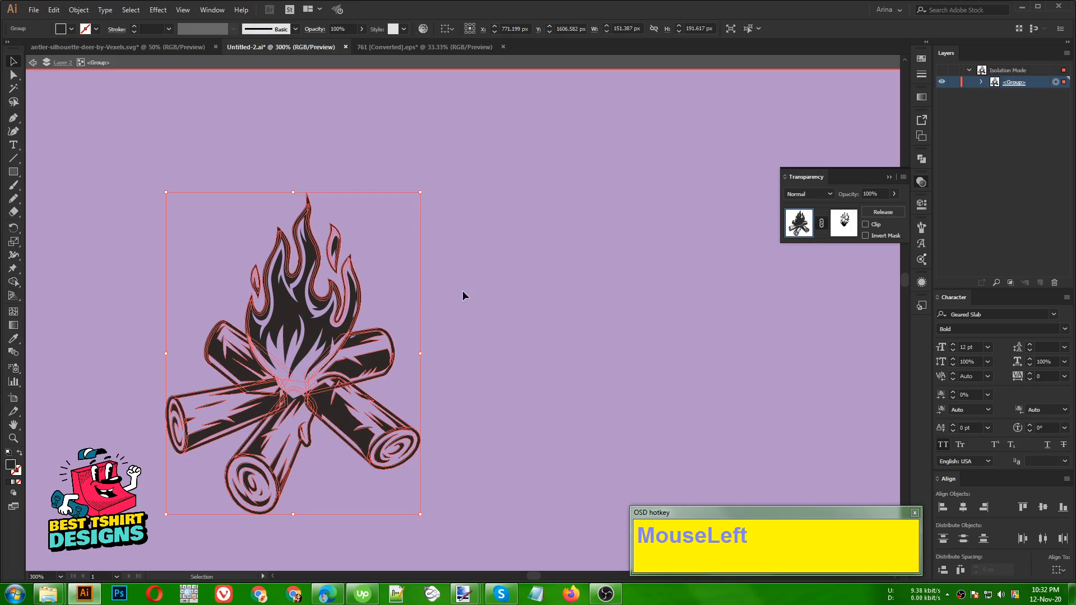
# Step: Try to unite the masked campfire's shapes into one with Pathfinder
pyautogui.click(924, 159)
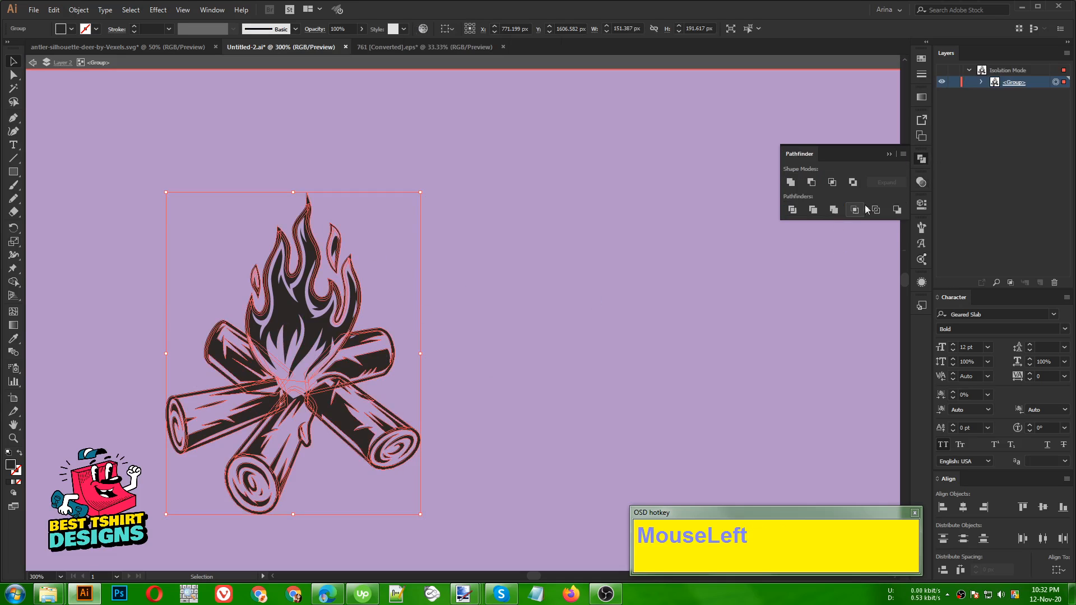
pyautogui.click(791, 182)
pyautogui.hotkey('ctrl', 'z')
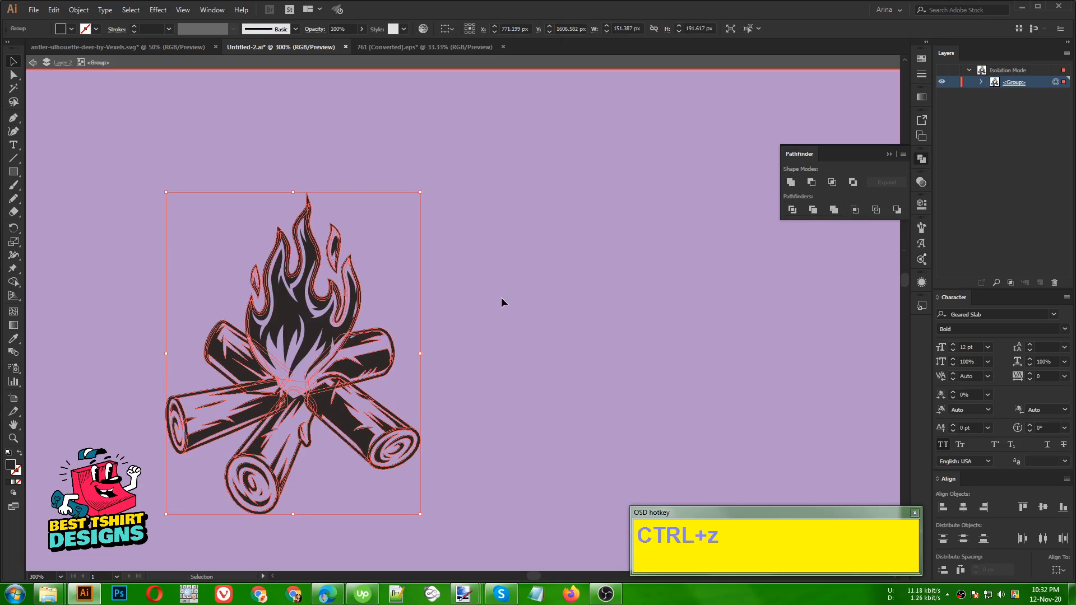
# Step: Leave the campfire group, fill the campfire black and place one on each side of the tent, the left one about 77 px wide
pyautogui.click(237, 277)
pyautogui.scroll(-4, 237, 278)
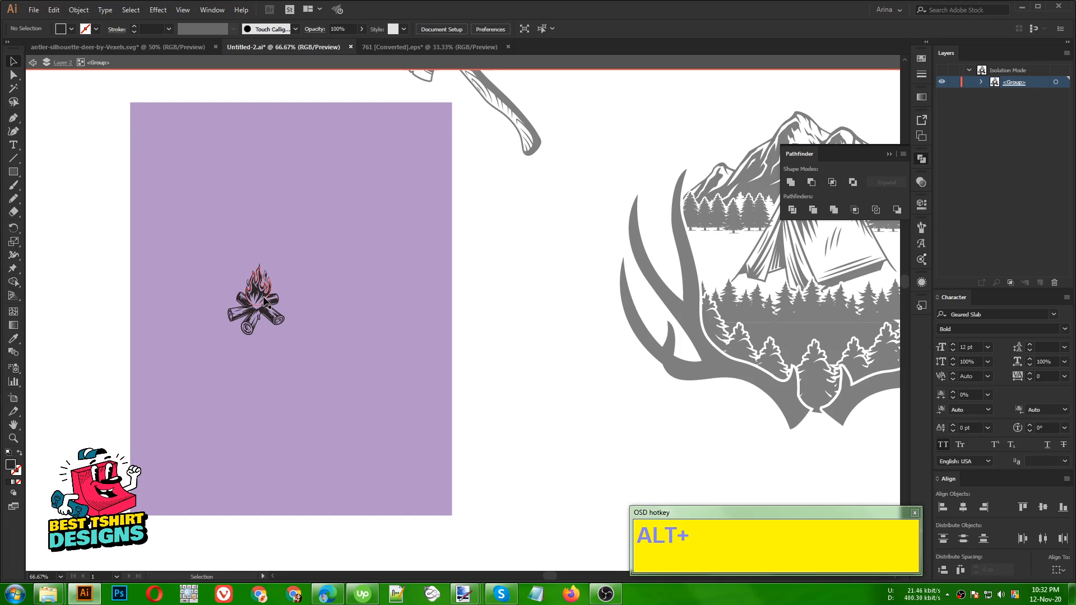
pyautogui.doubleClick(341, 311)
pyautogui.moveTo(263, 301)
pyautogui.mouseDown()
pyautogui.moveTo(595, 395)
pyautogui.moveTo(576, 407)
pyautogui.moveTo(299, 400)
pyautogui.moveTo(600, 303)
pyautogui.moveTo(645, 269)
pyautogui.moveTo(625, 264)
pyautogui.moveTo(604, 272)
pyautogui.moveTo(657, 284)
pyautogui.moveTo(225, 300)
pyautogui.moveTo(280, 292)
pyautogui.moveTo(249, 299)
pyautogui.mouseUp()
pyautogui.click(921, 59)
pyautogui.click(569, 367)
pyautogui.click(311, 403)
pyautogui.scroll(3, 624, 262)
pyautogui.scroll(-1, 632, 292)
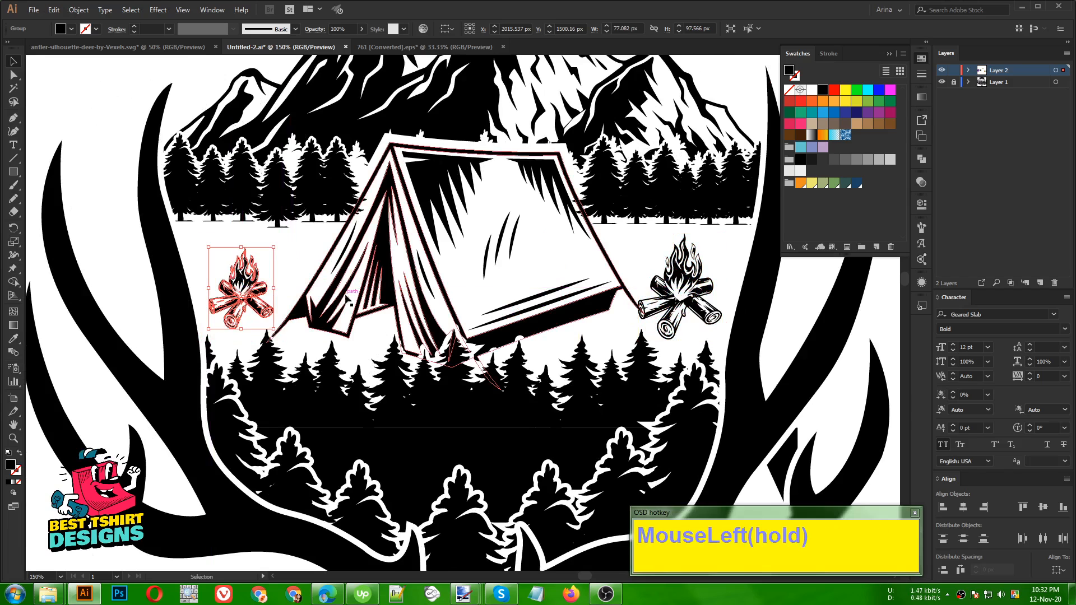
# Step: Align the bottom edges of the two campfires beside the tent
pyautogui.keyDown('shift'); pyautogui.click(681, 297); pyautogui.keyUp('shift')
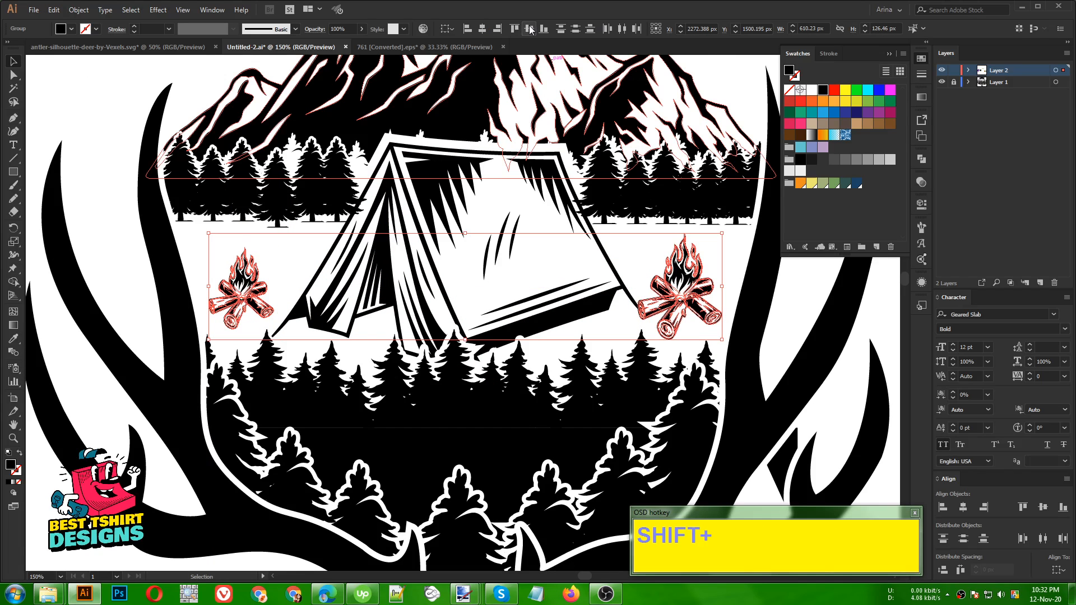
pyautogui.click(544, 29)
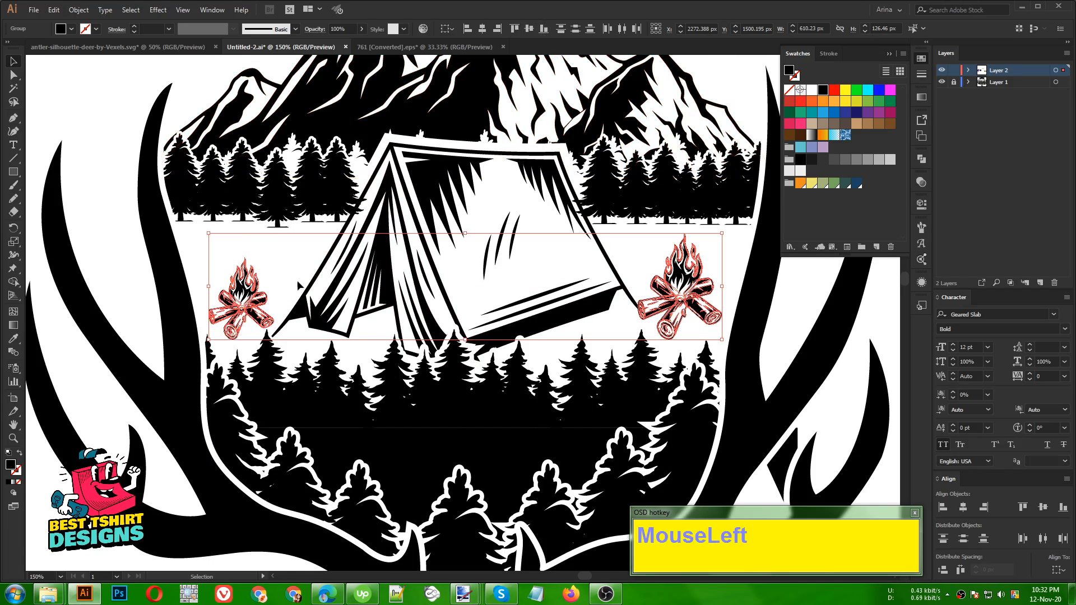
pyautogui.click(284, 273)
# Step: Scale the campfire on the tent's right side down to about 88 px wide
pyautogui.keyDown('alt'); pyautogui.scroll(-1, 290, 285); pyautogui.keyUp('alt')
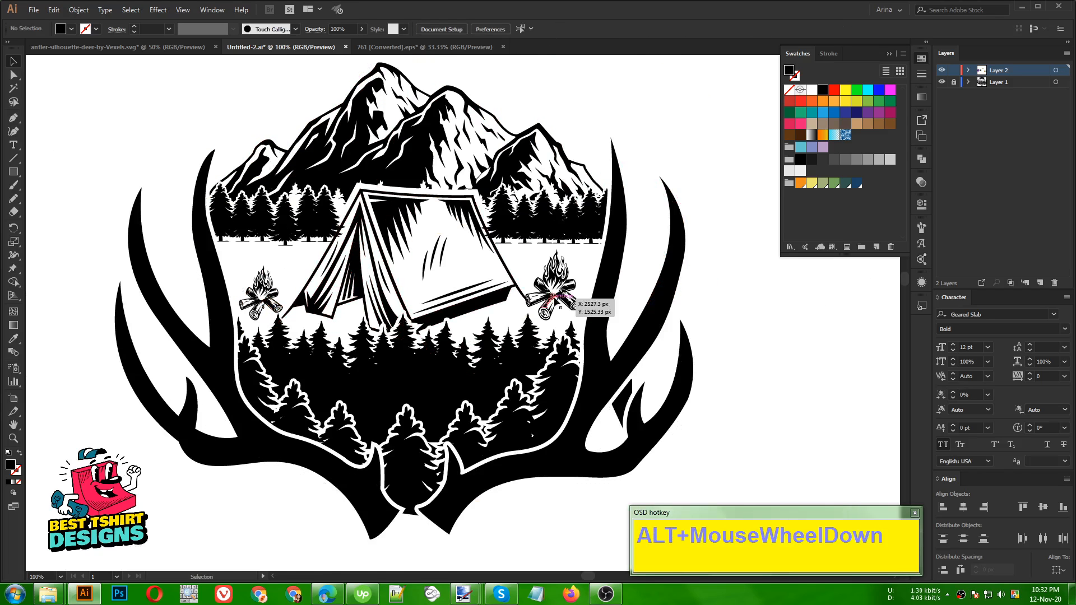
pyautogui.keyDown('alt'); pyautogui.scroll(2, 561, 300); pyautogui.keyUp('alt')
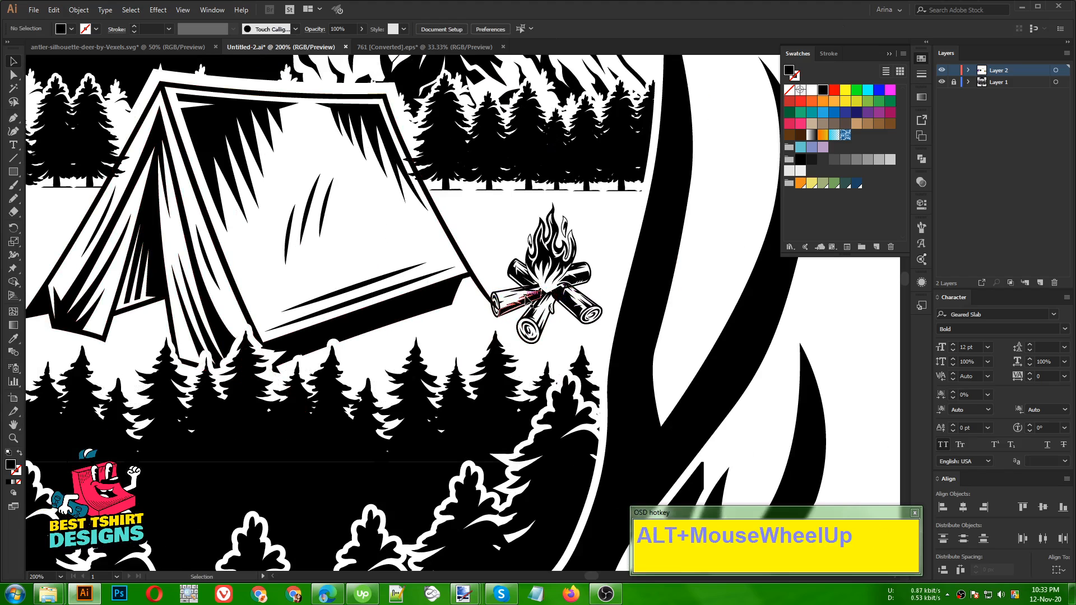
pyautogui.click(531, 303)
pyautogui.moveTo(494, 273); pyautogui.dragTo(503, 273)
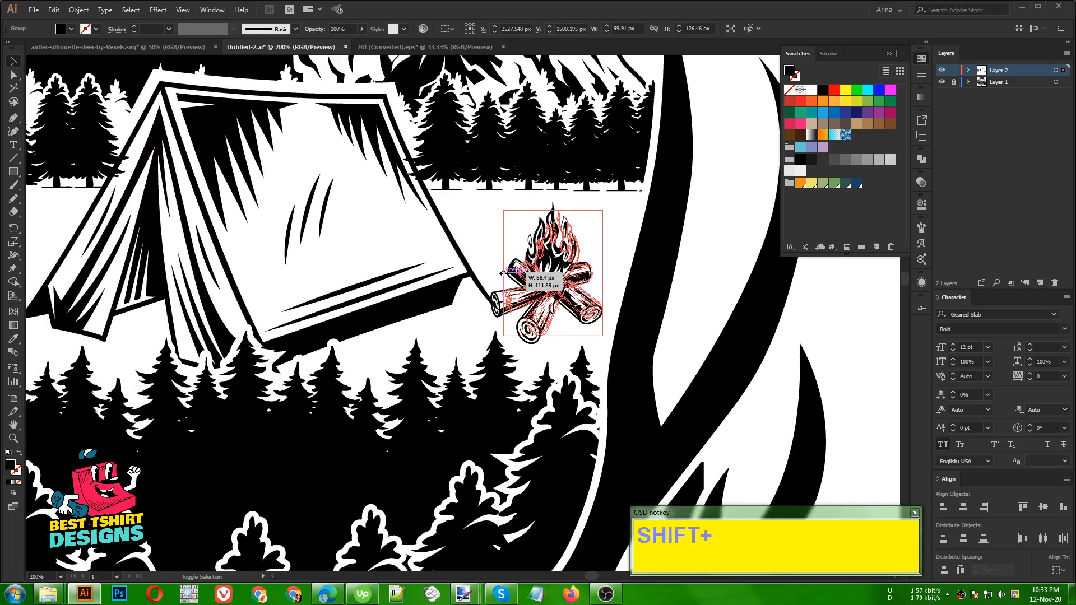
pyautogui.click(567, 319)
pyautogui.keyDown('alt'); pyautogui.scroll(-2, 570, 320); pyautogui.keyUp('alt')
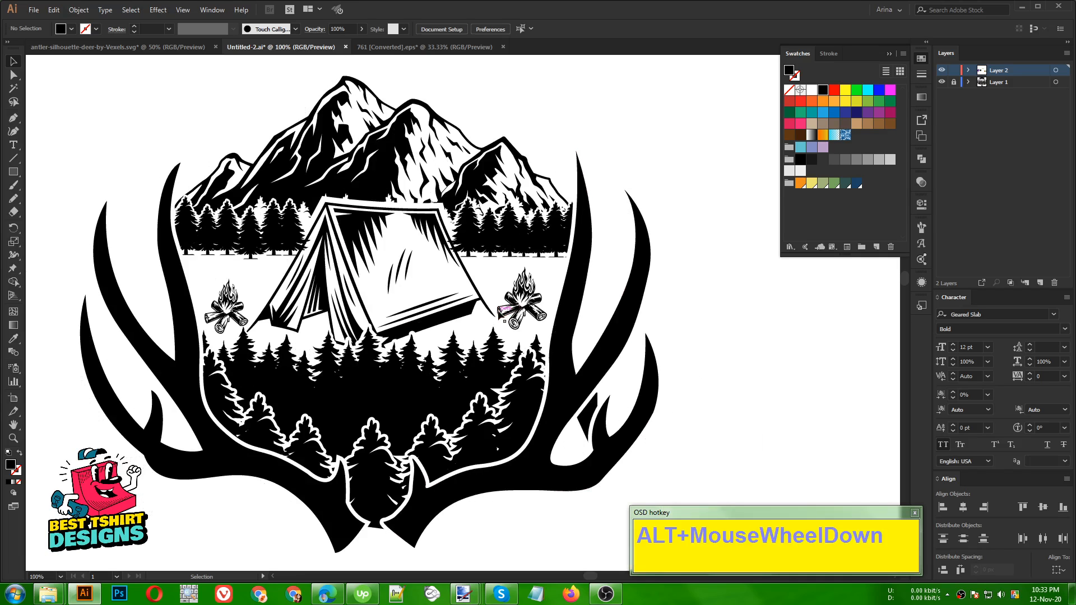
pyautogui.click(670, 321)
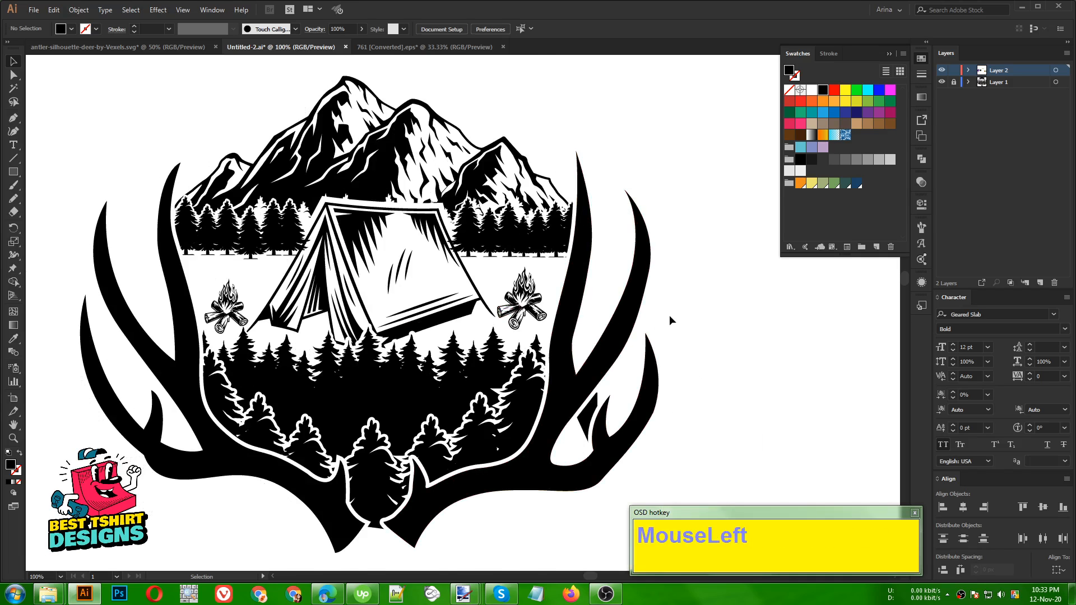
# Step: Draw a thin black ellipse about 98 by 6 px above the left campfire
pyautogui.keyDown('alt'); pyautogui.scroll(1, 310, 274); pyautogui.keyUp('alt')
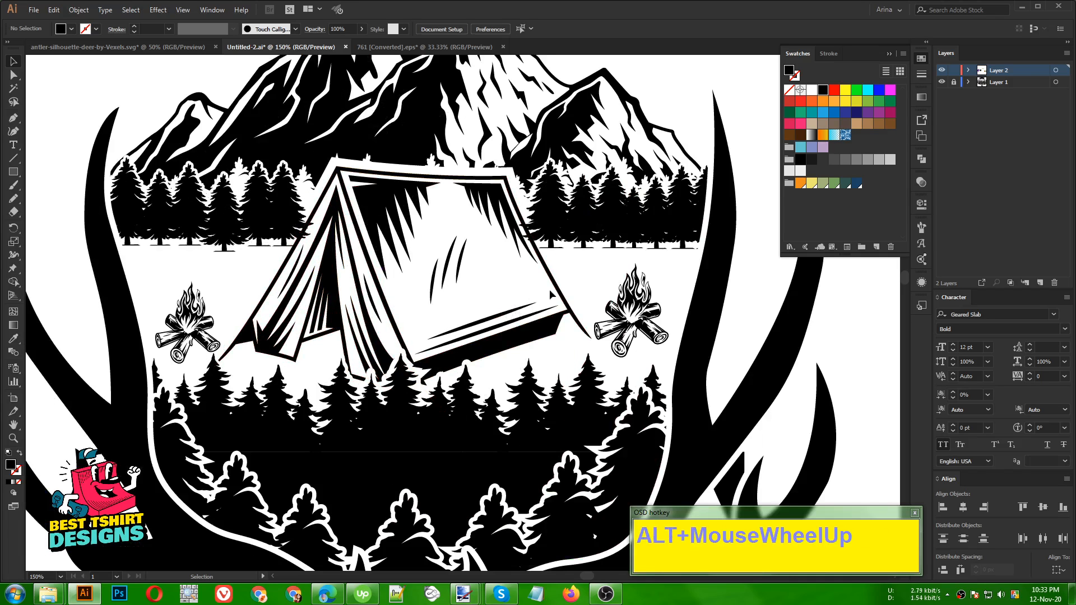
pyautogui.click(230, 292)
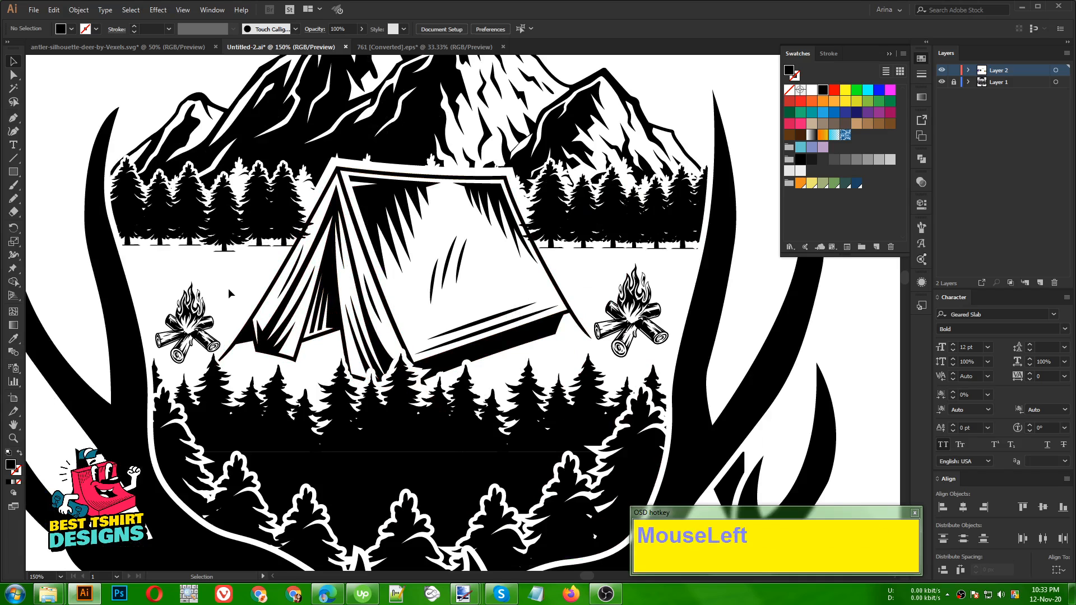
pyautogui.moveTo(14, 172); pyautogui.dragTo(50, 196)
pyautogui.moveTo(155, 260); pyautogui.dragTo(237, 262)
pyautogui.press('v')
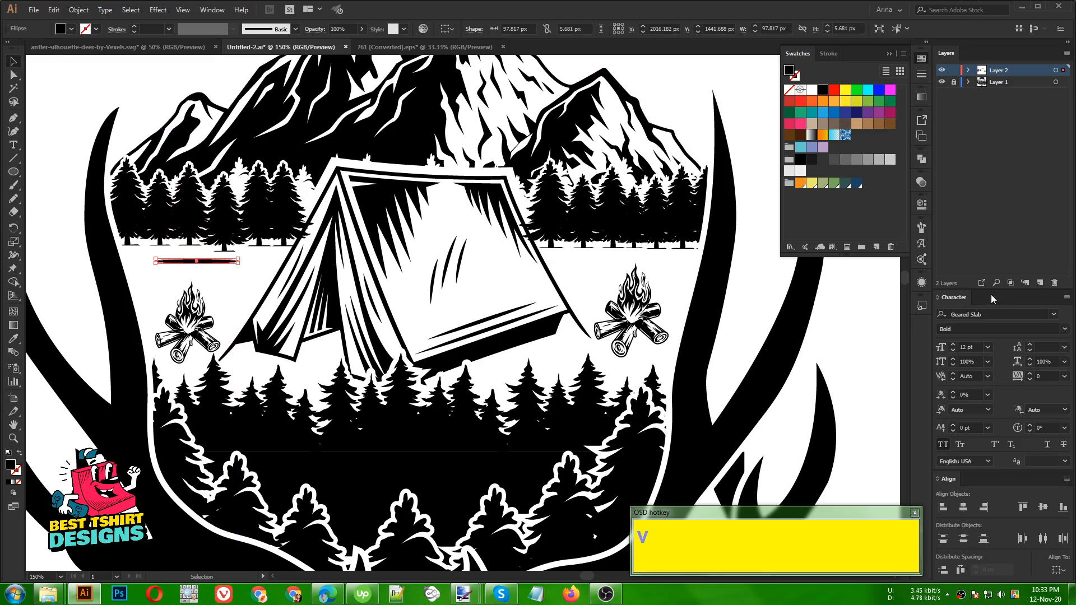
# Step: Make a new Art Brush from the thin ellipse with its default options, and delete the ellipse
pyautogui.click(925, 230)
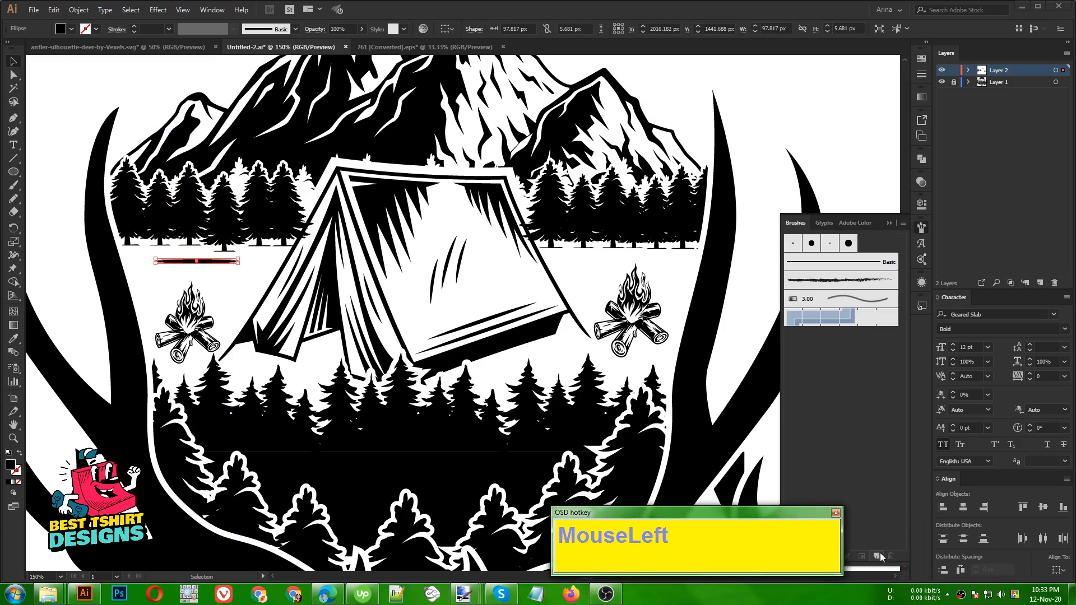
pyautogui.click(878, 557)
pyautogui.click(363, 190)
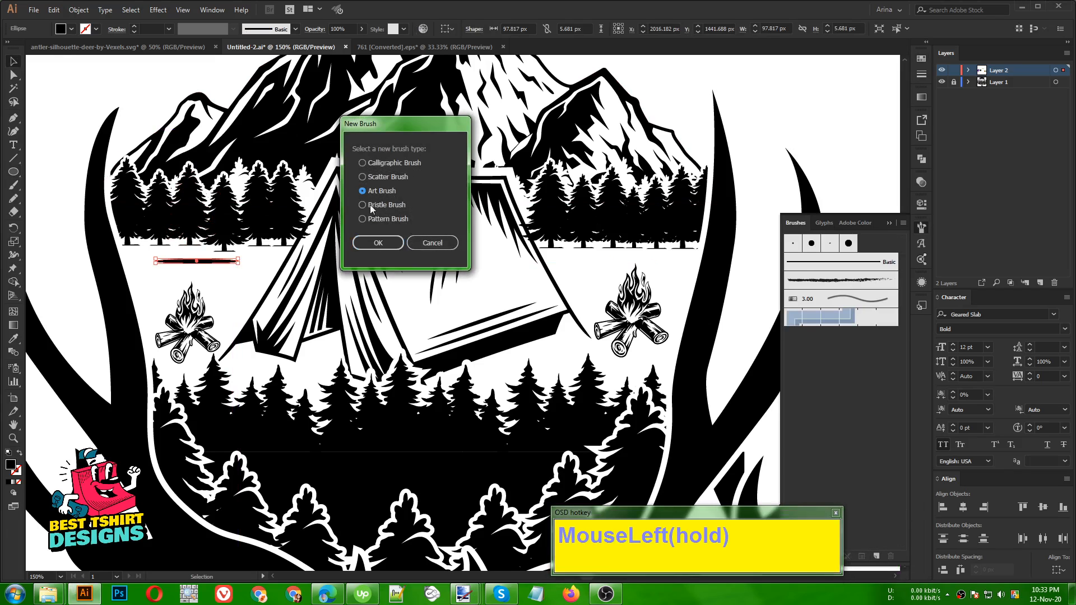
pyautogui.click(370, 243)
pyautogui.click(699, 443)
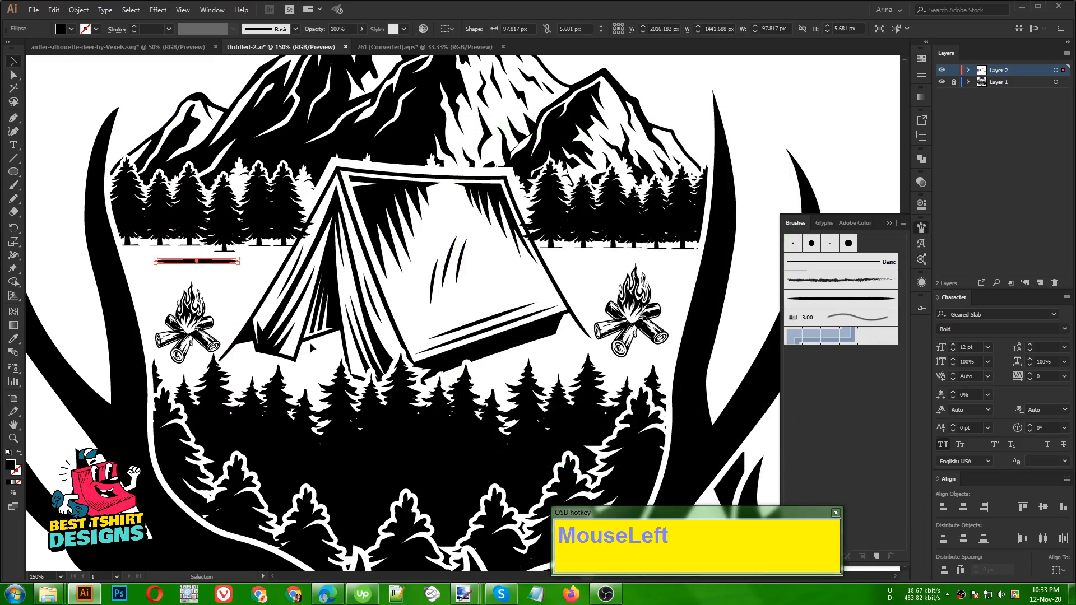
pyautogui.press('Delete')
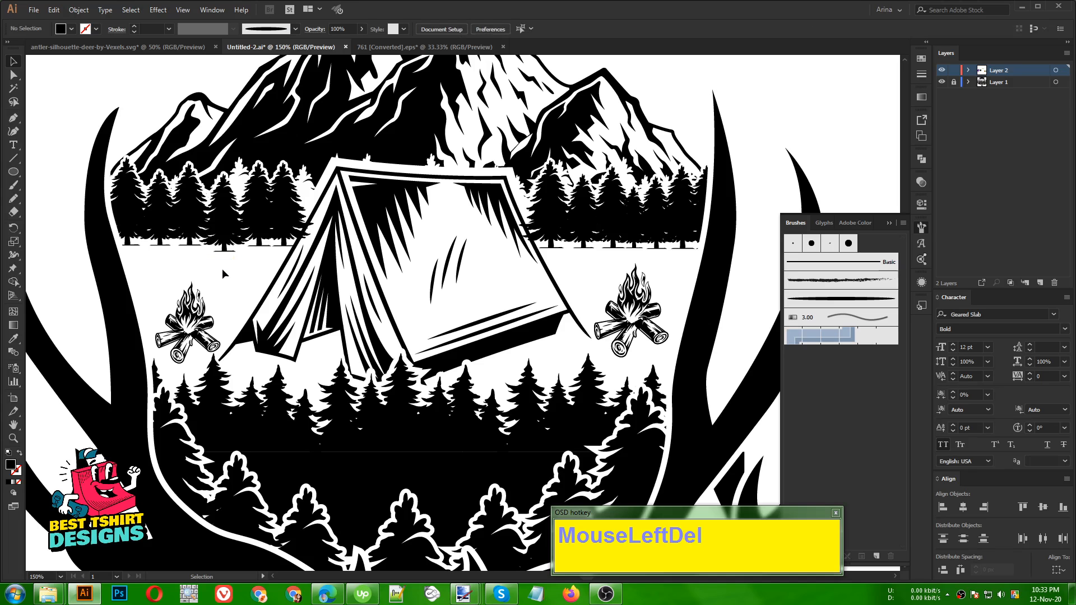
# Step: Select the entire antler camping illustration and group it
pyautogui.scroll(-3, 225, 275)
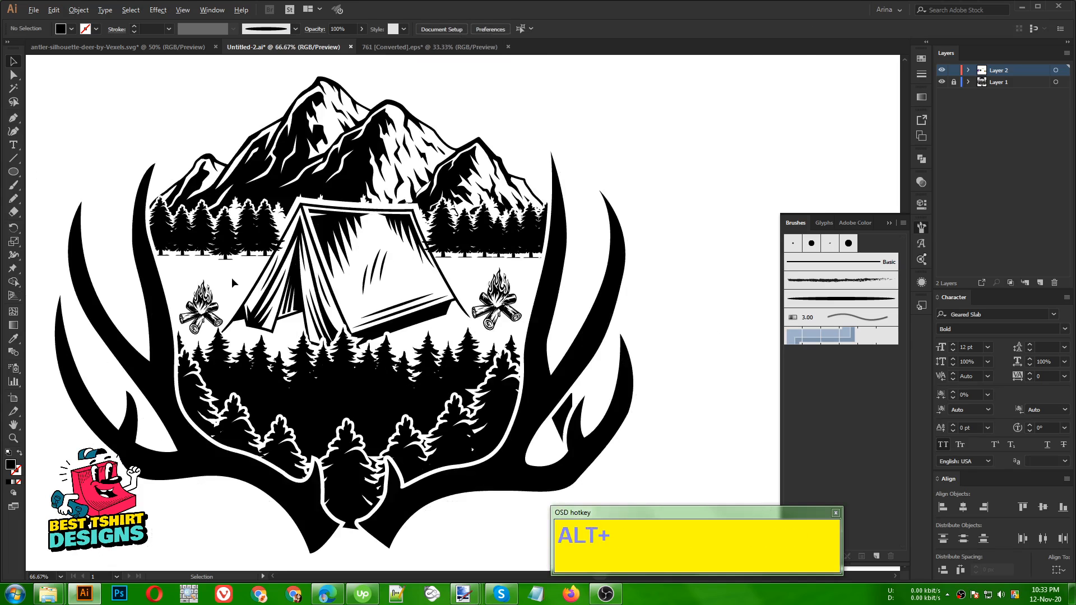
pyautogui.moveTo(128, 161); pyautogui.dragTo(515, 481)
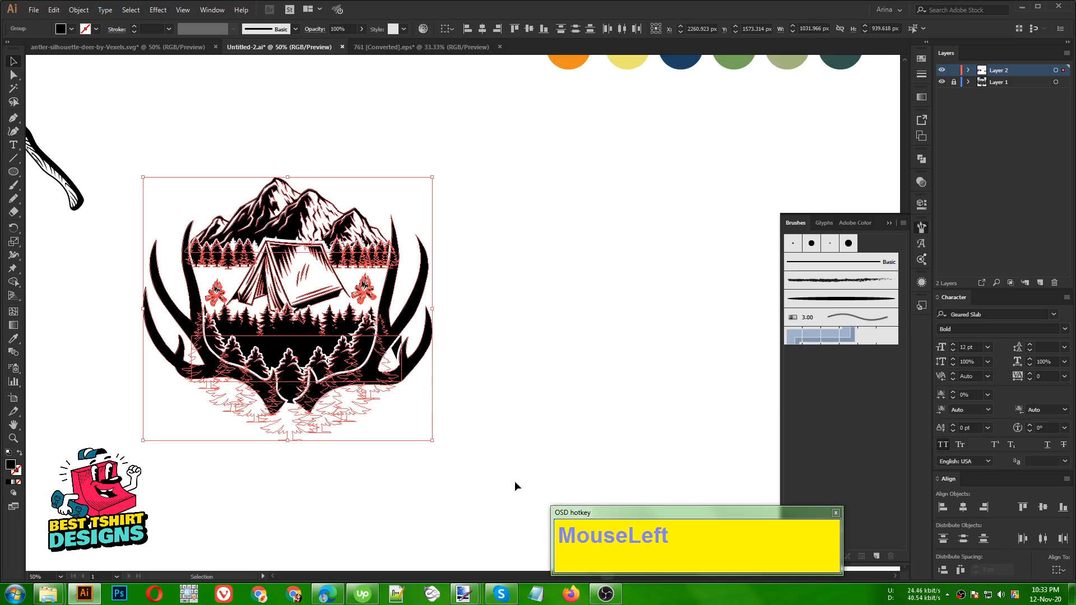
pyautogui.hotkey('ctrl', 'g')
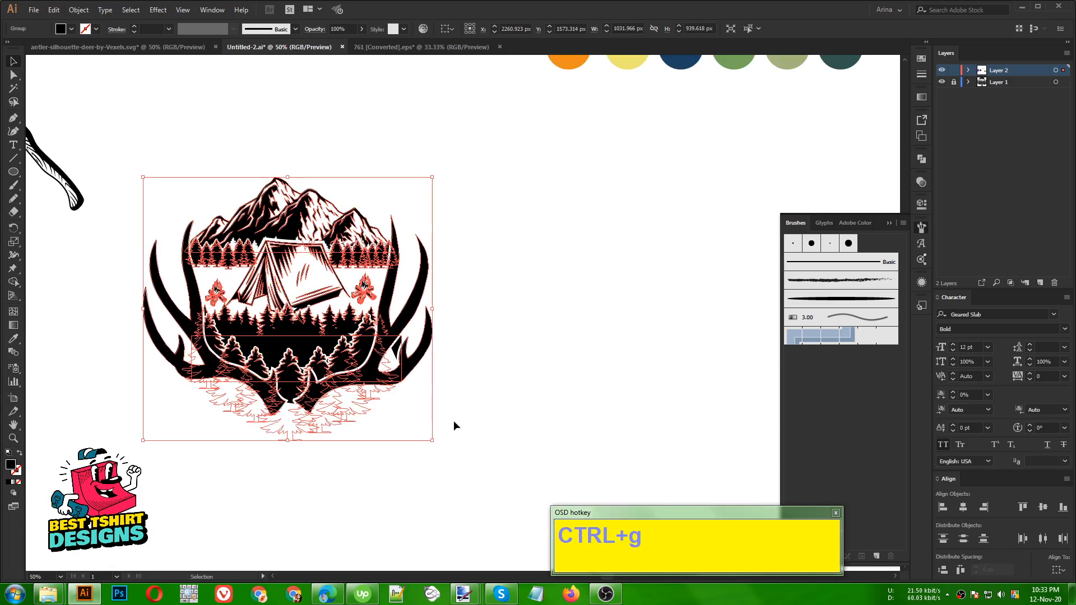
pyautogui.click(519, 383)
# Step: Paint four short wavy ground strokes around the left campfire with the thin ellipse art brush, using no fill and a black stroke
pyautogui.scroll(1, 225, 247)
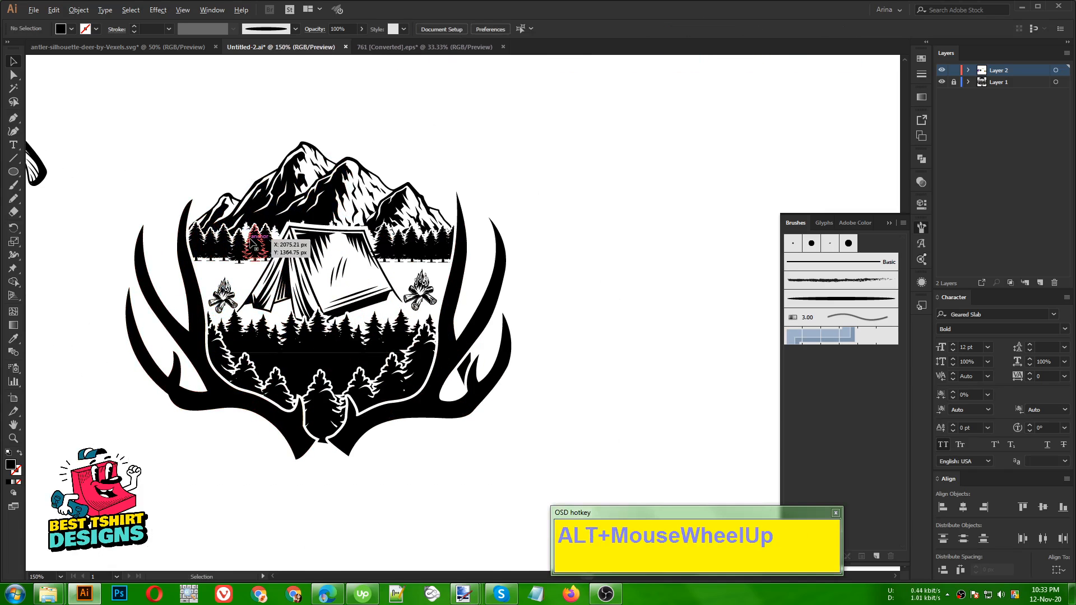
pyautogui.scroll(2, 250, 242)
pyautogui.press('b')
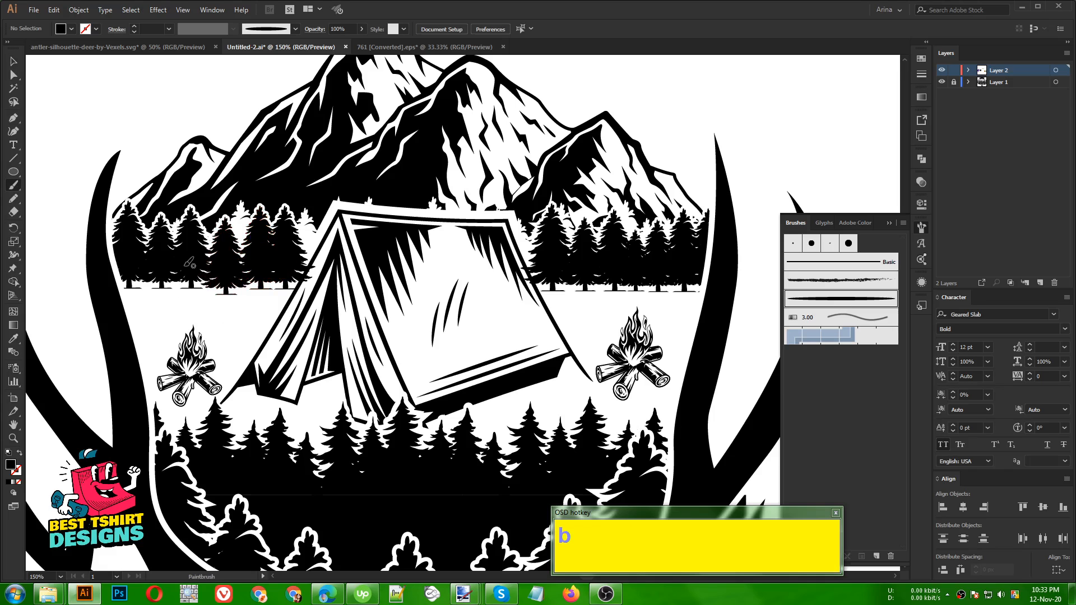
pyautogui.press('shift')
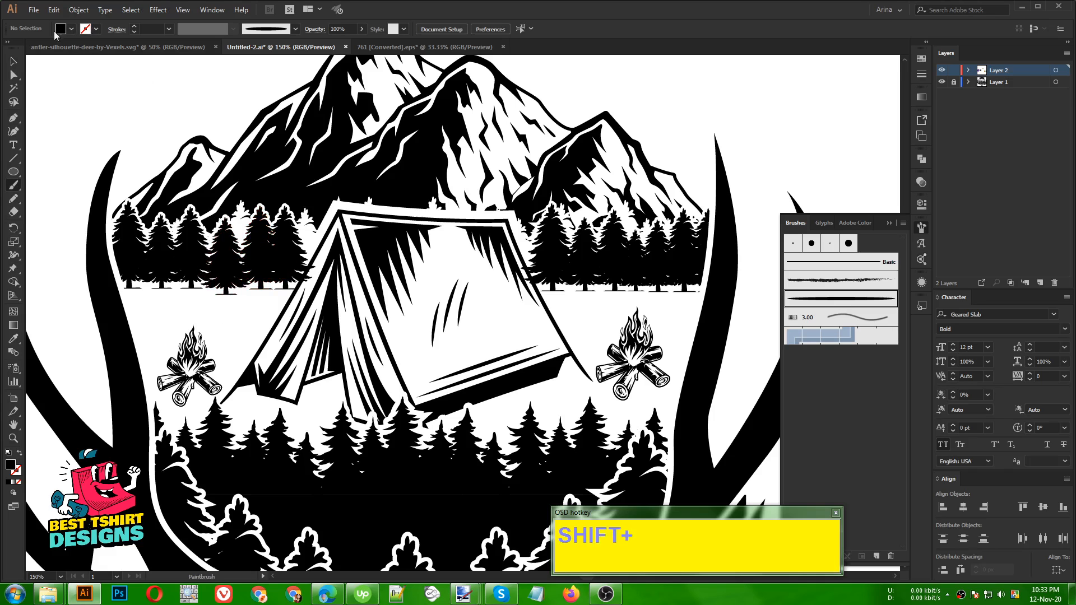
pyautogui.hotkey('shift', 'x')
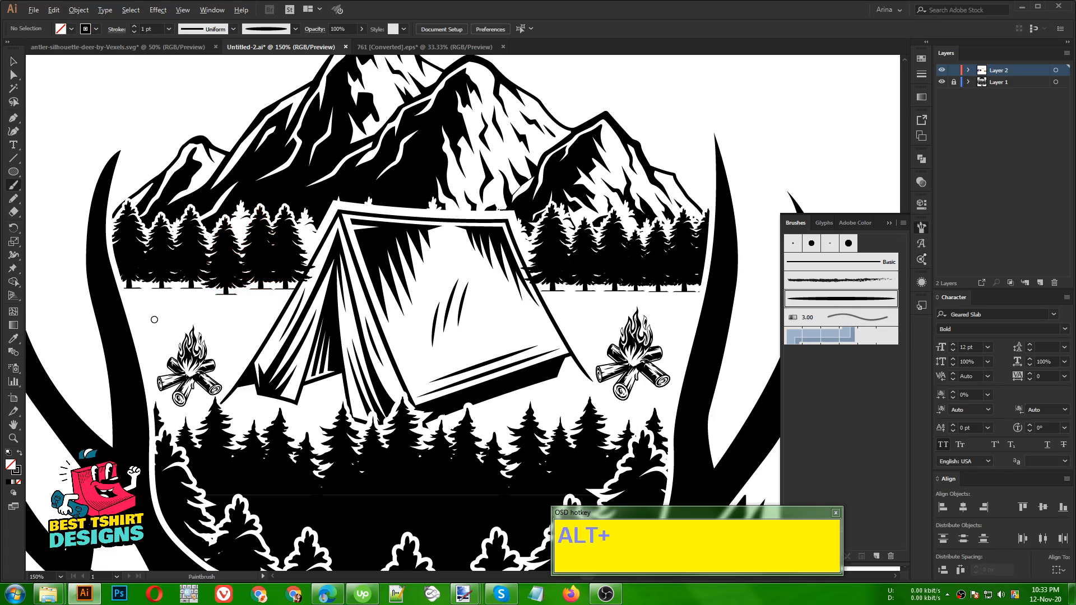
pyautogui.scroll(2, 162, 314)
pyautogui.moveTo(144, 305)
pyautogui.mouseDown()
pyautogui.moveTo(263, 290)
pyautogui.moveTo(399, 305)
pyautogui.mouseUp()
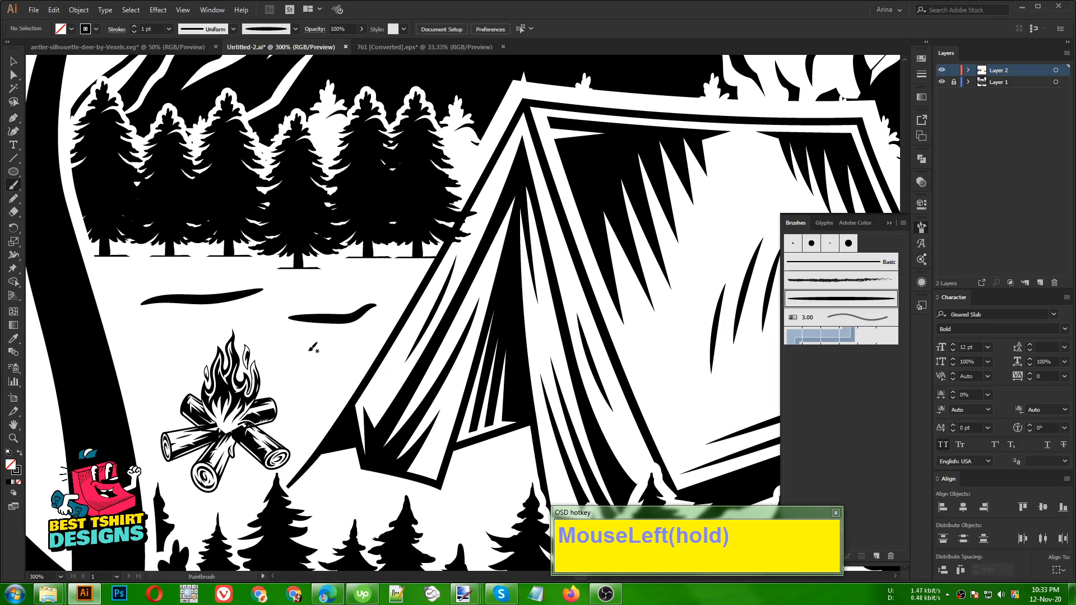
pyautogui.hotkey('ctrl', 'z')
pyautogui.moveTo(280, 328); pyautogui.dragTo(368, 332)
pyautogui.moveTo(135, 371); pyautogui.dragTo(192, 367)
pyautogui.scroll(-1, 300, 365)
pyautogui.moveTo(291, 377); pyautogui.dragTo(344, 369)
pyautogui.scroll(-1, 337, 387)
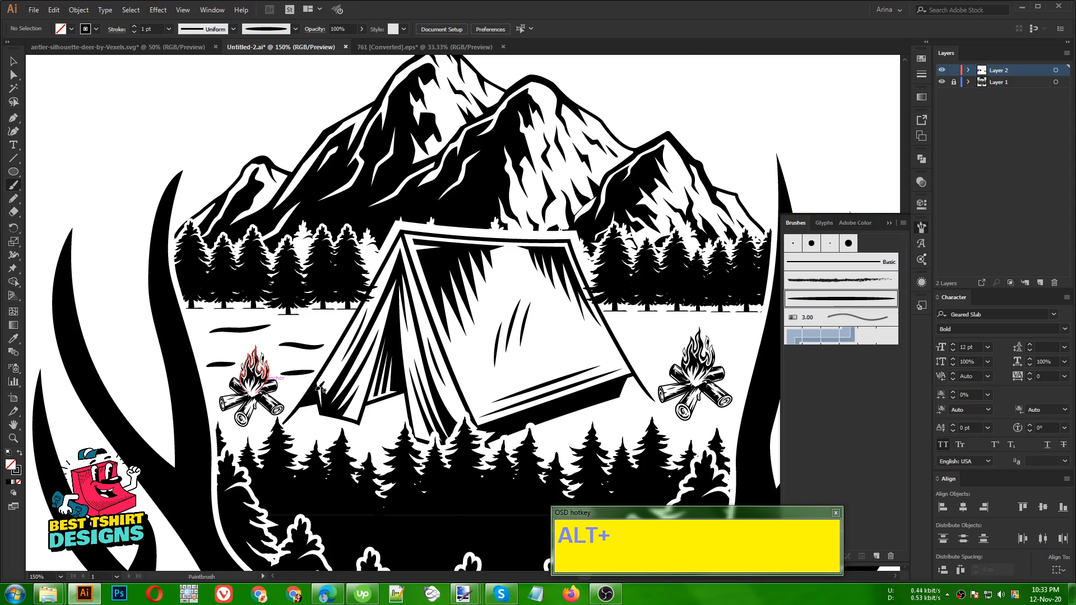
# Step: Set the stroke weight of the four ground strokes around the left campfire to 0.5 pt
pyautogui.scroll(2, 320, 386)
pyautogui.press('v')
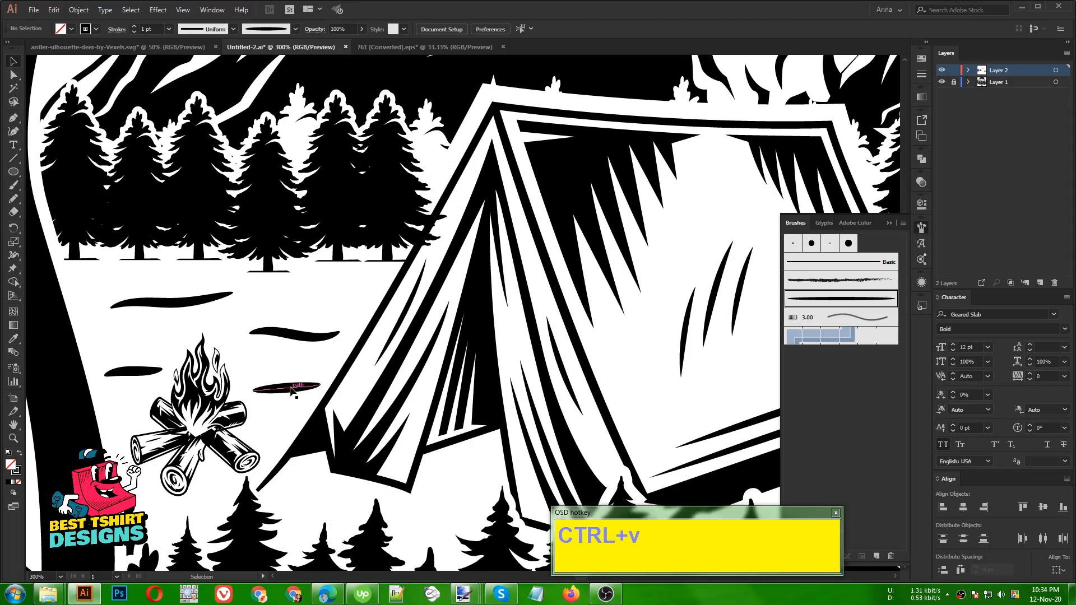
pyautogui.click(294, 388)
pyautogui.keyDown('shift'); pyautogui.click(297, 336); pyautogui.keyUp('shift')
pyautogui.keyDown('shift'); pyautogui.click(134, 372); pyautogui.keyUp('shift')
pyautogui.keyDown('shift'); pyautogui.click(168, 301); pyautogui.keyUp('shift')
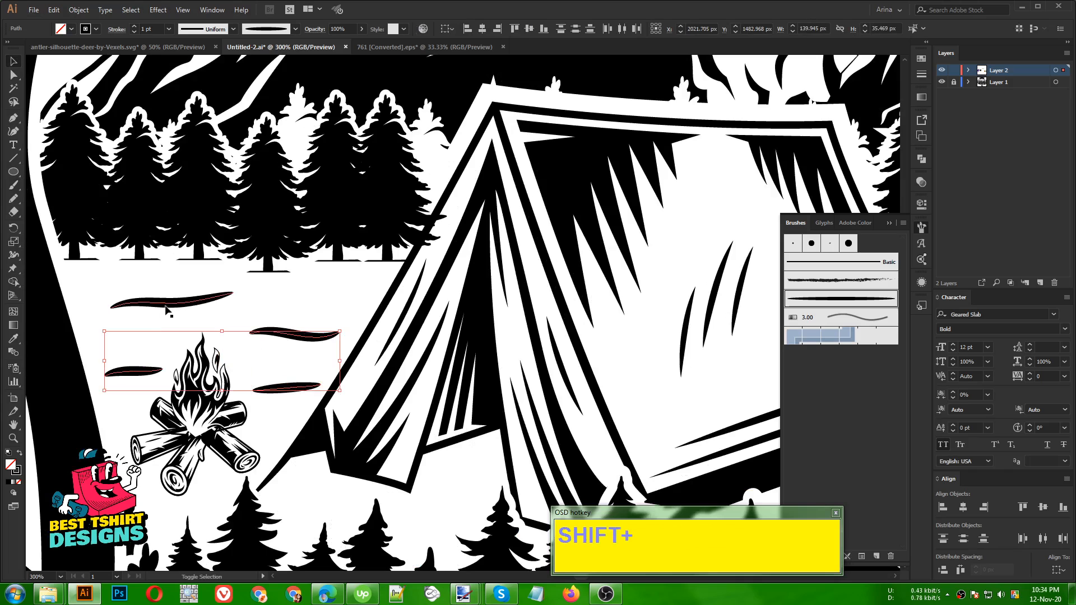
pyautogui.scroll(-1, 155, 28)
pyautogui.scroll(-1, 155, 28)
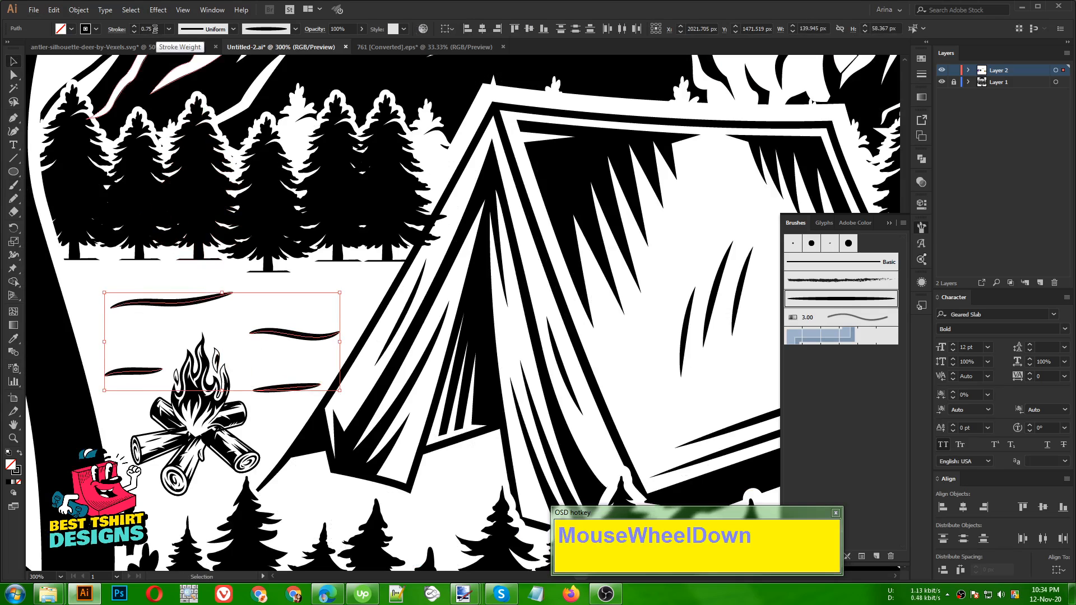
pyautogui.click(234, 331)
# Step: Paint one more short ground stroke between the left pine row and the tent's left slope
pyautogui.press('b')
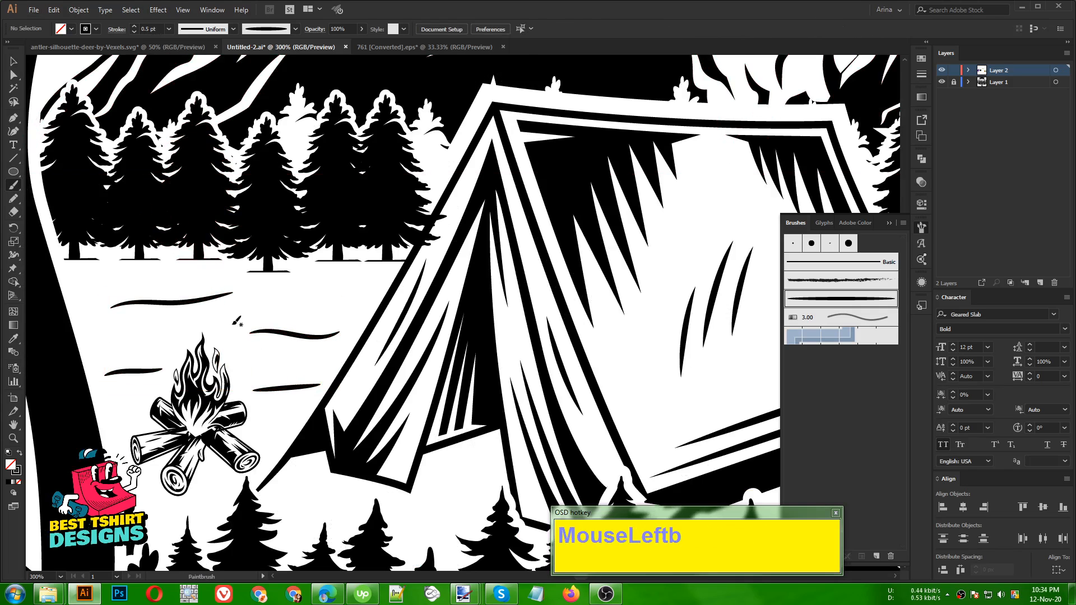
pyautogui.moveTo(293, 297); pyautogui.dragTo(369, 287)
pyautogui.scroll(-2, 168, 288)
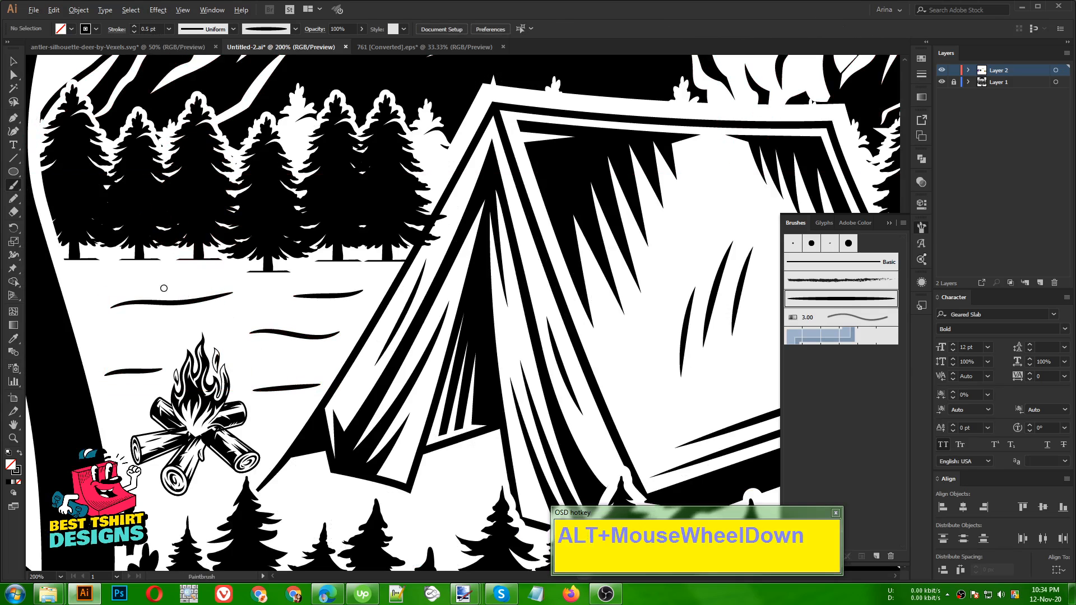
# Step: Paint eight short wavy ground strokes around the right campfire and below the tent's right edge
pyautogui.scroll(1, 626, 325)
pyautogui.scroll(2, 626, 325)
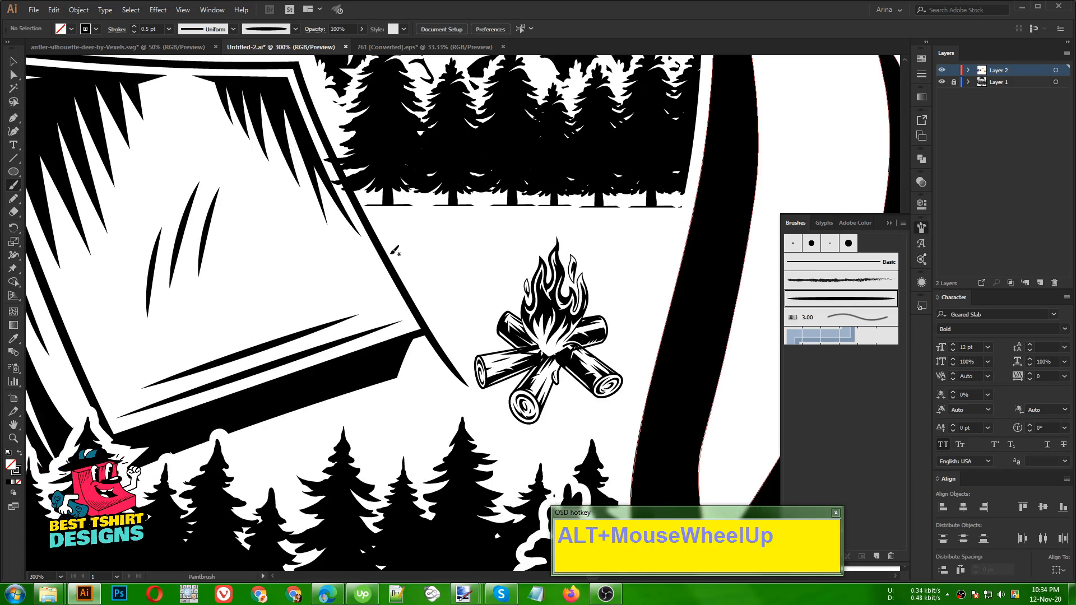
pyautogui.moveTo(413, 241); pyautogui.dragTo(413, 241)
pyautogui.moveTo(558, 249); pyautogui.dragTo(558, 248)
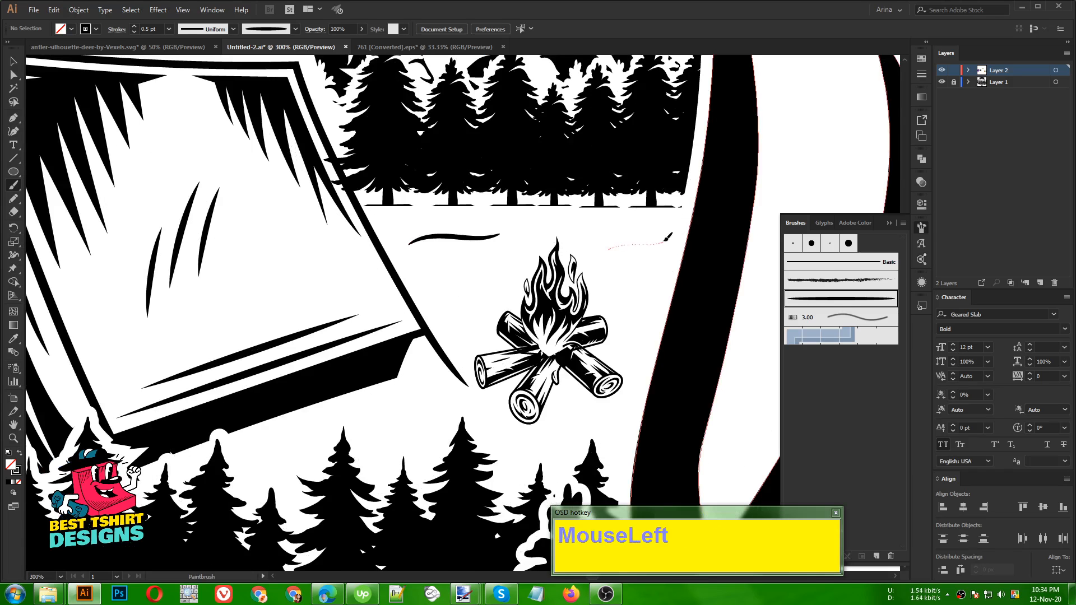
pyautogui.moveTo(665, 241); pyautogui.dragTo(665, 241)
pyautogui.moveTo(519, 278); pyautogui.dragTo(519, 278)
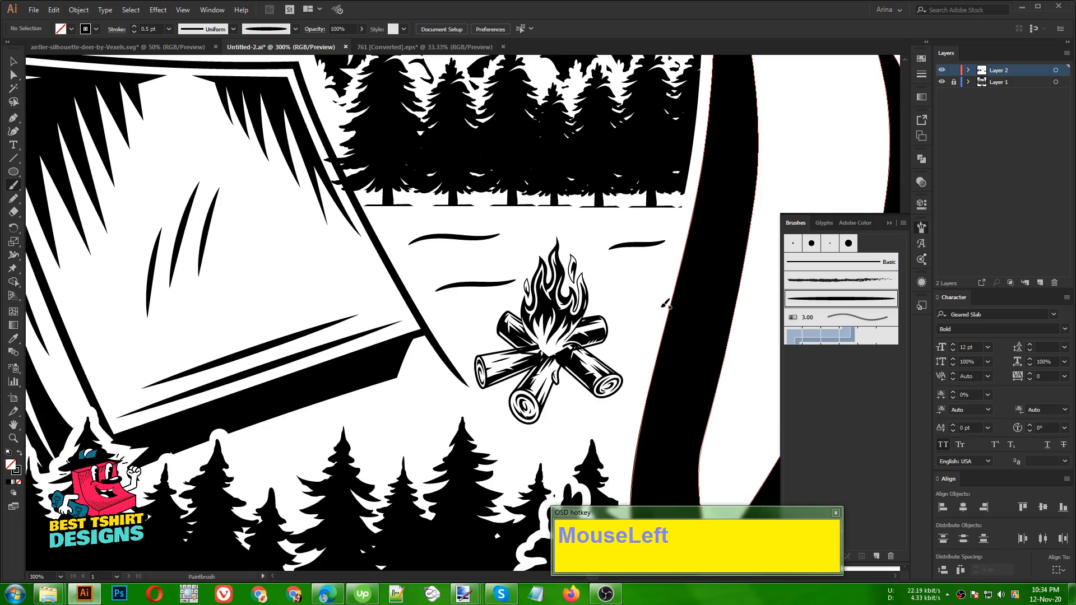
pyautogui.moveTo(608, 295); pyautogui.dragTo(675, 288)
pyautogui.moveTo(446, 405); pyautogui.dragTo(446, 405)
pyautogui.moveTo(563, 428); pyautogui.dragTo(622, 421)
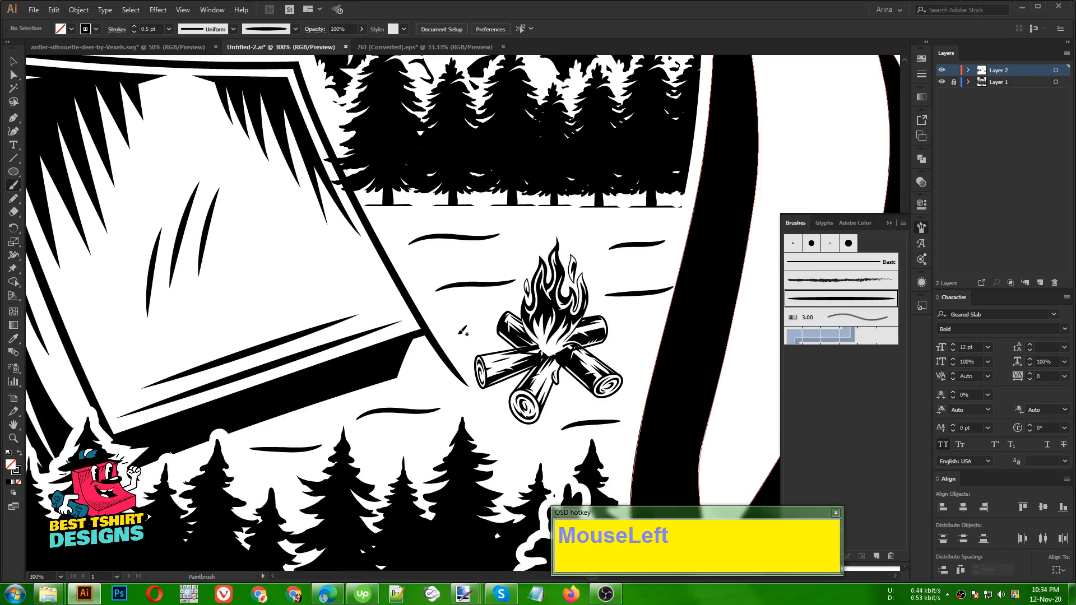
pyautogui.press('alt')
pyautogui.click(594, 222)
pyautogui.scroll(-2, 594, 222)
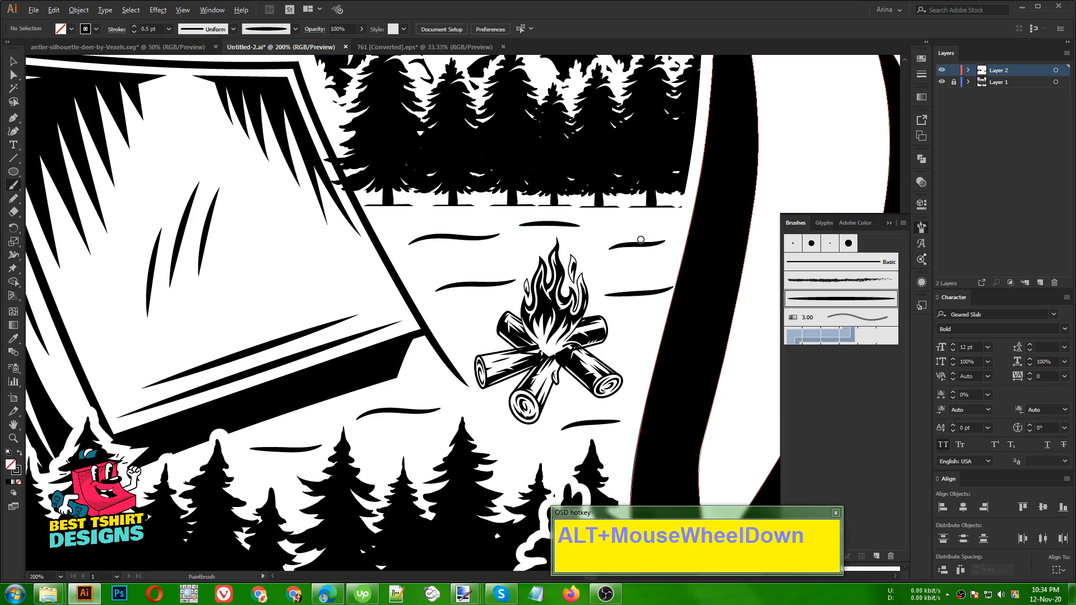
# Step: Paint two short ground strokes between the tent's left base and the tips of the lower pines
pyautogui.scroll(2, 250, 338)
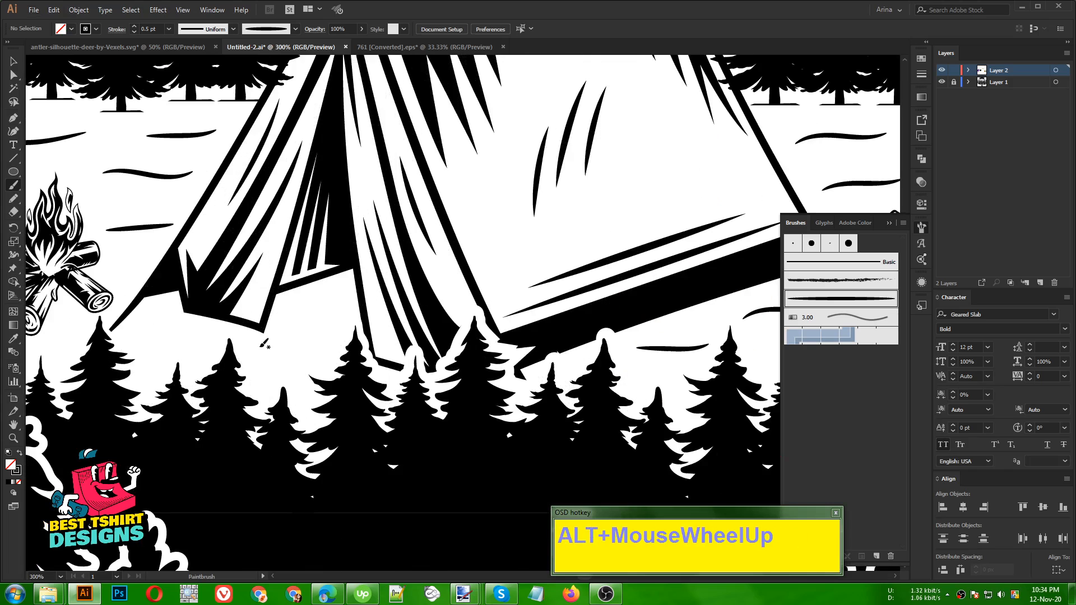
pyautogui.click(268, 343)
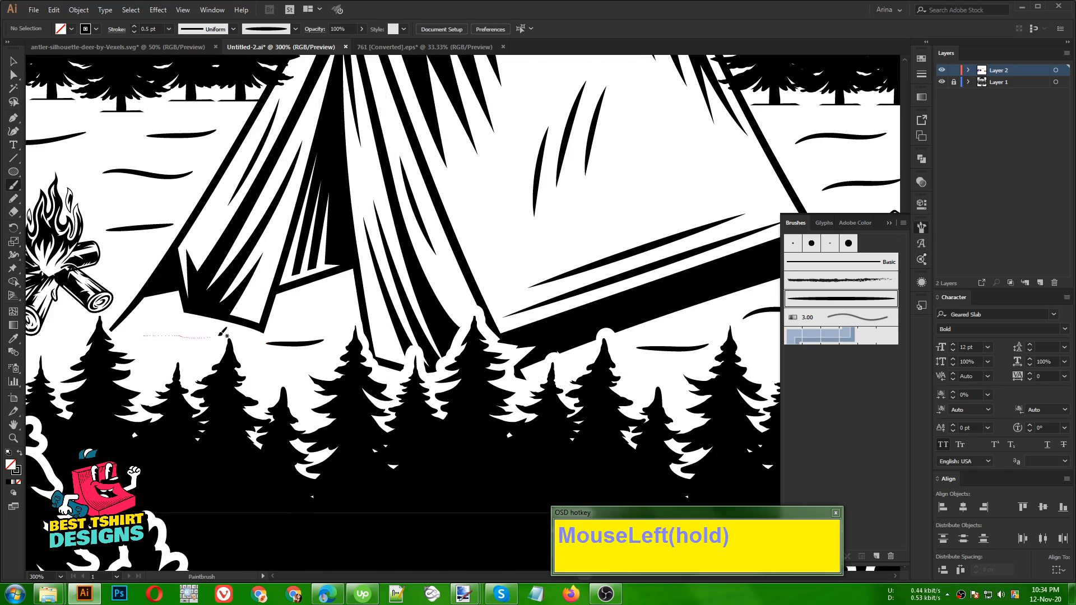
pyautogui.moveTo(223, 333); pyautogui.dragTo(222, 333)
pyautogui.scroll(-3, 223, 333)
pyautogui.scroll(3, 205, 242)
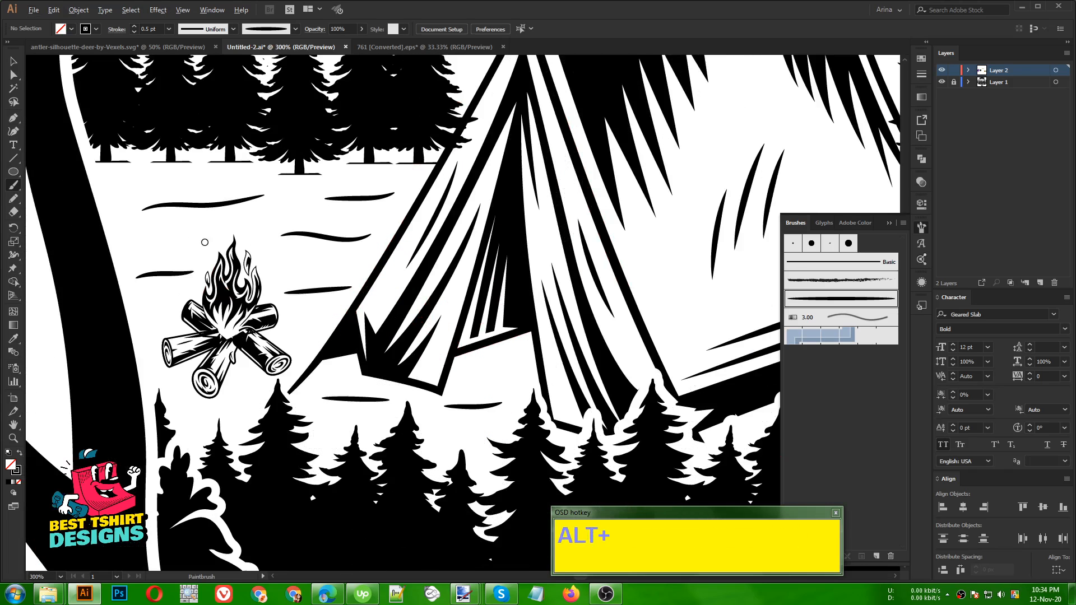
pyautogui.scroll(-3, 205, 242)
pyautogui.scroll(-1, 321, 296)
# Step: Select all the brushed ground strokes without the grouped illustration and expand their appearance
pyautogui.press('v')
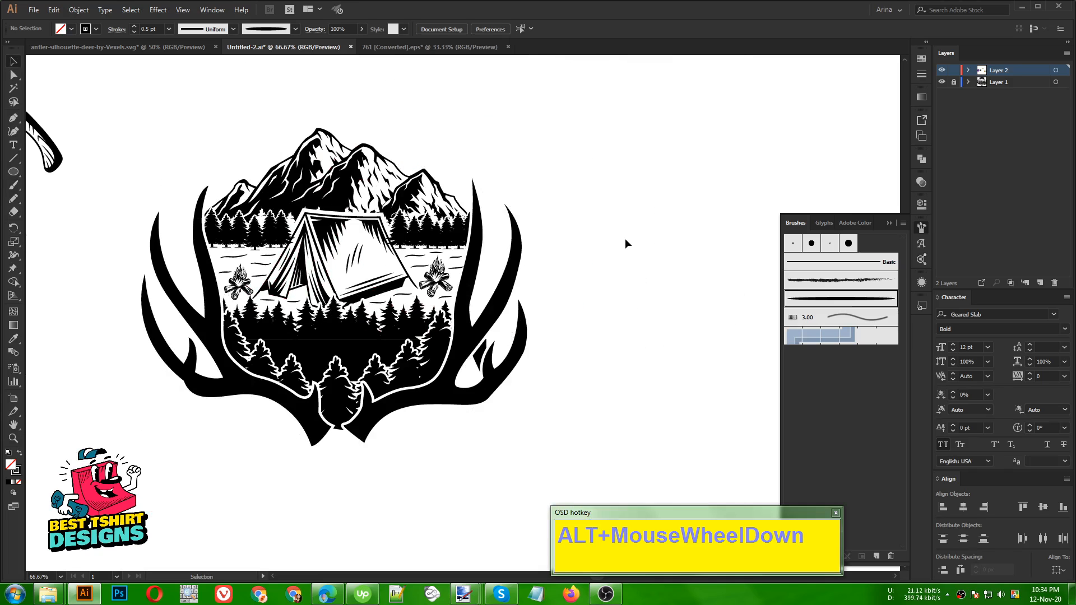
pyautogui.click(168, 167)
pyautogui.moveTo(151, 128); pyautogui.dragTo(589, 444)
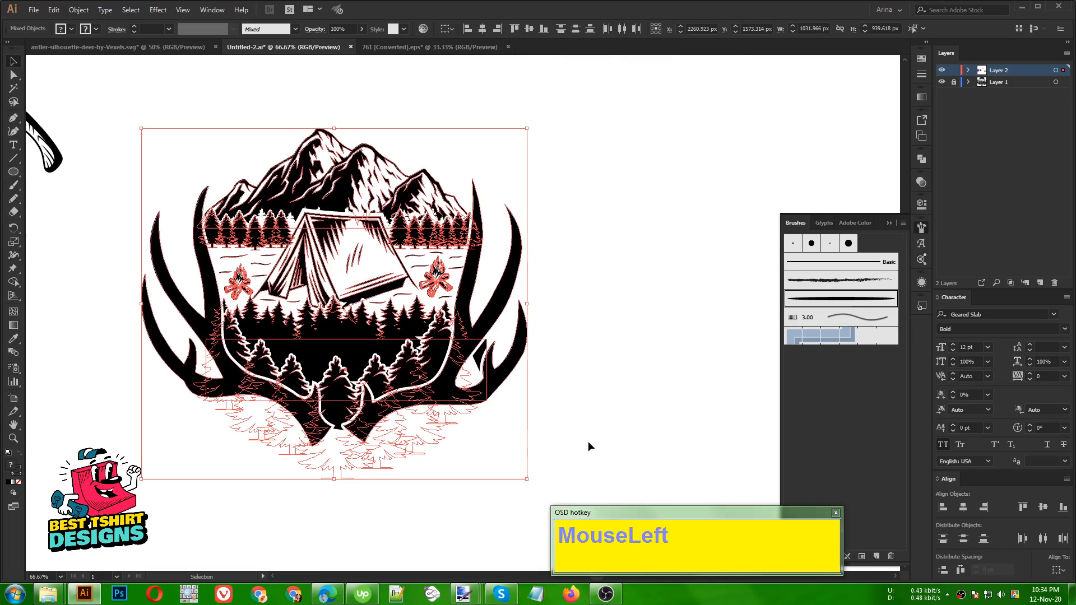
pyautogui.keyDown('shift'); pyautogui.click(501, 304); pyautogui.keyUp('shift')
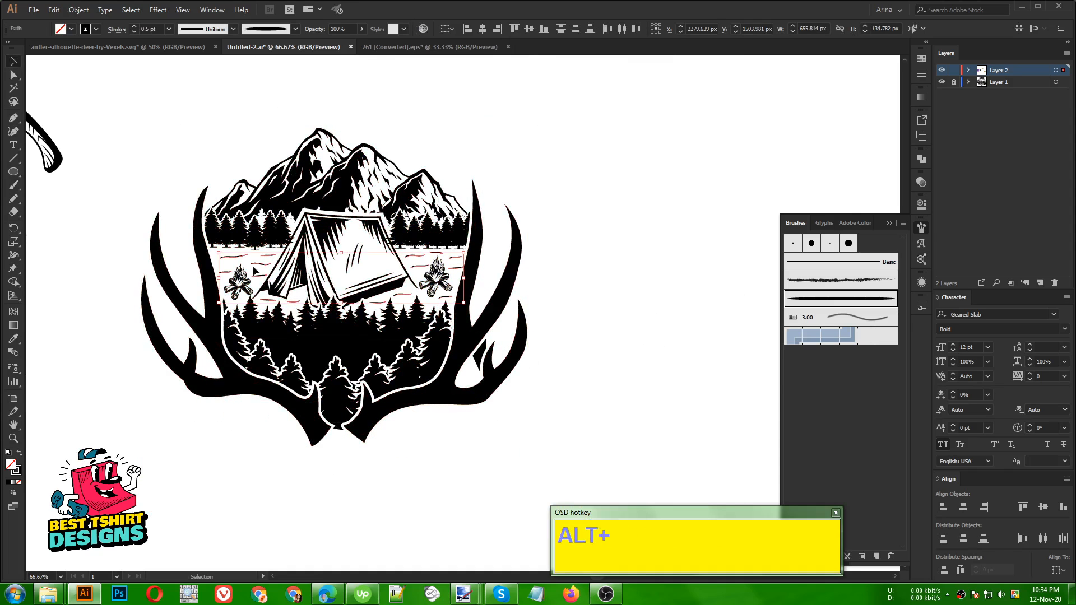
pyautogui.scroll(2, 249, 275)
pyautogui.scroll(1, 253, 270)
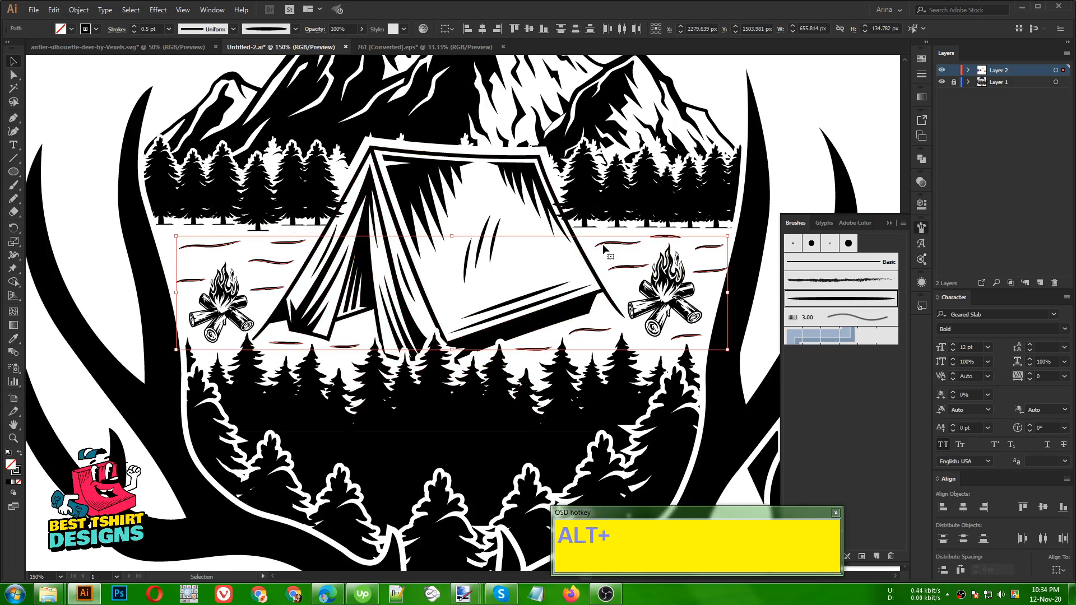
pyautogui.click(78, 10)
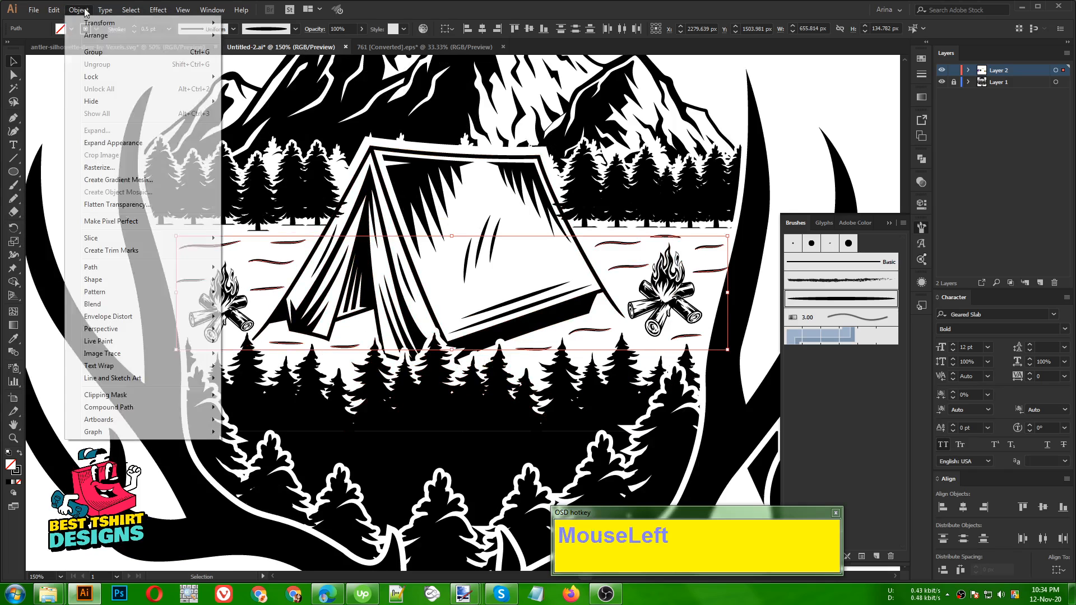
pyautogui.click(95, 141)
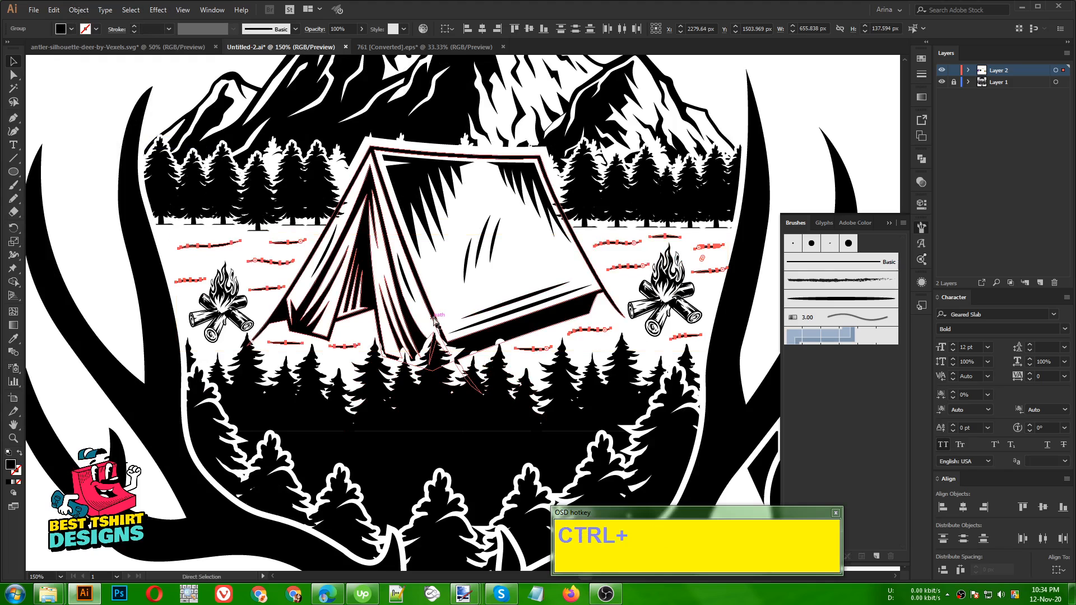
# Step: Group the expanded ground strokes and clear the selection
pyautogui.hotkey('ctrl', 'g')
pyautogui.scroll(-1, 322, 296)
pyautogui.click(182, 271)
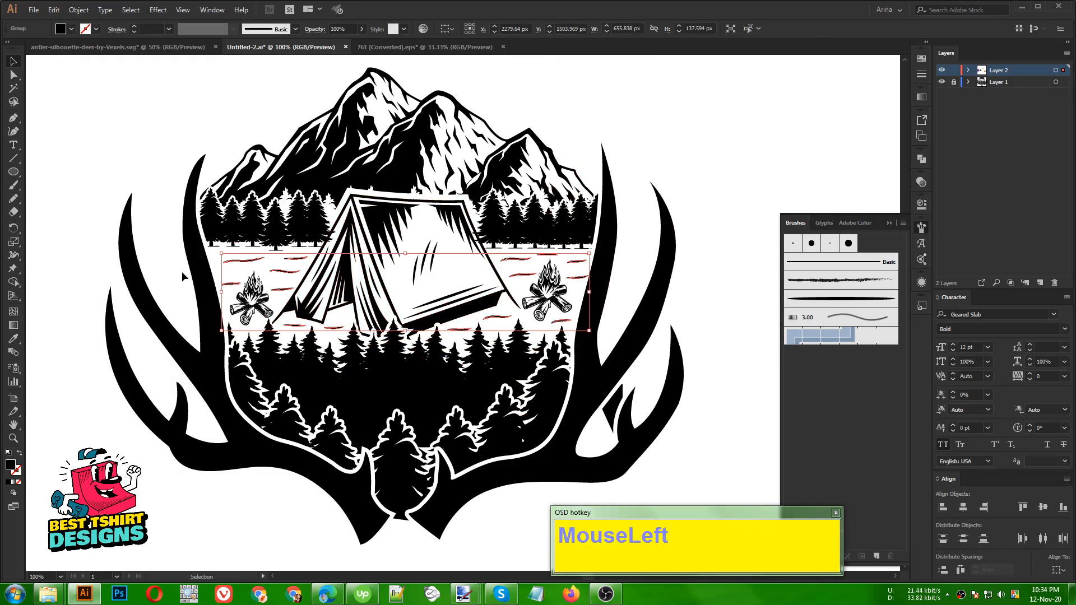
pyautogui.moveTo(527, 281); pyautogui.dragTo(650, 406)
pyautogui.click(679, 303)
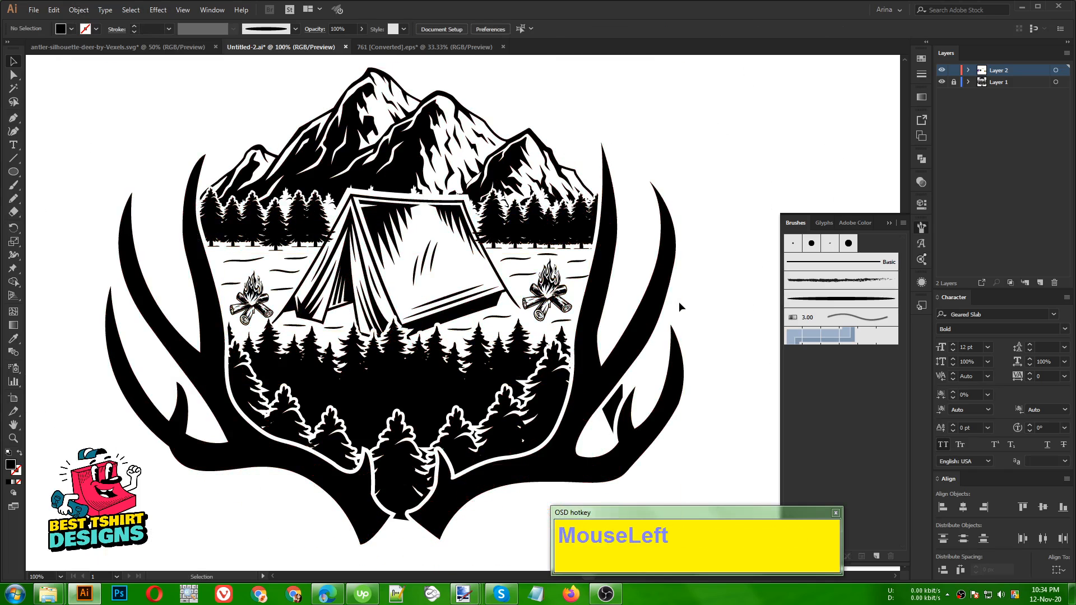
# Step: Move the axe from beside the purple rectangle to the empty area below the left antler
pyautogui.keyDown('alt'); pyautogui.scroll(-1, 329, 275); pyautogui.keyUp('alt')
pyautogui.keyDown('alt'); pyautogui.scroll(-1, 441, 393); pyautogui.keyUp('alt')
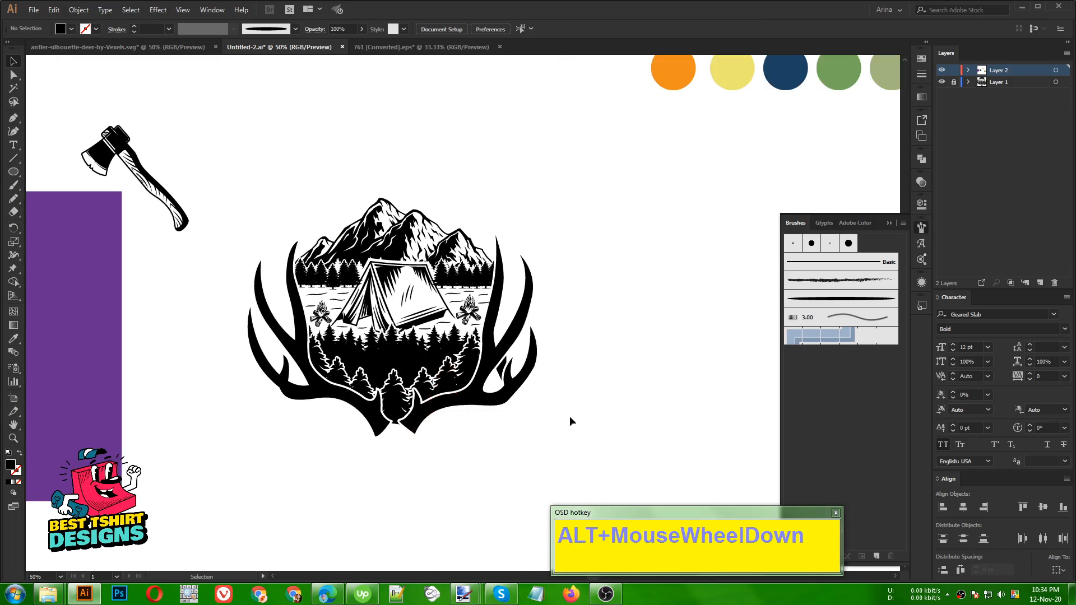
pyautogui.click(503, 435)
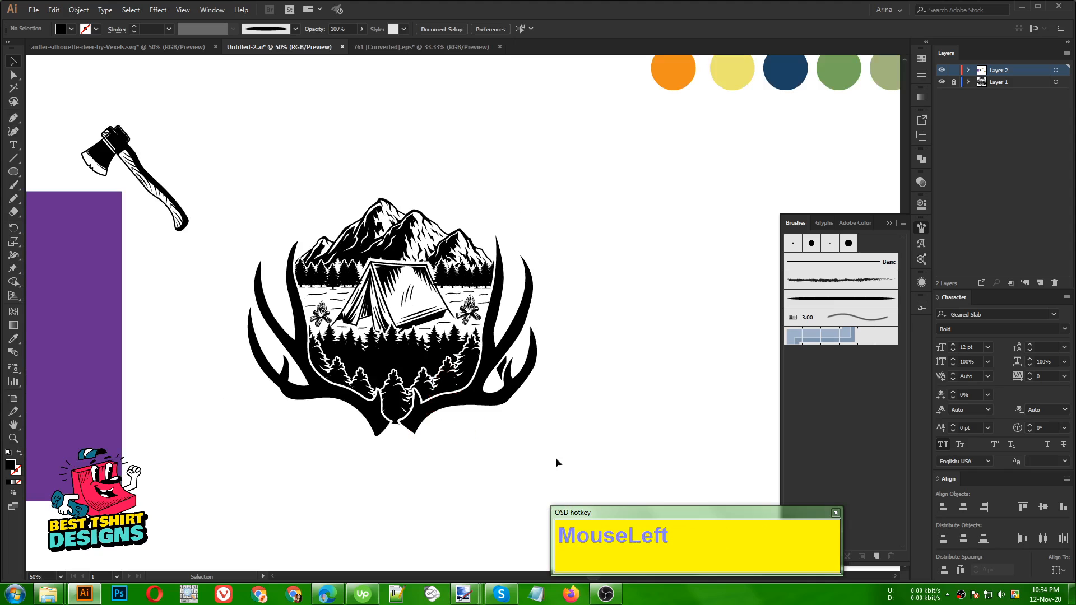
pyautogui.moveTo(181, 223); pyautogui.dragTo(271, 489)
pyautogui.keyDown('alt'); pyautogui.scroll(2, 389, 414); pyautogui.keyUp('alt')
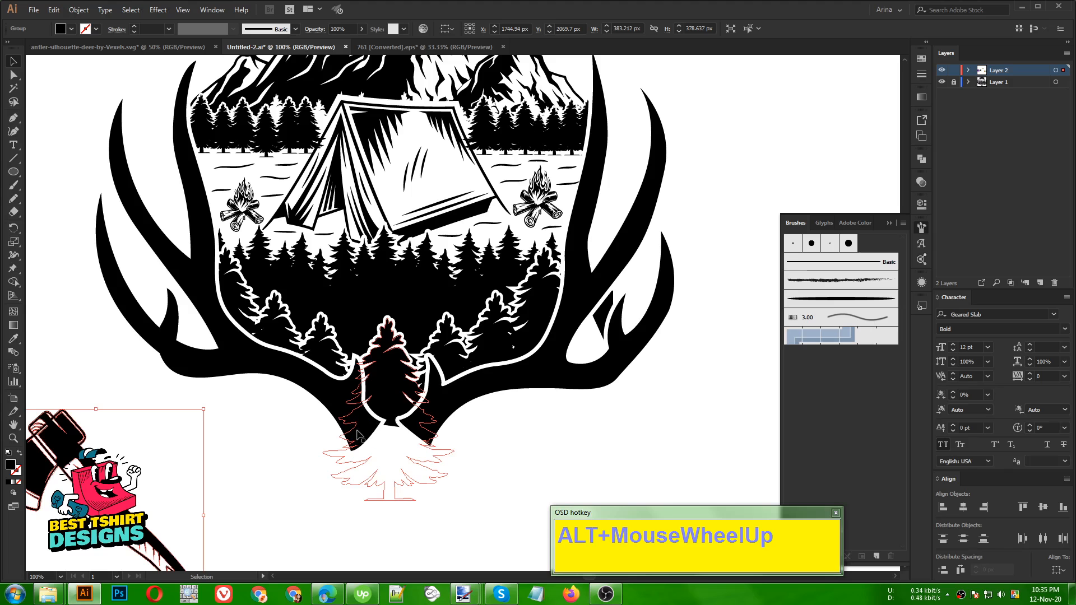
pyautogui.click(550, 456)
pyautogui.keyDown('alt'); pyautogui.scroll(2, 401, 405); pyautogui.keyUp('alt')
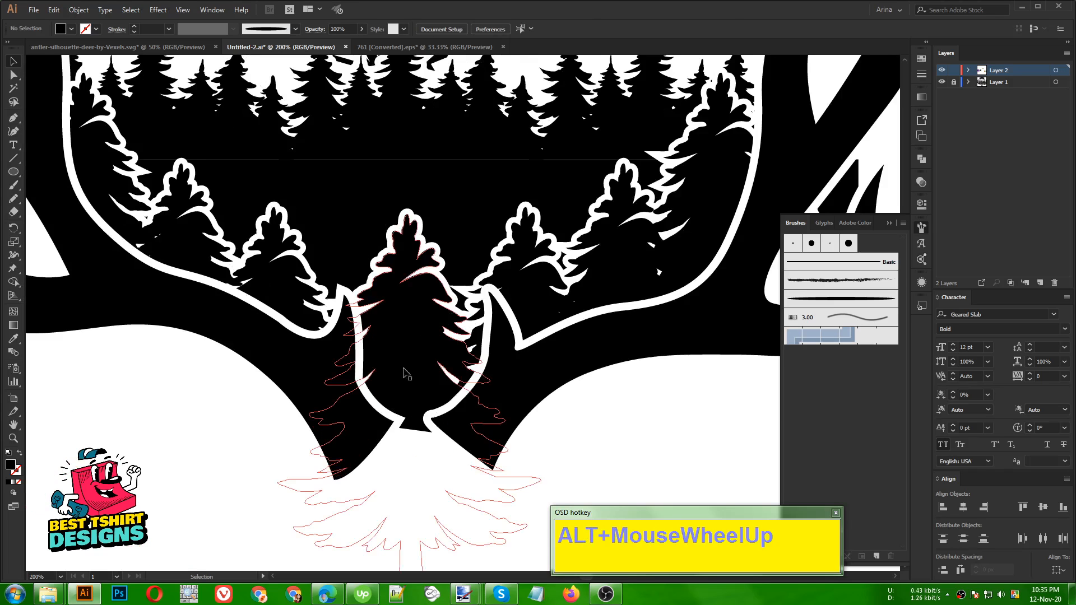
pyautogui.keyDown('alt'); pyautogui.scroll(-3, 432, 417); pyautogui.keyUp('alt')
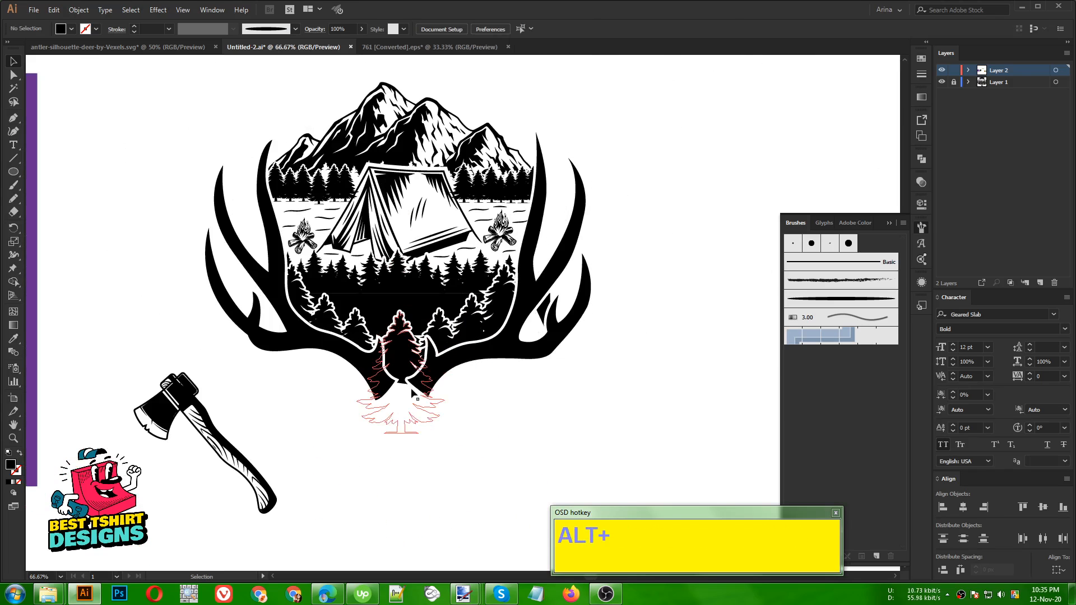
# Step: Place the axe over the base of the antlers and scale it proportionally to about 244 px wide
pyautogui.click(517, 431)
pyautogui.moveTo(253, 475); pyautogui.dragTo(468, 448)
pyautogui.keyDown('shift'); pyautogui.moveTo(491, 490); pyautogui.dragTo(454, 423); pyautogui.keyUp('shift')
# Step: Reflect a copy of the axe across the vertical axis to form a pair of crossed axes
pyautogui.keyDown('alt'); pyautogui.scroll(1, 437, 418); pyautogui.keyUp('alt')
pyautogui.rightClick(454, 422)
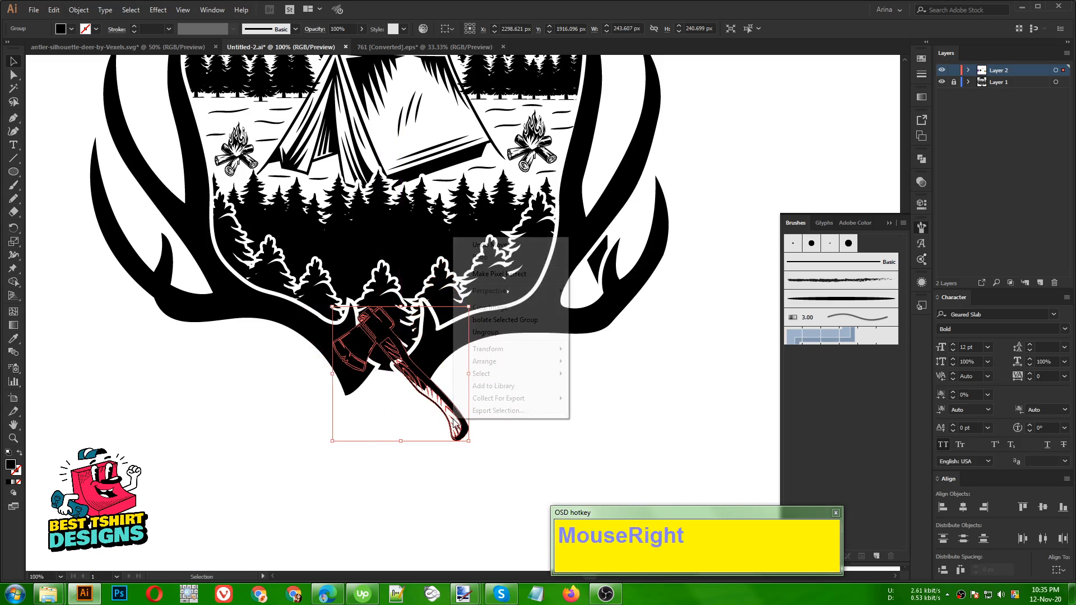
pyautogui.moveTo(508, 350)
pyautogui.click(629, 395)
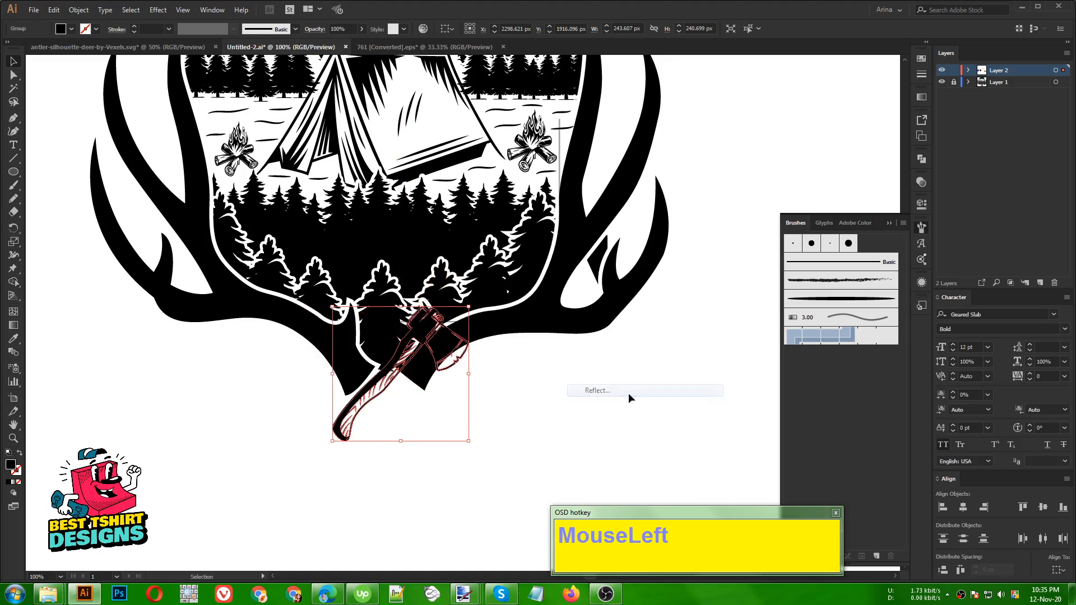
pyautogui.click(406, 293)
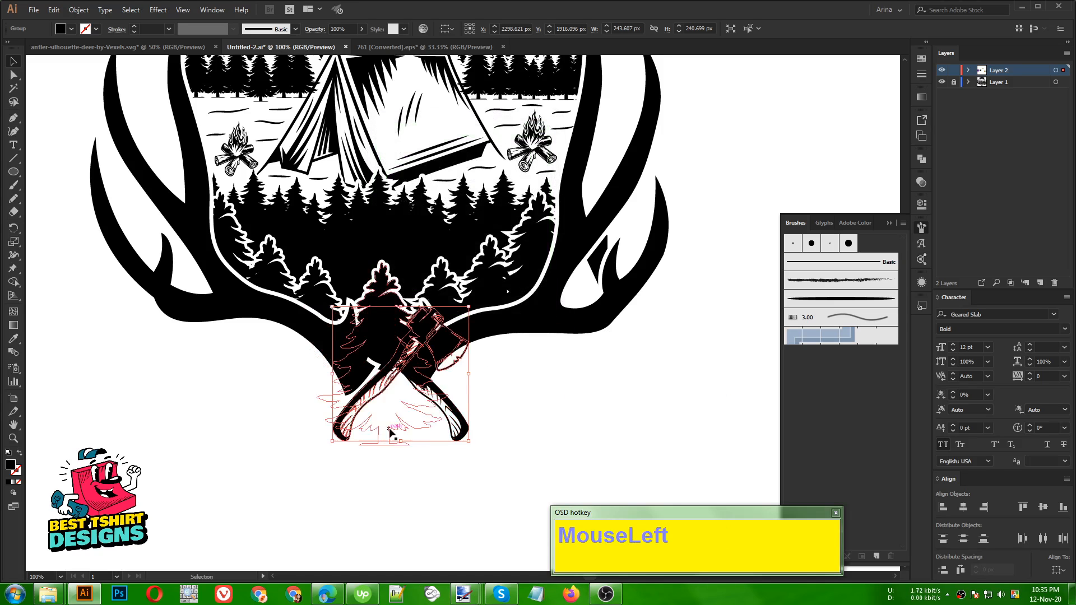
# Step: Move the reflected axe sideways so the two handles cross below the central pine, and align both axes by their bottom edges
pyautogui.moveTo(345, 435); pyautogui.dragTo(457, 447)
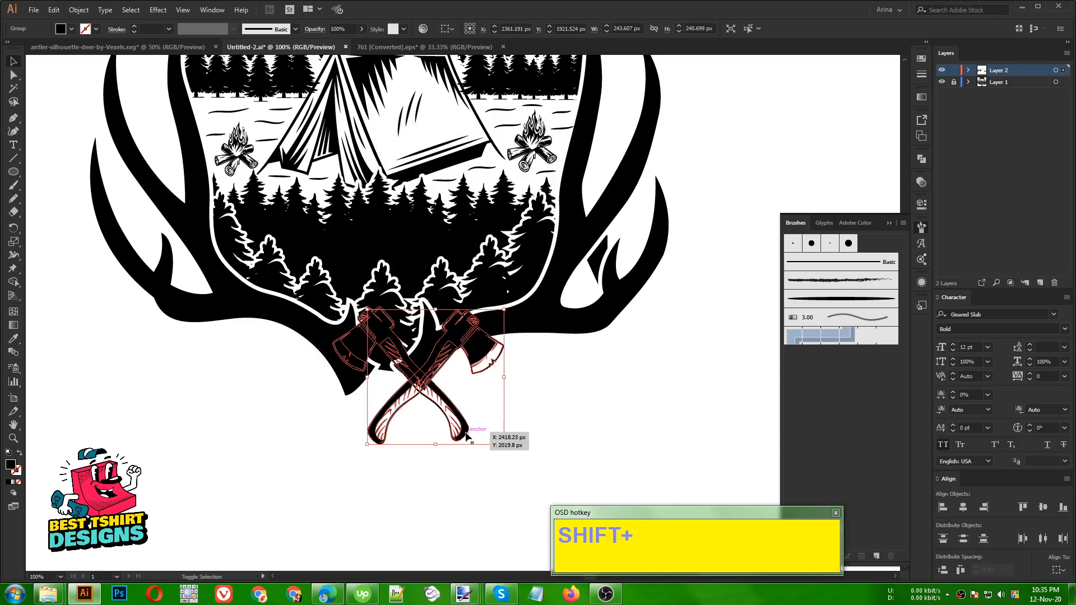
pyautogui.keyDown('shift'); pyautogui.click(464, 430); pyautogui.keyUp('shift')
pyautogui.click(543, 29)
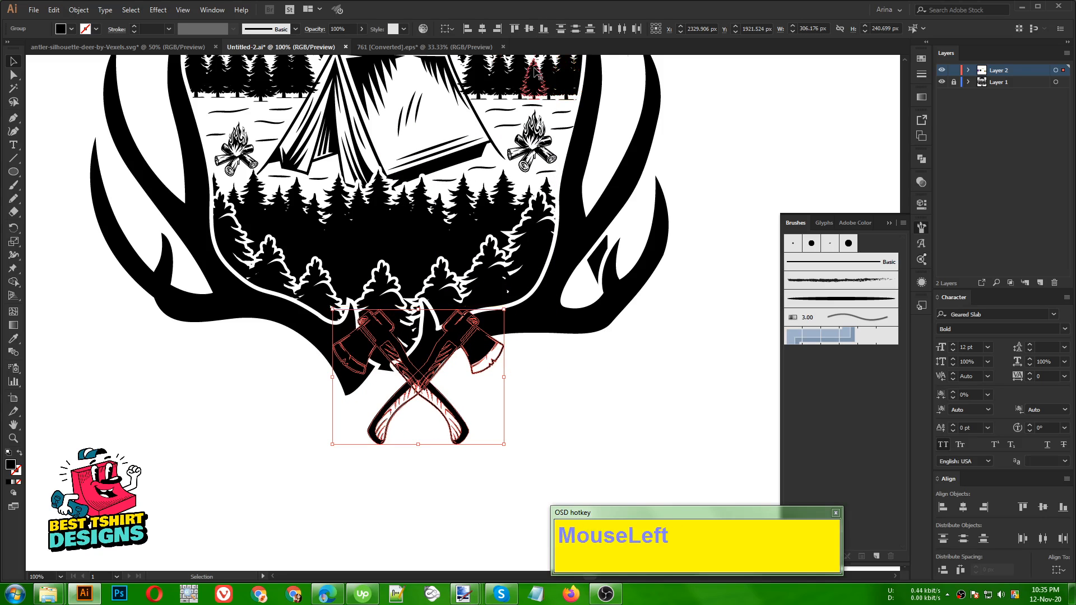
# Step: Undo the accidental shift of the camping scene, then select both axes and group them
pyautogui.moveTo(466, 429); pyautogui.dragTo(436, 442)
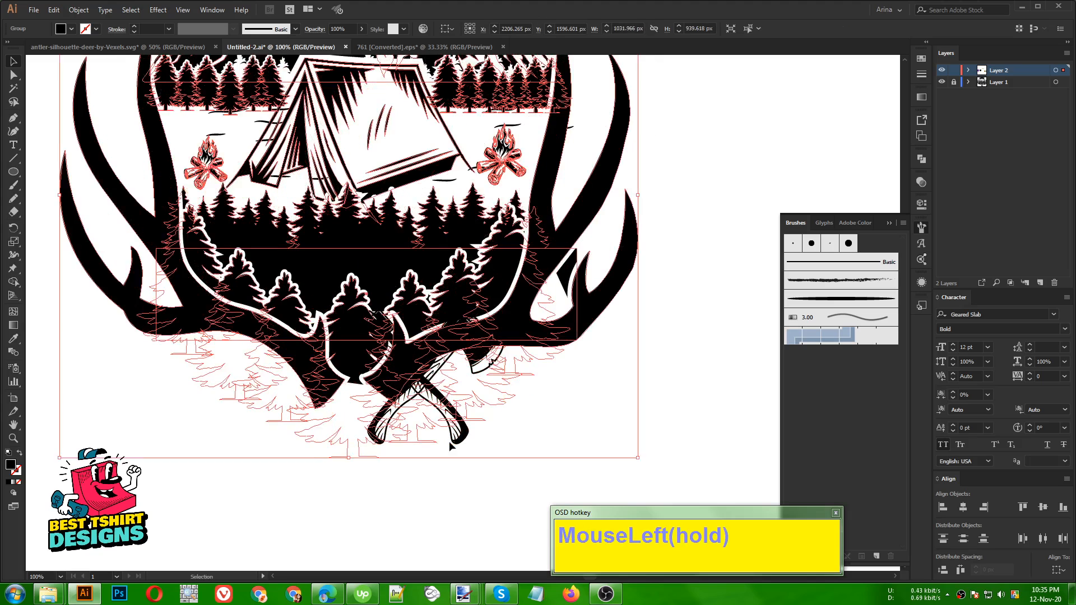
pyautogui.hotkey('ctrl', 'z')
pyautogui.click(458, 437)
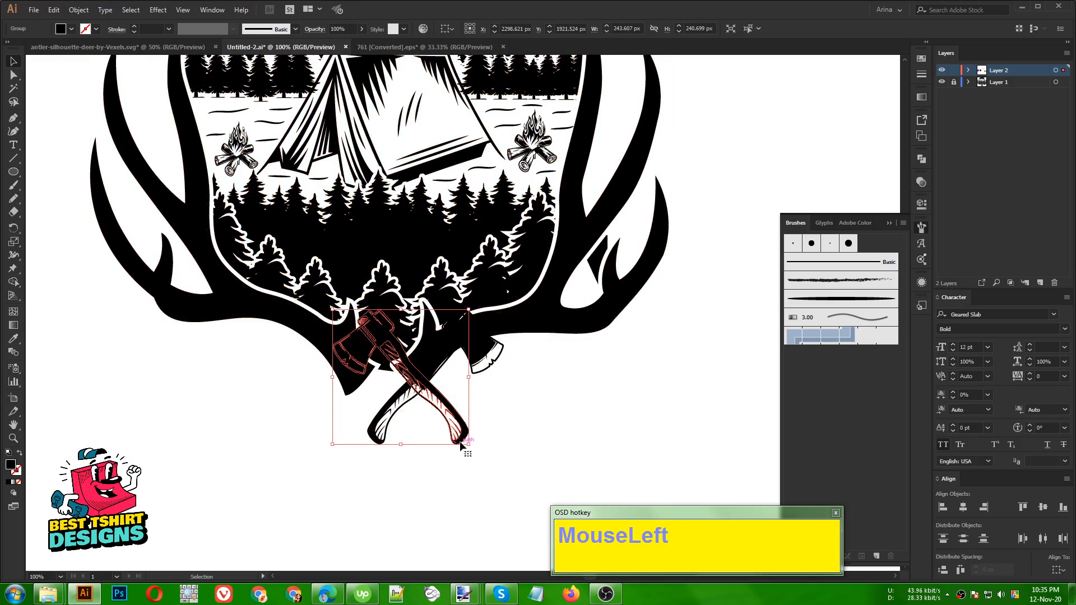
pyautogui.keyDown('shift'); pyautogui.click(382, 433); pyautogui.keyUp('shift')
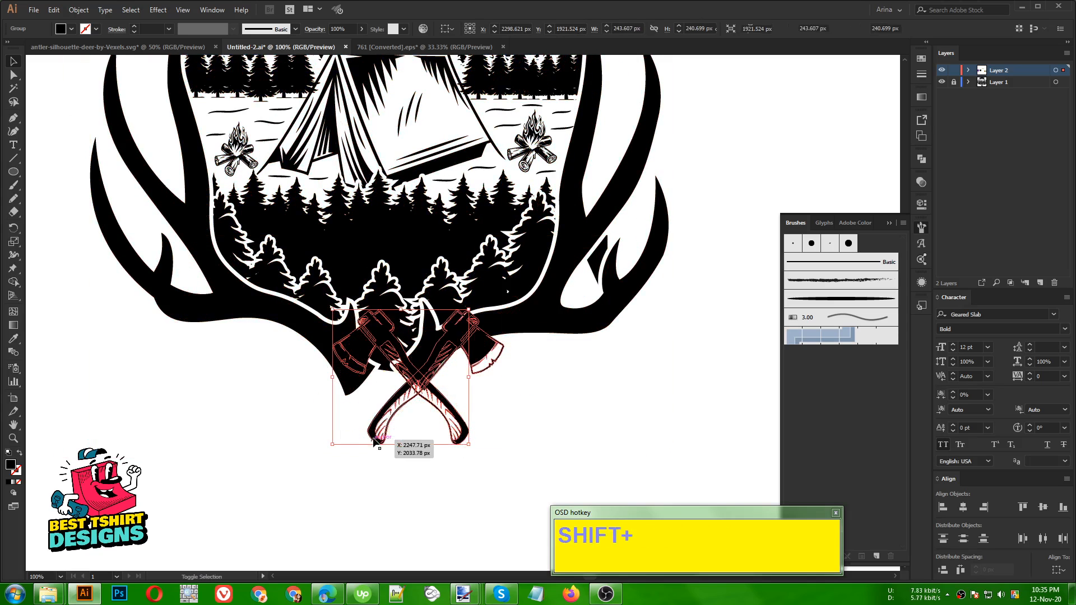
pyautogui.hotkey('ctrl', 'g')
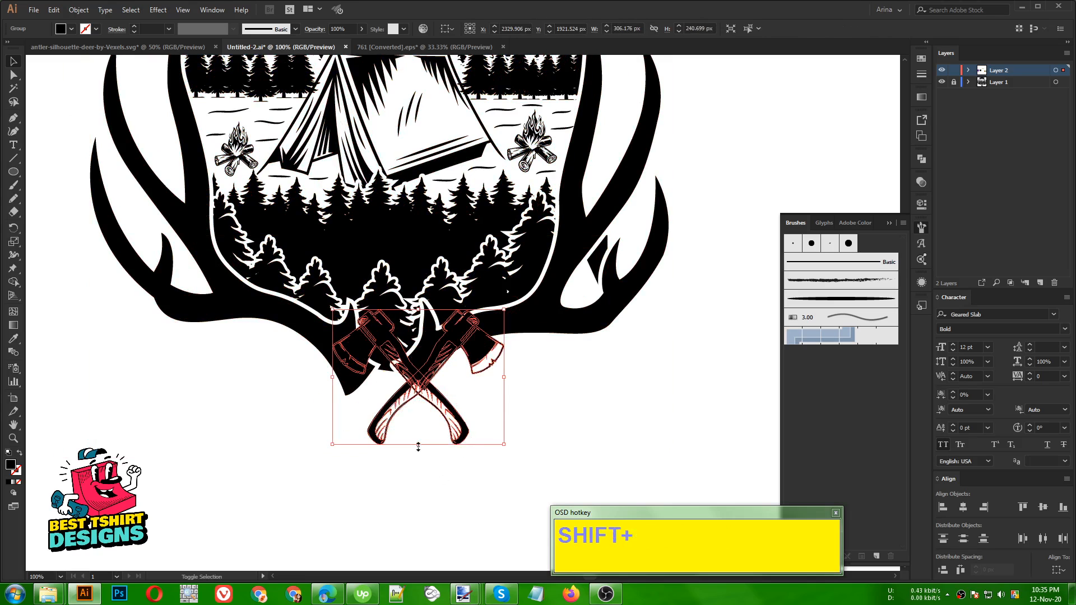
# Step: Scale the crossed axes proportionally to about 366 px wide and position them centrally over the base of the antlers
pyautogui.keyDown('shift'); pyautogui.moveTo(418, 444); pyautogui.dragTo(443, 455); pyautogui.keyUp('shift')
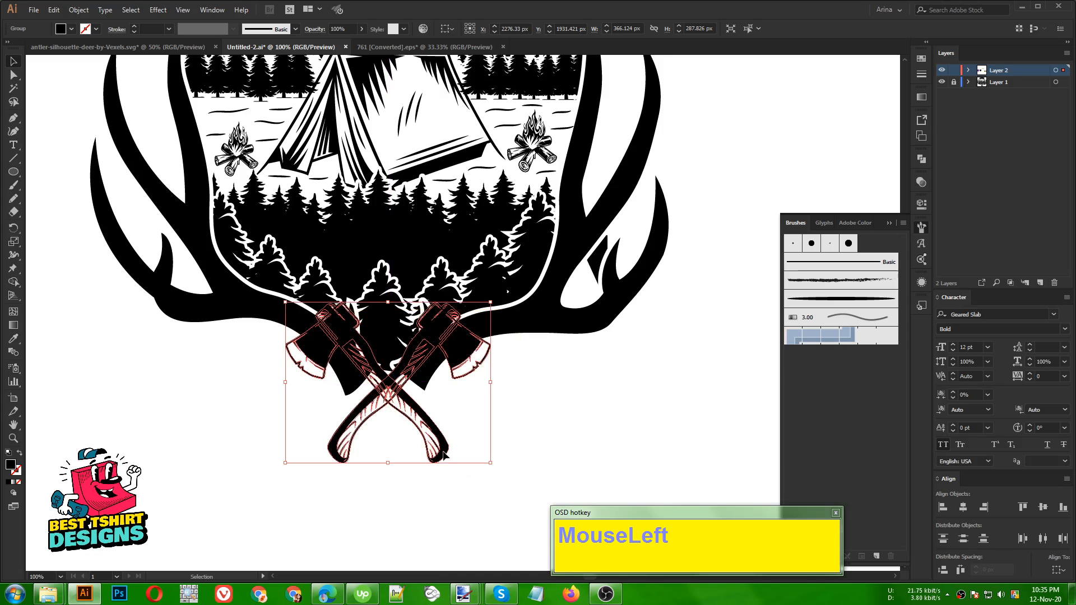
pyautogui.moveTo(444, 455); pyautogui.dragTo(444, 438)
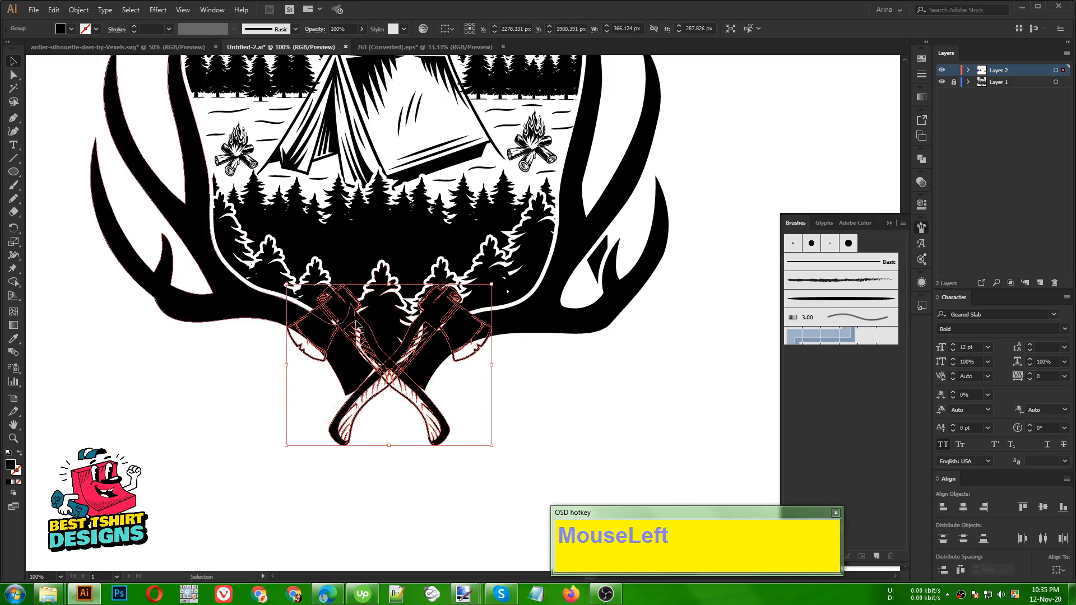
pyautogui.scroll(1, 358, 328)
pyautogui.scroll(-2, 386, 348)
pyautogui.scroll(2, 414, 362)
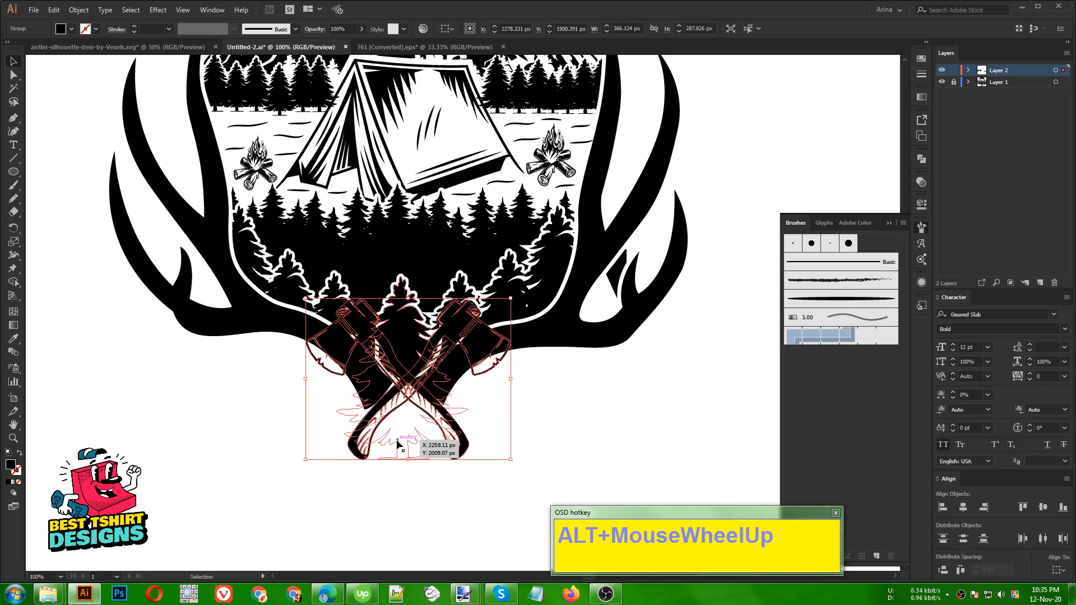
pyautogui.scroll(2, 404, 403)
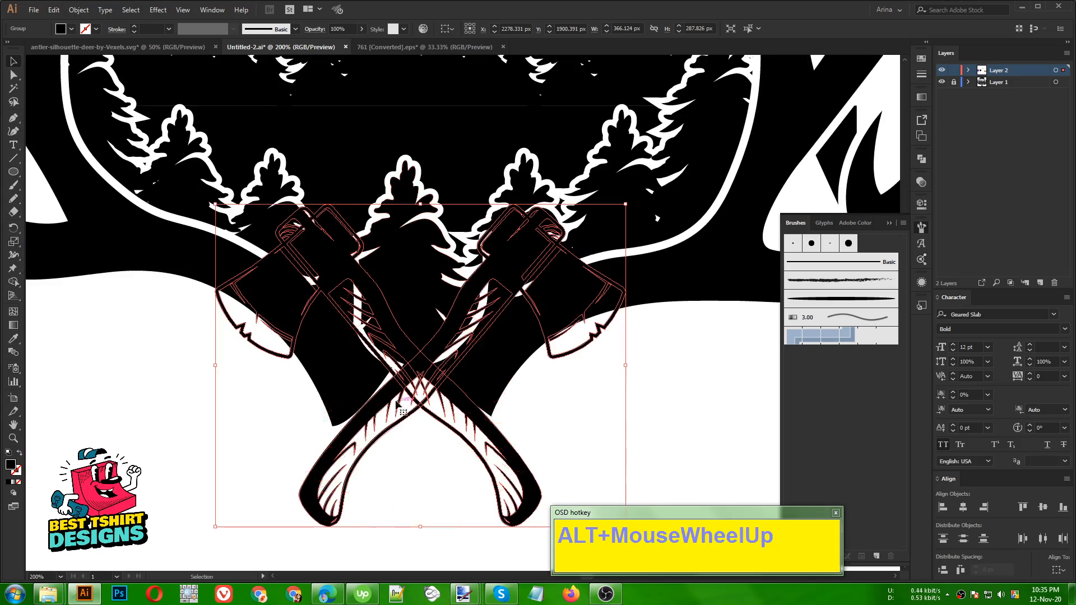
pyautogui.moveTo(327, 522); pyautogui.dragTo(321, 522)
pyautogui.scroll(-3, 409, 468)
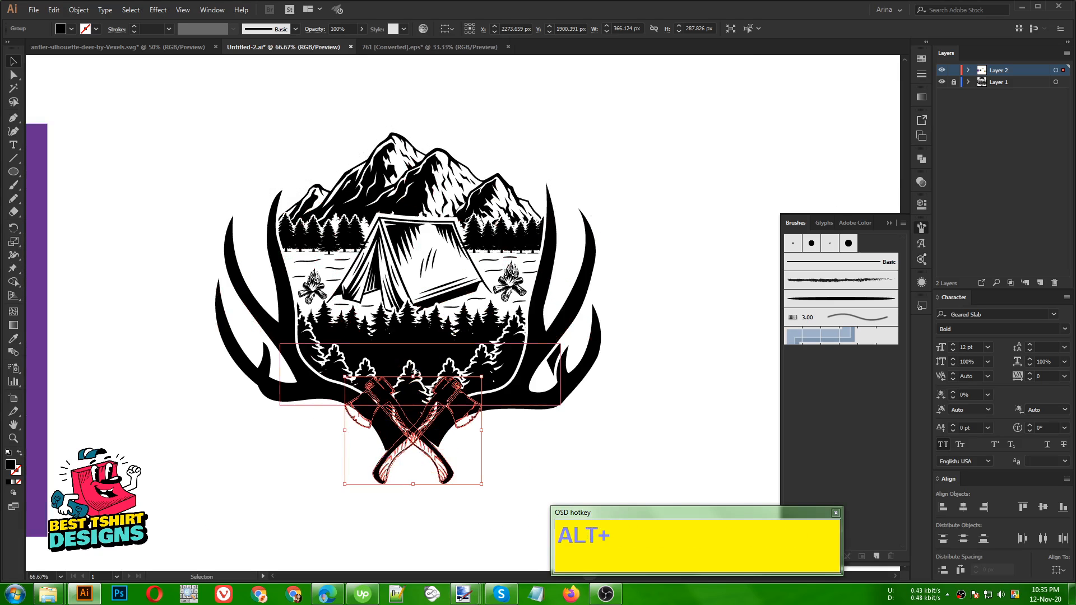
# Step: Align the camping artwork and the crossed axes to a common horizontal center, then clear the selection
pyautogui.moveTo(204, 156); pyautogui.dragTo(601, 350)
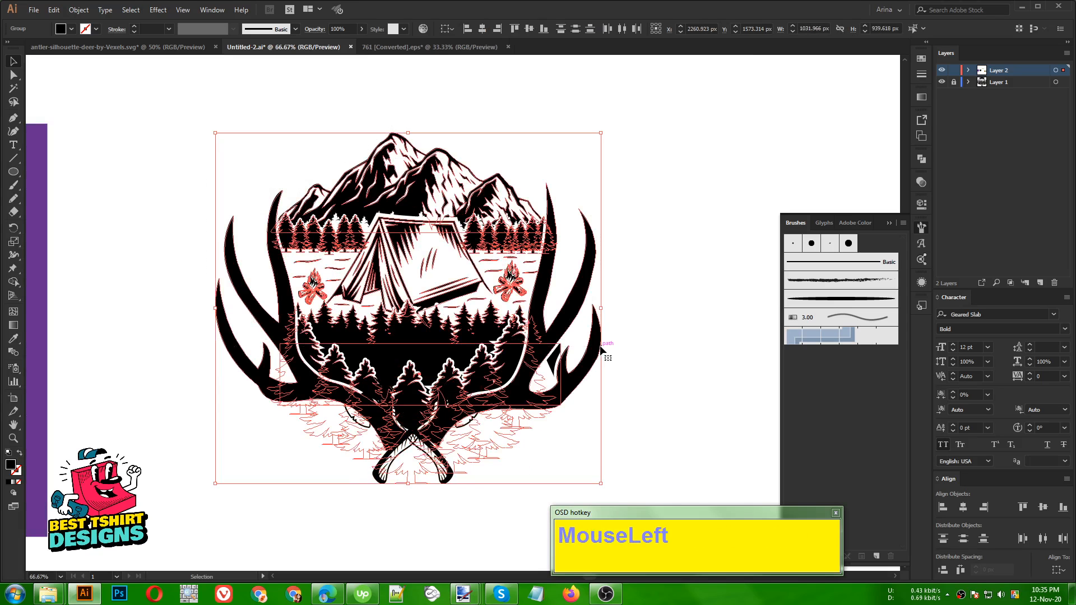
pyautogui.click(484, 29)
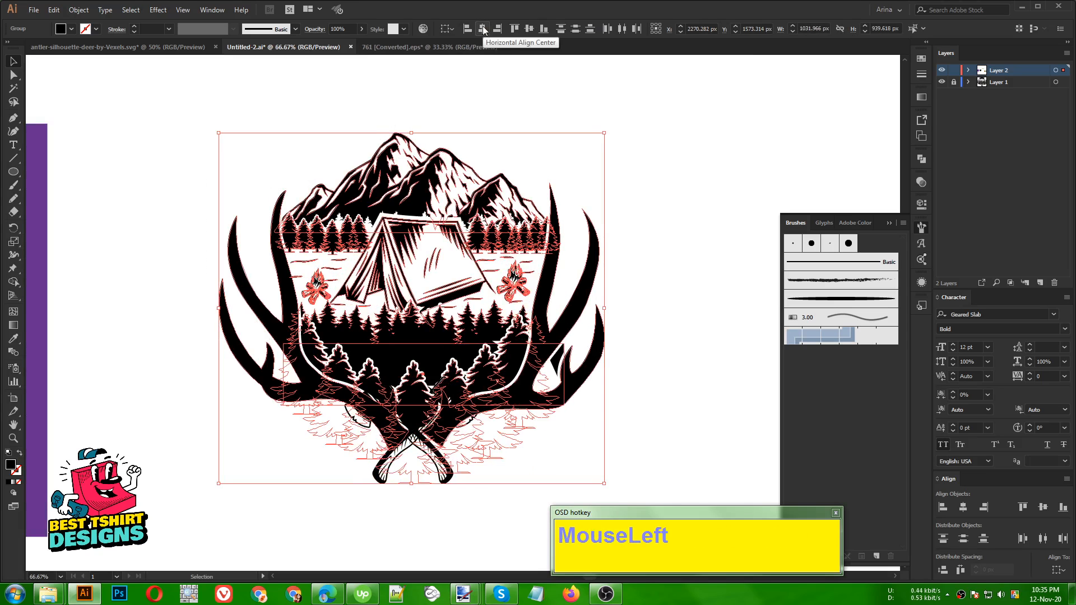
pyautogui.moveTo(223, 135); pyautogui.dragTo(579, 454)
pyautogui.click(480, 29)
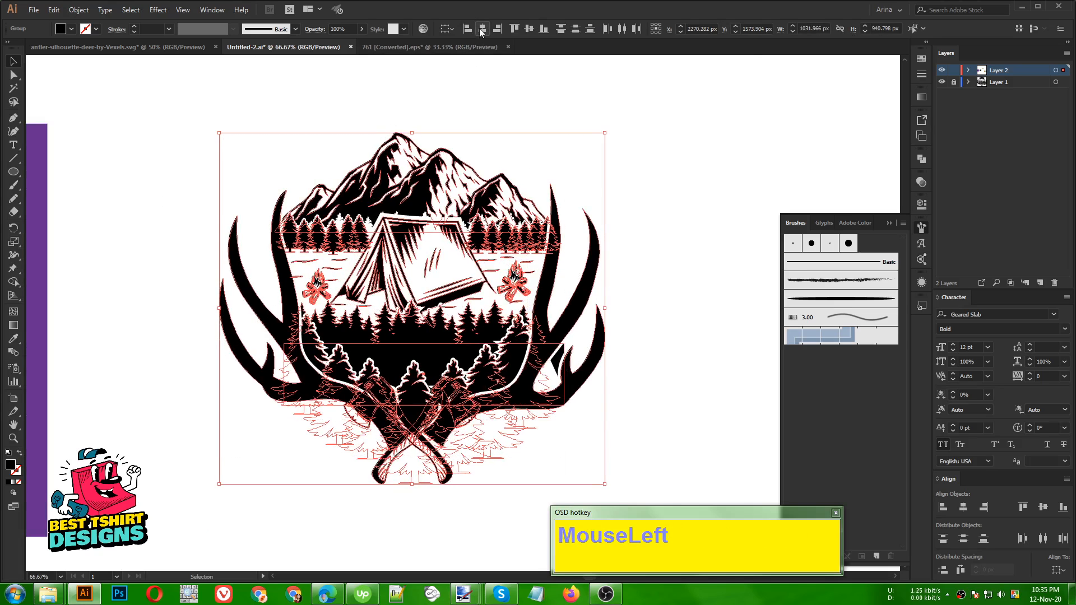
pyautogui.click(540, 103)
# Step: Apply Offset Path to the crossed axes with a 5 px offset, Miter joins and a miter limit of 4
pyautogui.keyDown('alt'); pyautogui.scroll(2, 451, 477); pyautogui.keyUp('alt')
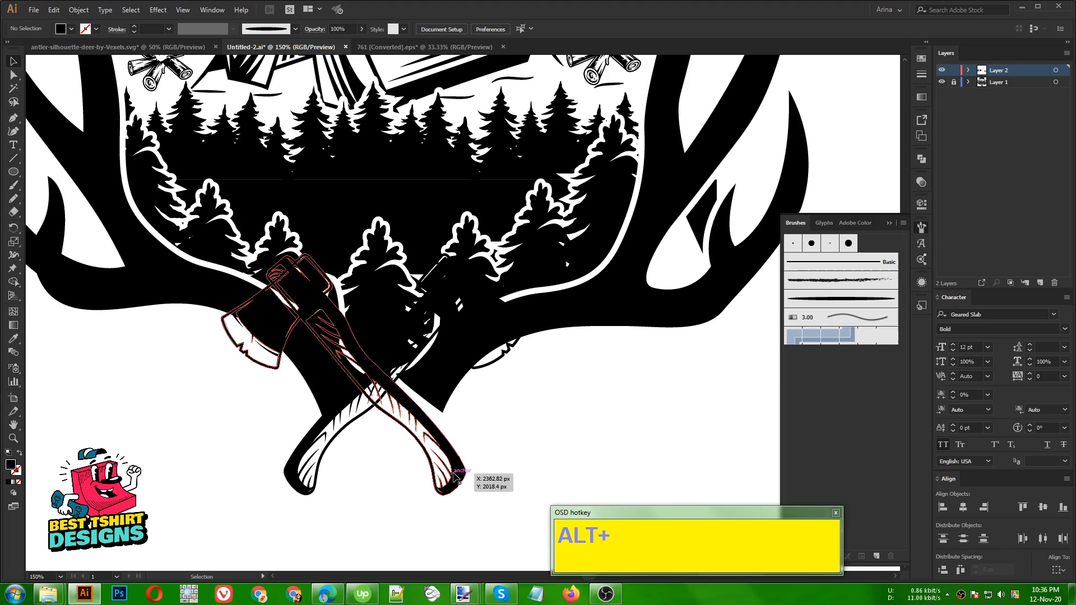
pyautogui.click(455, 476)
pyautogui.keyDown('alt'); pyautogui.scroll(-1, 455, 476); pyautogui.keyUp('alt')
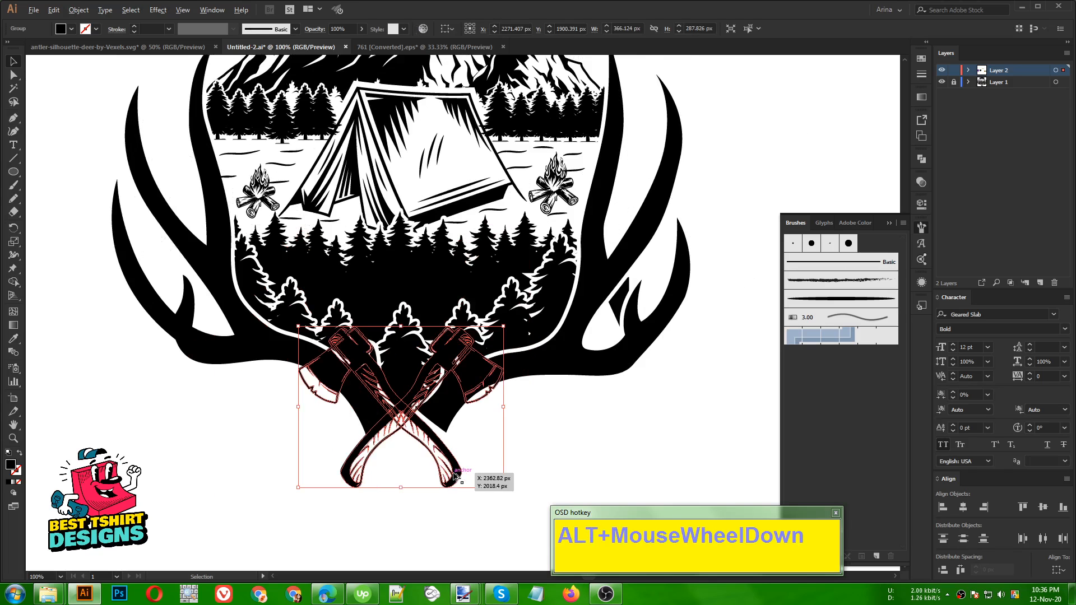
pyautogui.click(81, 9)
pyautogui.moveTo(113, 267)
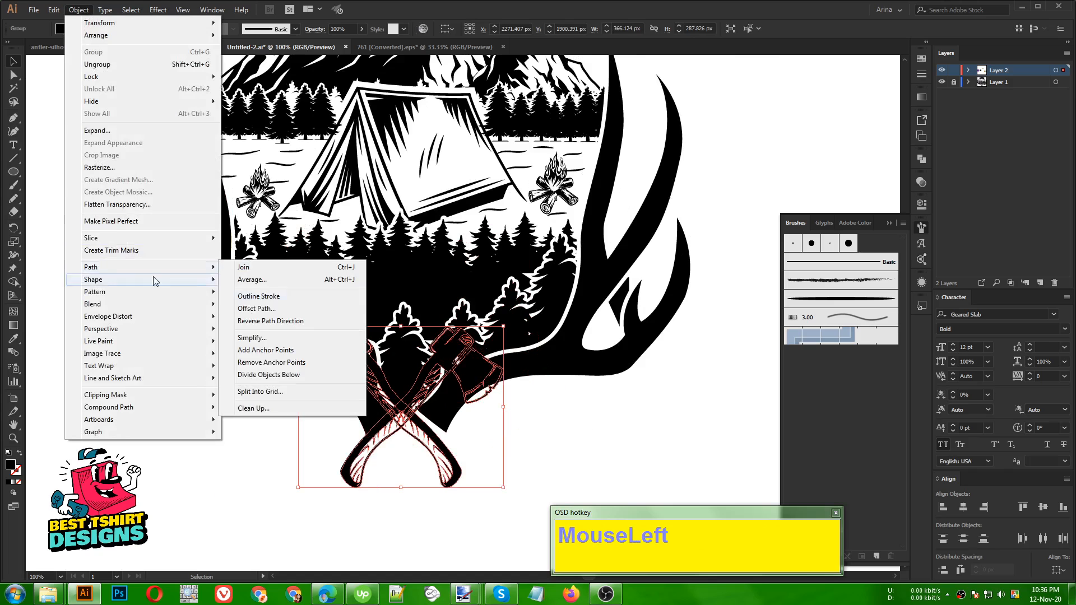
pyautogui.click(252, 308)
pyautogui.click(66, 159)
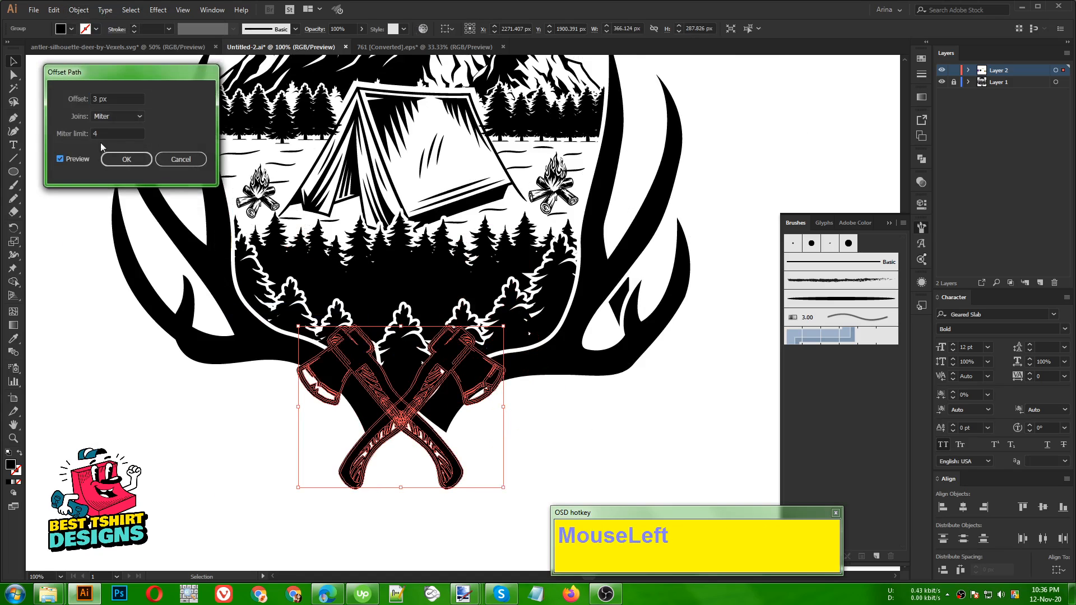
pyautogui.scroll(3, 113, 101)
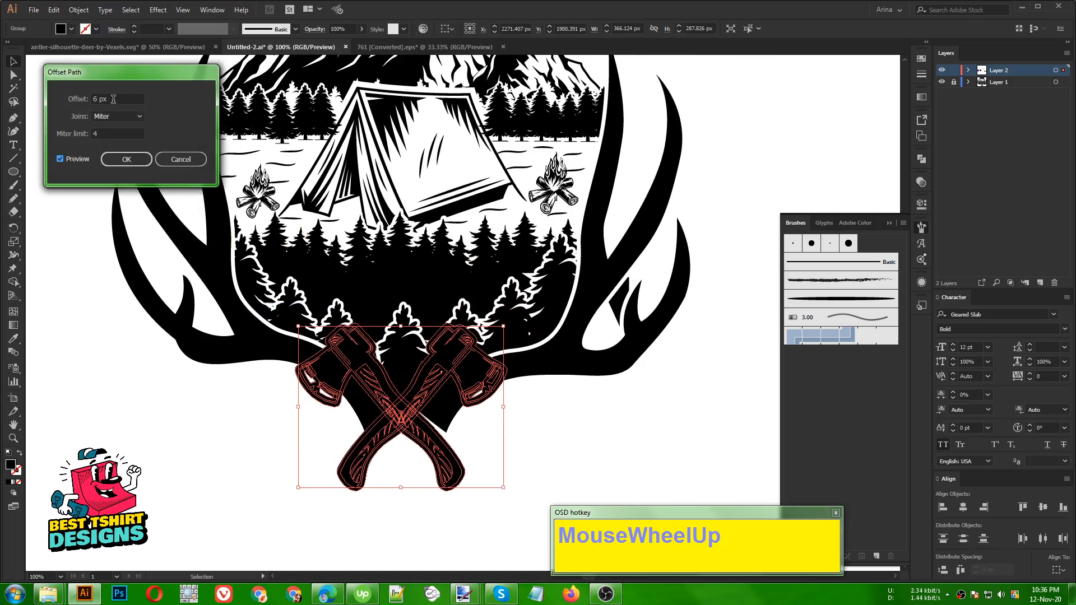
pyautogui.scroll(-1, 113, 99)
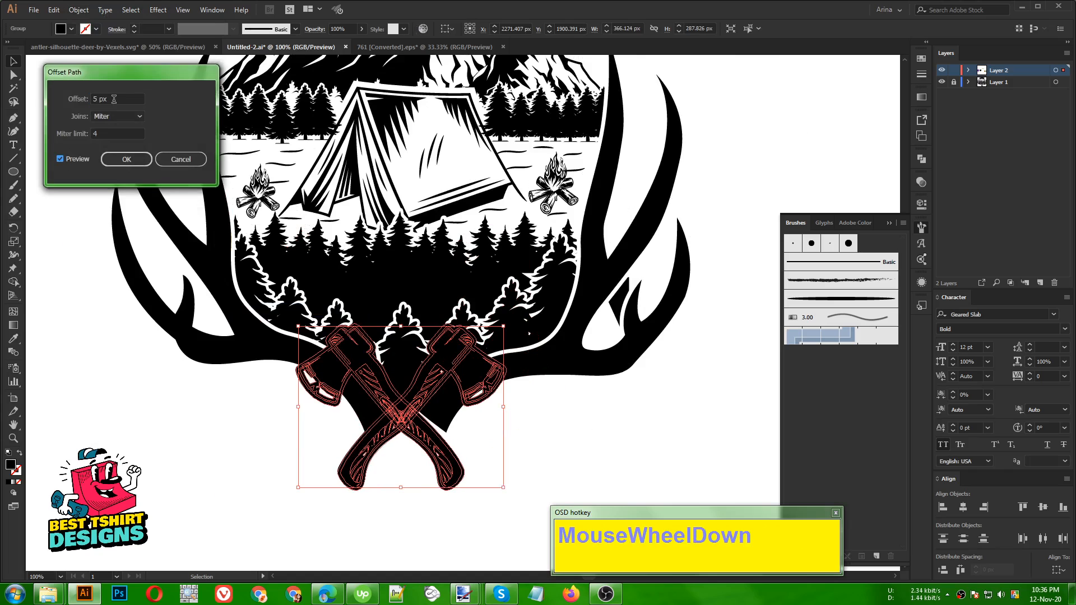
pyautogui.click(126, 158)
# Step: Cut the offset axe outlines and paste them in place inside a new unclipped opacity mask on the camping artwork
pyautogui.press('ctrl')
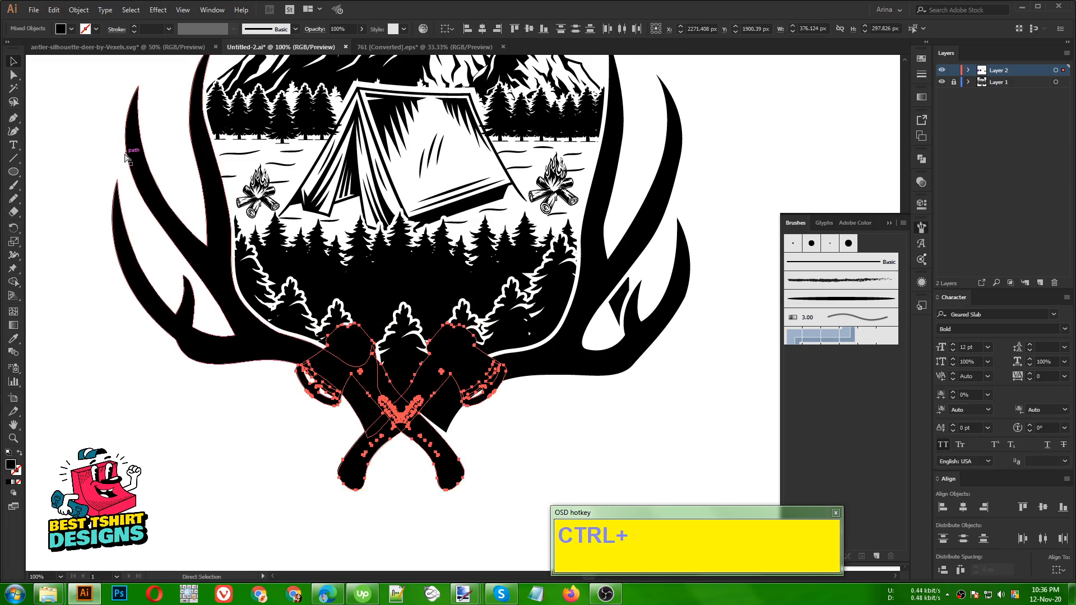
pyautogui.hotkey('ctrl', 'x')
pyautogui.click(579, 343)
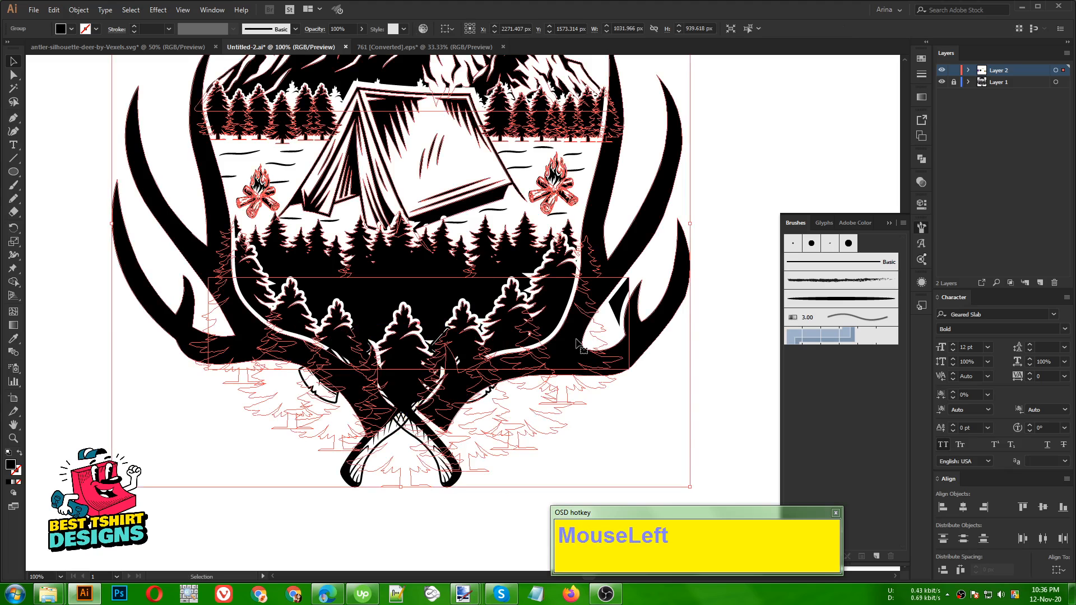
pyautogui.click(922, 182)
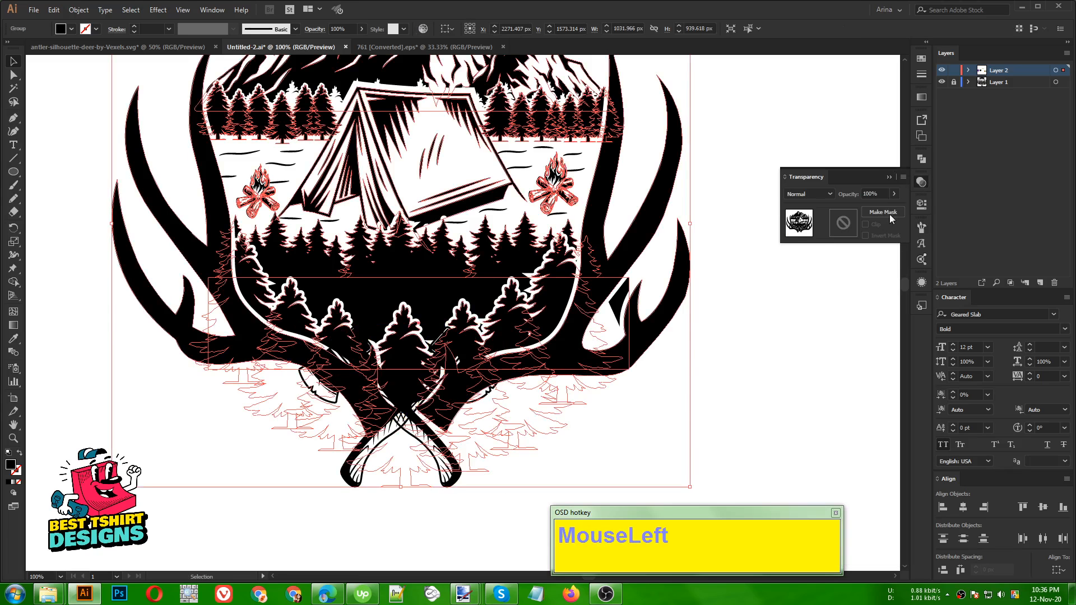
pyautogui.click(845, 223)
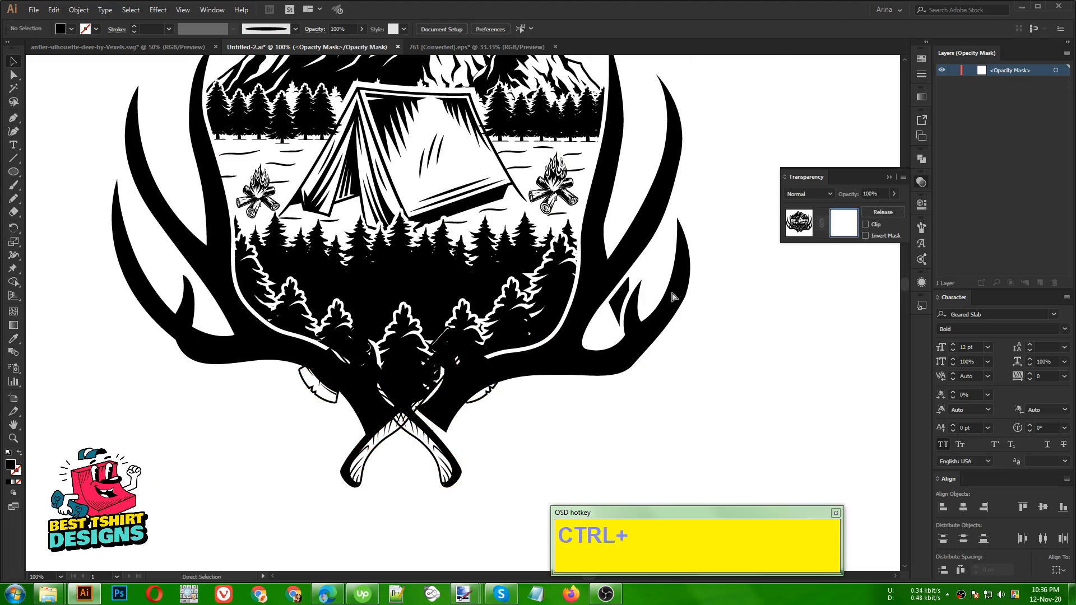
pyautogui.hotkey('ctrl', 'f')
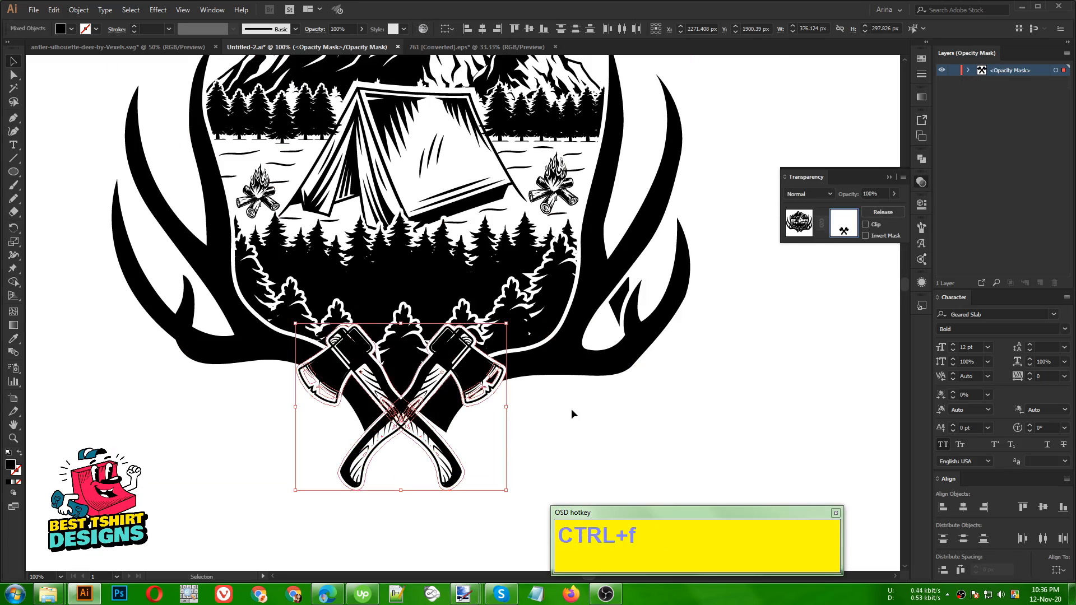
# Step: Combine the offset axe outlines inside the opacity mask with the Pathfinder Merge operation and deselect them
pyautogui.scroll(1, 465, 412)
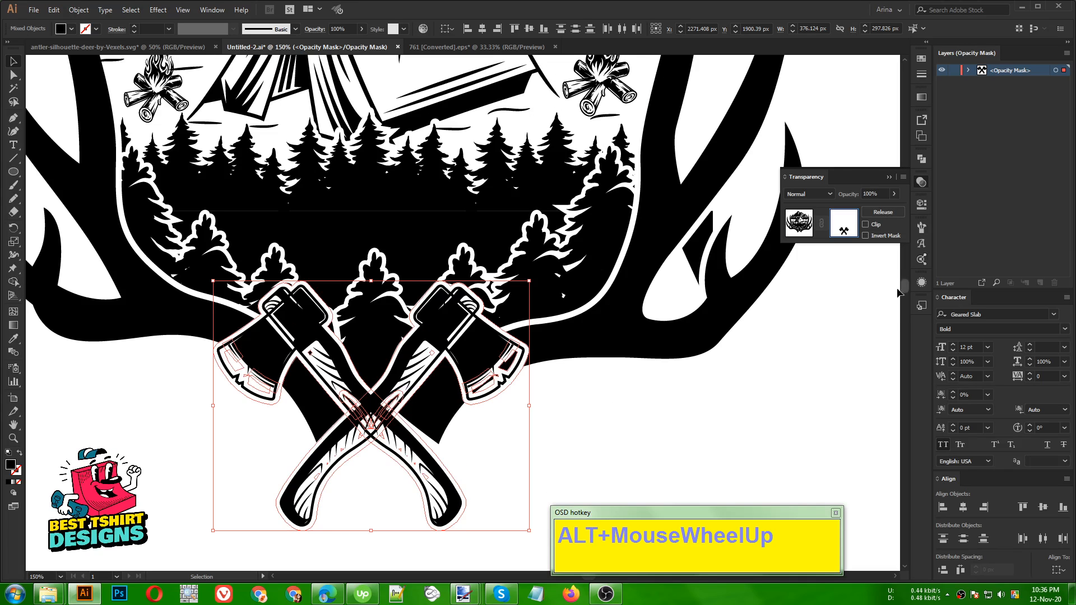
pyautogui.click(921, 160)
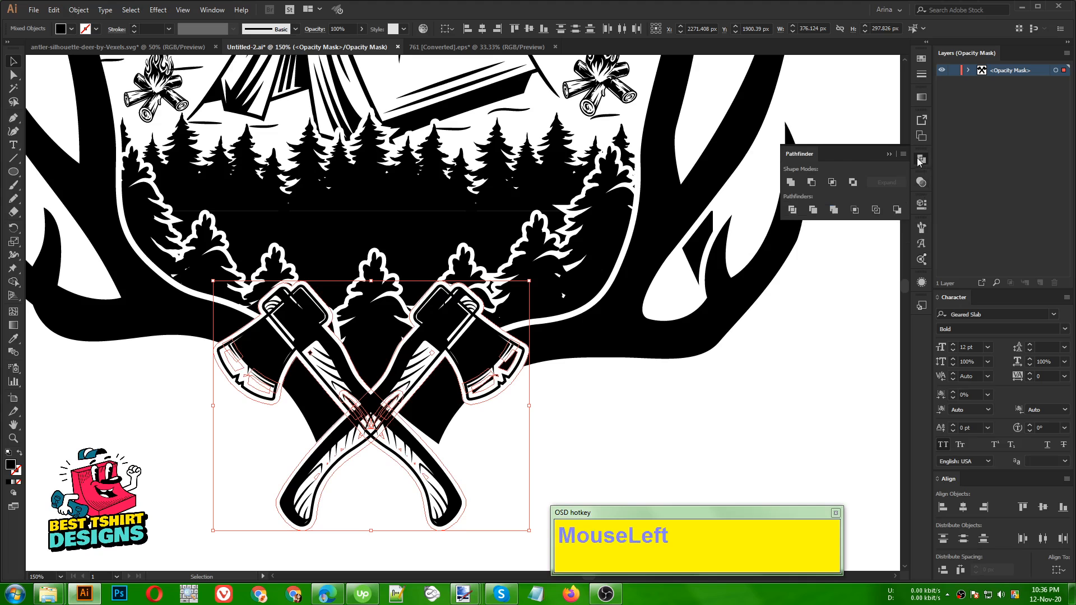
pyautogui.click(834, 210)
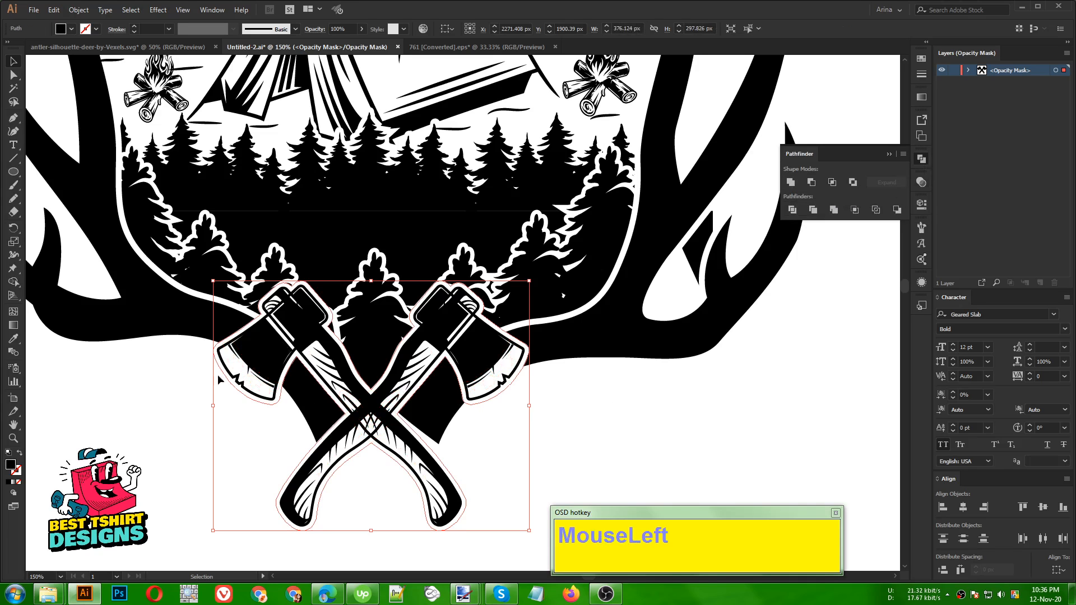
pyautogui.click(133, 405)
# Step: Draw a closed black shape in the opacity mask with the Pen tool, hiding the antler stubs below and between the axe handles
pyautogui.scroll(-2, 355, 425)
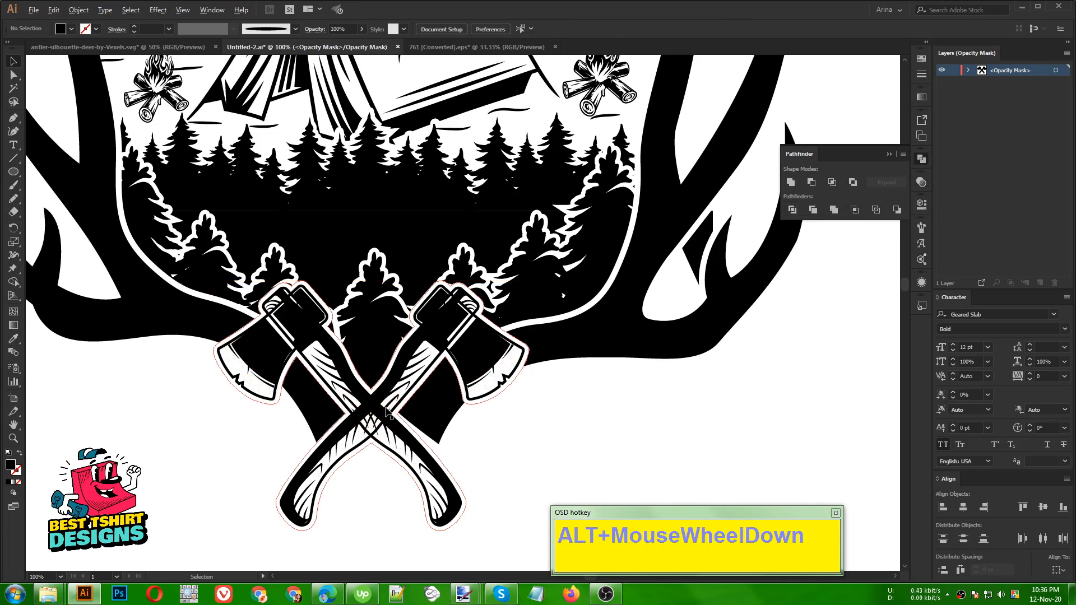
pyautogui.click(521, 427)
pyautogui.scroll(2, 407, 398)
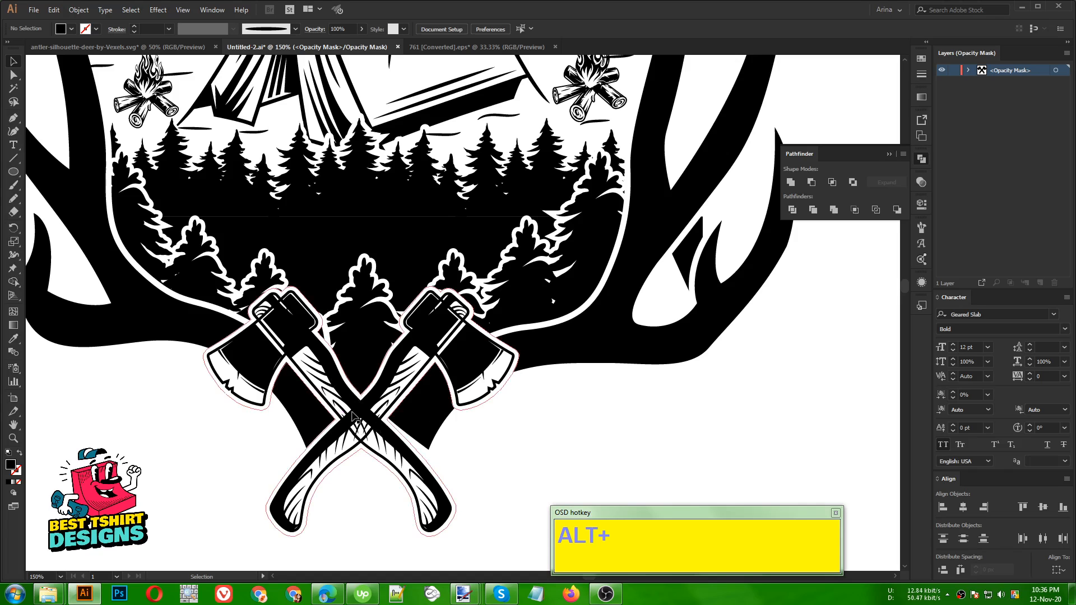
pyautogui.click(17, 117)
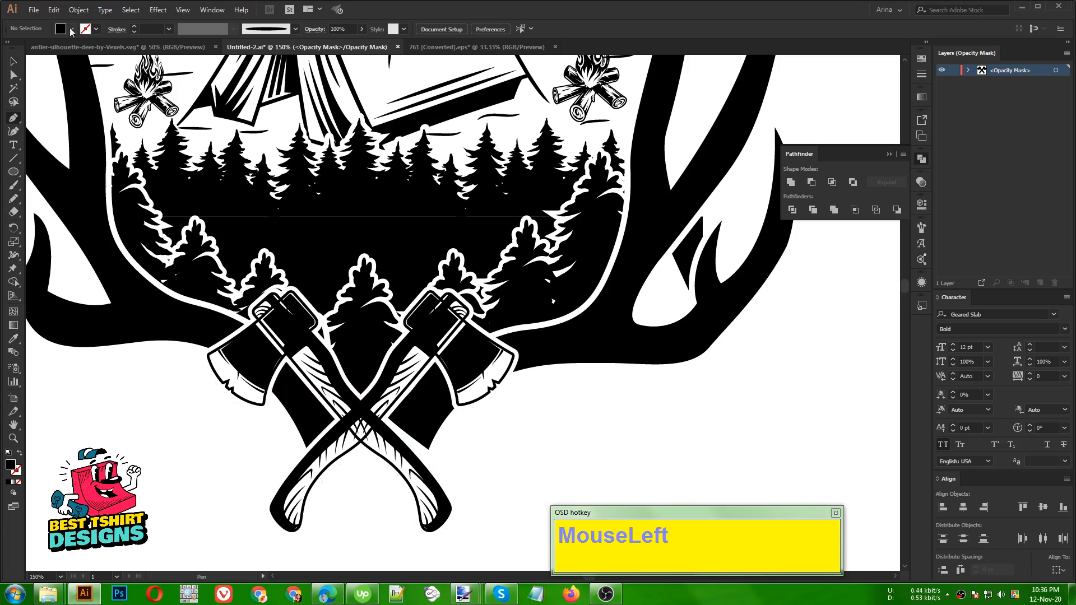
pyautogui.click(294, 339)
pyautogui.click(241, 398)
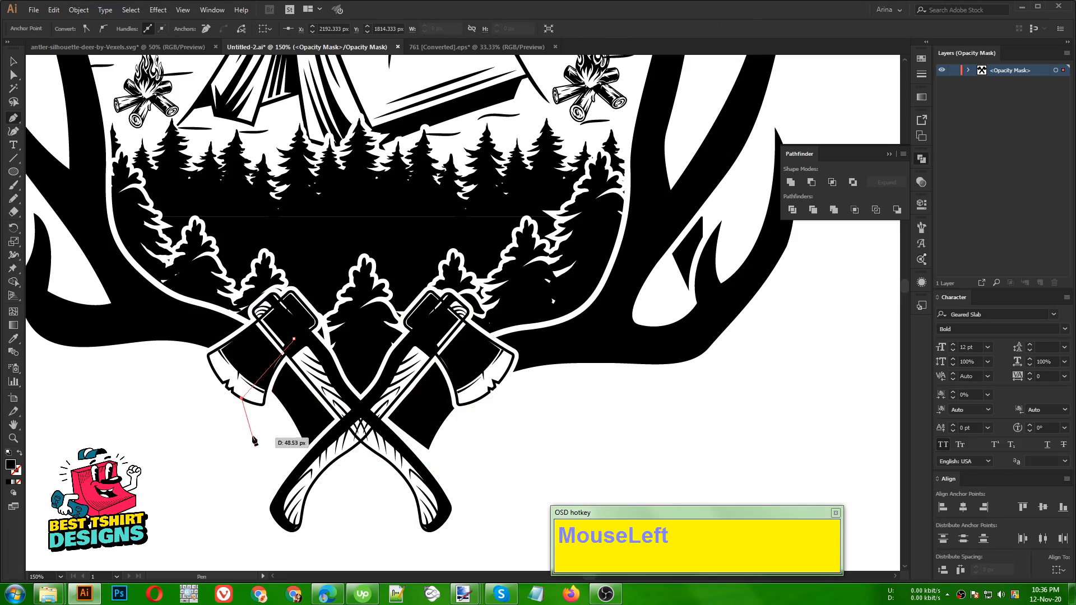
pyautogui.click(329, 495)
pyautogui.click(491, 463)
pyautogui.click(470, 362)
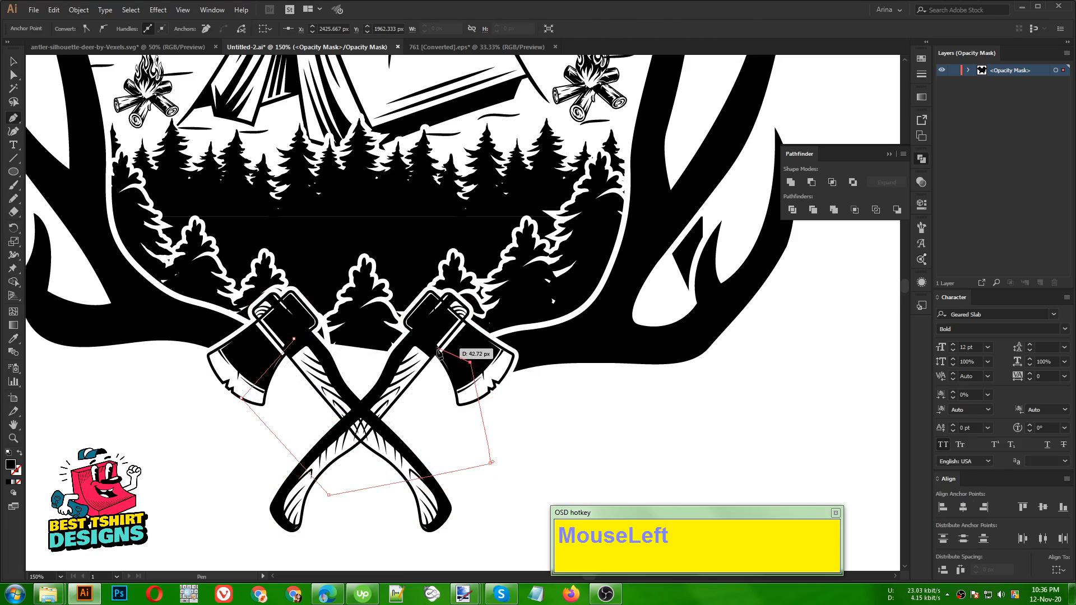
pyautogui.click(428, 339)
pyautogui.click(361, 422)
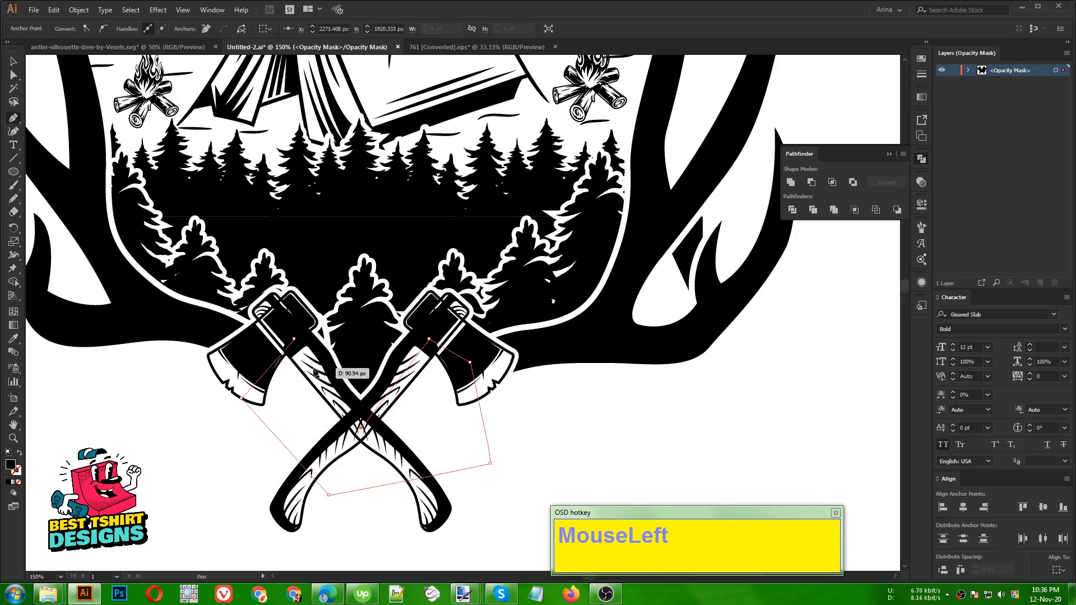
pyautogui.click(293, 339)
pyautogui.press('v')
pyautogui.click(636, 438)
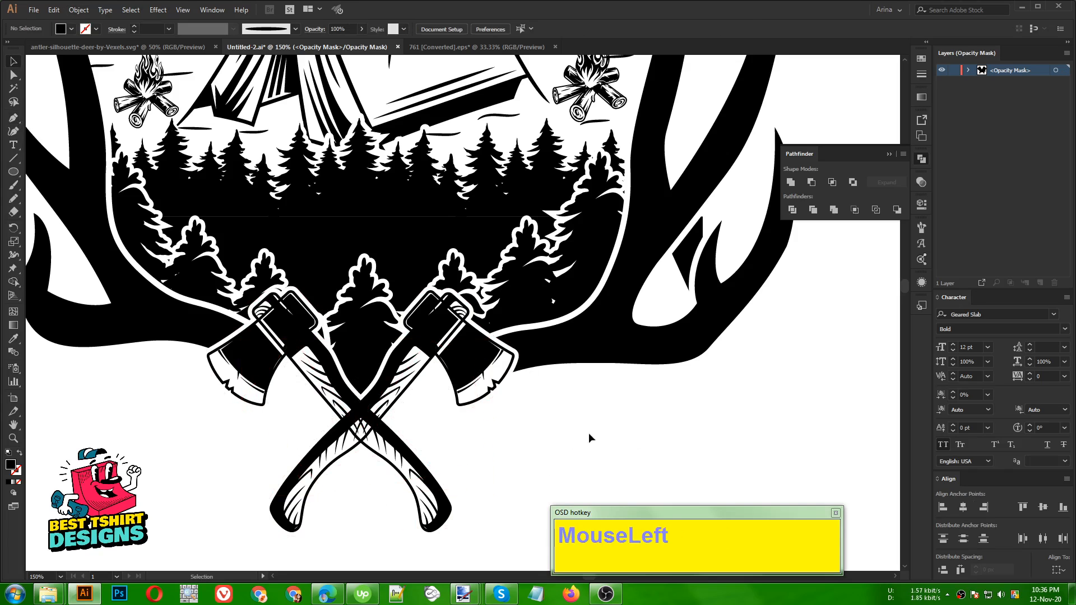
# Step: Exit the opacity mask, return to editing the camping artwork, and deselect it
pyautogui.scroll(-1, 588, 433)
pyautogui.scroll(-1, 585, 415)
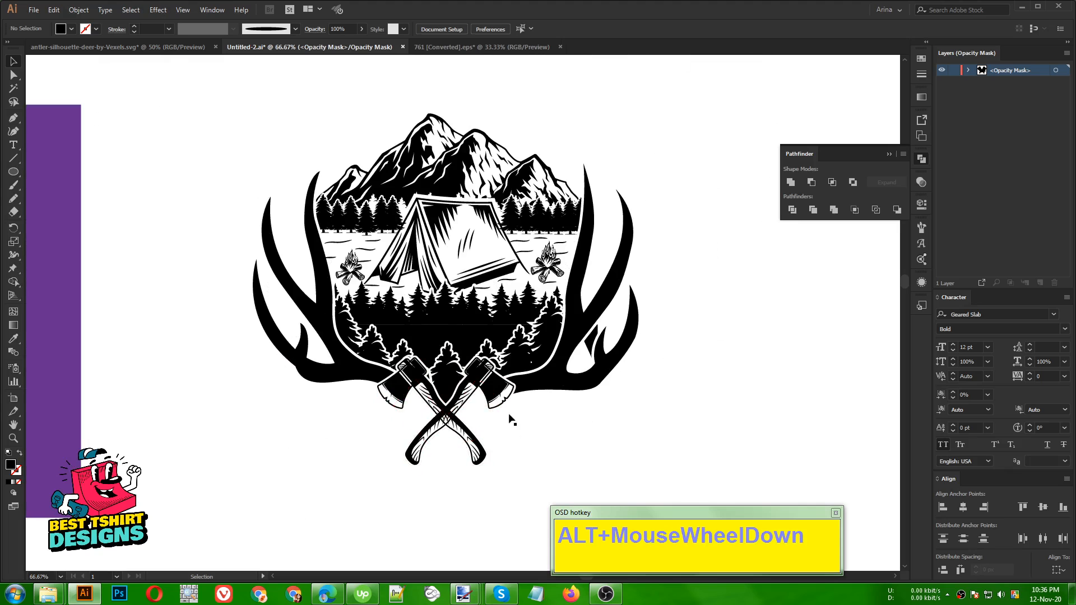
pyautogui.click(921, 182)
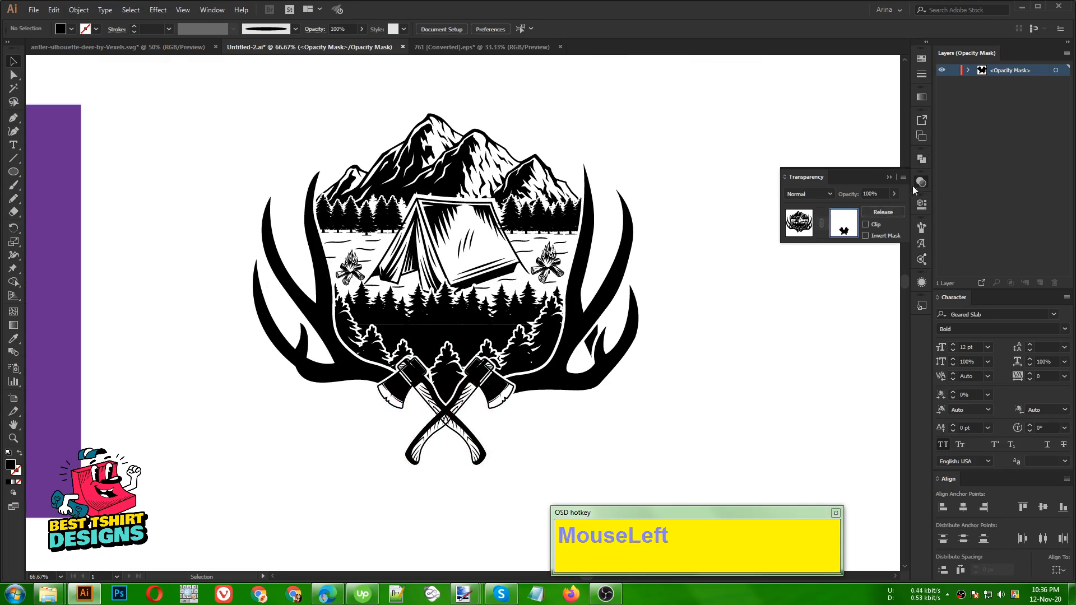
pyautogui.click(799, 222)
pyautogui.click(776, 385)
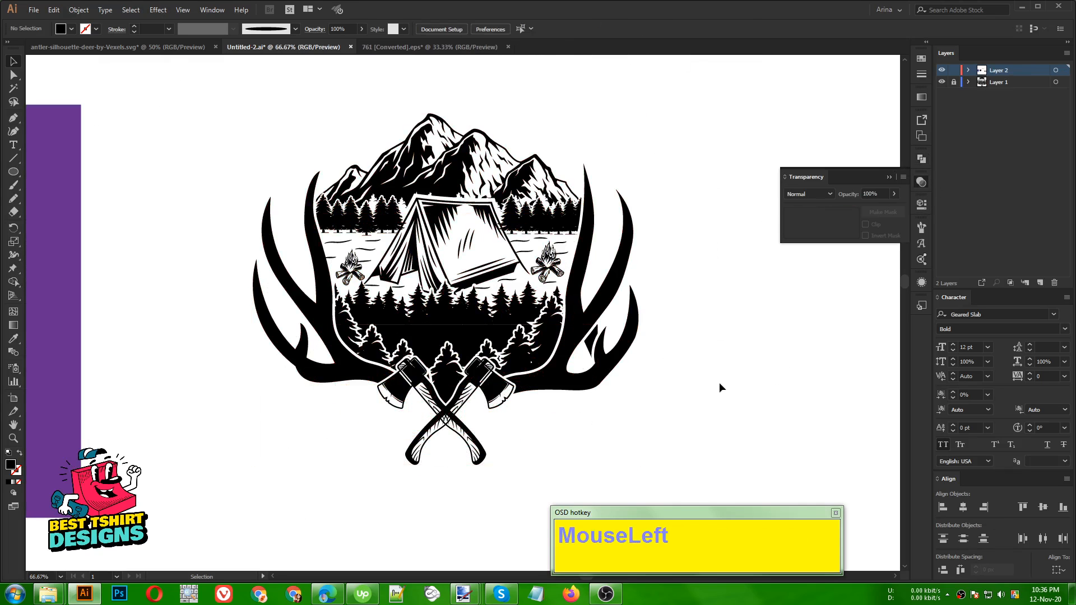
# Step: Isolate the crossed axes group and copy the axe whose handle runs down to the lower left
pyautogui.scroll(2, 477, 409)
pyautogui.scroll(2, 477, 409)
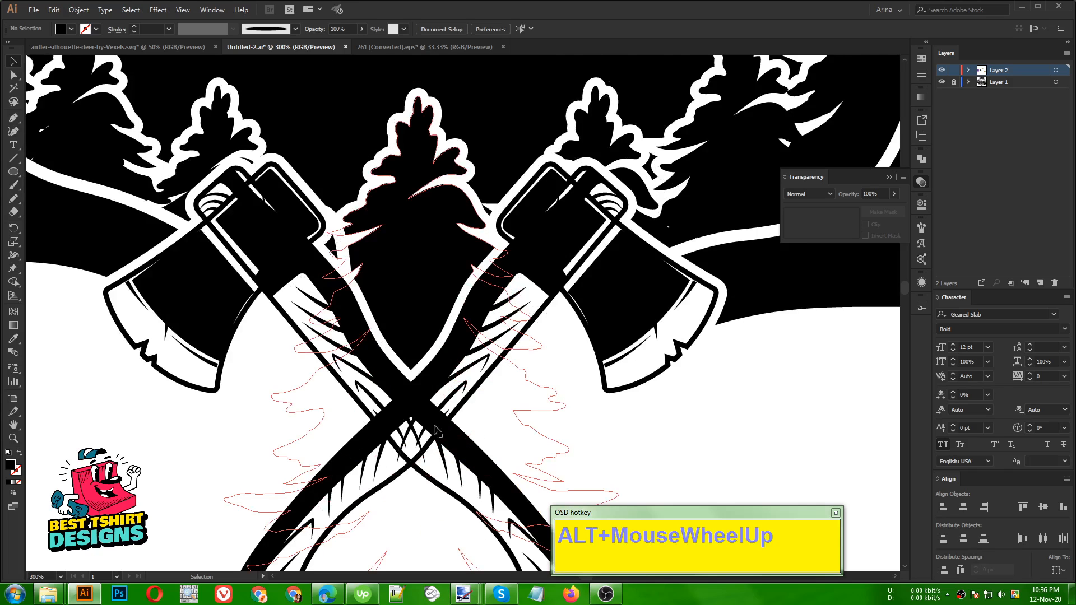
pyautogui.scroll(-1, 437, 443)
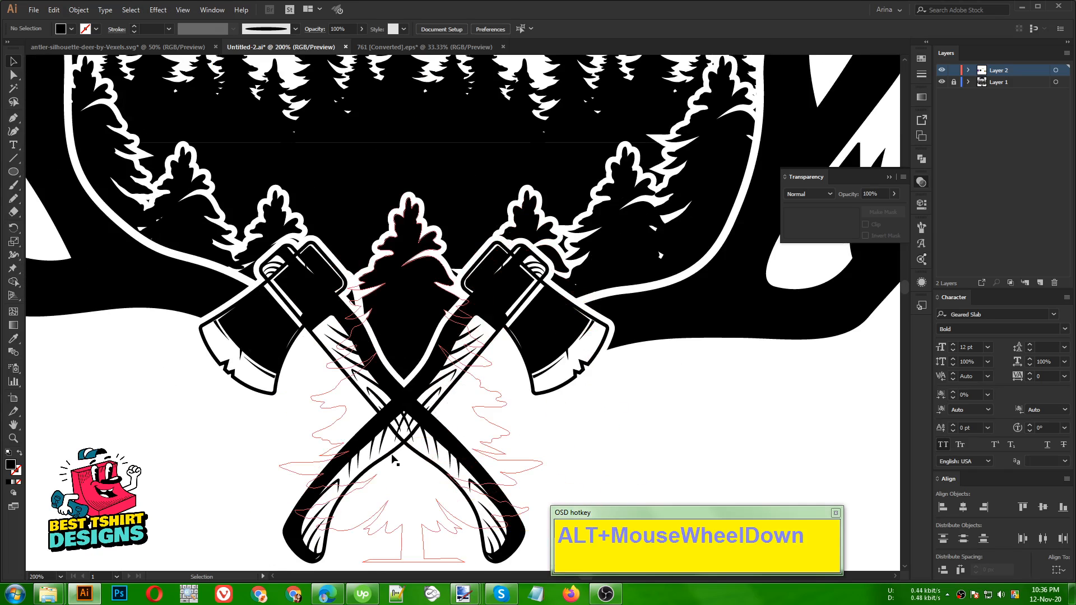
pyautogui.doubleClick(291, 546)
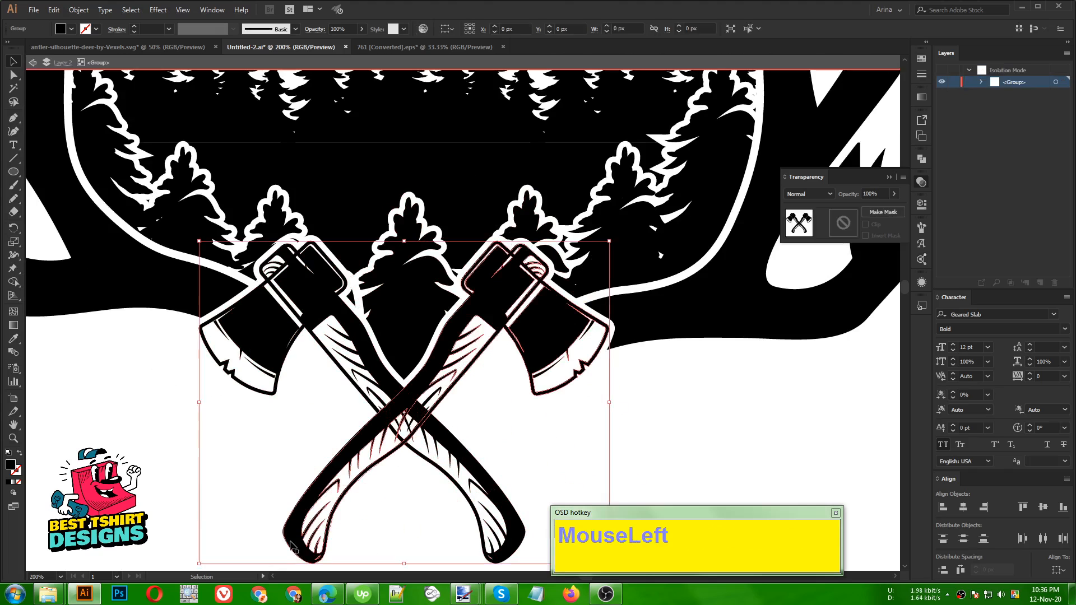
pyautogui.click(292, 547)
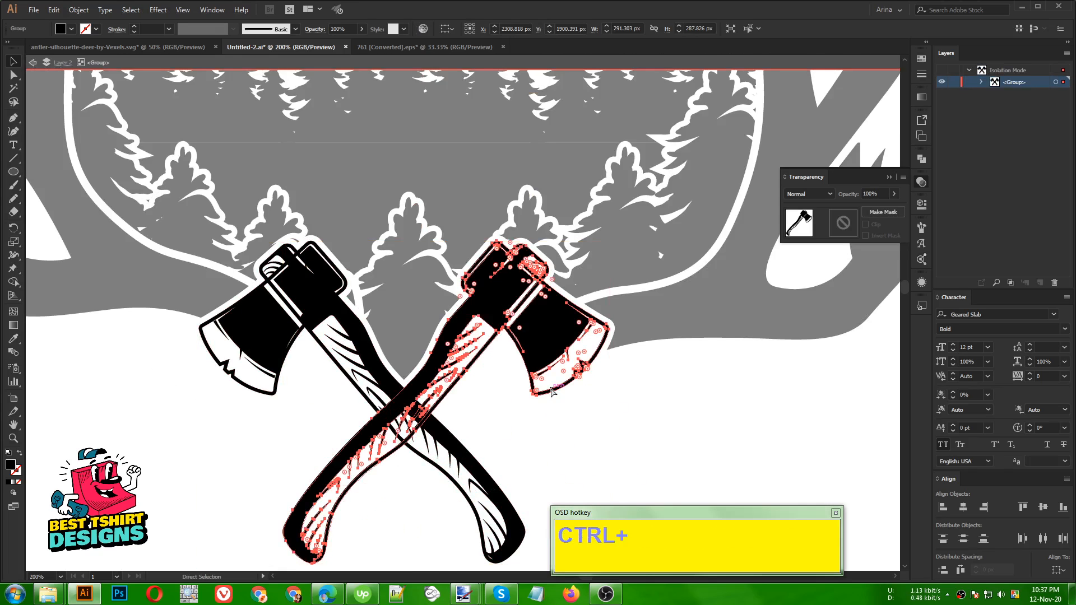
pyautogui.hotkey('ctrl', 'c')
# Step: Add an unclipped opacity mask to the other axe and paste the copied axe in place inside it
pyautogui.click(457, 455)
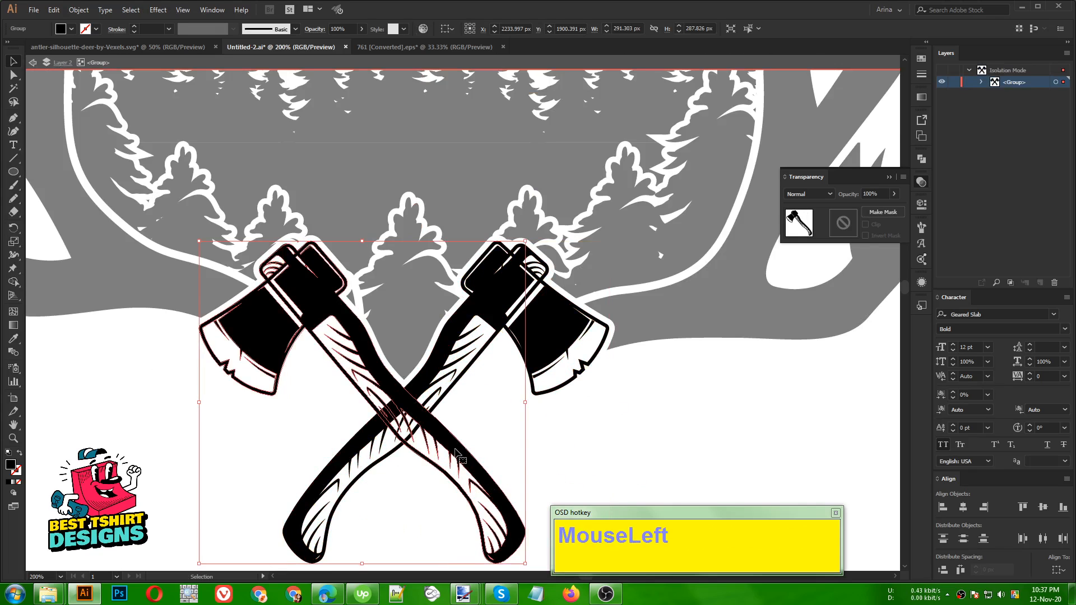
pyautogui.click(844, 228)
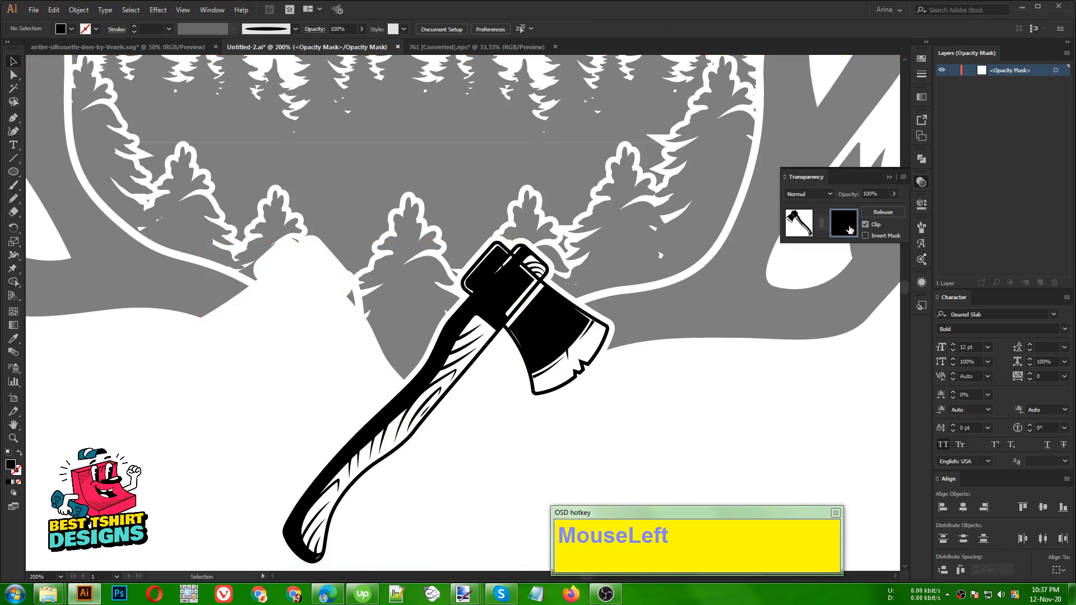
pyautogui.click(866, 225)
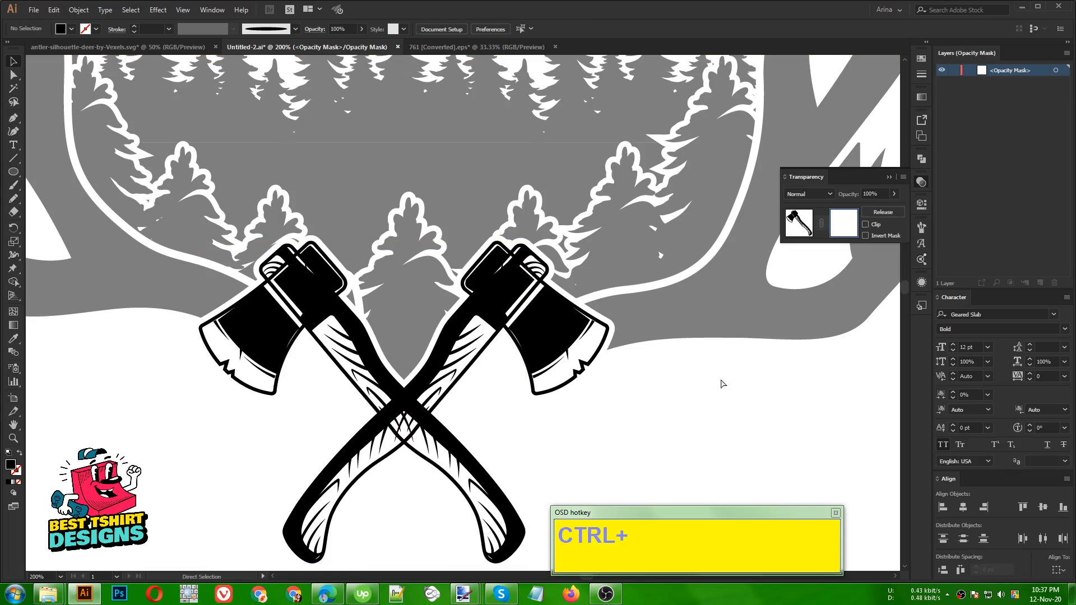
pyautogui.hotkey('ctrl', 'f')
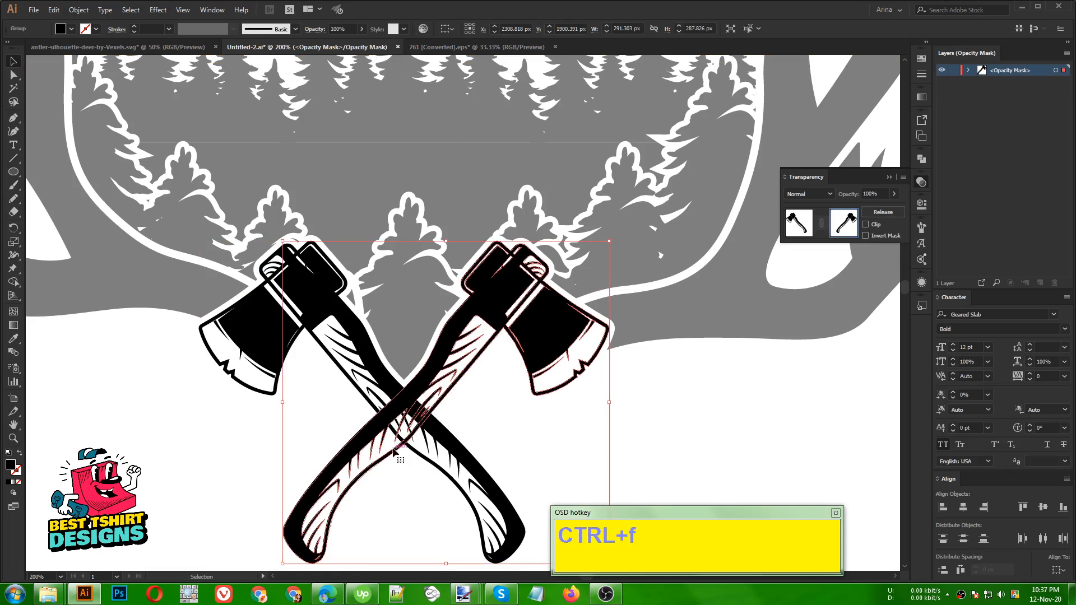
# Step: Unite the pasted axe inside the mask into one solid silhouette with Pathfinder
pyautogui.click(922, 184)
pyautogui.click(922, 163)
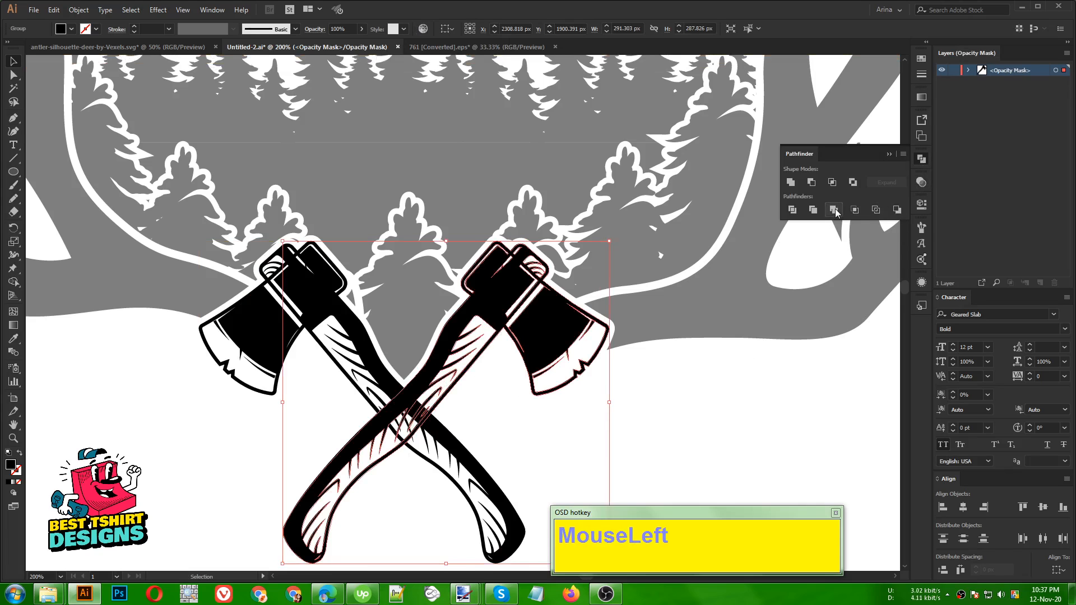
pyautogui.click(791, 185)
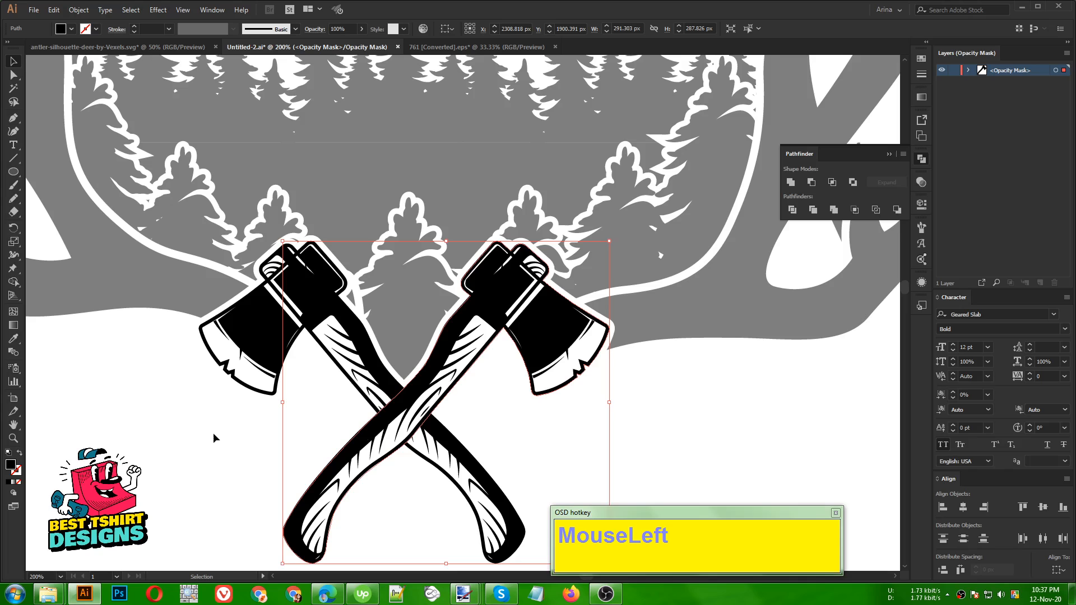
# Step: Deselect the mask silhouette, then exit the axe's opacity mask and the isolated group to the full artwork
pyautogui.click(921, 183)
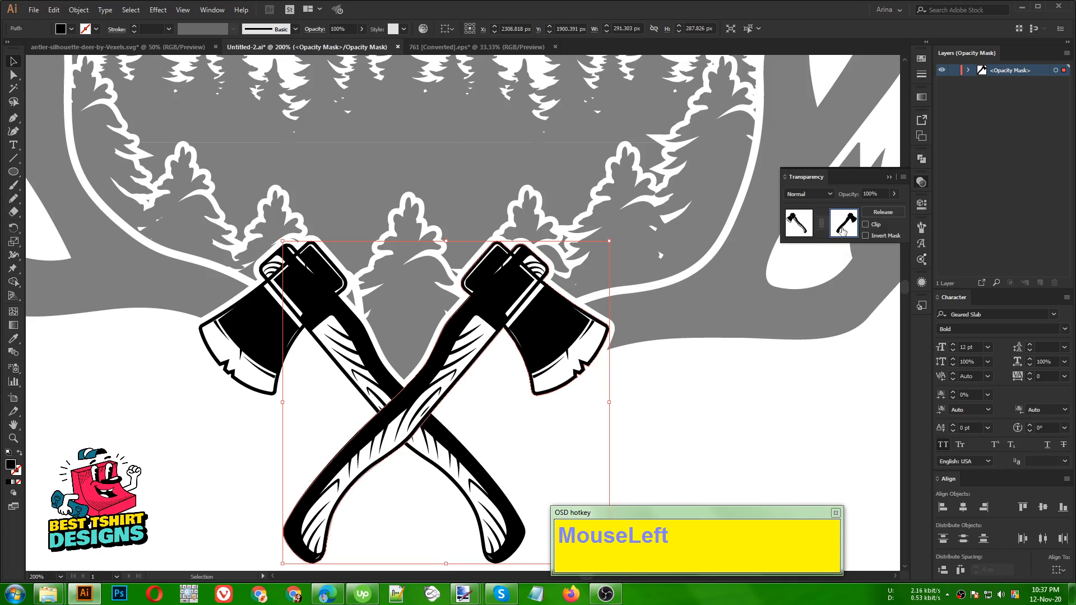
pyautogui.click(224, 448)
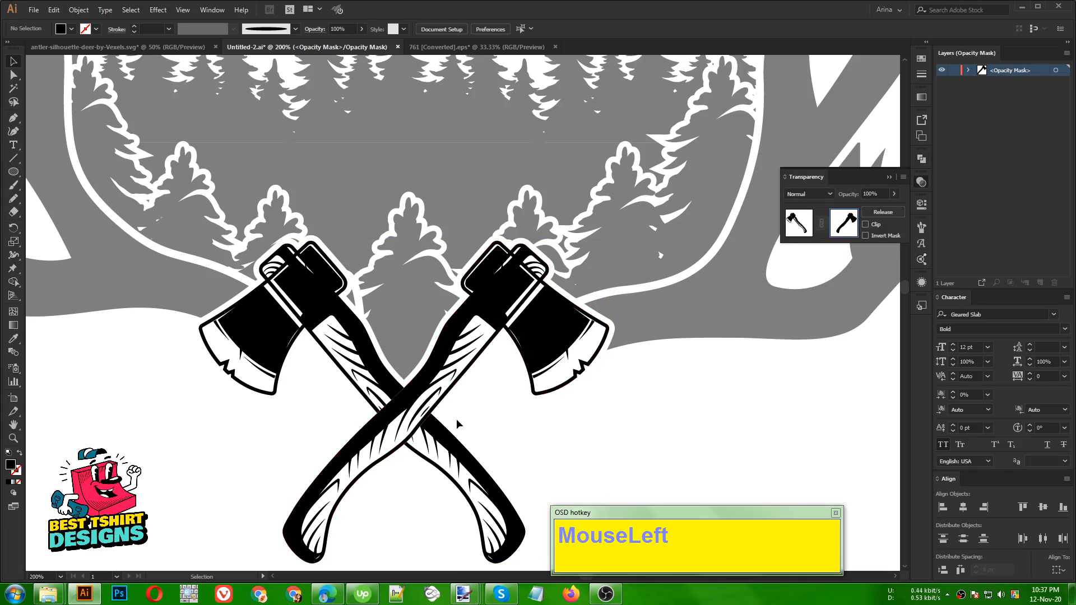
pyautogui.click(785, 240)
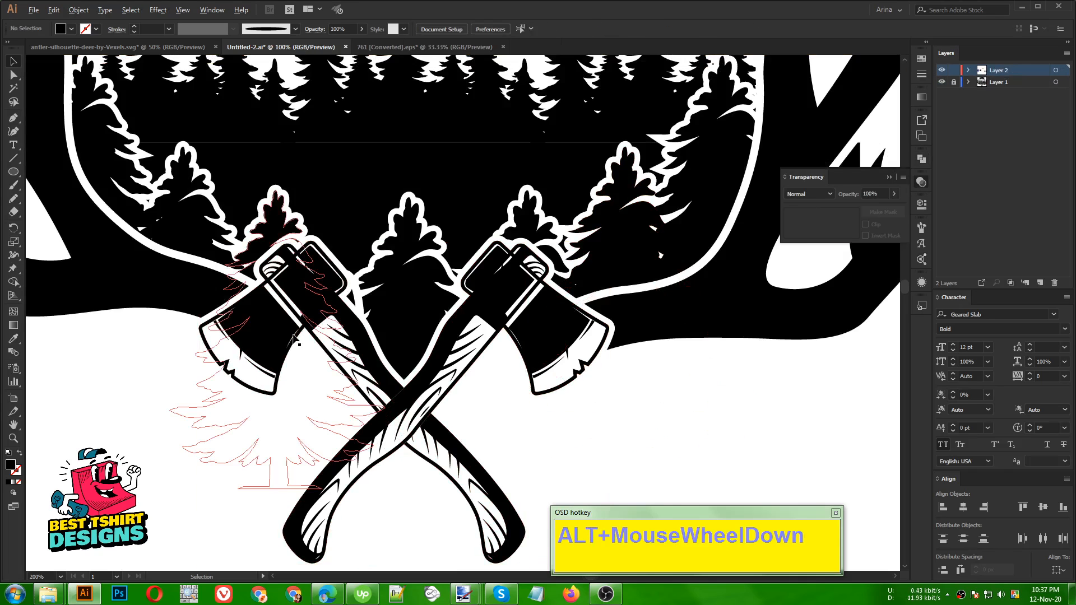
pyautogui.keyDown('alt'); pyautogui.scroll(-3, 330, 336); pyautogui.keyUp('alt')
pyautogui.scroll(2, 583, 356)
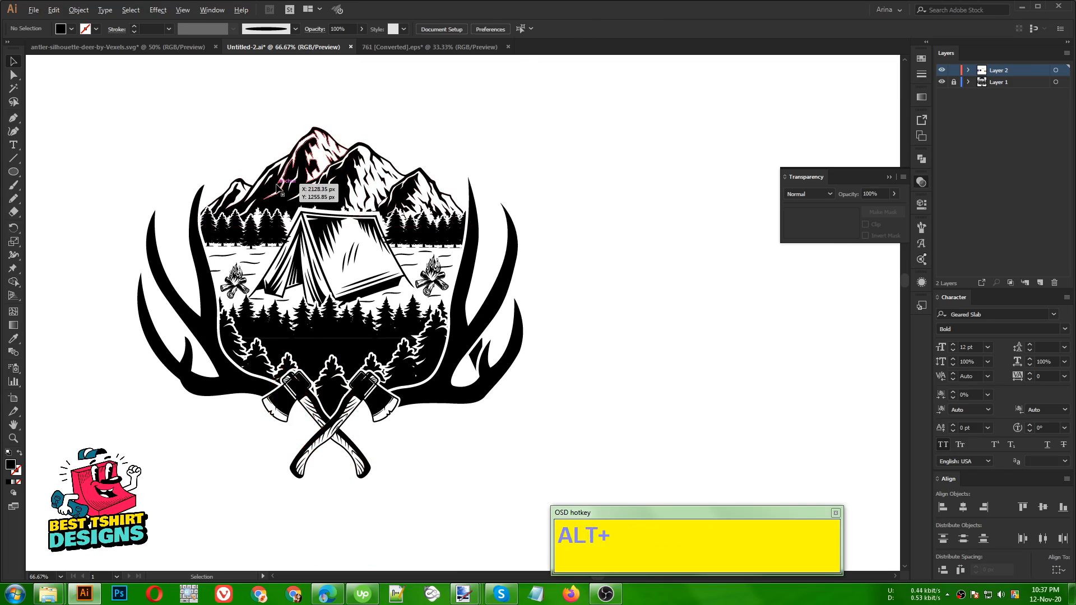
pyautogui.click(531, 147)
pyautogui.scroll(1, 463, 148)
# Step: Copy the side-flying eagle from 761 [Converted].eps, paste it into Untitled-2.ai, and place it beside the right antler
pyautogui.click(431, 49)
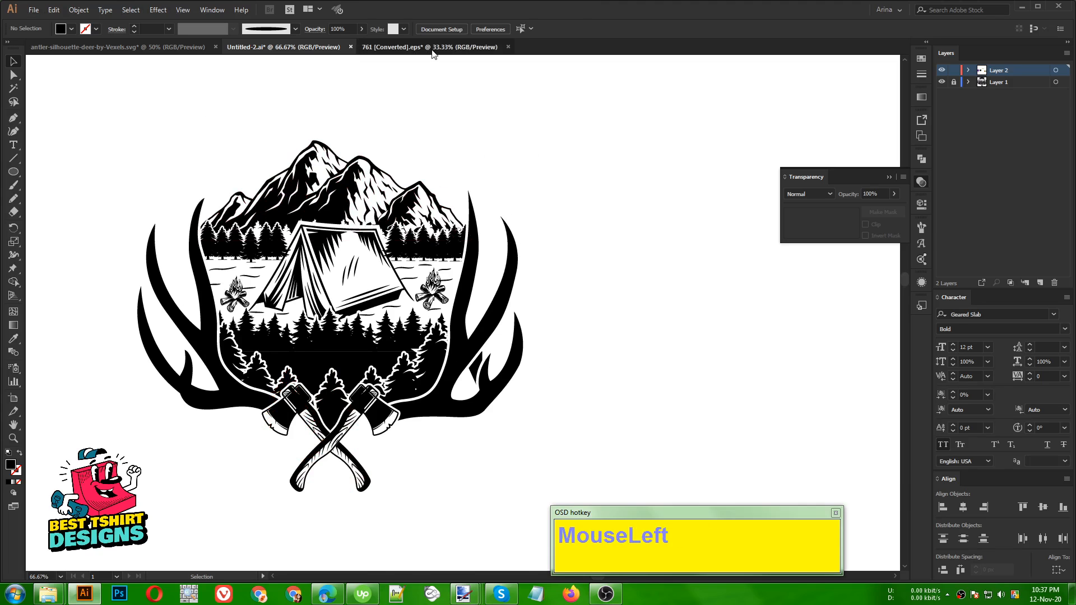
pyautogui.click(128, 284)
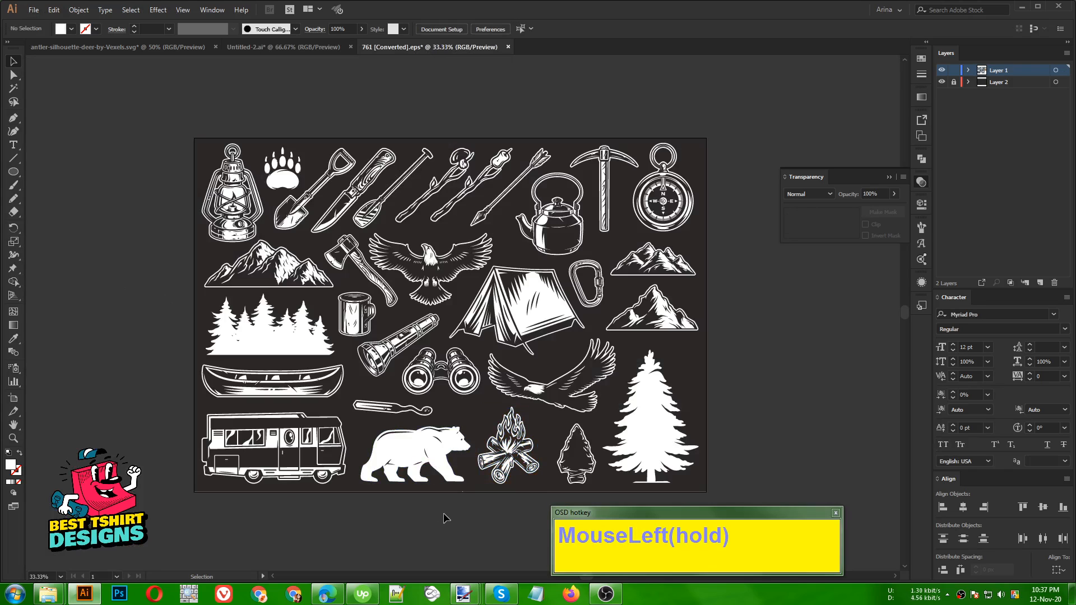
pyautogui.click(583, 393)
pyautogui.hotkey('ctrl', 'c')
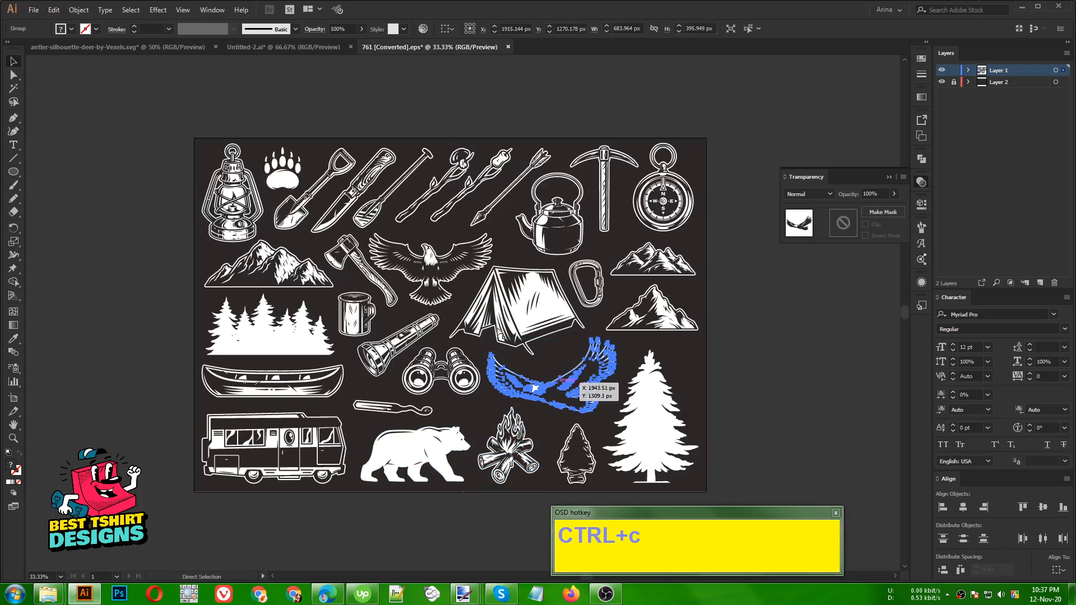
pyautogui.click(275, 47)
pyautogui.hotkey('ctrl', 'v')
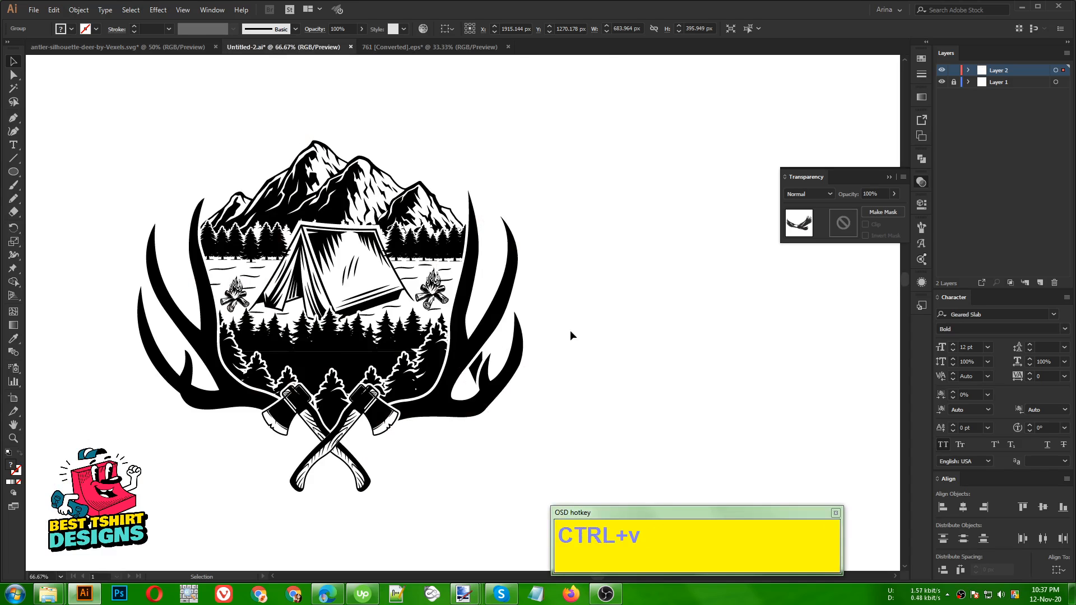
pyautogui.moveTo(564, 330); pyautogui.dragTo(792, 340)
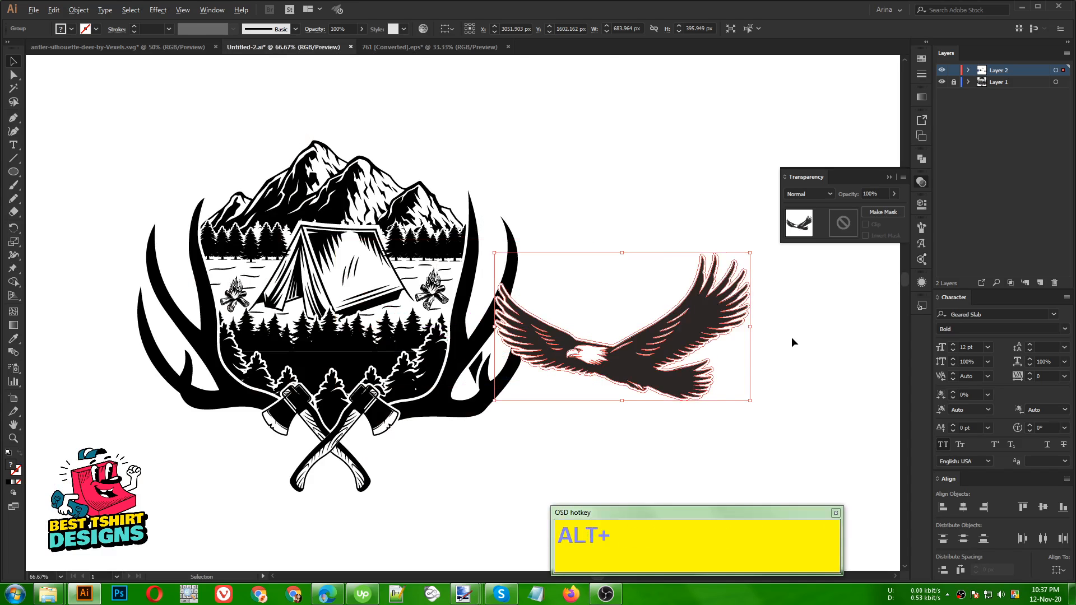
# Step: Isolate the eagle group and delete the white outline shape behind the bird
pyautogui.scroll(2, 792, 338)
pyautogui.doubleClick(640, 327)
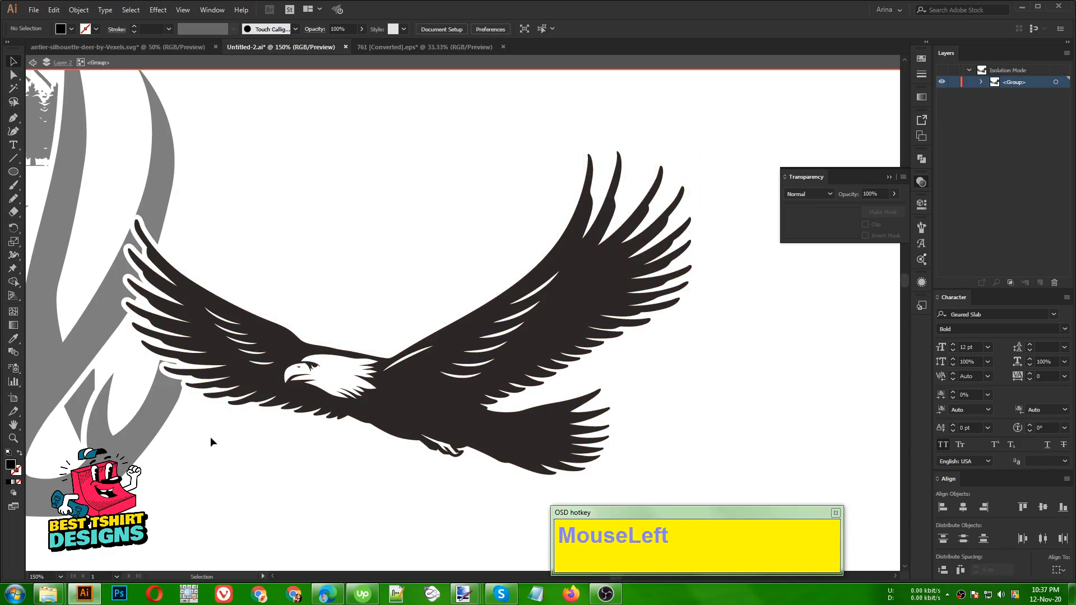
pyautogui.click(183, 389)
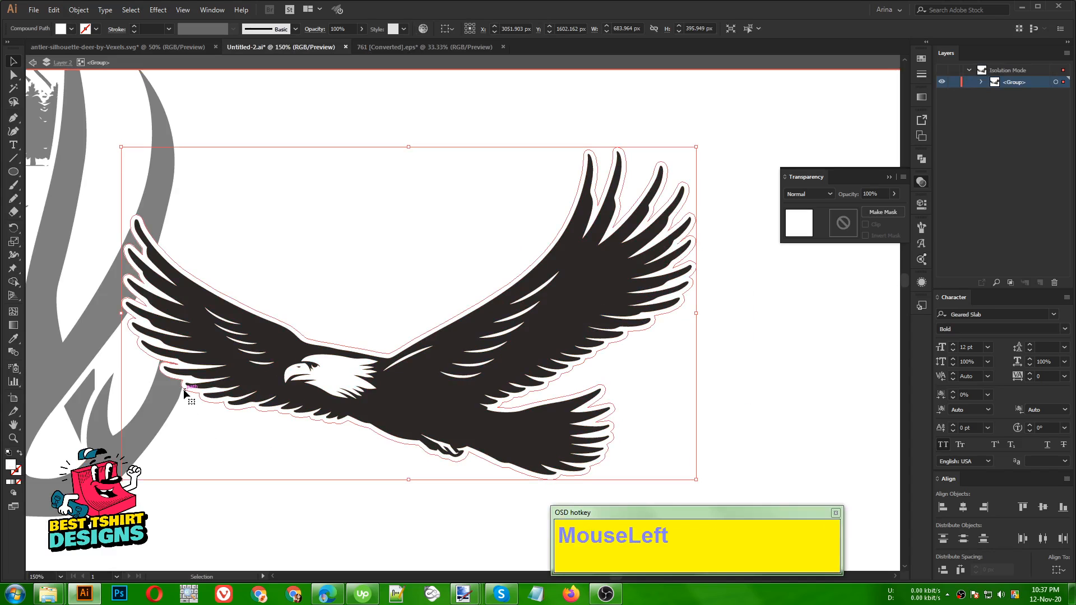
pyautogui.press('Delete')
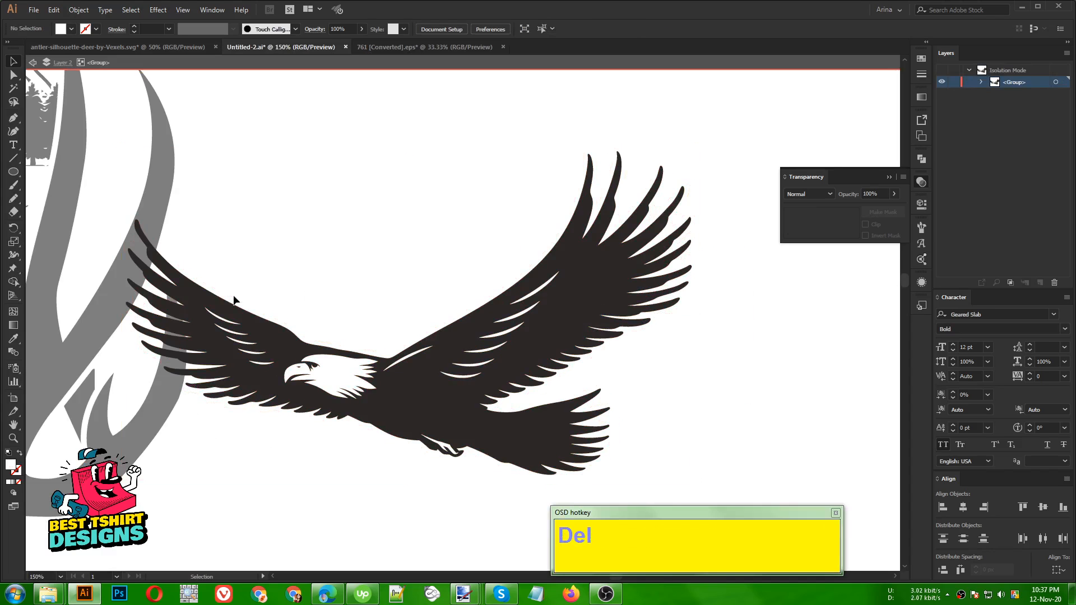
# Step: Select all the eagle's white details with the Magic Wand and cut them out
pyautogui.scroll(1, 346, 422)
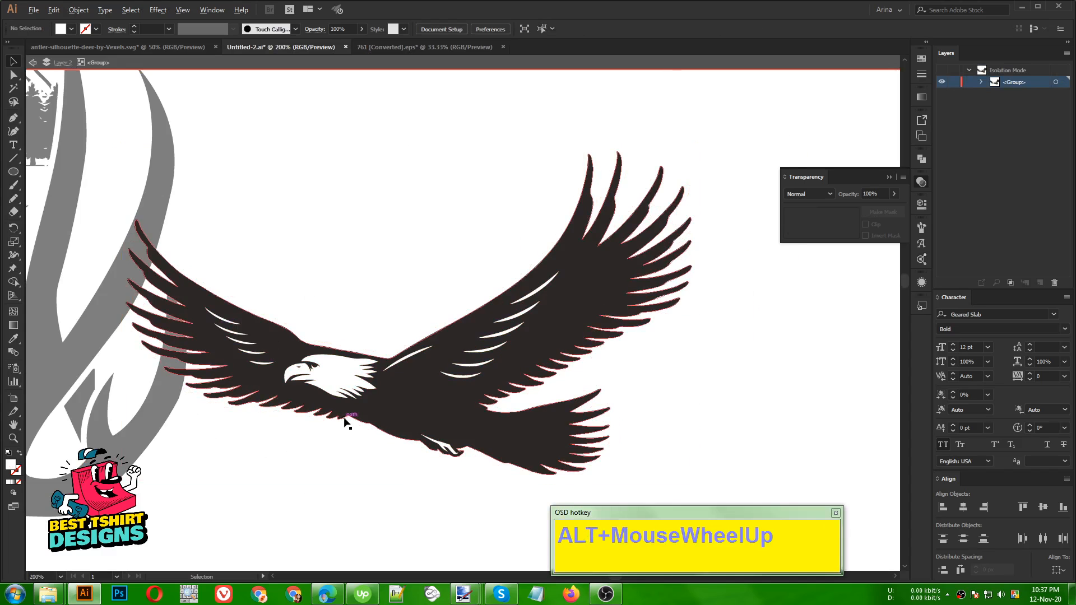
pyautogui.click(13, 88)
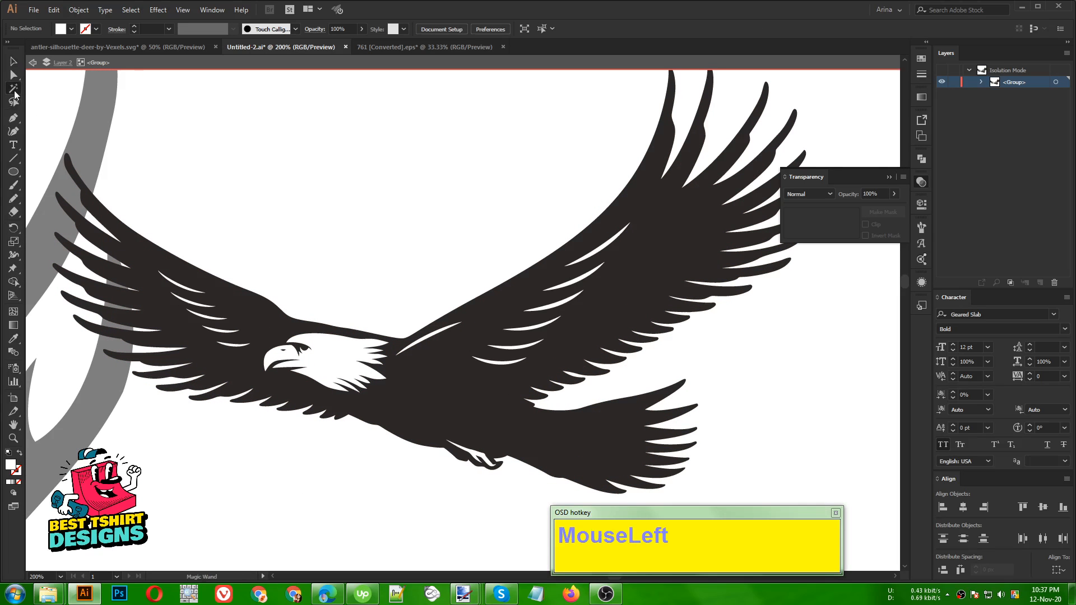
pyautogui.click(314, 357)
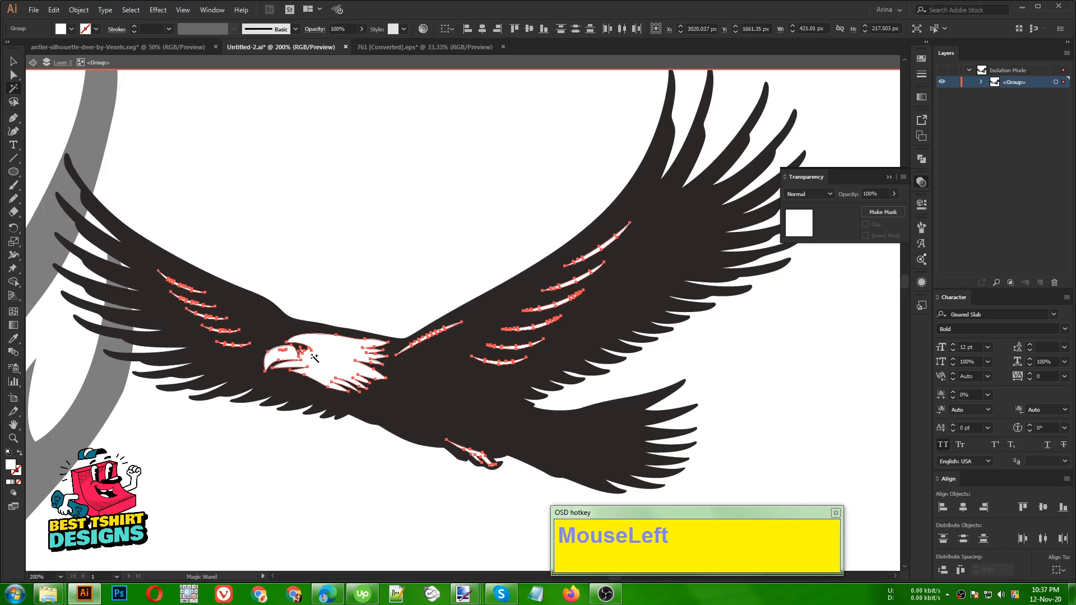
pyautogui.hotkey('ctrl', 'x')
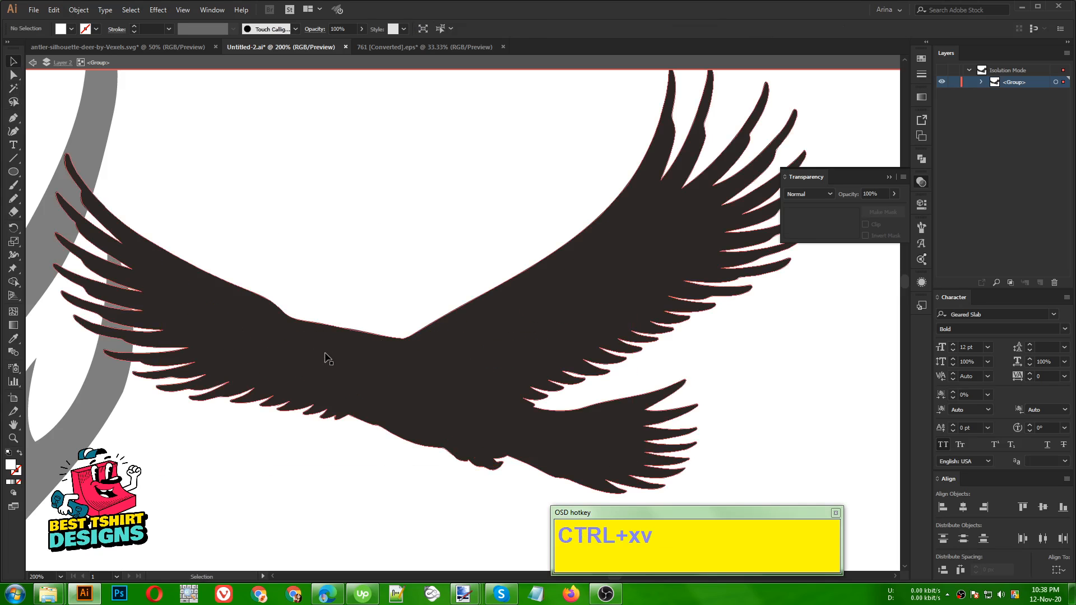
# Step: Add an unclipped opacity mask to the dark eagle silhouette, paste the cut details in place inside it, and fill them black
pyautogui.click(328, 360)
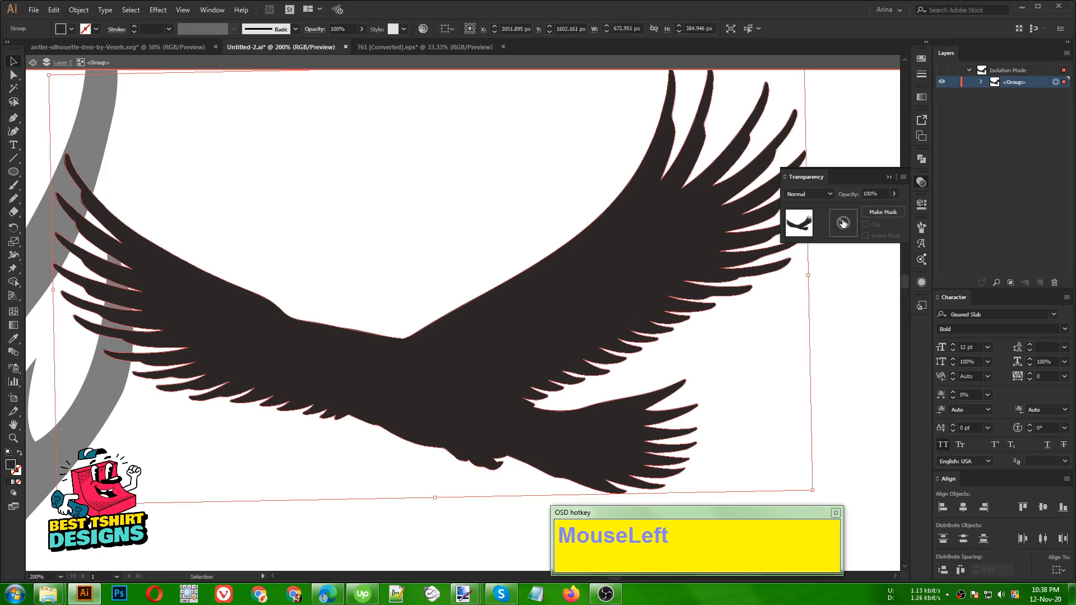
pyautogui.click(842, 223)
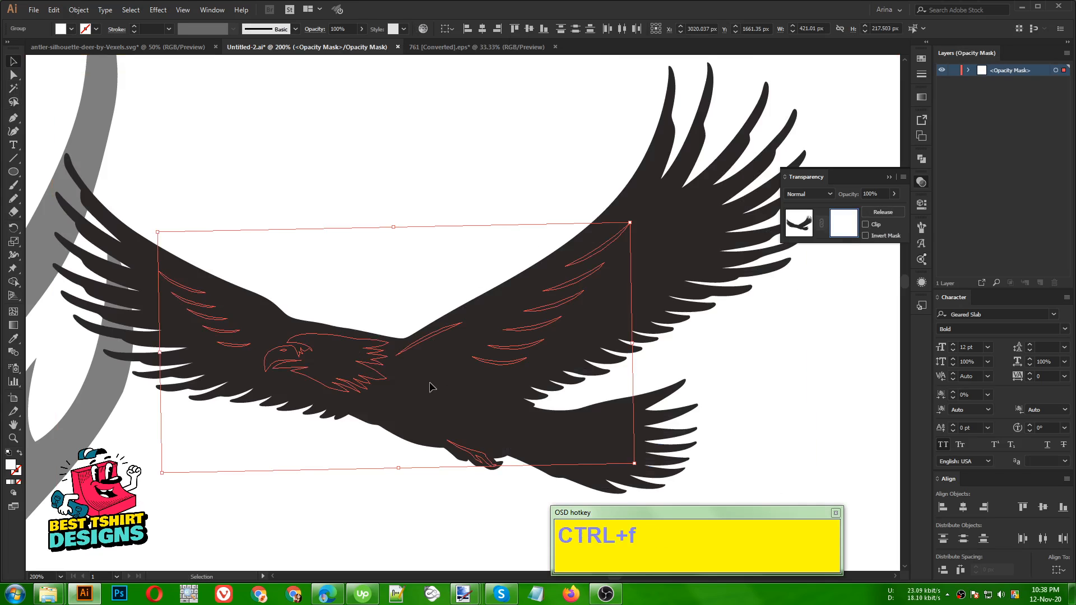
pyautogui.click(68, 29)
pyautogui.click(31, 49)
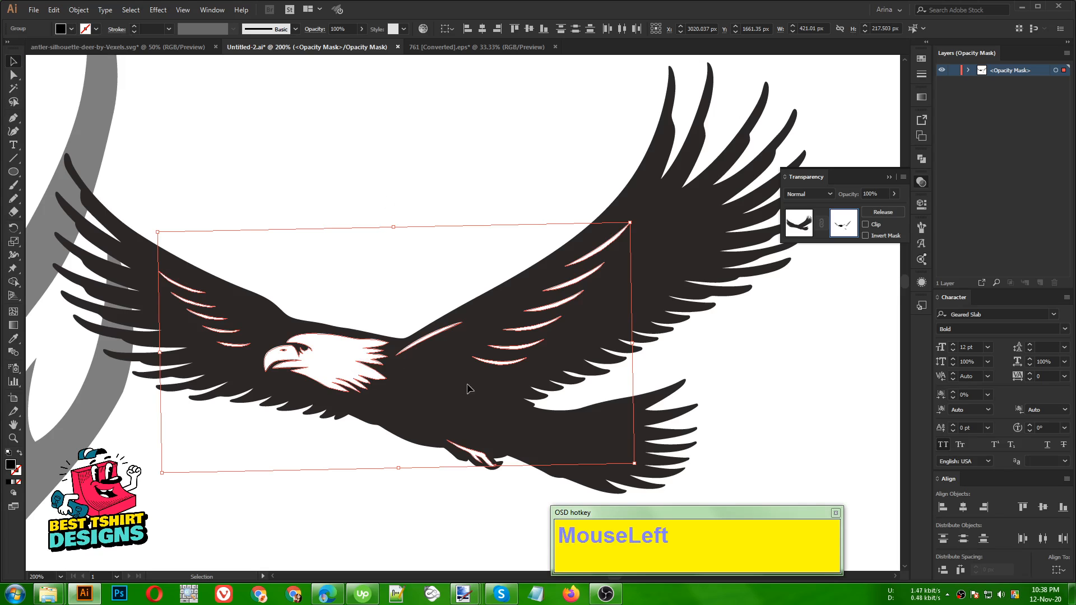
# Step: Exit the eagle's opacity mask and isolated group, then select the whole eagle beside the artwork
pyautogui.click(798, 232)
pyautogui.click(512, 168)
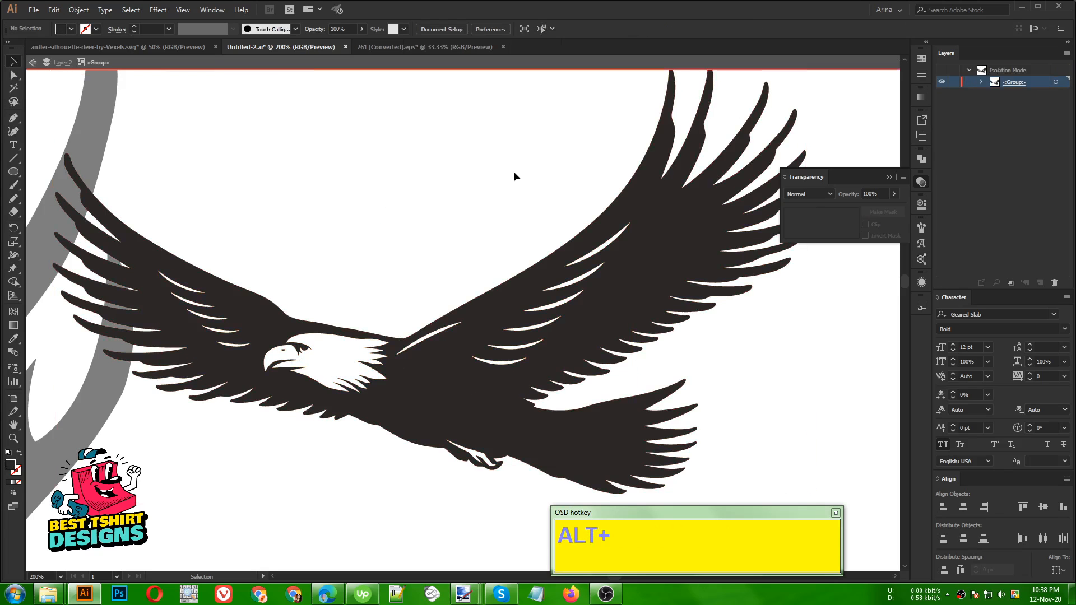
pyautogui.keyDown('alt'); pyautogui.scroll(-2, 499, 191); pyautogui.keyUp('alt')
pyautogui.doubleClick(462, 202)
pyautogui.click(554, 320)
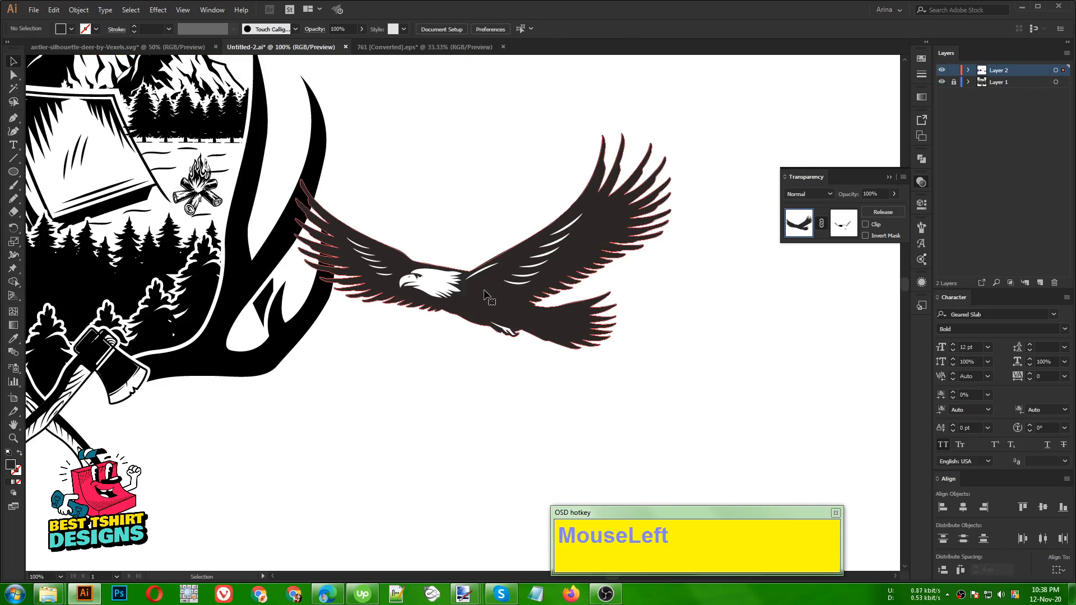
pyautogui.keyDown('alt'); pyautogui.scroll(-2, 636, 328); pyautogui.keyUp('alt')
pyautogui.scroll(1, 645, 321)
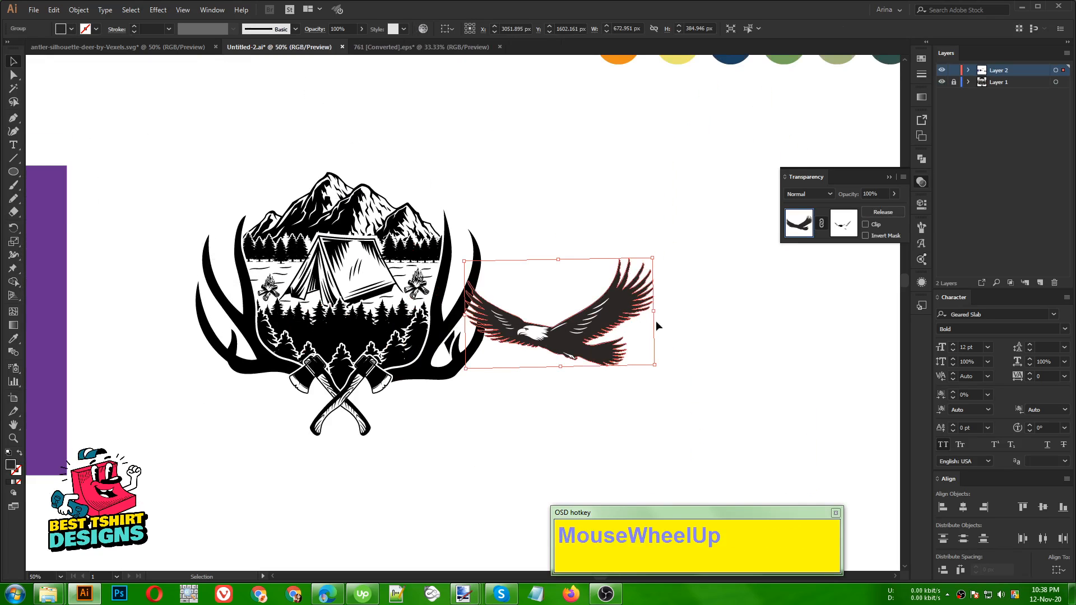
# Step: Scale the eagle down to about 193 px wide and place it above the rightmost mountain peak
pyautogui.moveTo(657, 315); pyautogui.dragTo(423, 197)
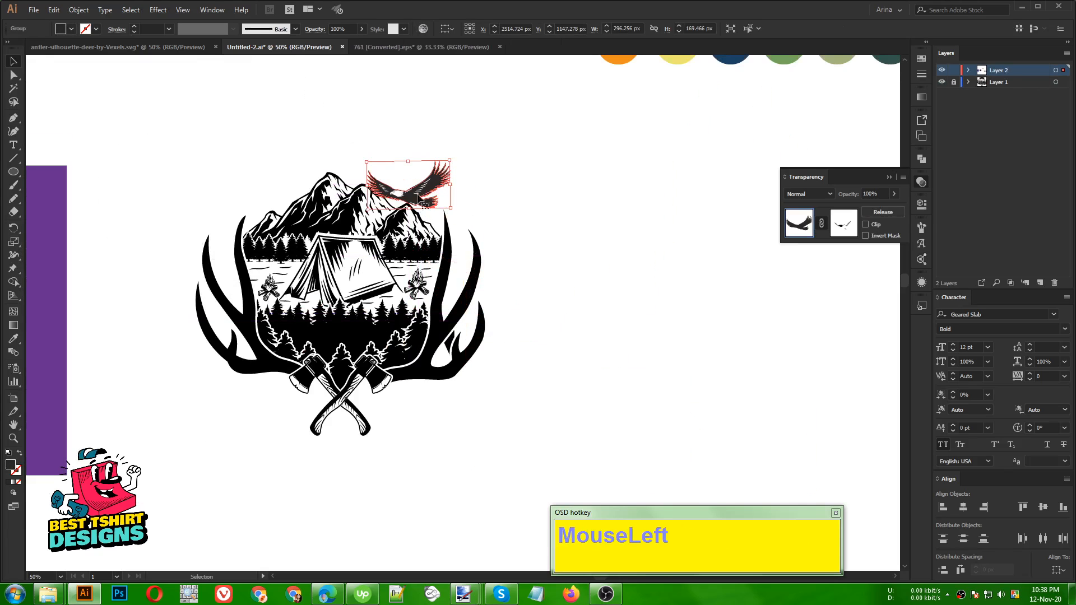
pyautogui.keyDown('alt'); pyautogui.scroll(1, 334, 175); pyautogui.keyUp('alt')
pyautogui.moveTo(493, 187); pyautogui.dragTo(501, 224)
pyautogui.keyDown('alt'); pyautogui.scroll(1, 321, 174); pyautogui.keyUp('alt')
pyautogui.keyDown('alt'); pyautogui.scroll(1, 502, 225); pyautogui.keyUp('alt')
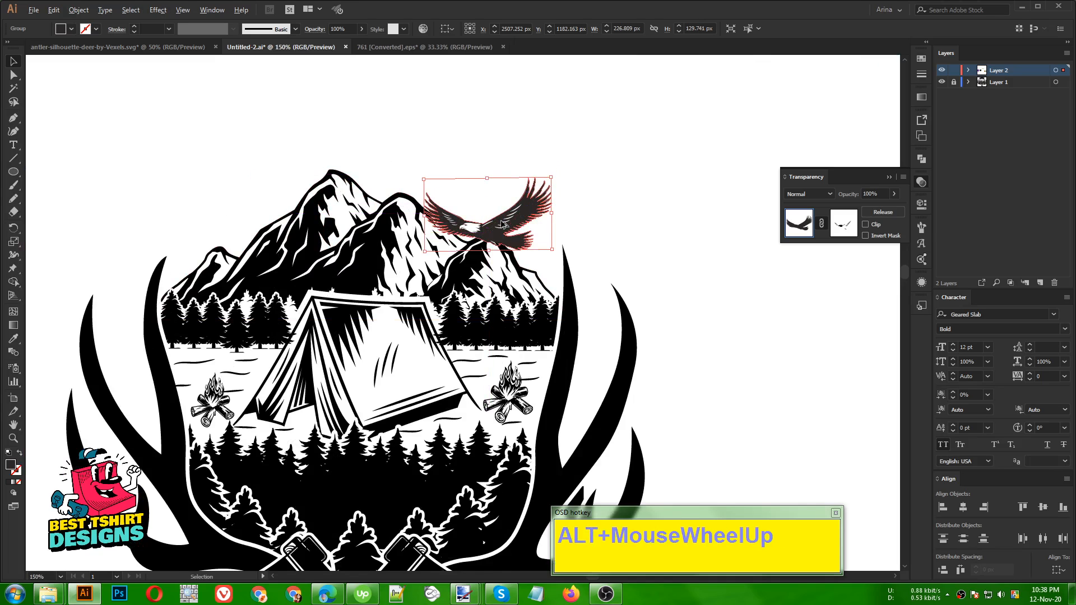
pyautogui.keyDown('alt'); pyautogui.keyDown('shift'); pyautogui.moveTo(570, 222); pyautogui.dragTo(543, 220); pyautogui.keyUp('shift'); pyautogui.keyUp('alt')
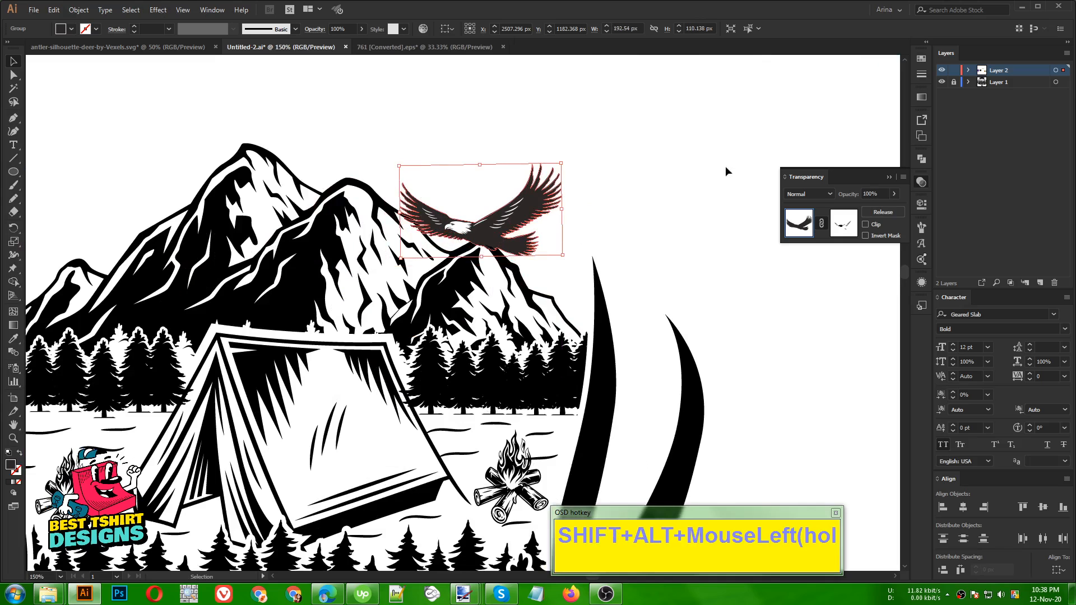
# Step: Fill the eagle with pure black and lower it so it overlaps the rightmost peak
pyautogui.click(921, 59)
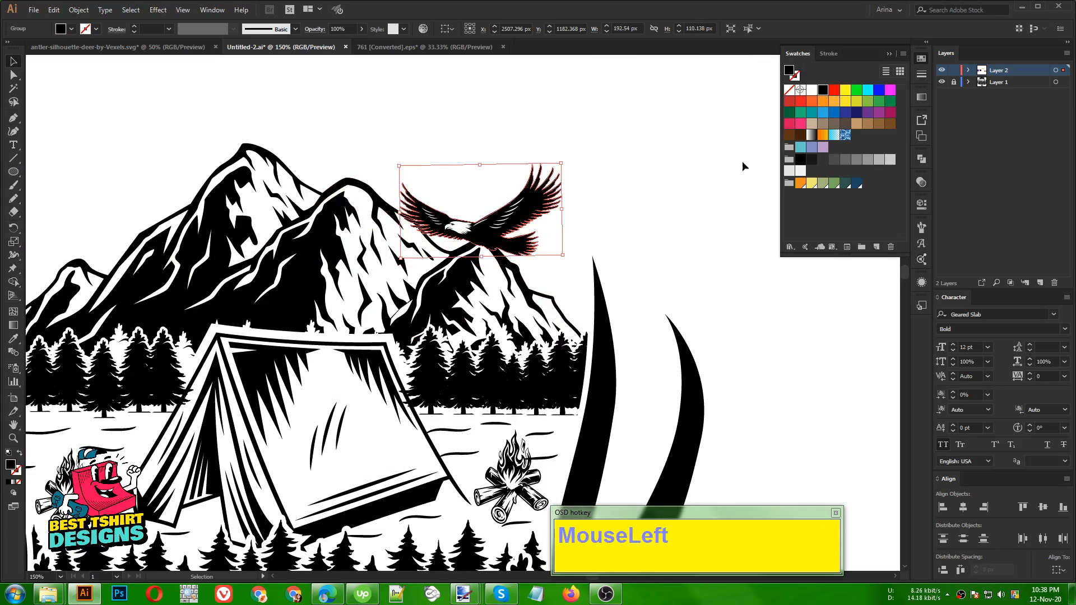
pyautogui.click(659, 207)
pyautogui.moveTo(490, 230); pyautogui.dragTo(481, 251)
pyautogui.click(481, 142)
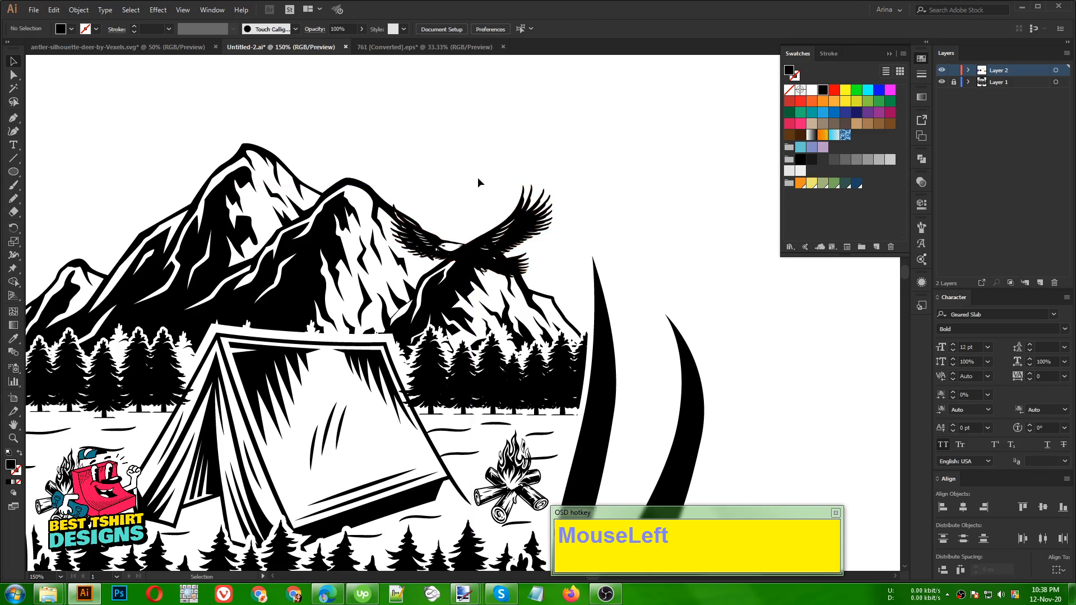
# Step: Create an offset path of 3 px around the eagle silhouette with miter joins
pyautogui.scroll(1, 476, 250)
pyautogui.click(476, 248)
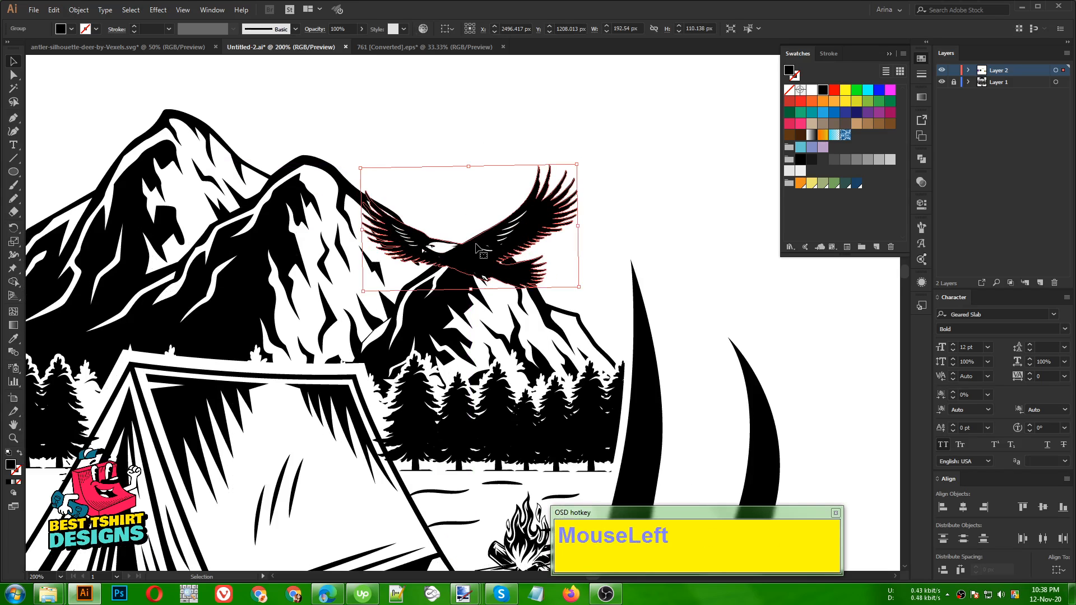
pyautogui.click(76, 10)
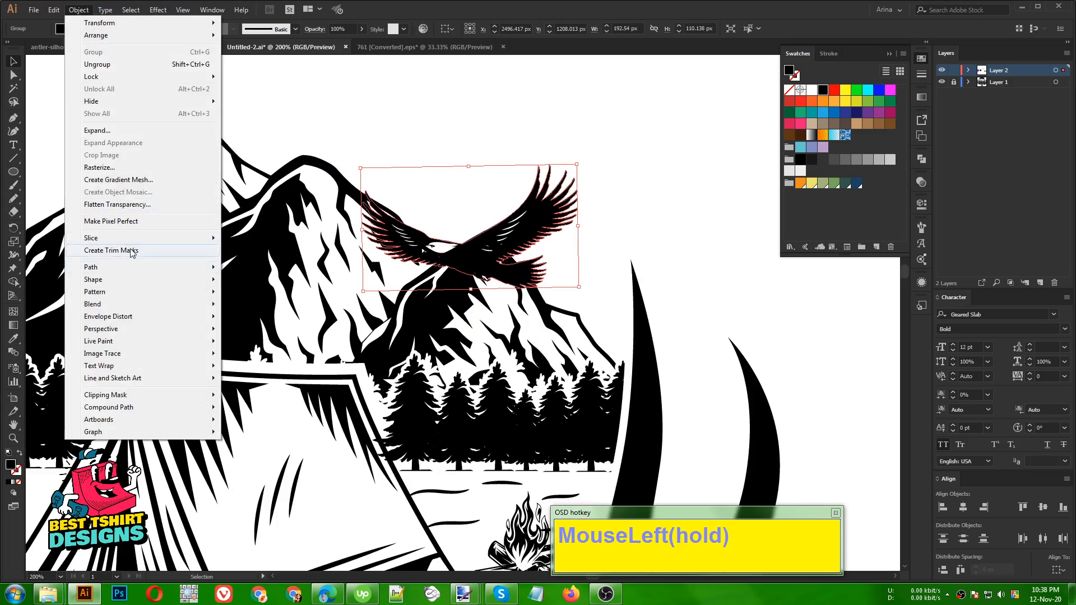
pyautogui.moveTo(197, 269)
pyautogui.click(252, 309)
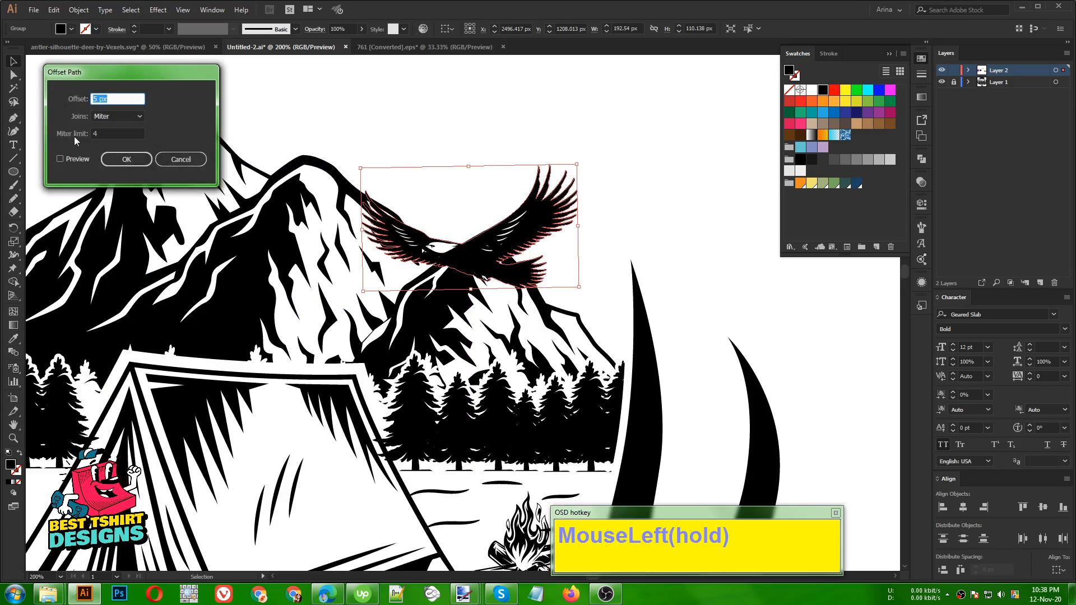
pyautogui.click(60, 159)
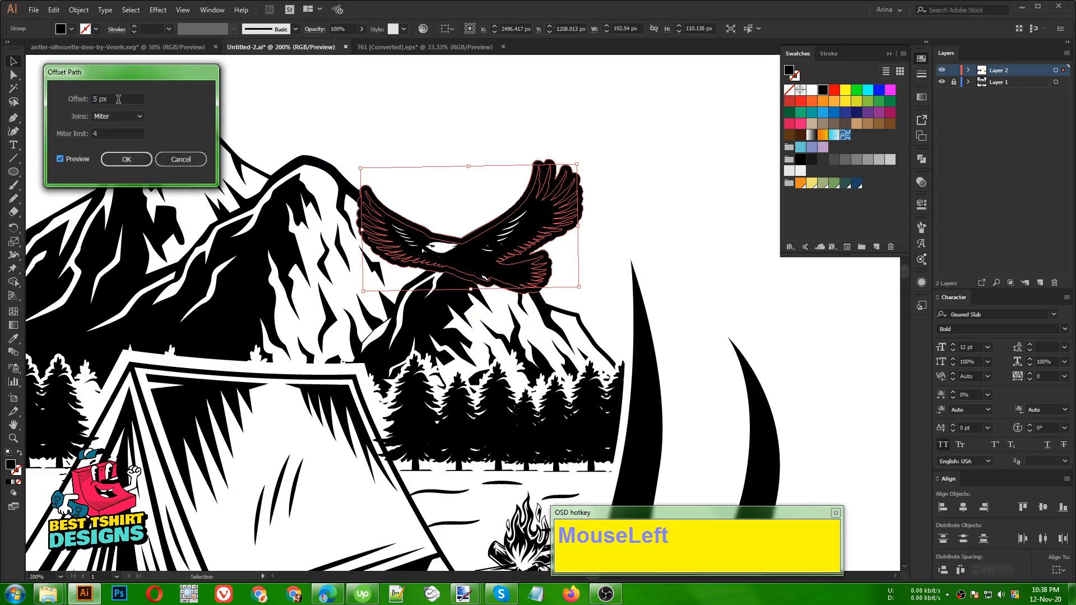
pyautogui.scroll(-2, 118, 99)
pyautogui.click(133, 164)
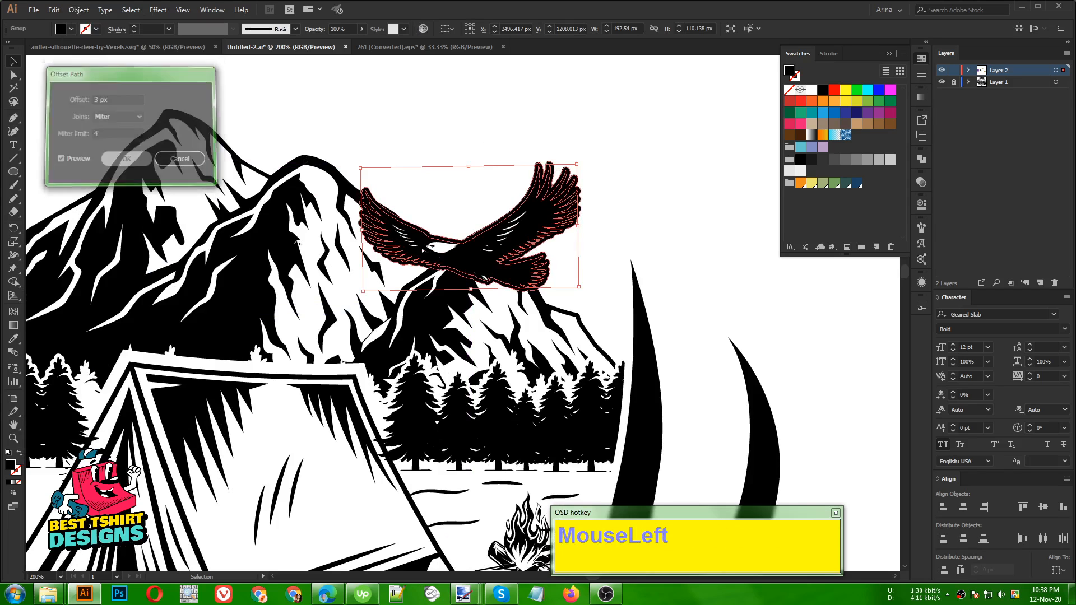
# Step: Cut the eagle's offset shape, paste it in place into the main artwork's opacity mask, and exit the mask
pyautogui.hotkey('ctrl', 'x')
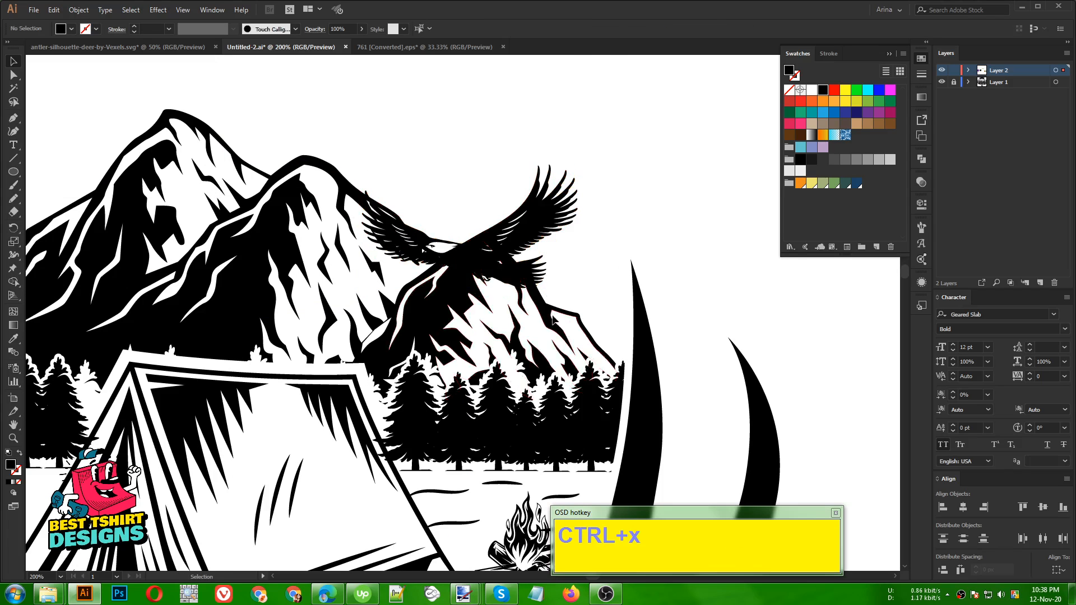
pyautogui.click(555, 321)
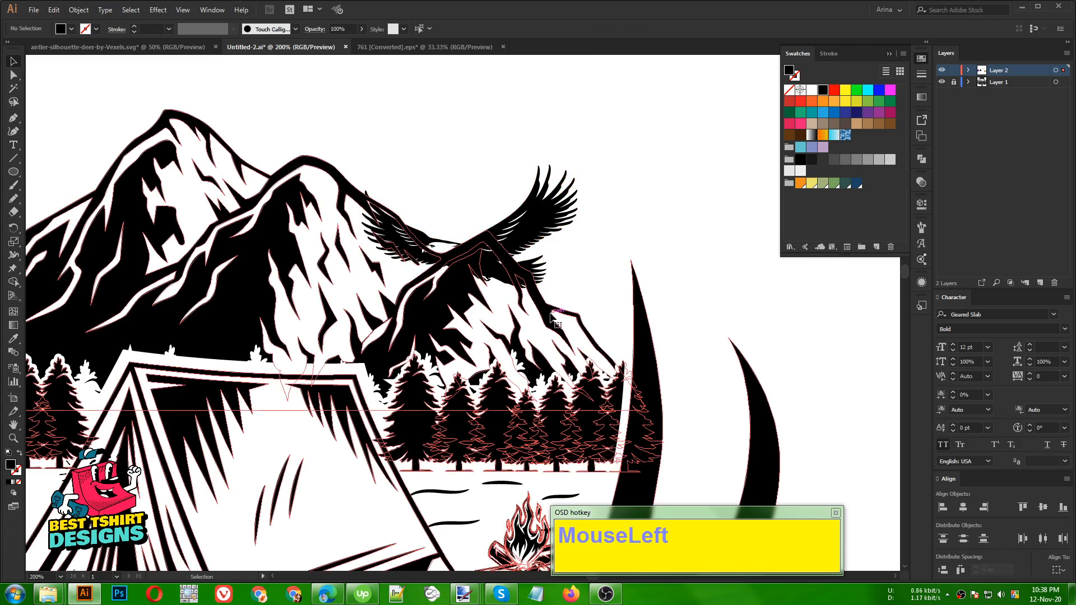
pyautogui.click(921, 183)
pyautogui.hotkey('ctrl', 'f')
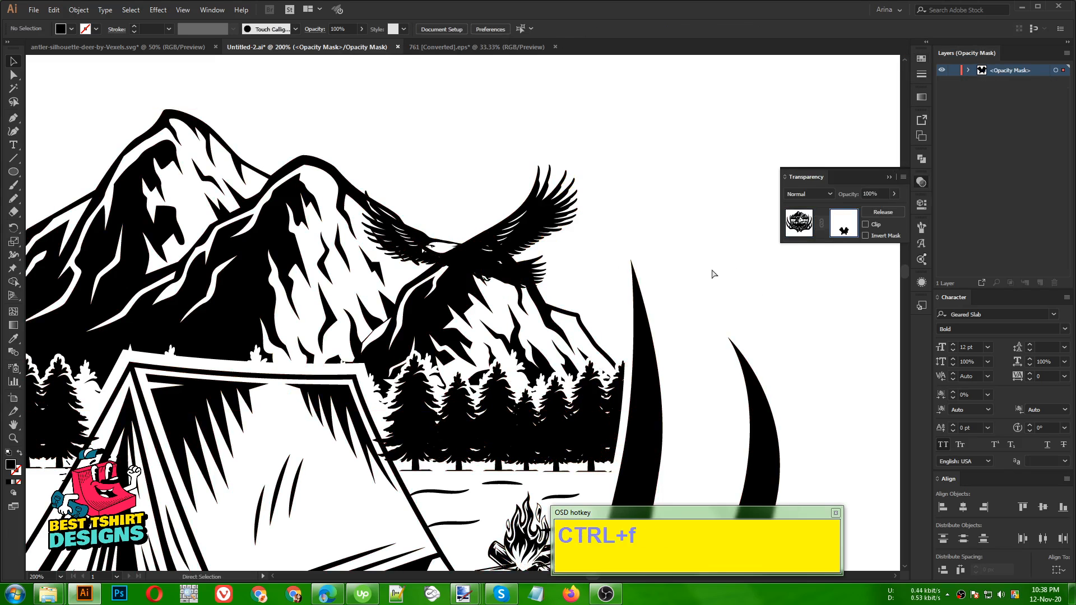
pyautogui.click(672, 244)
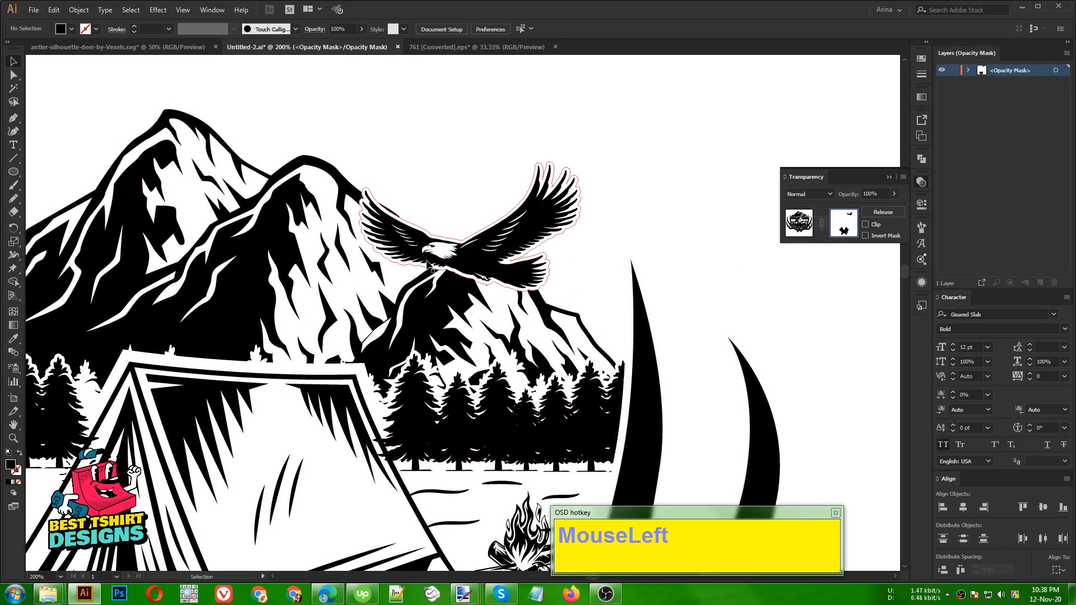
pyautogui.scroll(-1, 456, 182)
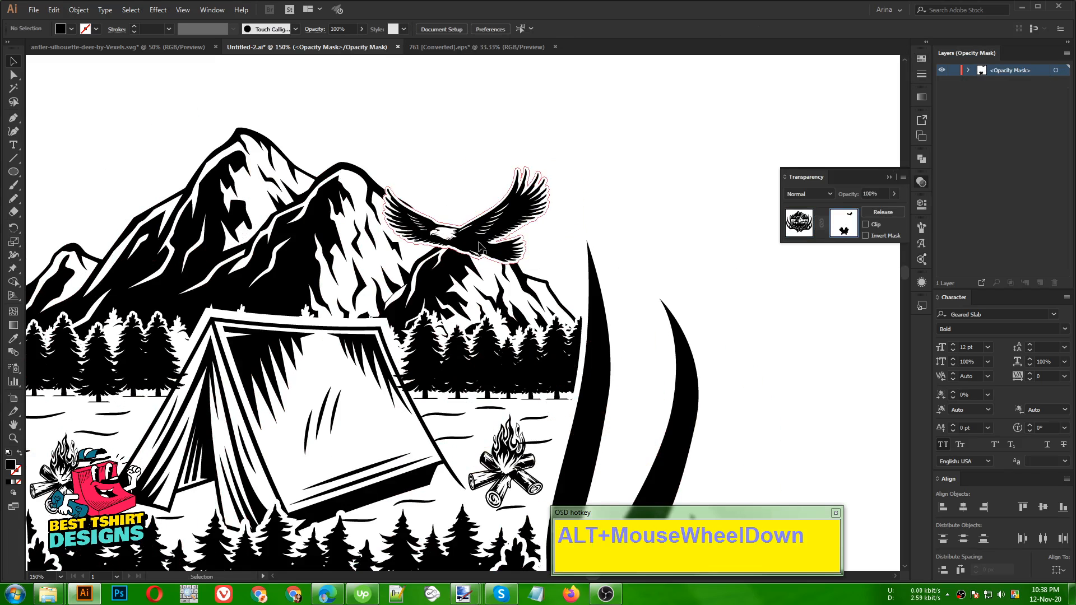
pyautogui.click(798, 223)
pyautogui.click(669, 214)
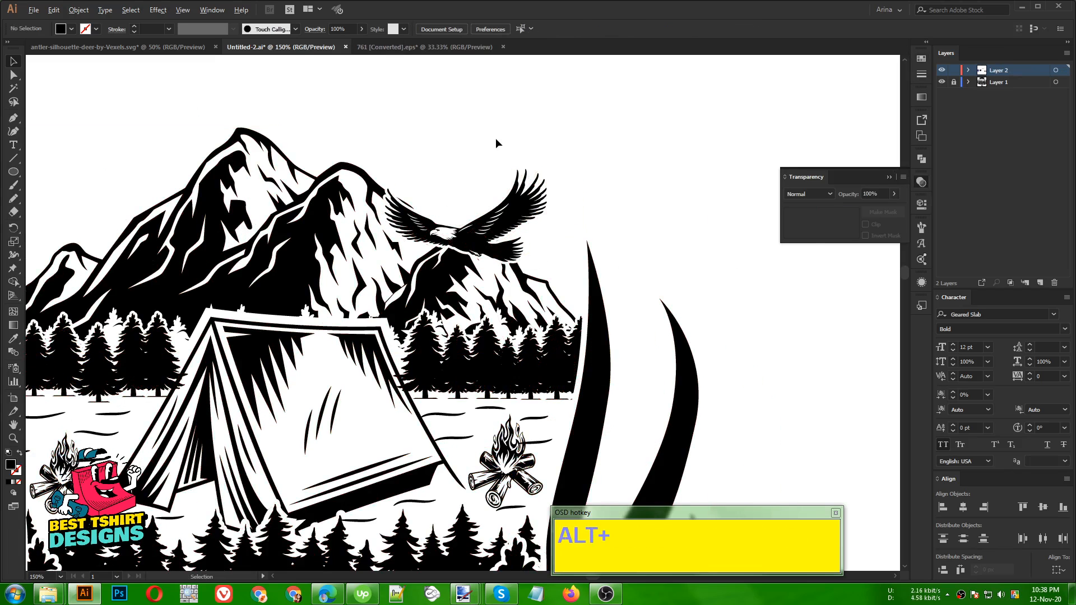
# Step: Review the whole badge composition and the camping elements in 761 [Converted].eps for anything still missing
pyautogui.scroll(-1, 497, 140)
pyautogui.scroll(-1, 279, 209)
pyautogui.click(487, 161)
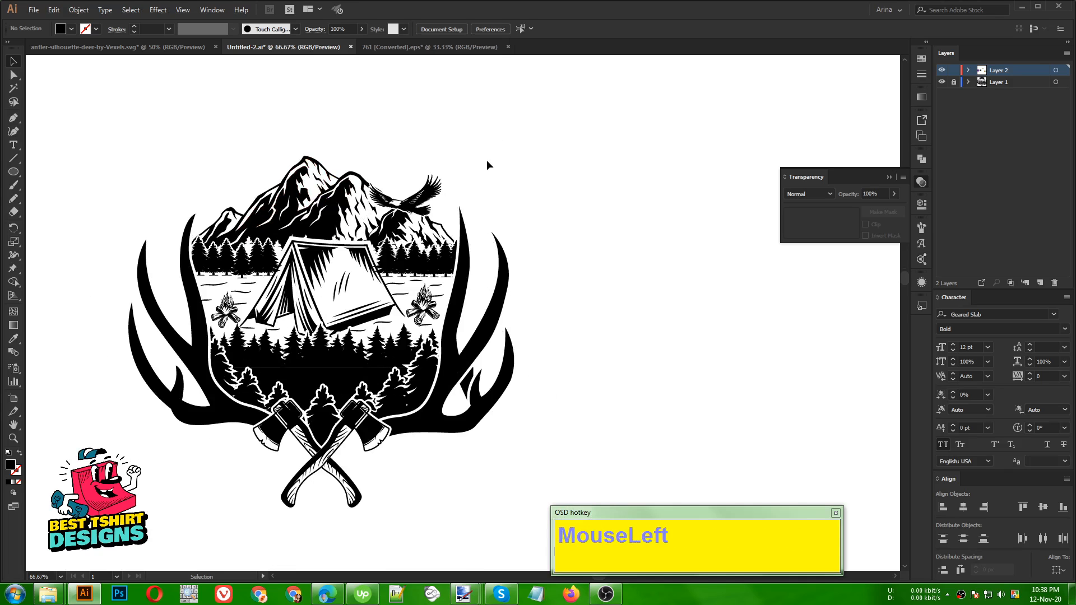
pyautogui.scroll(1, 607, 224)
pyautogui.click(629, 220)
pyautogui.scroll(-1, 629, 220)
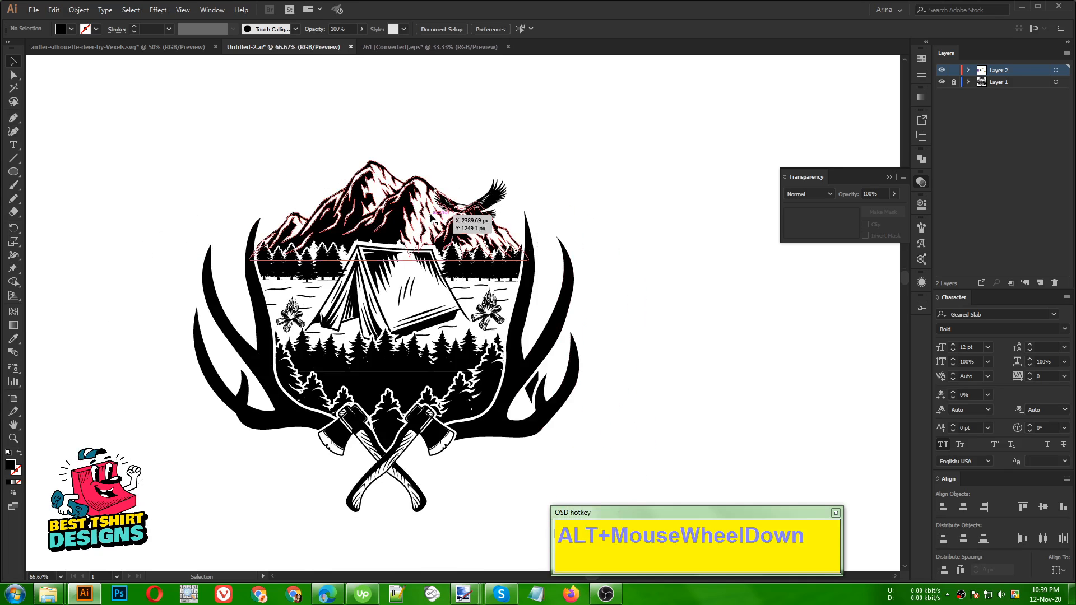
pyautogui.click(647, 369)
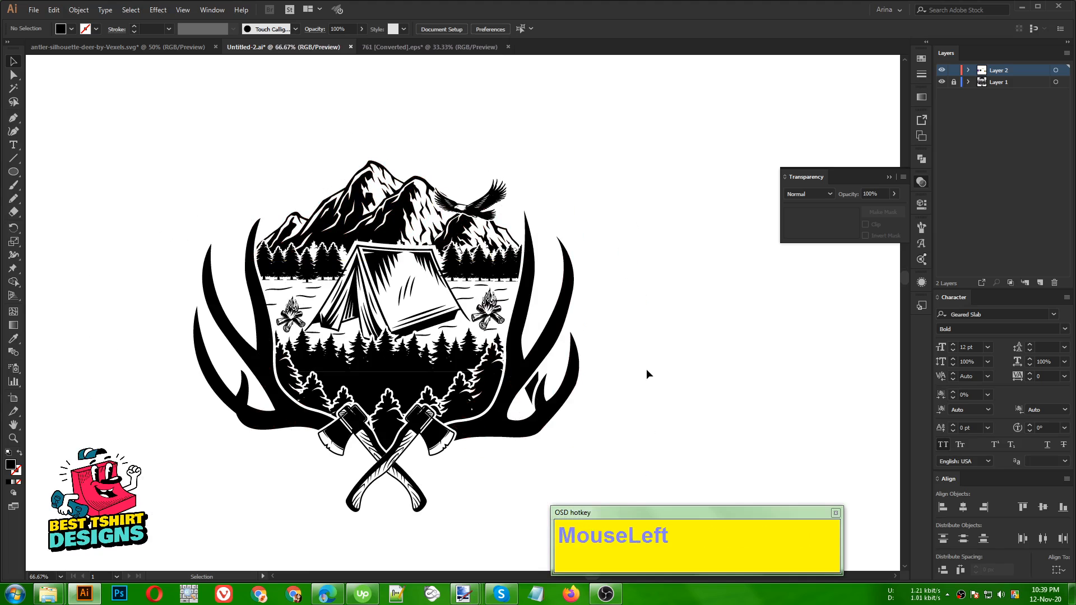
pyautogui.click(405, 48)
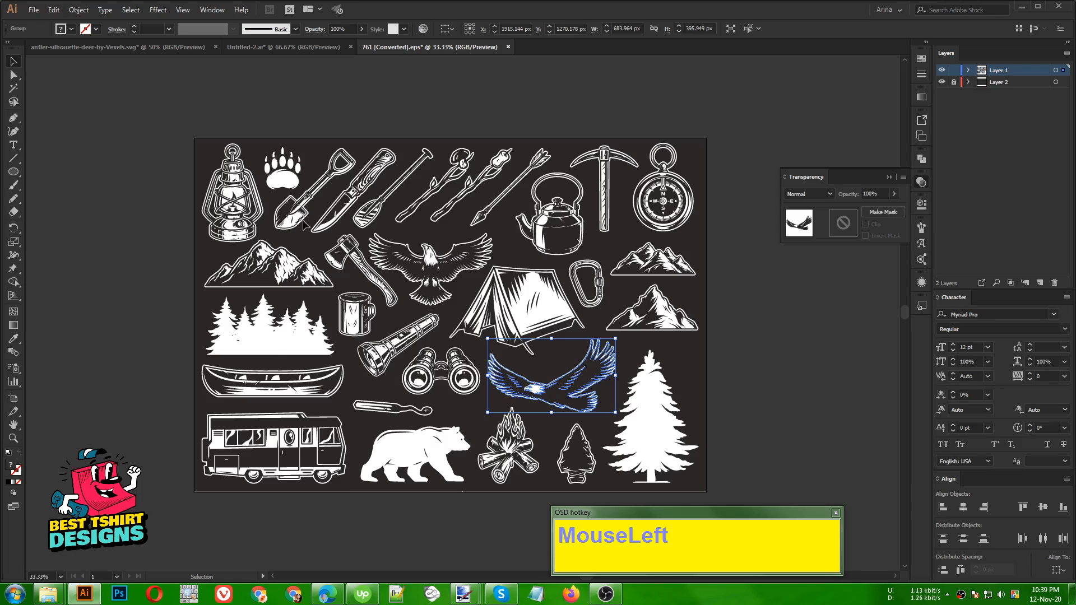
pyautogui.click(246, 48)
pyautogui.click(690, 348)
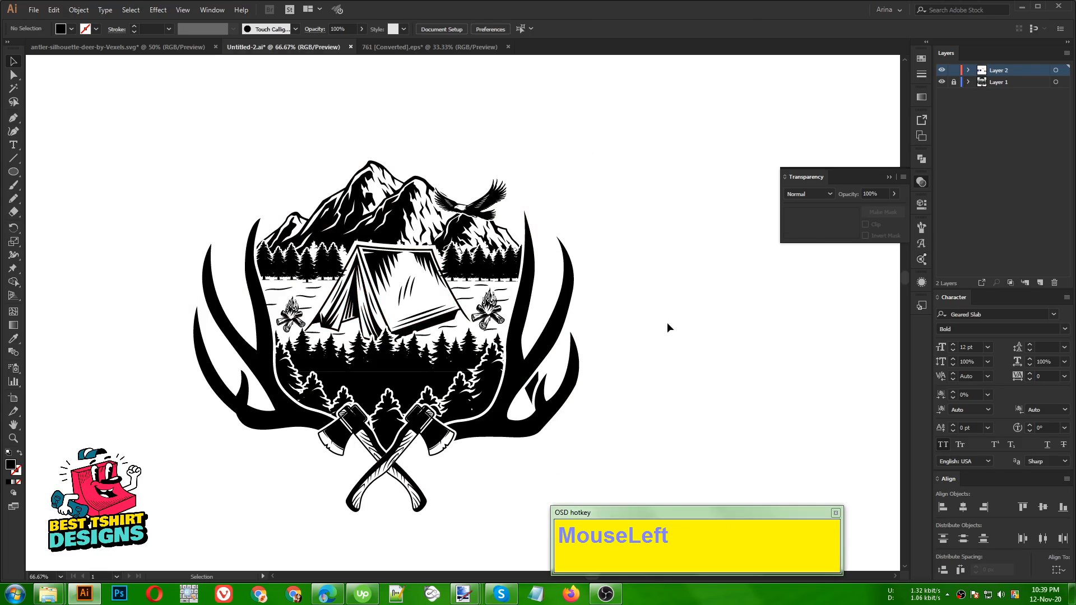
pyautogui.moveTo(132, 127); pyautogui.dragTo(666, 365)
pyautogui.click(666, 366)
# Step: Isolate the foreground tree group, copy the central pine between the axes, and exit isolation
pyautogui.scroll(1, 353, 300)
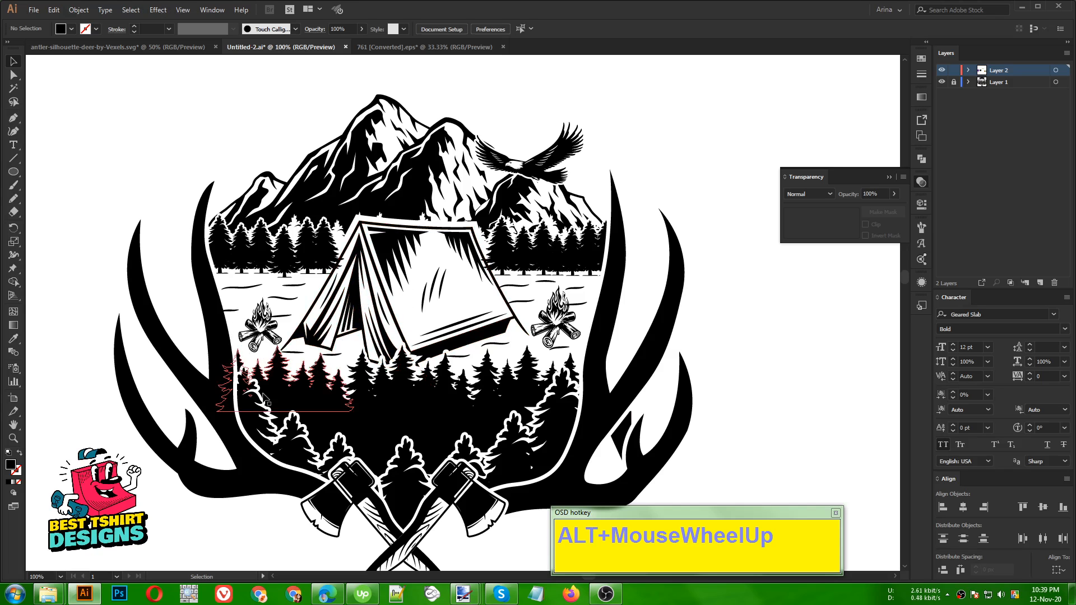
pyautogui.doubleClick(401, 470)
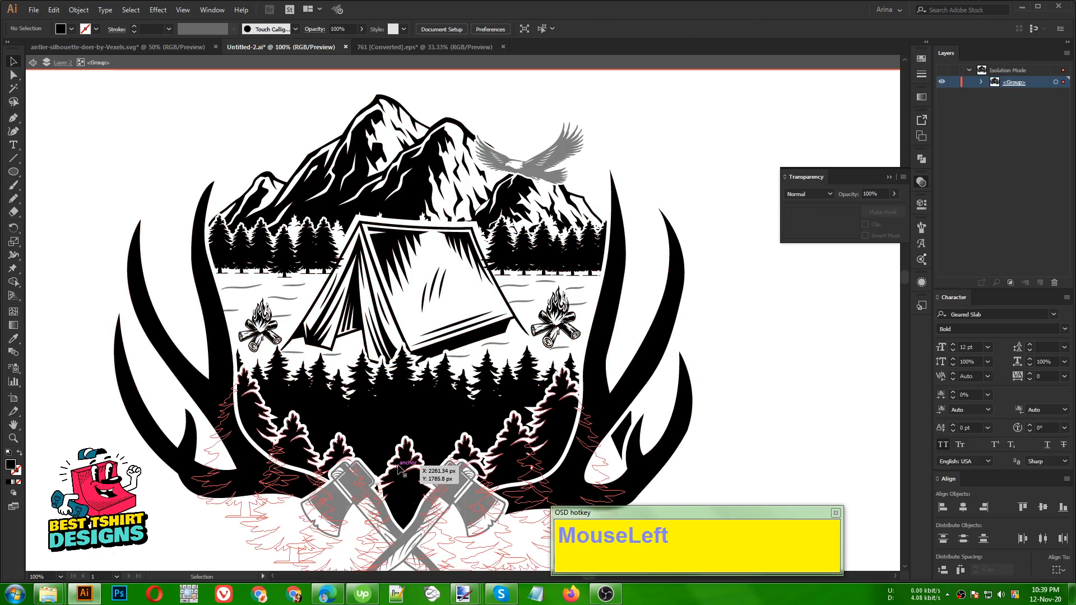
pyautogui.doubleClick(405, 460)
pyautogui.click(404, 458)
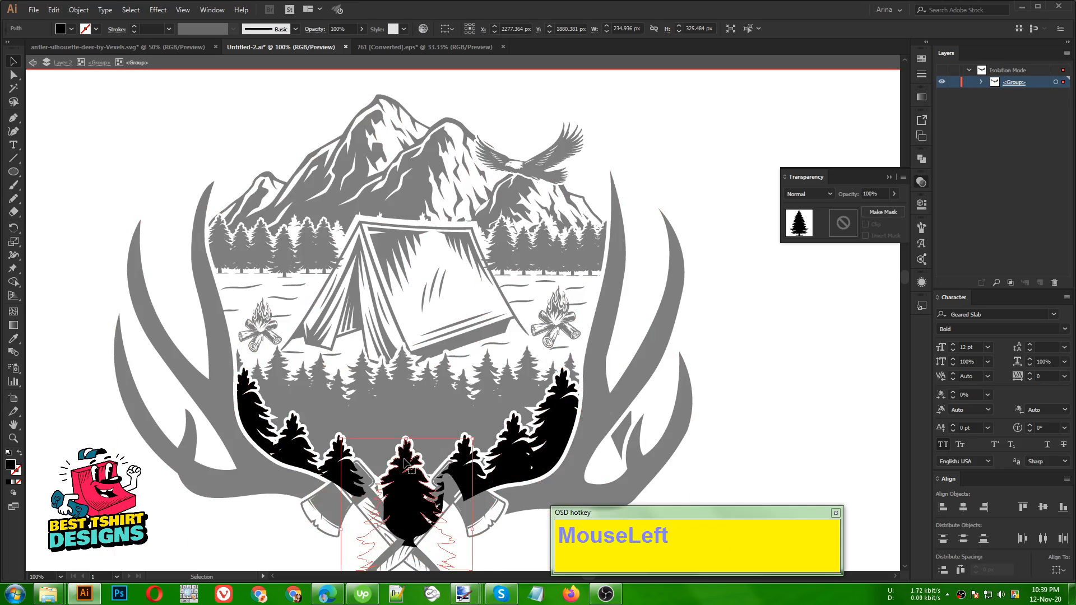
pyautogui.hotkey('ctrl', 'c')
pyautogui.click(787, 401)
pyautogui.doubleClick(787, 401)
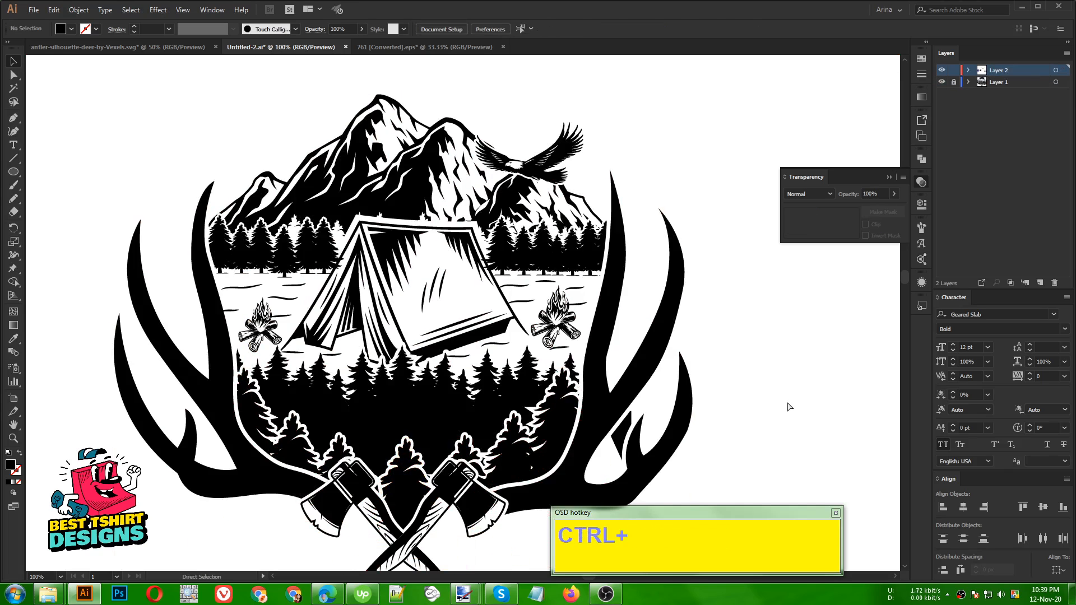
# Step: Paste the pine, scale it to about 161 × 223 px over the left antler, and duplicate it over the right antler
pyautogui.hotkey('ctrl', 'v')
pyautogui.moveTo(529, 313); pyautogui.dragTo(221, 383)
pyautogui.moveTo(262, 334); pyautogui.dragTo(617, 329)
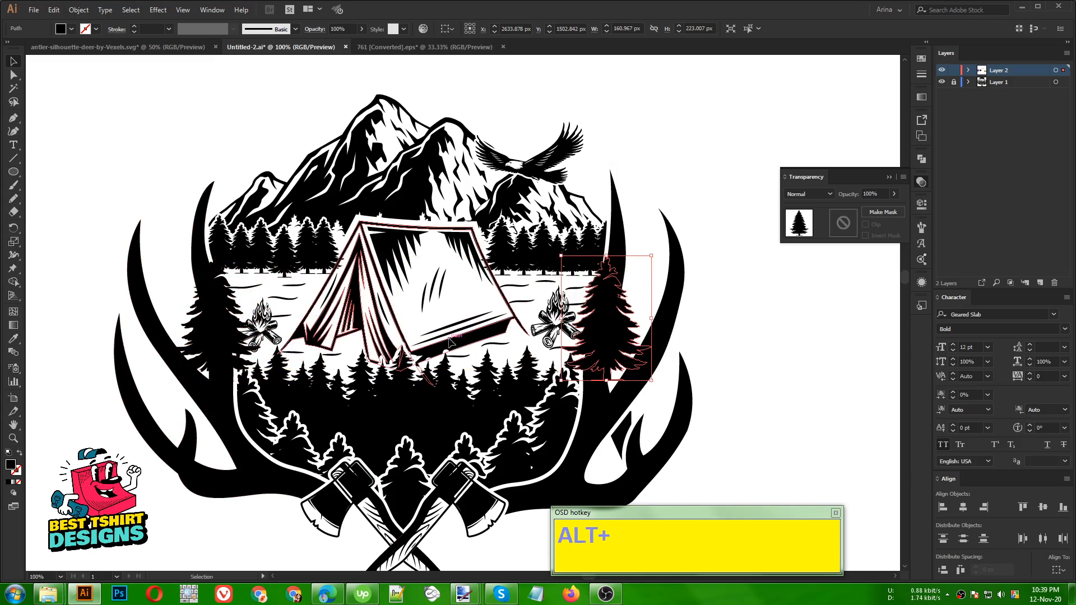
# Step: Cut both side pines and paste them in place inside the nested group of the tree row below the tent
pyautogui.keyDown('shift'); pyautogui.click(230, 335); pyautogui.keyUp('shift')
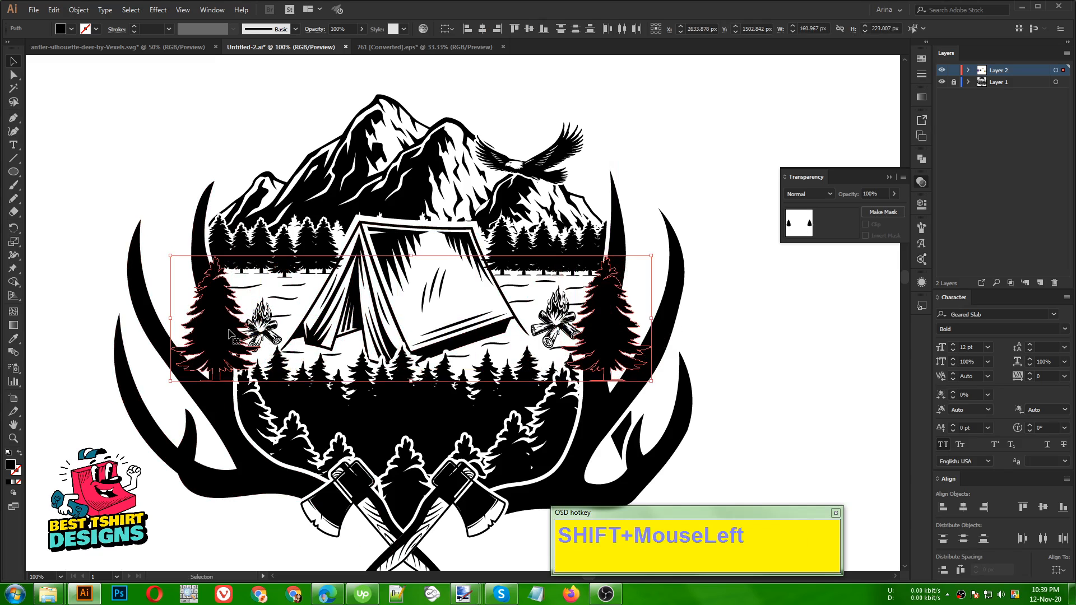
pyautogui.press('ctrl')
pyautogui.hotkey('ctrl', 'x')
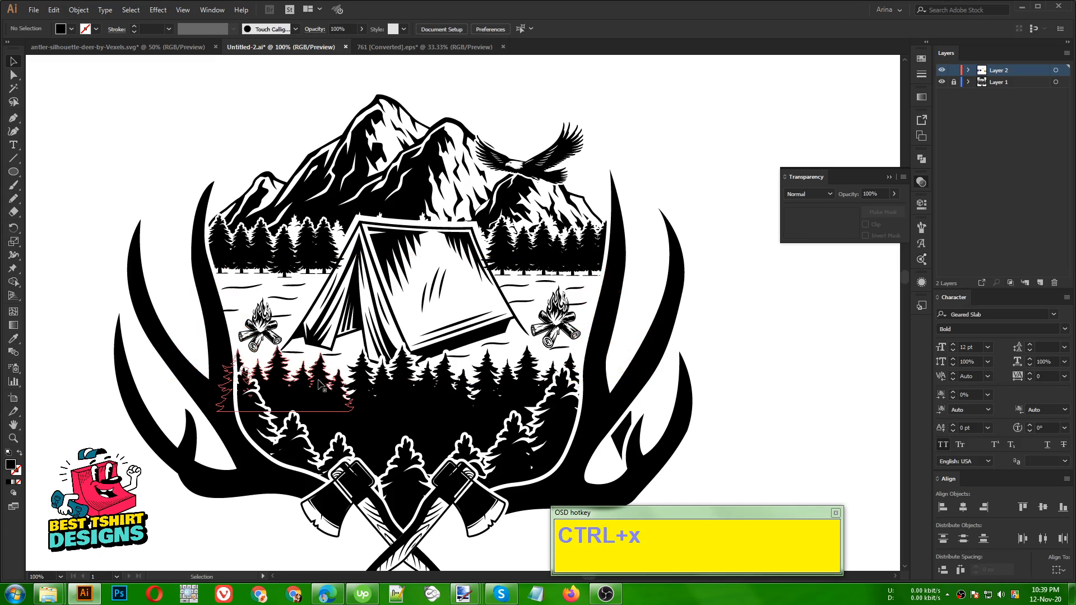
pyautogui.click(627, 412)
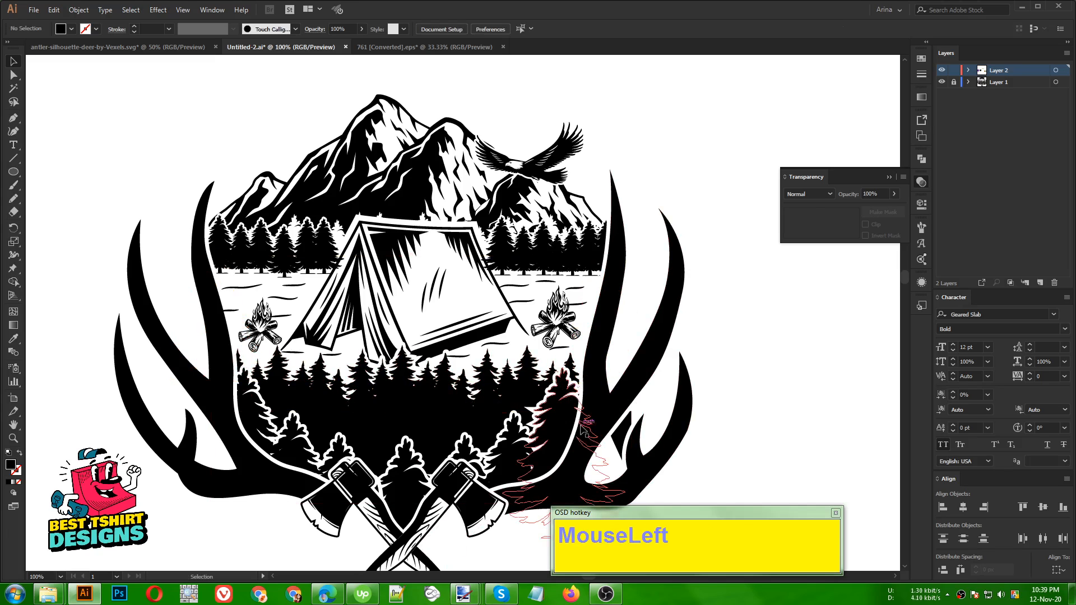
pyautogui.scroll(-3, 583, 429)
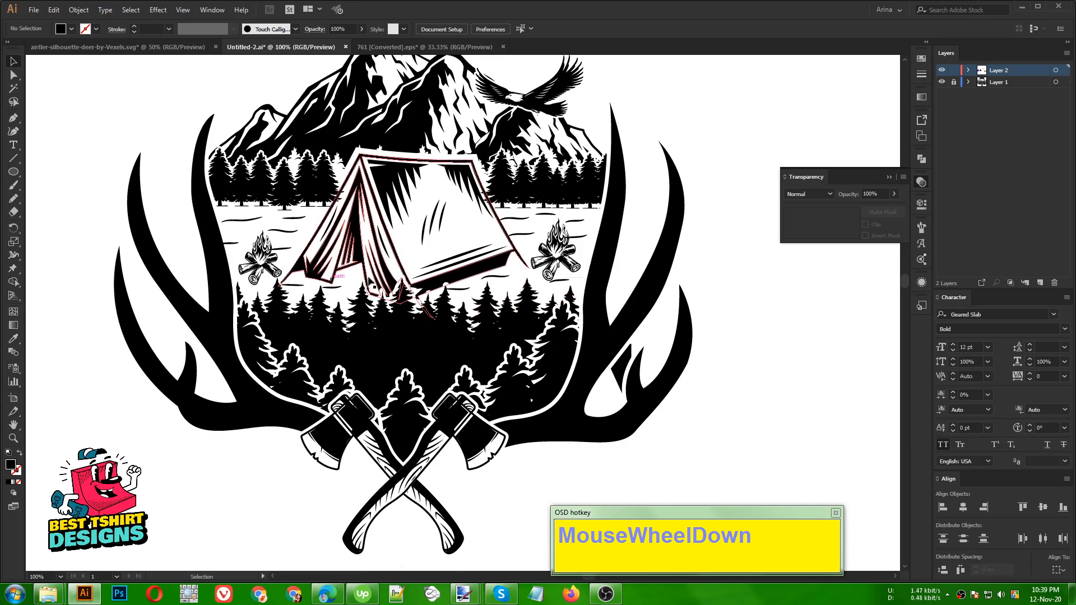
pyautogui.doubleClick(407, 326)
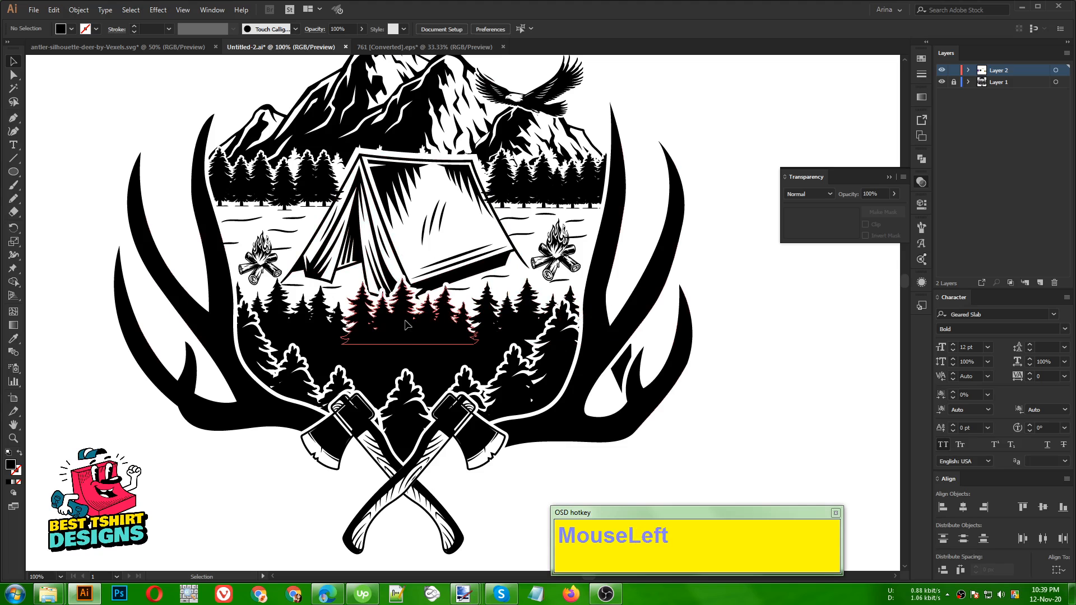
pyautogui.click(407, 327)
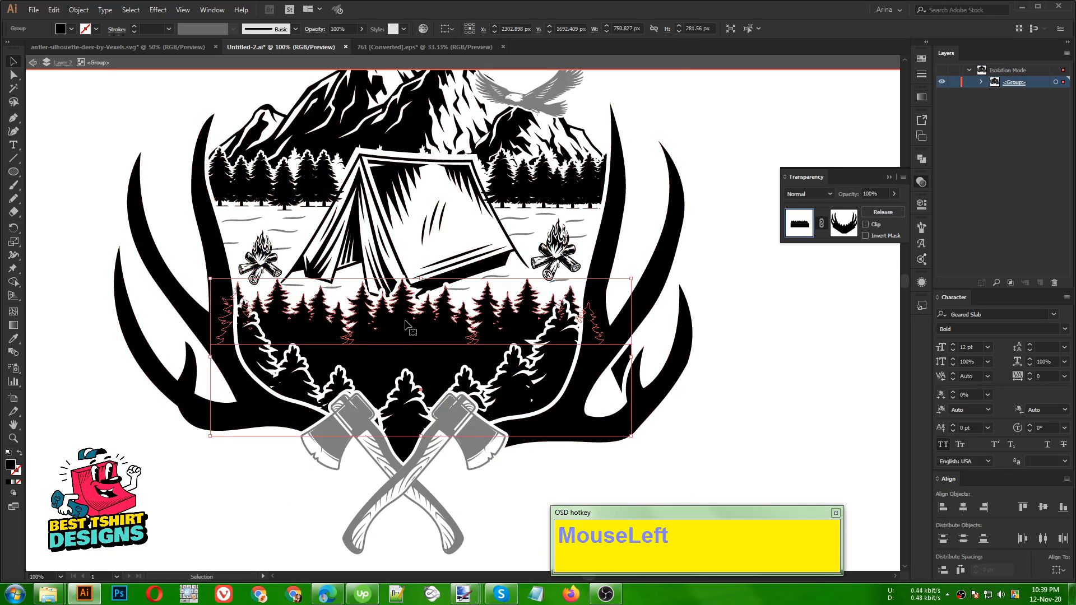
pyautogui.doubleClick(398, 322)
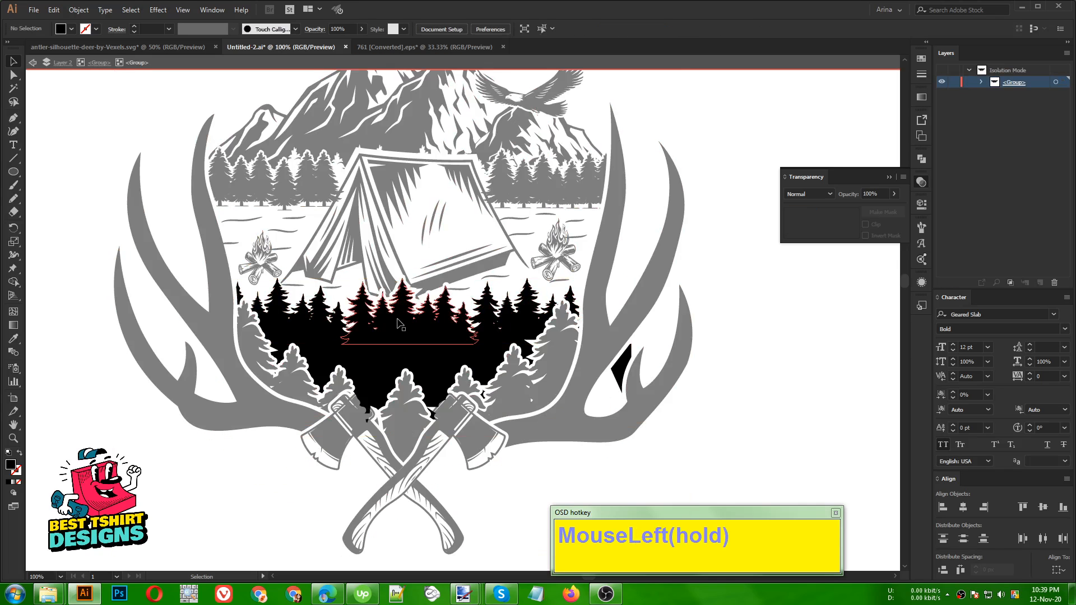
pyautogui.doubleClick(399, 324)
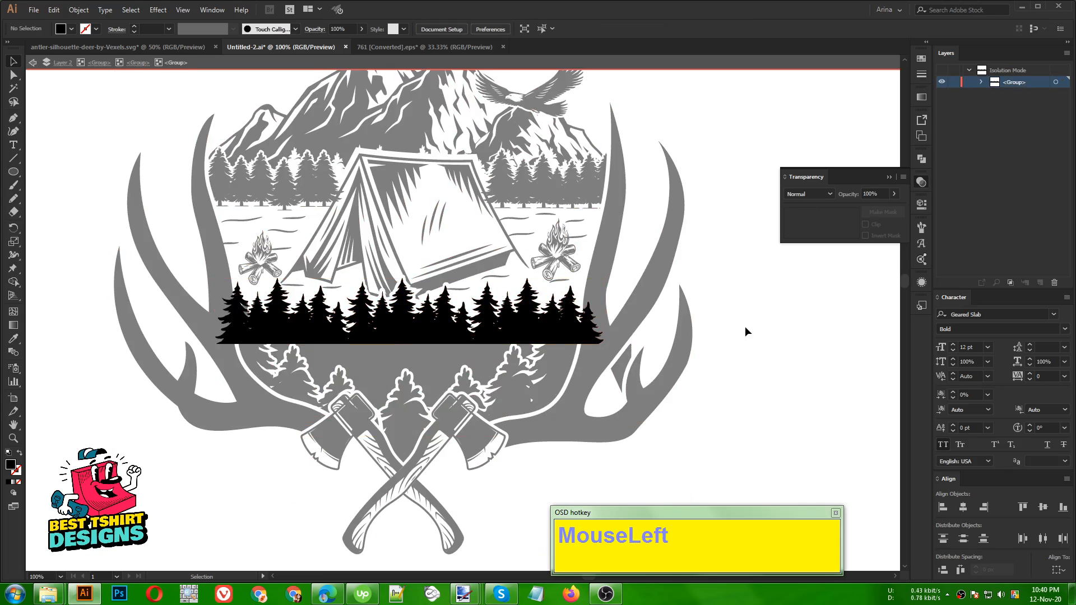
pyautogui.hotkey('ctrl', 'f')
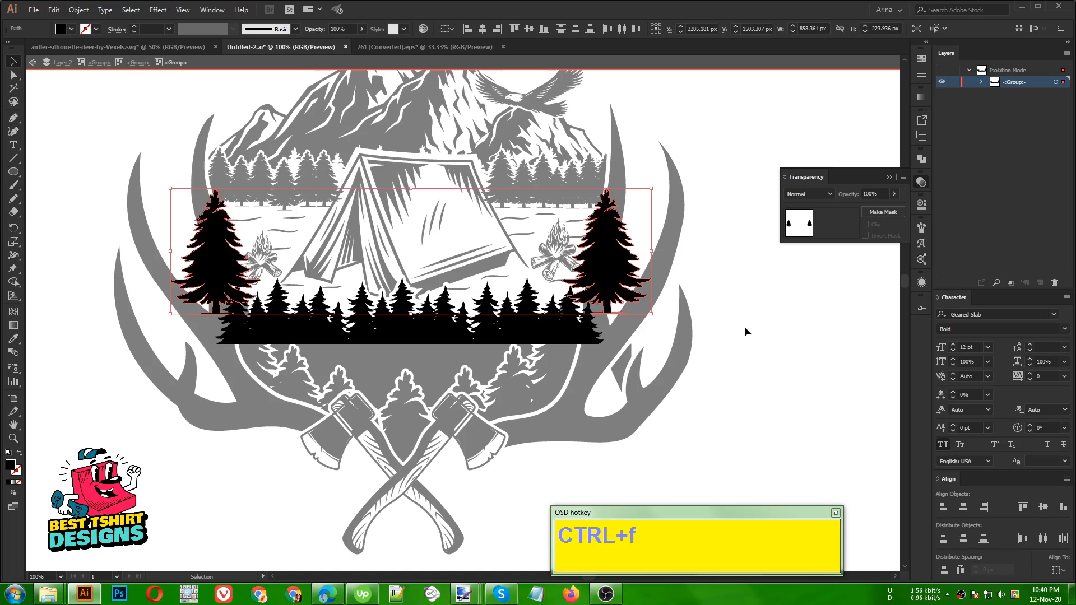
# Step: Enlarge the right side pine to about 195 × 271 px and the left to about 193 × 267 px, then exit isolation
pyautogui.click(745, 328)
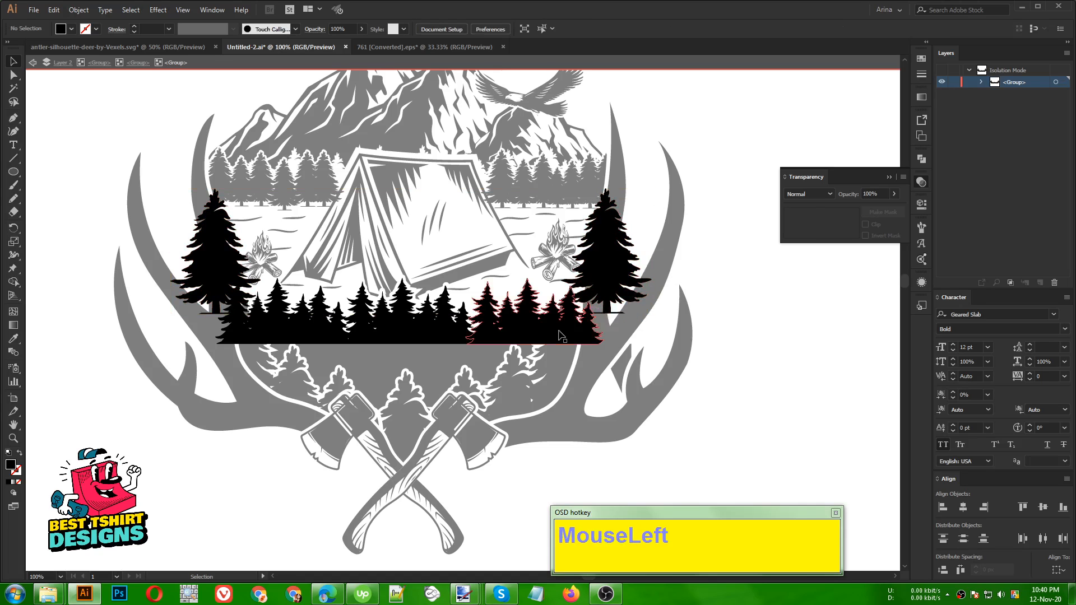
pyautogui.click(611, 300)
pyautogui.moveTo(610, 313); pyautogui.dragTo(611, 342)
pyautogui.click(252, 267)
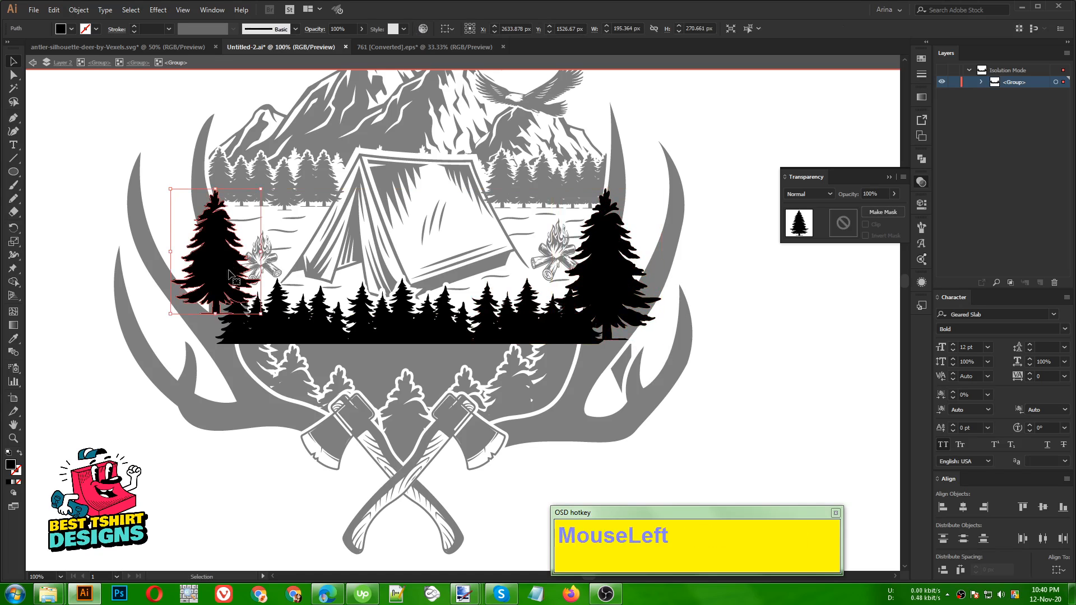
pyautogui.keyDown('shift'); pyautogui.click(217, 340); pyautogui.keyUp('shift')
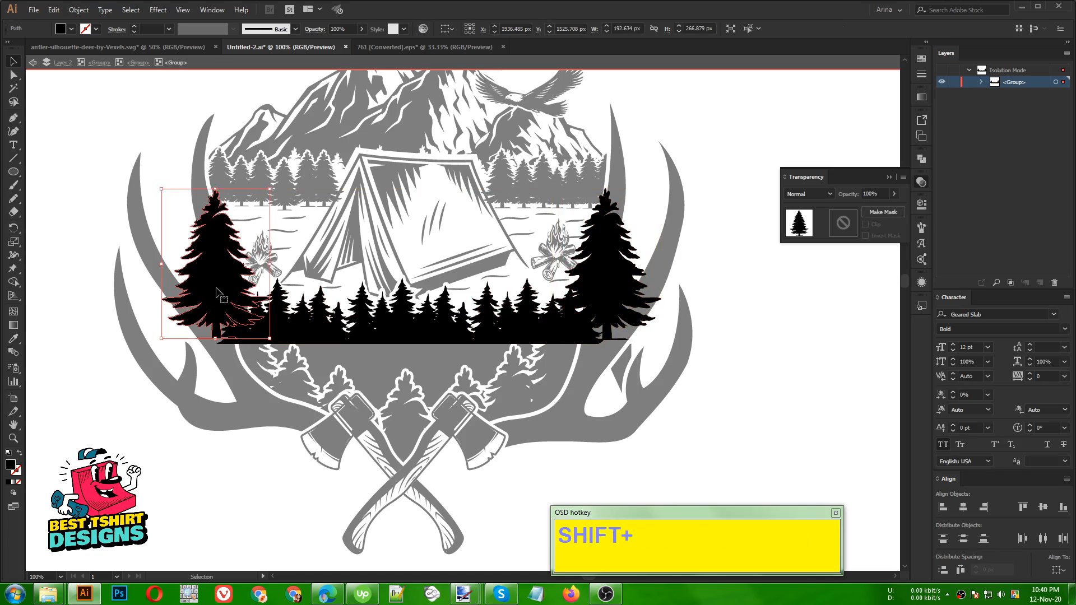
pyautogui.click(705, 278)
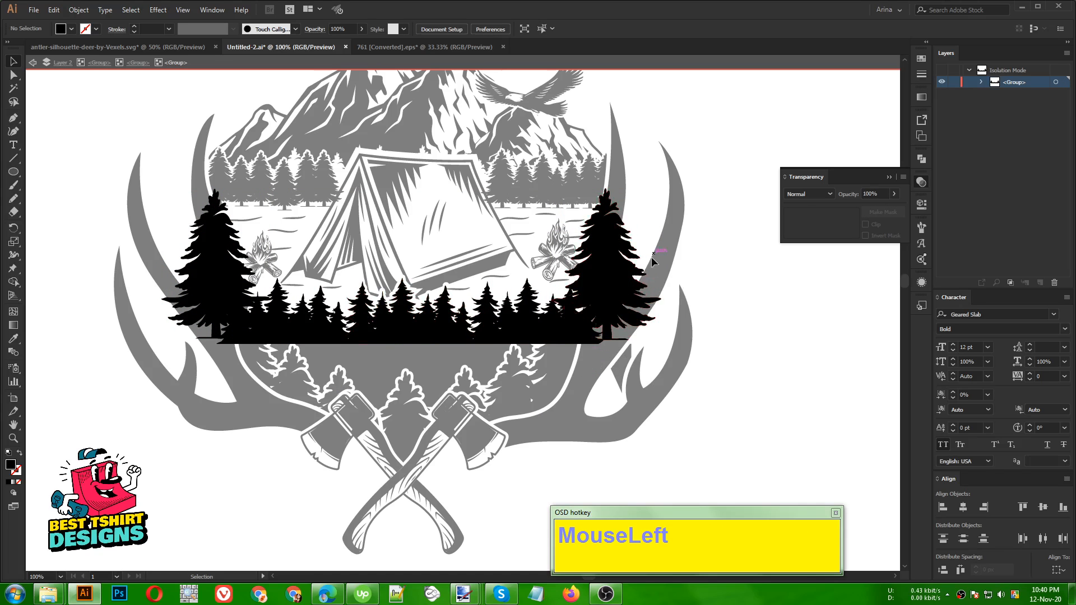
pyautogui.rightClick(701, 269)
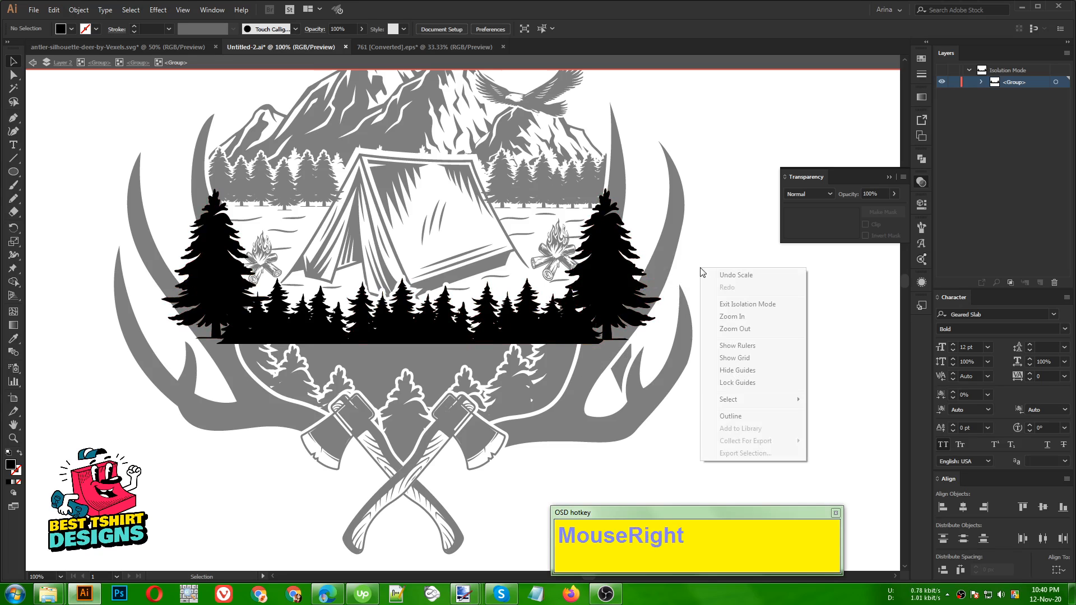
pyautogui.click(732, 304)
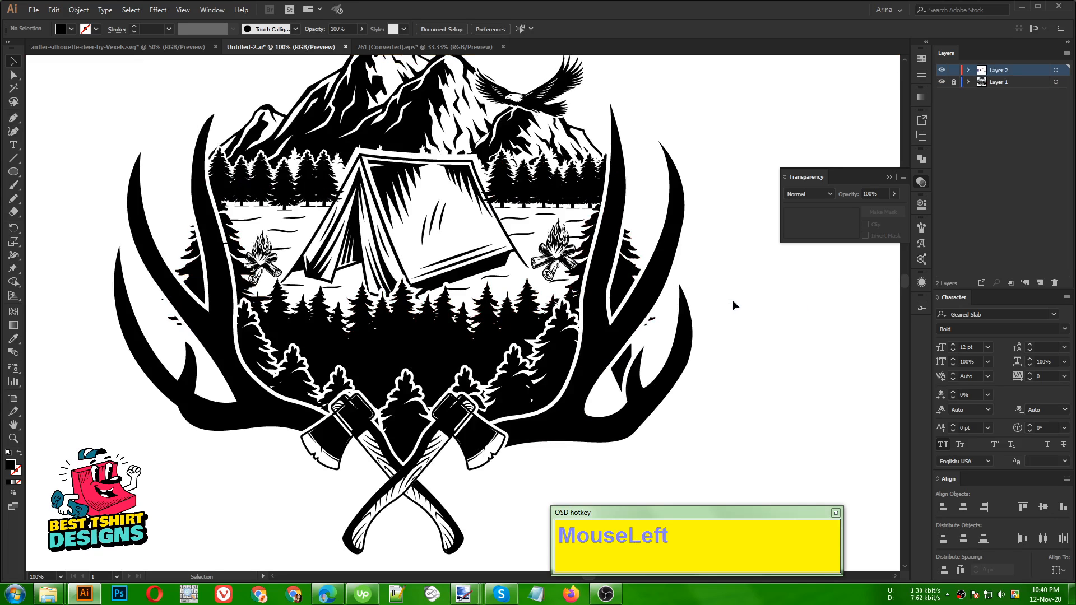
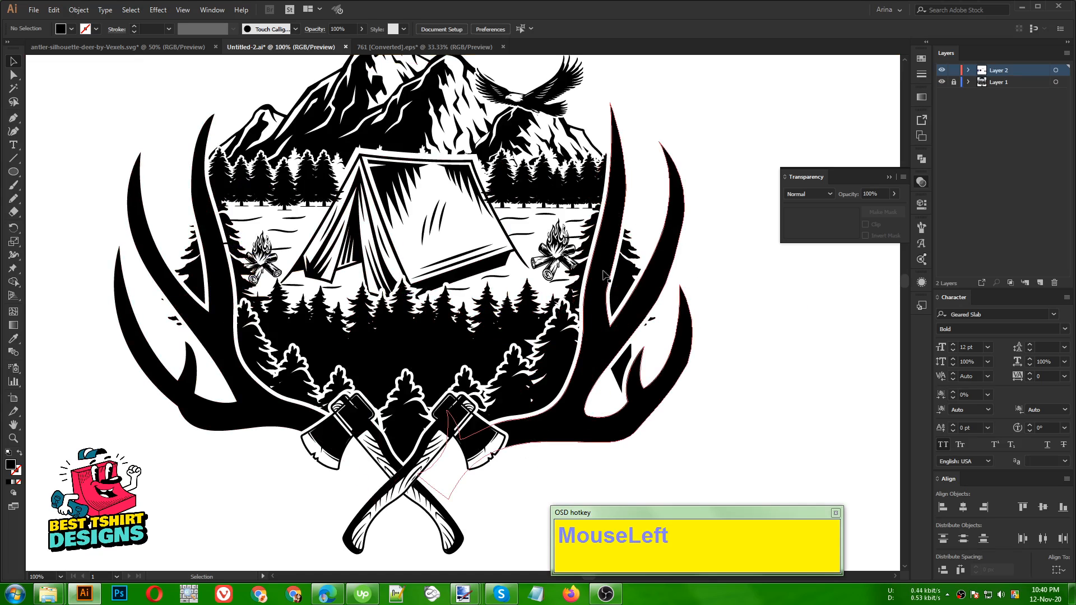
# Step: Isolate the nested forest group, select its tree row with the side pines, and open a new non-clipping opacity mask on it
pyautogui.click(187, 276)
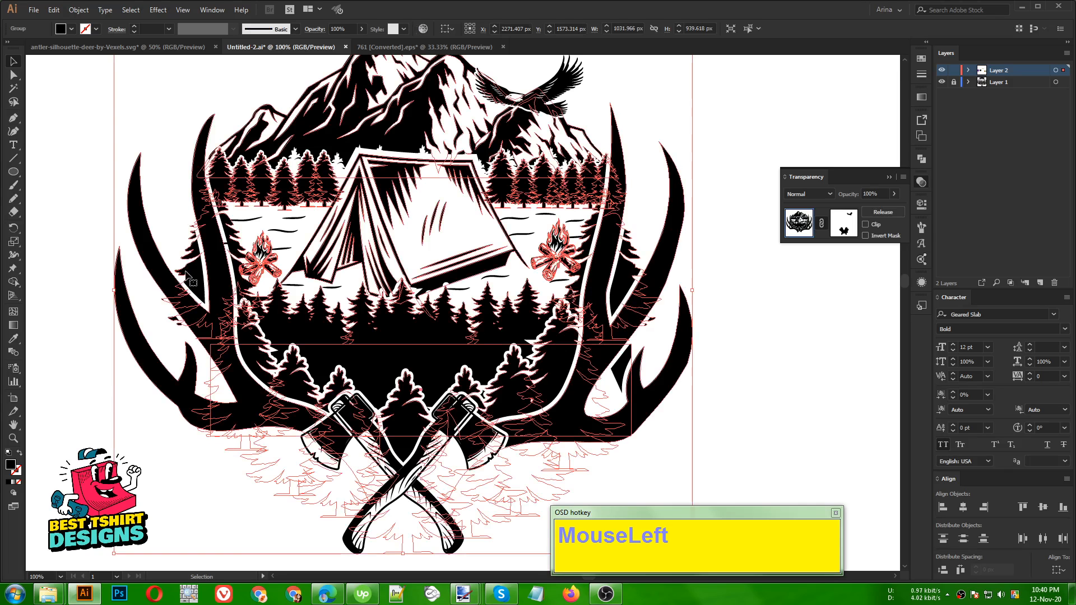
pyautogui.doubleClick(187, 275)
pyautogui.click(186, 276)
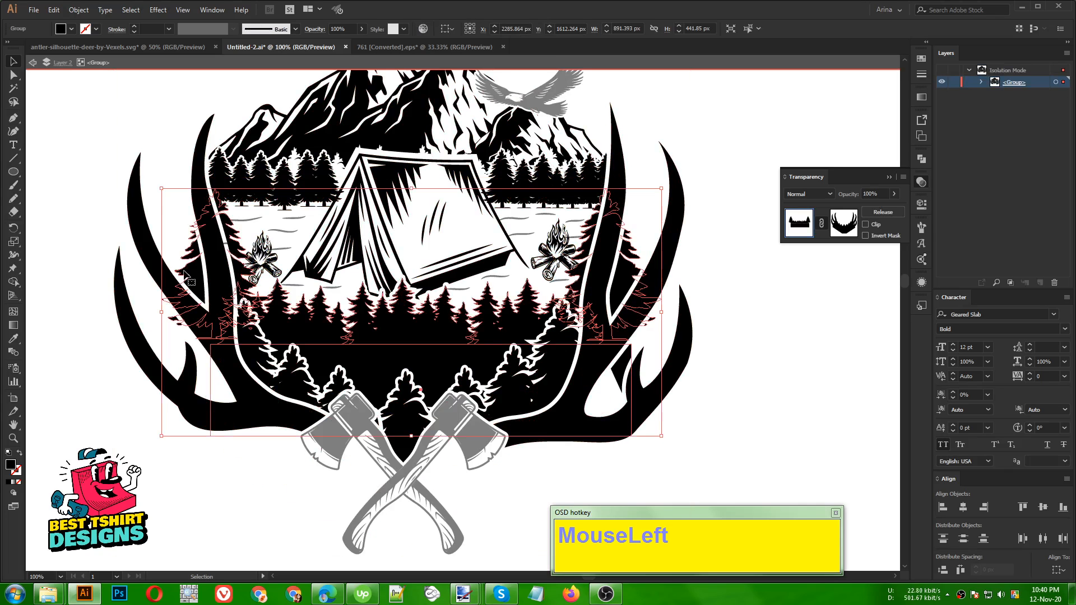
pyautogui.doubleClick(186, 275)
pyautogui.click(187, 276)
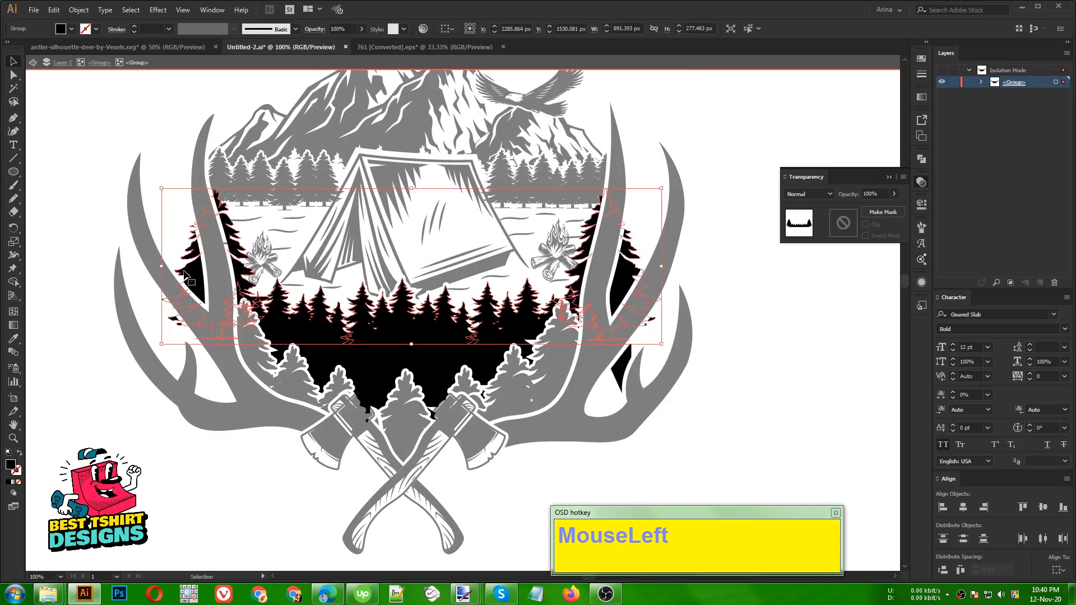
pyautogui.click(870, 213)
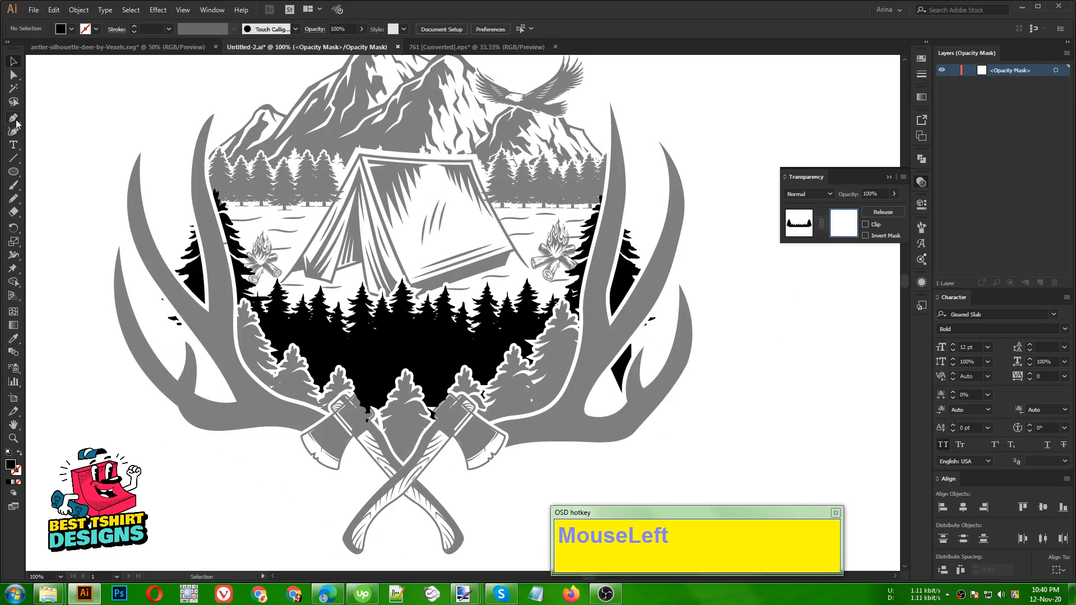
# Step: Draw a closed black shape in the mask over the left pine's outer part between the left antler's tines
pyautogui.click(210, 233)
pyautogui.click(180, 178)
pyautogui.click(124, 247)
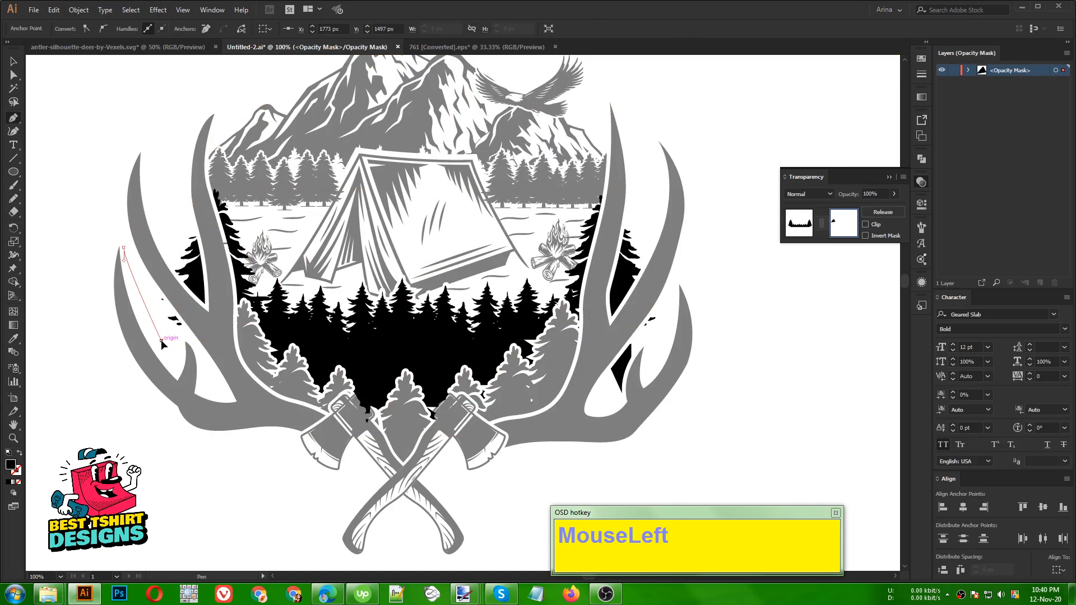
pyautogui.click(161, 340)
pyautogui.click(217, 355)
pyautogui.moveTo(223, 276); pyautogui.dragTo(220, 261)
pyautogui.click(210, 235)
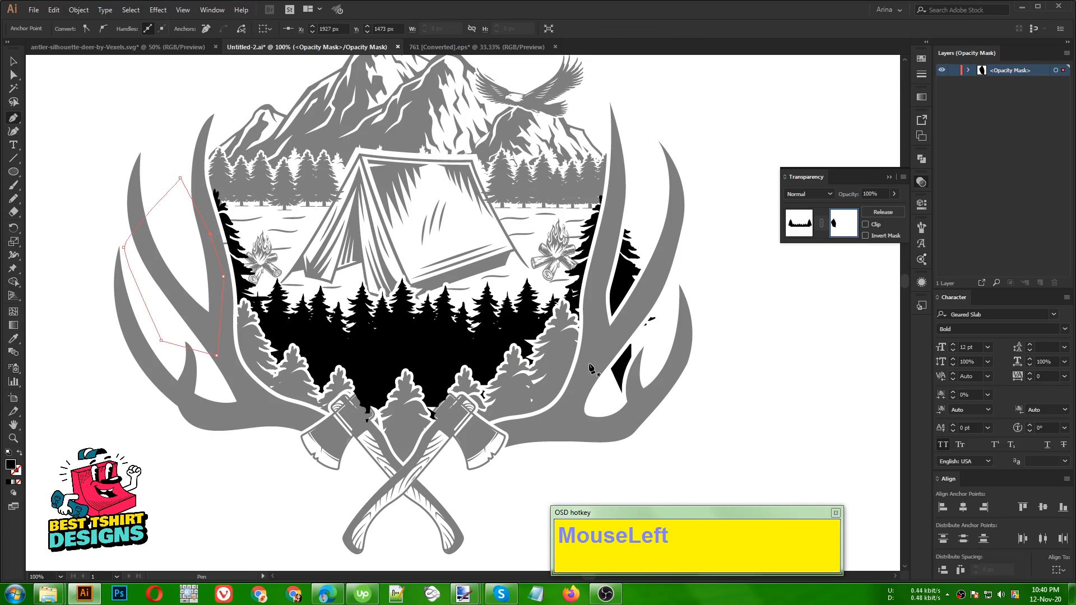
# Step: Draw a closed black mask shape over the right pine's outer part between the right antler's upper tines
pyautogui.click(602, 344)
pyautogui.click(601, 261)
pyautogui.click(615, 187)
pyautogui.click(646, 183)
pyautogui.click(664, 218)
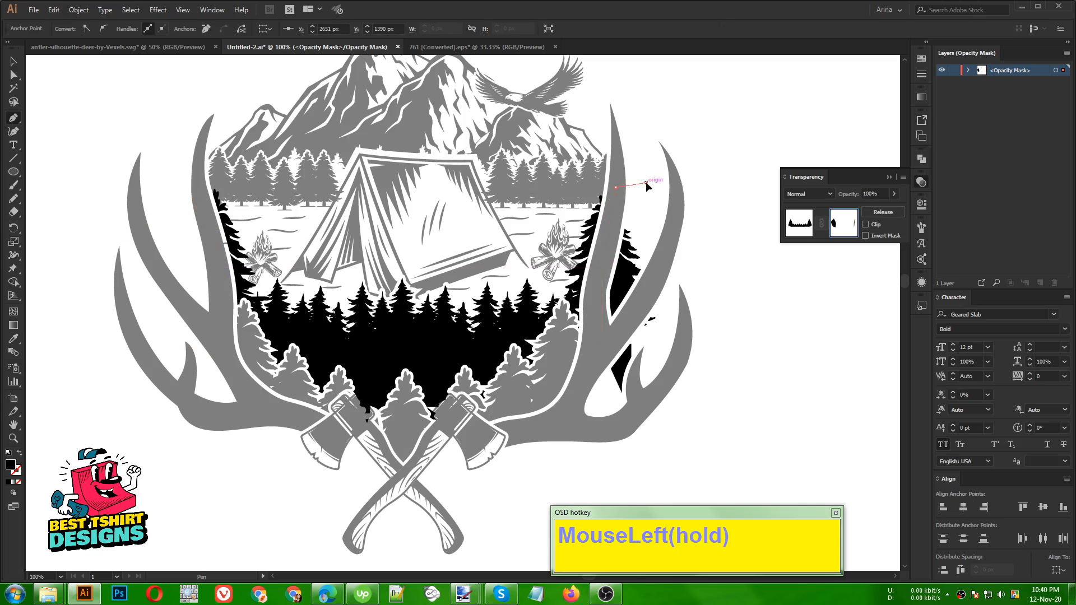
pyautogui.moveTo(663, 227); pyautogui.dragTo(661, 273)
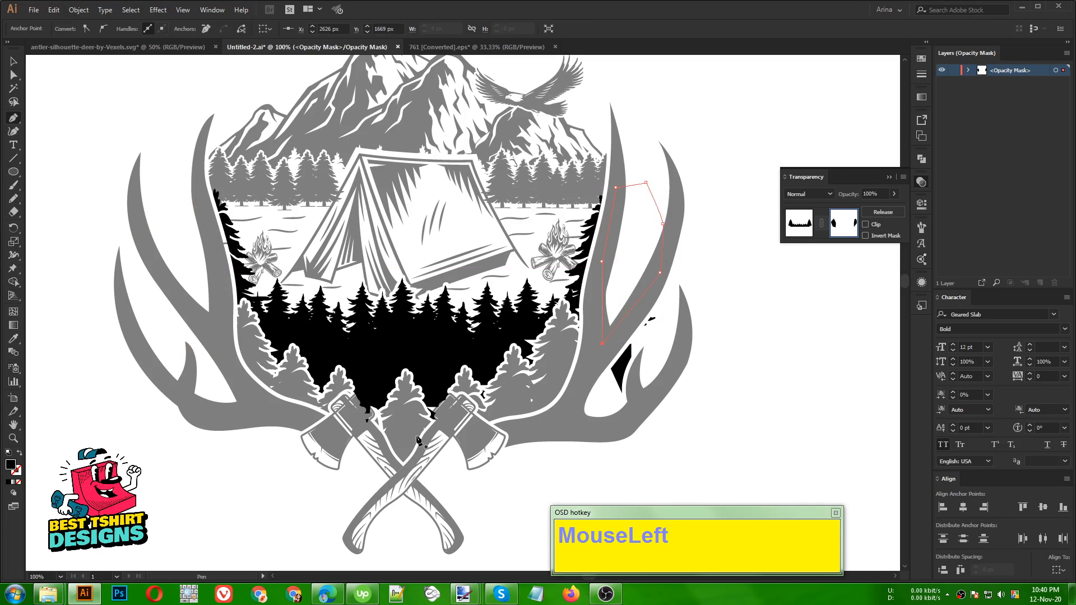
# Step: Draw a closed black mask shape, about 213 × 271 px, over the stray branch tips around the right antler's lower tines
pyautogui.click(625, 323)
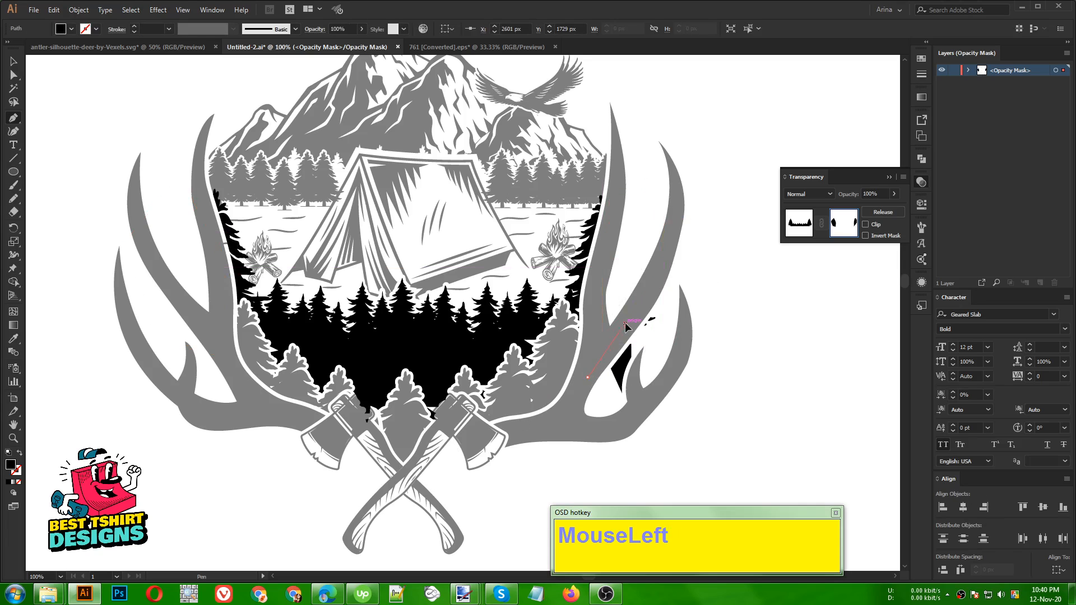
pyautogui.click(663, 283)
pyautogui.click(702, 286)
pyautogui.click(663, 435)
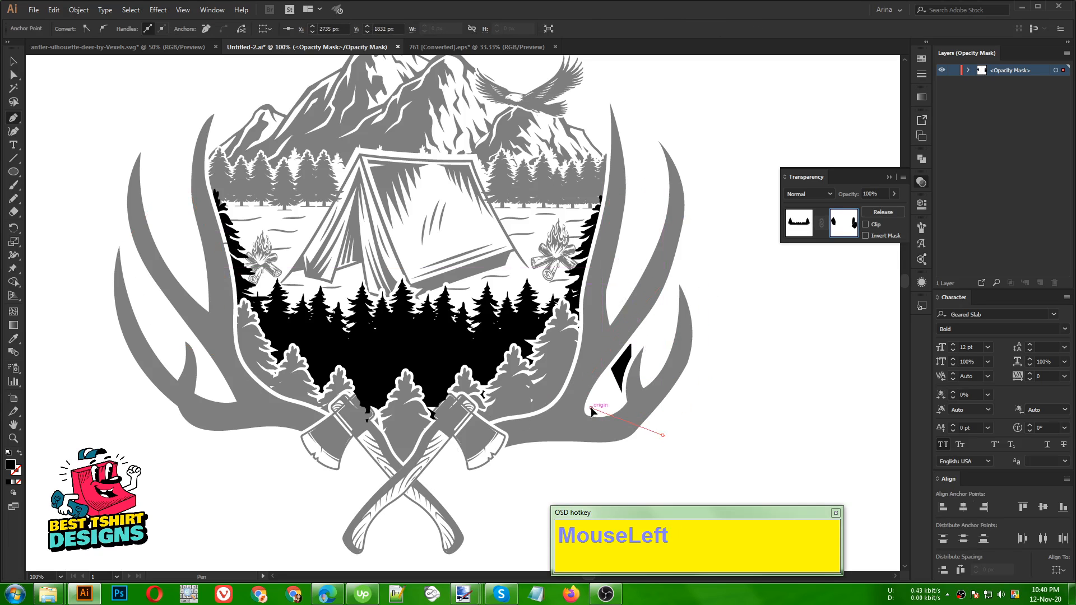
pyautogui.moveTo(592, 408); pyautogui.dragTo(590, 382)
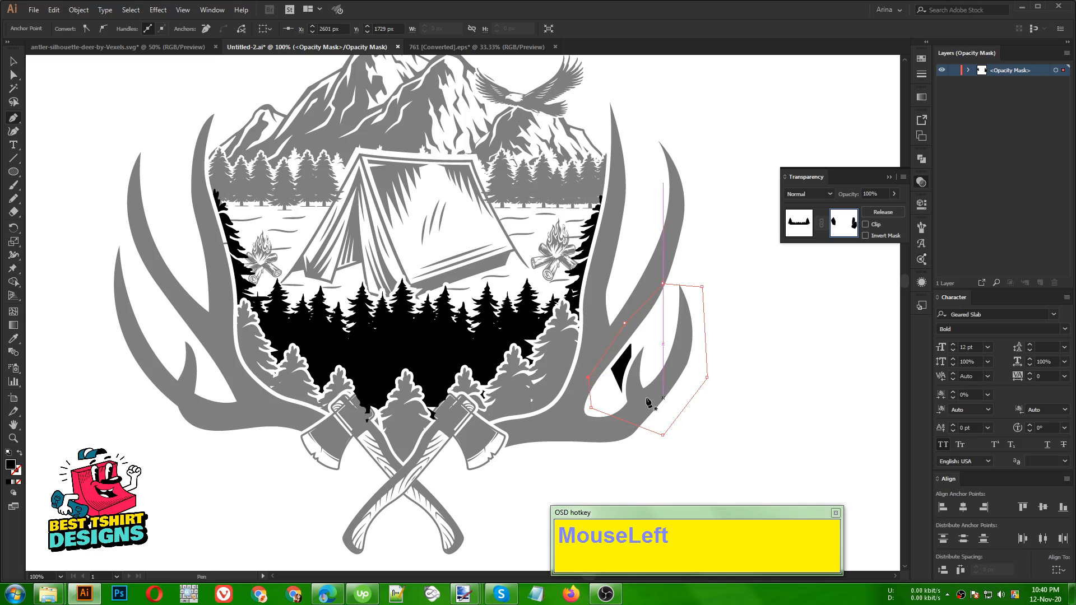
pyautogui.press('v')
pyautogui.click(765, 360)
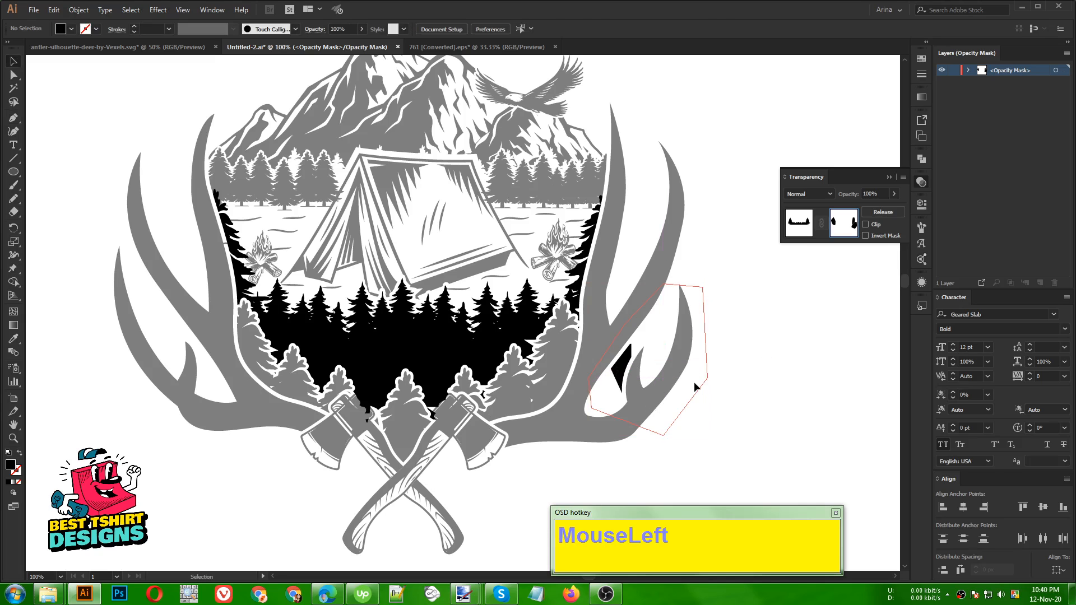
# Step: Undo the removal of the last mask shape, switch from the mask back to the artwork, and exit isolation
pyautogui.hotkey('ctrl', 'x')
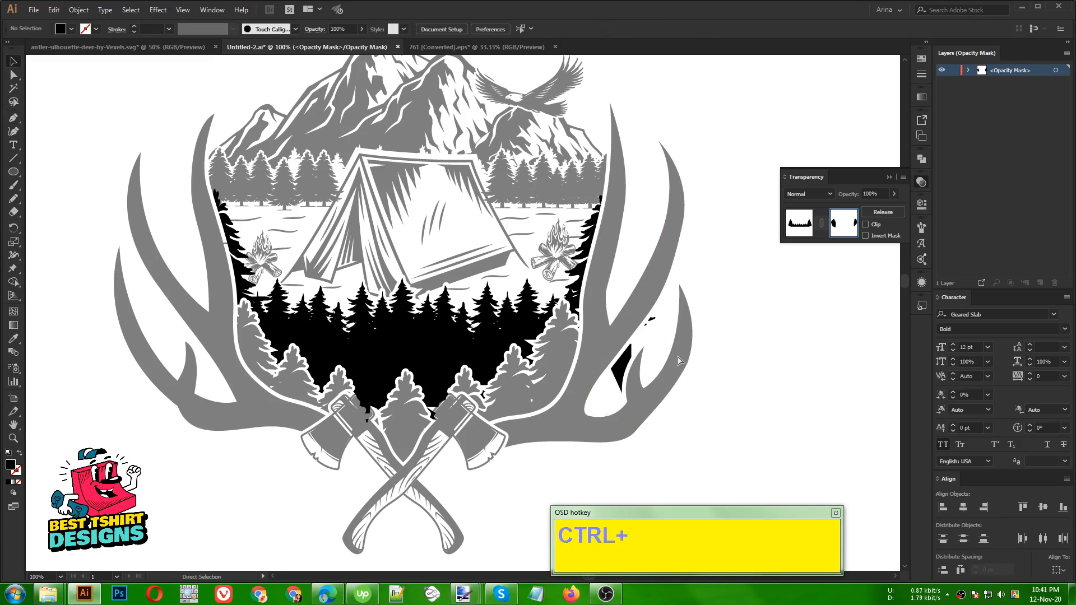
pyautogui.hotkey('ctrl', 'z')
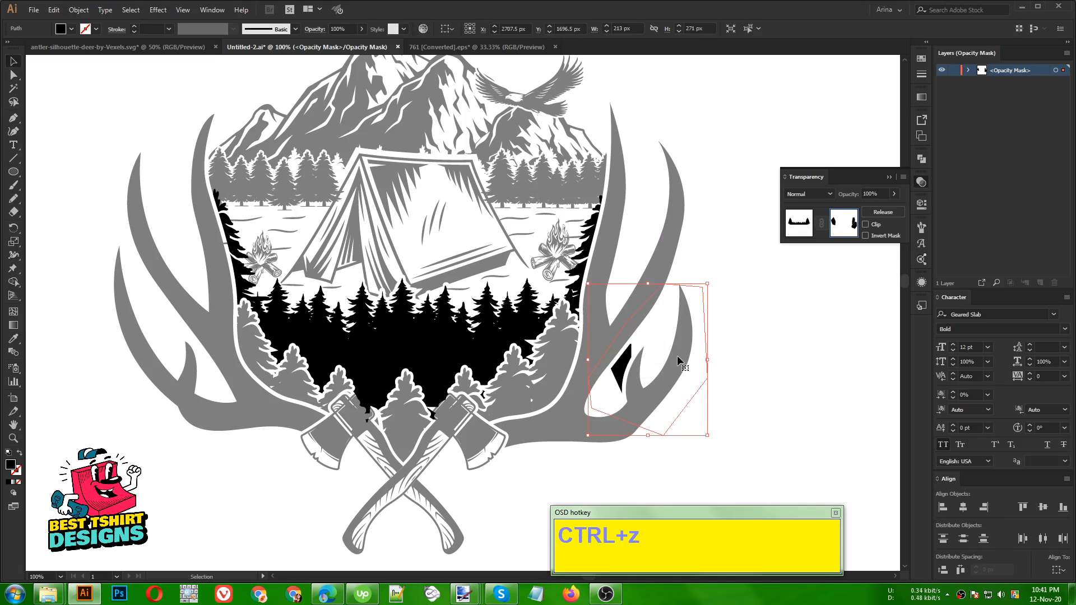
pyautogui.click(752, 353)
pyautogui.click(803, 223)
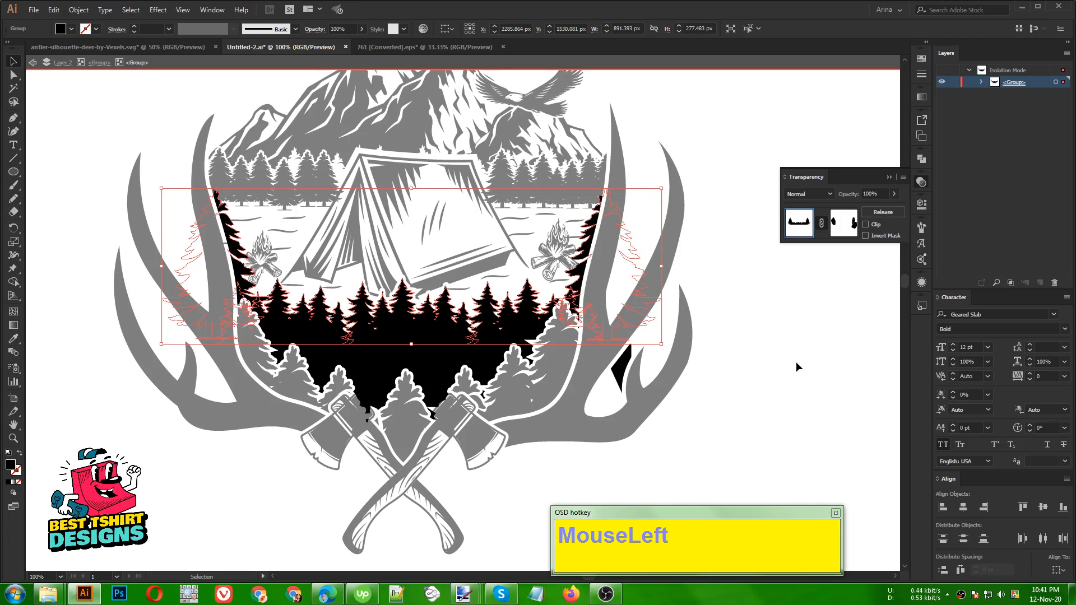
pyautogui.click(883, 212)
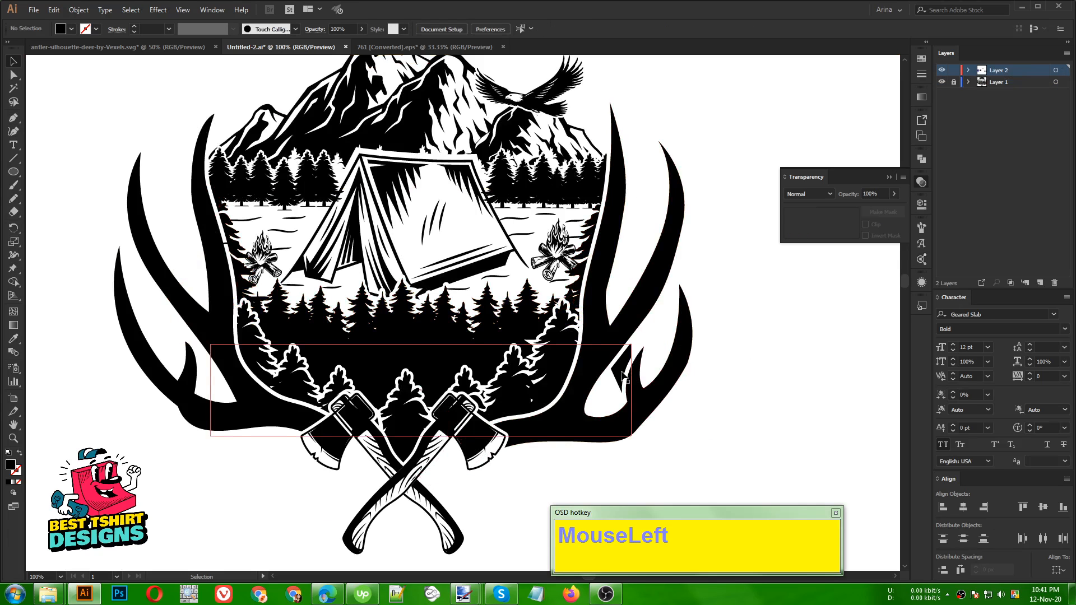
# Step: Isolate the black rectangle below the tree row, pull its two right corners inward behind the right antler, and exit isolation
pyautogui.doubleClick(624, 377)
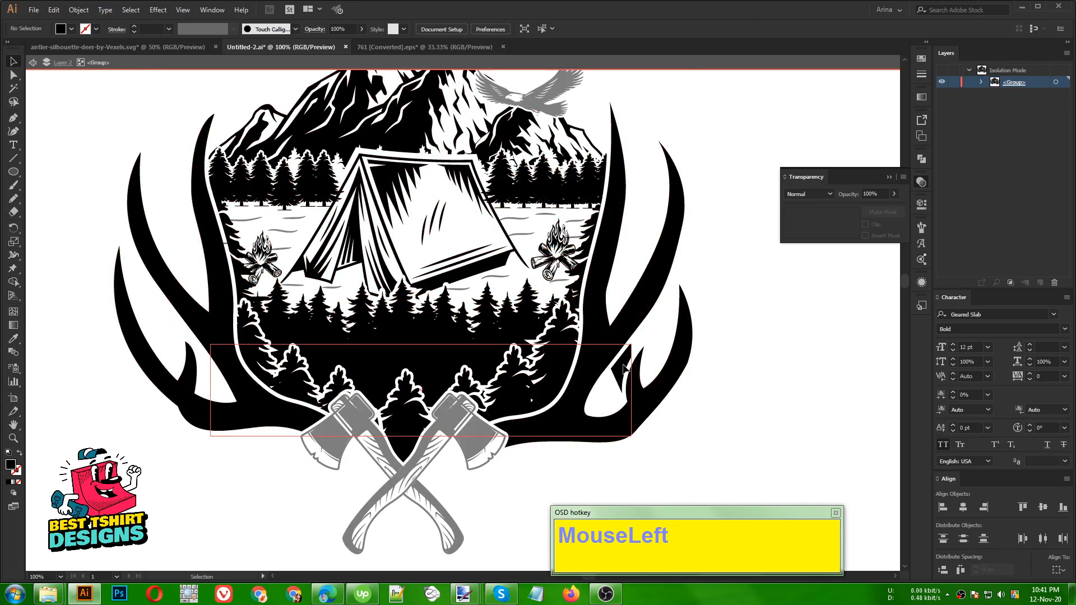
pyautogui.doubleClick(624, 368)
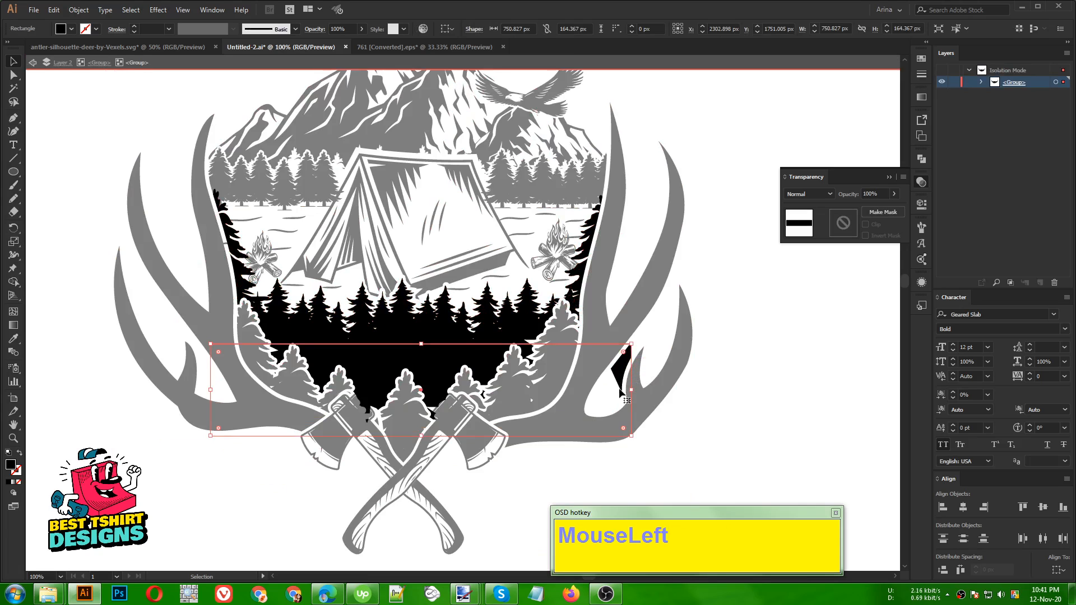
pyautogui.press('a')
pyautogui.moveTo(631, 343); pyautogui.dragTo(593, 345)
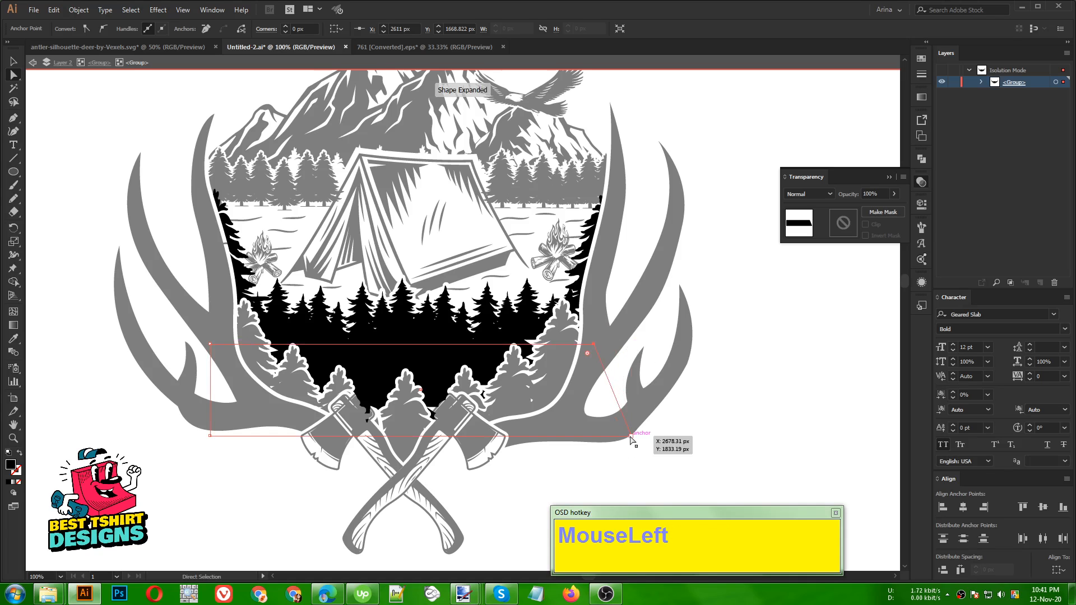
pyautogui.moveTo(631, 435); pyautogui.dragTo(568, 419)
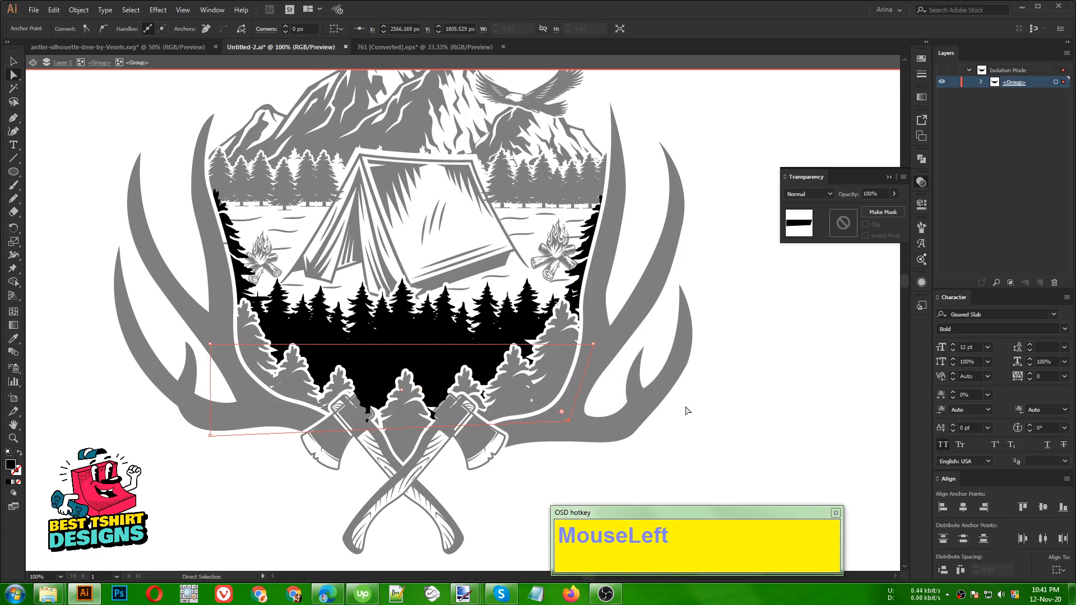
pyautogui.doubleClick(734, 409)
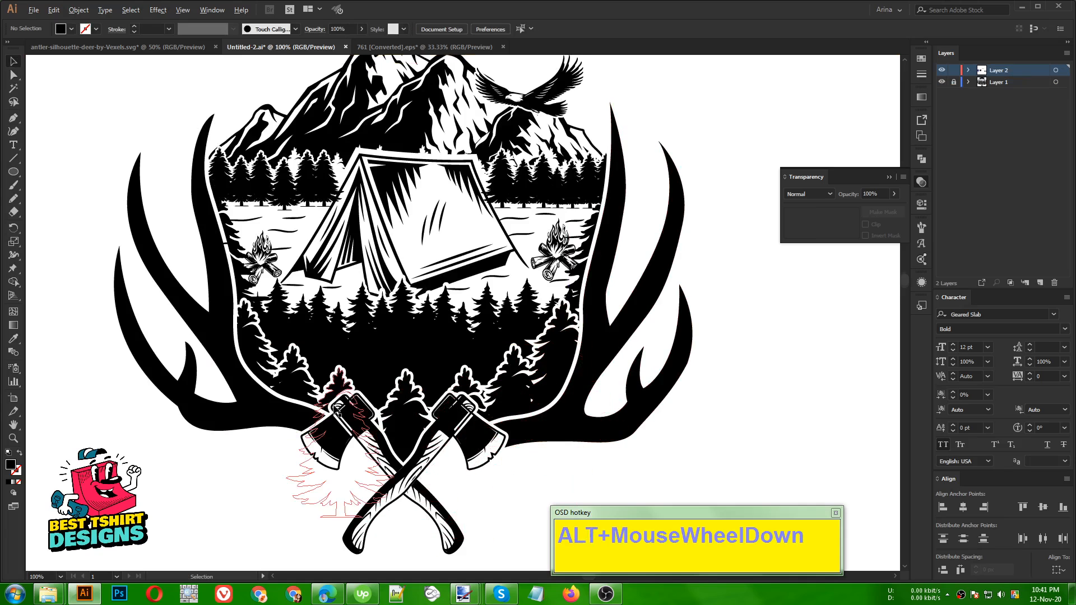
# Step: Select the whole badge and duplicate it to the right of the original
pyautogui.keyDown('alt'); pyautogui.scroll(-1, 329, 396); pyautogui.keyUp('alt')
pyautogui.click(658, 398)
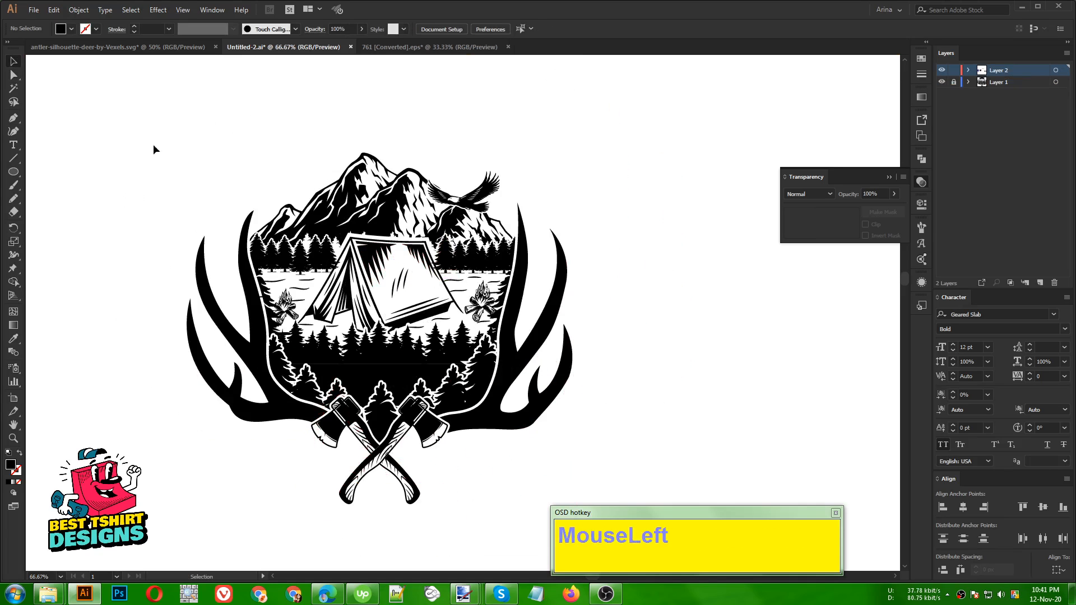
pyautogui.moveTo(127, 145); pyautogui.dragTo(619, 452)
pyautogui.keyDown('alt'); pyautogui.scroll(-1, 475, 363); pyautogui.keyUp('alt')
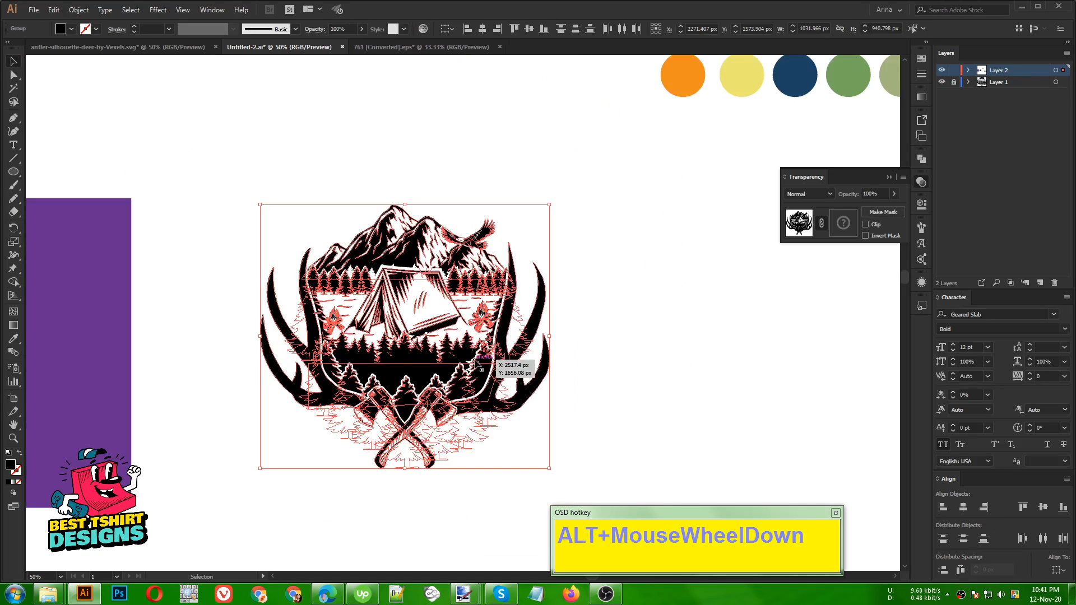
pyautogui.press('space')
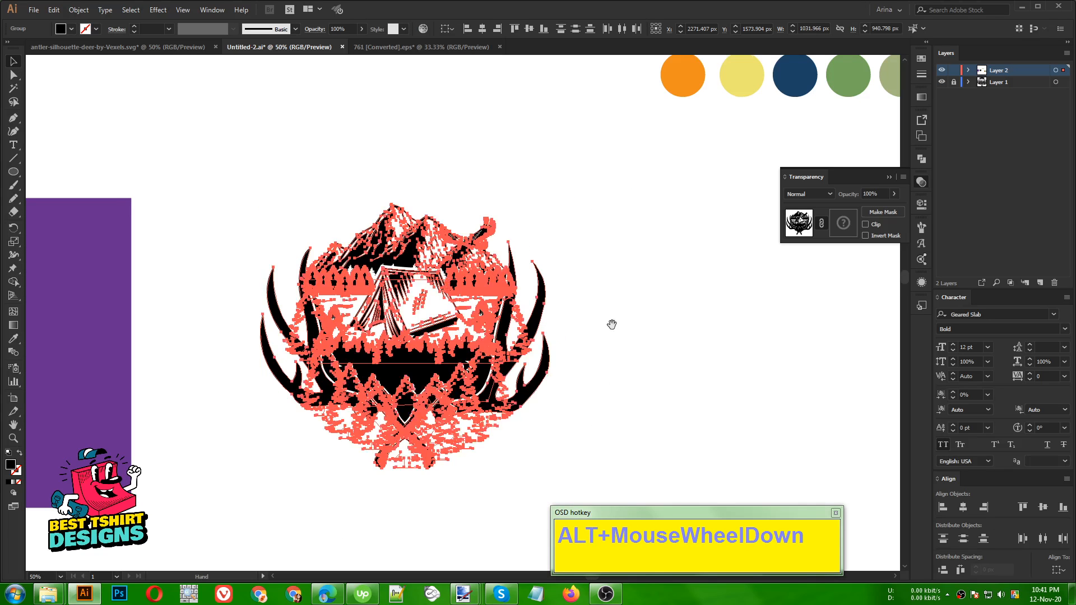
pyautogui.moveTo(612, 325); pyautogui.dragTo(411, 322)
pyautogui.keyDown('alt'); pyautogui.moveTo(217, 364); pyautogui.dragTo(532, 362); pyautogui.keyUp('alt')
pyautogui.click(338, 449)
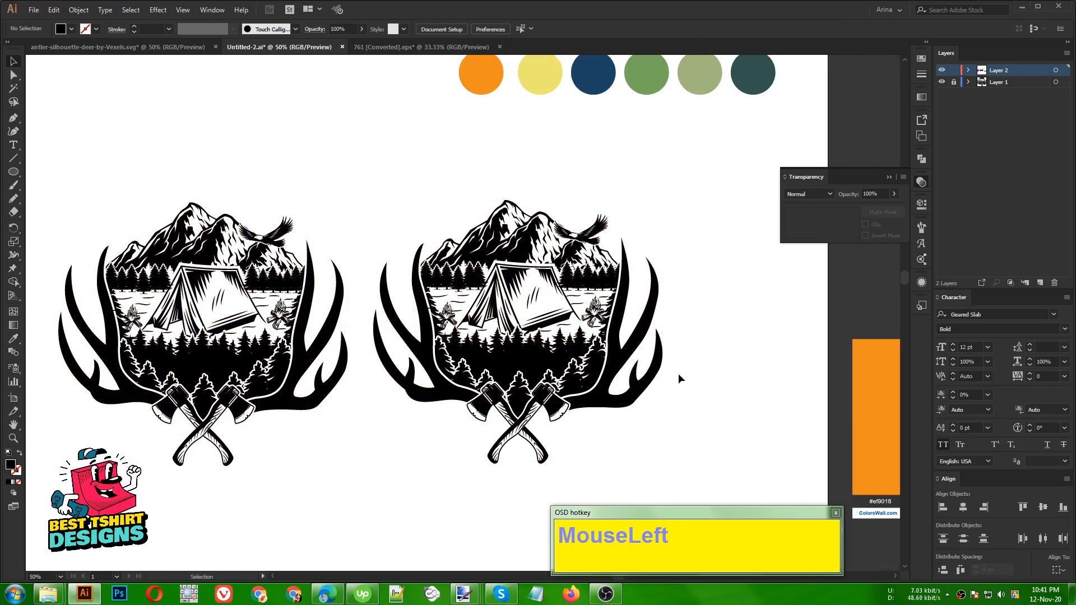
# Step: Inspect the duplicated badge up close, from the crossed axes to the mountains and eagle
pyautogui.keyDown('alt'); pyautogui.scroll(1, 697, 377); pyautogui.keyUp('alt')
pyautogui.scroll(-1, 282, 303)
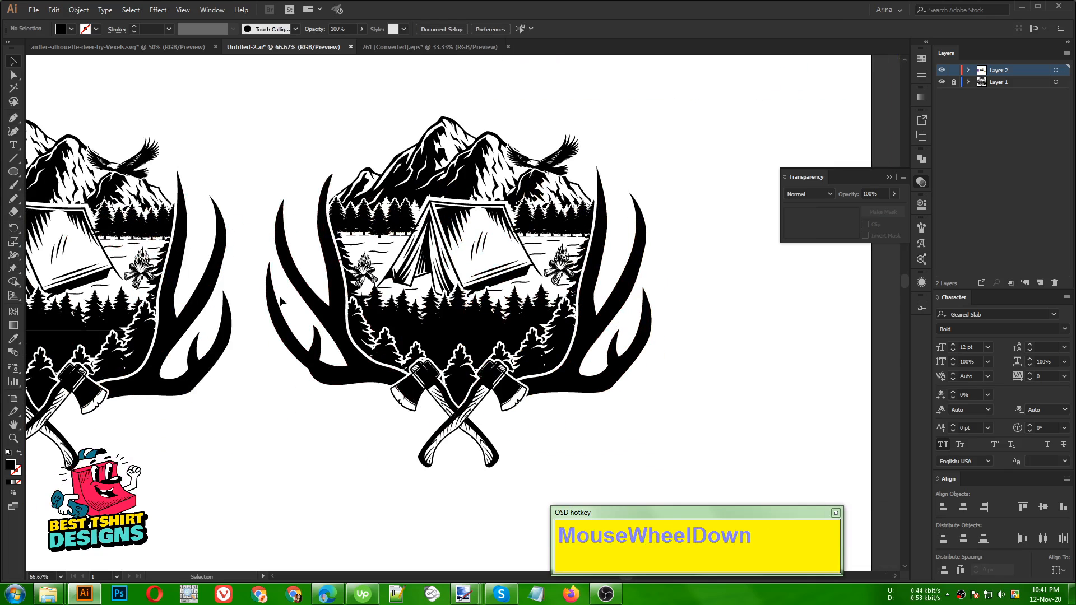
pyautogui.keyDown('alt'); pyautogui.scroll(1, 561, 401); pyautogui.keyUp('alt')
pyautogui.scroll(1, 264, 336)
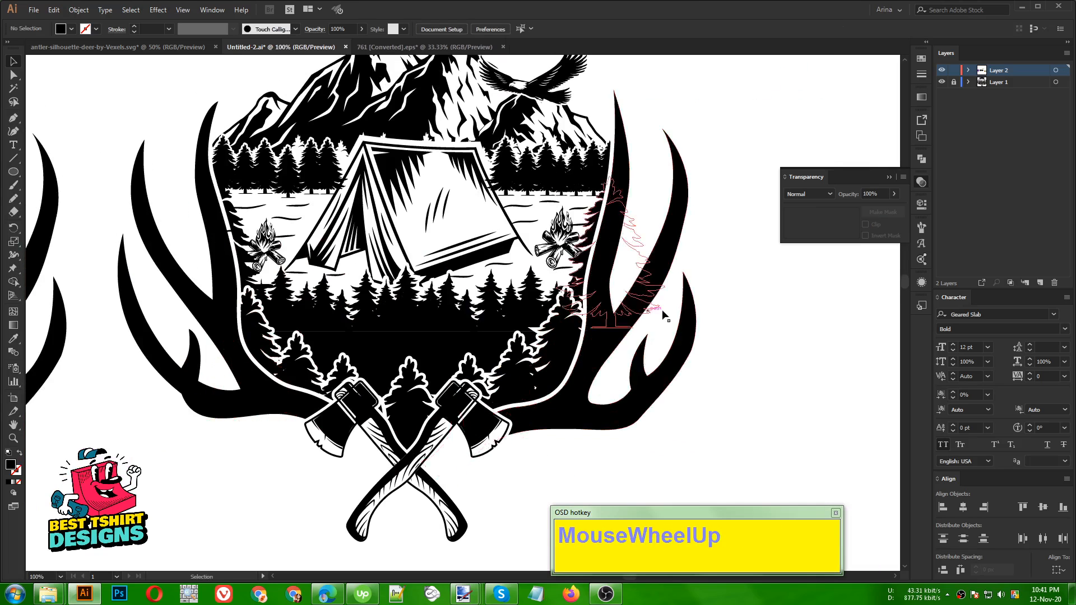
pyautogui.click(753, 300)
pyautogui.moveTo(565, 293); pyautogui.dragTo(533, 378)
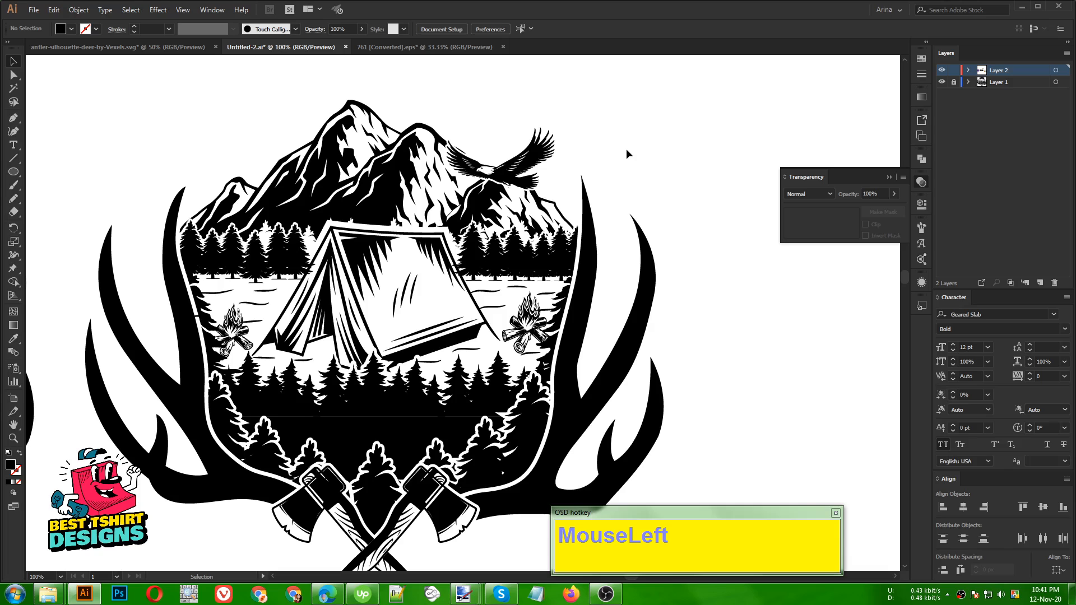
# Step: Isolate the duplicated badge's antler group, fill both antlers with the dark teal swatch, and exit isolation
pyautogui.click(922, 58)
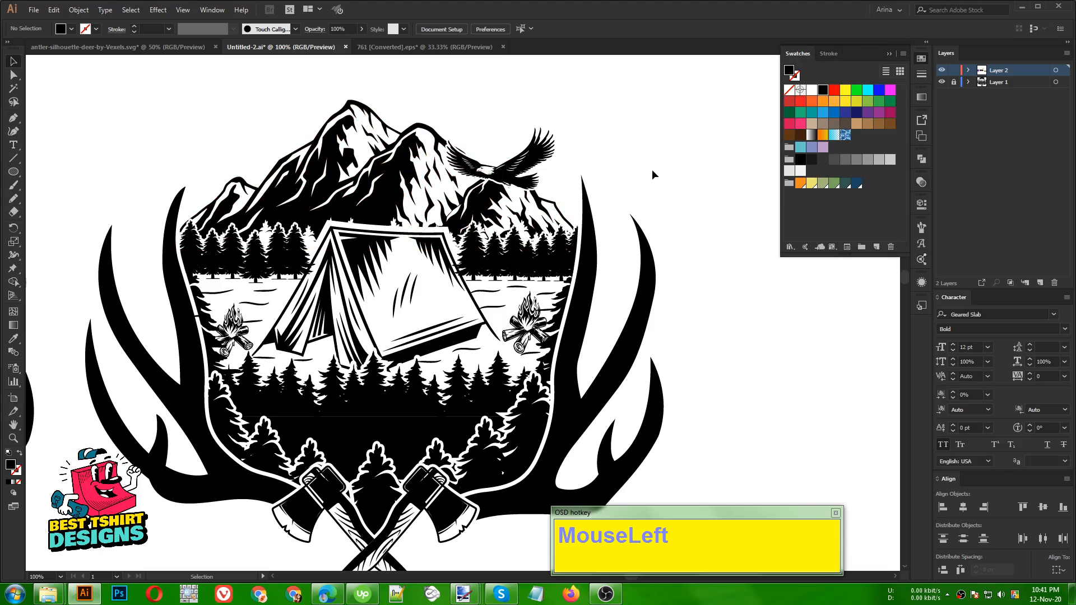
pyautogui.click(643, 281)
pyautogui.doubleClick(643, 281)
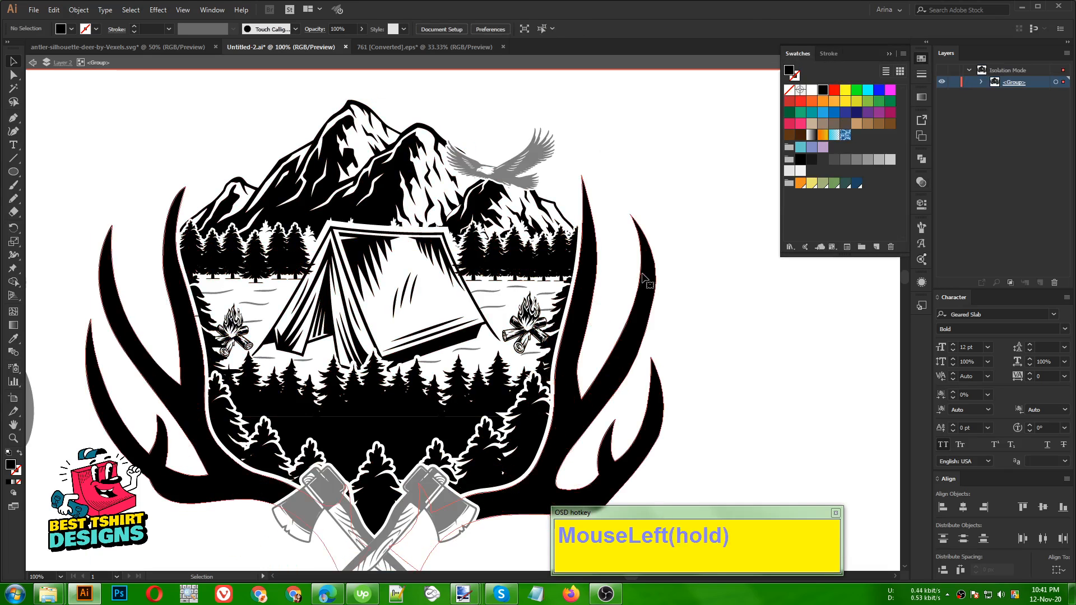
pyautogui.doubleClick(644, 281)
pyautogui.scroll(-3, 644, 276)
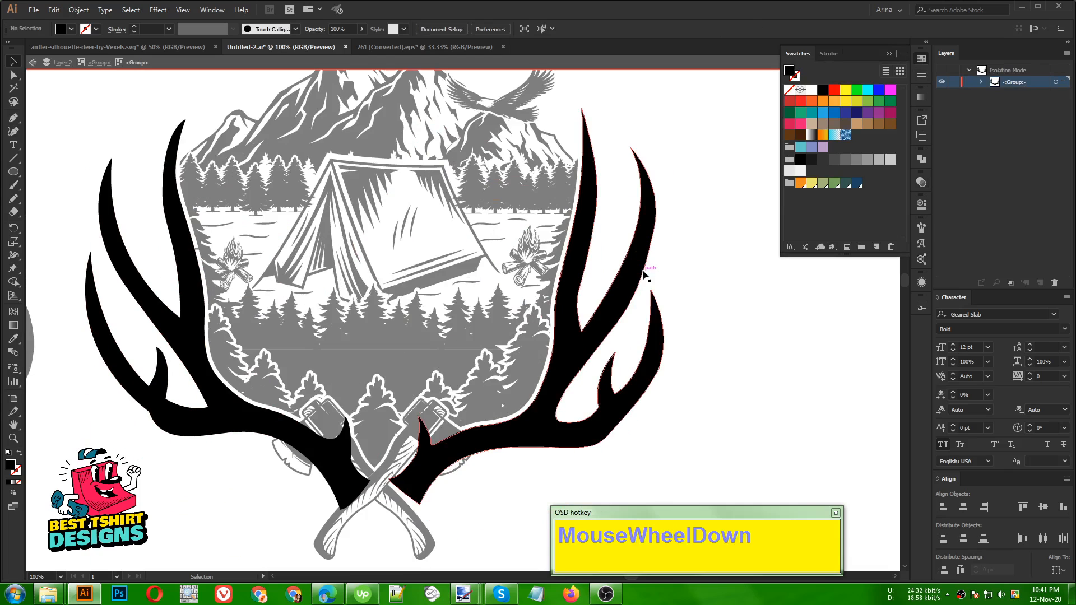
pyautogui.click(642, 272)
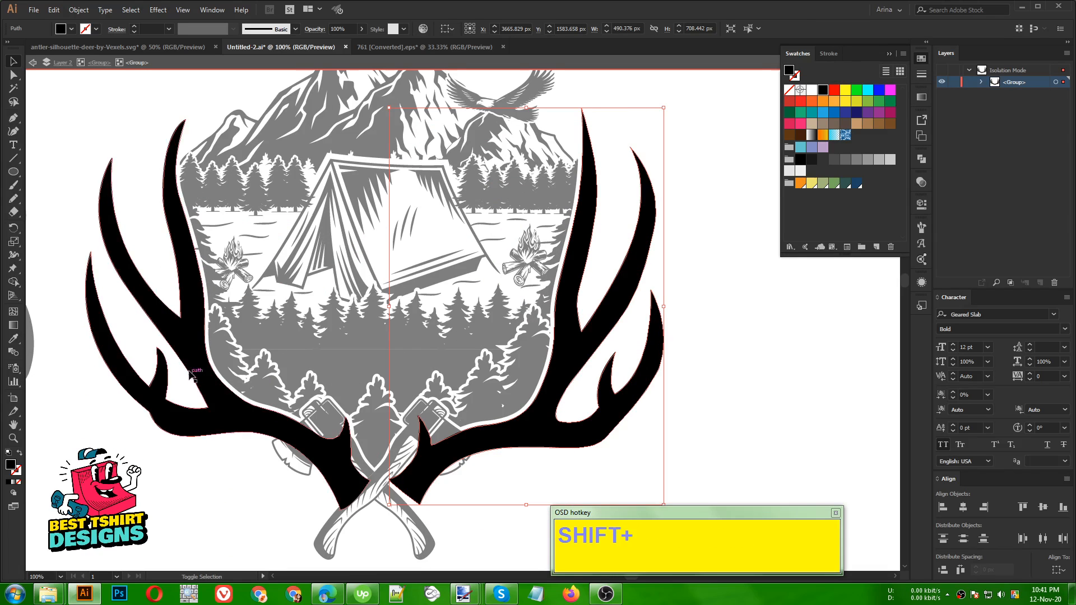
pyautogui.keyDown('shift'); pyautogui.click(152, 248); pyautogui.keyUp('shift')
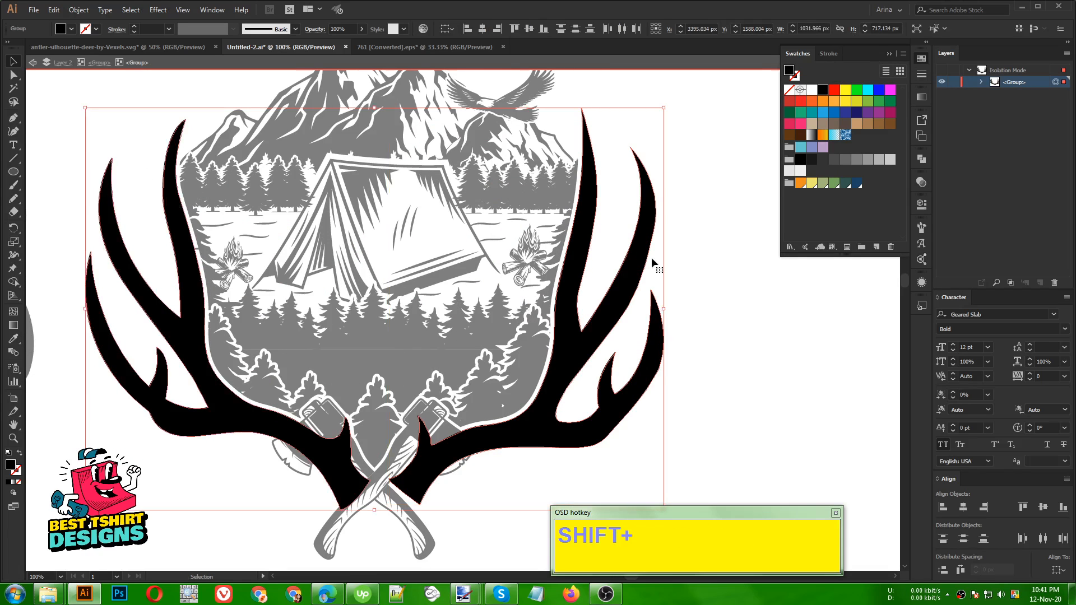
pyautogui.click(834, 184)
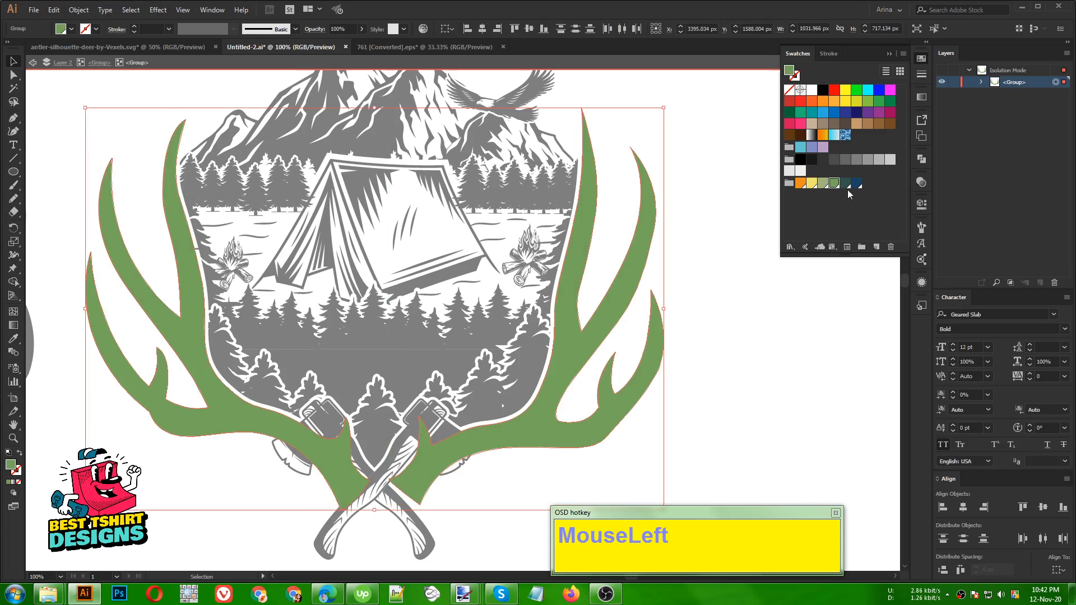
pyautogui.click(845, 185)
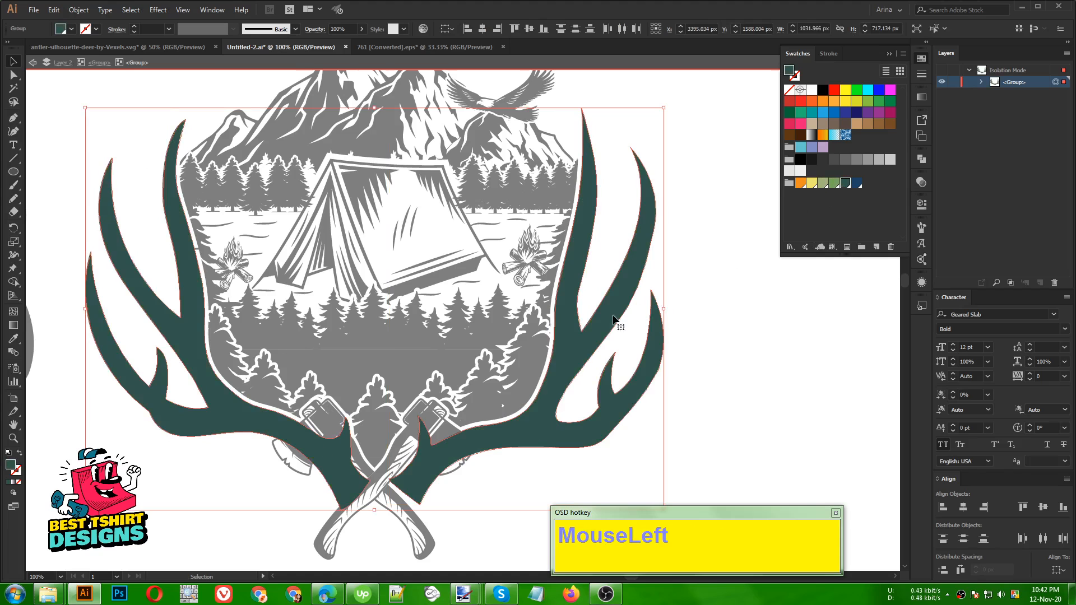
pyautogui.doubleClick(687, 242)
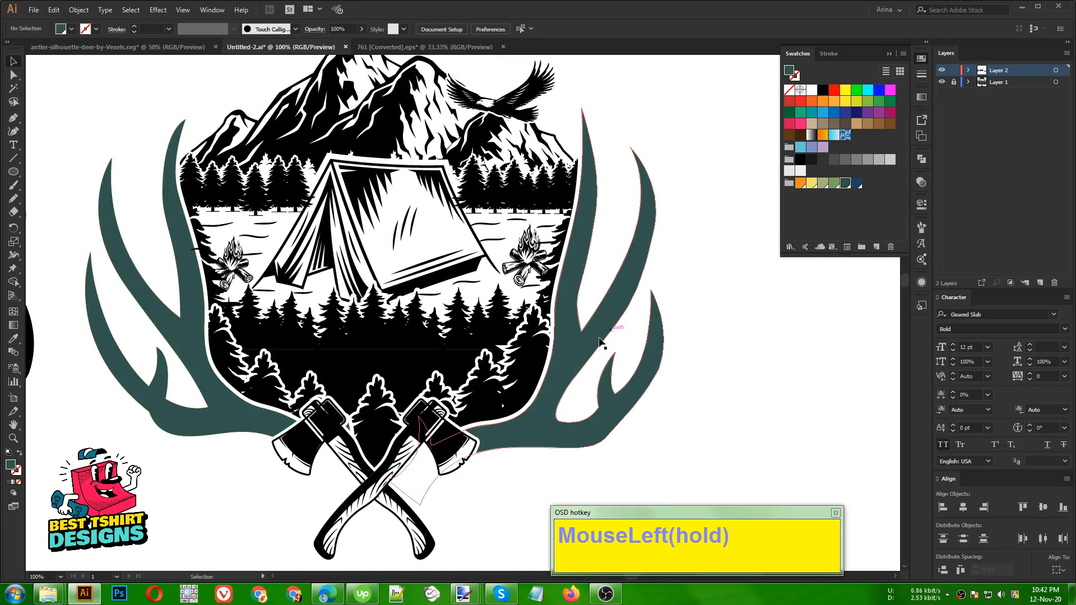
# Step: Isolate the group that holds the antlers and the camping scene in the duplicated badge
pyautogui.doubleClick(435, 454)
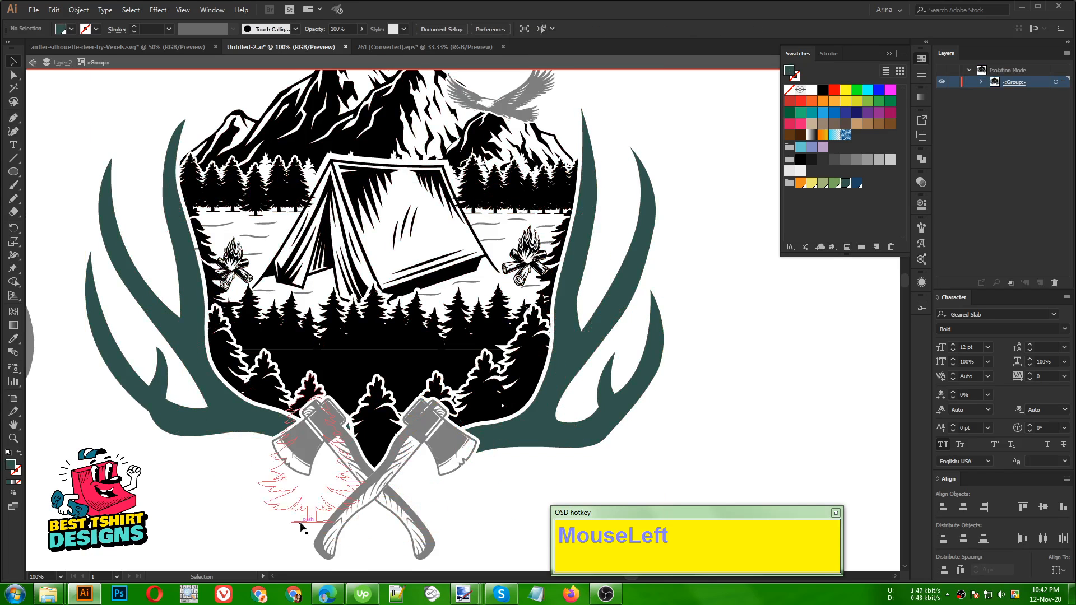
# Step: Isolate the crossed axes and fill both with the navy swatch R=28 G=67 B=100
pyautogui.doubleClick(266, 515)
pyautogui.click(331, 531)
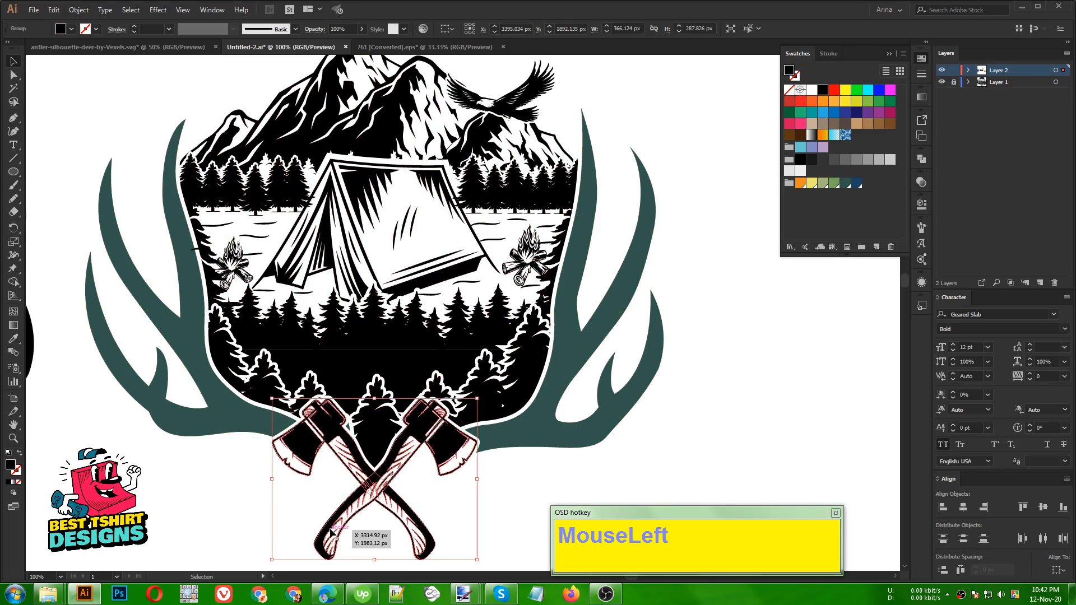
pyautogui.doubleClick(331, 531)
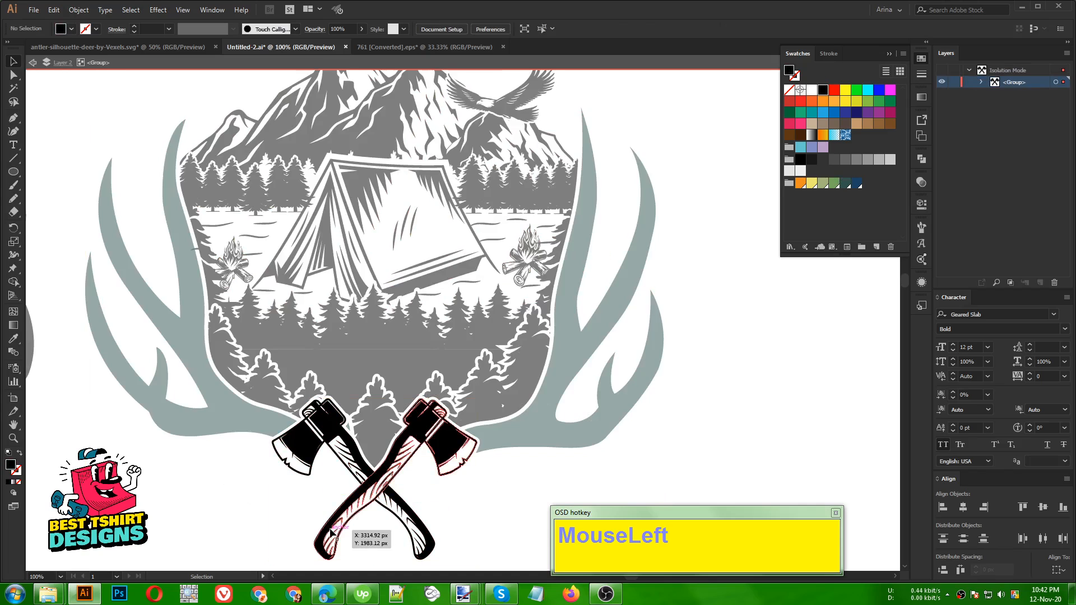
pyautogui.click(331, 531)
pyautogui.keyDown('shift'); pyautogui.click(421, 535); pyautogui.keyUp('shift')
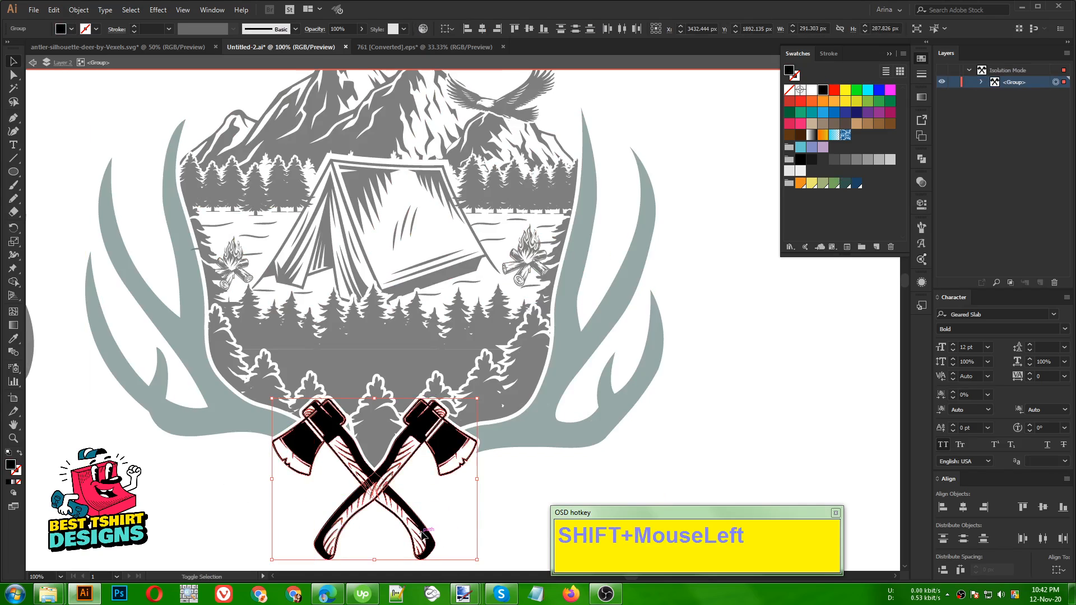
pyautogui.click(856, 184)
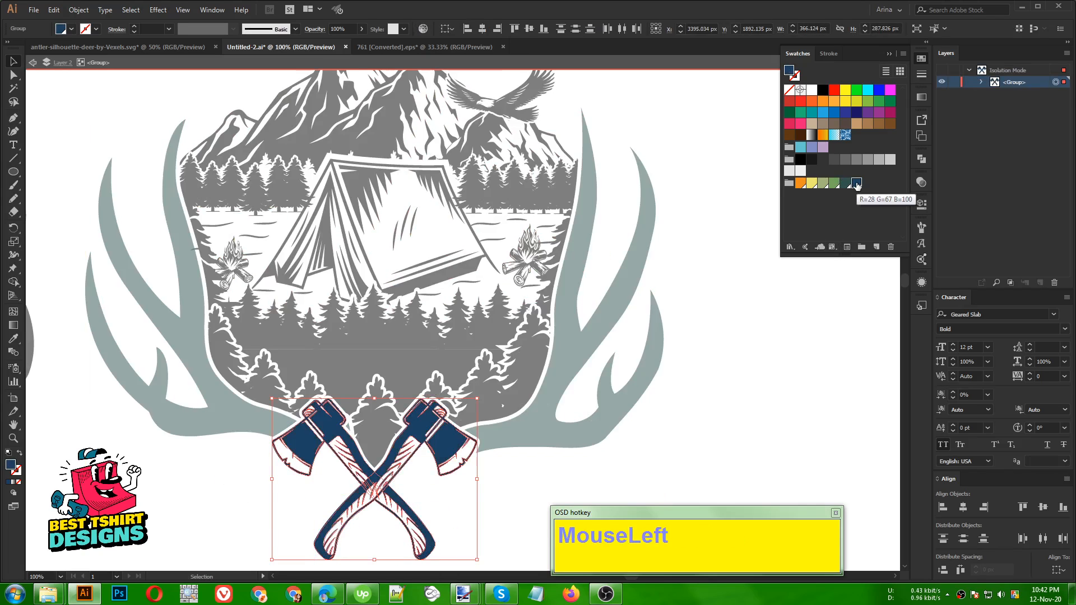
pyautogui.doubleClick(702, 379)
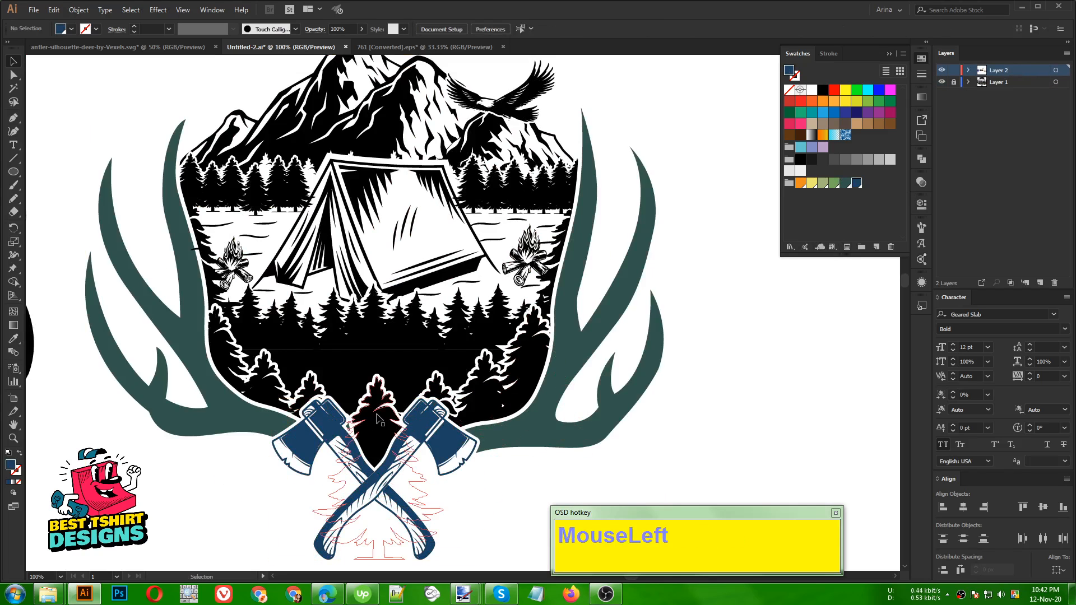
# Step: Isolate the nested group of foreground trees above the axes and fill all of them with the medium green swatch
pyautogui.doubleClick(377, 417)
pyautogui.click(377, 418)
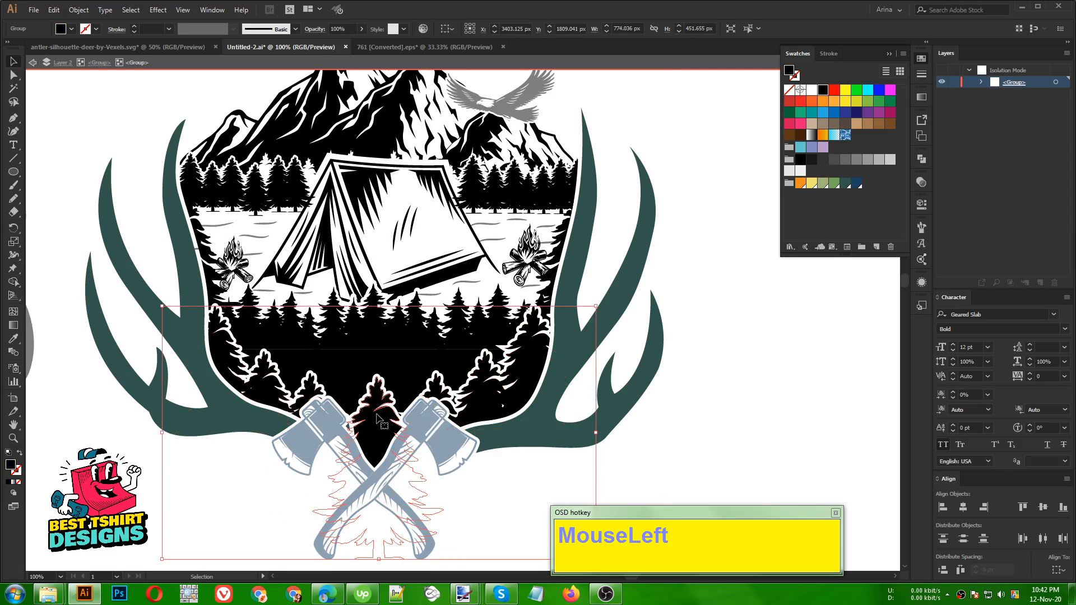
pyautogui.doubleClick(377, 418)
pyautogui.moveTo(153, 325); pyautogui.dragTo(653, 485)
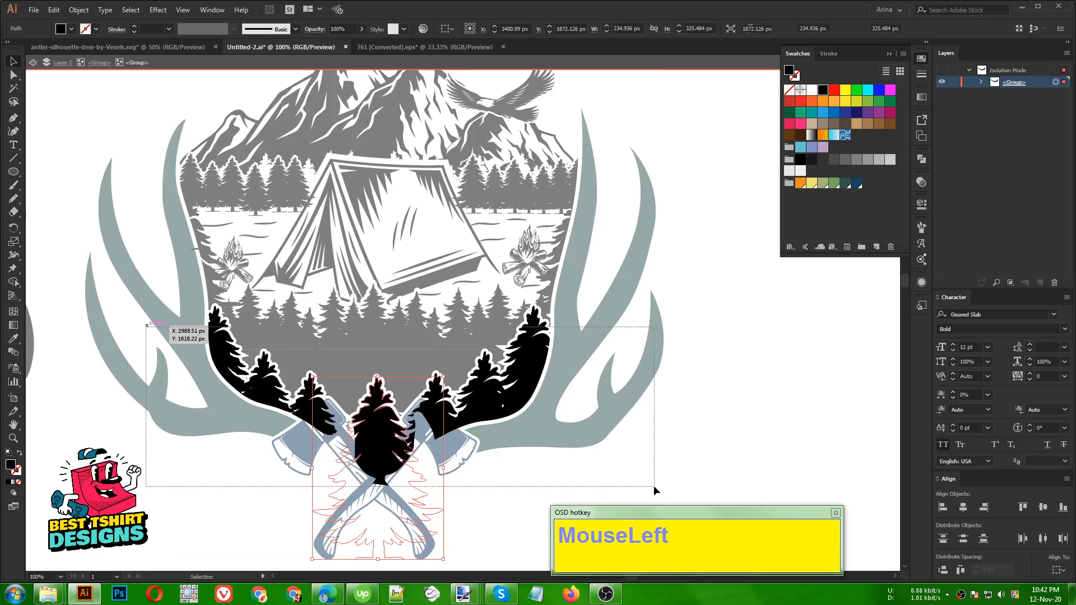
pyautogui.click(835, 184)
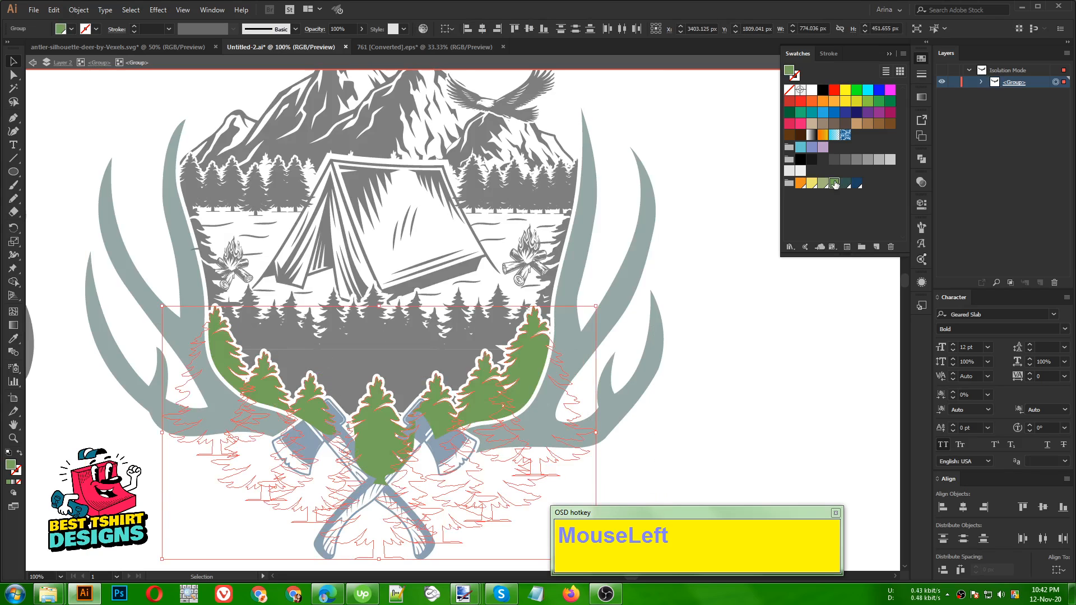
pyautogui.doubleClick(708, 354)
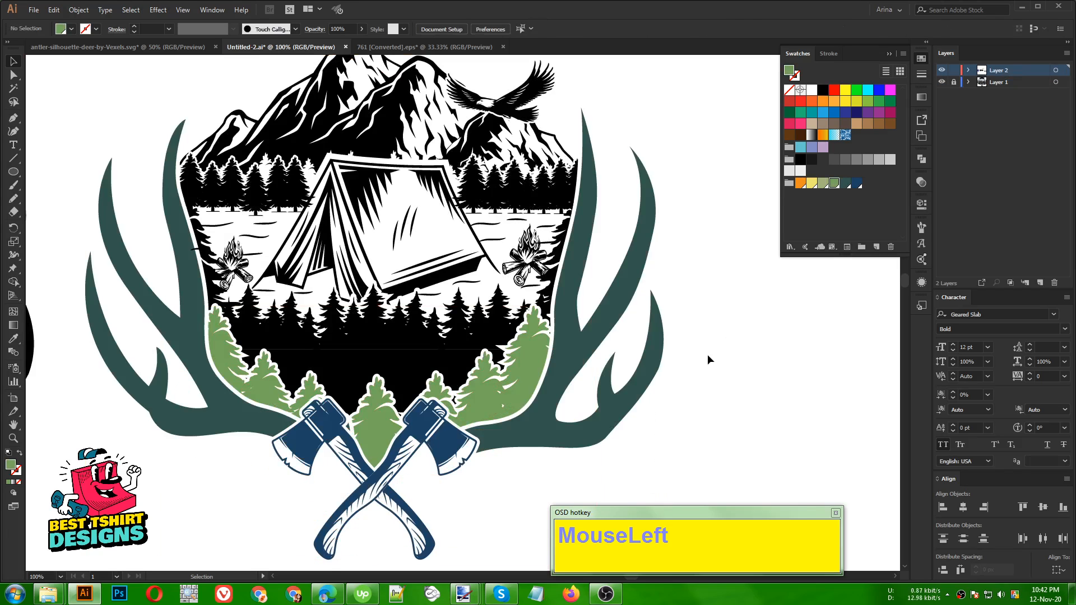
# Step: Fill the middle treeline and the ground below the tent with the light olive green swatch
pyautogui.doubleClick(370, 344)
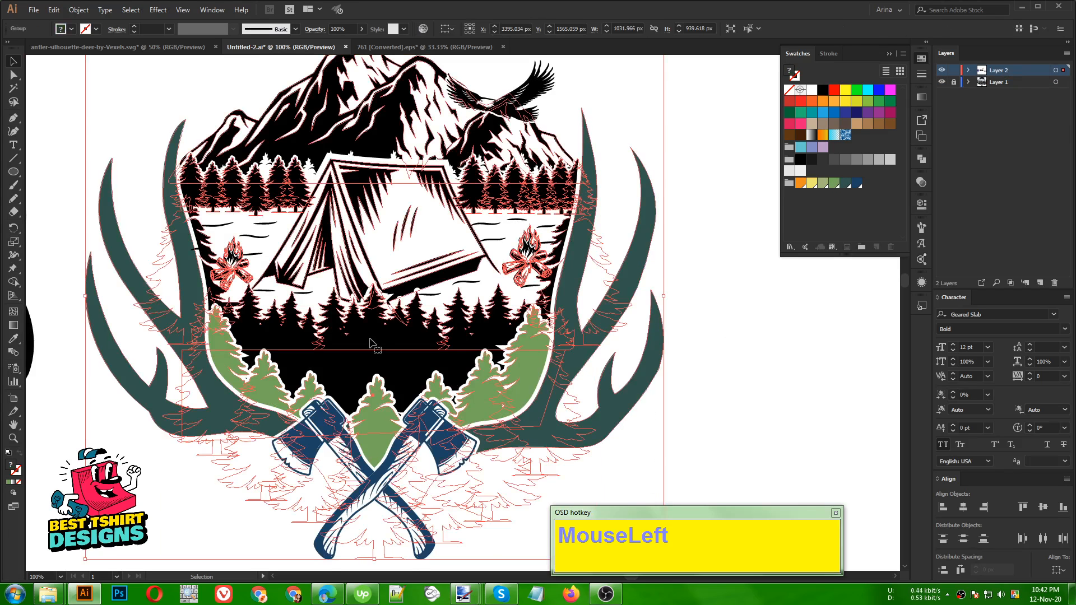
pyautogui.click(370, 344)
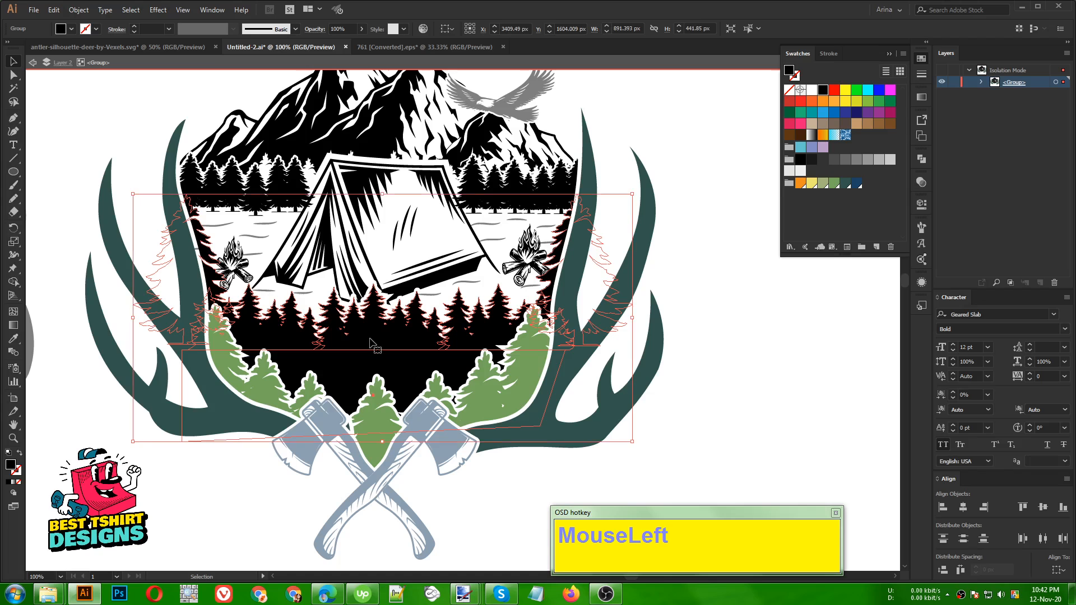
pyautogui.click(822, 186)
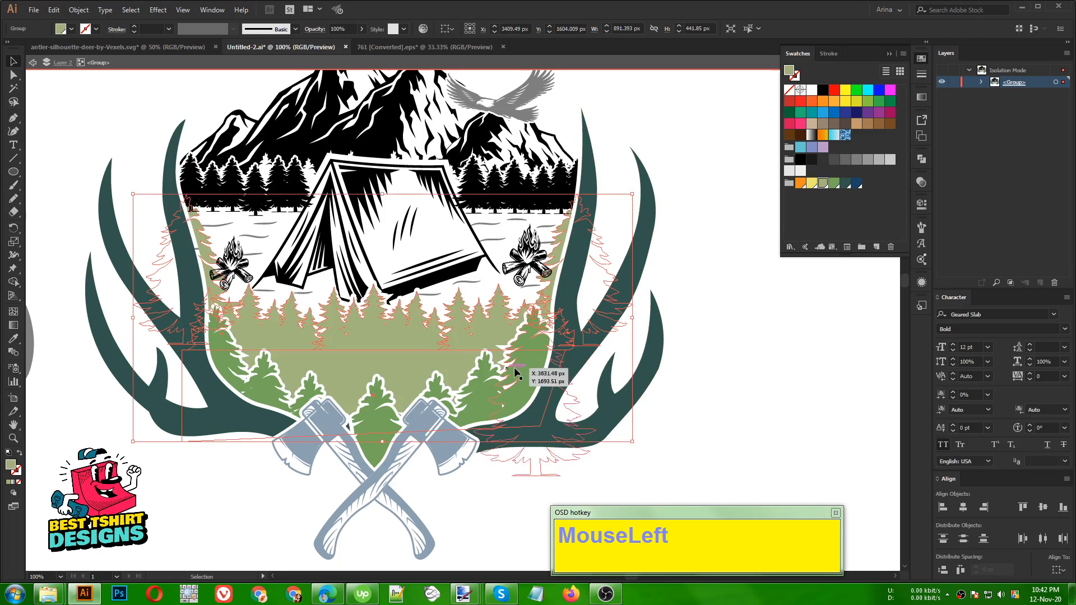
pyautogui.doubleClick(719, 374)
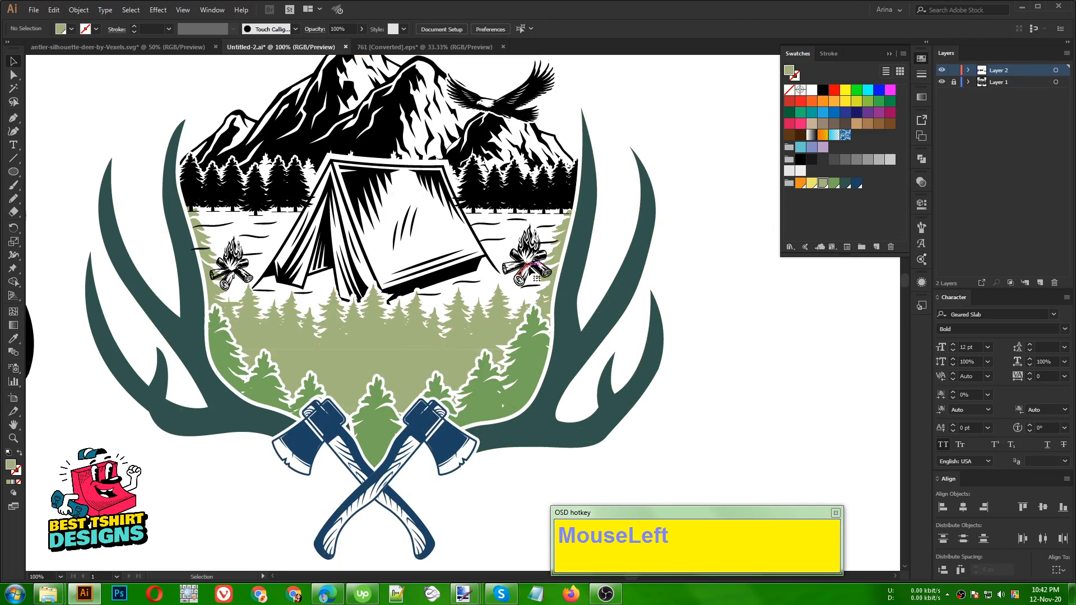
# Step: Scale the campfire beside the tent's right side down proportionally to about 70 × 89 px
pyautogui.doubleClick(536, 277)
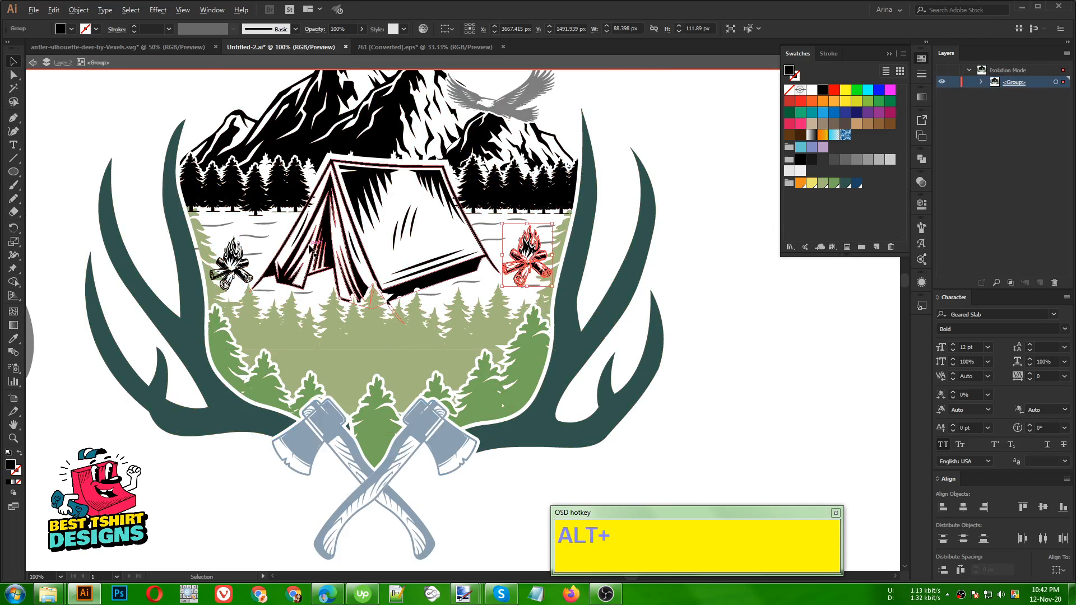
pyautogui.scroll(1, 311, 247)
pyautogui.moveTo(667, 258)
pyautogui.mouseDown()
pyautogui.moveTo(673, 249)
pyautogui.moveTo(662, 259)
pyautogui.mouseUp()
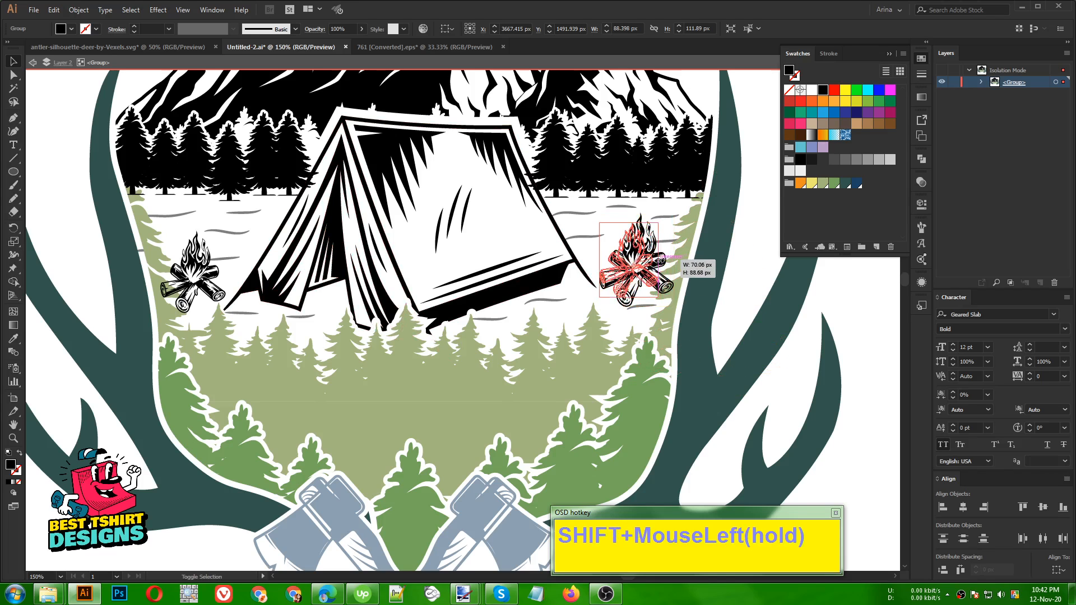
# Step: Scale the left campfire down to about 64 × 81 px closer to the tent, and nudge the right campfire slightly
pyautogui.click(191, 277)
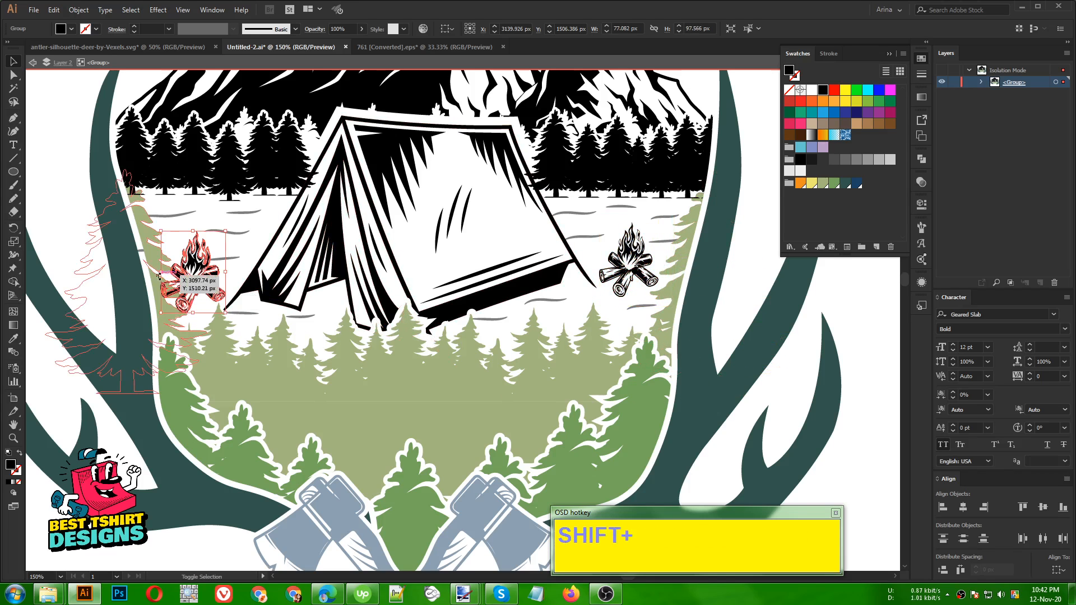
pyautogui.moveTo(159, 276); pyautogui.dragTo(217, 287)
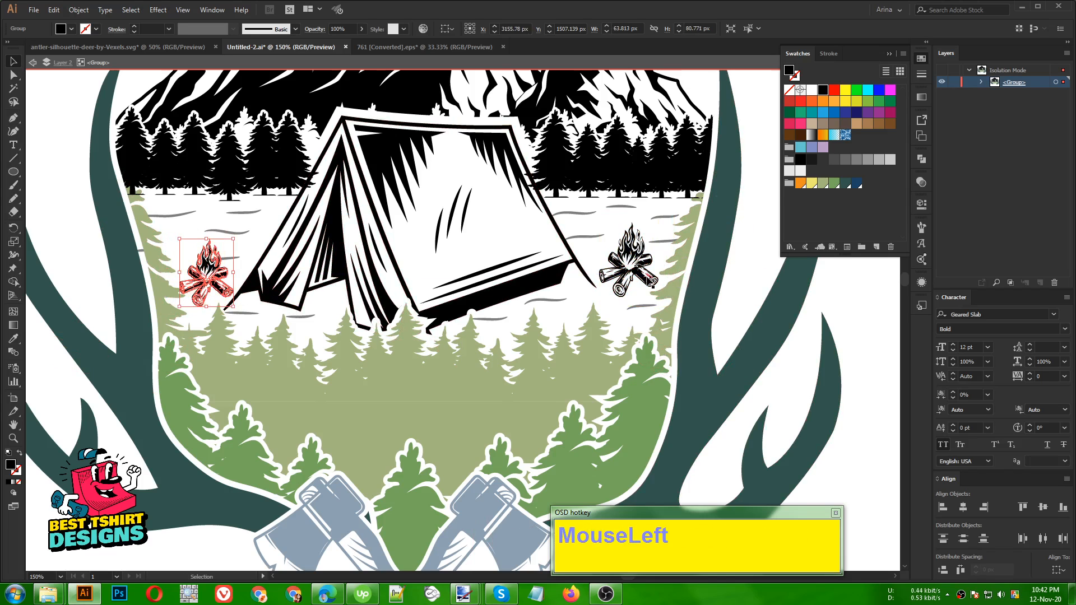
pyautogui.click(652, 283)
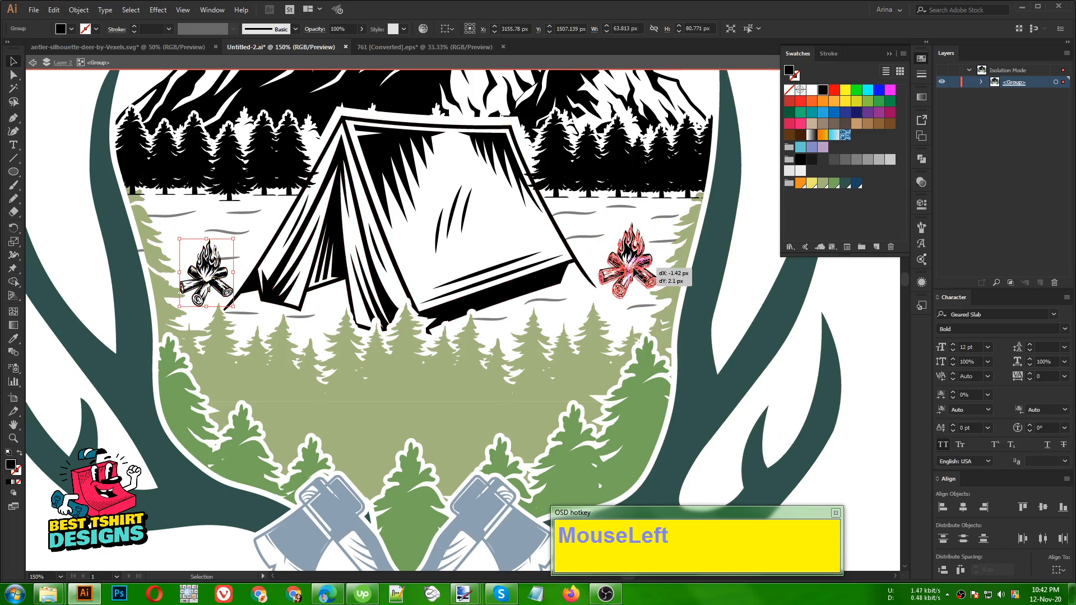
pyautogui.click(583, 307)
# Step: Draw a rectangle about 101 × 108 px covering the left campfire and fill it with the orange swatch
pyautogui.keyDown('alt'); pyautogui.scroll(-1, 343, 348); pyautogui.keyUp('alt')
pyautogui.scroll(-1, 343, 349)
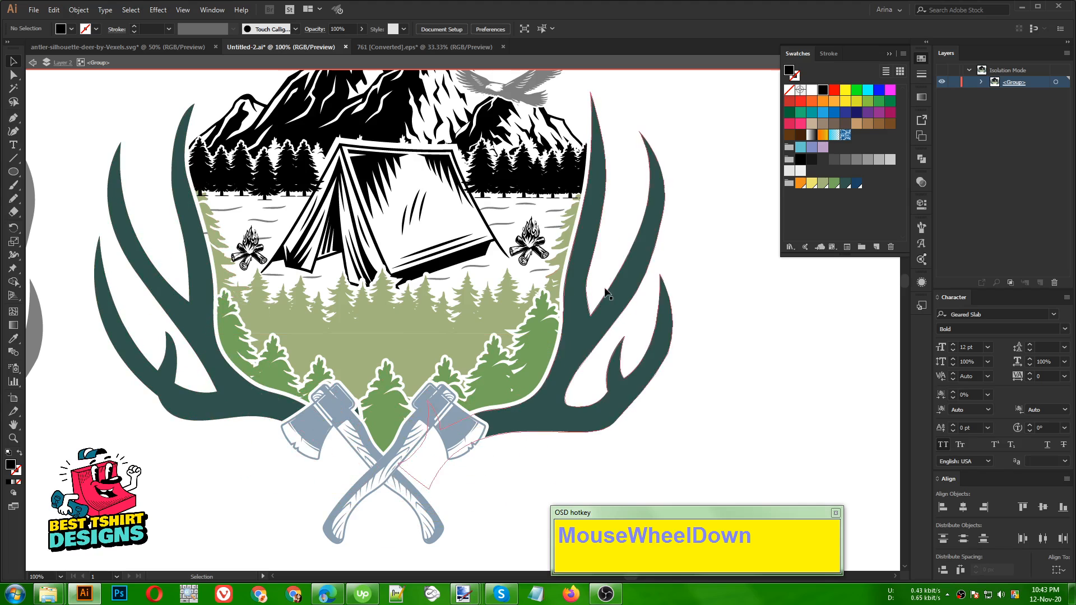
pyautogui.click(258, 234)
pyautogui.keyDown('alt'); pyautogui.scroll(4, 257, 231); pyautogui.keyUp('alt')
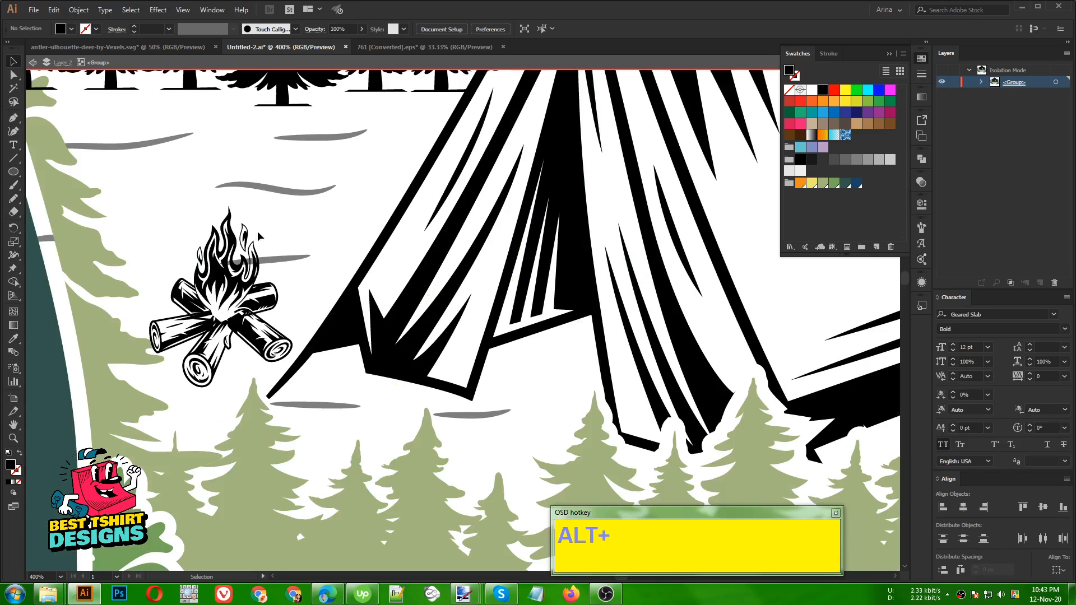
pyautogui.scroll(-2, 257, 241)
pyautogui.moveTo(258, 292); pyautogui.dragTo(256, 293)
pyautogui.scroll(2, 256, 293)
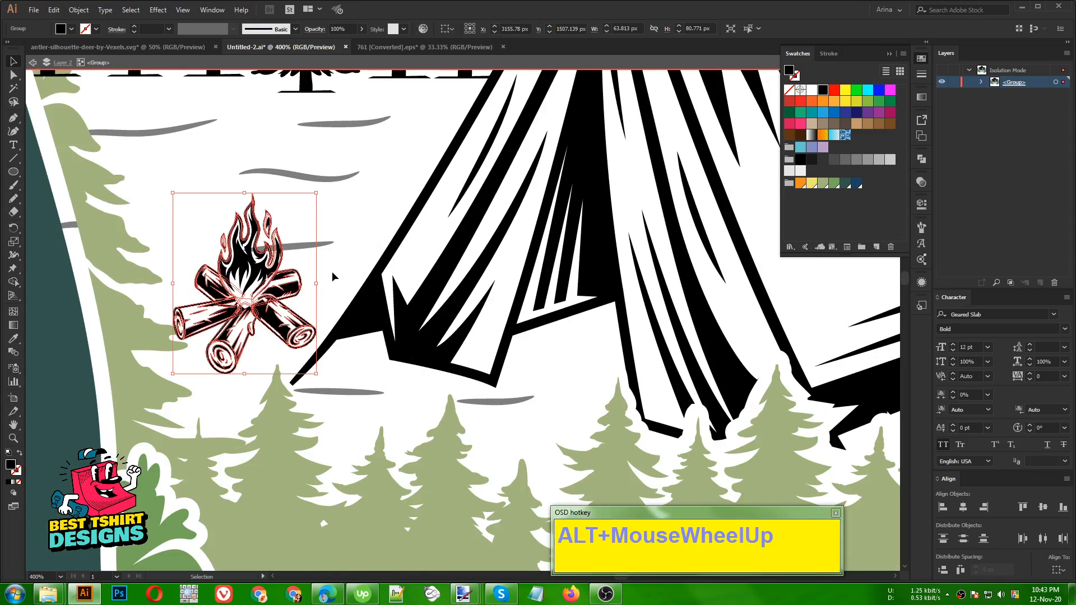
pyautogui.click(337, 271)
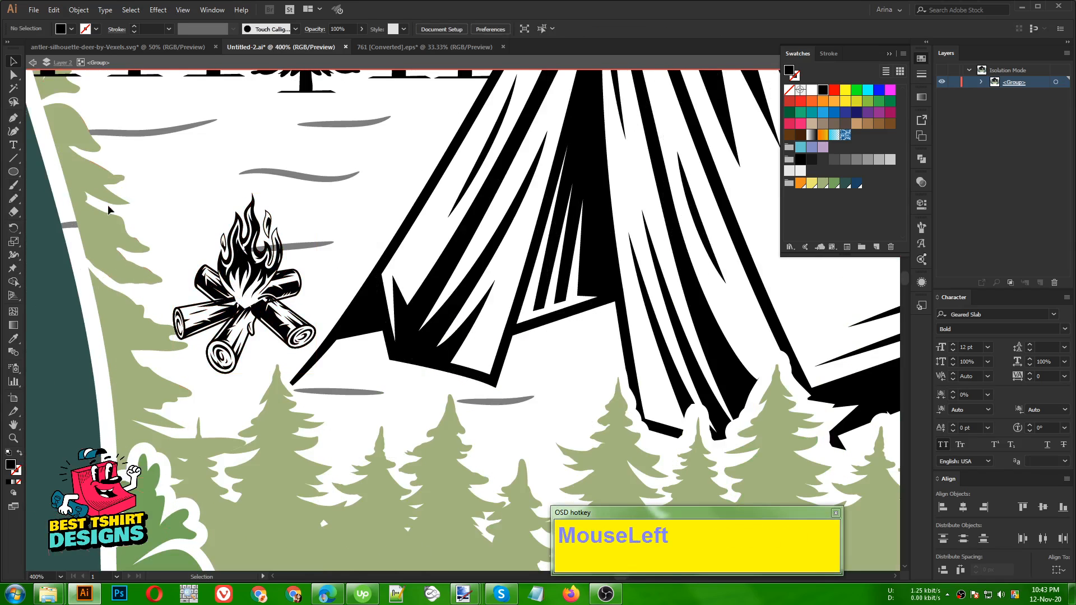
pyautogui.moveTo(12, 174); pyautogui.dragTo(56, 169)
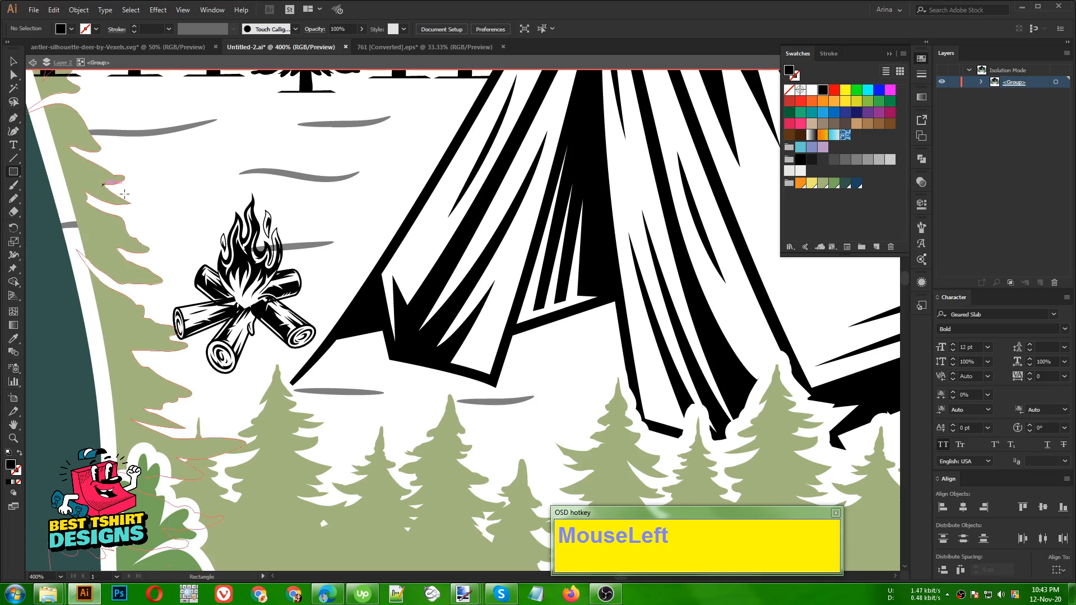
pyautogui.moveTo(149, 168)
pyautogui.mouseDown()
pyautogui.moveTo(174, 213)
pyautogui.moveTo(376, 412)
pyautogui.mouseUp()
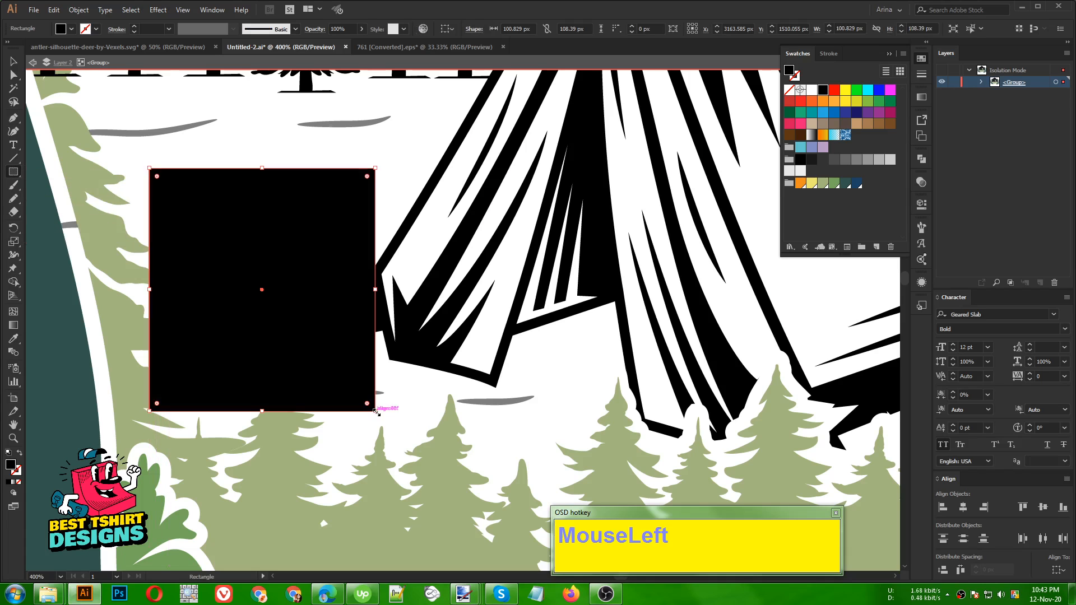
pyautogui.click(802, 183)
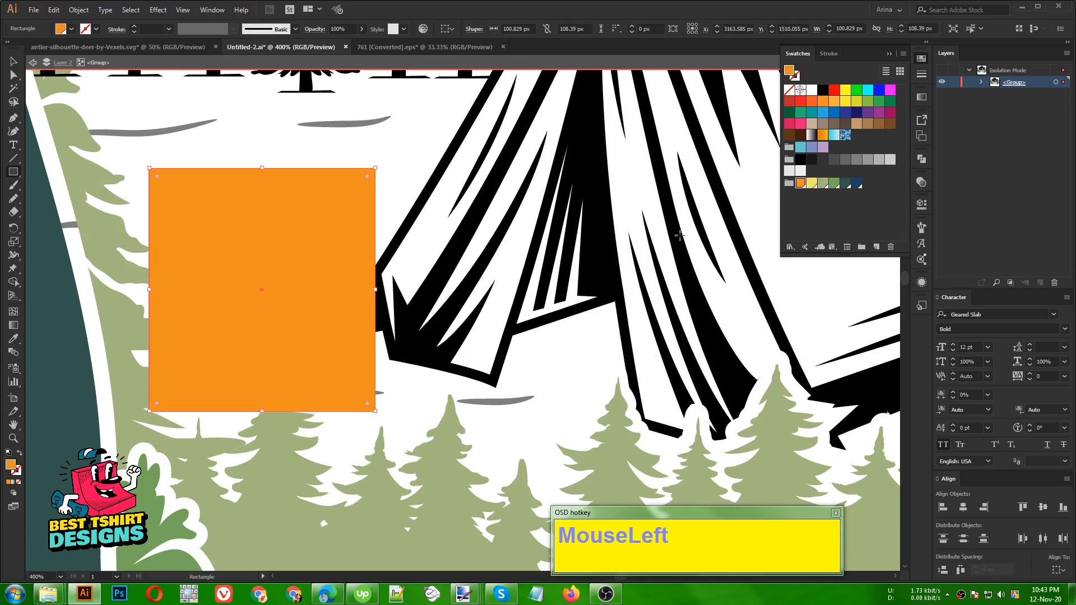
# Step: Cut the orange rectangle and paste it directly behind the left campfire
pyautogui.press('v')
pyautogui.press('ctrl')
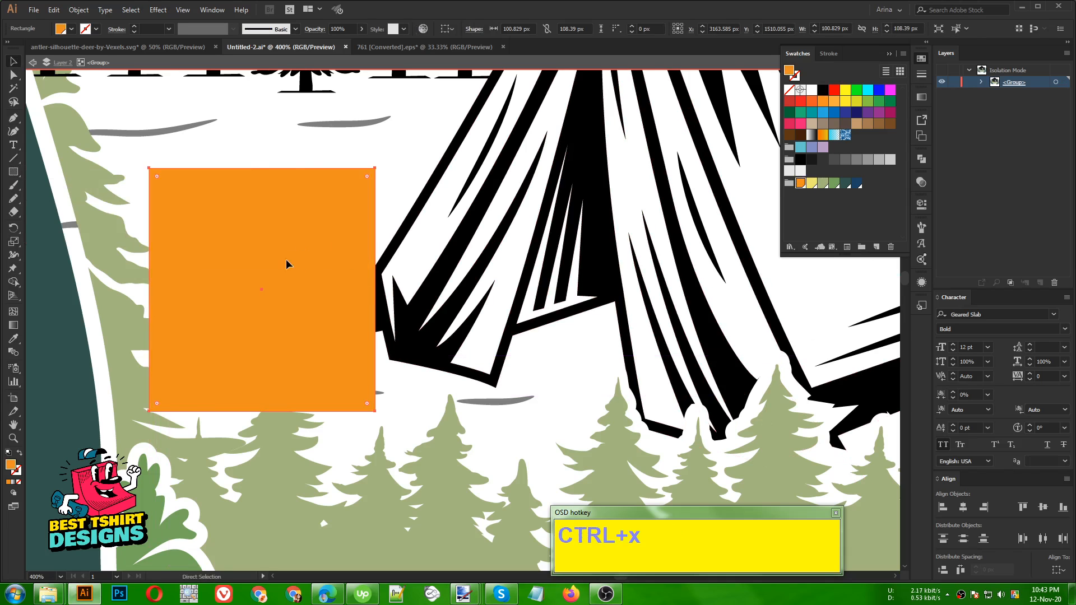
pyautogui.hotkey('ctrl', 'x')
pyautogui.click(267, 259)
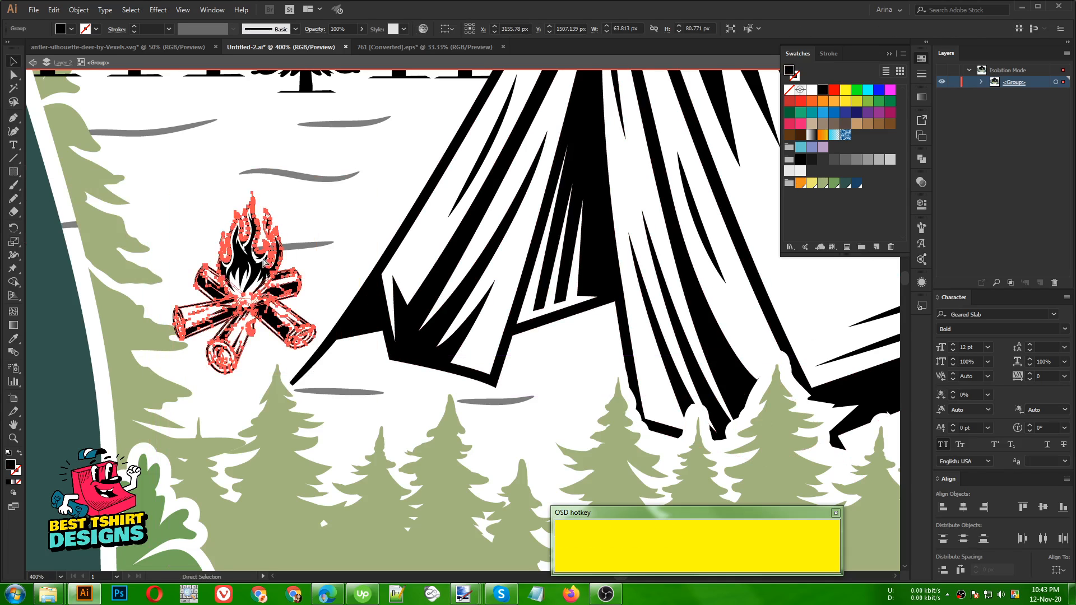
pyautogui.hotkey('ctrl', 'b')
# Step: Remove the orange area outside the left campfire's outline with the Shape Builder and leave isolation mode
pyautogui.keyDown('shift'); pyautogui.click(306, 295); pyautogui.keyUp('shift')
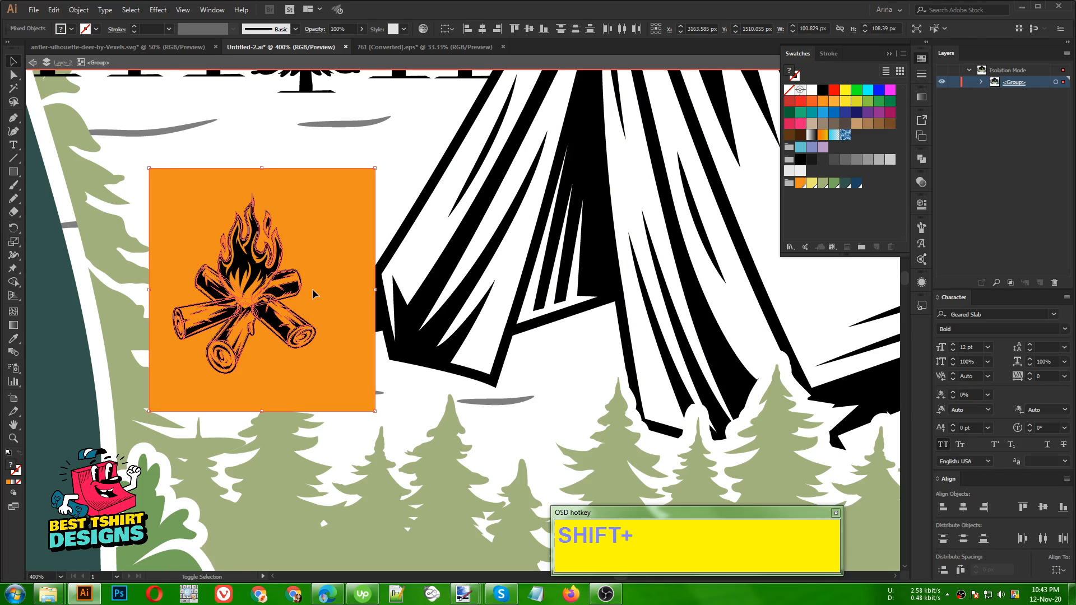
pyautogui.hotkey('shift', 'm')
pyautogui.keyDown('alt'); pyautogui.click(326, 278); pyautogui.keyUp('alt')
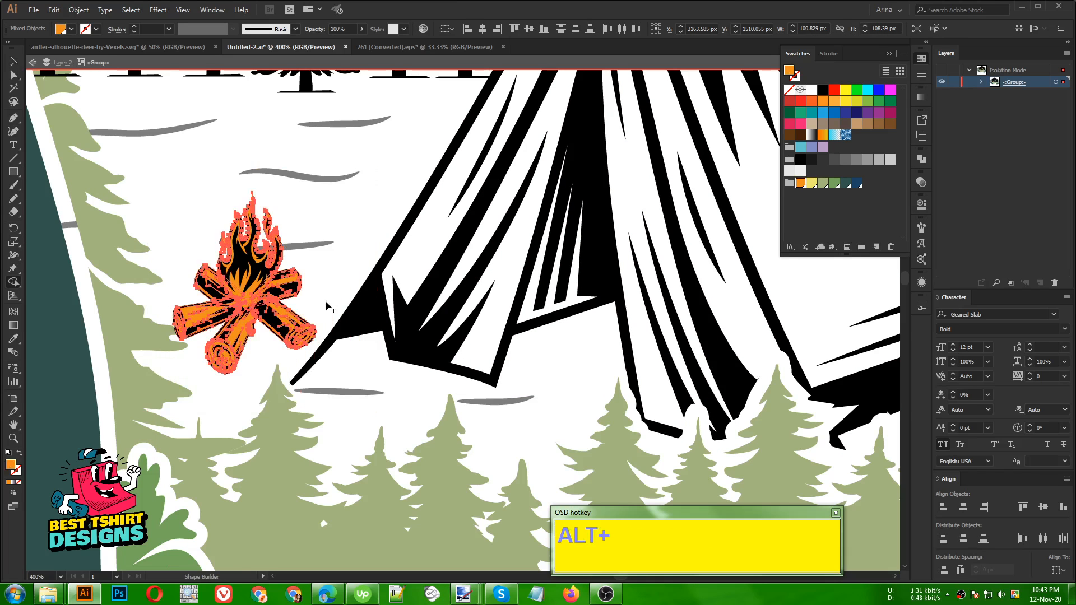
pyautogui.press('v')
pyautogui.click(324, 265)
pyautogui.keyDown('alt'); pyautogui.scroll(-2, 286, 238); pyautogui.keyUp('alt')
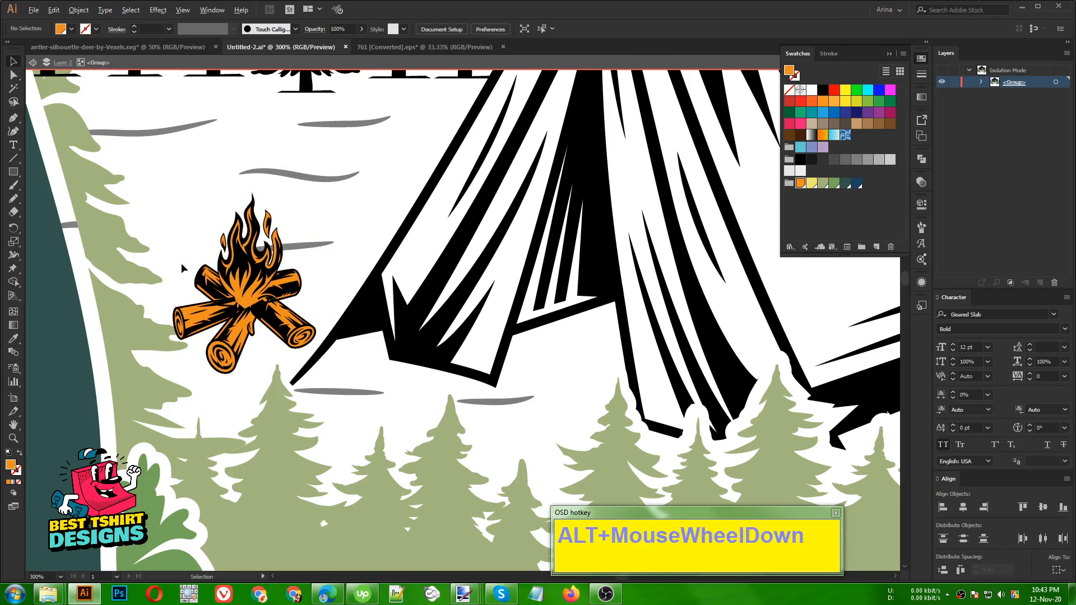
pyautogui.doubleClick(280, 235)
# Step: Isolate the right campfire's group, draw a rectangle about 103.5 × 110.75 px over the campfire and fill it with the orange swatch
pyautogui.keyDown('alt'); pyautogui.scroll(-1, 242, 308); pyautogui.keyUp('alt')
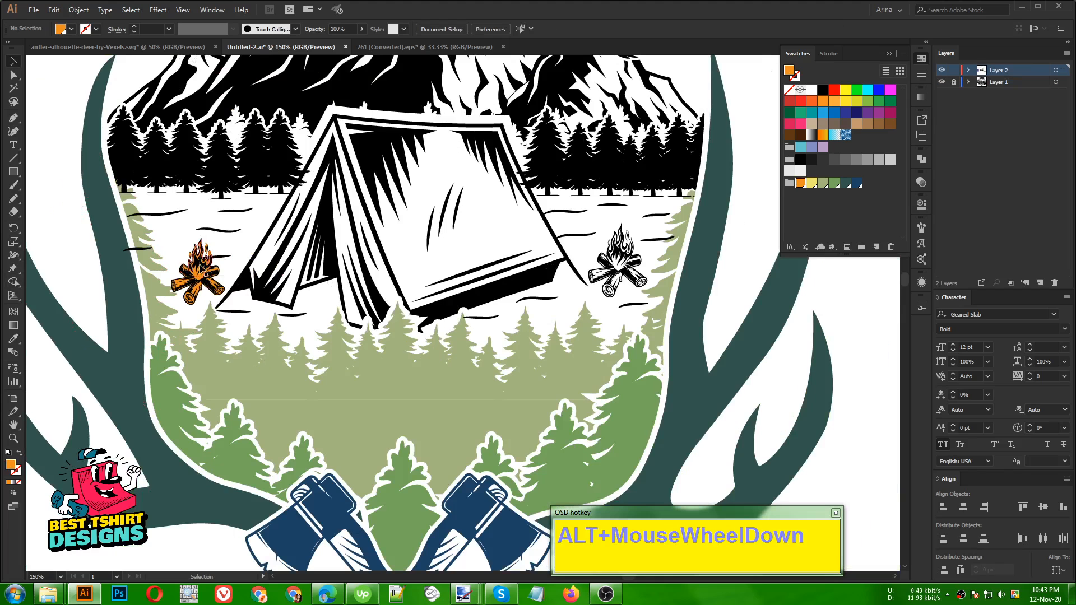
pyautogui.scroll(3, 667, 270)
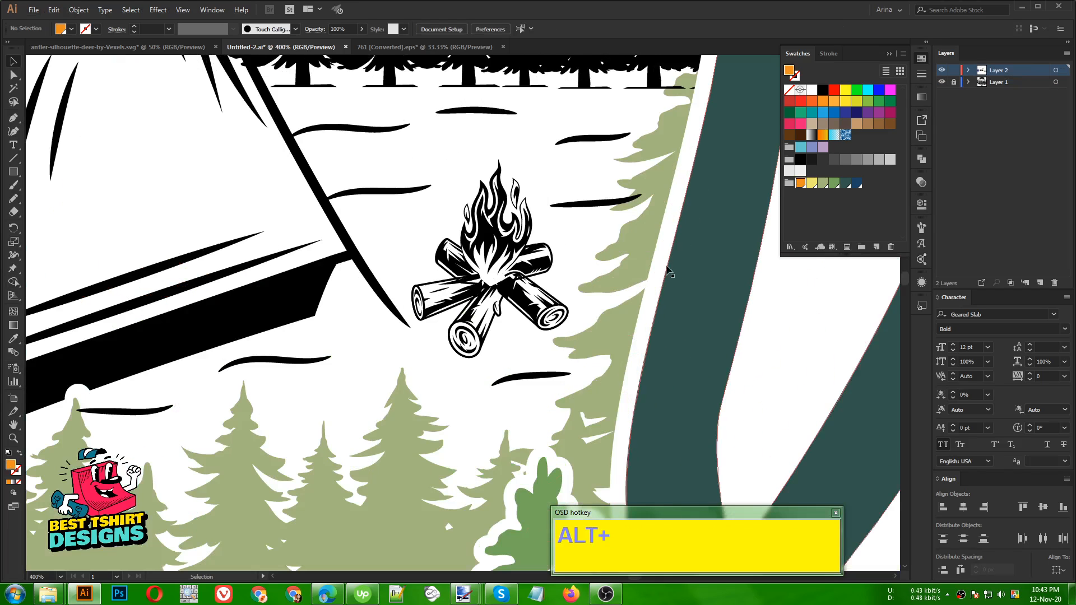
pyautogui.click(532, 267)
pyautogui.doubleClick(532, 268)
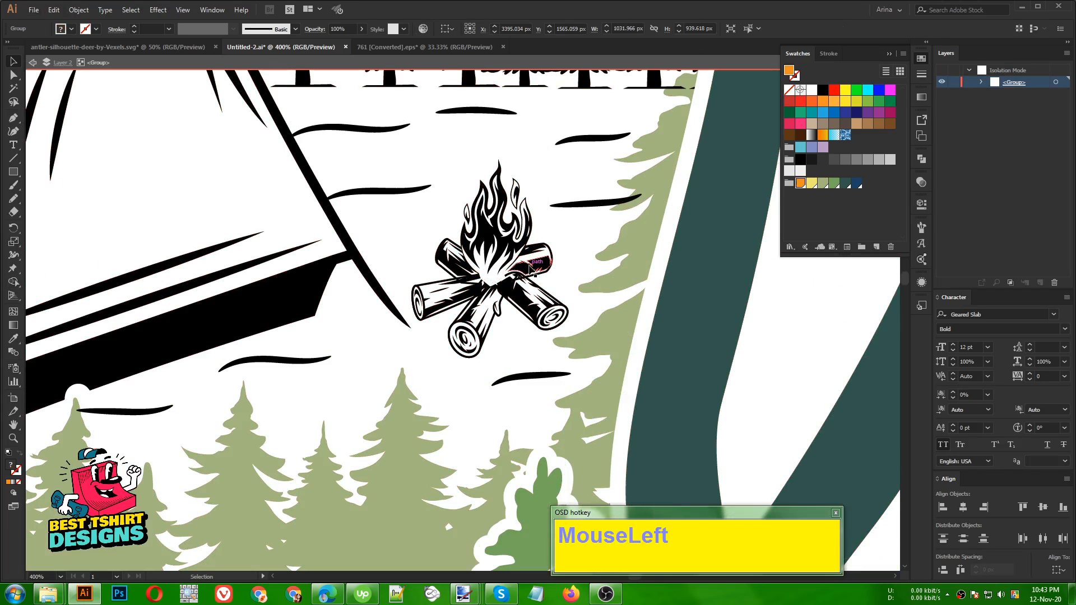
pyautogui.click(530, 269)
pyautogui.click(14, 172)
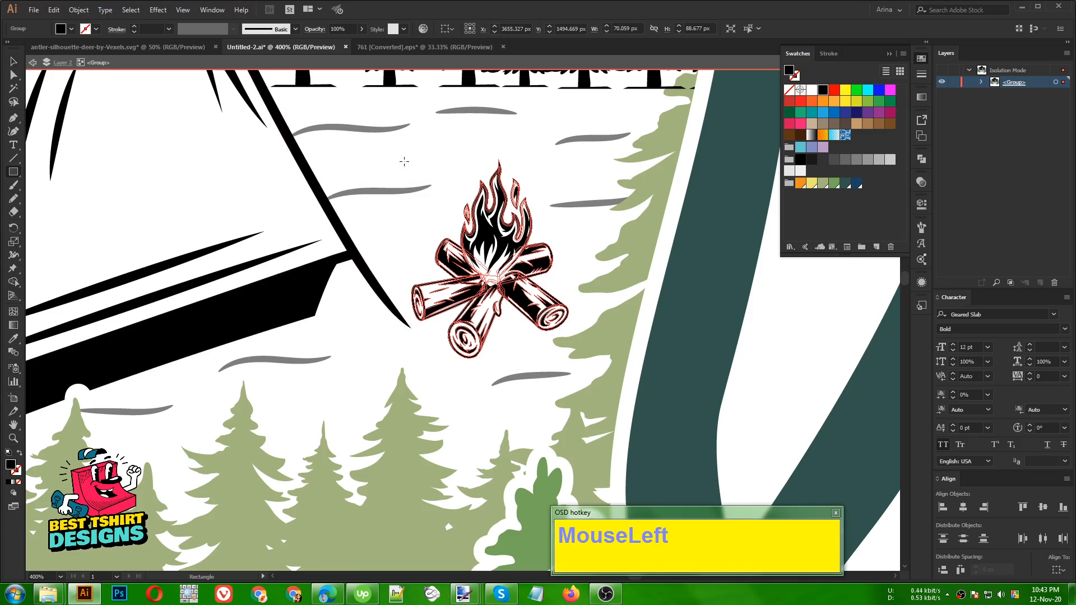
pyautogui.moveTo(383, 150); pyautogui.dragTo(616, 397)
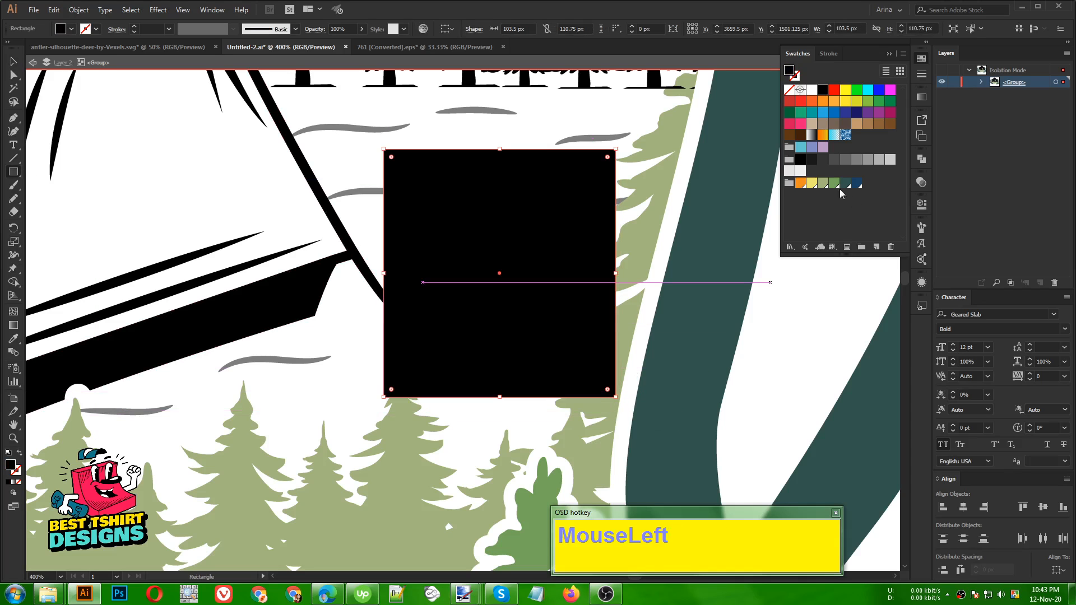
pyautogui.click(806, 186)
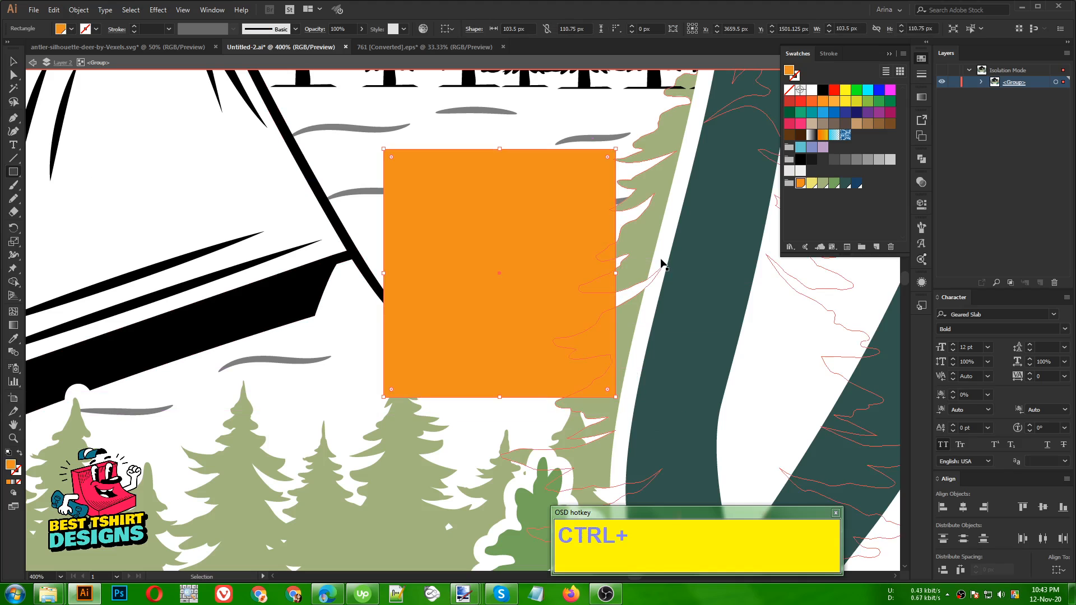
# Step: Cut the orange rectangle and paste it directly behind the right campfire's line art
pyautogui.hotkey('ctrl', 'x')
pyautogui.press('v')
pyautogui.click(535, 272)
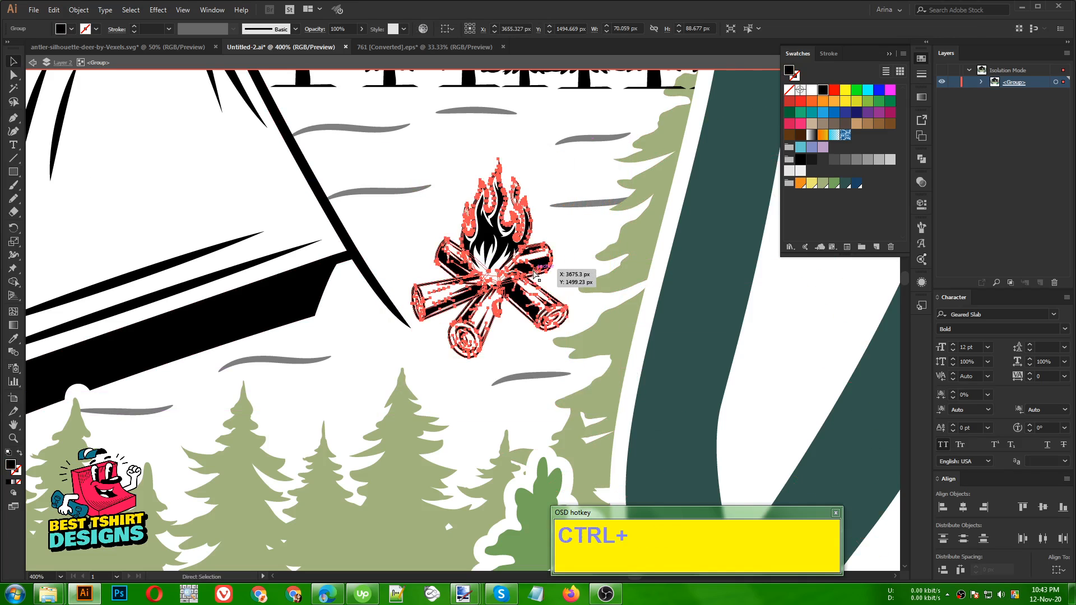
pyautogui.hotkey('ctrl', 'b')
# Step: Remove the orange area outside the right campfire's outline with the Shape Builder and leave isolation mode
pyautogui.keyDown('shift'); pyautogui.click(530, 262); pyautogui.keyUp('shift')
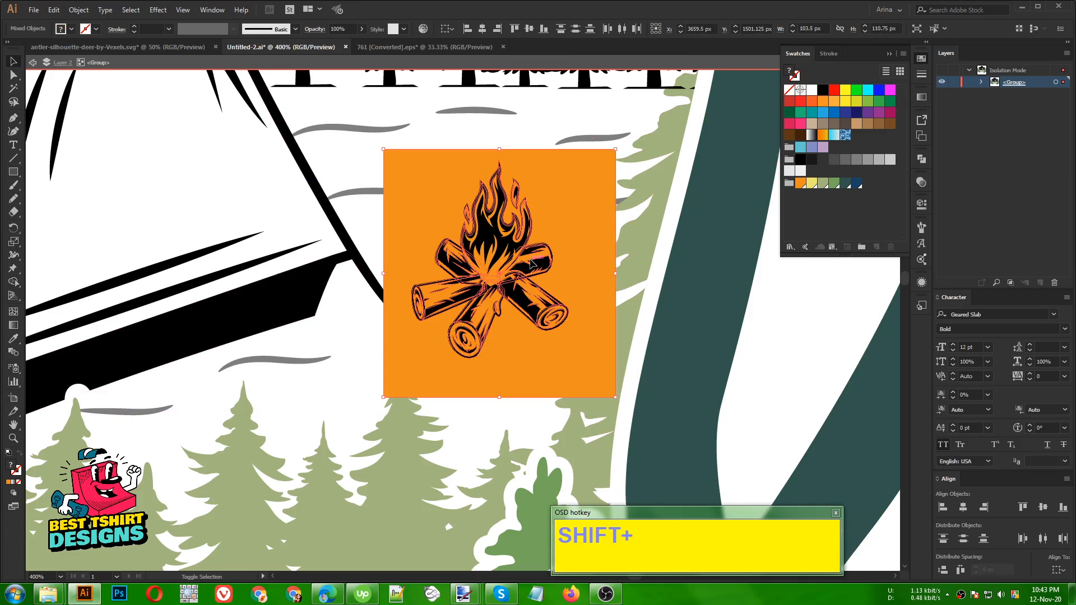
pyautogui.hotkey('shift', 'm')
pyautogui.keyDown('alt'); pyautogui.click(586, 241); pyautogui.keyUp('alt')
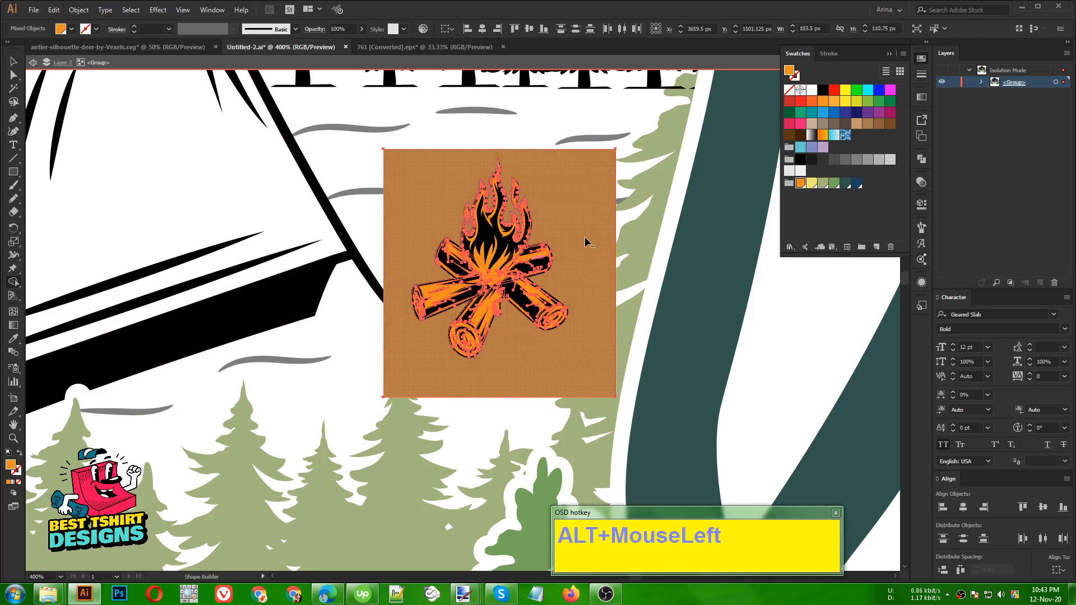
pyautogui.press('v')
pyautogui.doubleClick(519, 342)
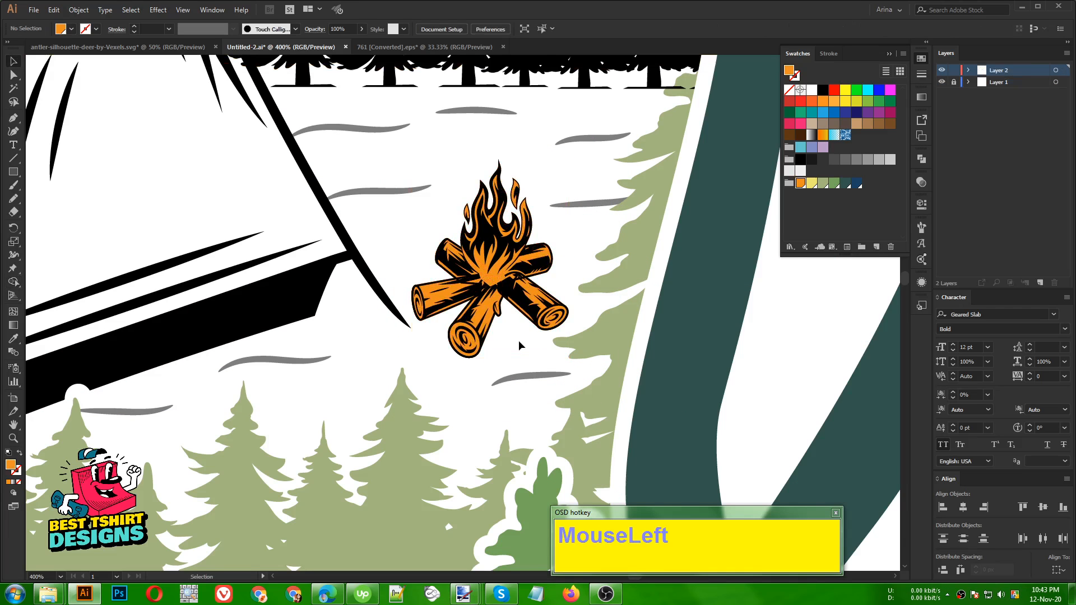
# Step: Isolate the tent group, draw a rectangle about 592 × 391 px covering the tent and fill it with the pale yellow swatch
pyautogui.scroll(-2, 624, 341)
pyautogui.scroll(-1, 624, 341)
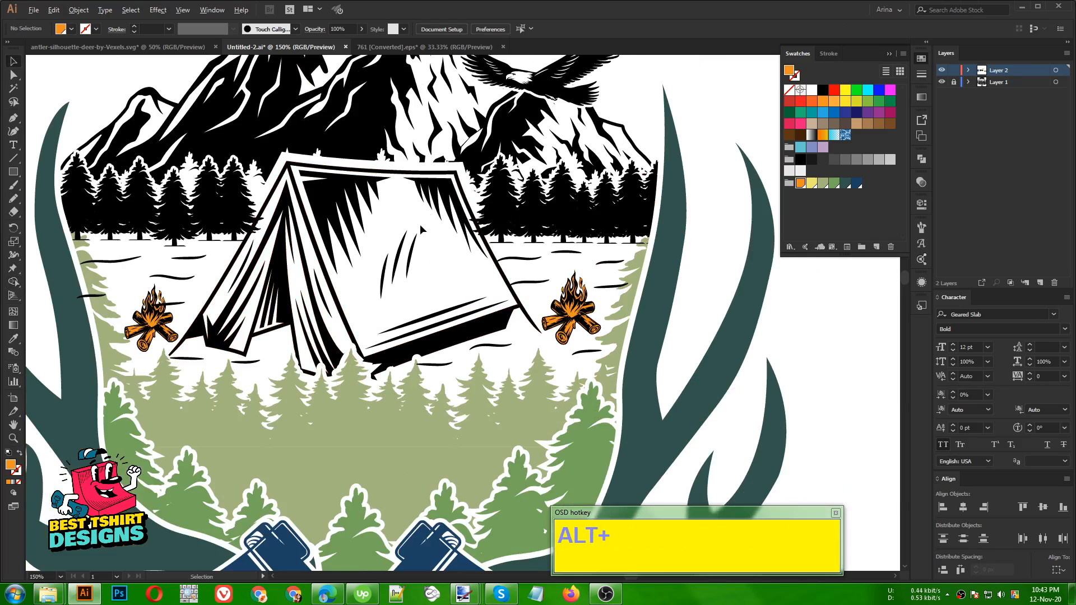
pyautogui.scroll(1, 386, 221)
pyautogui.scroll(-1, 472, 246)
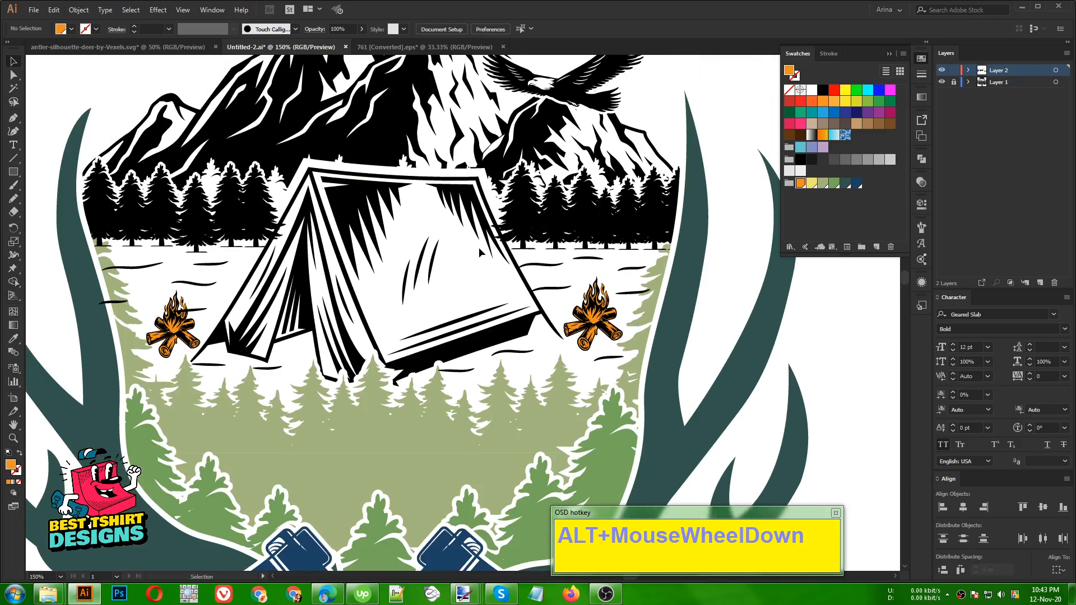
pyautogui.doubleClick(331, 283)
pyautogui.click(331, 286)
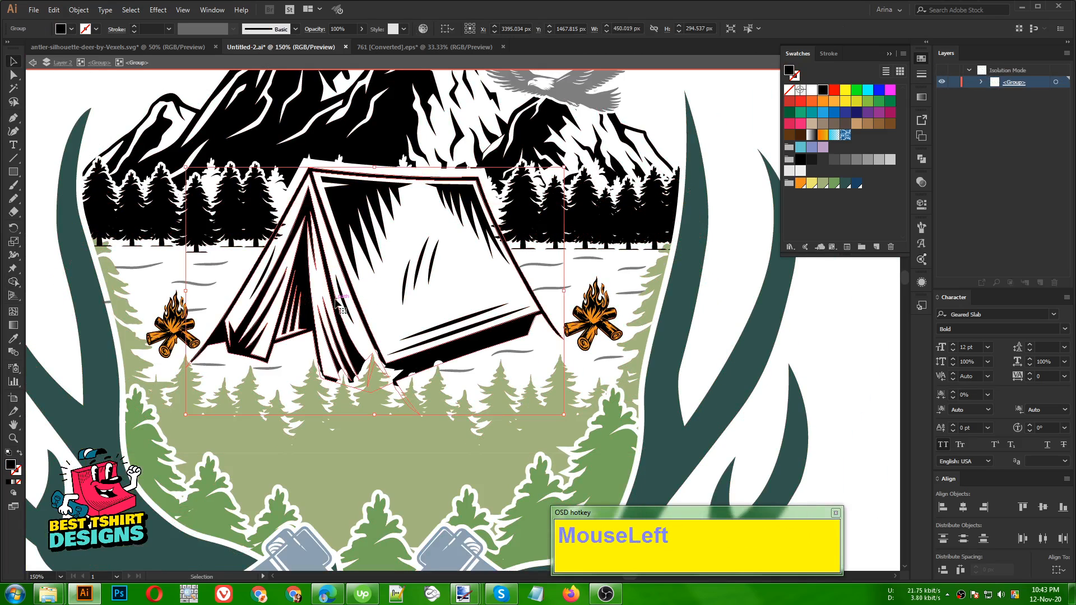
pyautogui.doubleClick(389, 359)
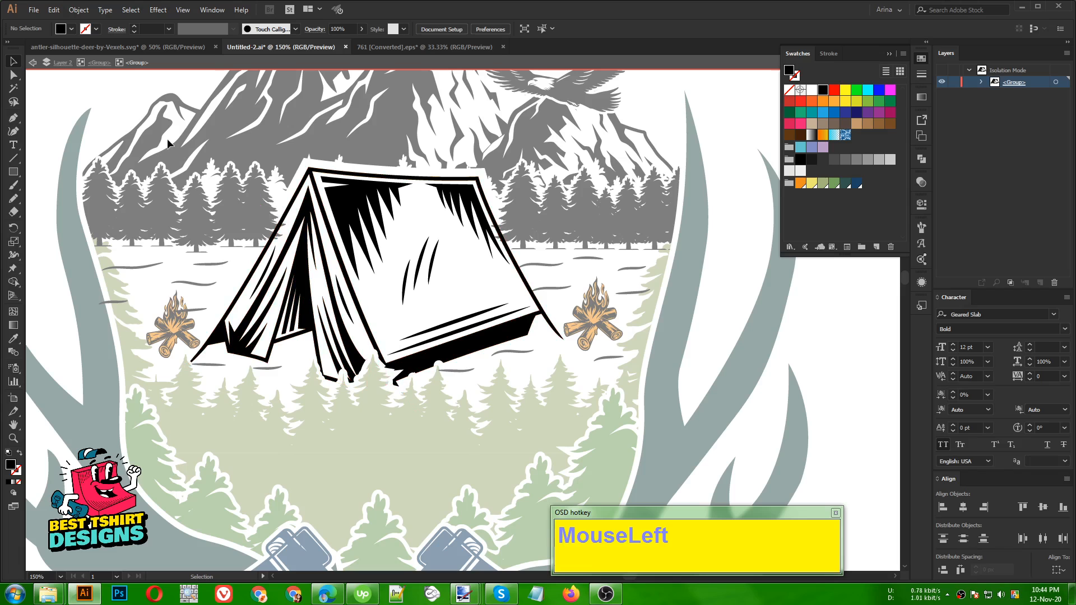
pyautogui.click(340, 326)
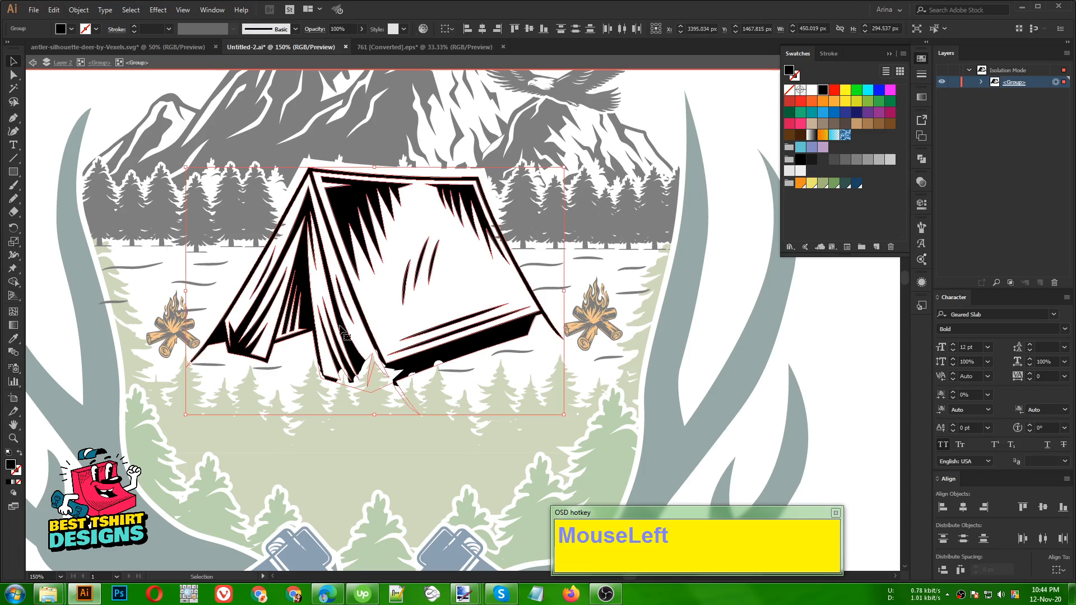
pyautogui.click(230, 253)
pyautogui.press('m')
pyautogui.moveTo(164, 129); pyautogui.dragTo(662, 456)
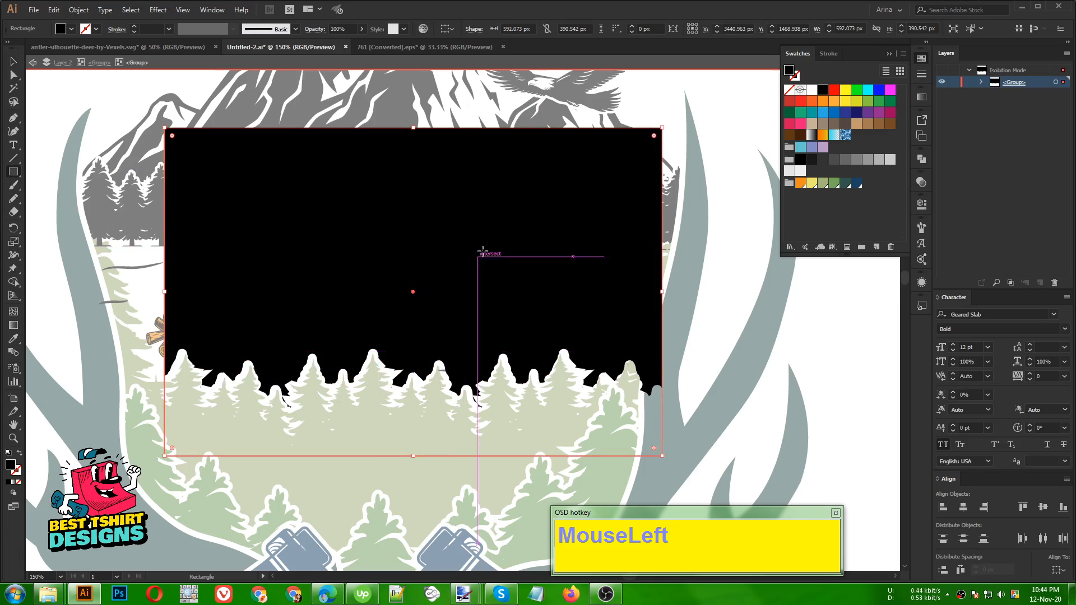
pyautogui.click(812, 185)
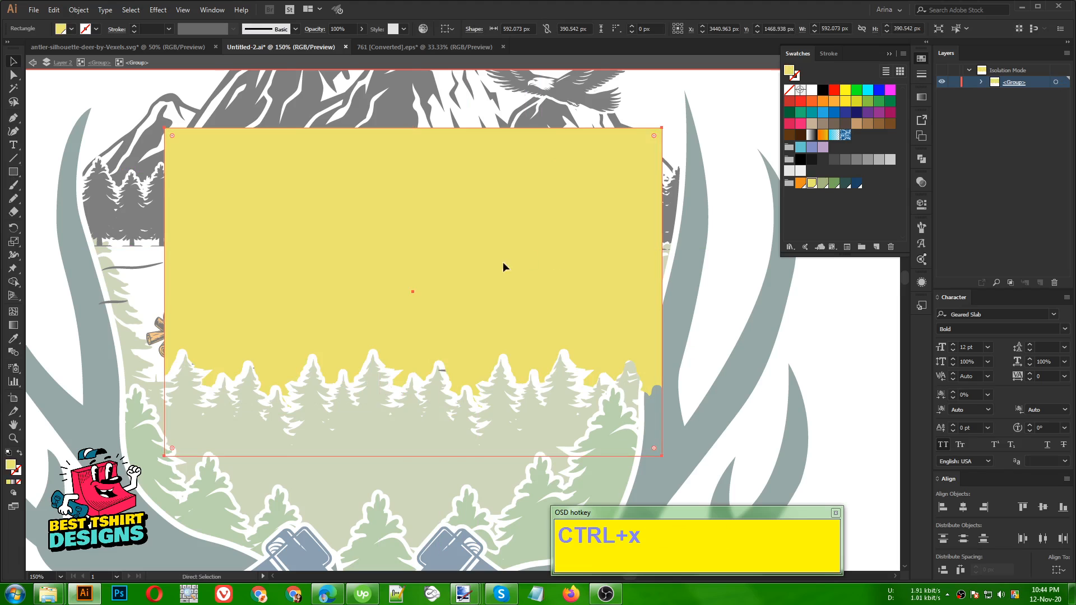
# Step: Cut the yellow rectangle and paste it directly behind the whole tent line art
pyautogui.hotkey('ctrl', 'x')
pyautogui.click(430, 275)
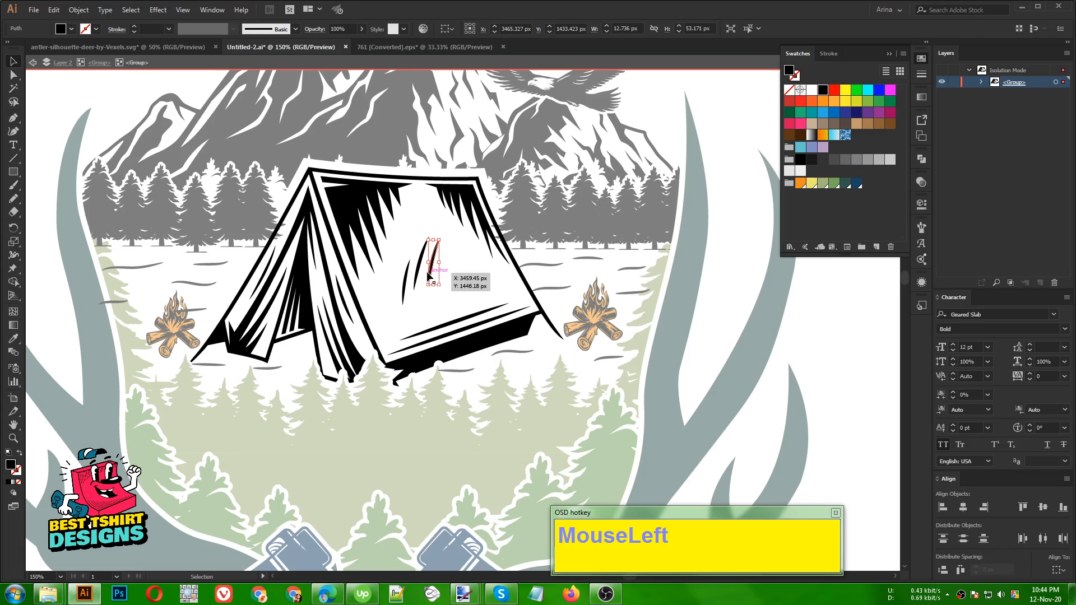
pyautogui.moveTo(140, 324)
pyautogui.mouseDown()
pyautogui.moveTo(581, 473)
pyautogui.moveTo(645, 474)
pyautogui.mouseUp()
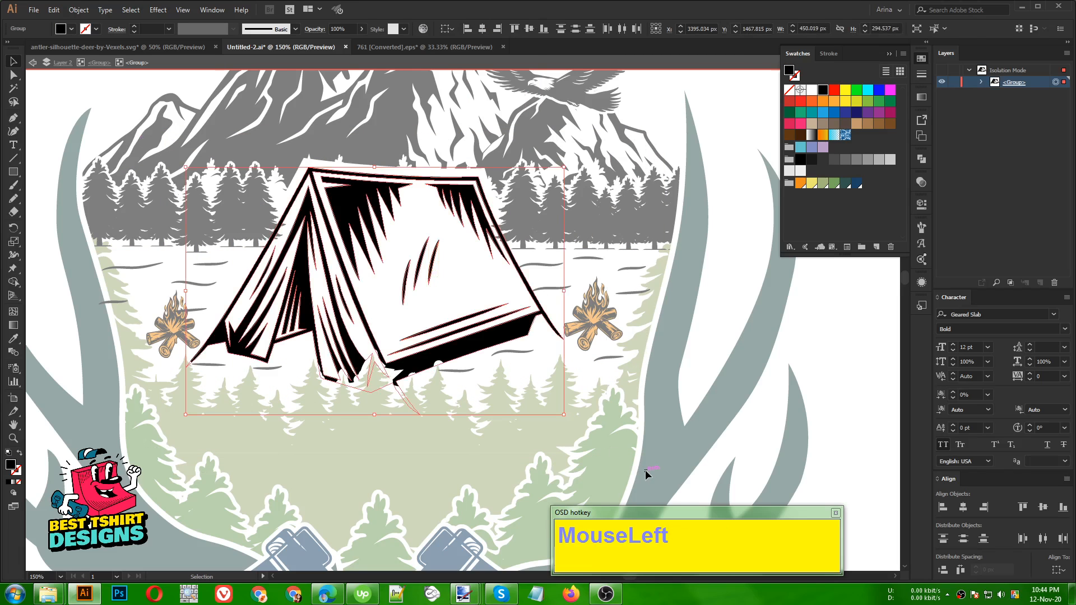
pyautogui.hotkey('ctrl', 'b')
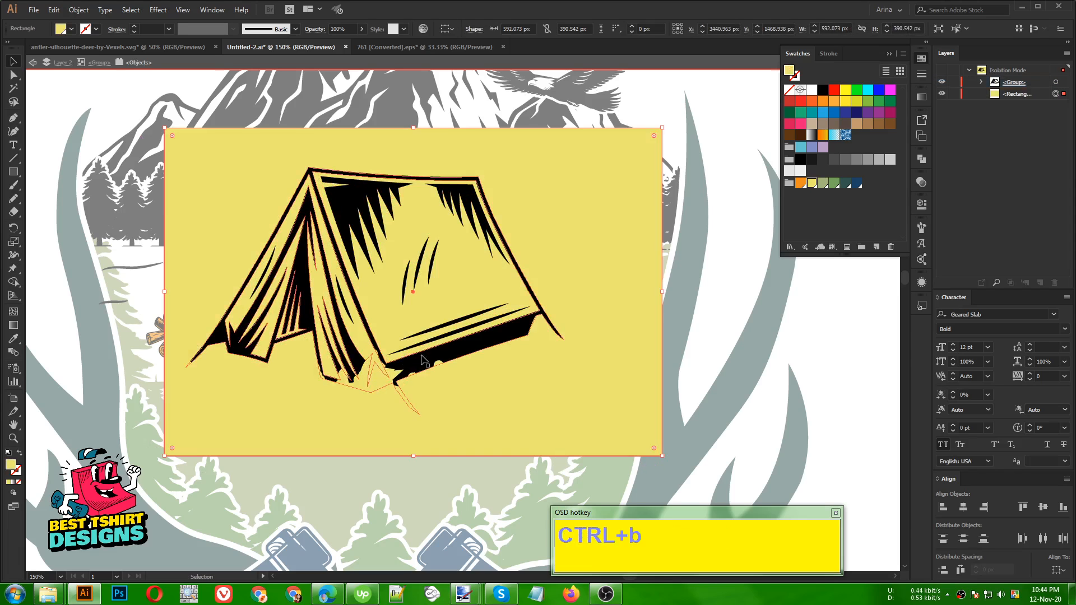
# Step: Remove the yellow area outside the tent's outline with the Shape Builder and leave isolation mode
pyautogui.keyDown('shift'); pyautogui.click(469, 346); pyautogui.keyUp('shift')
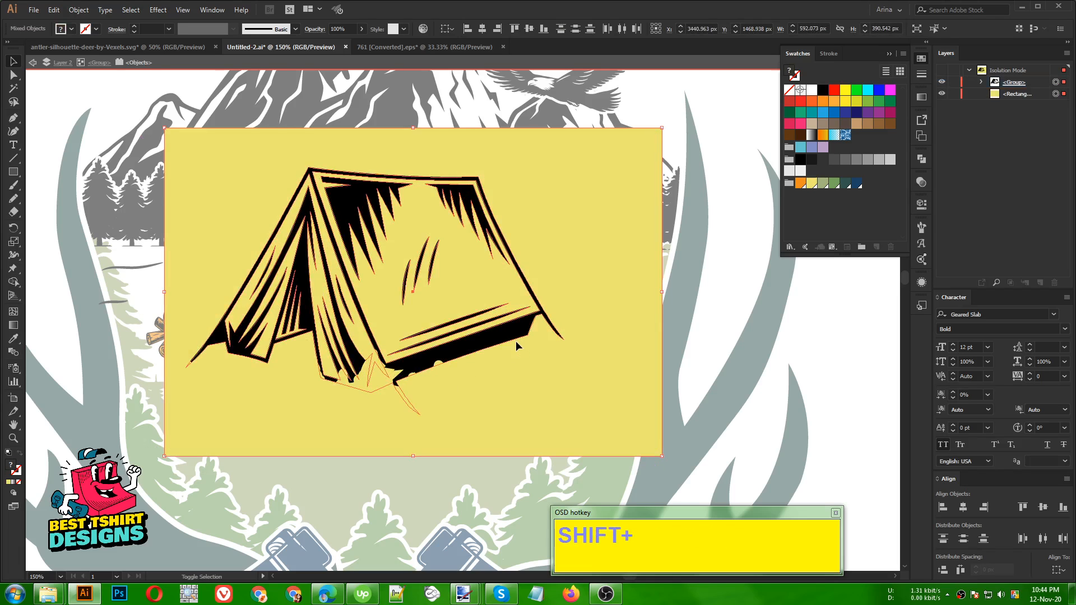
pyautogui.hotkey('shift', 'm')
pyautogui.keyDown('alt'); pyautogui.click(541, 376); pyautogui.keyUp('alt')
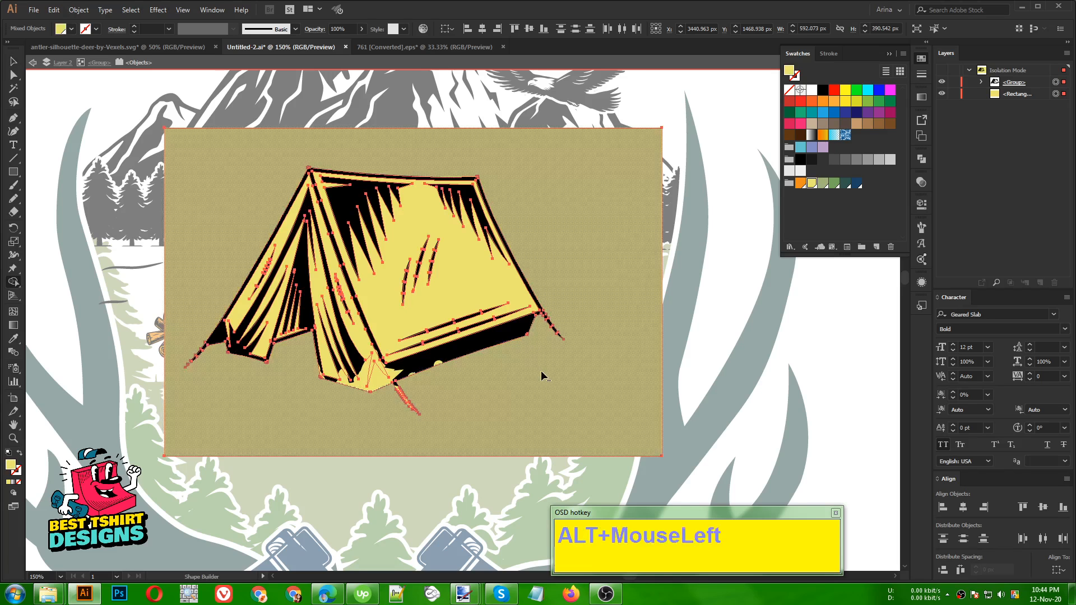
pyautogui.press('v')
pyautogui.doubleClick(530, 359)
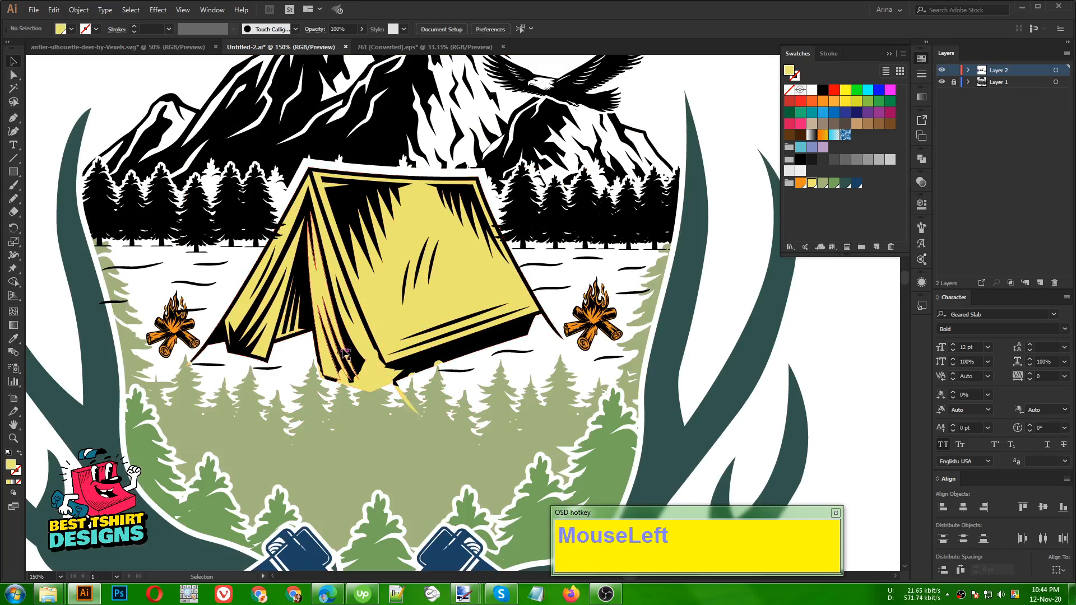
# Step: Open the opacity mask of the tent's black line art and copy its two overlapping tree silhouettes
pyautogui.keyDown('alt'); pyautogui.scroll(1, 359, 354); pyautogui.keyUp('alt')
pyautogui.doubleClick(429, 368)
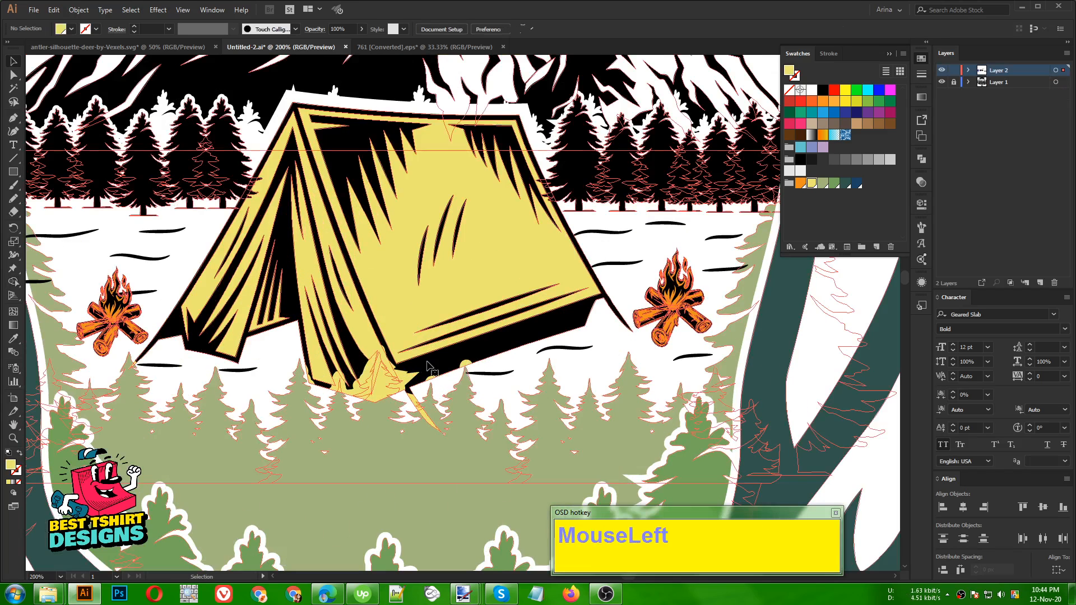
pyautogui.click(429, 367)
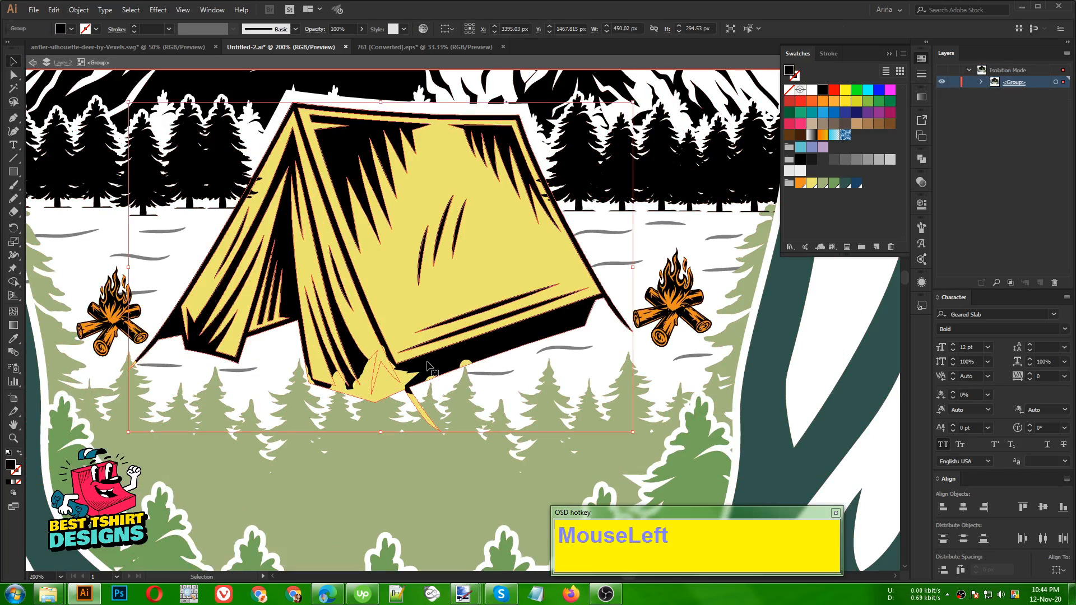
pyautogui.click(922, 182)
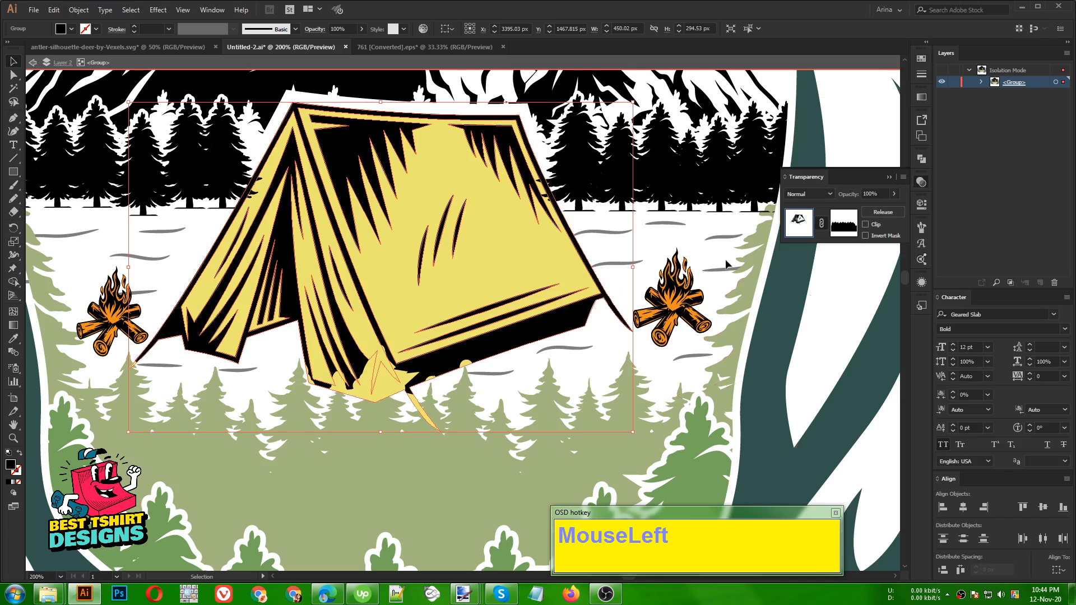
pyautogui.click(844, 225)
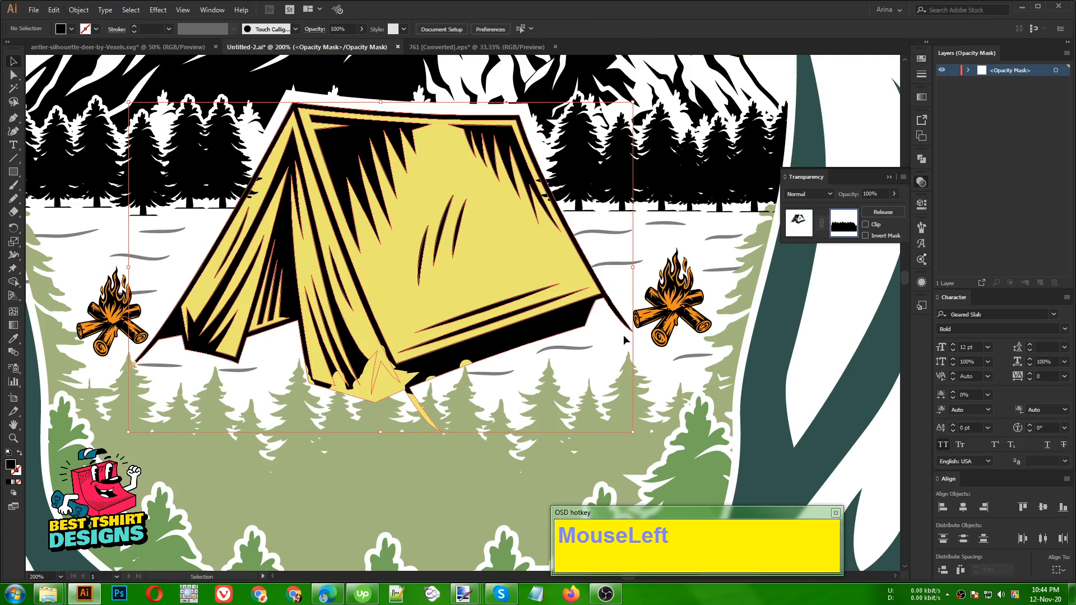
pyautogui.click(381, 387)
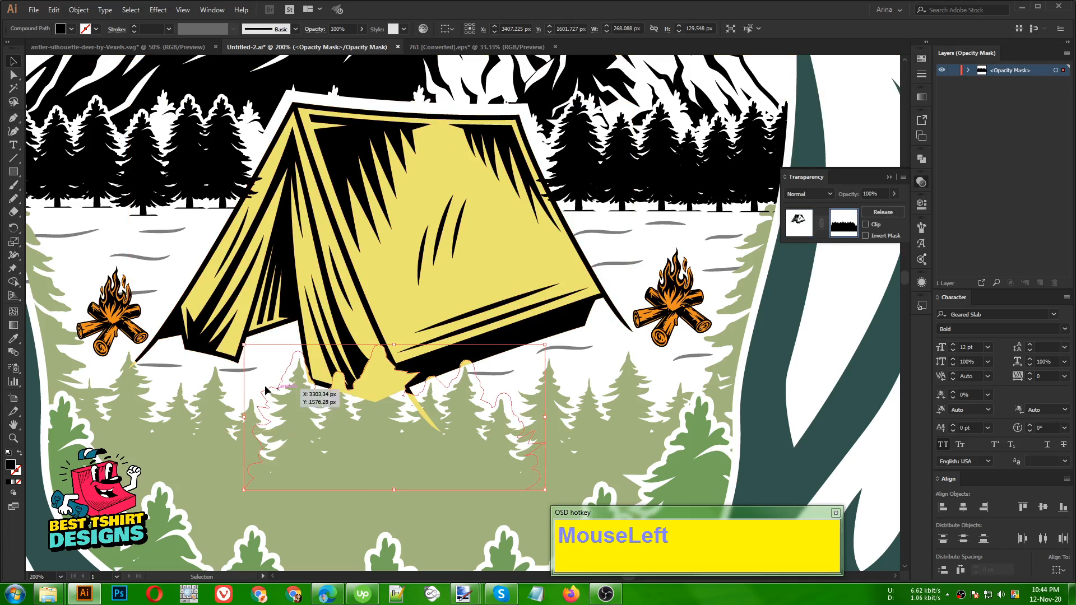
pyautogui.moveTo(266, 391); pyautogui.dragTo(134, 377)
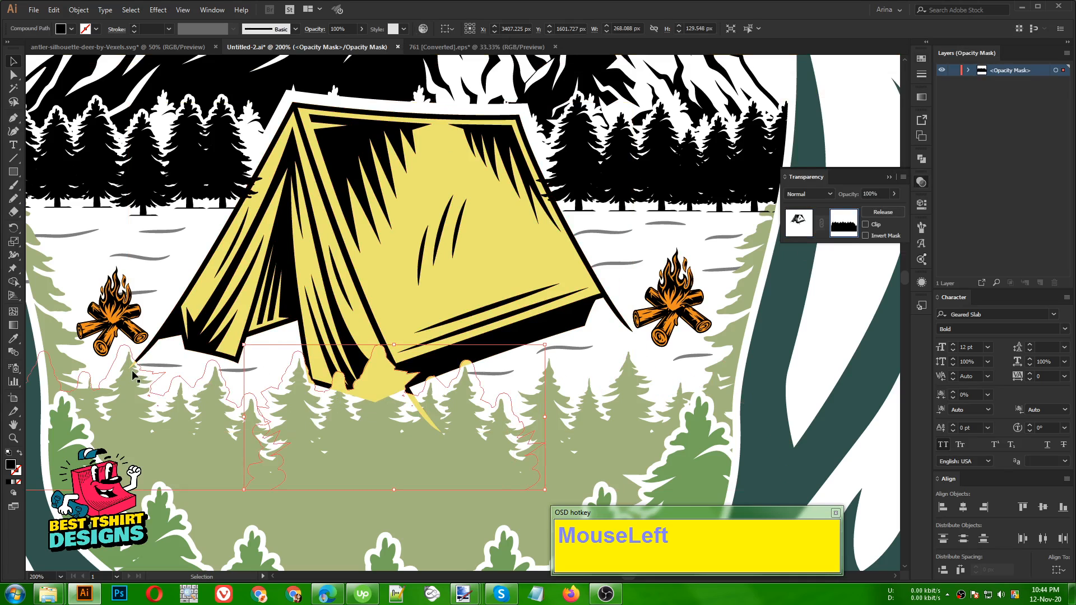
pyautogui.keyDown('shift'); pyautogui.click(132, 371); pyautogui.keyUp('shift')
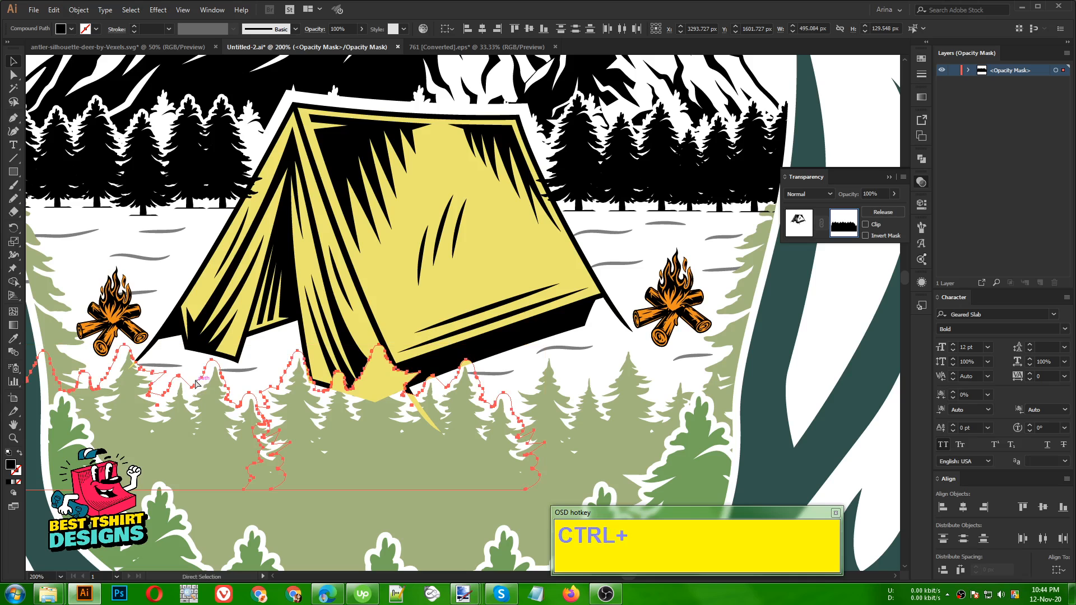
pyautogui.hotkey('ctrl', 'c')
# Step: Add an opacity mask to the tent's yellow fill, paste the copied tree silhouettes in place, and leave mask editing
pyautogui.click(800, 223)
pyautogui.doubleClick(513, 278)
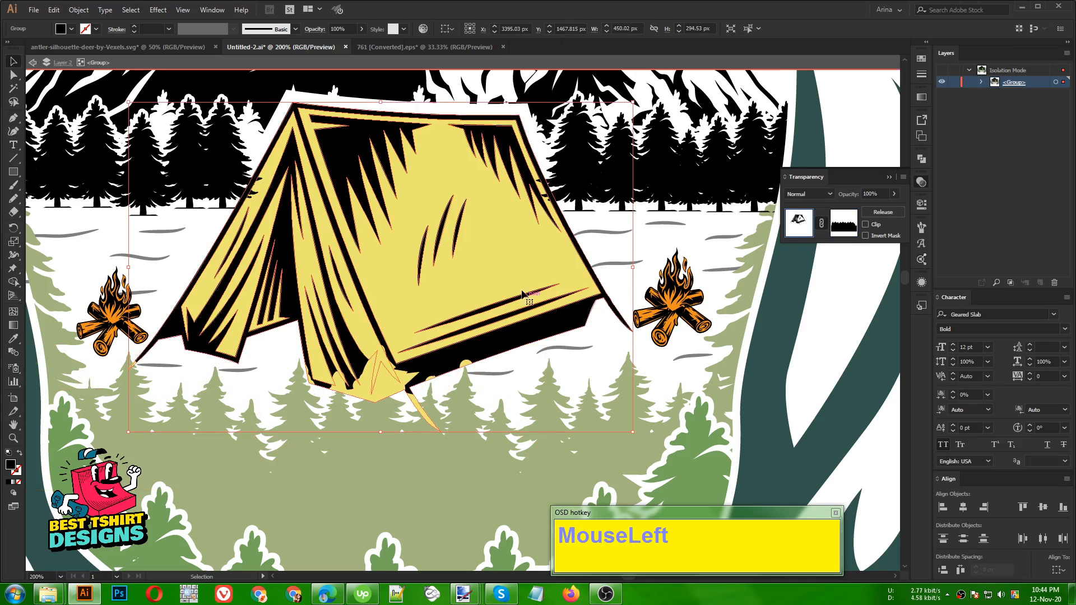
pyautogui.click(513, 277)
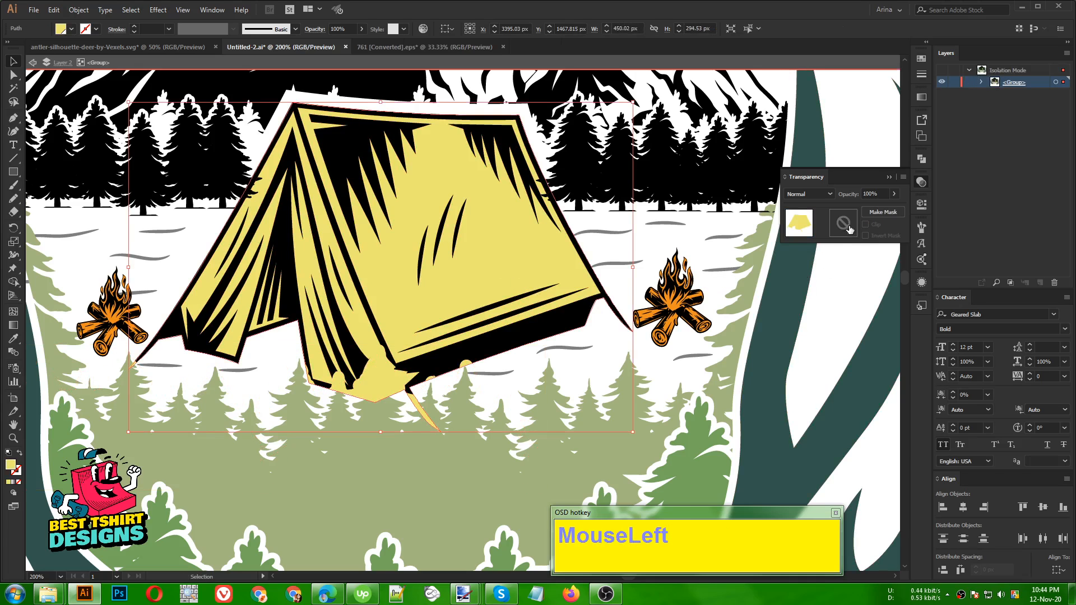
pyautogui.click(844, 224)
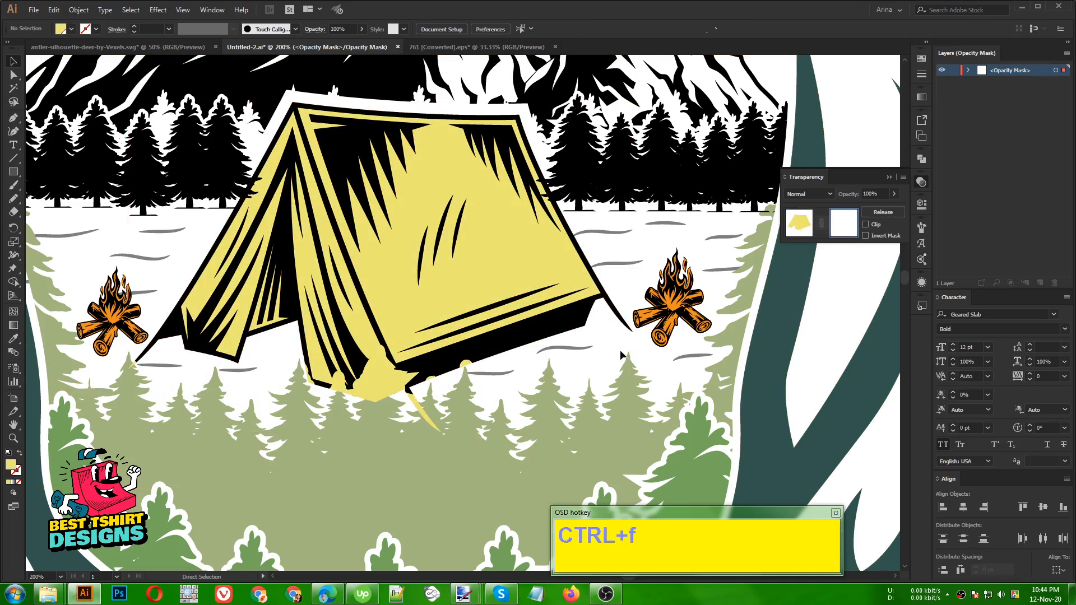
pyautogui.hotkey('ctrl', 'f')
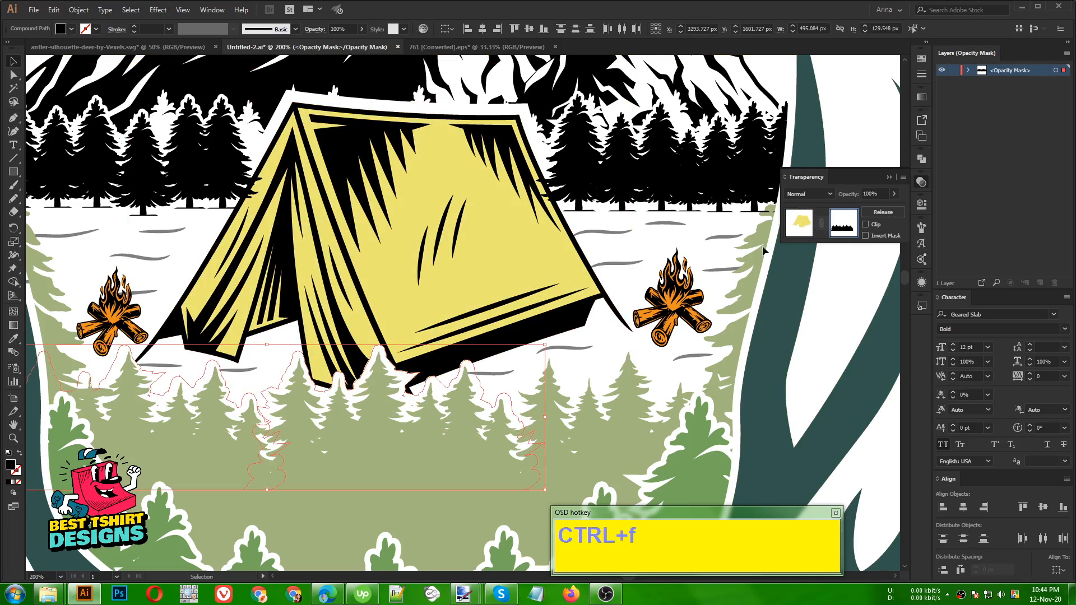
pyautogui.click(800, 223)
pyautogui.doubleClick(636, 290)
pyautogui.scroll(-1, 550, 319)
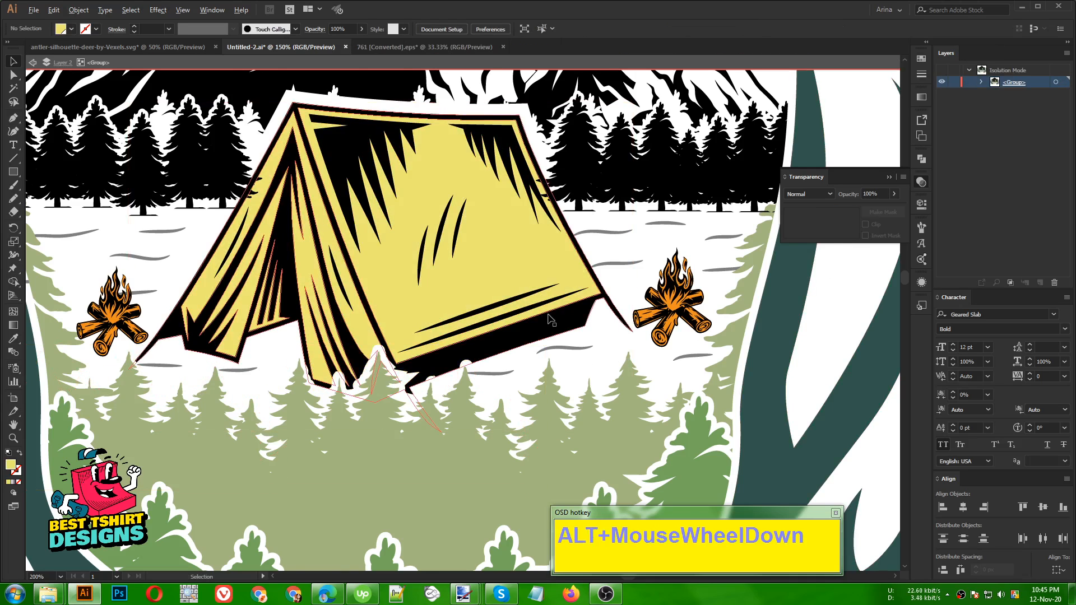
# Step: Leave the tent's isolation mode and check the coloured tent against the whole badge
pyautogui.keyDown('alt'); pyautogui.scroll(-1, 549, 319); pyautogui.keyUp('alt')
pyautogui.doubleClick(549, 320)
pyautogui.keyDown('alt'); pyautogui.scroll(-1, 442, 378); pyautogui.keyUp('alt')
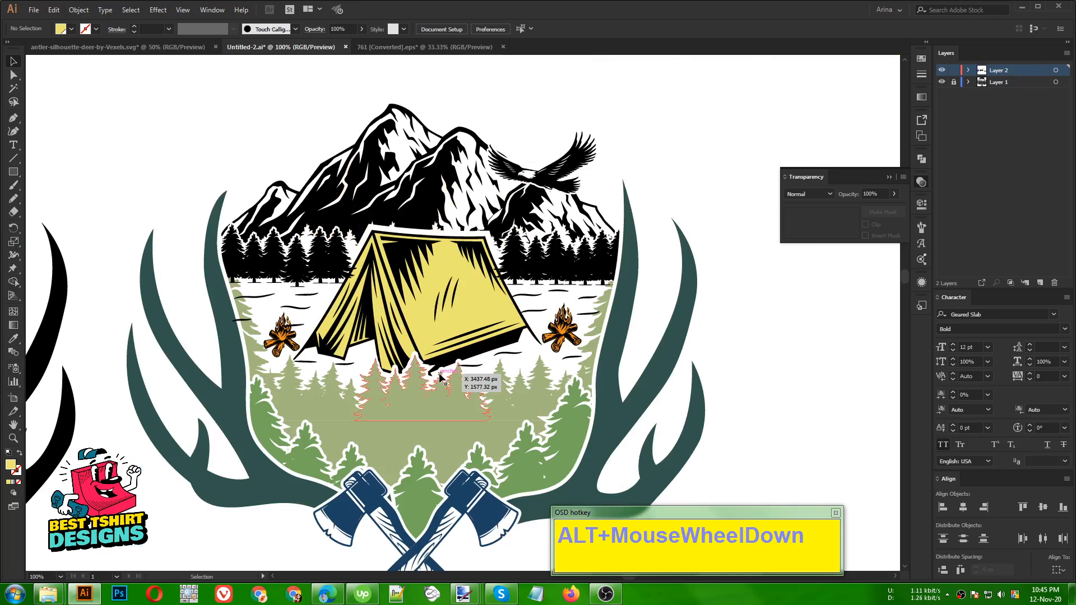
pyautogui.click(699, 331)
pyautogui.scroll(1, 518, 386)
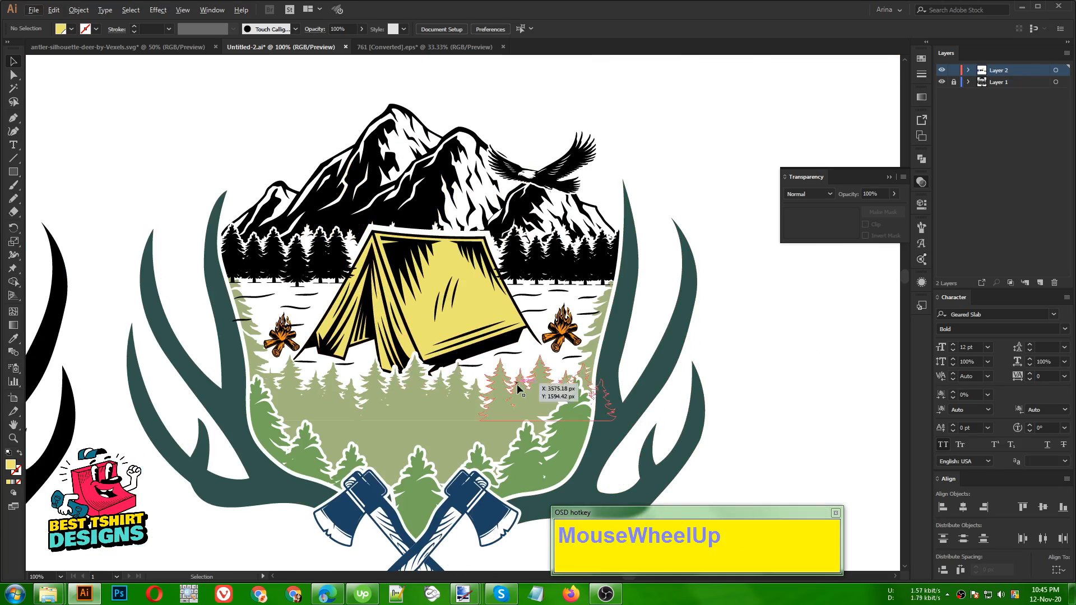
pyautogui.keyDown('alt'); pyautogui.scroll(1, 353, 196); pyautogui.keyUp('alt')
pyautogui.keyDown('alt'); pyautogui.scroll(-1, 285, 349); pyautogui.keyUp('alt')
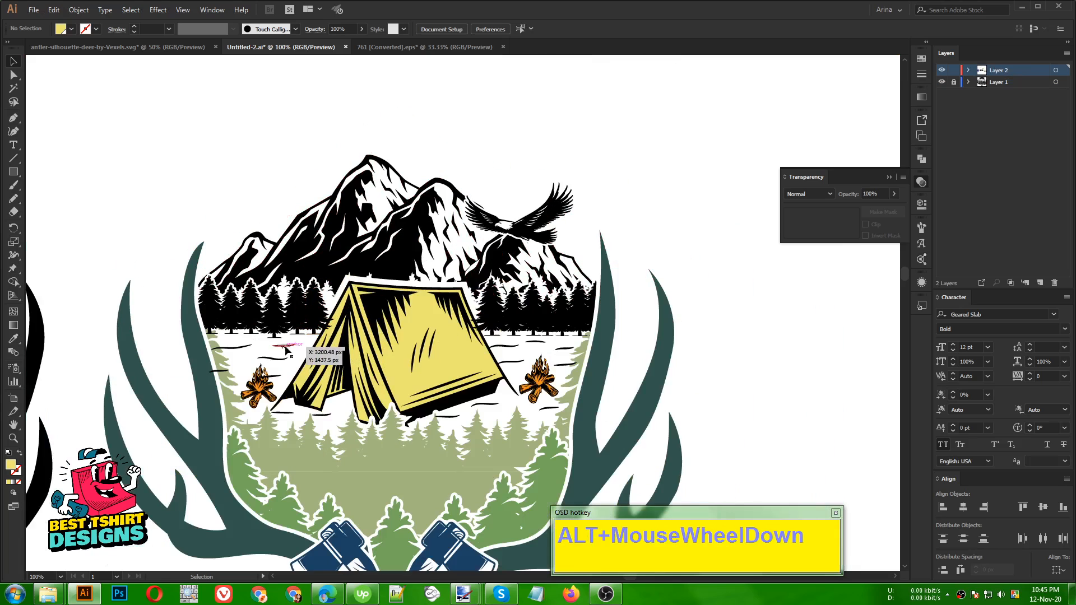
# Step: Isolate the badge artwork and recolour the black background tree rows with the pale olive green sampled from the foreground forest
pyautogui.doubleClick(277, 332)
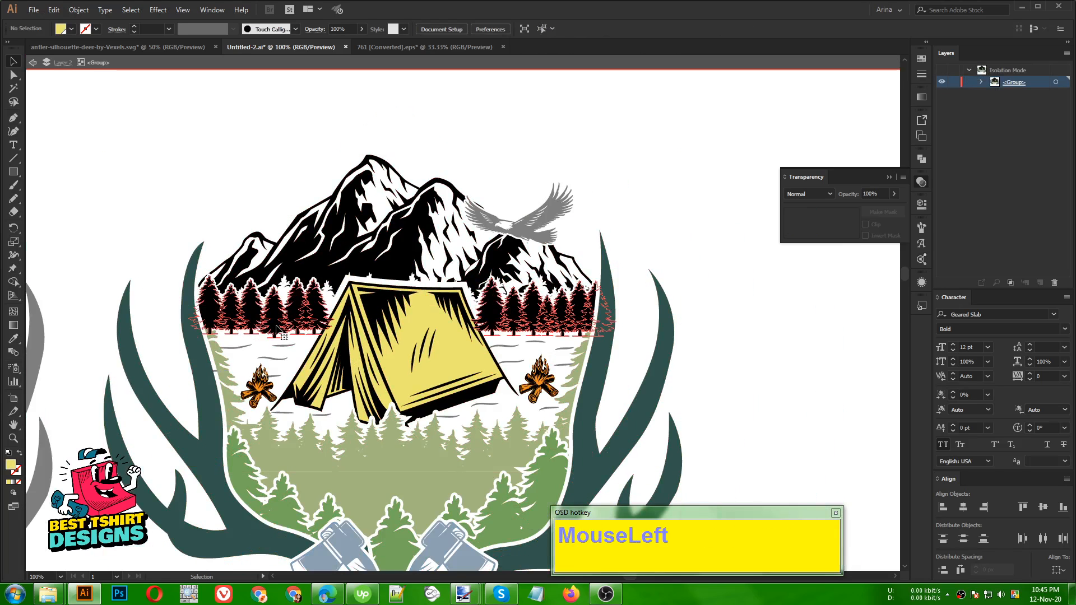
pyautogui.click(278, 332)
pyautogui.scroll(-1, 491, 352)
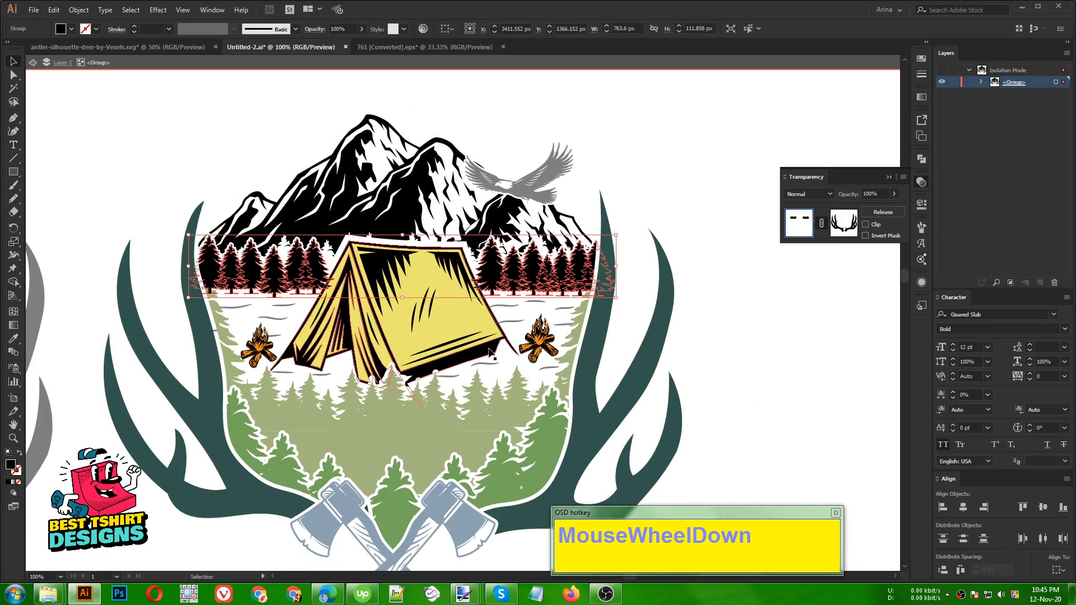
pyautogui.press('i')
pyautogui.click(429, 433)
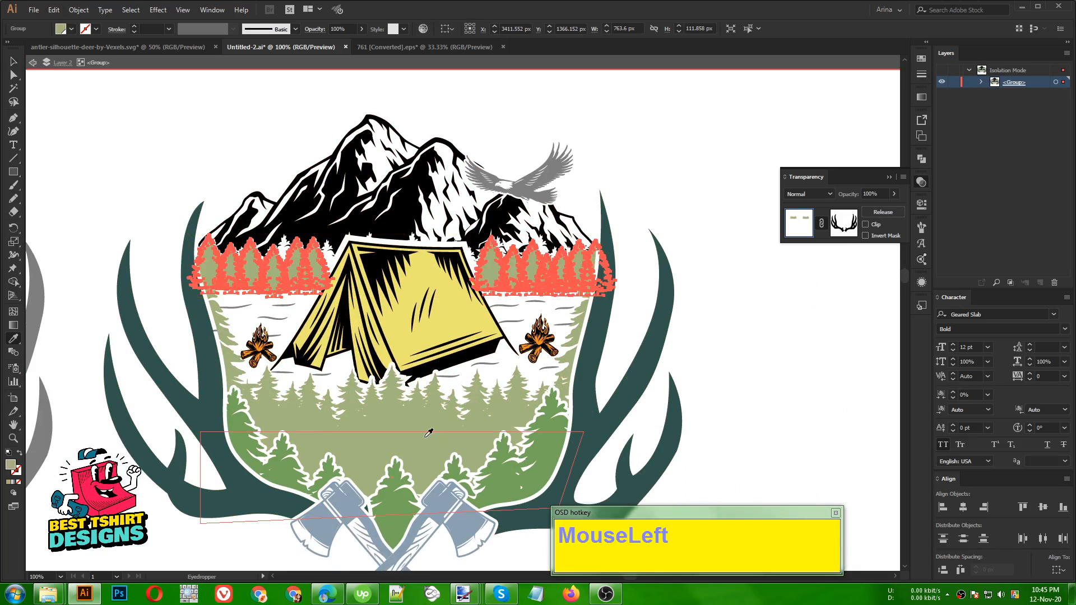
pyautogui.press('v')
pyautogui.click(723, 318)
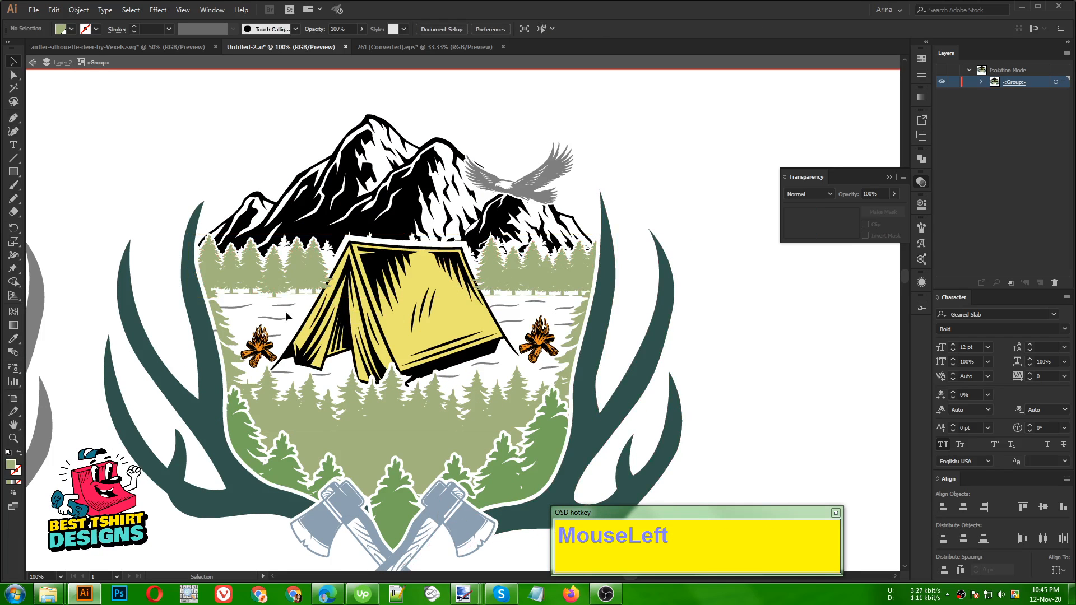
pyautogui.click(331, 234)
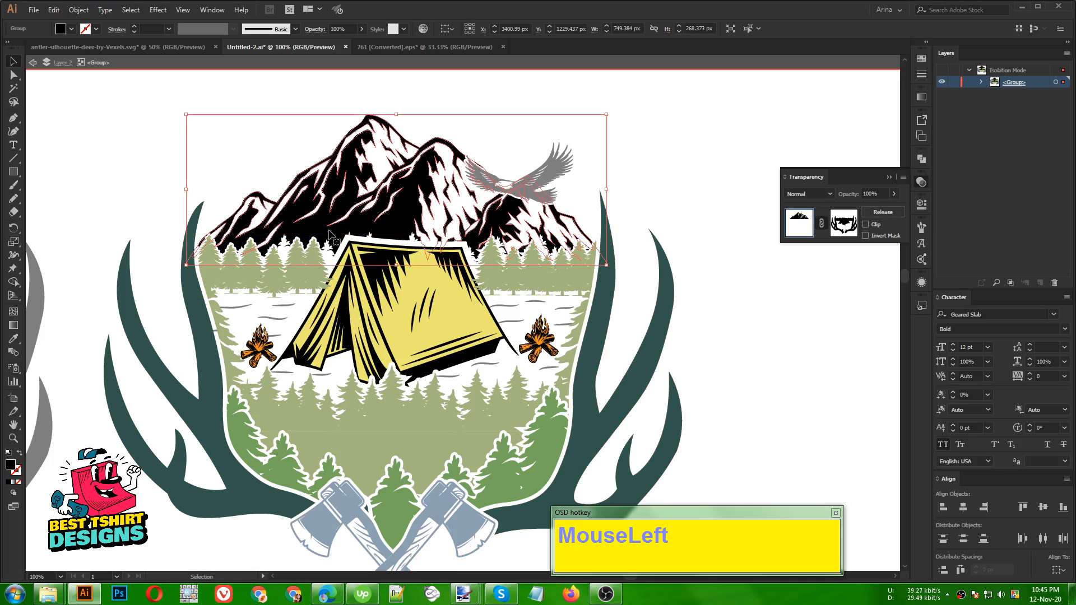
pyautogui.scroll(1, 331, 234)
pyautogui.scroll(-1, 292, 270)
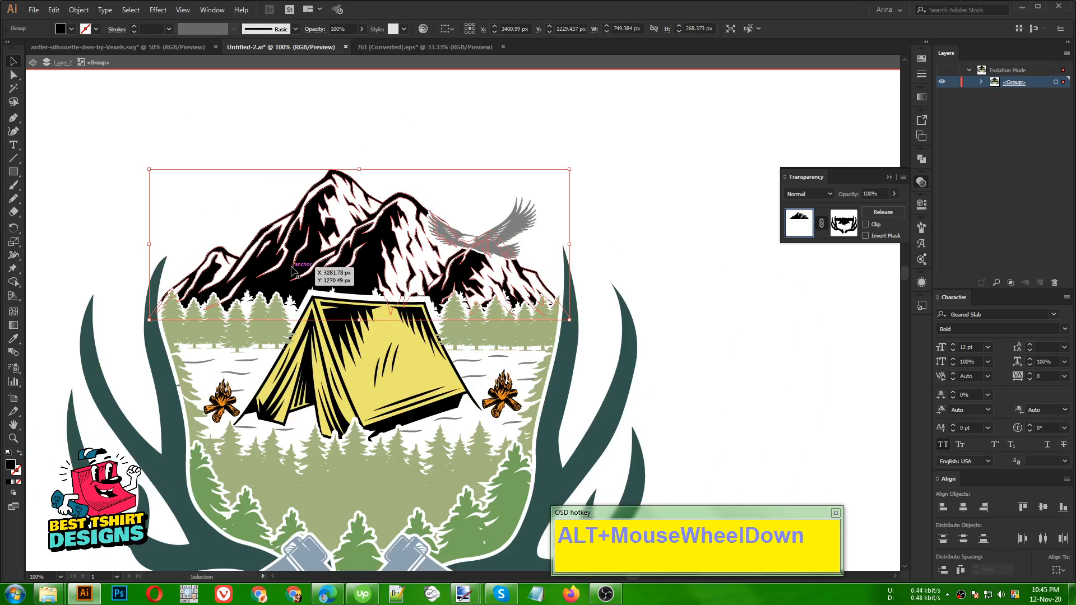
pyautogui.scroll(2, 356, 451)
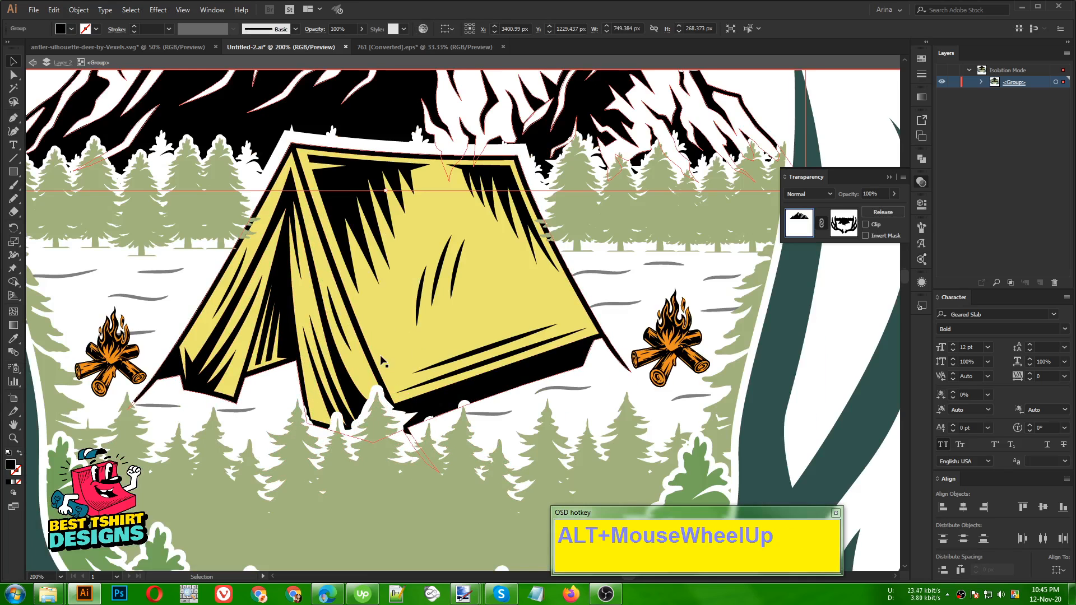
pyautogui.scroll(-1, 381, 361)
pyautogui.scroll(2, 395, 263)
pyautogui.click(395, 263)
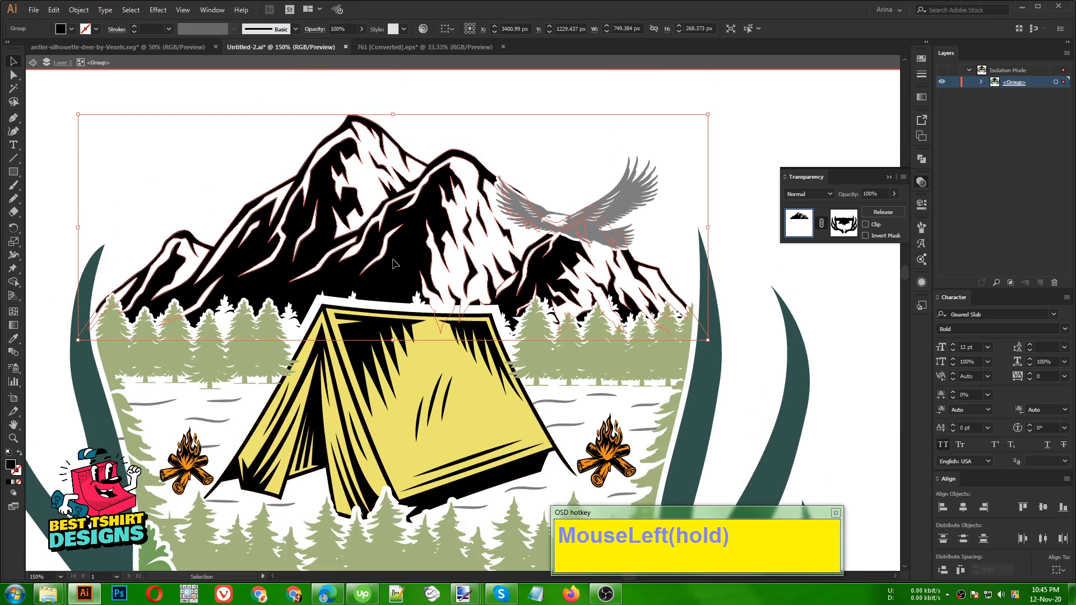
pyautogui.doubleClick(395, 263)
pyautogui.doubleClick(395, 263)
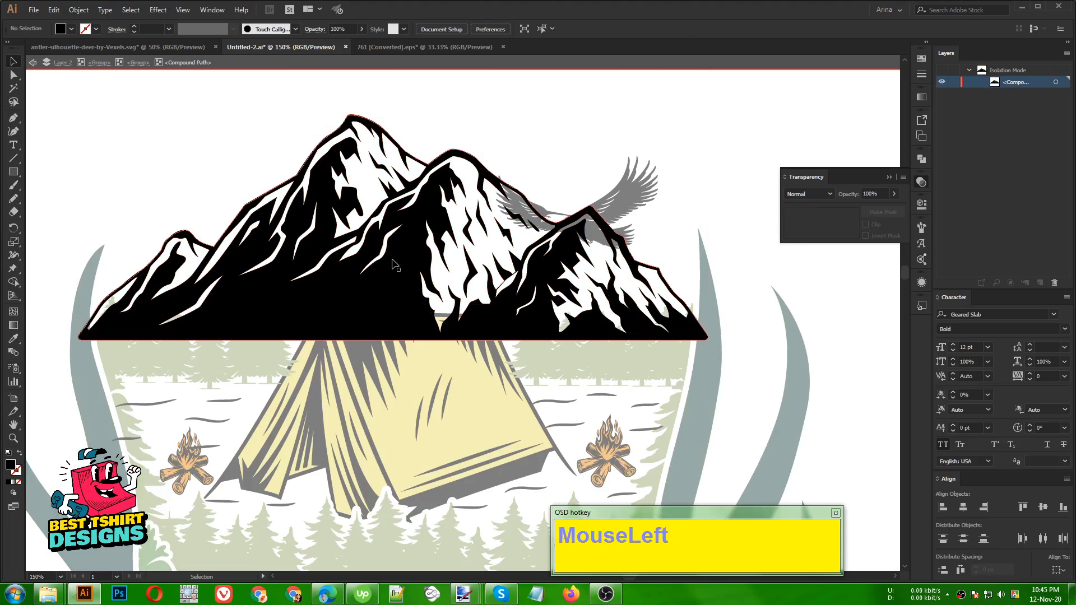
pyautogui.scroll(-1, 452, 359)
pyautogui.moveTo(204, 189); pyautogui.dragTo(697, 409)
pyautogui.click(301, 213)
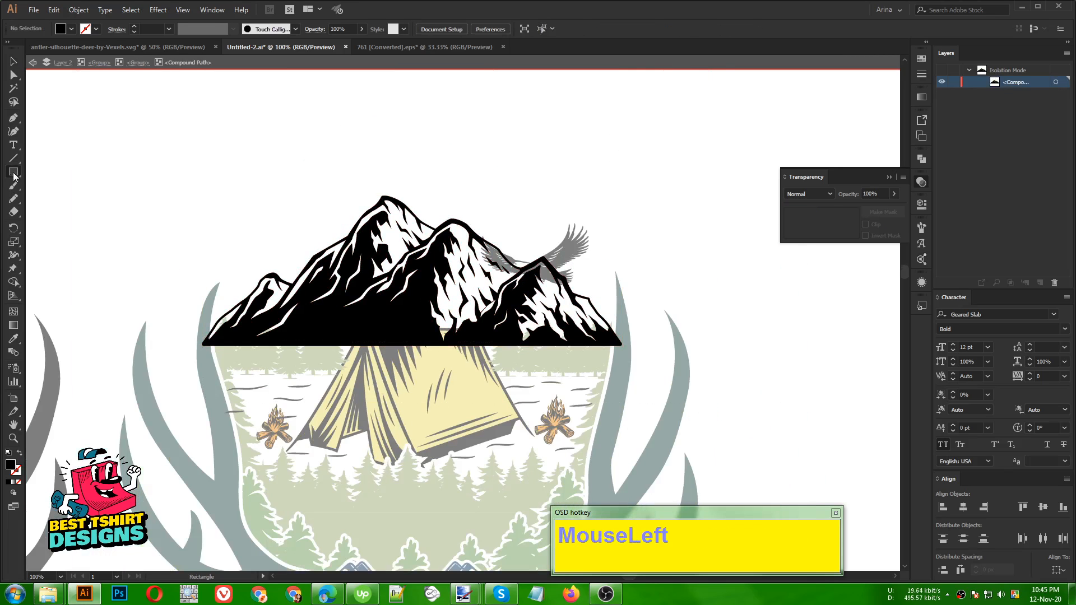
pyautogui.moveTo(163, 149); pyautogui.dragTo(700, 404)
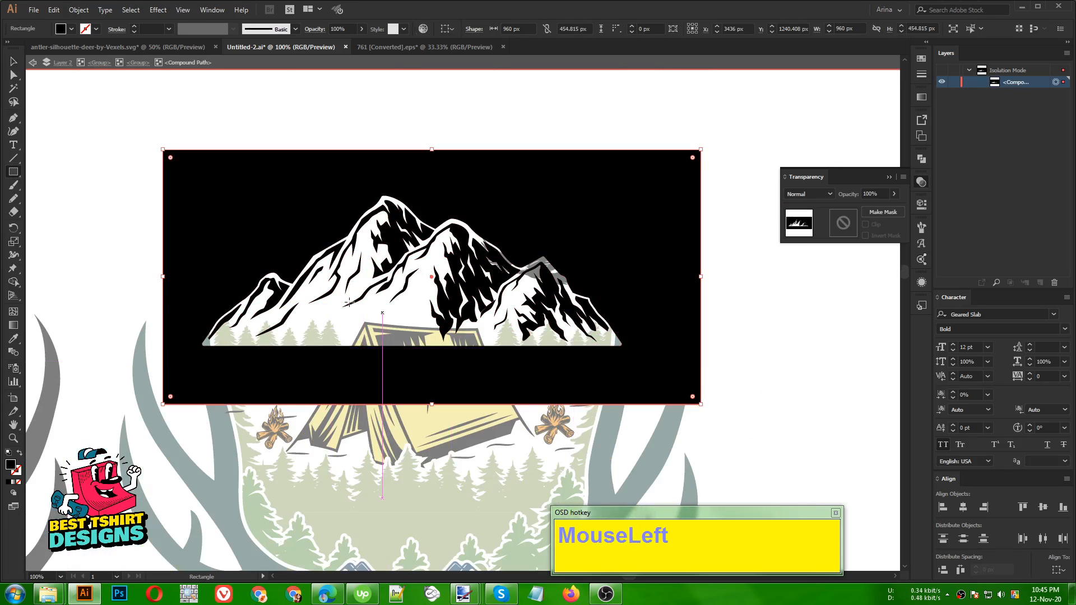
pyautogui.hotkey('ctrl', 'z')
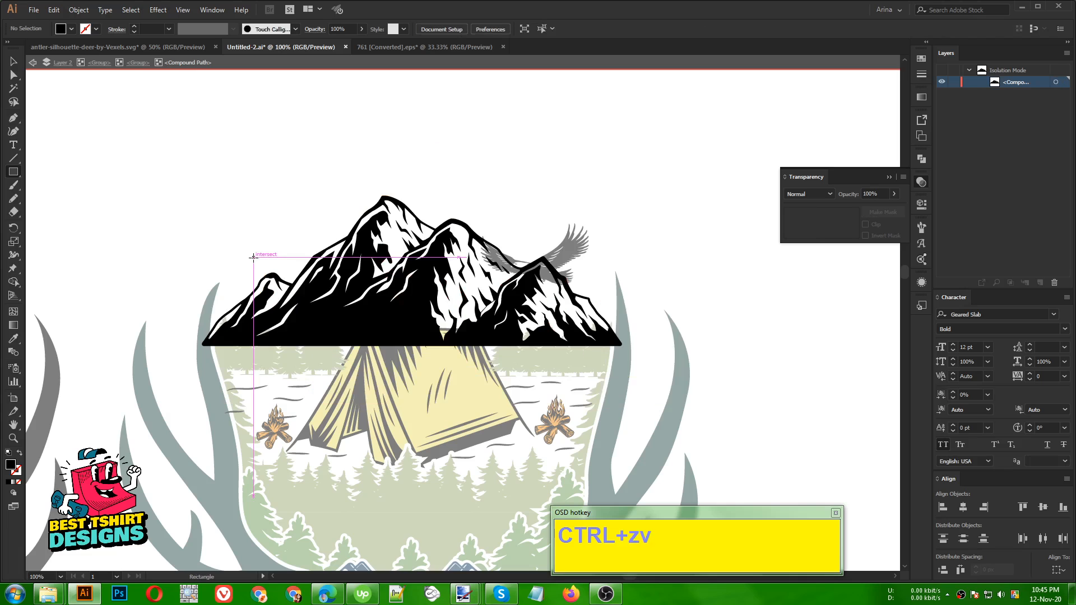
pyautogui.doubleClick(245, 210)
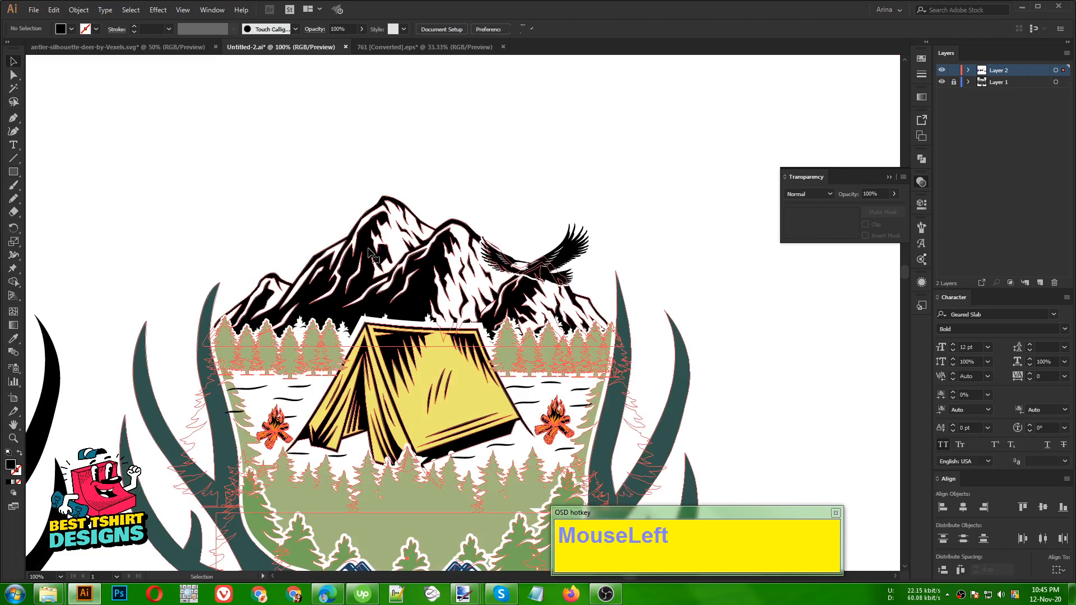
# Step: Isolate the mountain group and draw a rectangle about 996 by 507 px covering the mountains, filled with the dark teal swatch
pyautogui.doubleClick(370, 253)
pyautogui.doubleClick(370, 253)
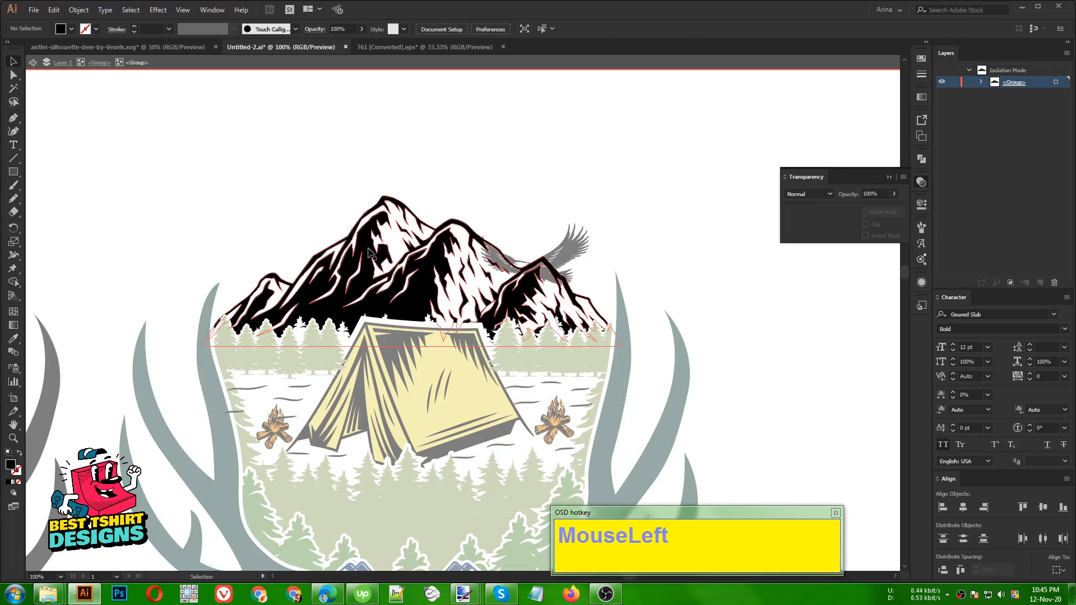
pyautogui.click(371, 252)
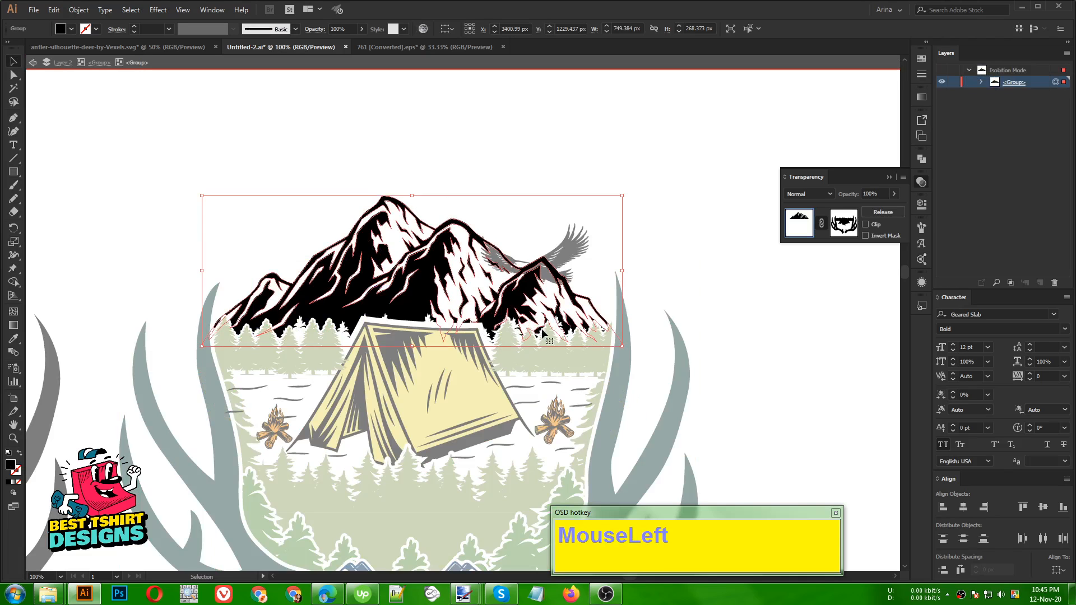
pyautogui.click(139, 192)
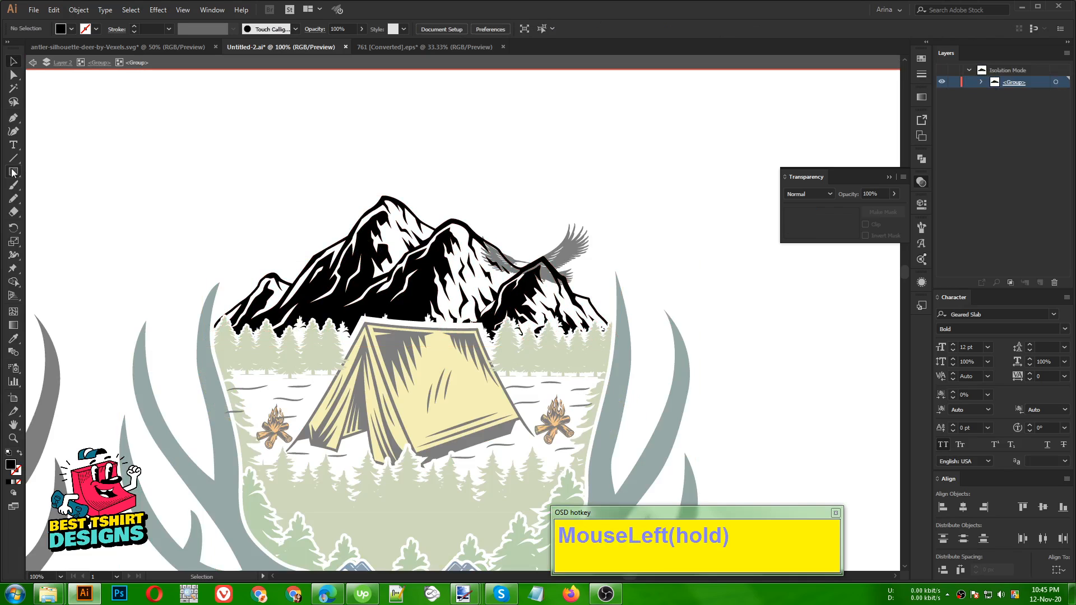
pyautogui.moveTo(115, 136); pyautogui.dragTo(673, 420)
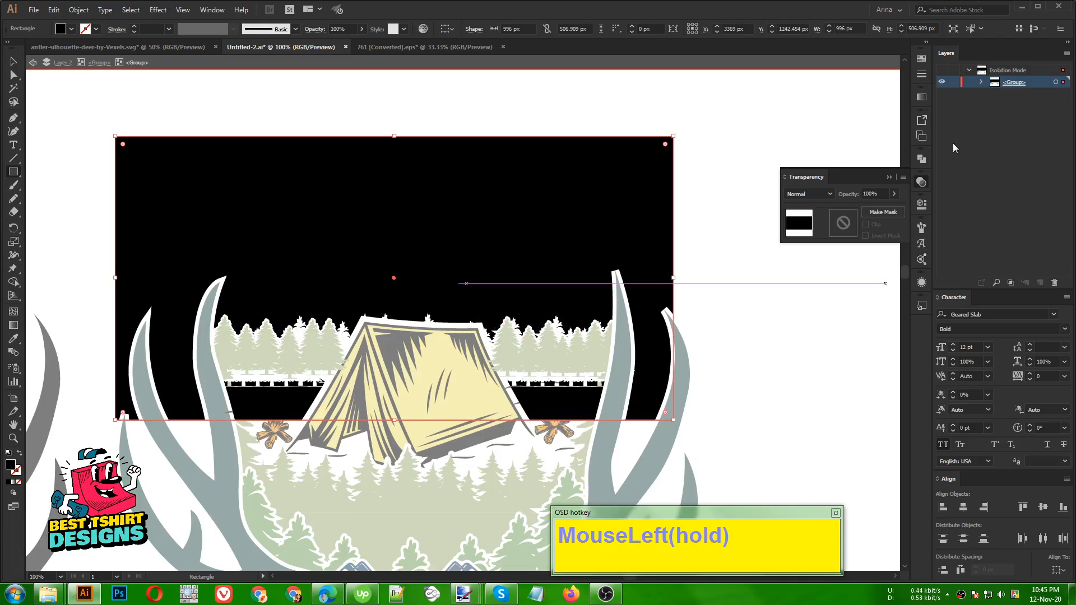
pyautogui.click(921, 58)
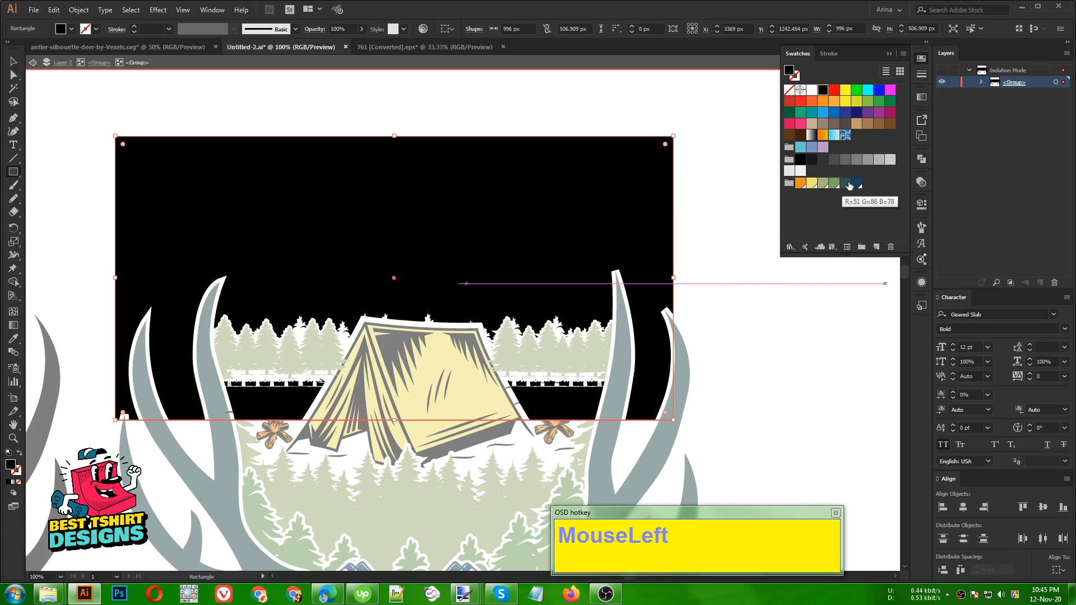
pyautogui.click(845, 184)
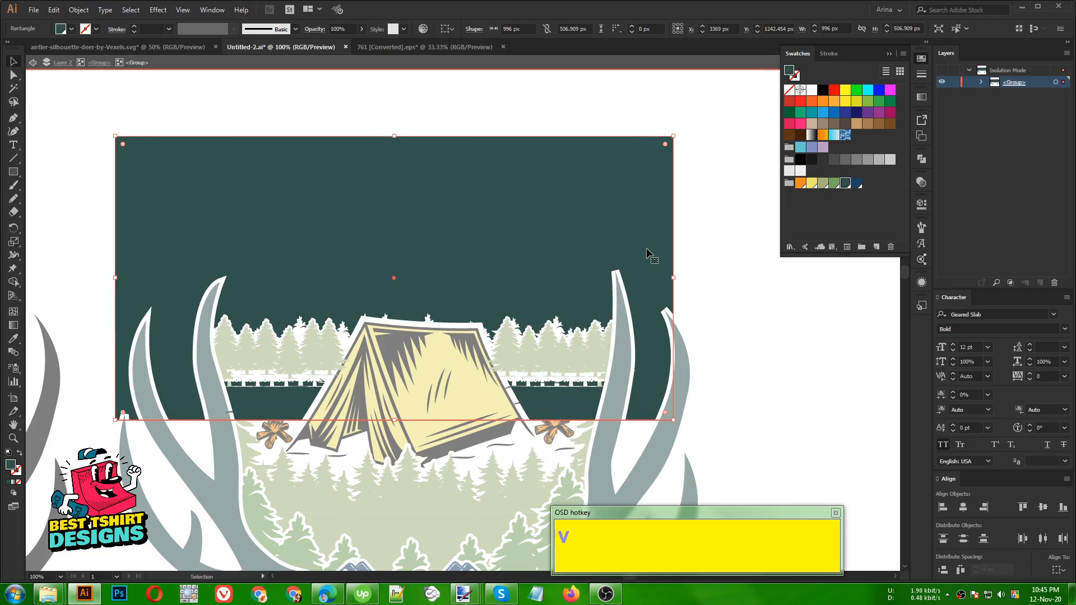
# Step: Cut the dark teal rectangle and paste it directly behind the mountains' black line art
pyautogui.press('ctrl')
pyautogui.hotkey('ctrl', 'x')
pyautogui.click(379, 270)
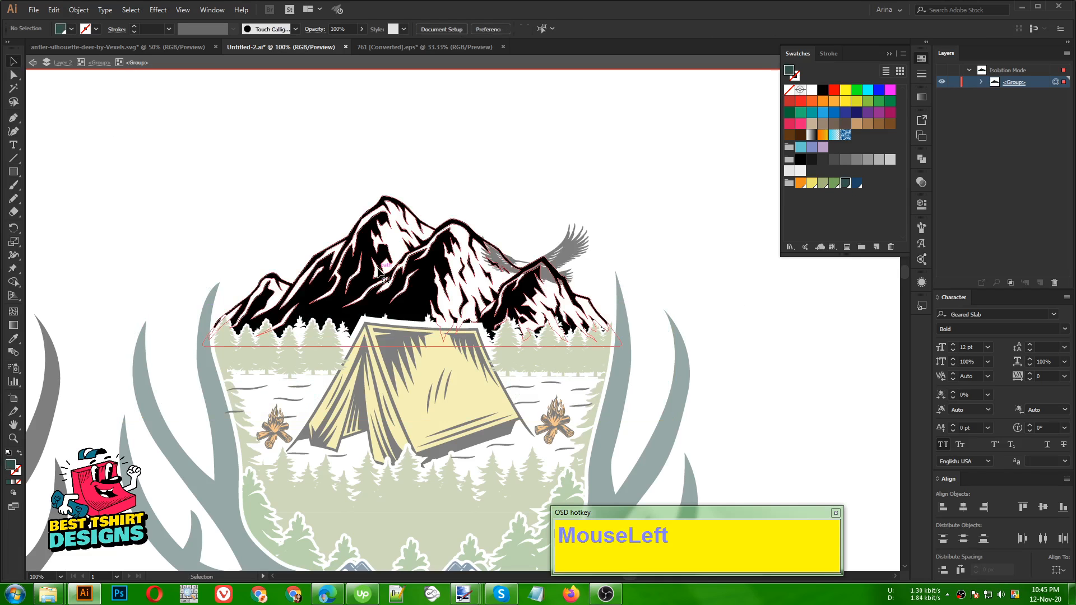
pyautogui.hotkey('ctrl', 'b')
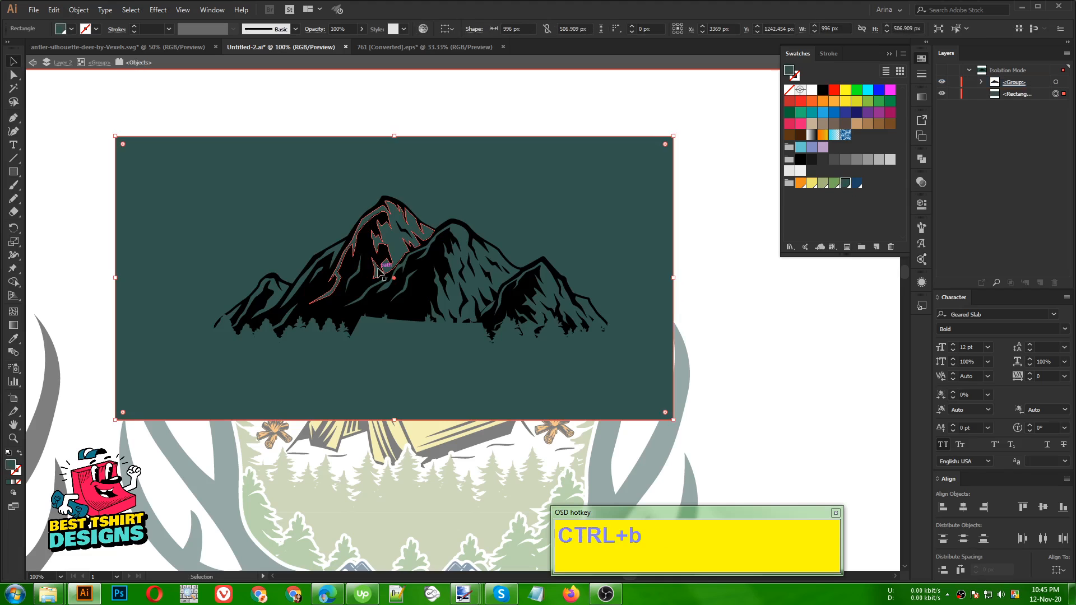
# Step: Remove the teal area outside the mountains' outline with the Shape Builder and deselect the artwork
pyautogui.keyDown('shift'); pyautogui.click(379, 271); pyautogui.keyUp('shift')
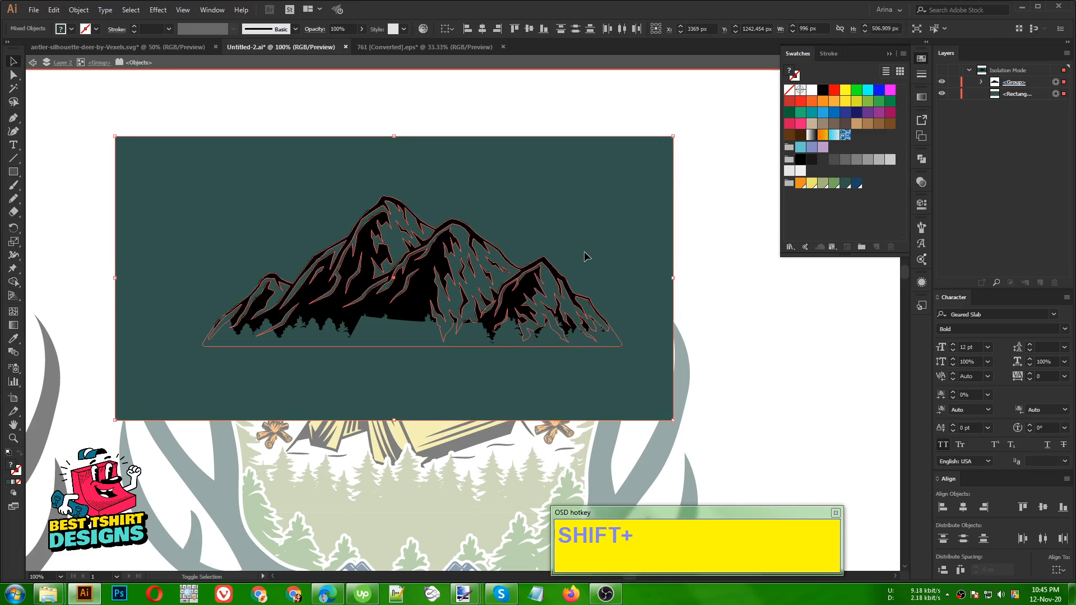
pyautogui.hotkey('shift', 'm')
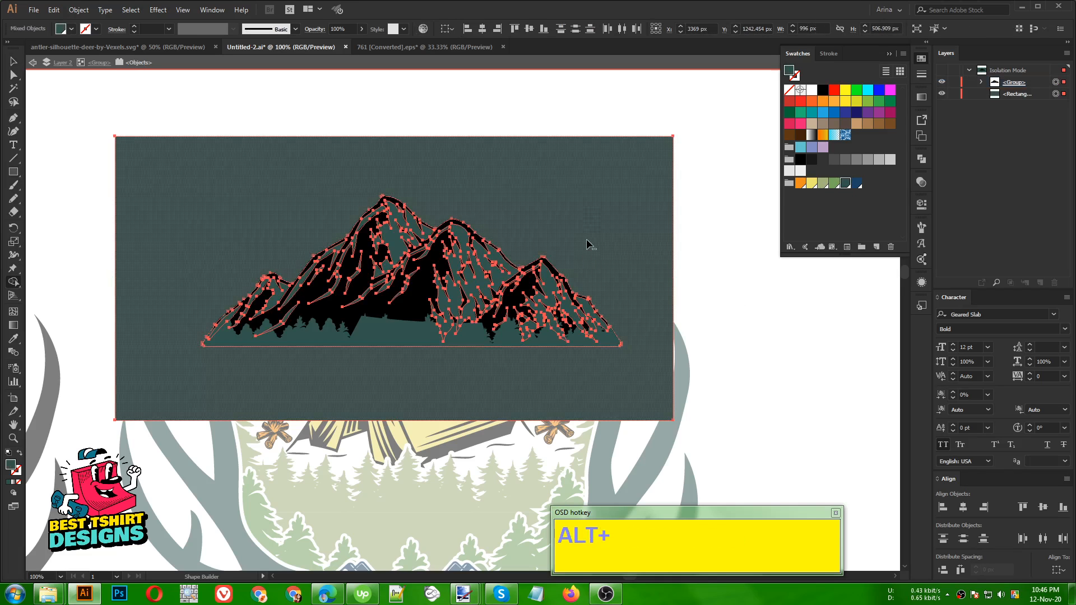
pyautogui.keyDown('alt'); pyautogui.click(588, 244); pyautogui.keyUp('alt')
pyautogui.press('v')
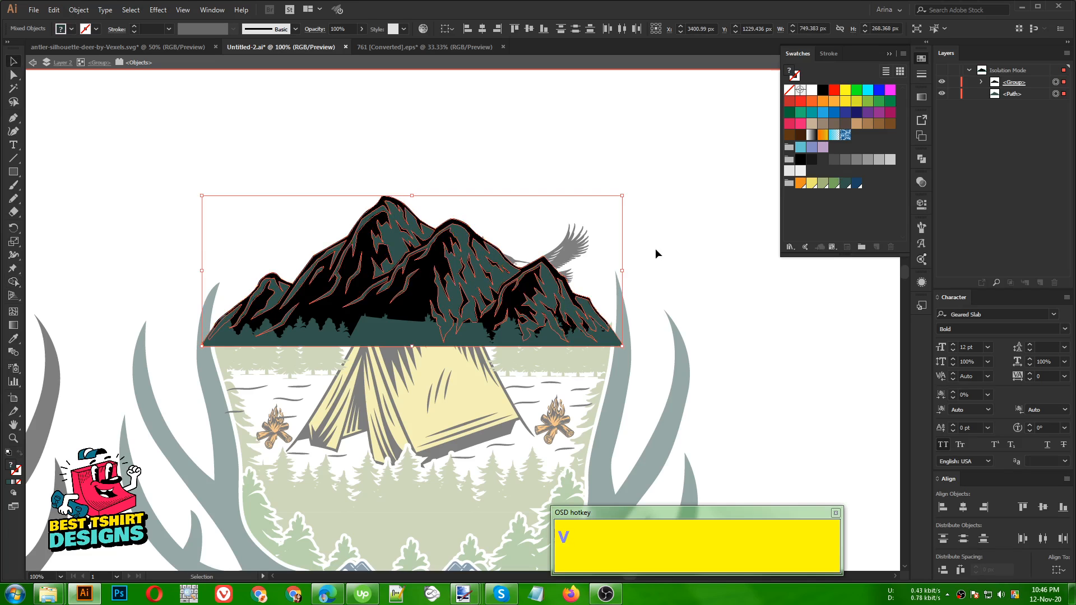
pyautogui.click(646, 213)
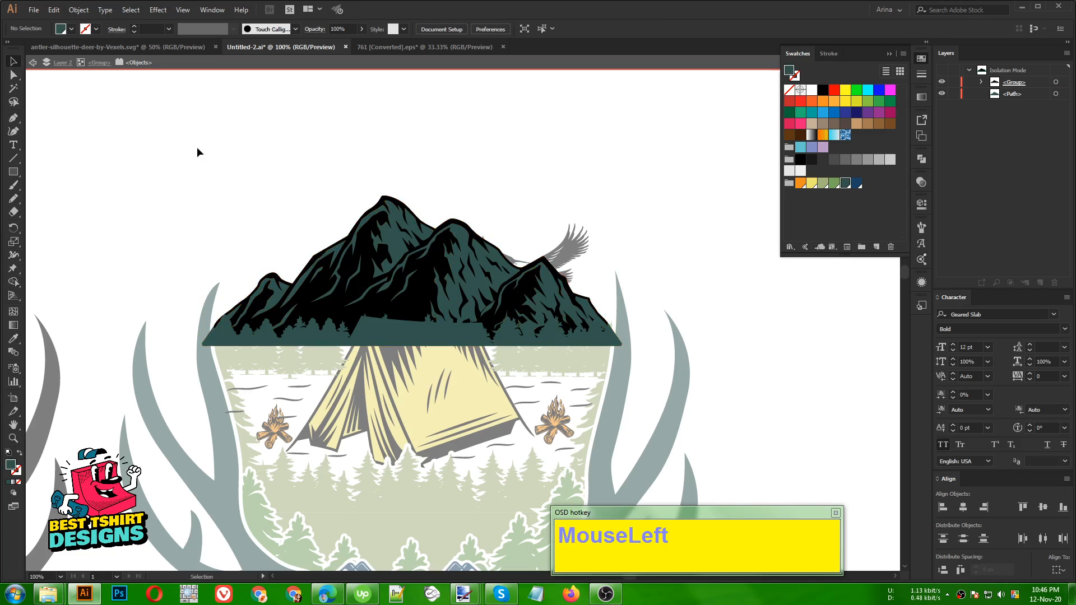
pyautogui.scroll(-1, 202, 155)
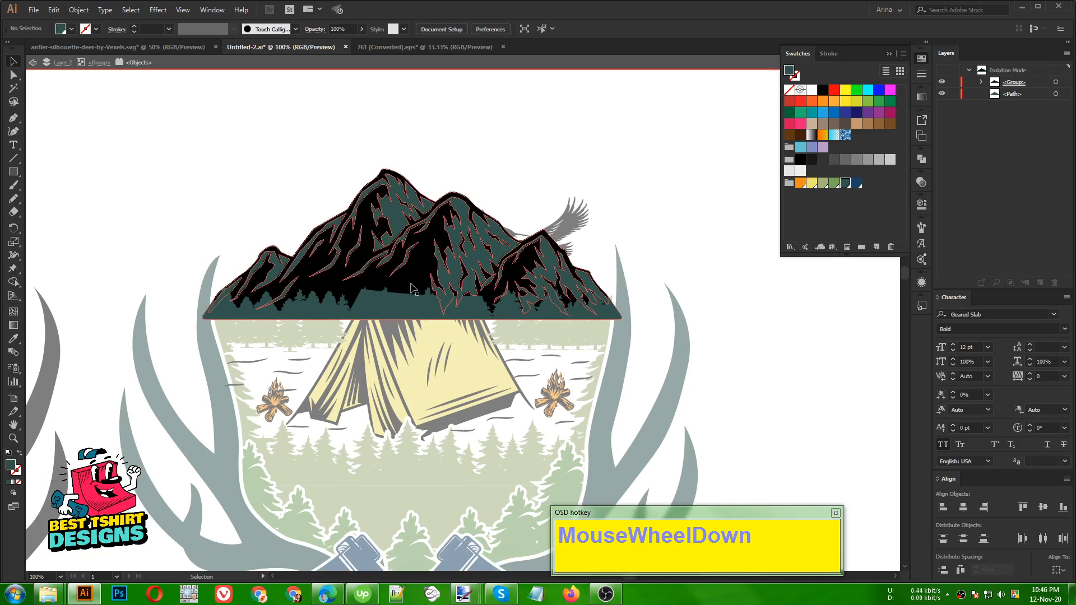
# Step: Open the opacity mask of the mountains' black line art and copy its tree, tent and antler silhouettes
pyautogui.click(435, 291)
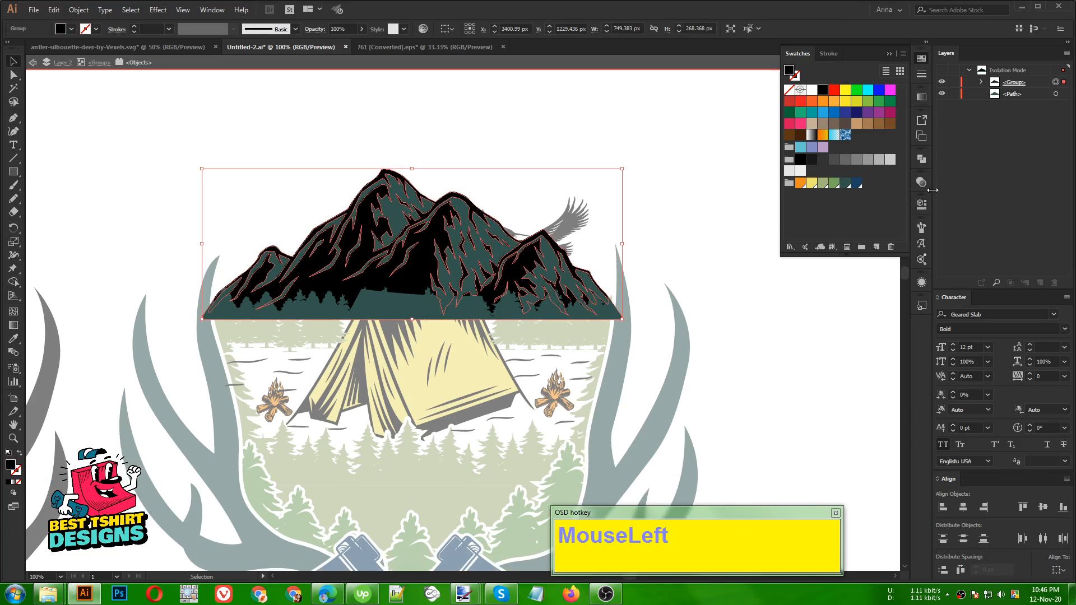
pyautogui.click(922, 182)
pyautogui.click(844, 223)
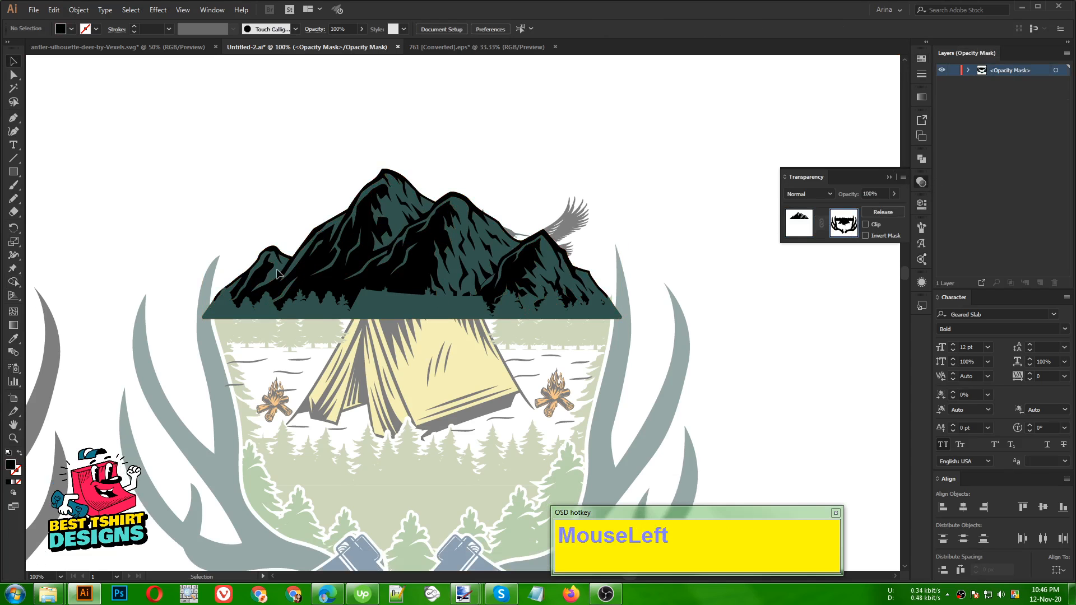
pyautogui.moveTo(149, 245); pyautogui.dragTo(797, 448)
pyautogui.moveTo(670, 303); pyautogui.dragTo(572, 346)
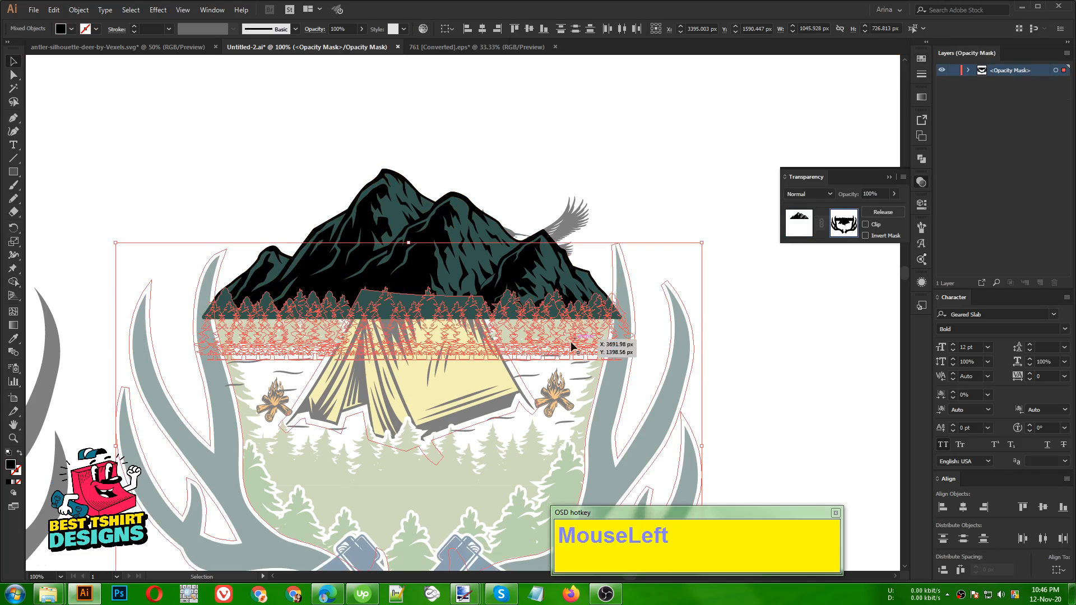
pyautogui.press('ctrl')
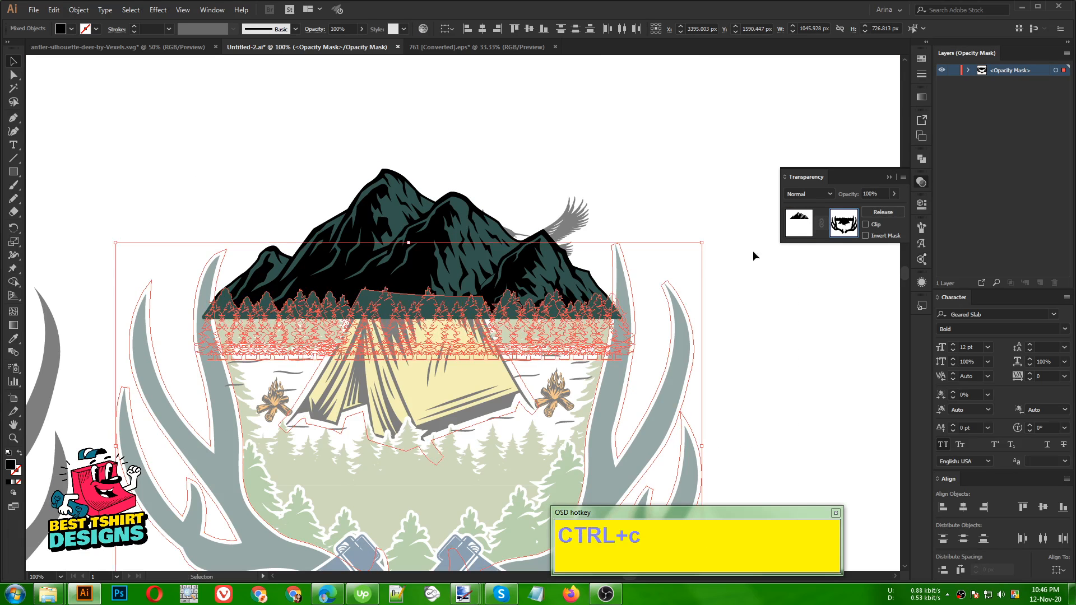
# Step: Paste the copied tree, tent and antler silhouettes in place into the opacity mask of the teal mountain shape and leave isolation
pyautogui.click(799, 223)
pyautogui.click(453, 274)
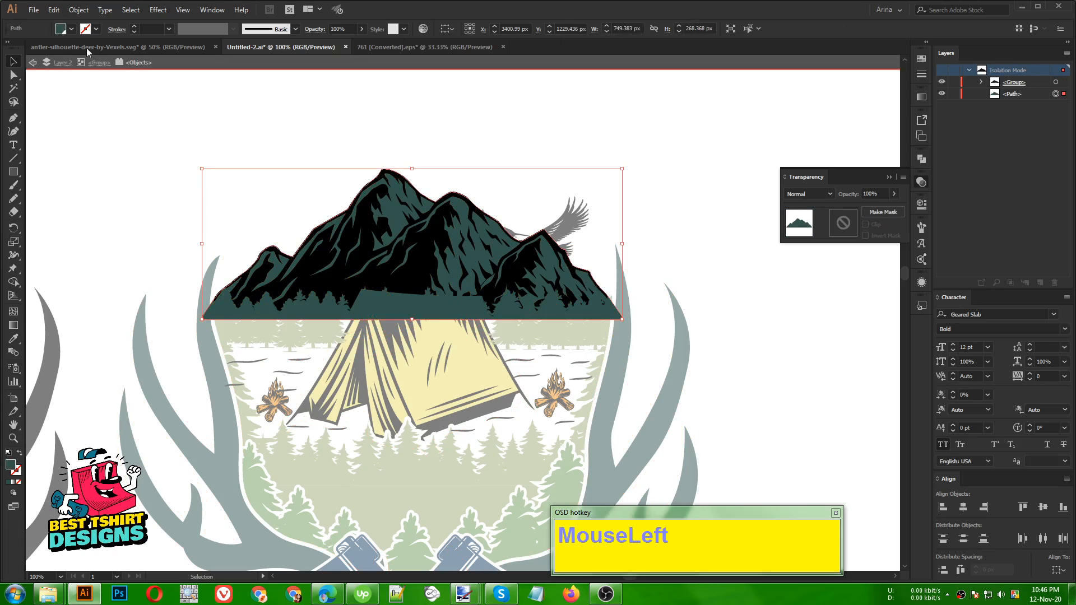
pyautogui.click(848, 226)
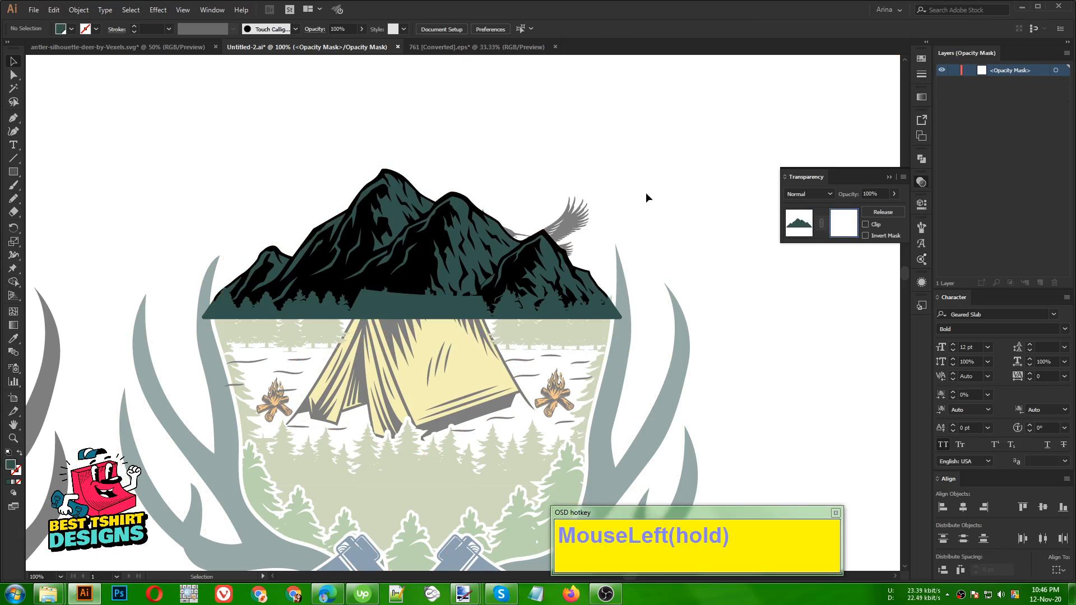
pyautogui.press('ctrl')
pyautogui.hotkey('ctrl', 'f')
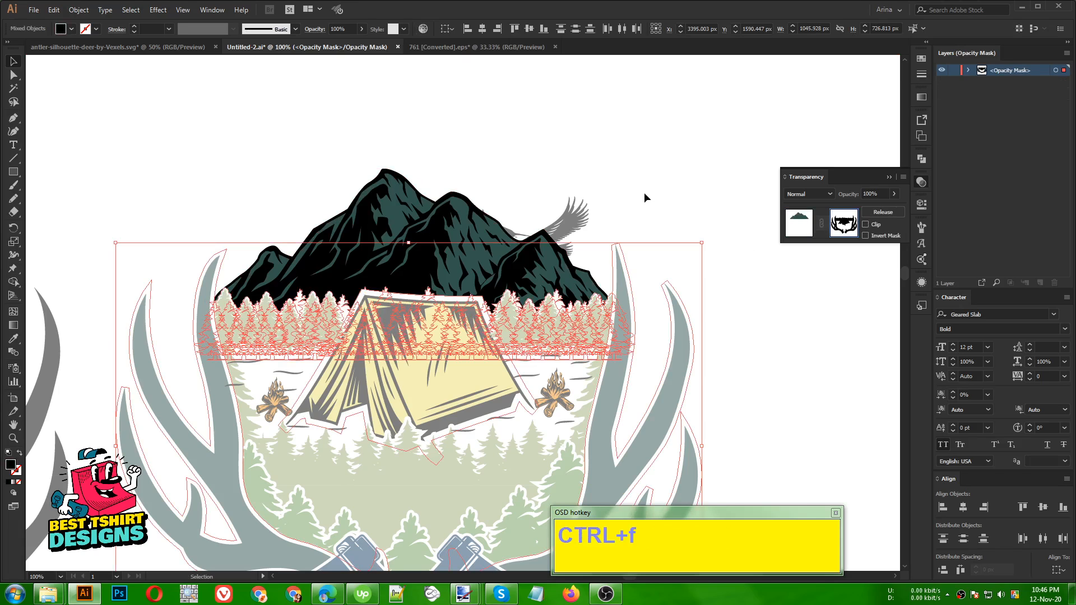
pyautogui.click(644, 193)
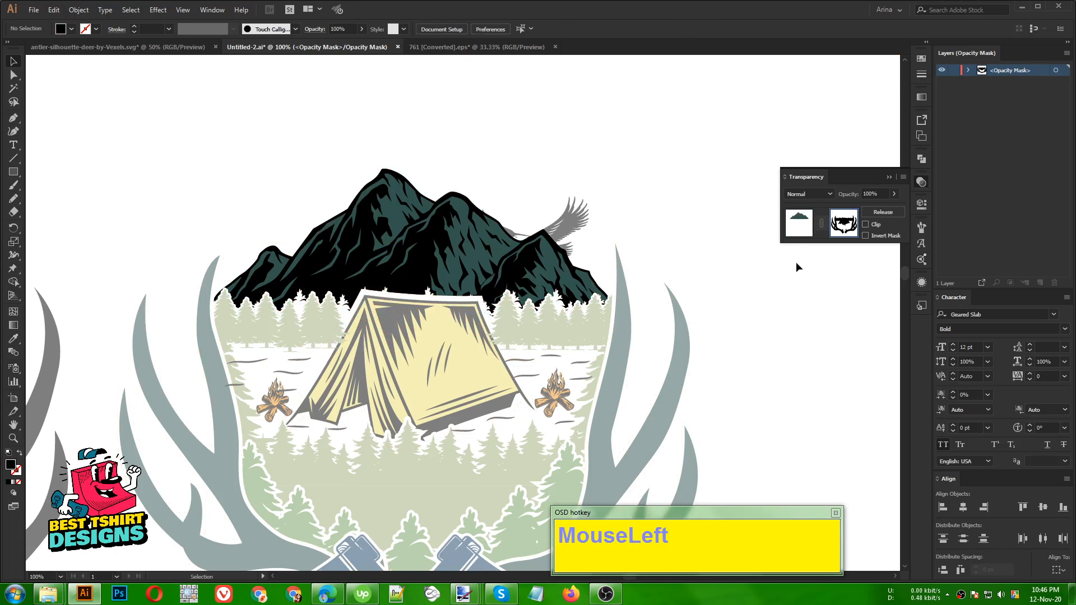
pyautogui.click(806, 224)
pyautogui.click(671, 214)
pyautogui.scroll(-1, 412, 209)
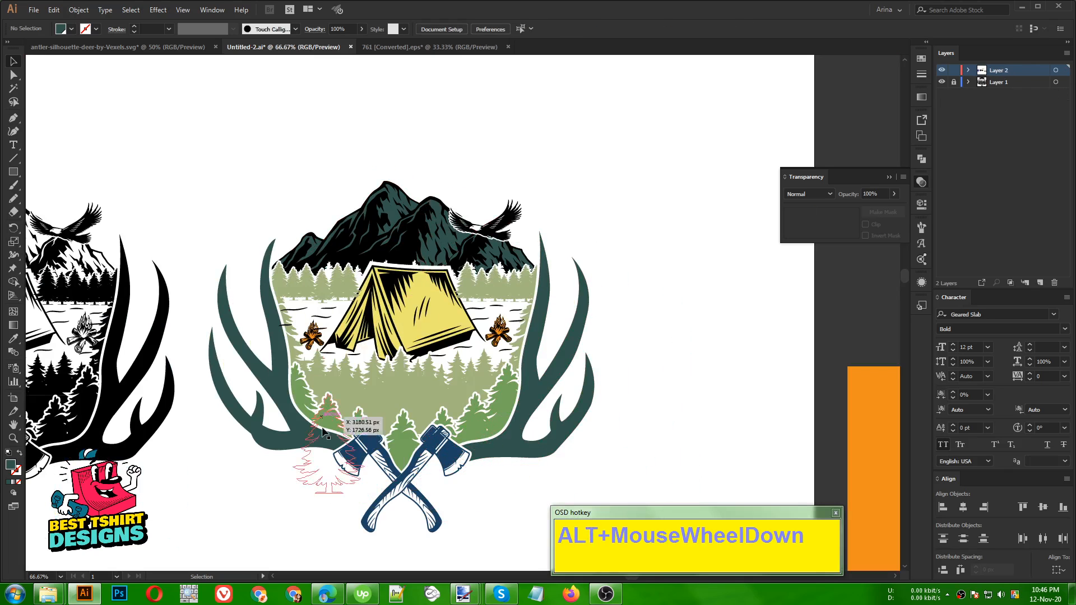
# Step: Fill the flying eagle with the dark teal swatch and deselect it
pyautogui.scroll(2, 432, 226)
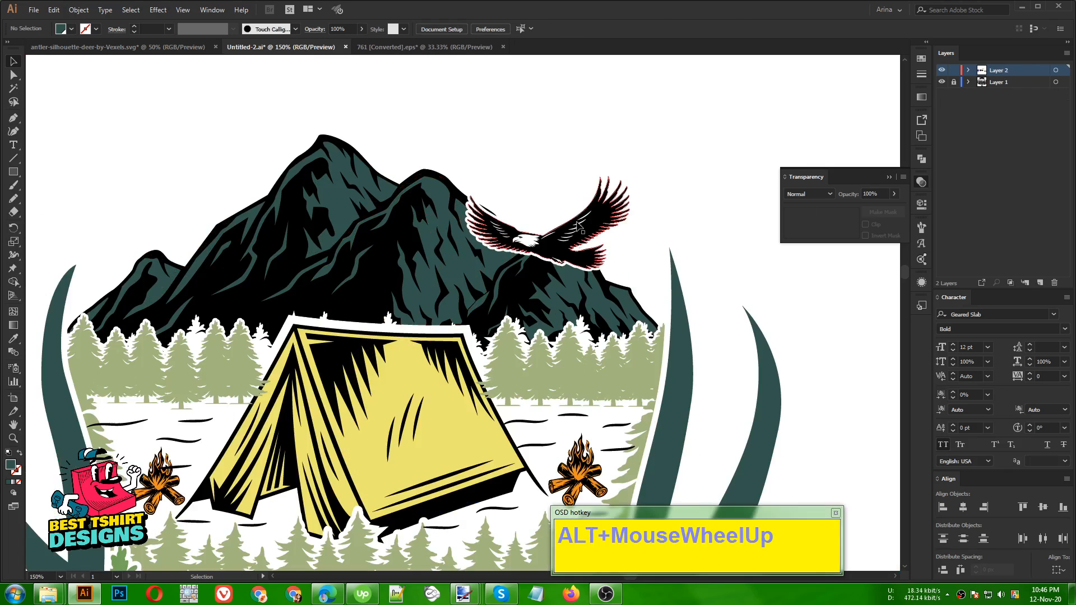
pyautogui.click(594, 224)
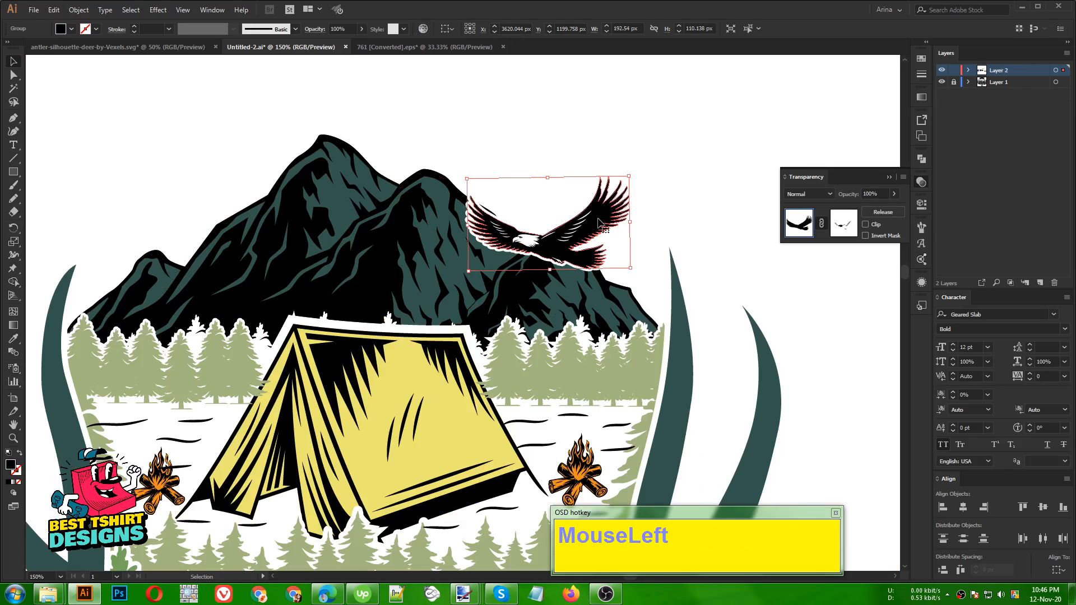
pyautogui.keyDown('alt'); pyautogui.scroll(1, 603, 225); pyautogui.keyUp('alt')
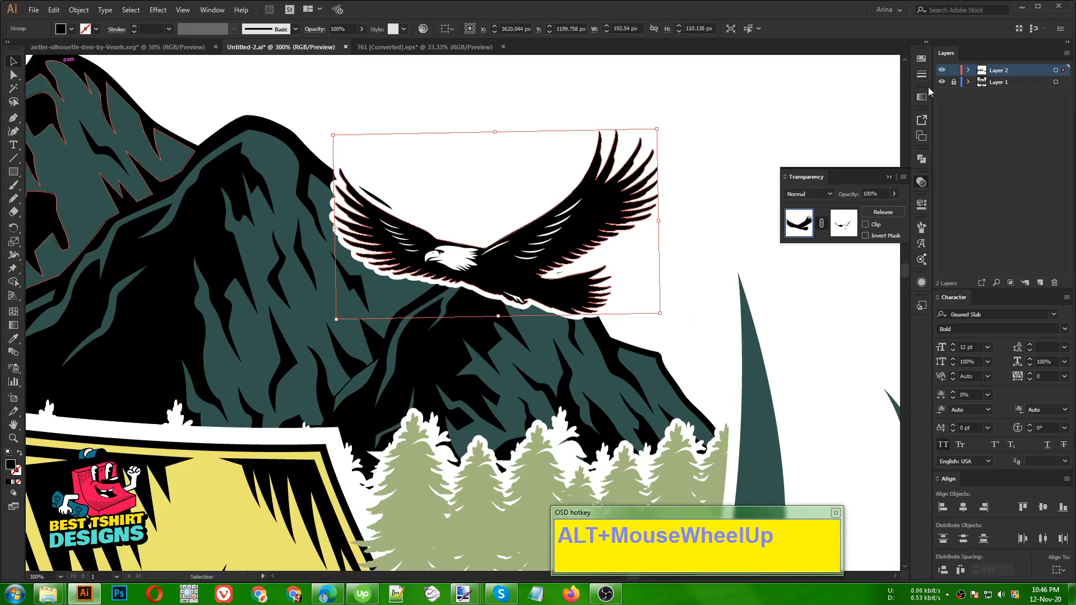
pyautogui.click(922, 60)
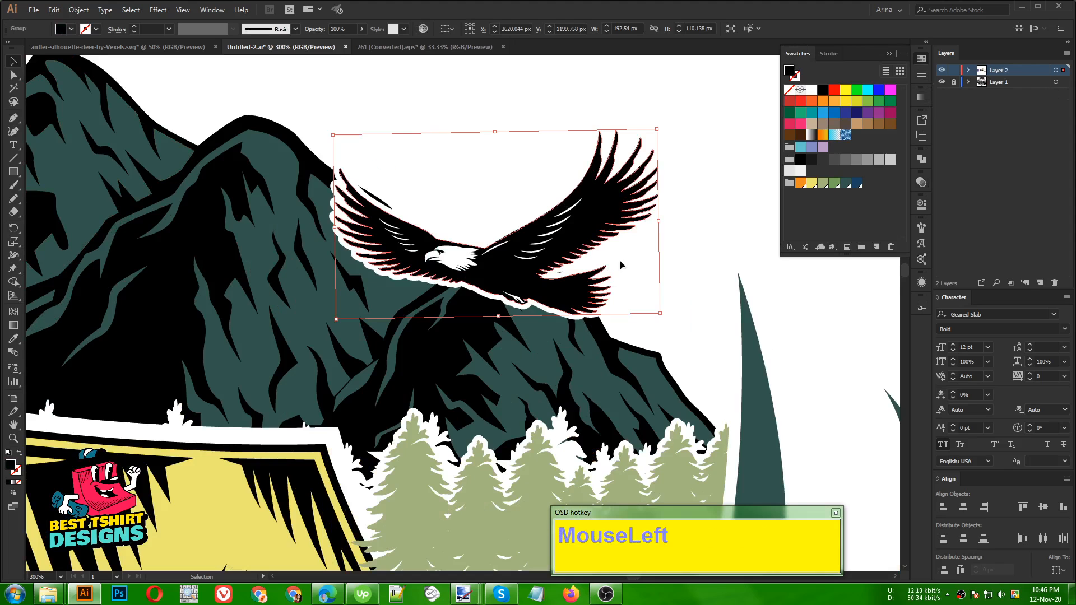
pyautogui.click(844, 184)
pyautogui.click(710, 245)
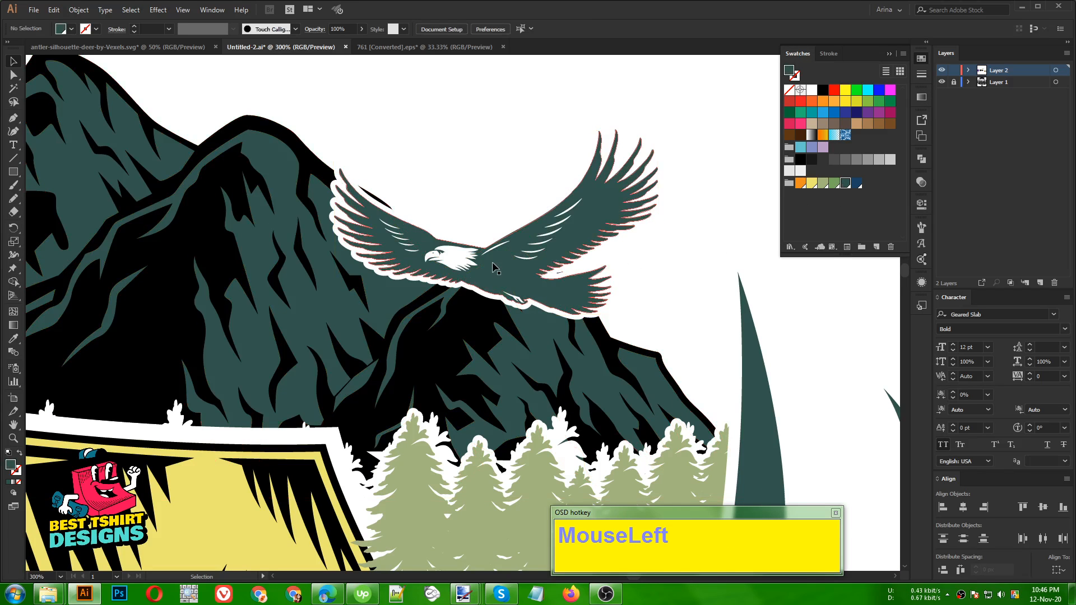
# Step: Draw a rectangle about 139 by 66 px over the eagle's head, body and inner wings
pyautogui.scroll(1, 496, 218)
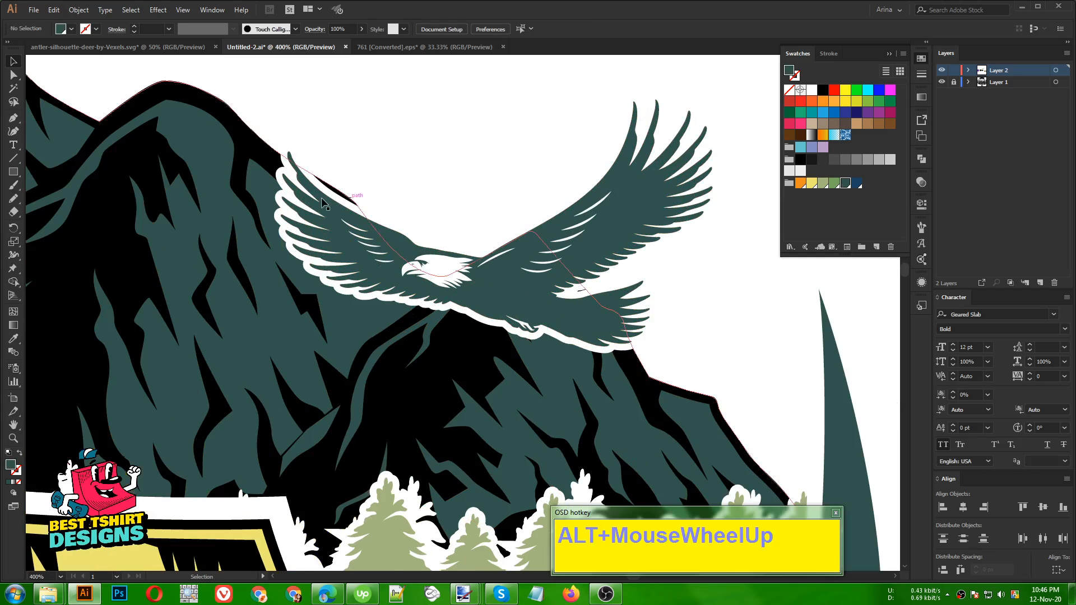
pyautogui.click(14, 172)
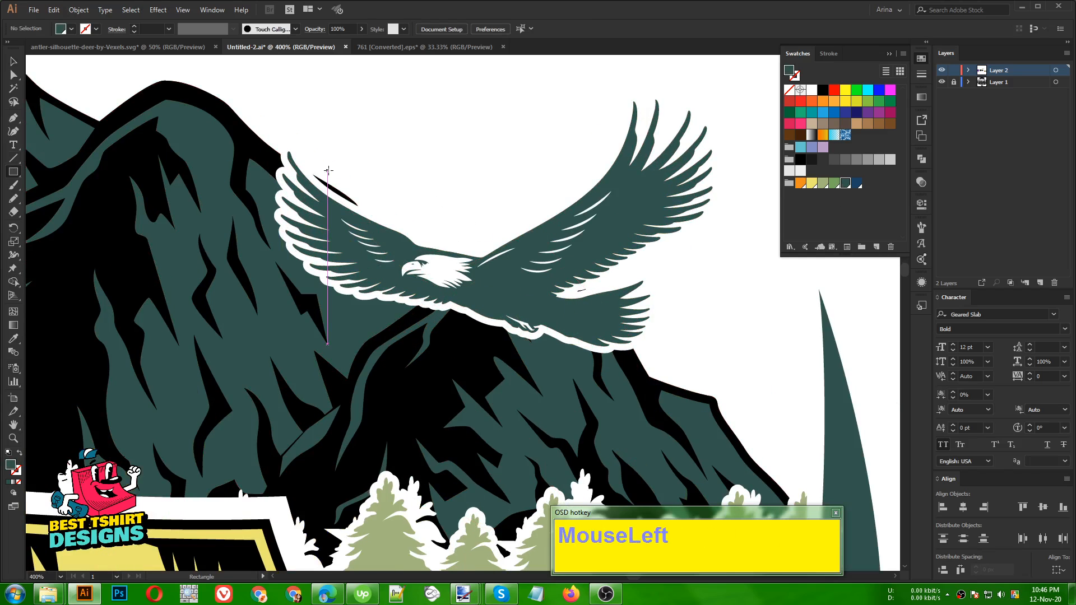
pyautogui.moveTo(328, 171); pyautogui.dragTo(639, 319)
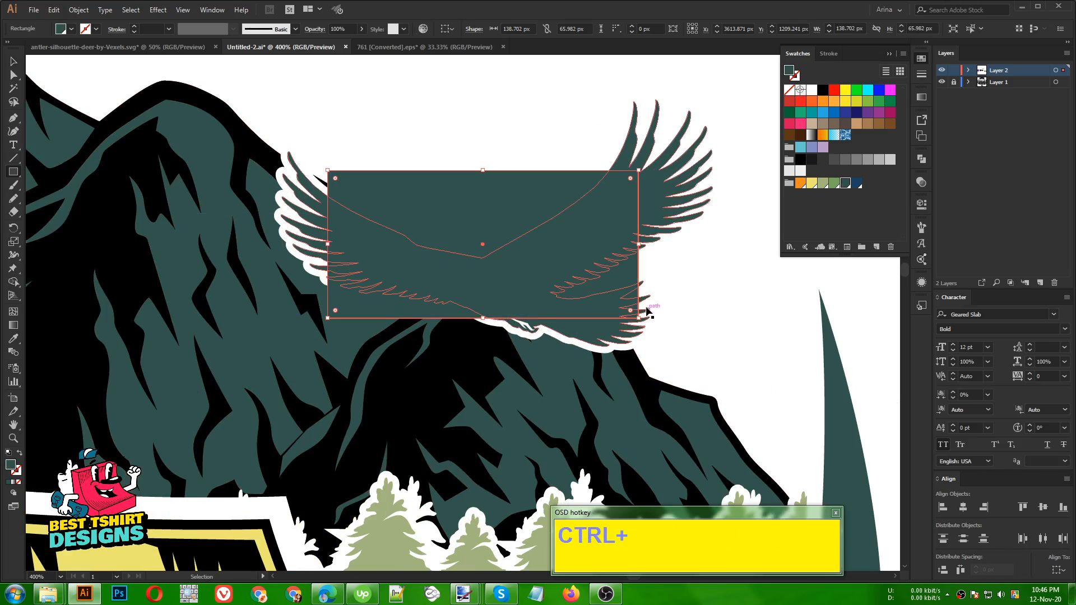
# Step: Cut the rectangle, paste it directly behind the eagle and fill it with the pale yellow swatch
pyautogui.hotkey('ctrl', 'x')
pyautogui.press('v')
pyautogui.click(566, 264)
pyautogui.press('ctrl')
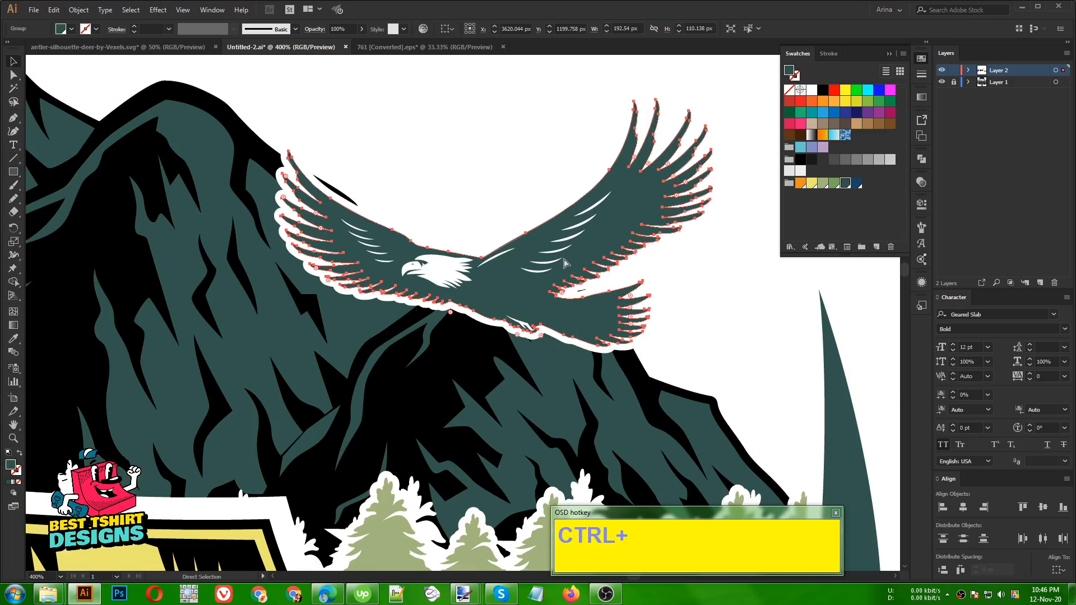
pyautogui.hotkey('ctrl', 'b')
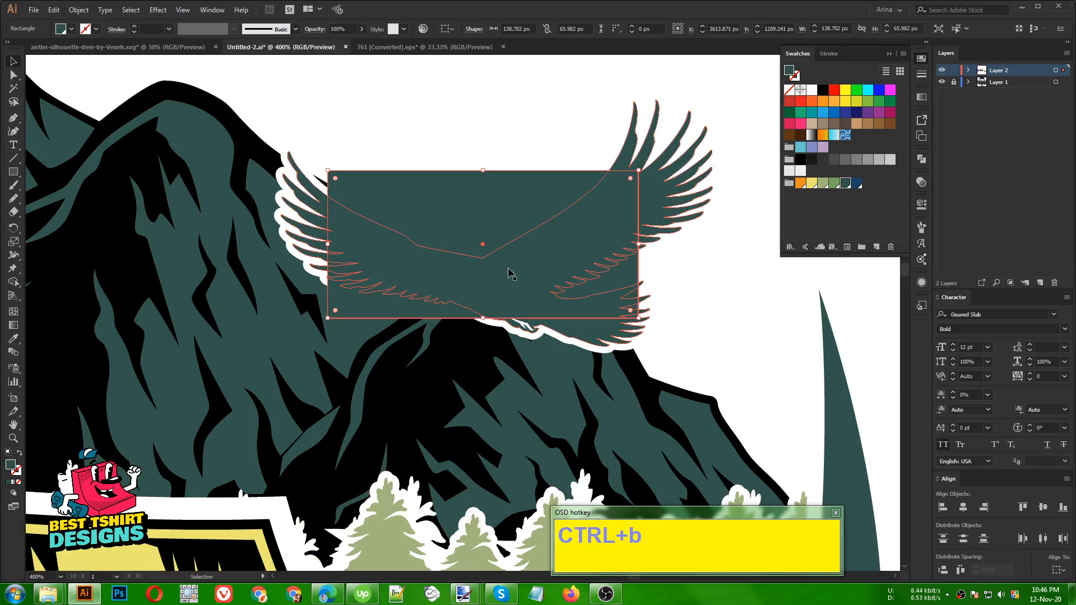
pyautogui.click(813, 184)
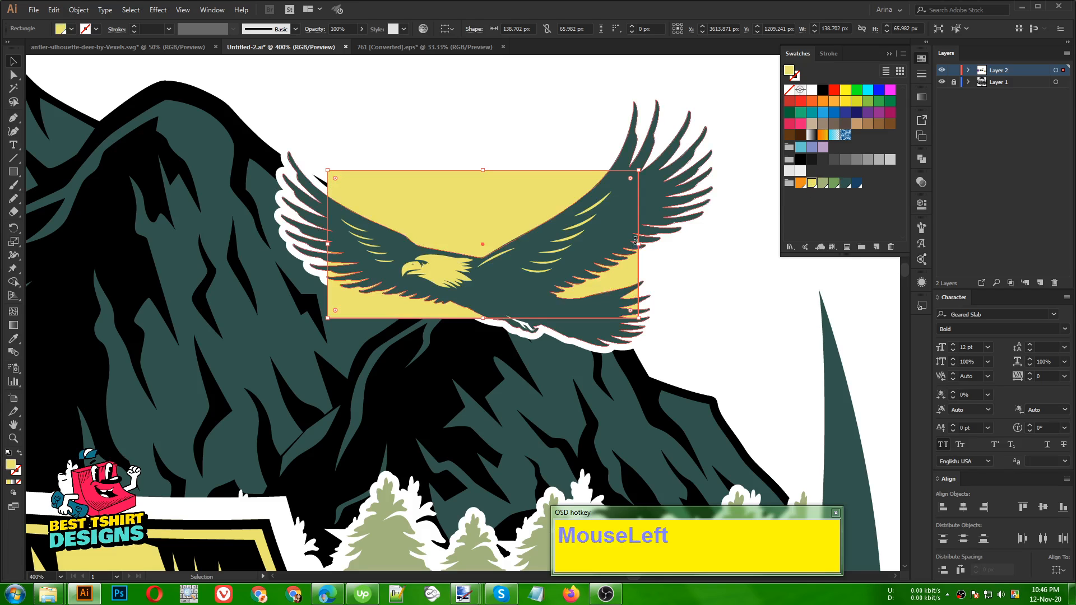
# Step: Remove the yellow areas above and below the eagle's outline with the Shape Builder and deselect the artwork
pyautogui.keyDown('shift'); pyautogui.click(645, 229); pyautogui.keyUp('shift')
pyautogui.hotkey('shift', 'm')
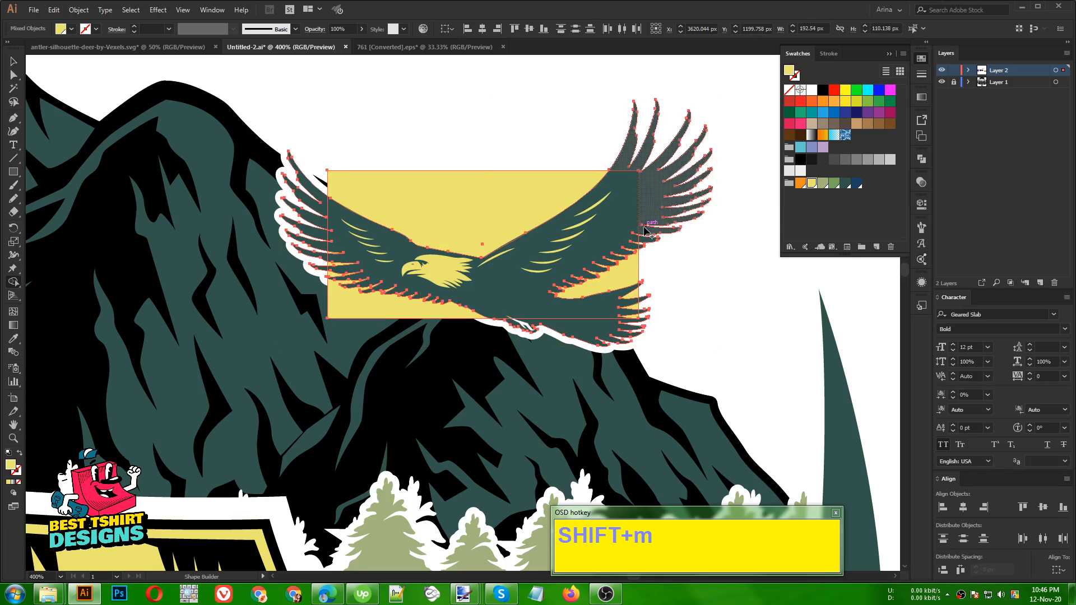
pyautogui.keyDown('alt'); pyautogui.click(610, 278); pyautogui.keyUp('alt')
pyautogui.keyDown('alt'); pyautogui.click(621, 283); pyautogui.keyUp('alt')
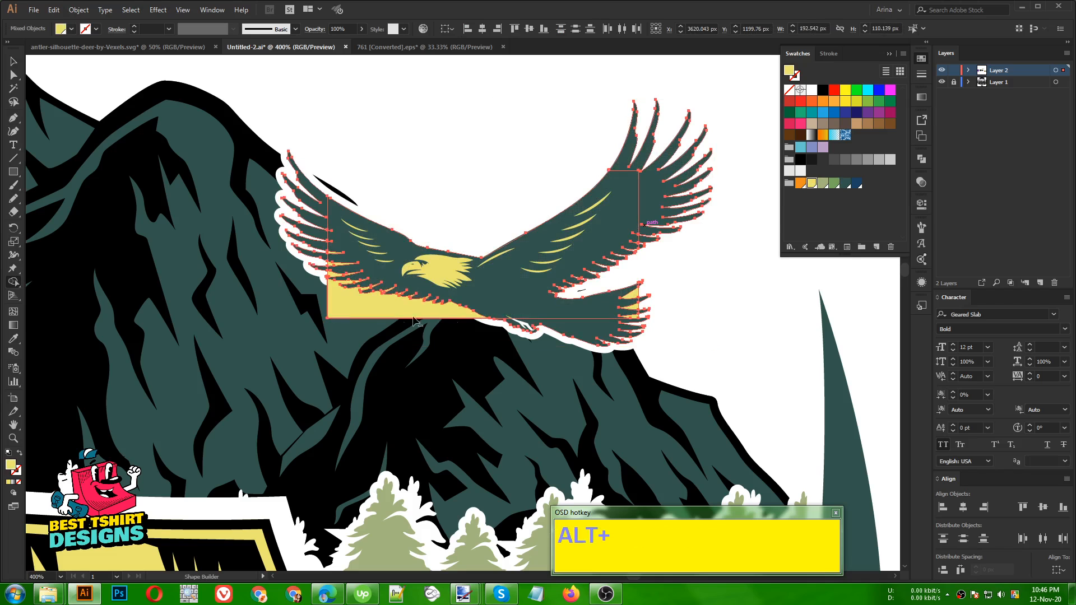
pyautogui.keyDown('alt'); pyautogui.click(433, 313); pyautogui.keyUp('alt')
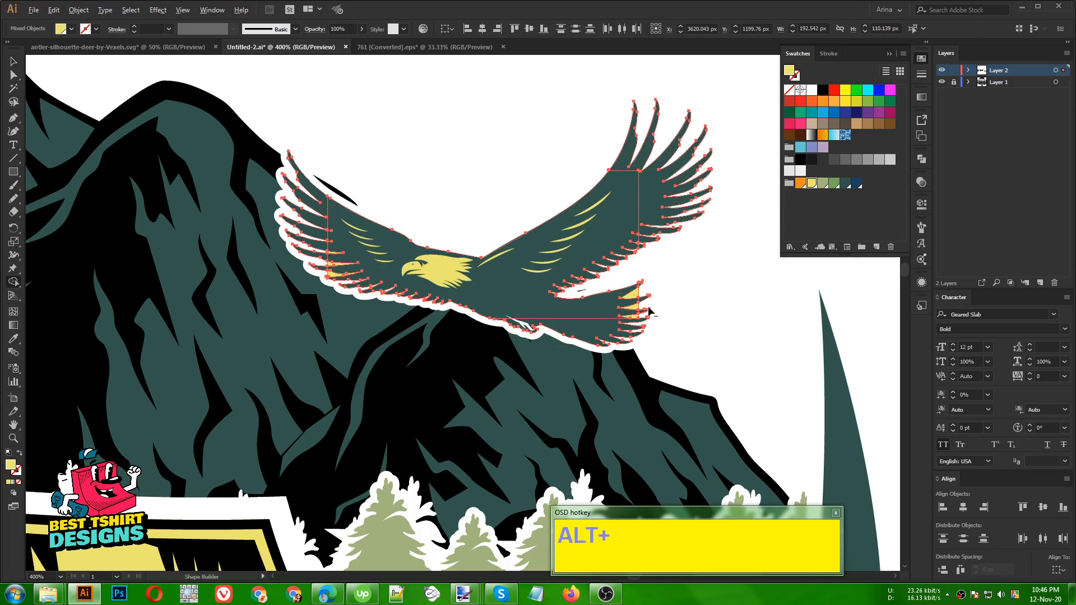
pyautogui.hotkey('alt', 'v')
pyautogui.click(667, 6)
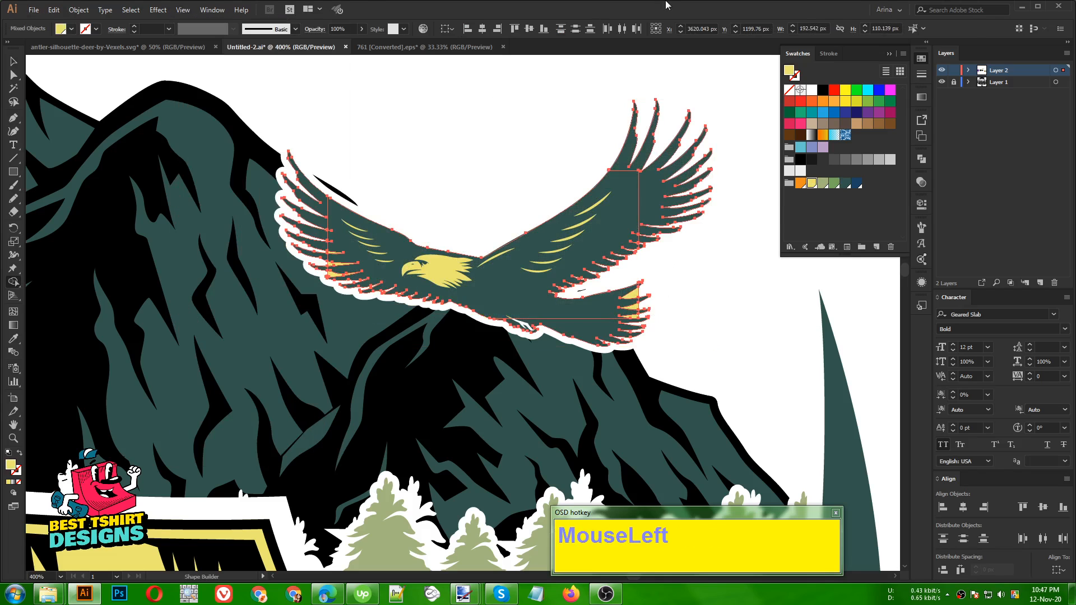
pyautogui.press('v')
pyautogui.click(675, 267)
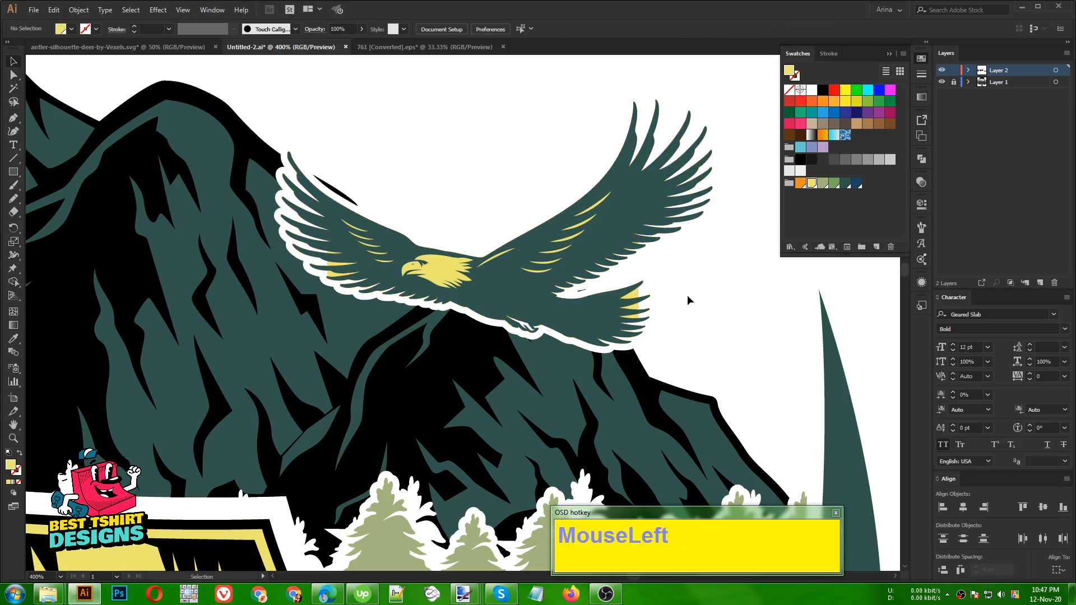
# Step: Erase the leftover yellow between the eagle's tail feathers and left wing feathers, leaving the head and feather details coloured
pyautogui.click(636, 298)
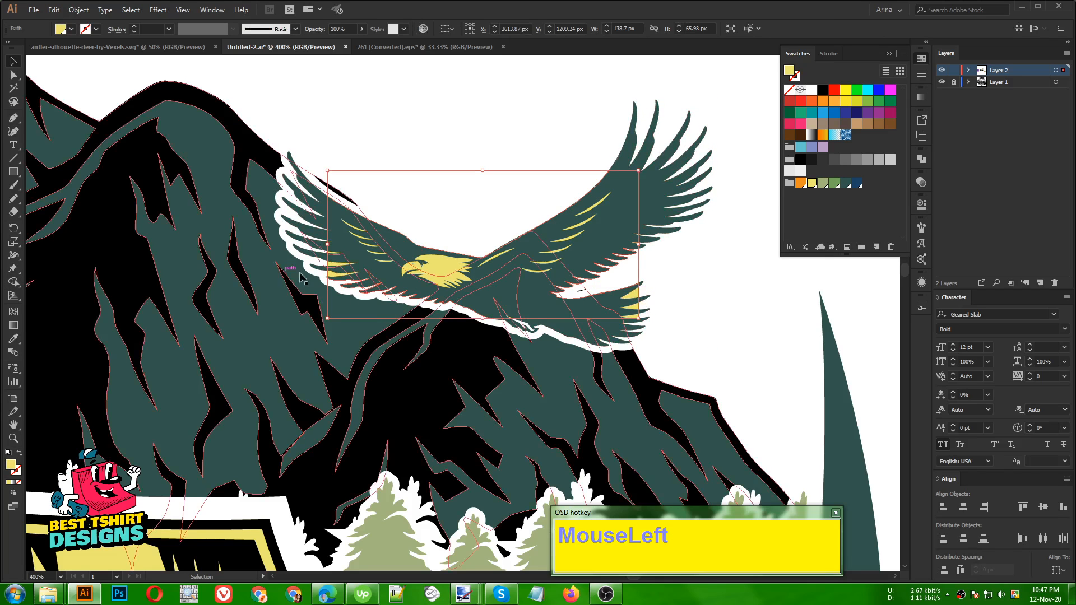
pyautogui.hotkey('shift', 'e')
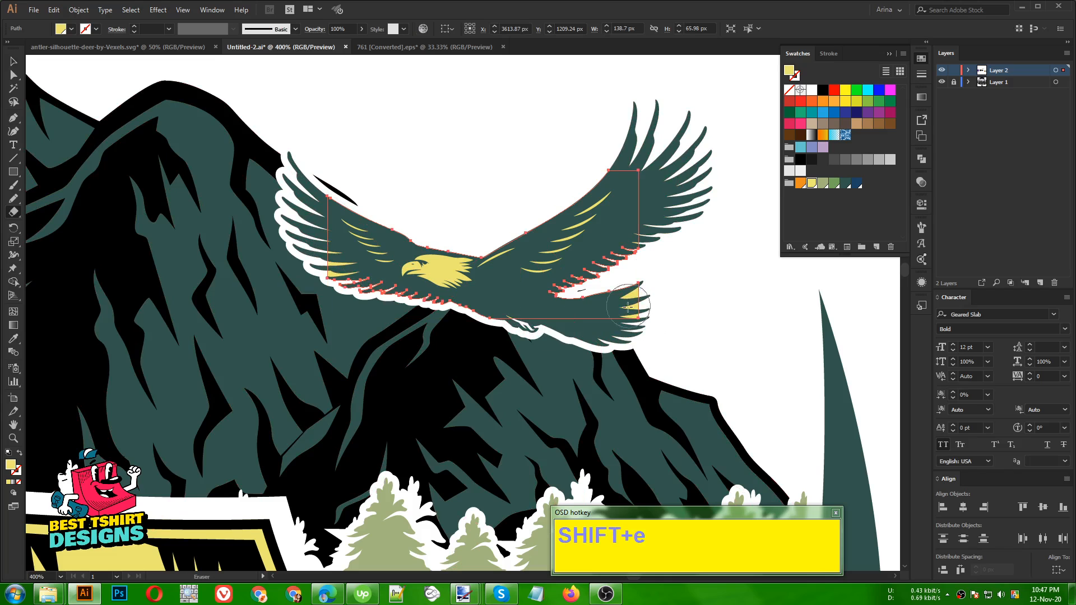
pyautogui.moveTo(639, 283)
pyautogui.mouseDown()
pyautogui.moveTo(537, 378)
pyautogui.moveTo(342, 303)
pyautogui.mouseUp()
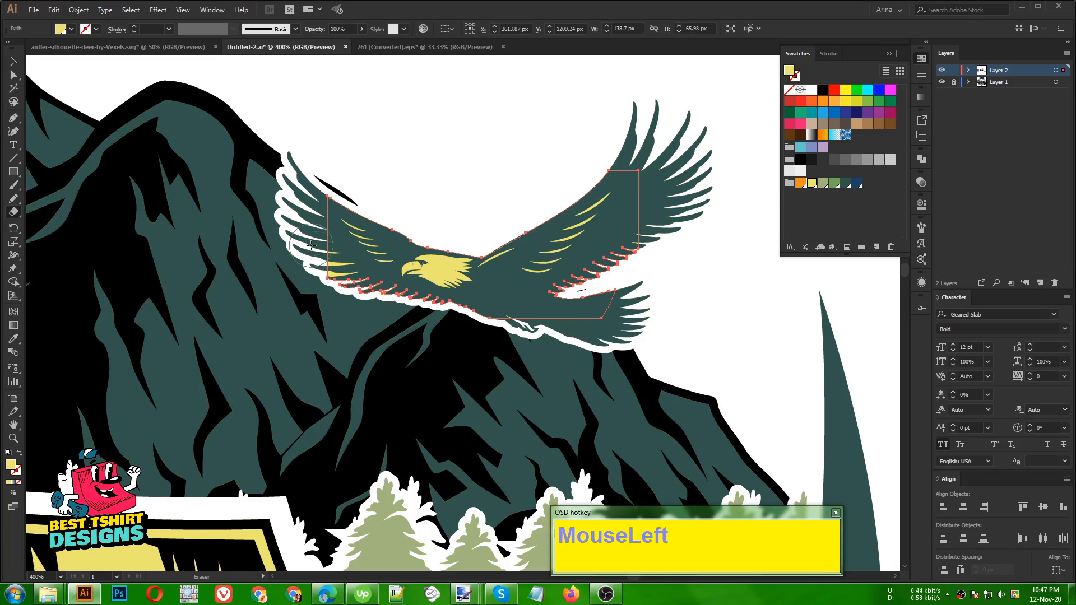
pyautogui.moveTo(312, 245); pyautogui.dragTo(395, 308)
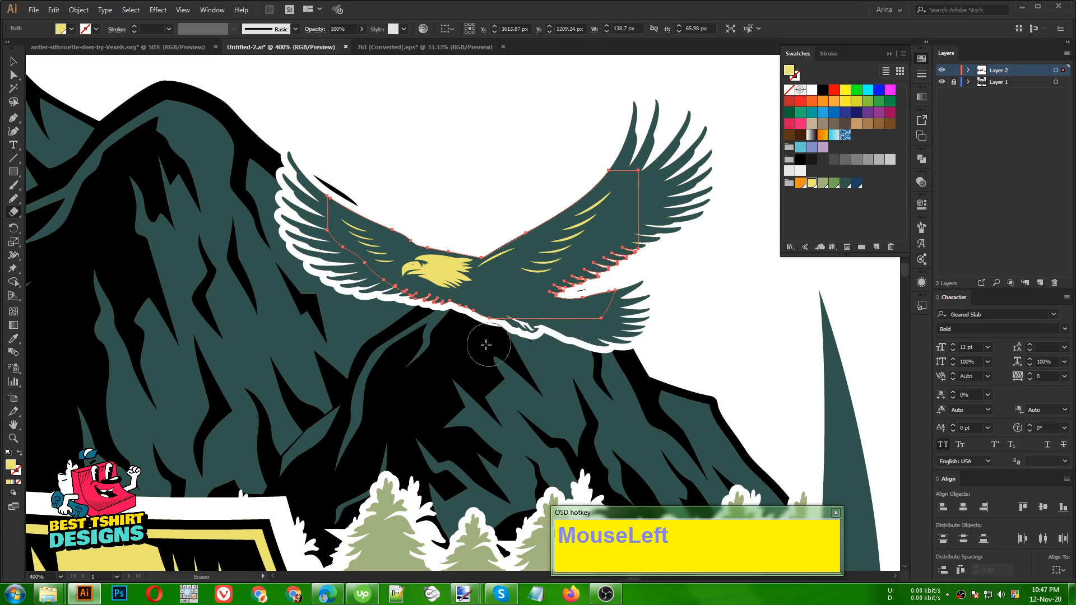
pyautogui.press('v')
pyautogui.click(493, 192)
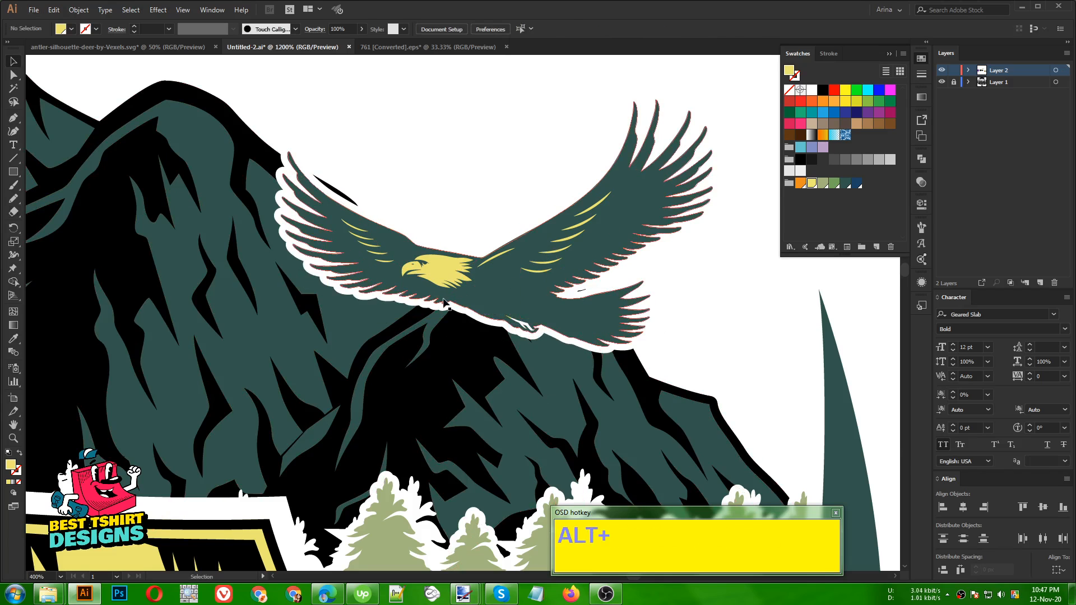
pyautogui.scroll(3, 449, 292)
pyautogui.scroll(-3, 390, 279)
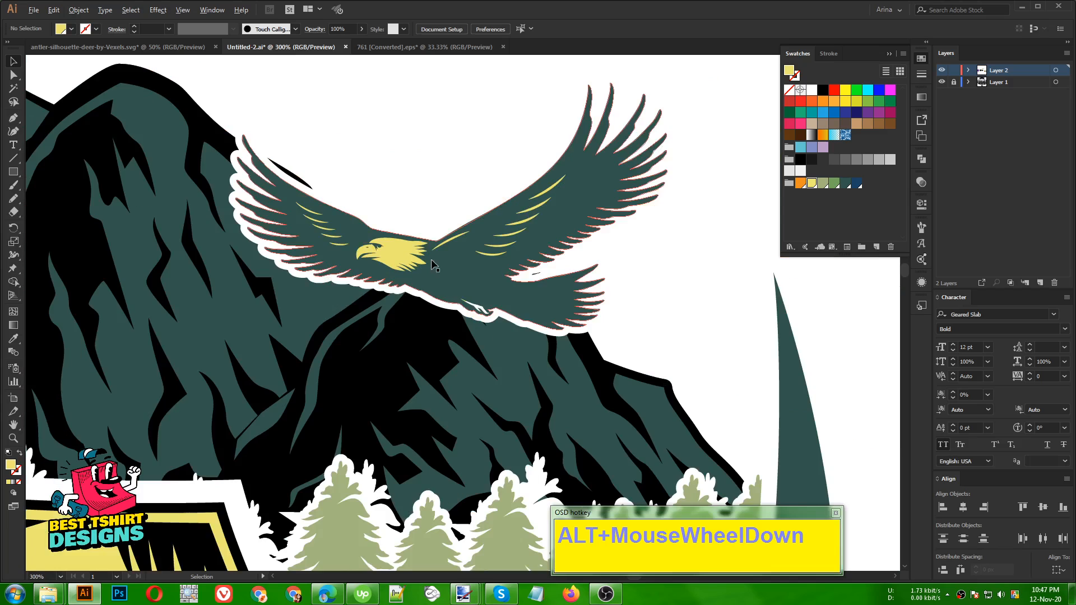
pyautogui.scroll(-2, 415, 264)
pyautogui.click(662, 237)
pyautogui.scroll(-3, 443, 229)
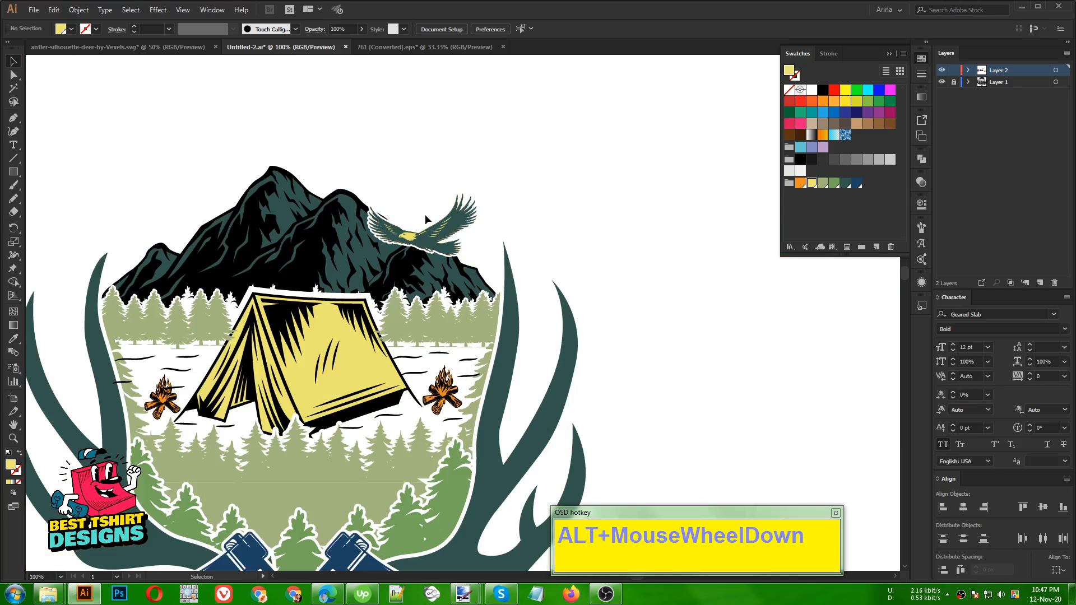
pyautogui.click(576, 226)
pyautogui.scroll(-1, 576, 227)
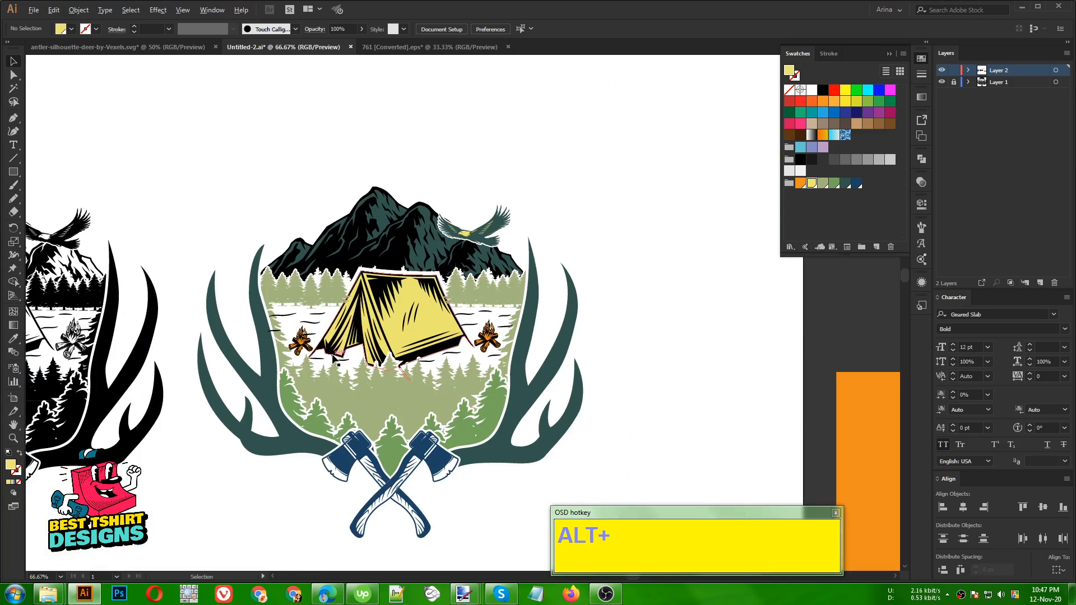
# Step: Fill the group of black ground lines around the tent and campfires with a brown swatch and deselect it
pyautogui.scroll(1, 335, 348)
pyautogui.click(315, 364)
pyautogui.doubleClick(315, 364)
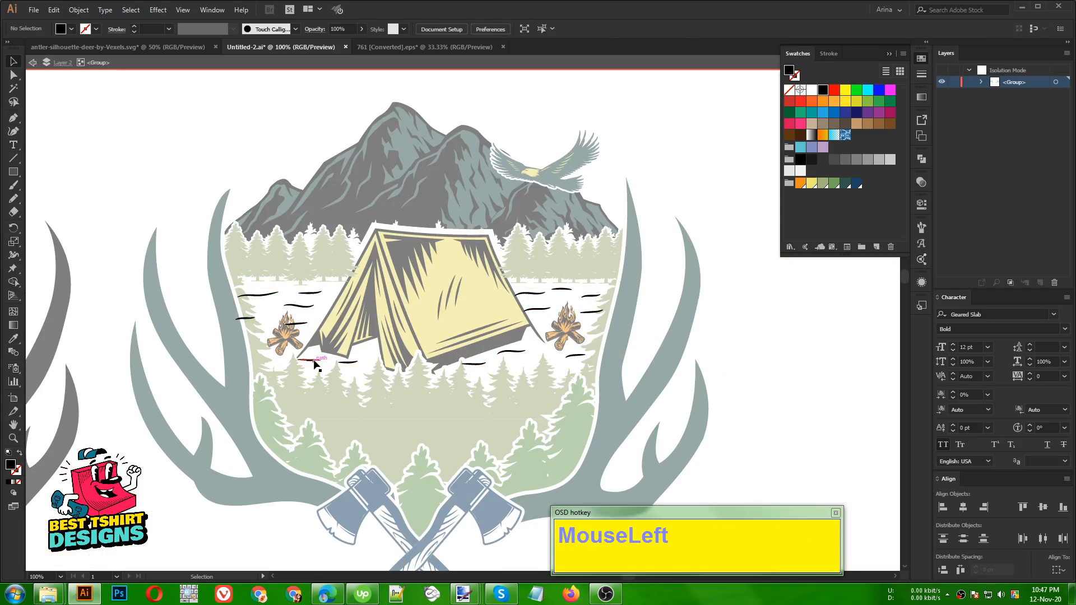
pyautogui.click(314, 359)
pyautogui.doubleClick(187, 325)
pyautogui.click(309, 358)
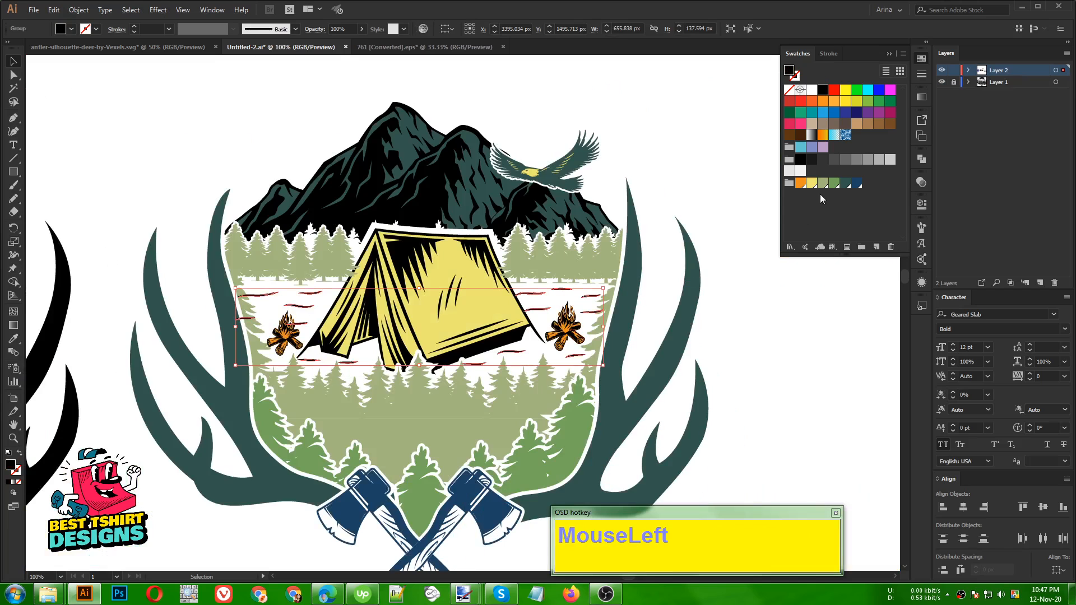
pyautogui.click(858, 124)
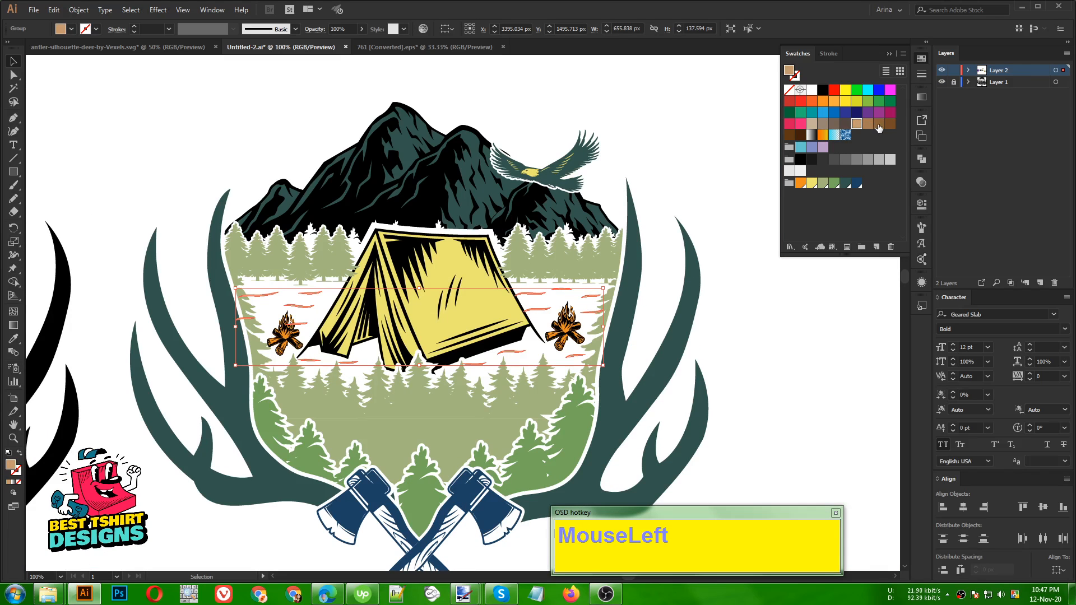
pyautogui.click(752, 279)
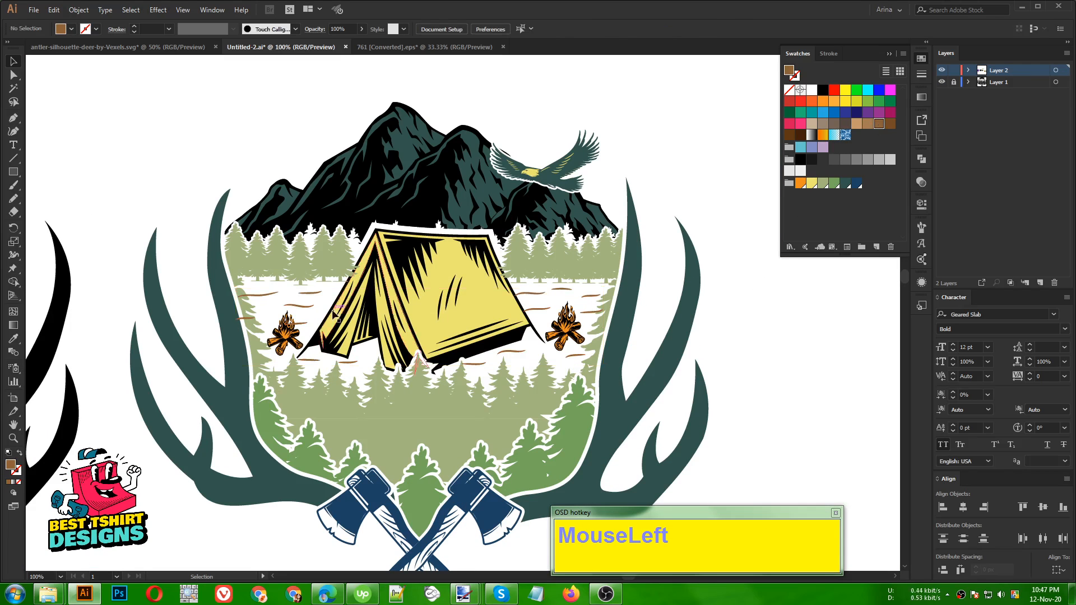
# Step: Cut the brown ground lines group, paste it behind the trees and antler border, and deselect it
pyautogui.keyDown('alt'); pyautogui.scroll(2, 259, 292); pyautogui.keyUp('alt')
pyautogui.click(255, 284)
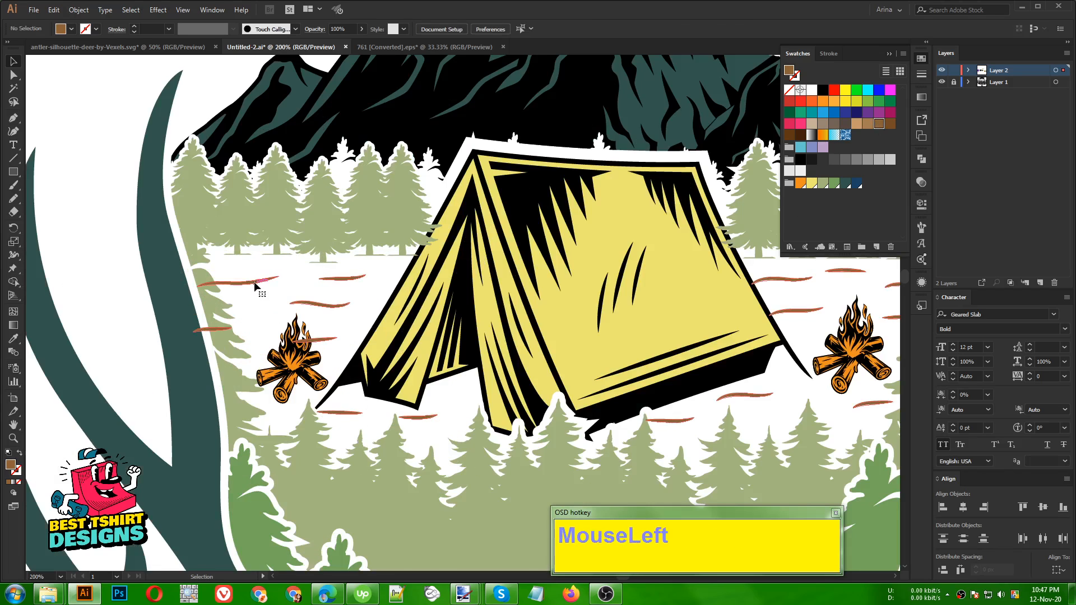
pyautogui.keyDown('alt'); pyautogui.scroll(-1, 255, 285); pyautogui.keyUp('alt')
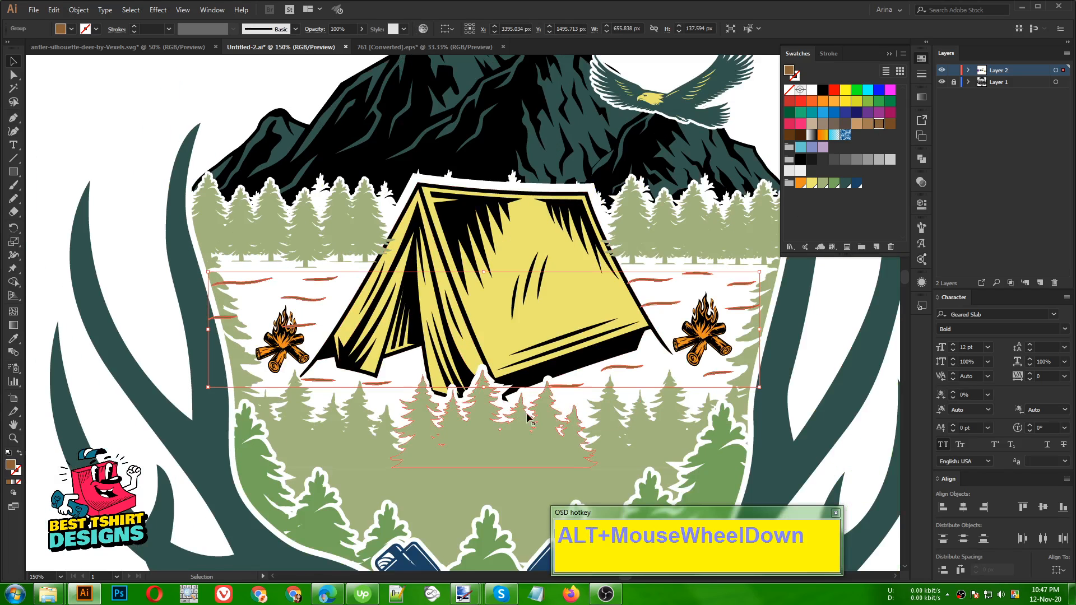
pyautogui.hotkey('ctrl', 'x')
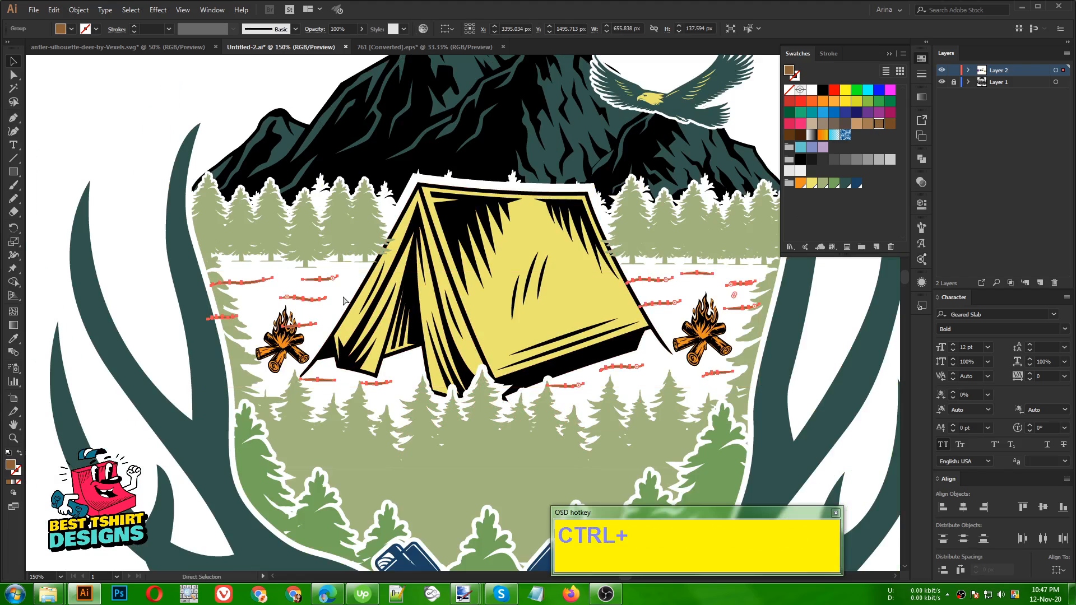
pyautogui.click(240, 311)
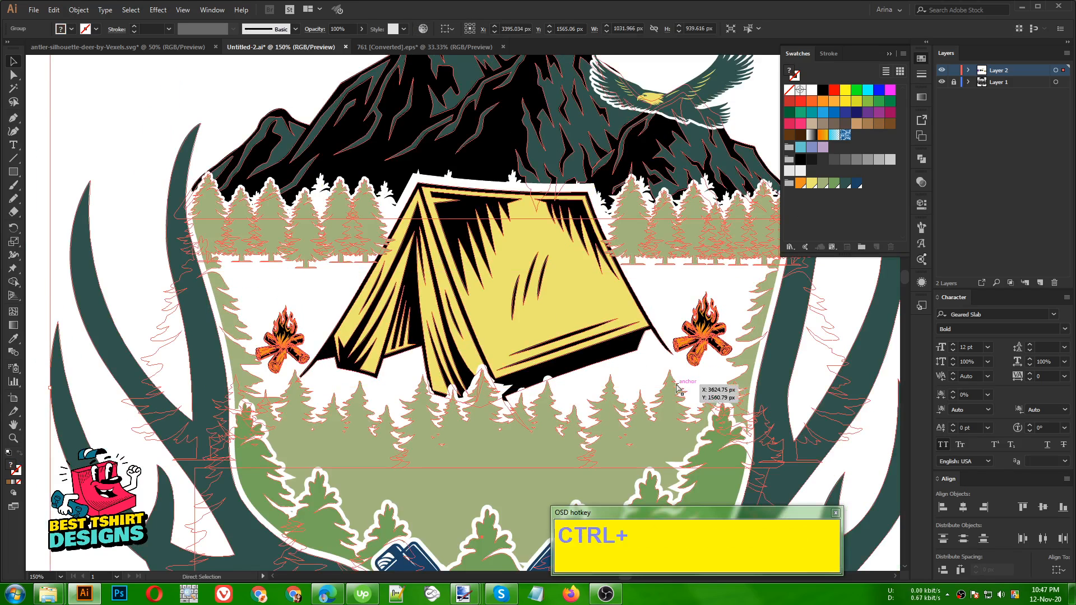
pyautogui.hotkey('ctrl', 'b')
pyautogui.click(346, 304)
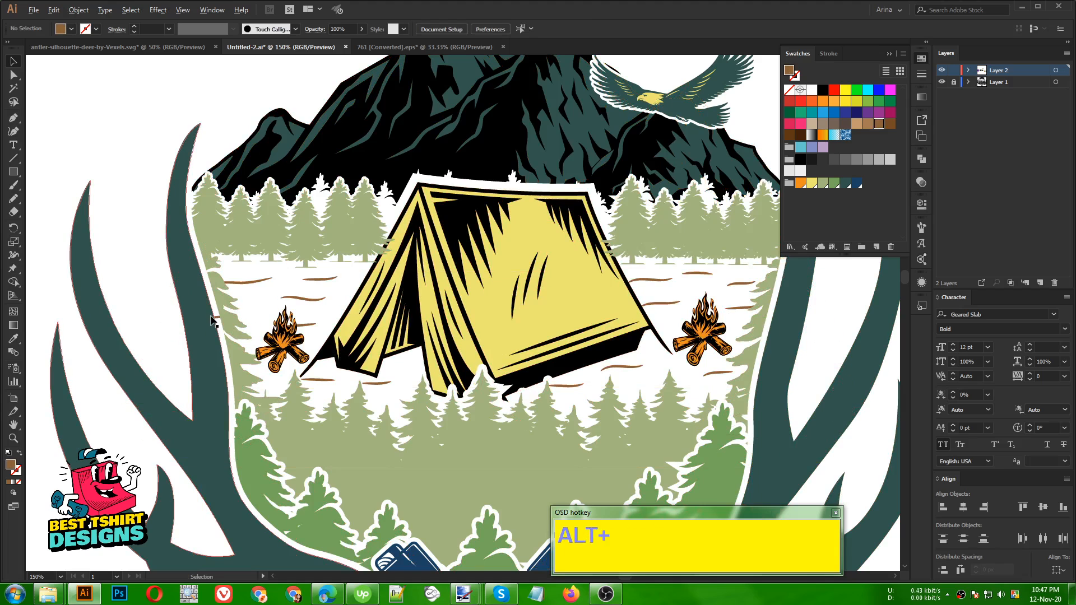
# Step: Isolate the ground lines group, move the stray line at the left antler inward beside the campfire, and exit isolation
pyautogui.scroll(2, 222, 320)
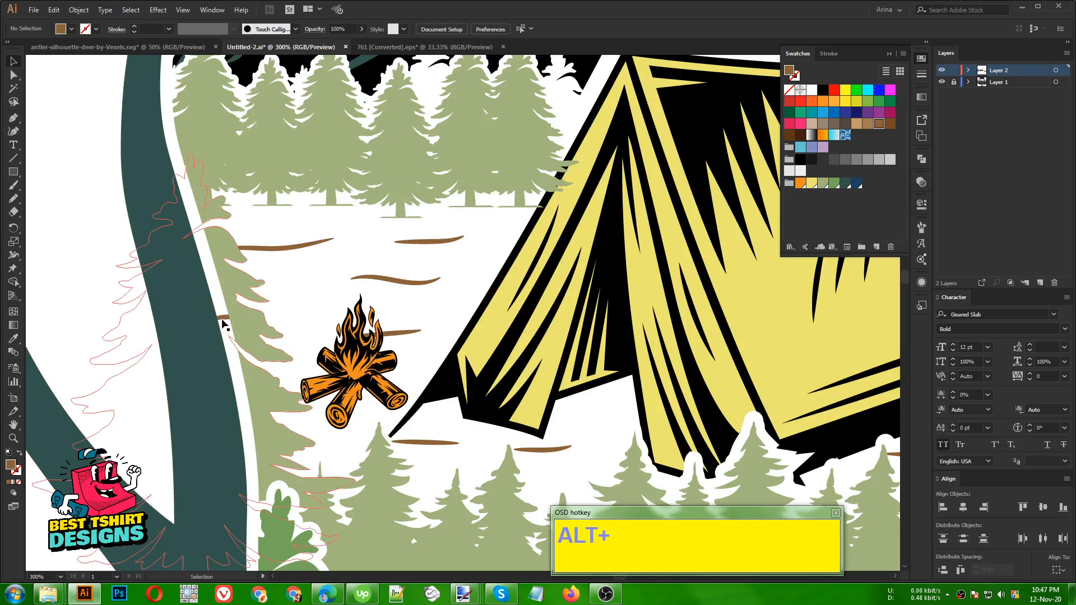
pyautogui.doubleClick(398, 334)
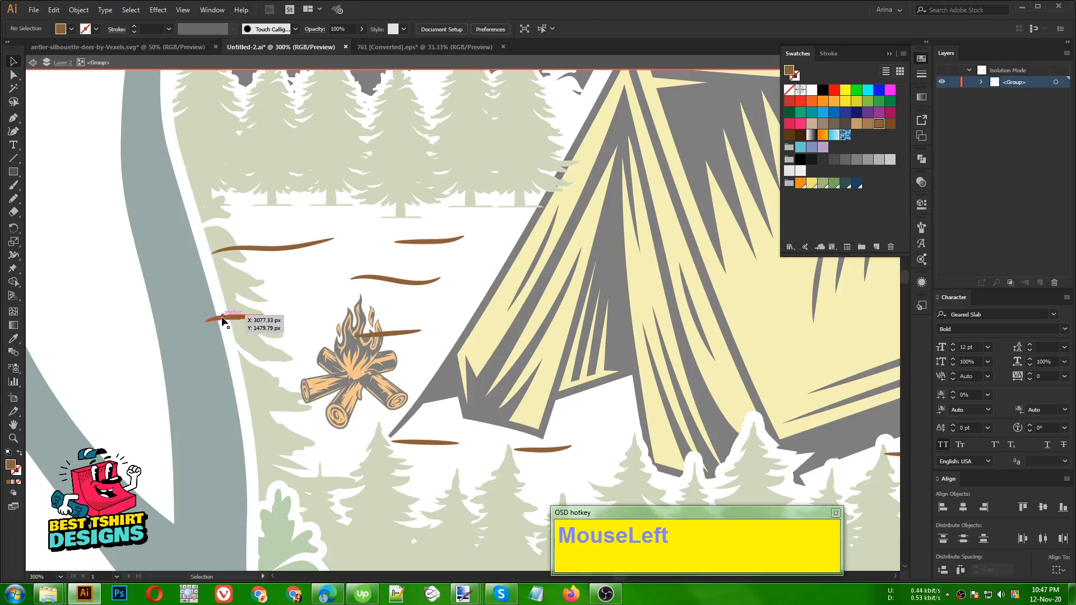
pyautogui.click(222, 320)
pyautogui.press('Delete')
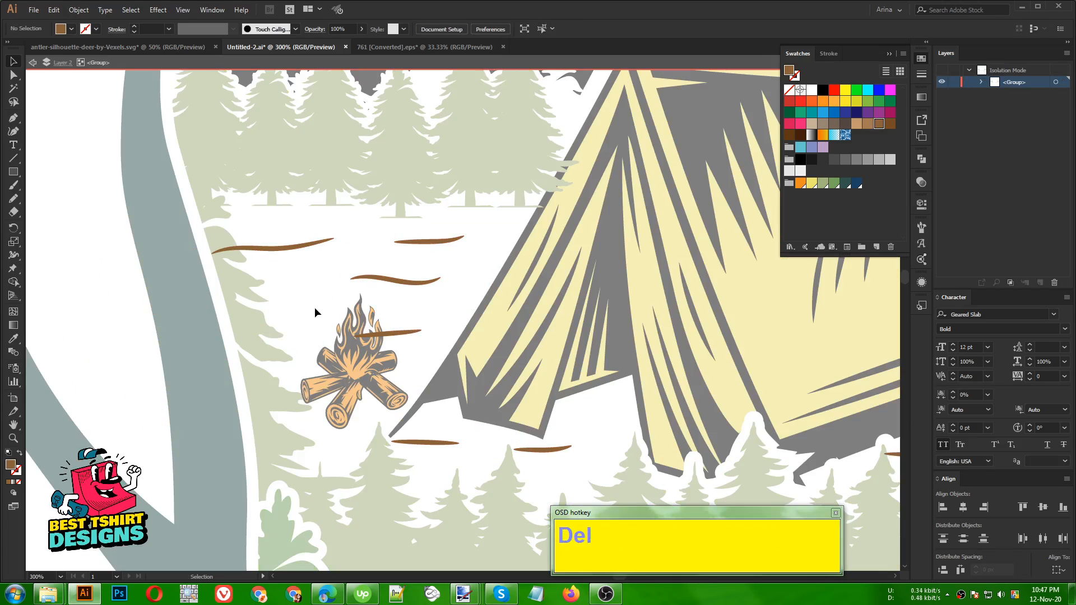
pyautogui.hotkey('ctrl', 'z')
pyautogui.moveTo(246, 318); pyautogui.dragTo(316, 300)
pyautogui.doubleClick(306, 326)
pyautogui.scroll(-4, 230, 321)
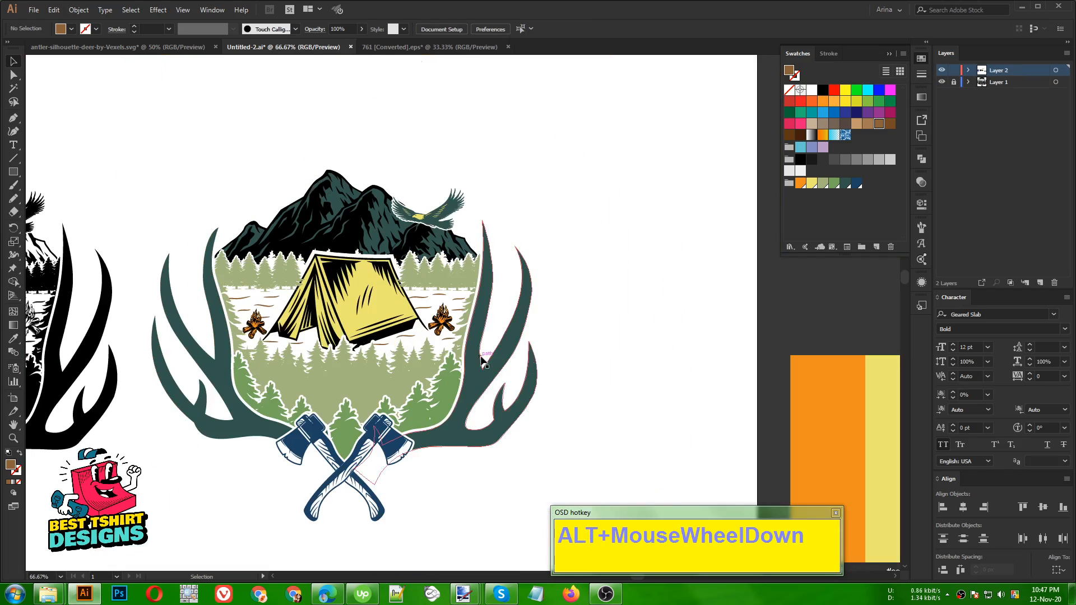
pyautogui.click(599, 362)
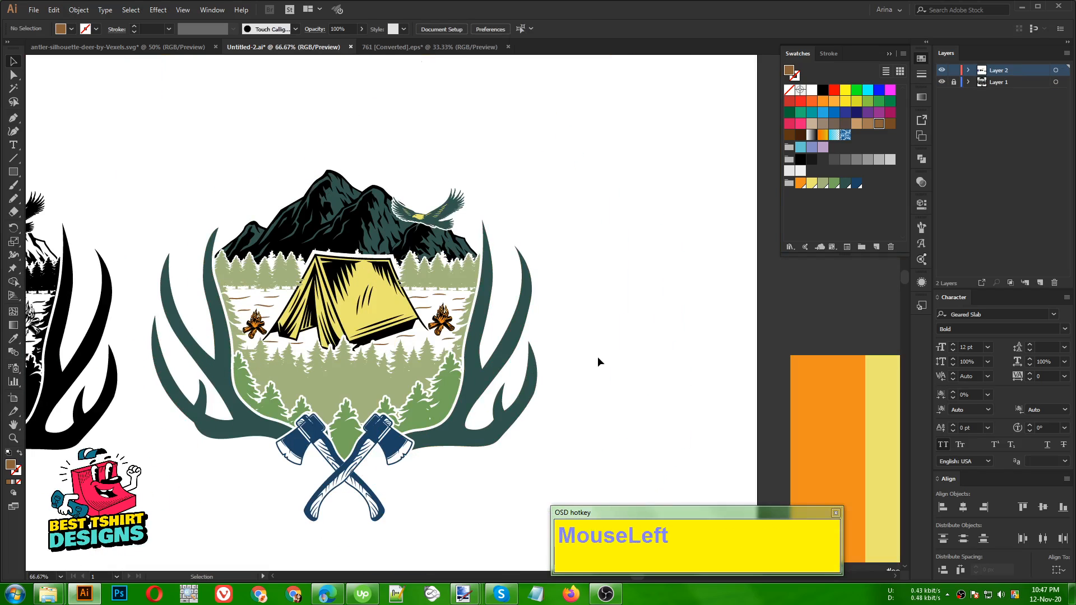
# Step: Recolour the crossed axes at the base of the badge with the black swatch
pyautogui.scroll(1, 314, 359)
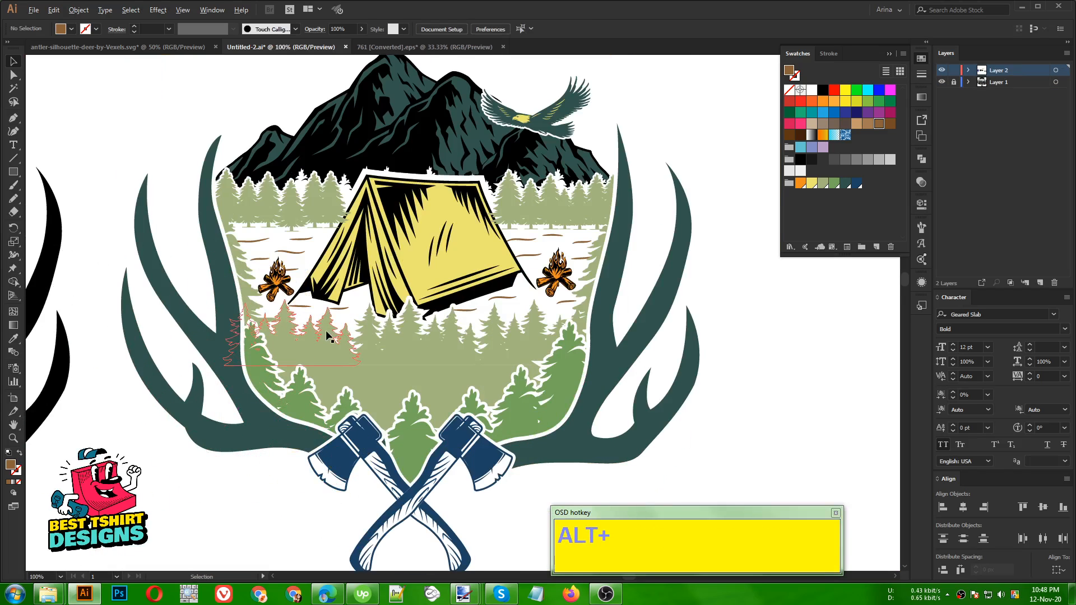
pyautogui.scroll(-1, 325, 332)
pyautogui.click(654, 372)
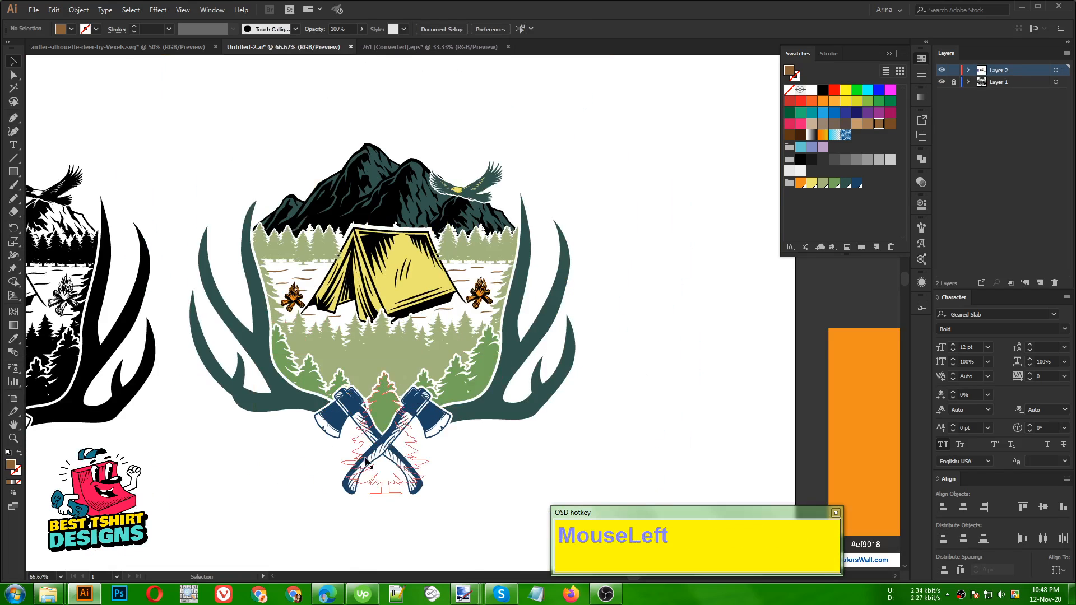
pyautogui.click(418, 492)
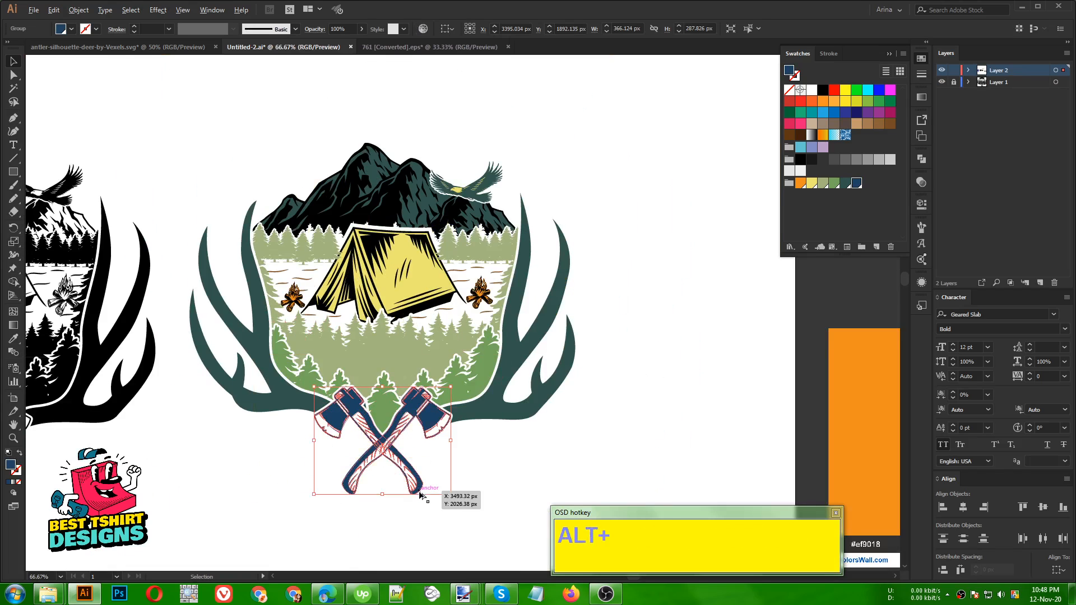
pyautogui.scroll(2, 421, 492)
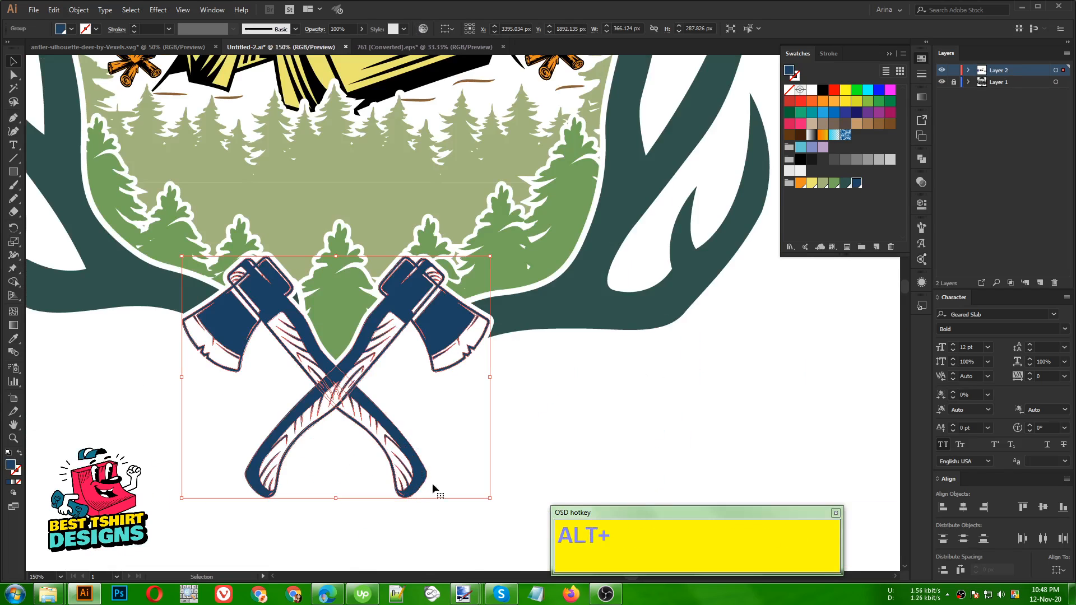
pyautogui.click(802, 185)
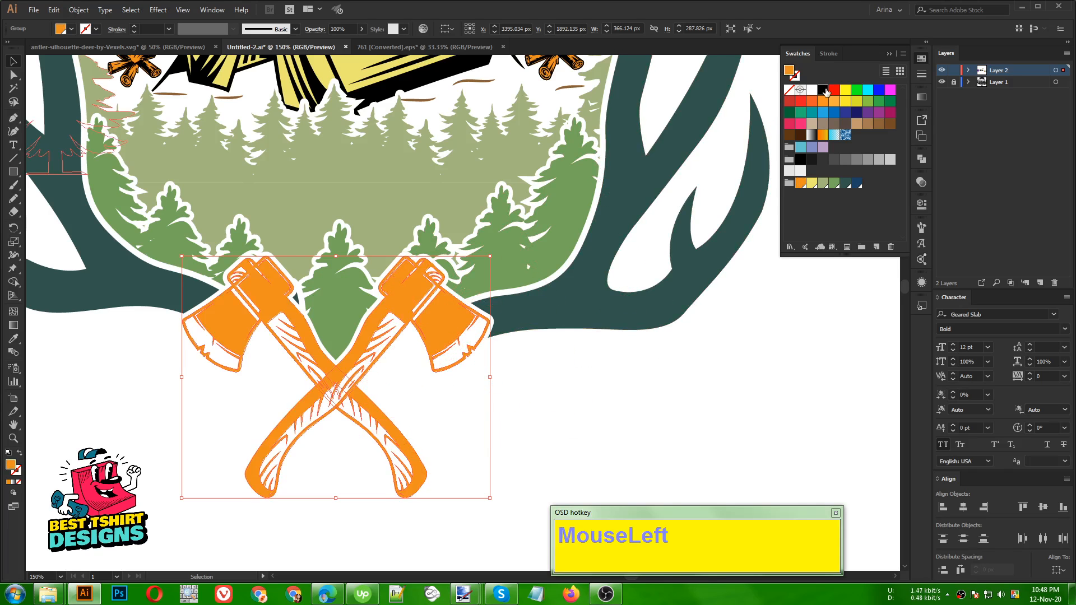
pyautogui.click(822, 91)
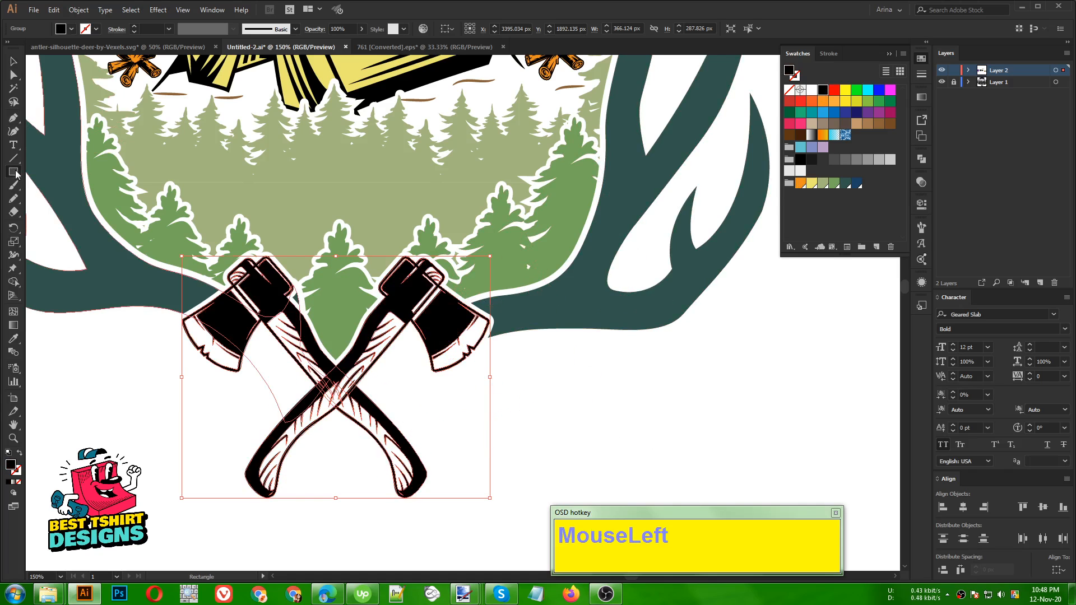
# Step: Draw a rectangle about 435 × 378 px over the axes, fill it orange and paste it directly behind them
pyautogui.moveTo(151, 208); pyautogui.dragTo(516, 526)
pyautogui.click(801, 185)
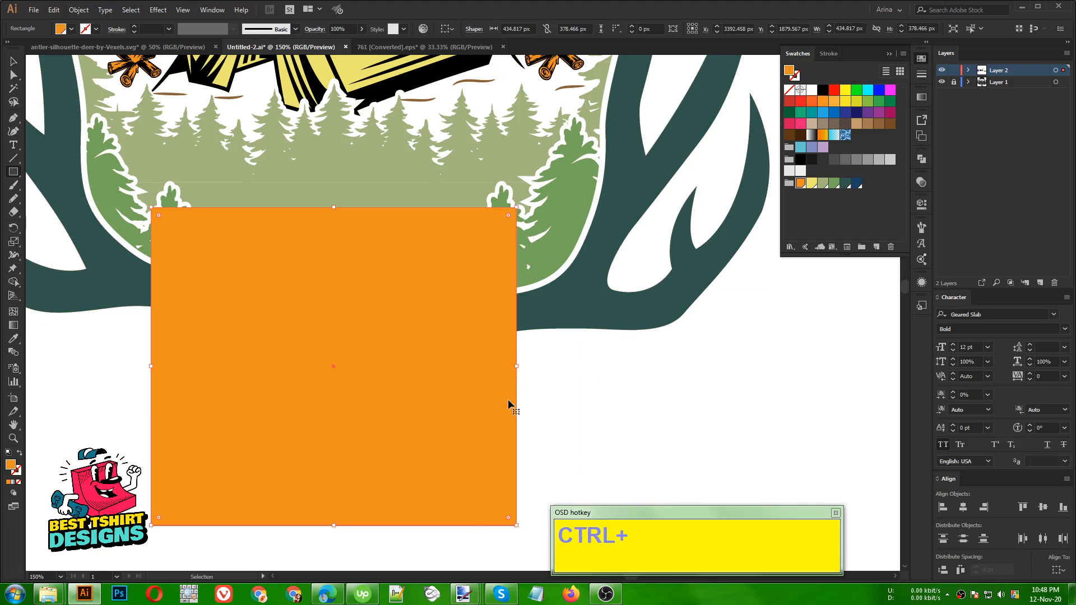
pyautogui.hotkey('ctrl', 'v')
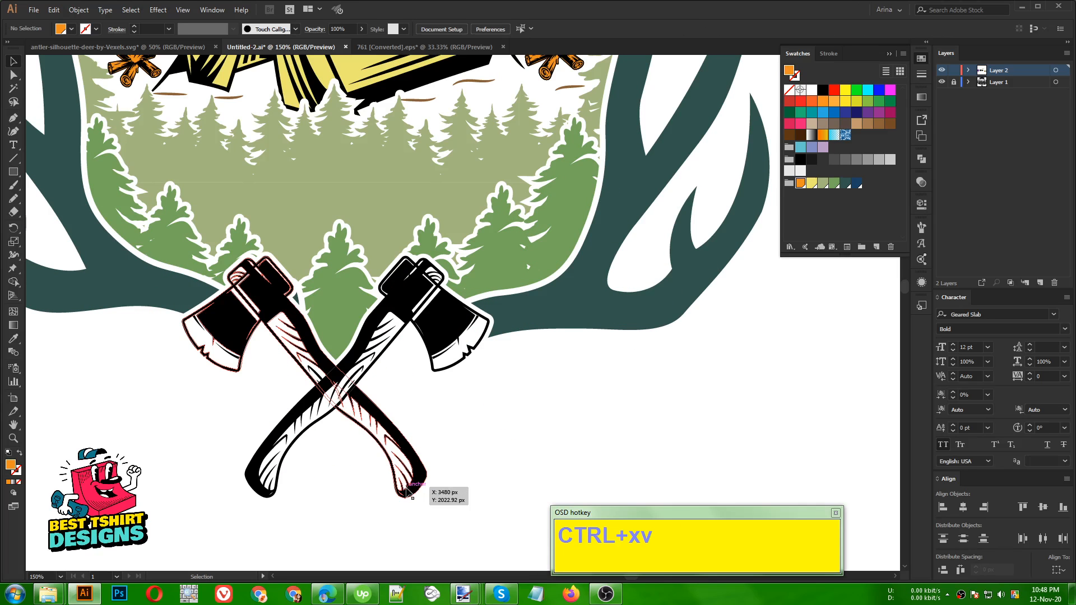
pyautogui.click(409, 490)
pyautogui.hotkey('ctrl', 'b')
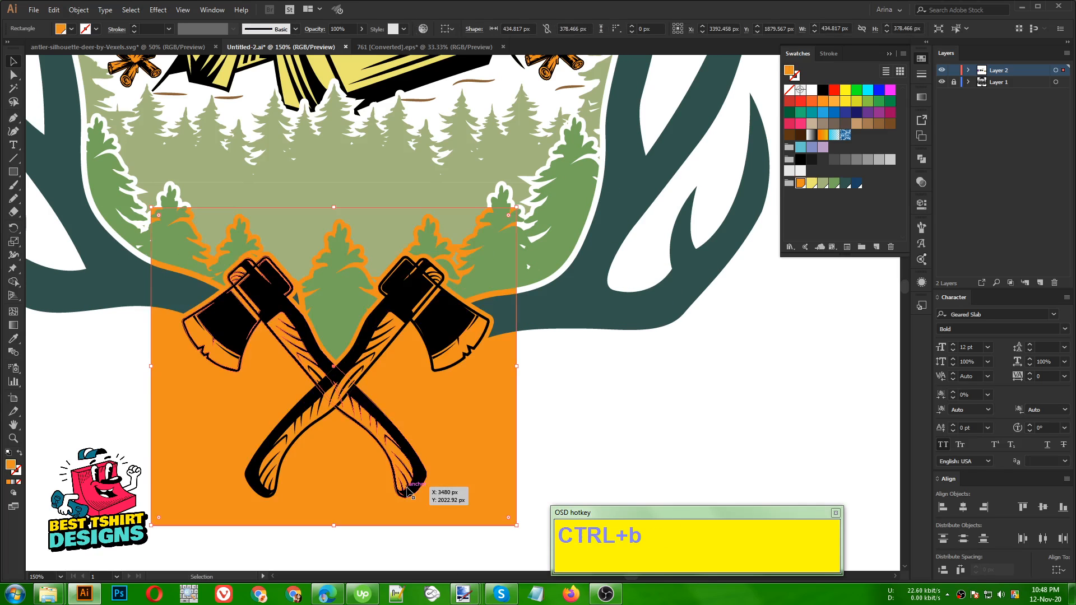
# Step: Remove the orange area outside the axes with the Shape Builder and deselect the artwork
pyautogui.hotkey('shift', 'm')
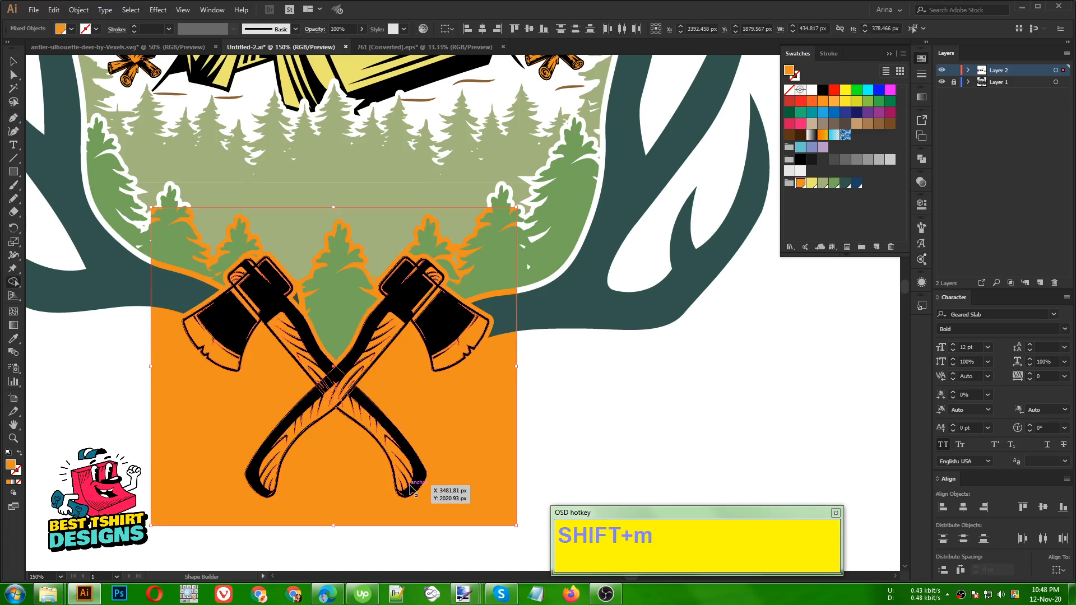
pyautogui.keyDown('alt'); pyautogui.click(444, 438); pyautogui.keyUp('alt')
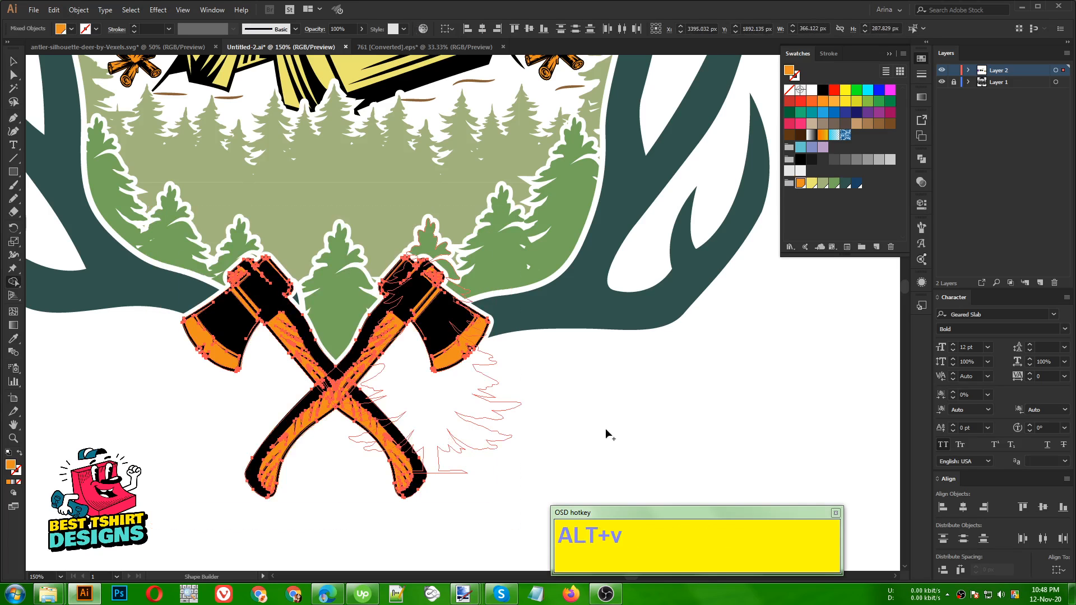
pyautogui.press('v')
pyautogui.click(689, 402)
pyautogui.keyDown('alt'); pyautogui.scroll(-3, 375, 391); pyautogui.keyUp('alt')
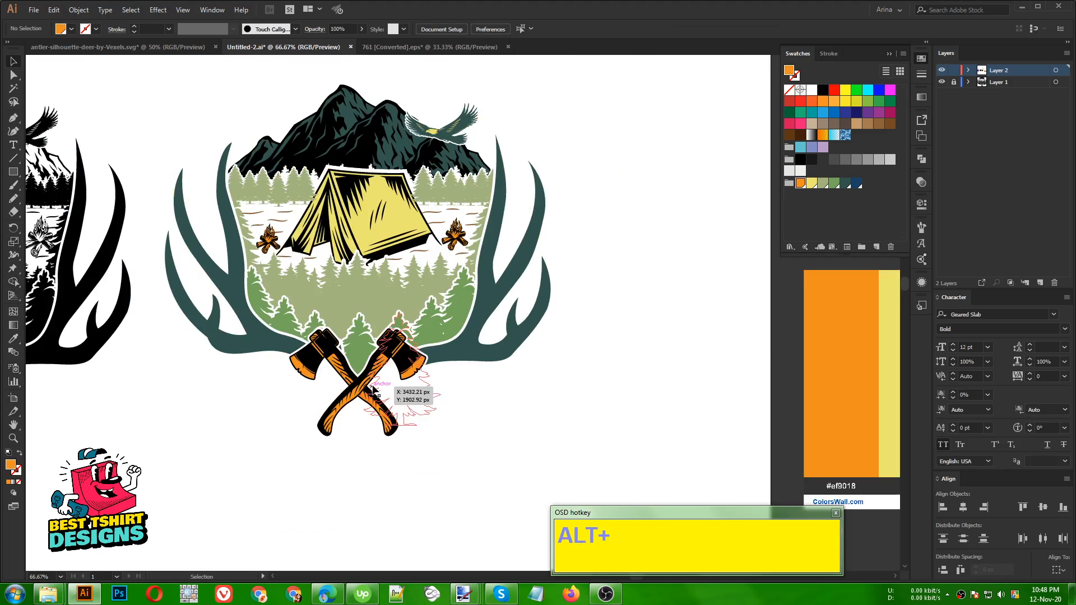
pyautogui.click(615, 387)
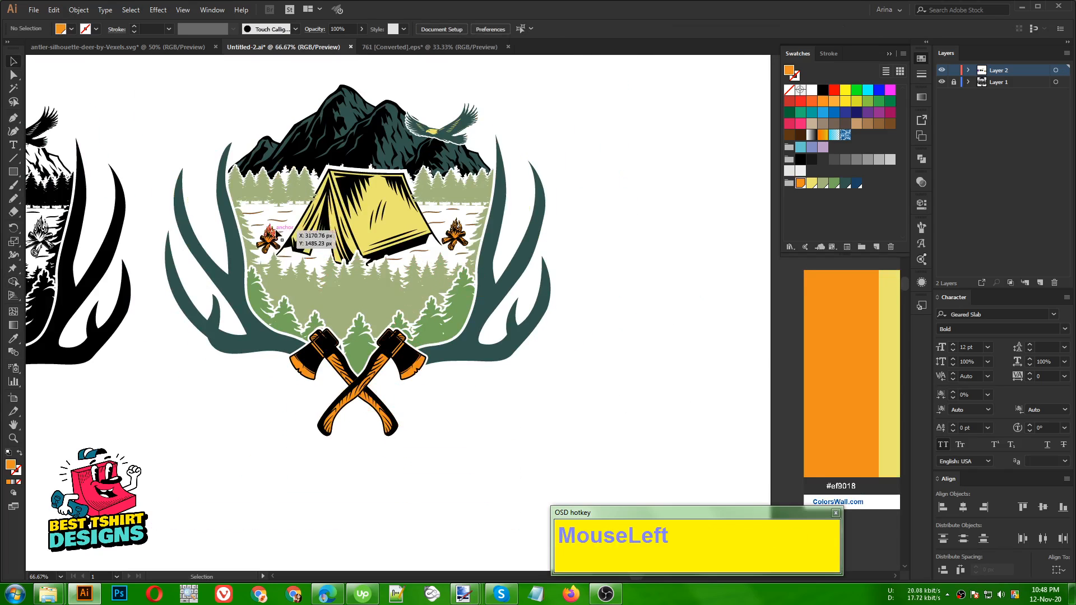
# Step: Draw a black rectangle about 1212 × 1041 px around the whole badge and place it behind the artwork
pyautogui.click(14, 173)
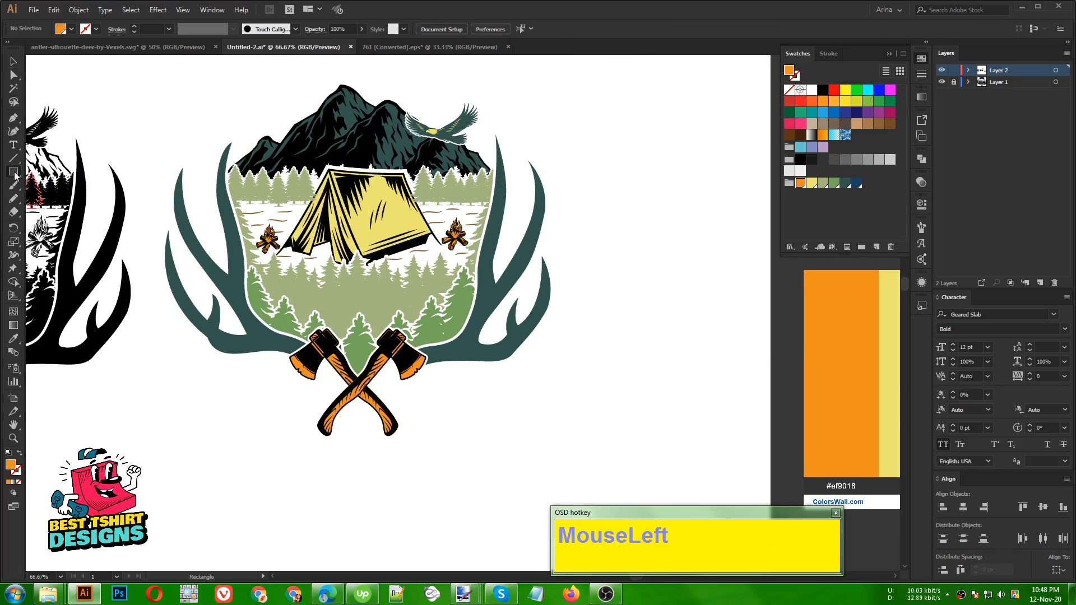
pyautogui.moveTo(147, 74); pyautogui.dragTo(600, 463)
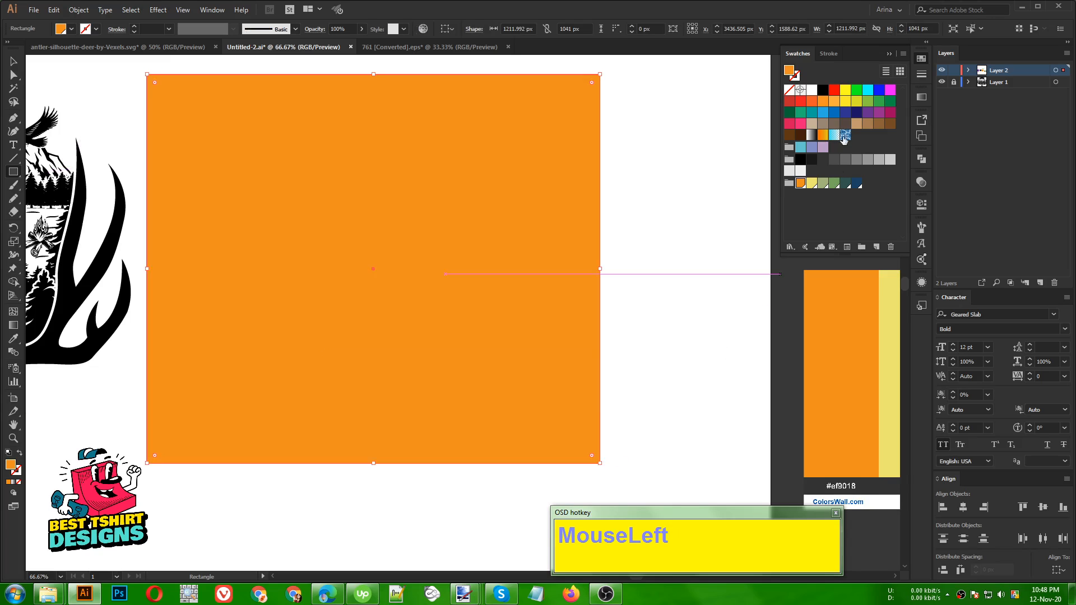
pyautogui.click(822, 91)
pyautogui.hotkey('ctrl', 'x')
pyautogui.press('b')
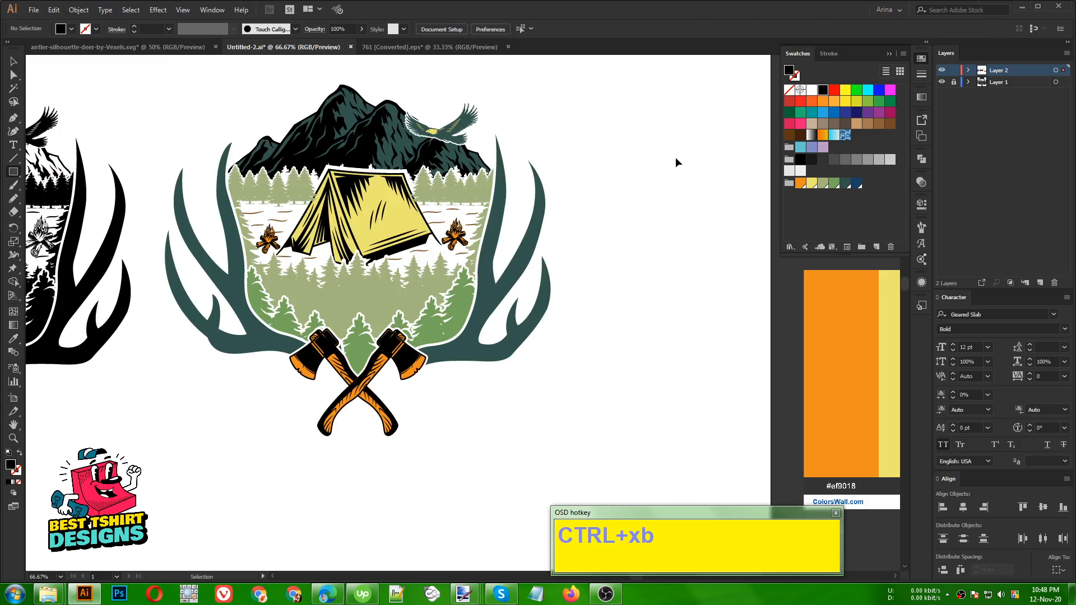
pyautogui.press('v')
pyautogui.click(647, 178)
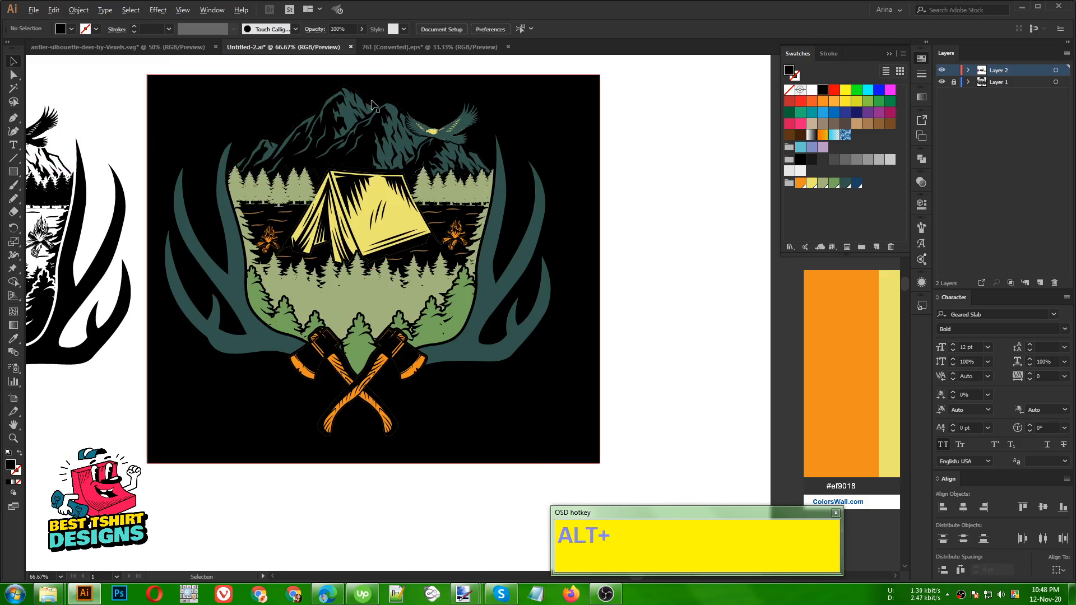
pyautogui.scroll(1, 373, 103)
pyautogui.scroll(-1, 437, 269)
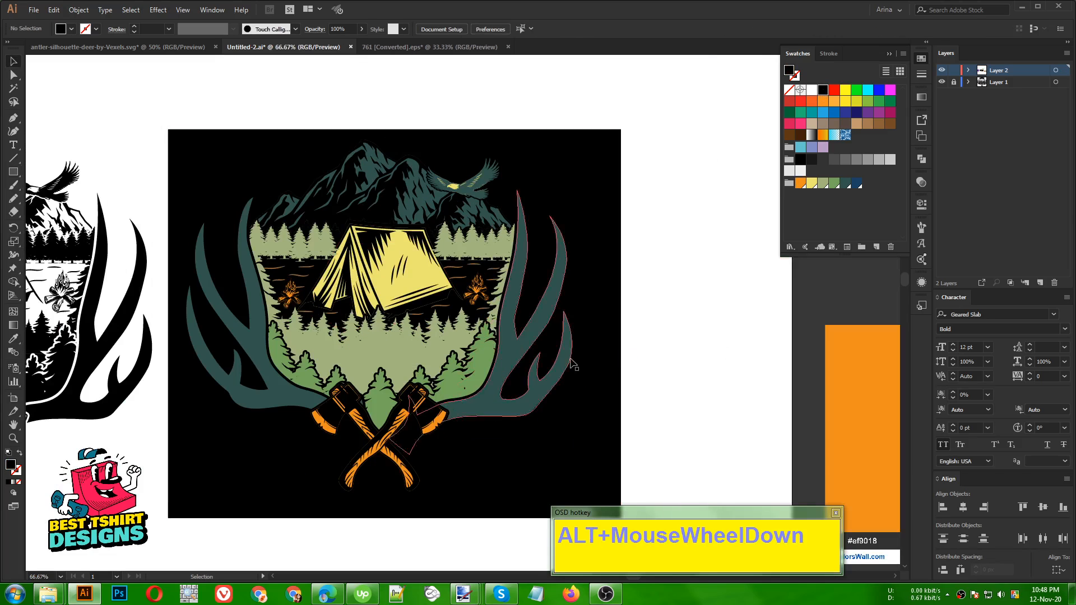
pyautogui.click(645, 363)
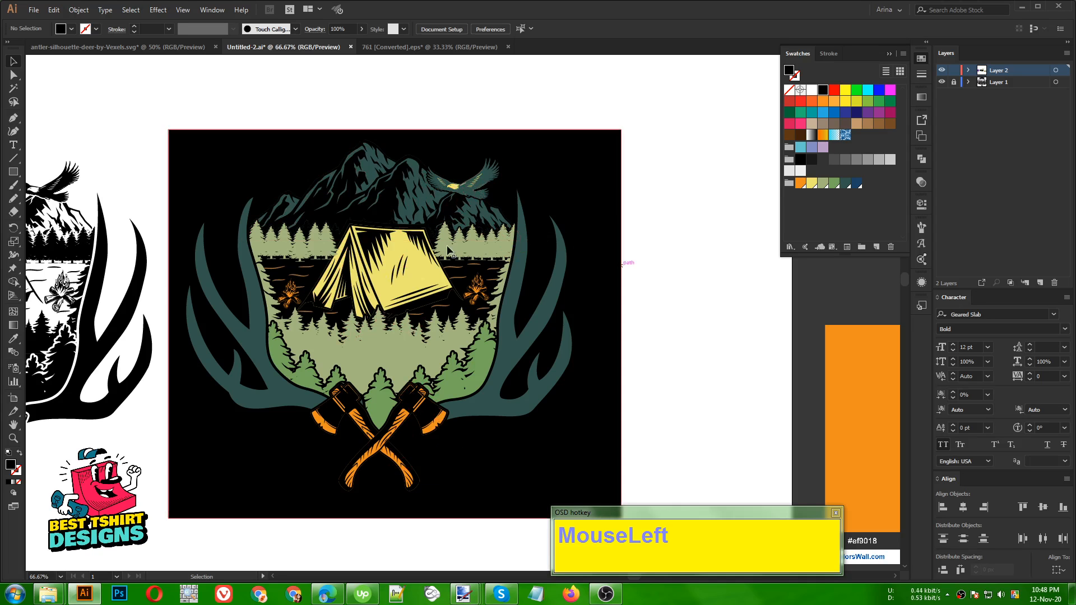
# Step: Select all dark teal shapes of the antlers, mountains and eagle with the Magic Wand and change their fill to #72a094
pyautogui.scroll(1, 415, 177)
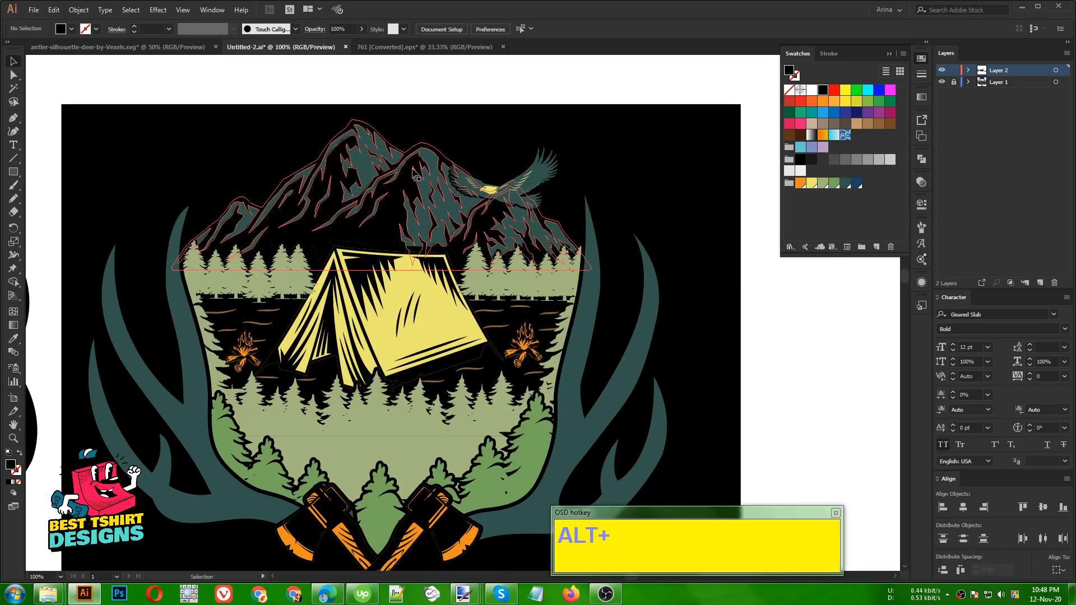
pyautogui.scroll(-1, 370, 250)
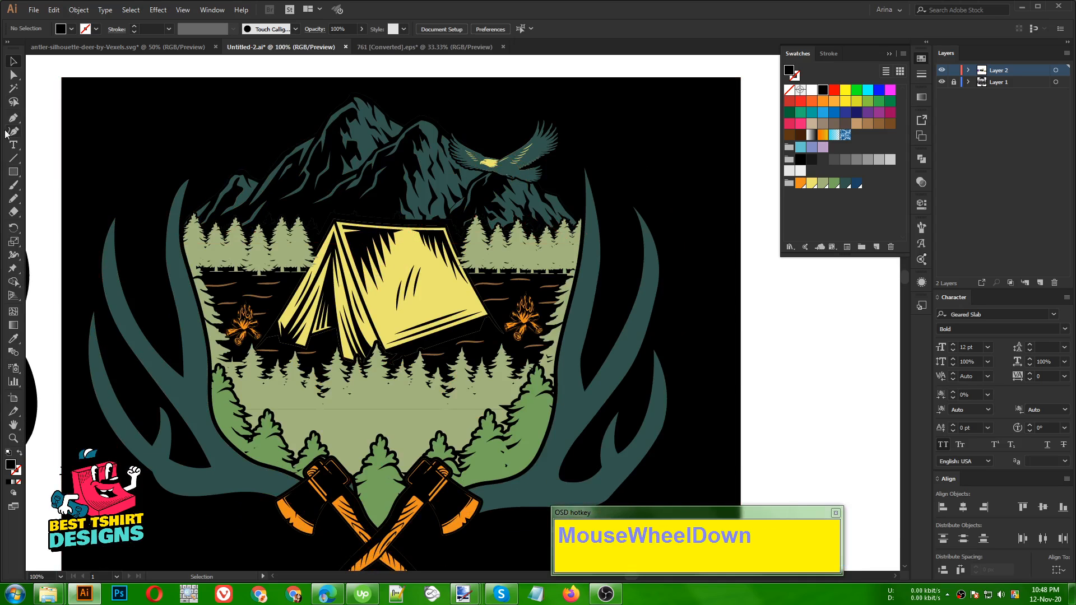
pyautogui.click(14, 88)
pyautogui.click(146, 357)
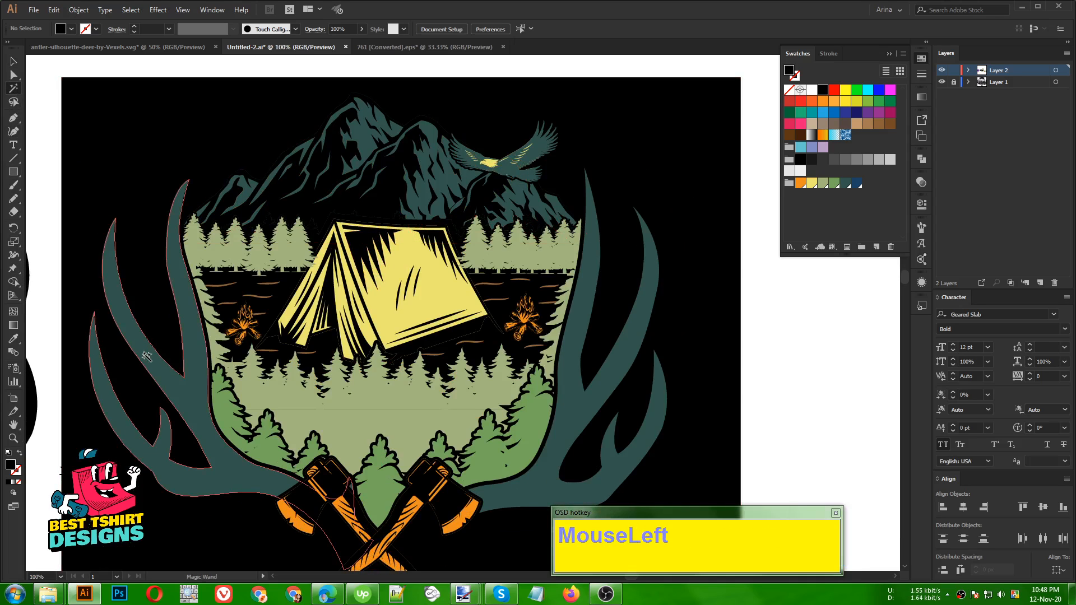
pyautogui.click(665, 286)
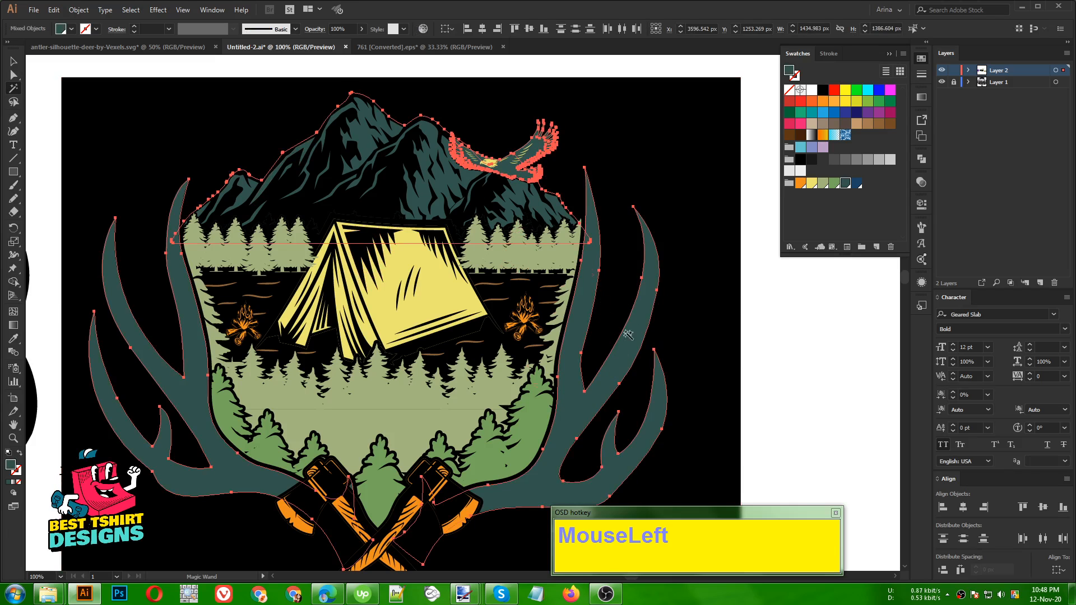
pyautogui.doubleClick(10, 466)
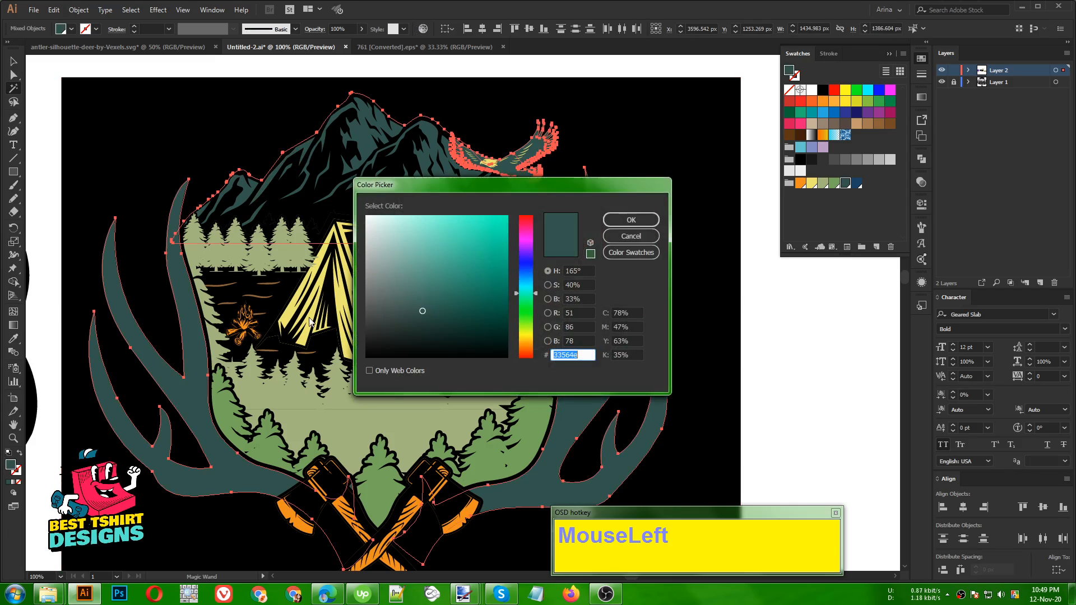
pyautogui.moveTo(450, 294)
pyautogui.mouseDown()
pyautogui.moveTo(451, 285)
pyautogui.moveTo(403, 268)
pyautogui.mouseUp()
pyautogui.click(631, 221)
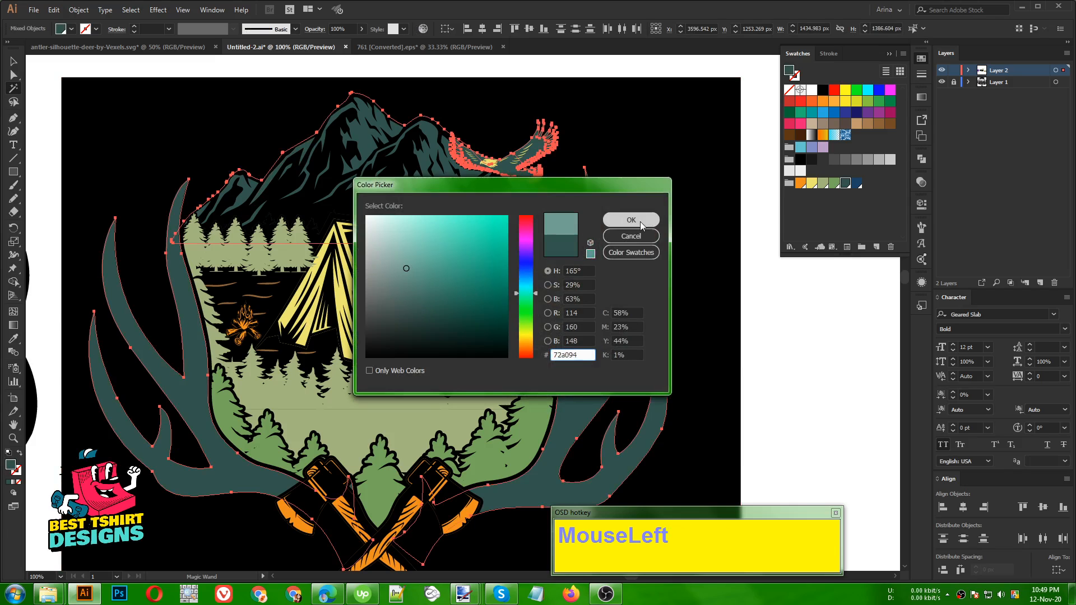
# Step: Deselect the recoloured teal shapes and examine the whole badge against the black background
pyautogui.press('v')
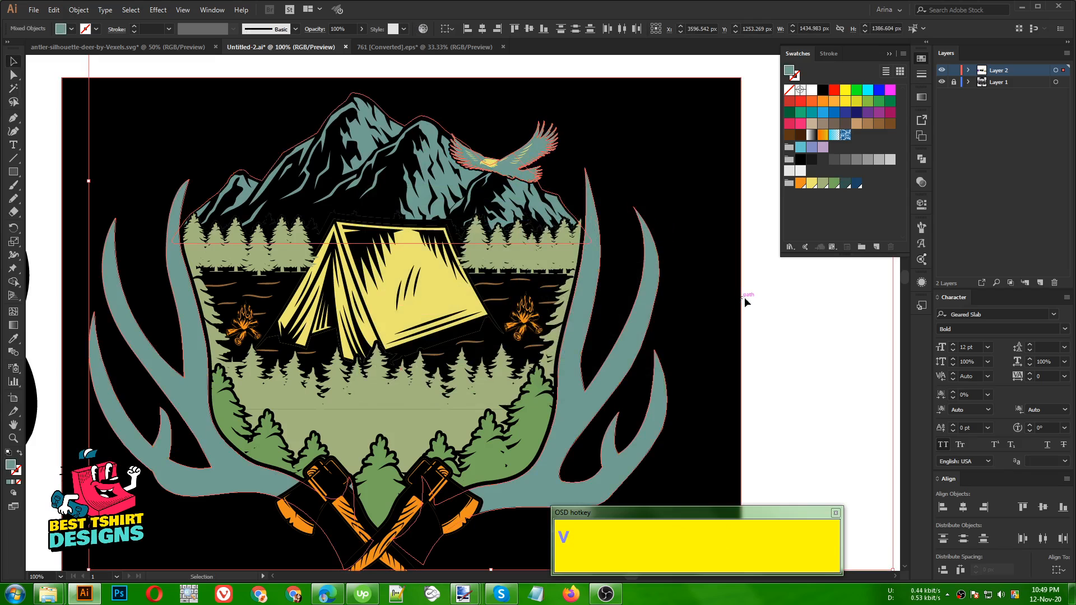
pyautogui.click(768, 310)
pyautogui.press('F10')
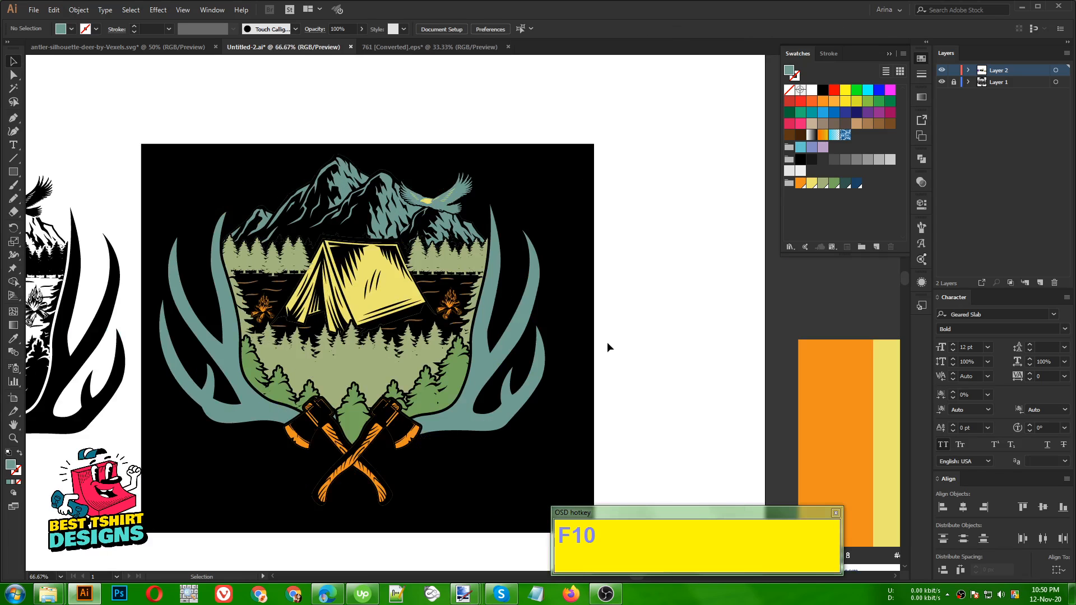
pyautogui.click(622, 349)
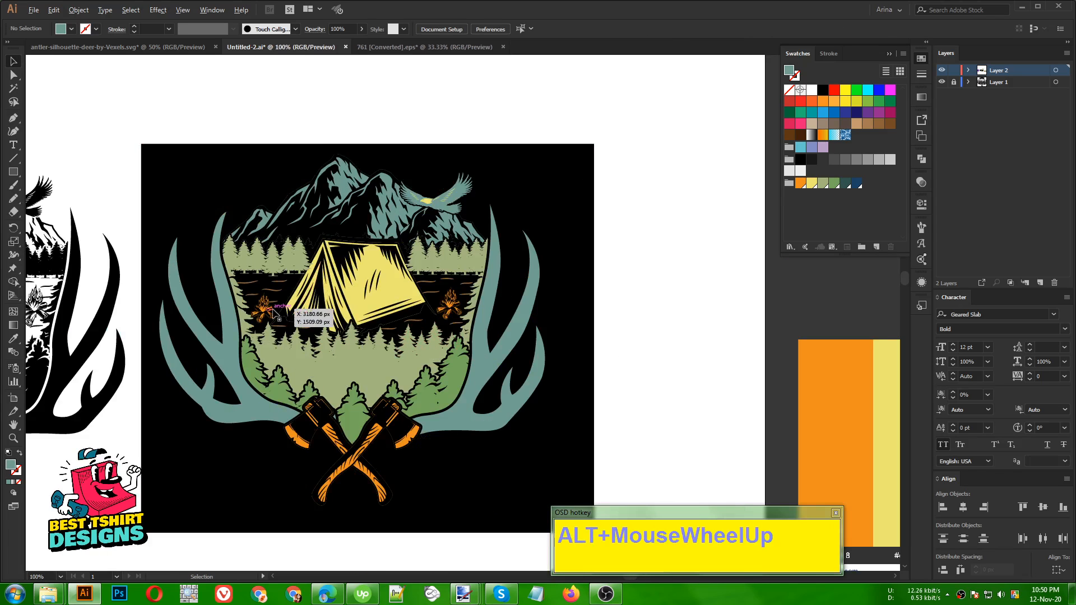
pyautogui.scroll(1, 331, 314)
pyautogui.scroll(-1, 412, 341)
pyautogui.click(370, 362)
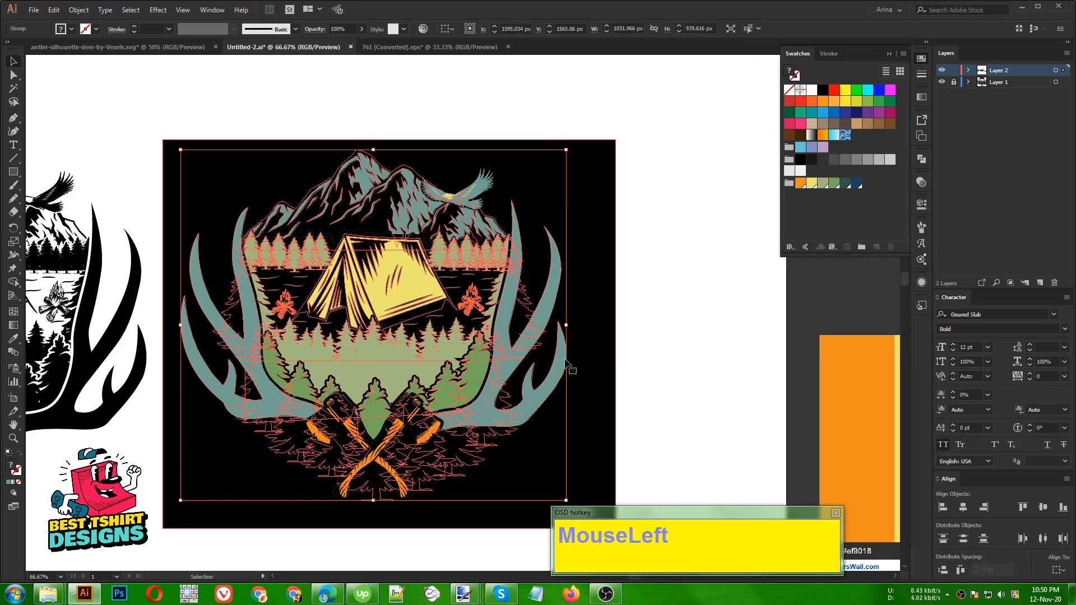
pyautogui.click(654, 352)
# Step: Isolate the tree group, select all its light green shapes with the Magic Wand, set their fill to #628742 and exit isolation
pyautogui.doubleClick(382, 353)
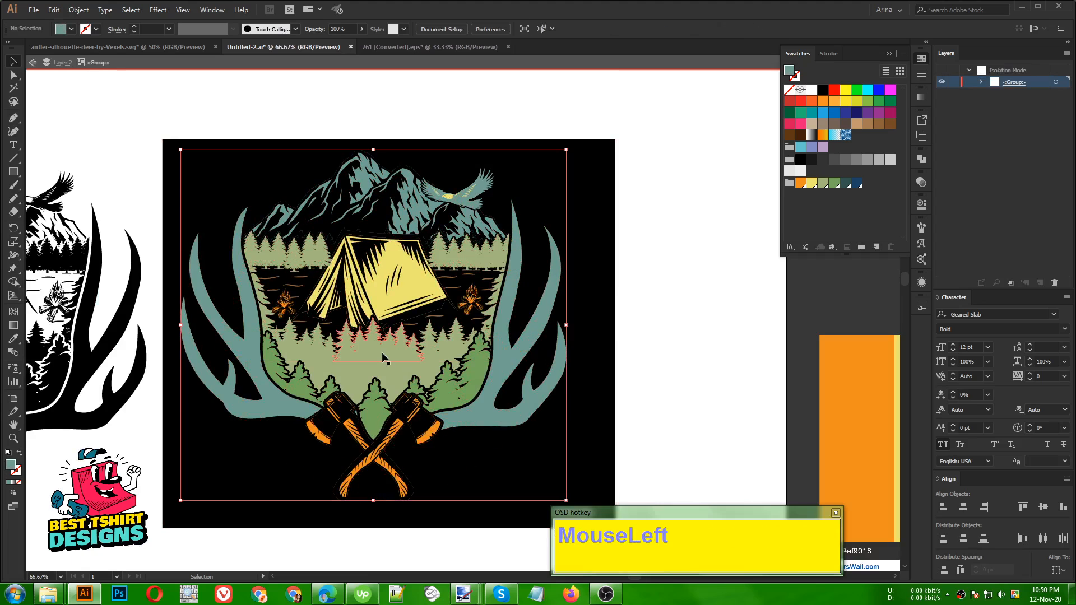
pyautogui.click(382, 354)
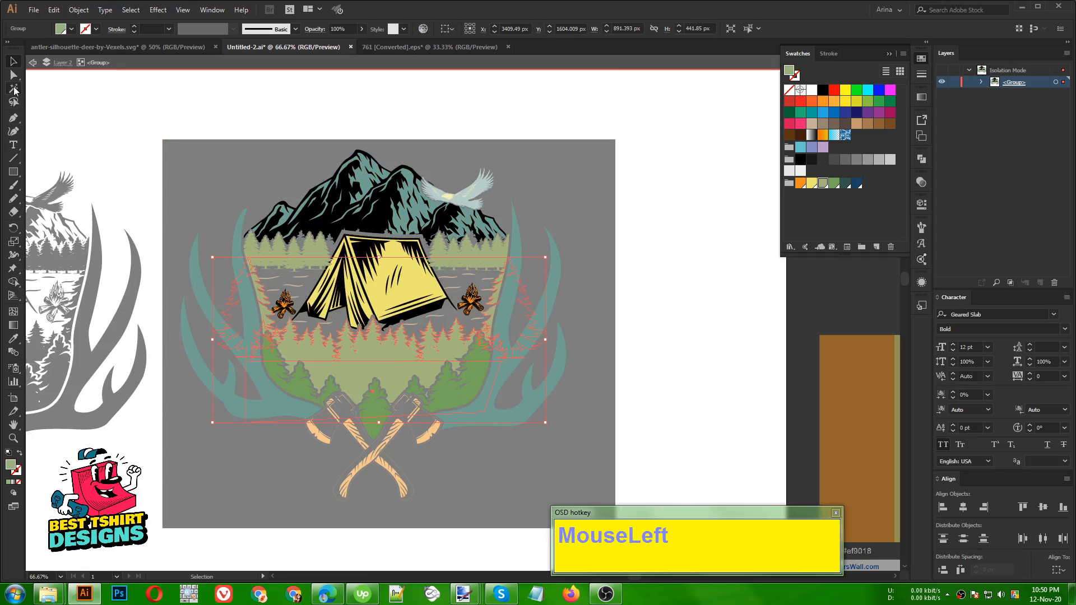
pyautogui.click(14, 90)
pyautogui.click(369, 367)
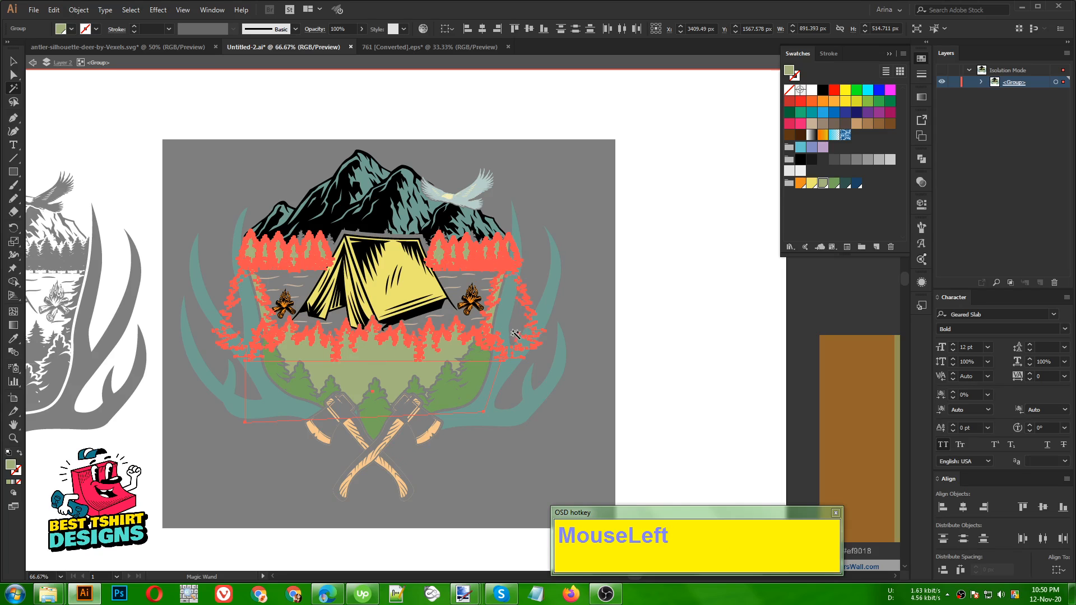
pyautogui.doubleClick(15, 470)
pyautogui.moveTo(489, 199); pyautogui.dragTo(553, 210)
pyautogui.moveTo(595, 337); pyautogui.dragTo(596, 334)
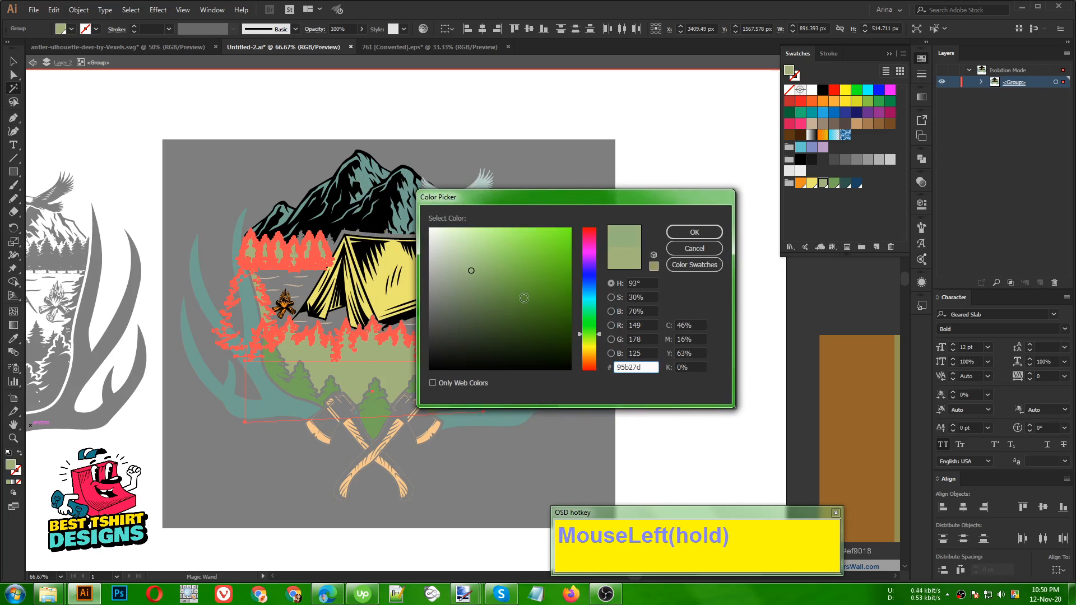
pyautogui.moveTo(492, 276); pyautogui.dragTo(496, 289)
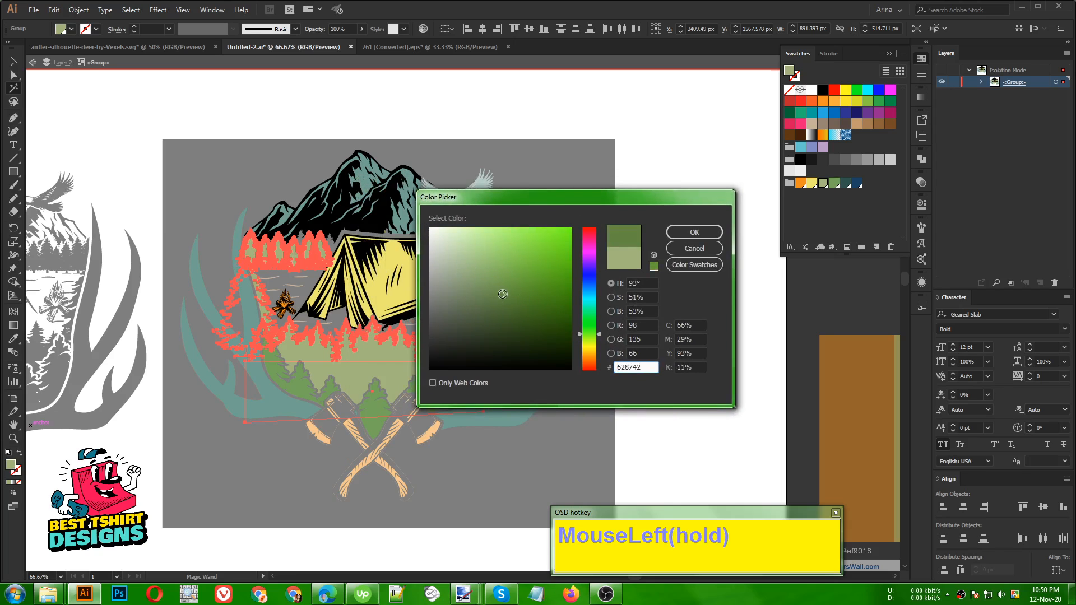
pyautogui.click(702, 234)
pyautogui.press('v')
pyautogui.click(672, 301)
pyautogui.doubleClick(671, 300)
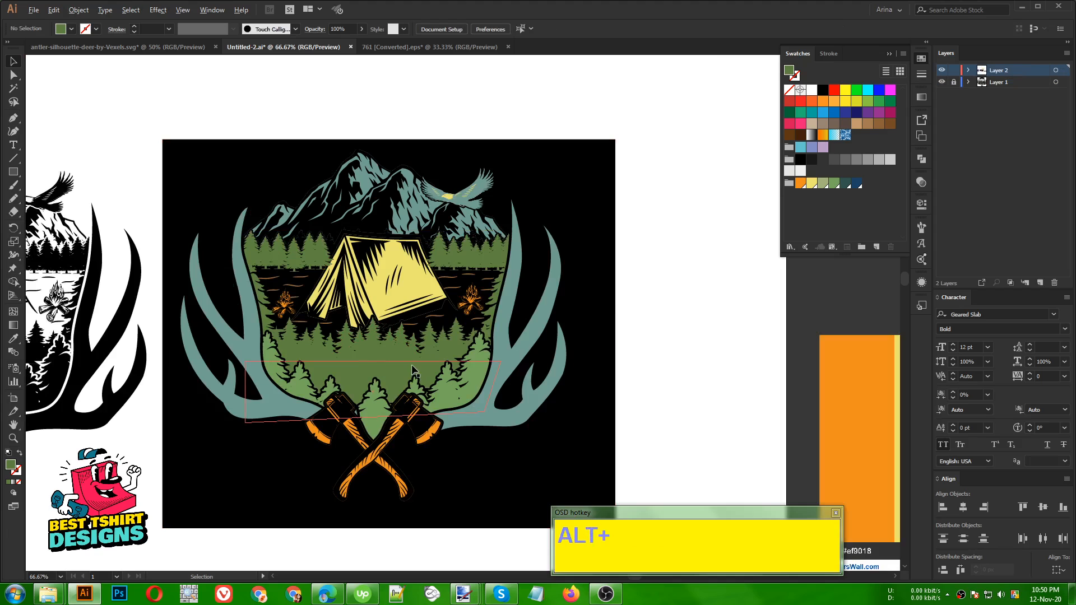
# Step: Isolate the eagle's body and try the tent's yellow, followed by green, as its fill using the Eyedropper
pyautogui.scroll(1, 413, 374)
pyautogui.scroll(-1, 282, 352)
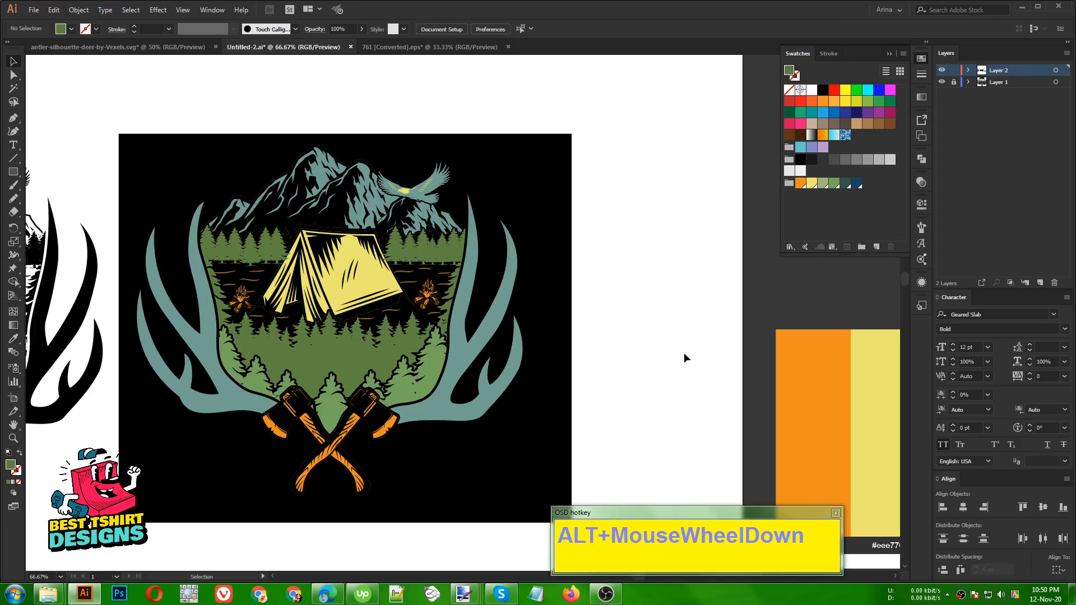
pyautogui.click(638, 356)
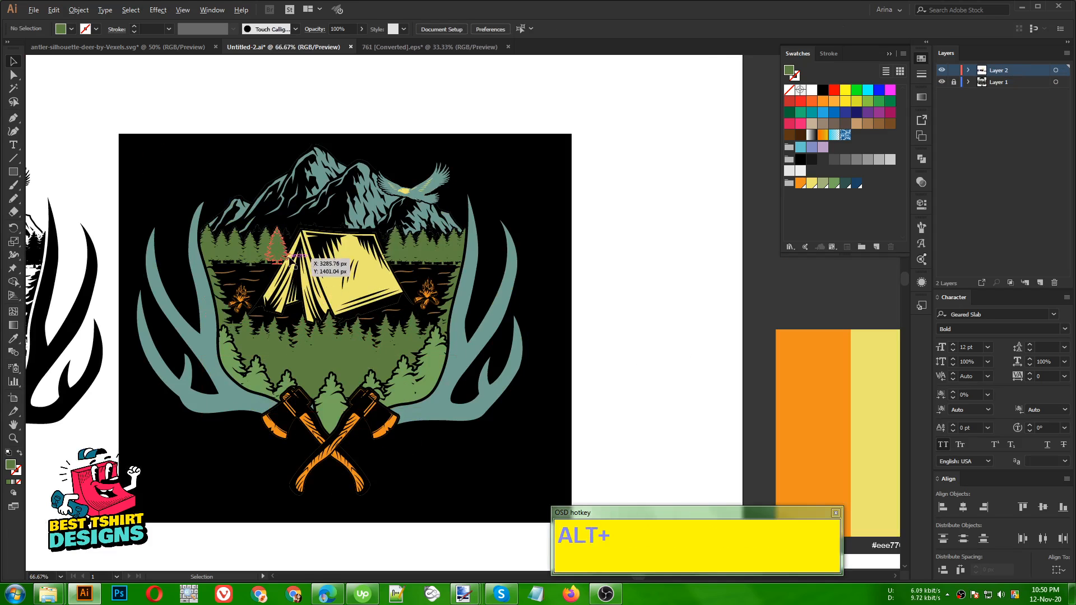
pyautogui.scroll(1, 305, 255)
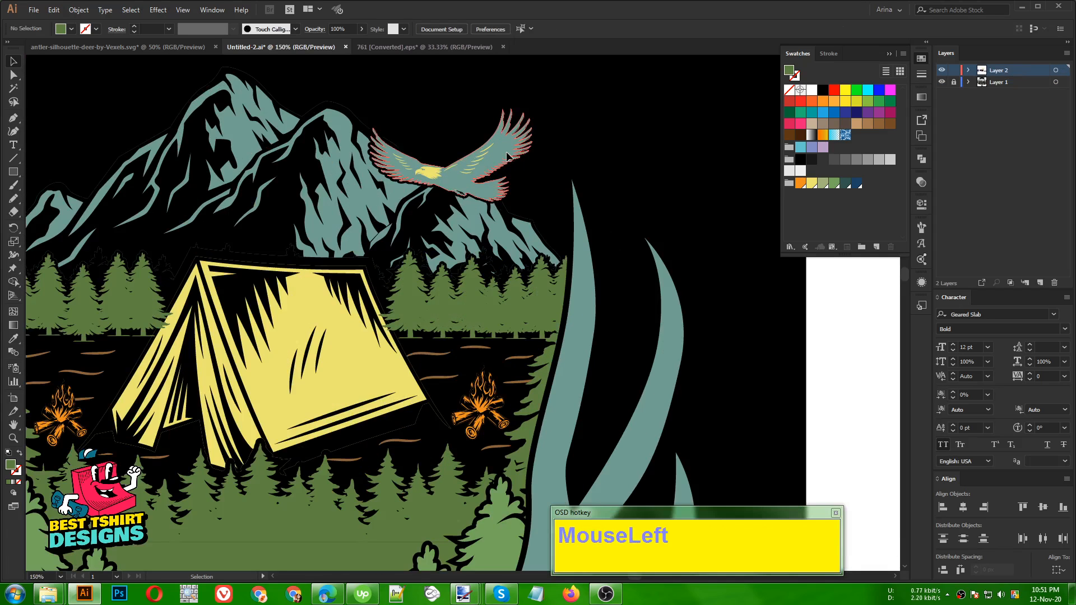
pyautogui.doubleClick(507, 156)
pyautogui.click(507, 155)
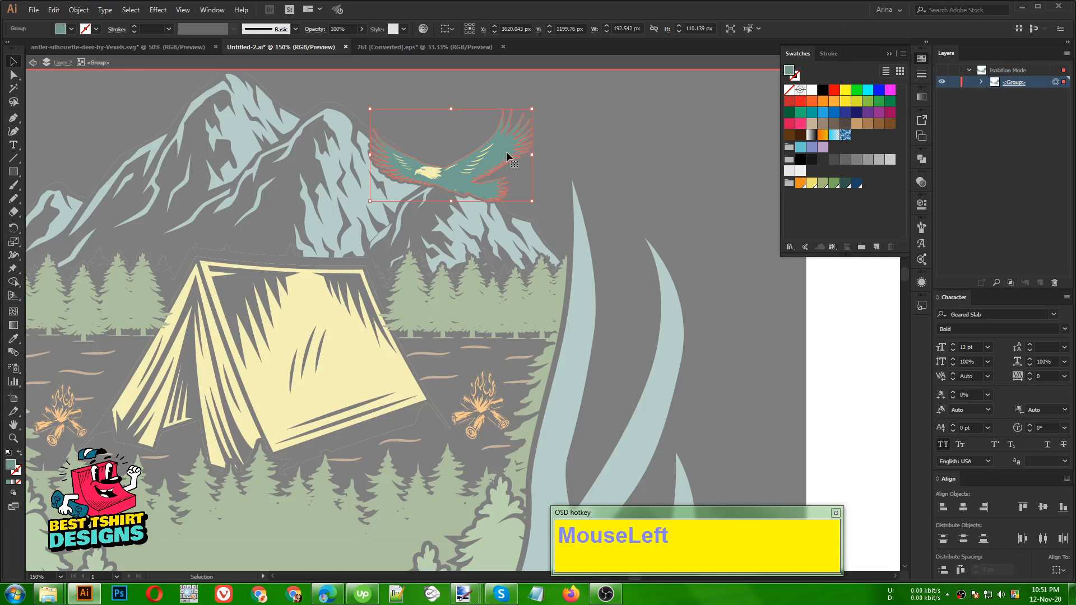
pyautogui.scroll(-2, 468, 361)
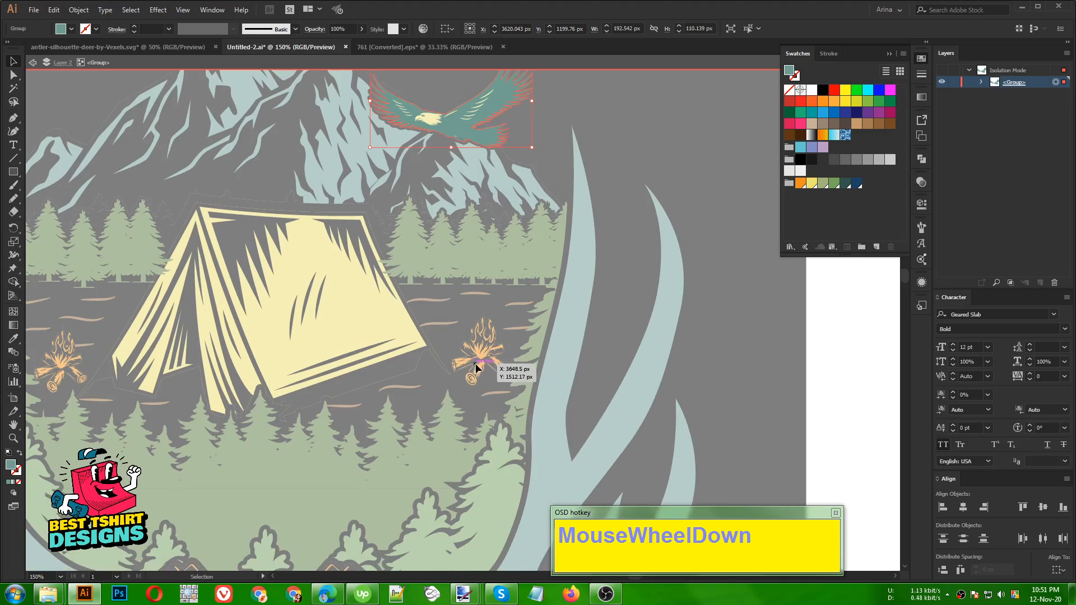
pyautogui.press('i')
pyautogui.click(362, 314)
pyautogui.keyDown('alt'); pyautogui.scroll(-2, 420, 324); pyautogui.keyUp('alt')
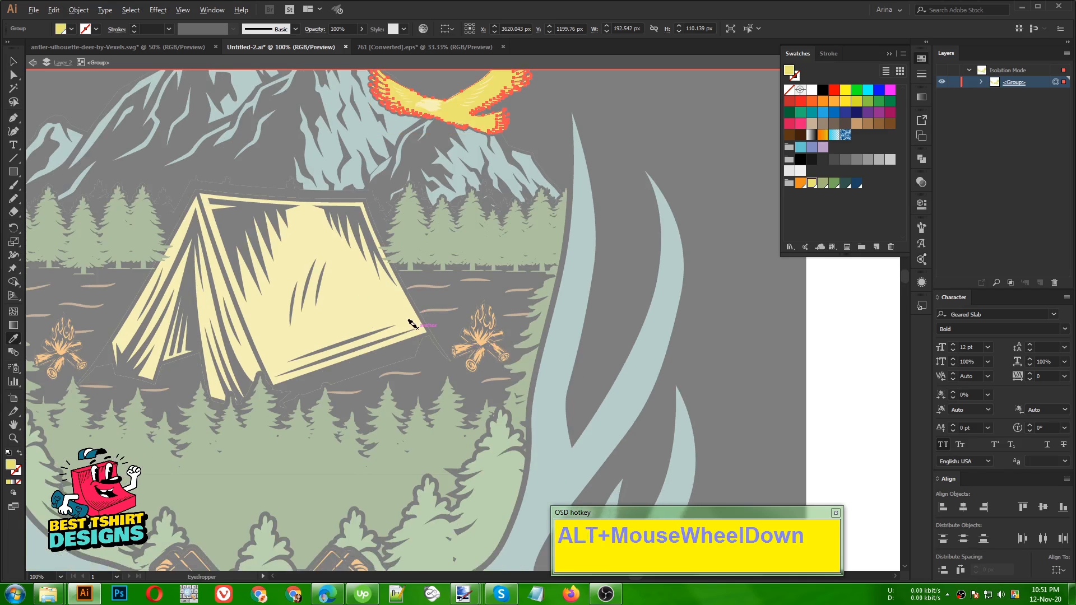
pyautogui.click(394, 539)
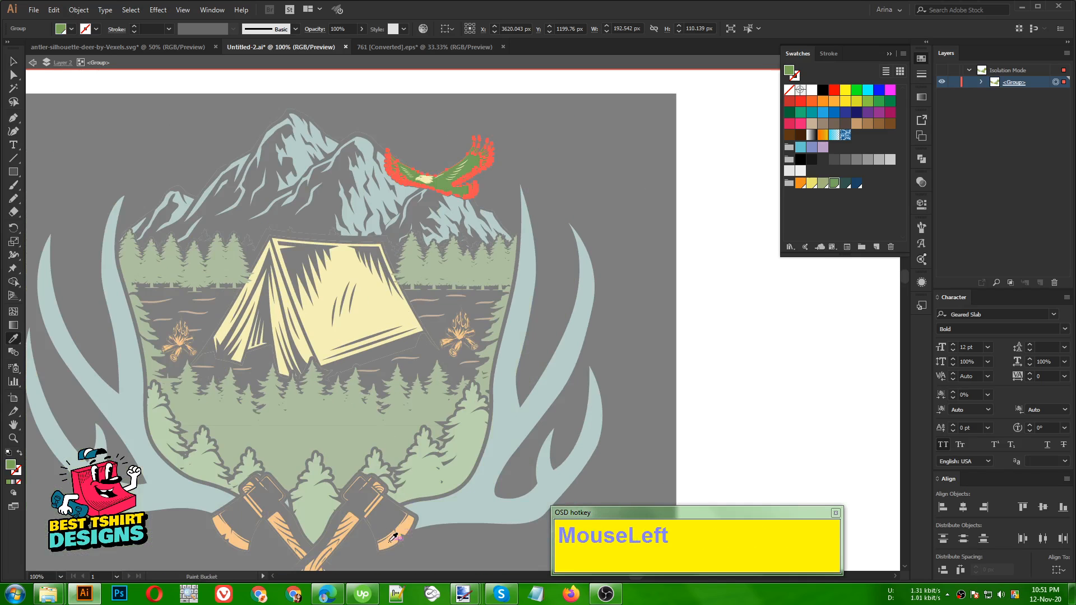
pyautogui.keyDown('alt'); pyautogui.scroll(3, 417, 504); pyautogui.keyUp('alt')
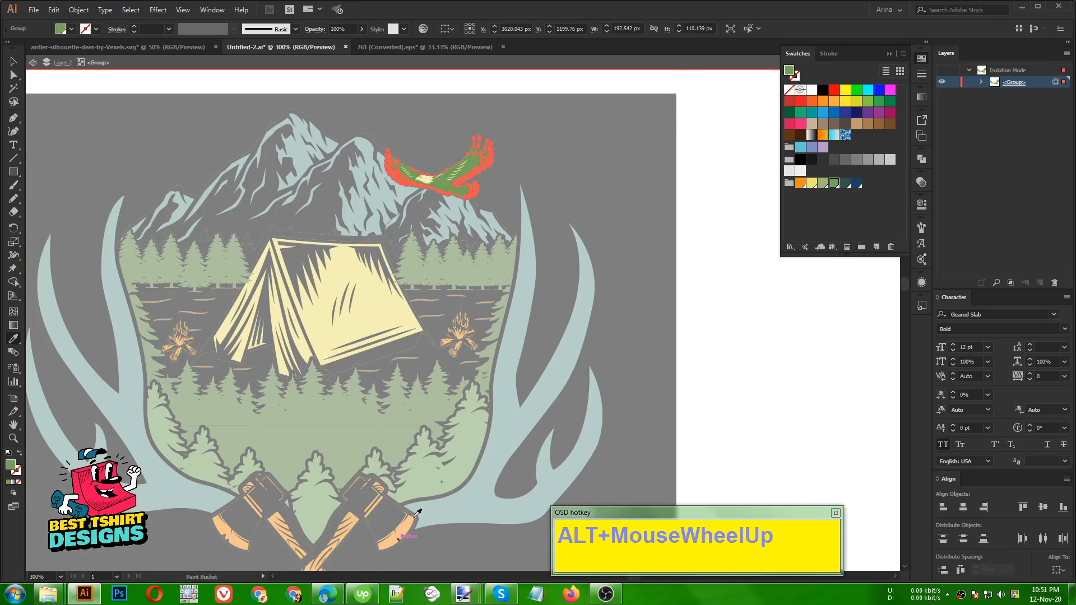
pyautogui.keyDown('alt'); pyautogui.scroll(-3, 417, 503); pyautogui.keyUp('alt')
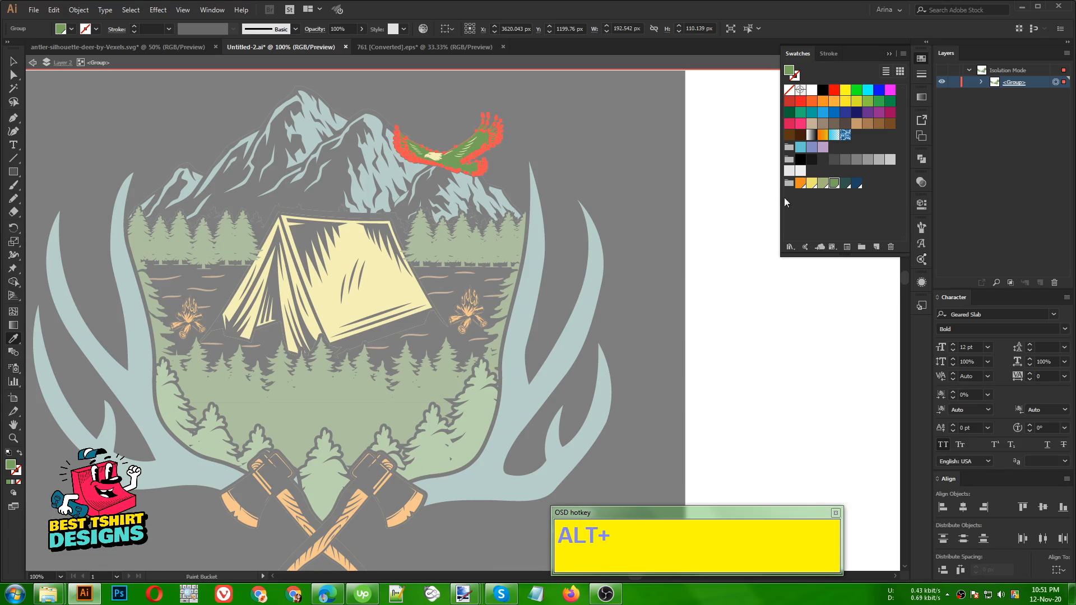
# Step: Try the palette's orange as the eagle's body fill and exit isolation
pyautogui.click(800, 185)
pyautogui.press('v')
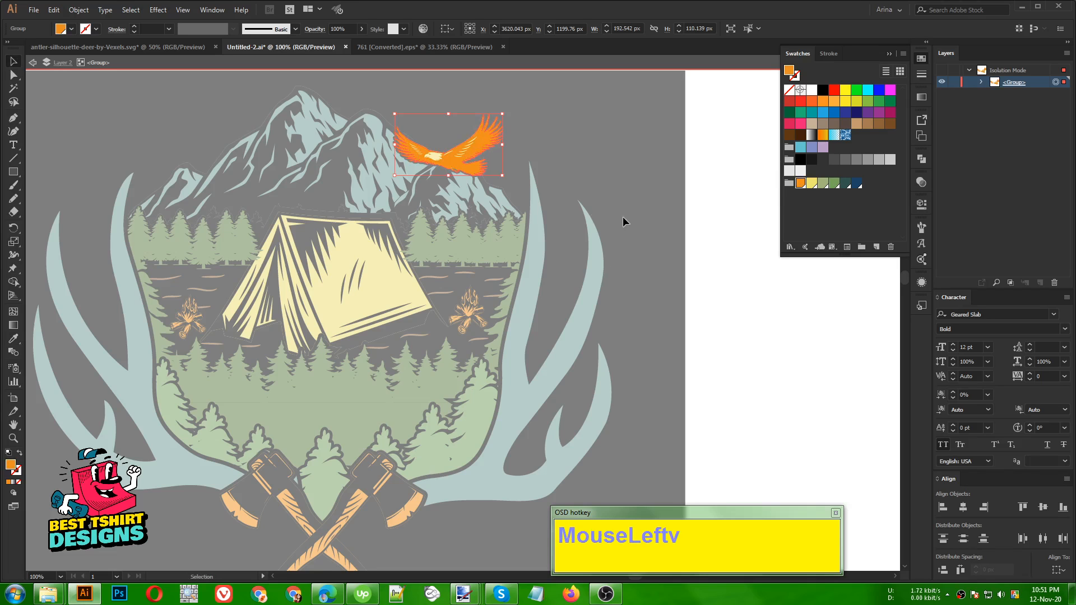
pyautogui.doubleClick(668, 210)
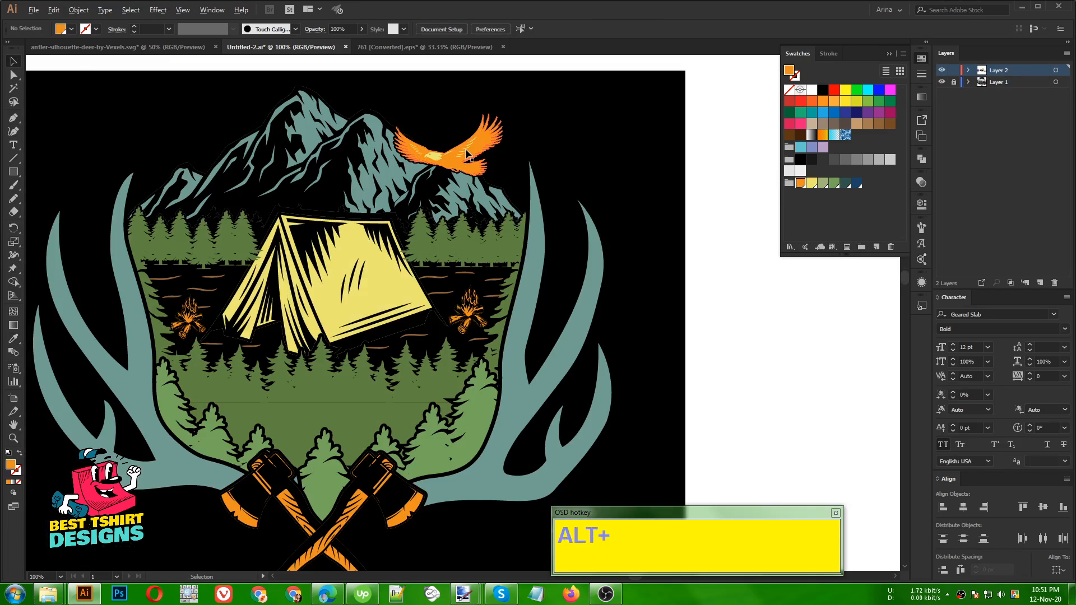
# Step: Isolate the eagle's body, change its fill to a dark brown and exit isolation
pyautogui.scroll(3, 466, 150)
pyautogui.doubleClick(413, 183)
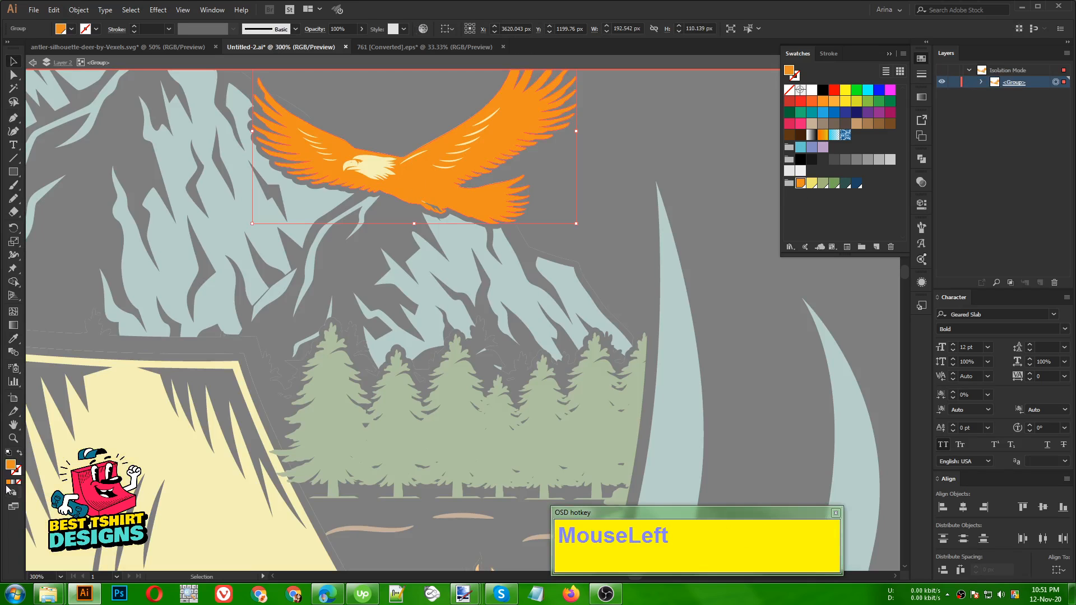
pyautogui.doubleClick(10, 466)
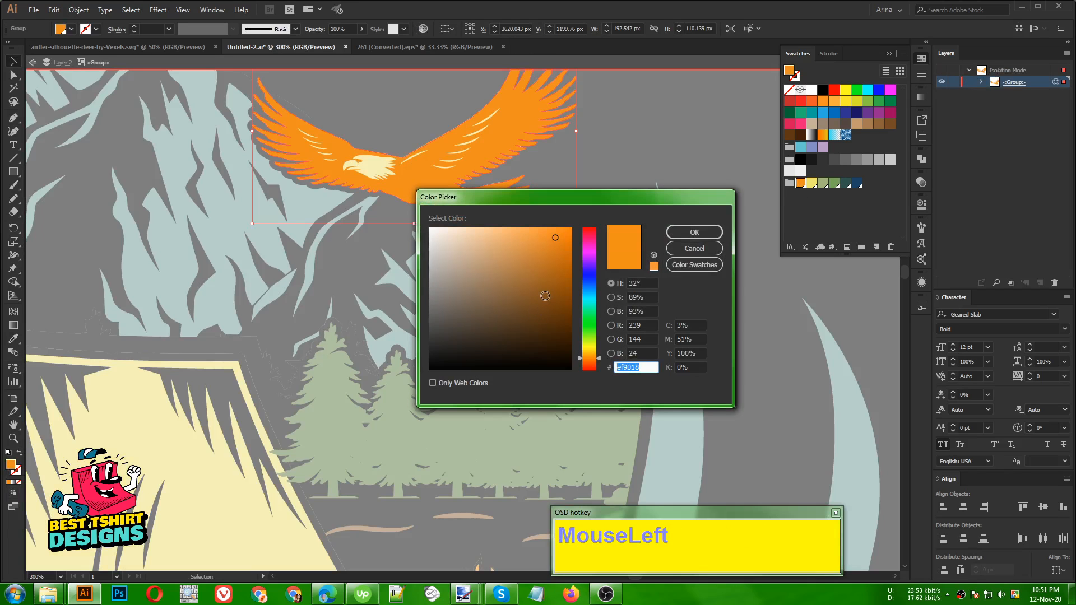
pyautogui.click(546, 296)
pyautogui.click(694, 232)
pyautogui.keyDown('alt'); pyautogui.scroll(-2, 414, 245); pyautogui.keyUp('alt')
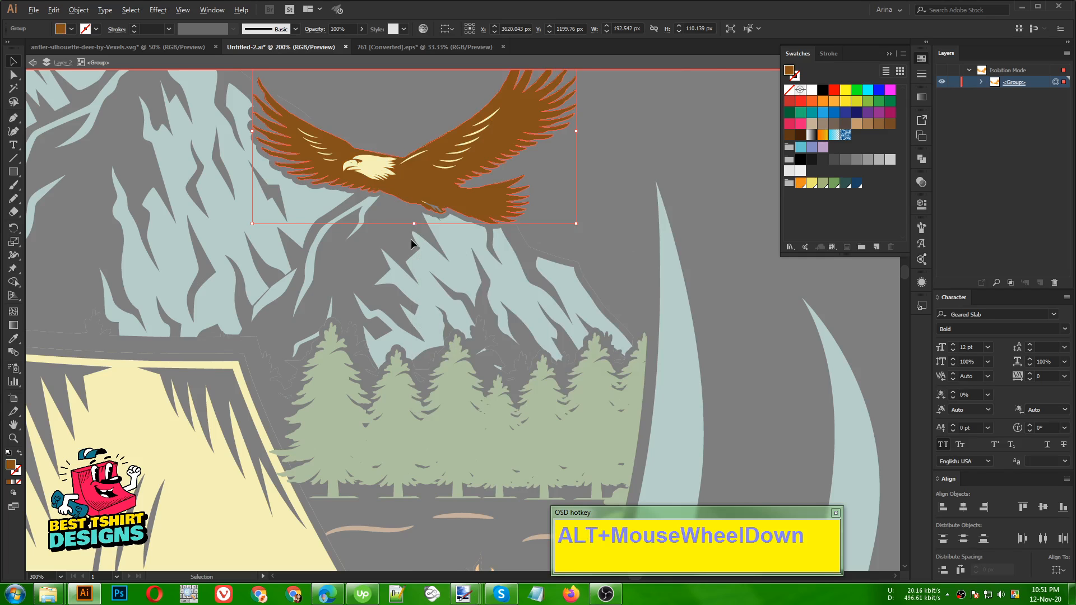
pyautogui.doubleClick(633, 176)
pyautogui.keyDown('alt'); pyautogui.scroll(-1, 428, 185); pyautogui.keyUp('alt')
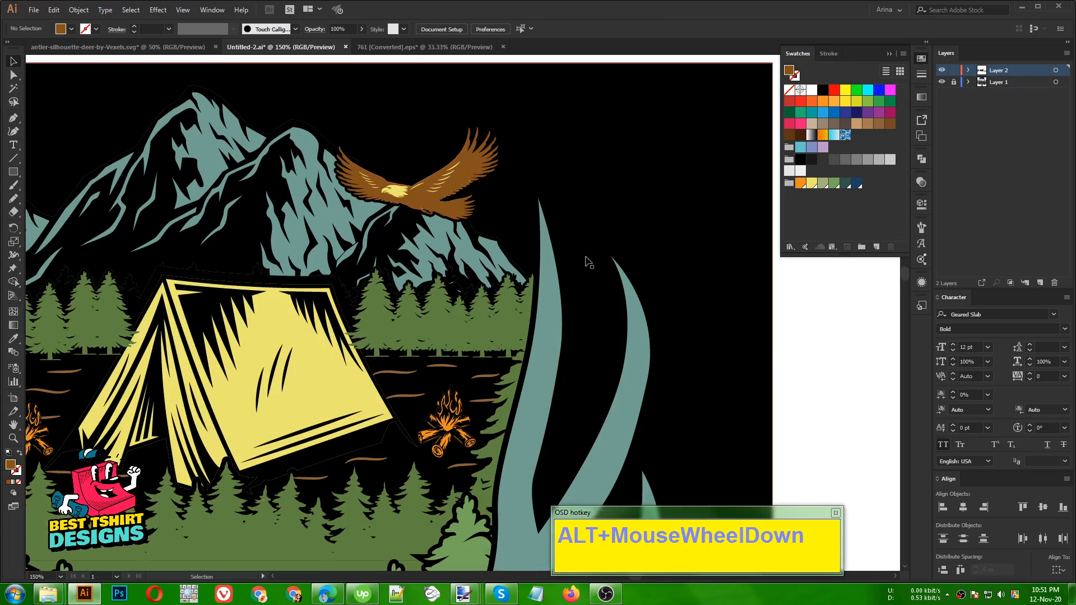
pyautogui.scroll(-1, 496, 194)
pyautogui.keyDown('alt'); pyautogui.scroll(-1, 496, 194); pyautogui.keyUp('alt')
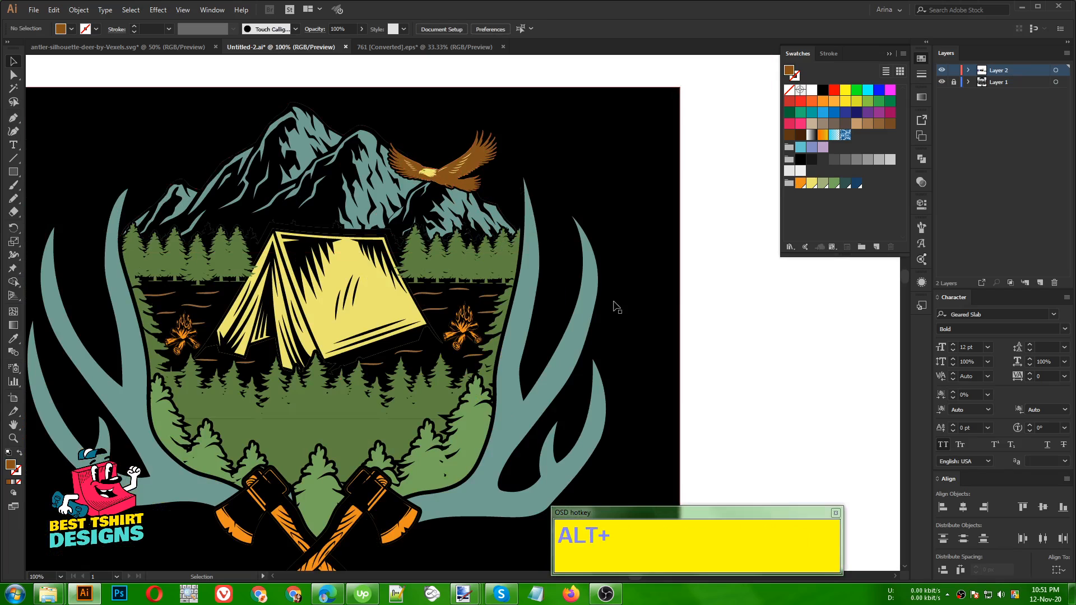
# Step: Copy a single pine from the tree row beside the tent and paste it over the badge's lower-left foreground trees
pyautogui.click(368, 354)
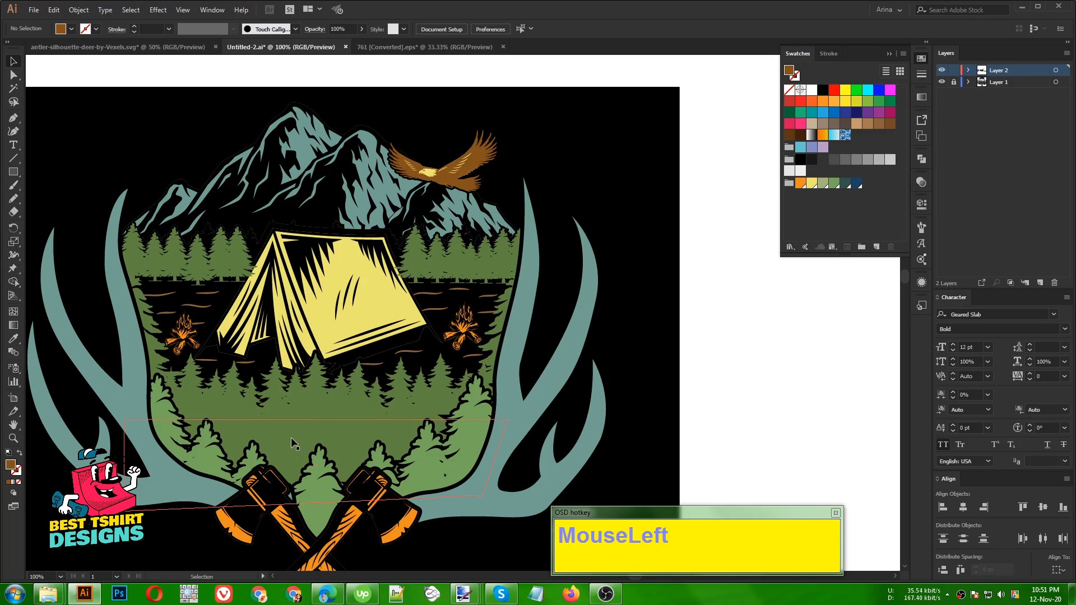
pyautogui.scroll(-1, 355, 396)
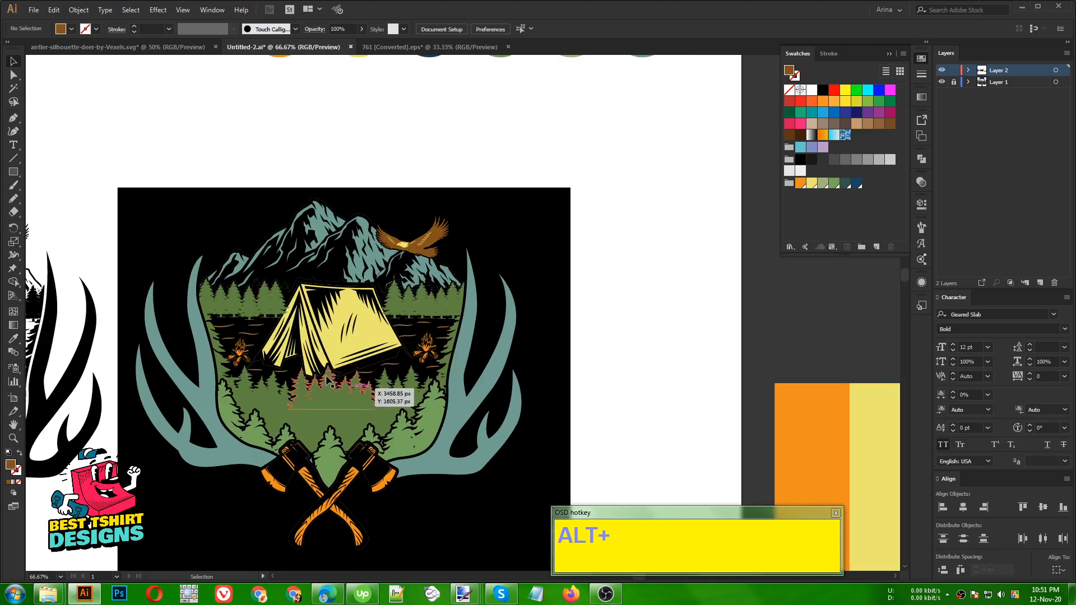
pyautogui.doubleClick(260, 307)
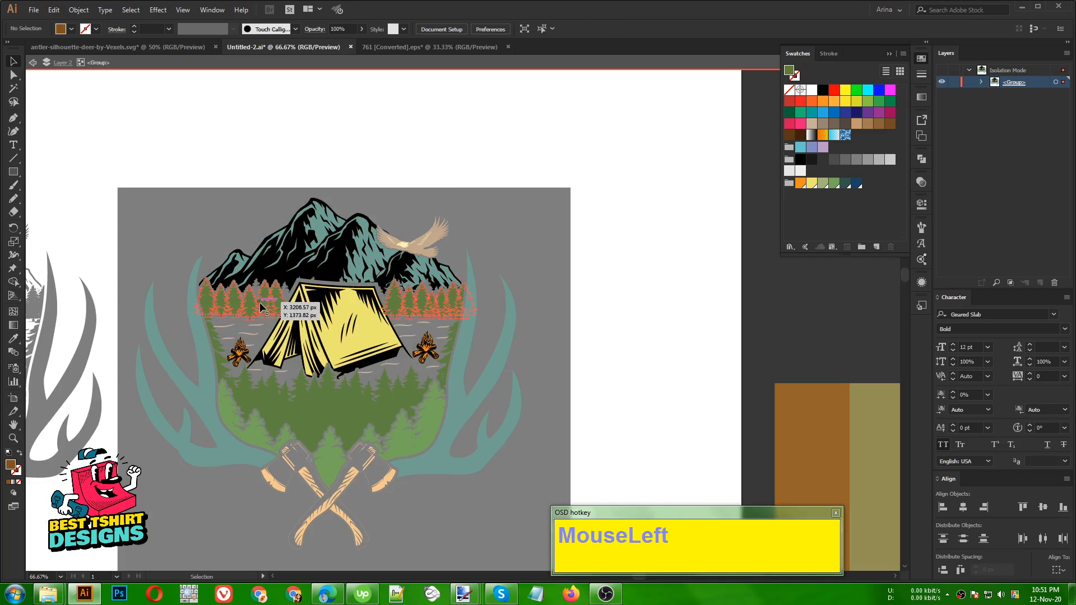
pyautogui.doubleClick(261, 307)
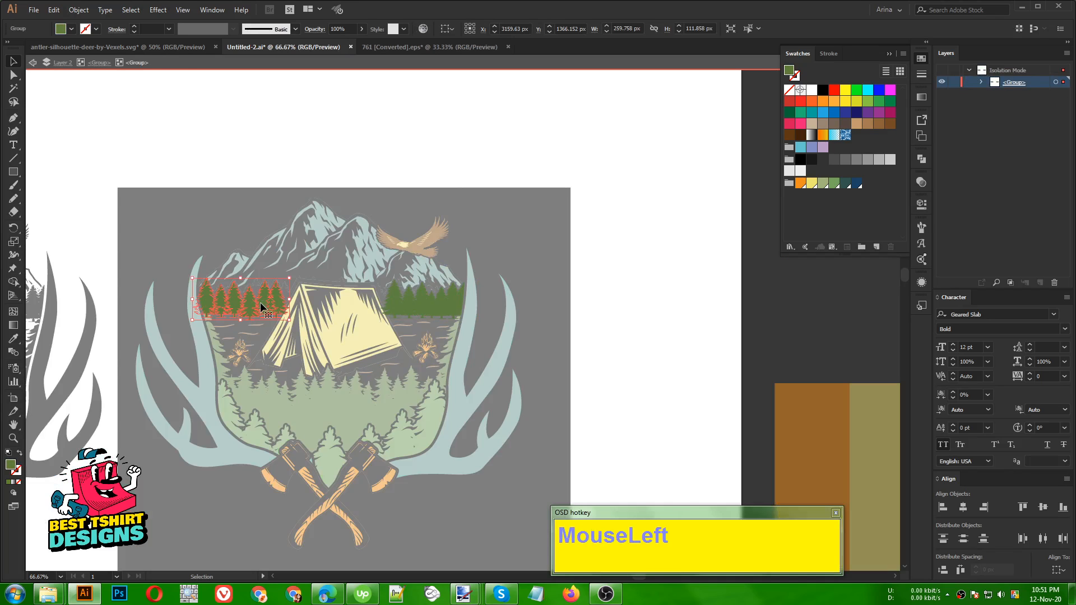
pyautogui.doubleClick(261, 307)
pyautogui.click(261, 307)
pyautogui.hotkey('ctrl', 'c')
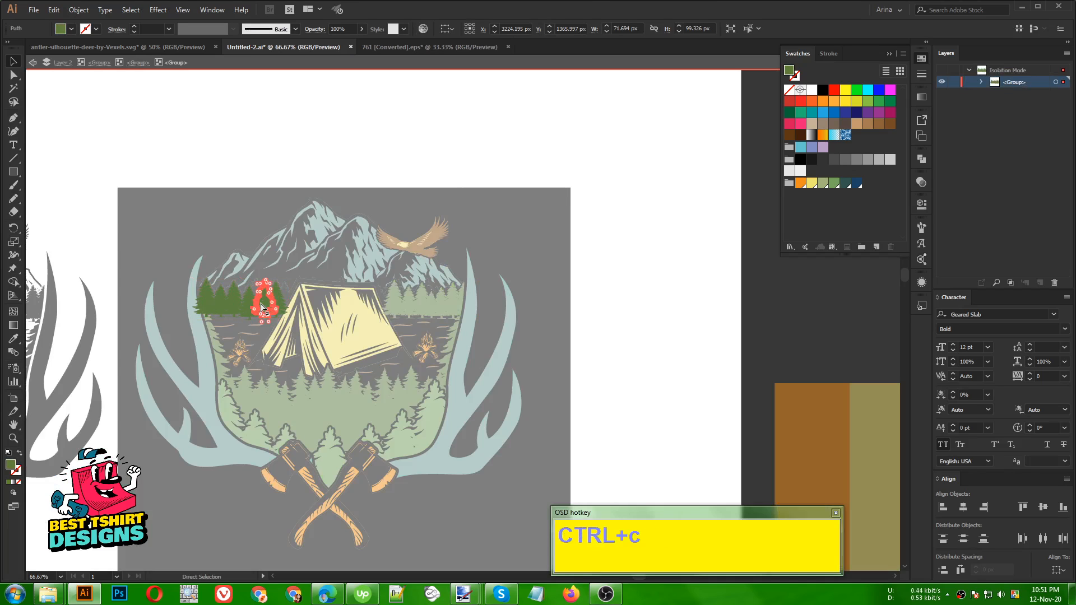
pyautogui.doubleClick(662, 373)
pyautogui.hotkey('ctrl', 'v')
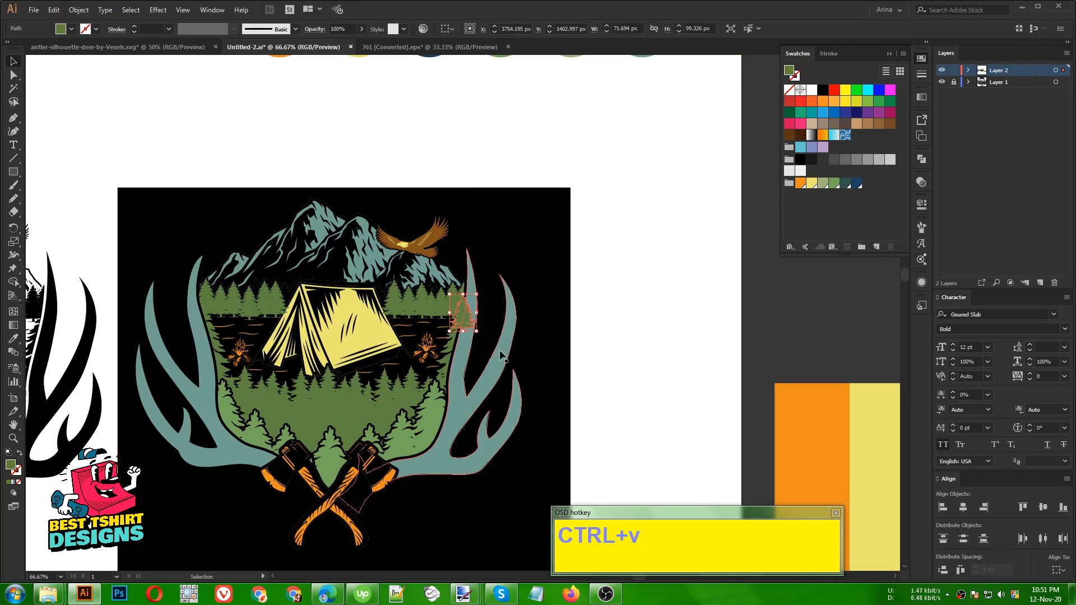
pyautogui.moveTo(457, 320); pyautogui.dragTo(255, 425)
# Step: Duplicate the pasted pine beside itself over the lower-left foreground trees and fill both copies with the antlers' grey-teal using the Eyedropper
pyautogui.scroll(2, 255, 425)
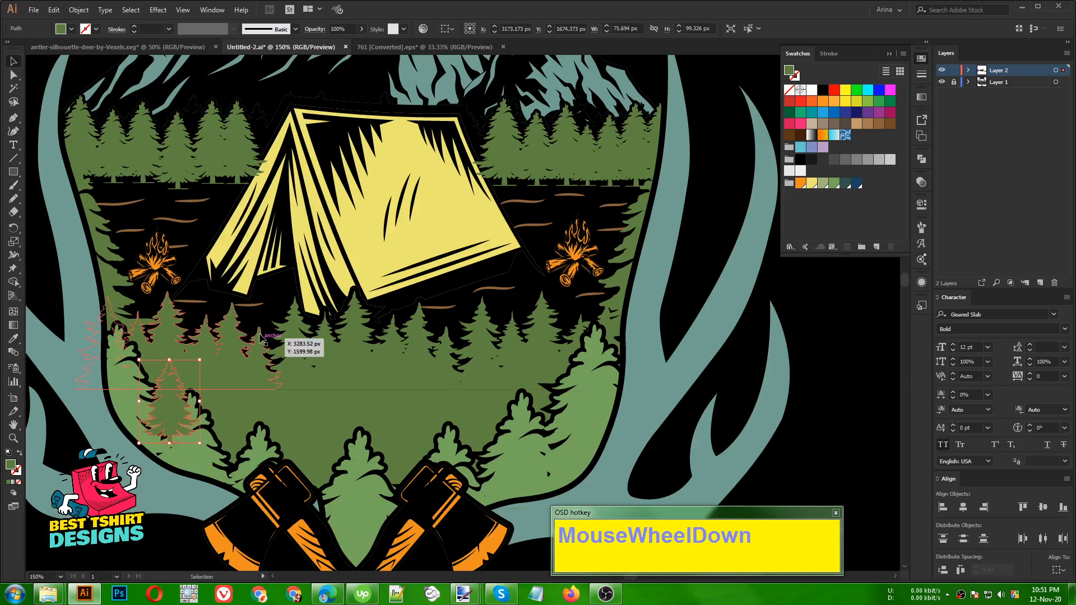
pyautogui.scroll(-3, 171, 343)
pyautogui.moveTo(173, 318)
pyautogui.mouseDown()
pyautogui.moveTo(162, 314)
pyautogui.moveTo(184, 318)
pyautogui.mouseUp()
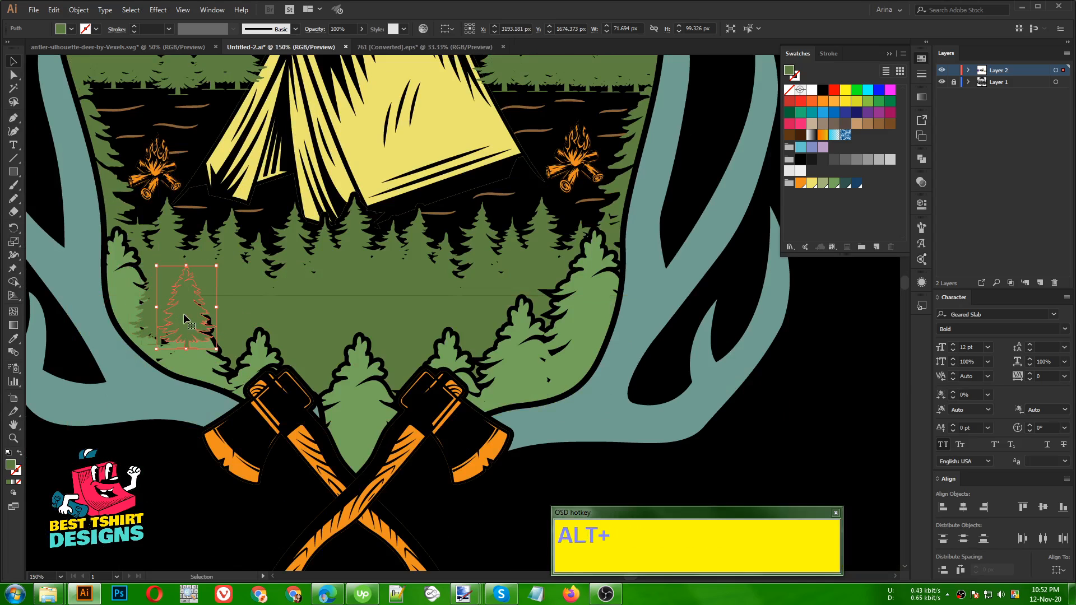
pyautogui.keyDown('shift'); pyautogui.click(148, 318); pyautogui.keyUp('shift')
pyautogui.press('i')
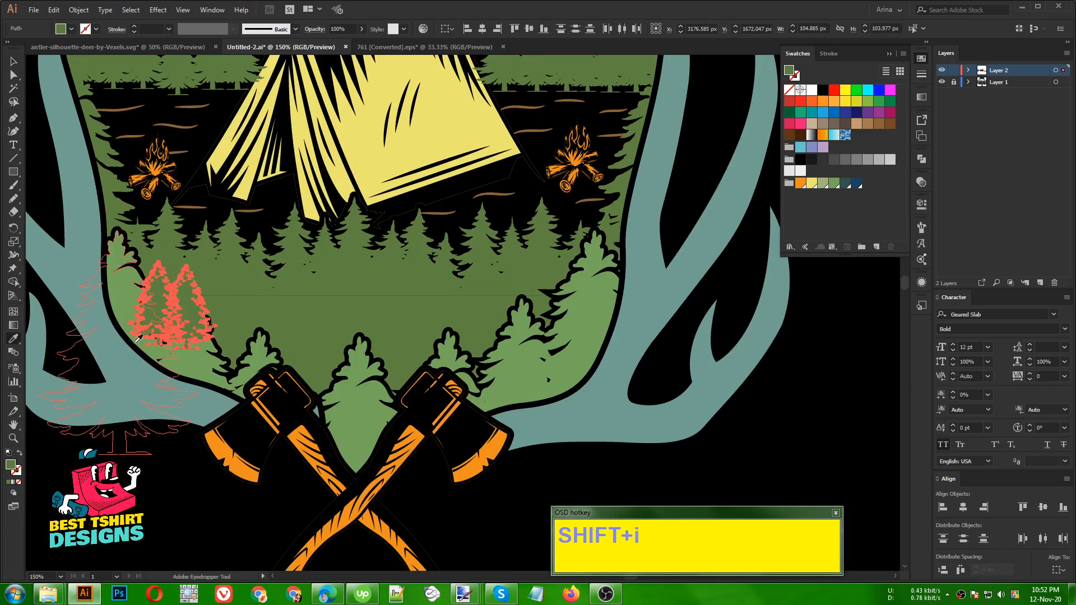
pyautogui.click(120, 370)
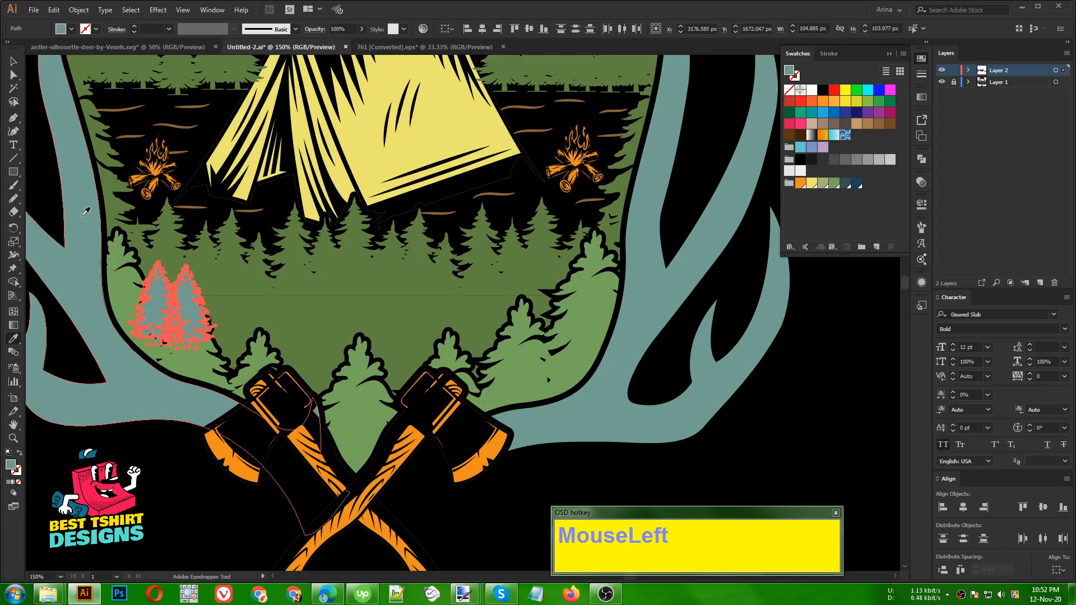
pyautogui.press('v')
pyautogui.click(365, 329)
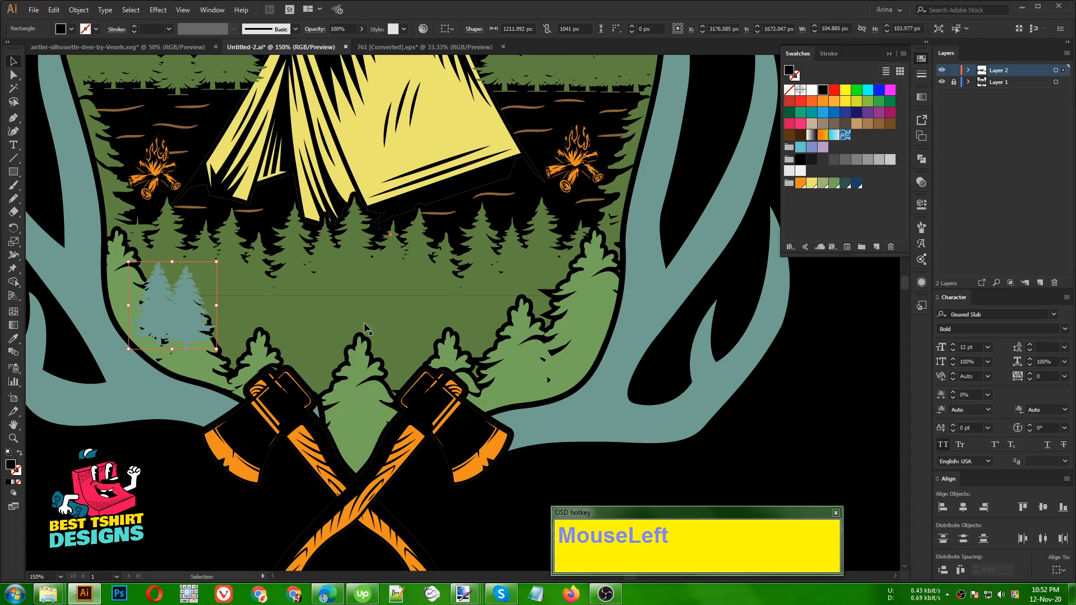
# Step: Duplicate the teal pine repeatedly to form a row across the badge's foreground, from the lower-left trees to the lower-right trees
pyautogui.click(187, 306)
pyautogui.moveTo(188, 307); pyautogui.dragTo(427, 331)
pyautogui.moveTo(429, 332); pyautogui.dragTo(427, 332)
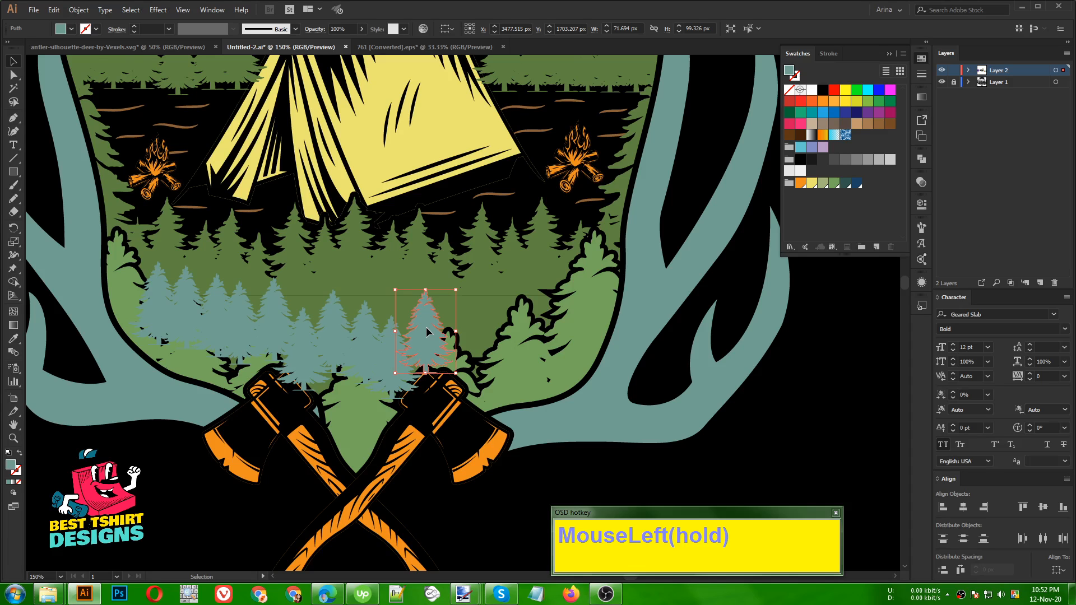
pyautogui.moveTo(426, 332); pyautogui.dragTo(551, 308)
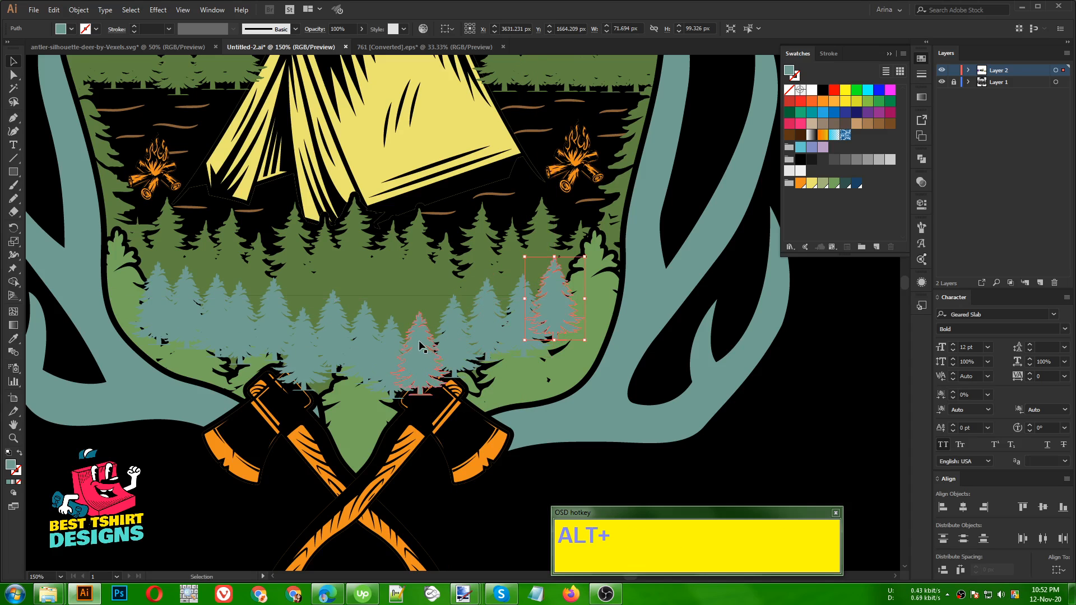
# Step: Reposition the pines in the middle of the teal row to even out their spacing and height, undoing a misplaced move
pyautogui.moveTo(421, 346); pyautogui.dragTo(384, 344)
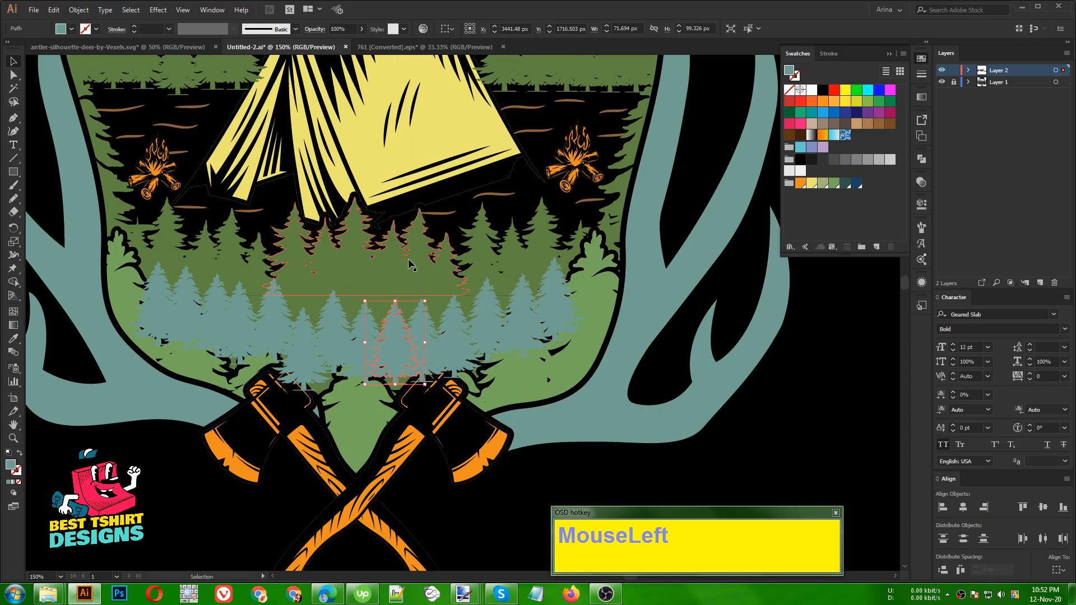
pyautogui.moveTo(301, 331); pyautogui.dragTo(404, 324)
pyautogui.hotkey('ctrl', 'z')
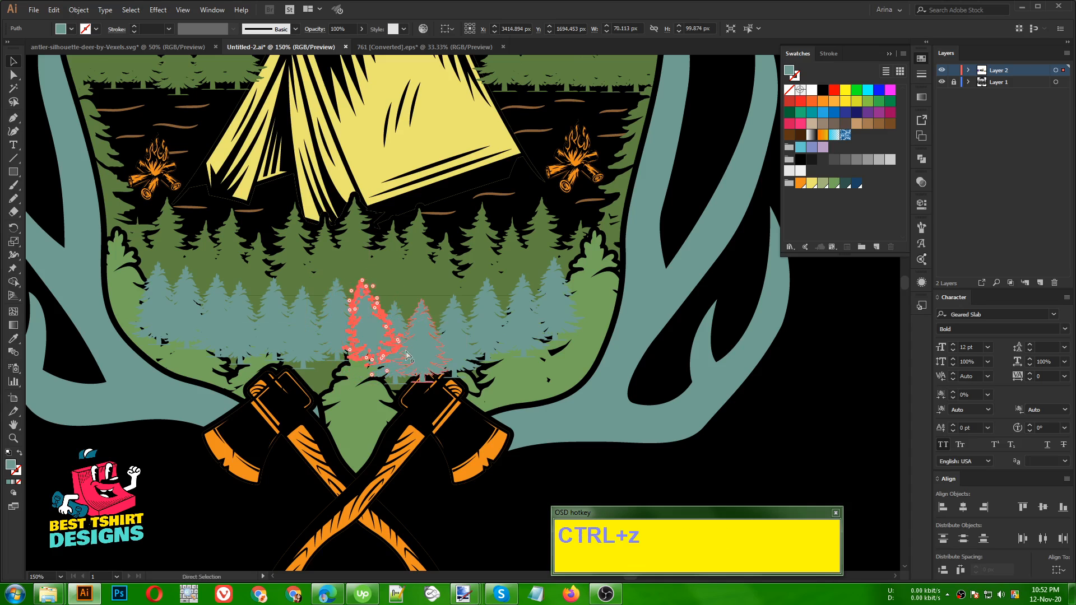
pyautogui.moveTo(391, 379); pyautogui.dragTo(452, 338)
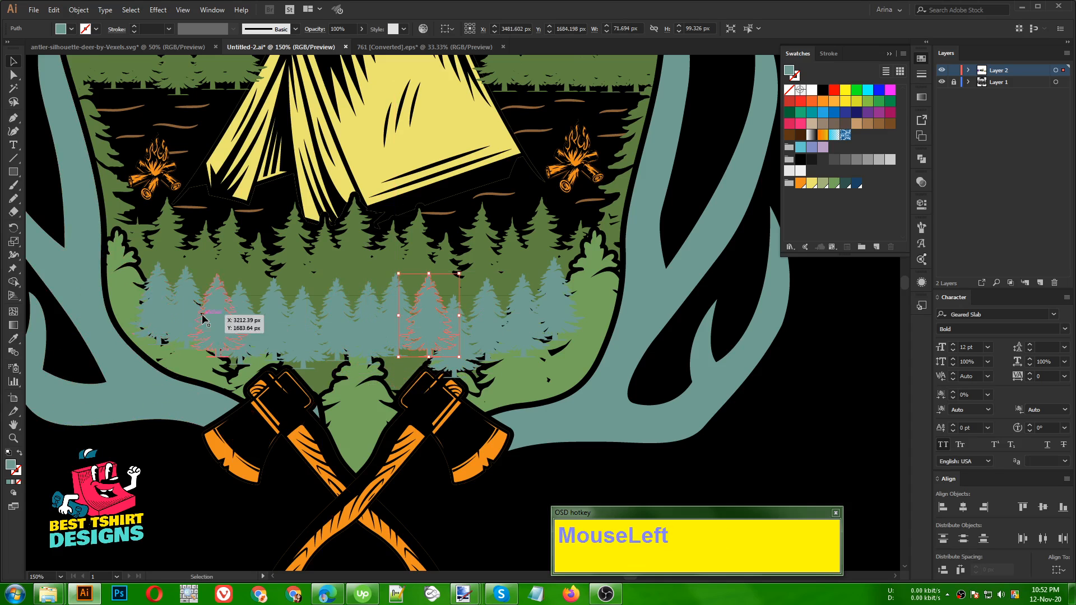
# Step: Select every pine in the teal row and cut them all from the artwork
pyautogui.click(154, 302)
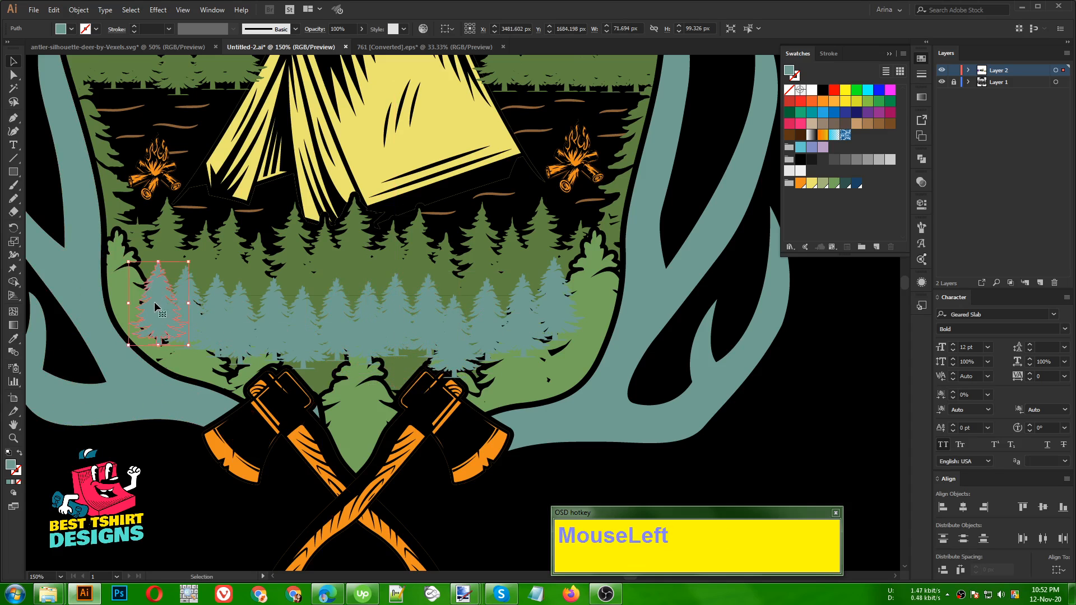
pyautogui.keyDown('shift'); pyautogui.click(196, 312); pyautogui.keyUp('shift')
pyautogui.keyDown('shift'); pyautogui.click(258, 324); pyautogui.keyUp('shift')
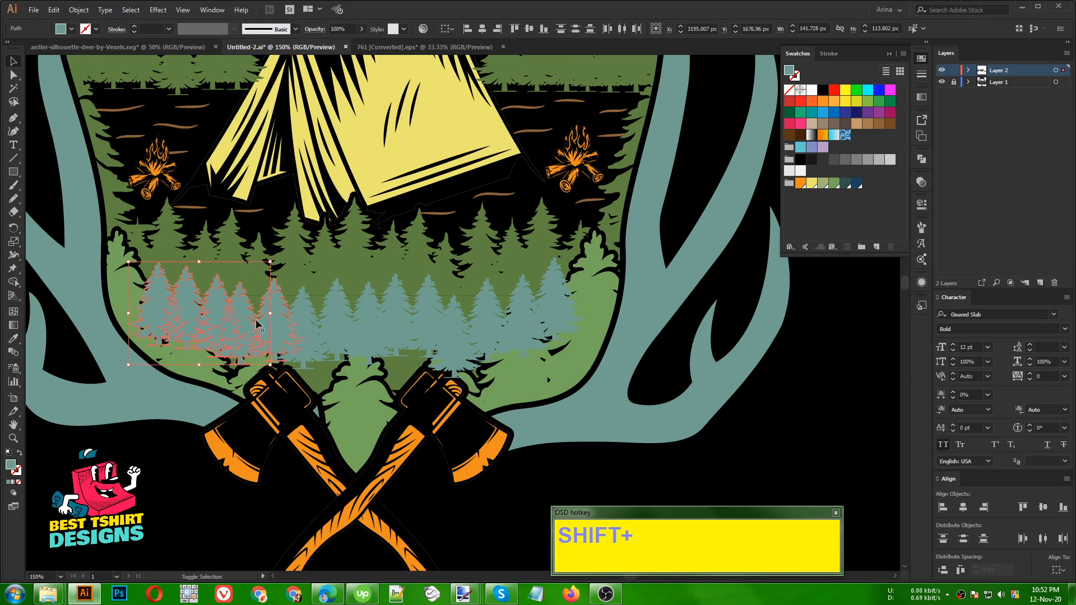
pyautogui.keyDown('shift'); pyautogui.click(295, 320); pyautogui.keyUp('shift')
pyautogui.keyDown('shift'); pyautogui.click(358, 331); pyautogui.keyUp('shift')
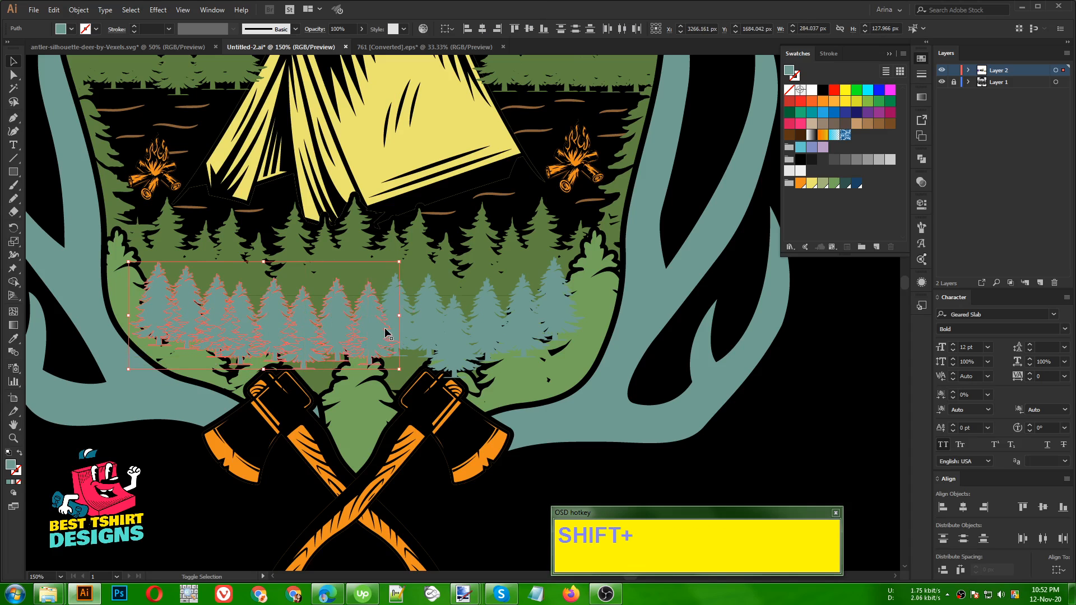
pyautogui.keyDown('shift'); pyautogui.click(445, 330); pyautogui.keyUp('shift')
pyautogui.keyDown('shift'); pyautogui.click(476, 336); pyautogui.keyUp('shift')
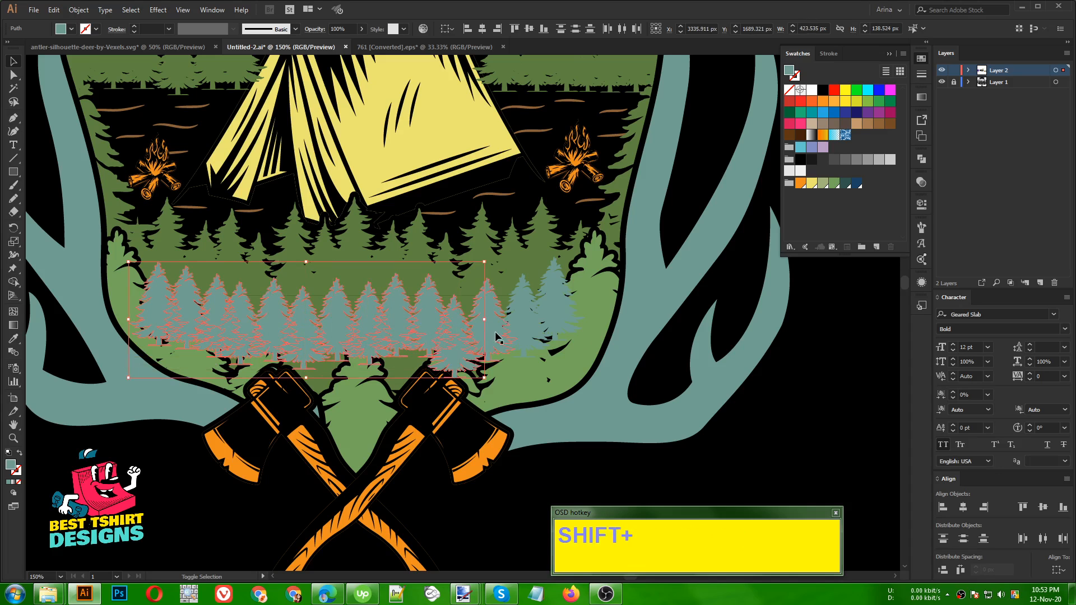
pyautogui.keyDown('shift'); pyautogui.click(555, 323); pyautogui.keyUp('shift')
pyautogui.keyDown('shift'); pyautogui.click(524, 330); pyautogui.keyUp('shift')
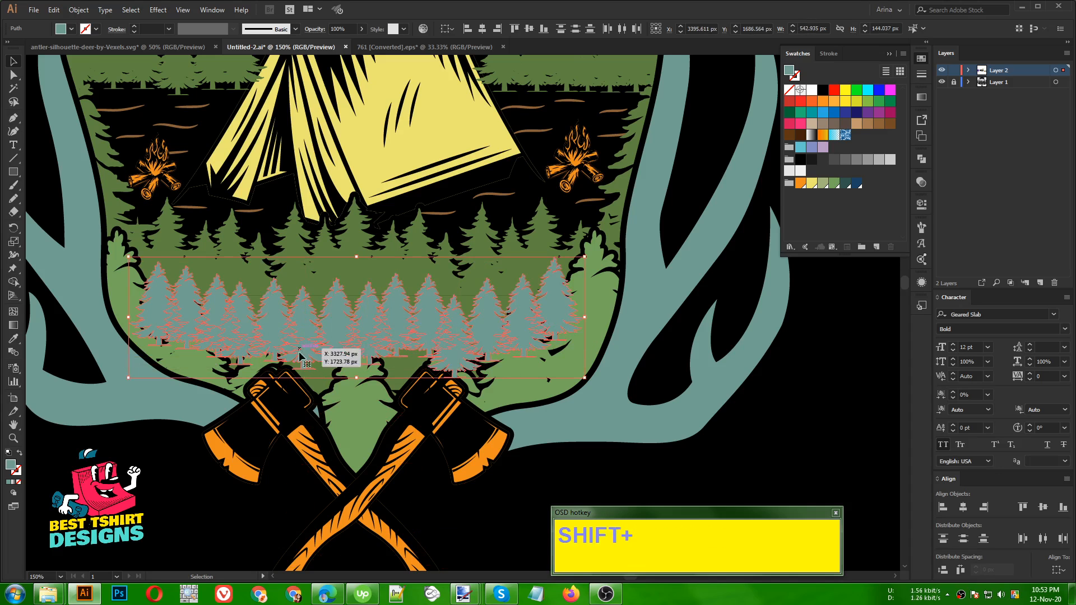
pyautogui.press('ctrl')
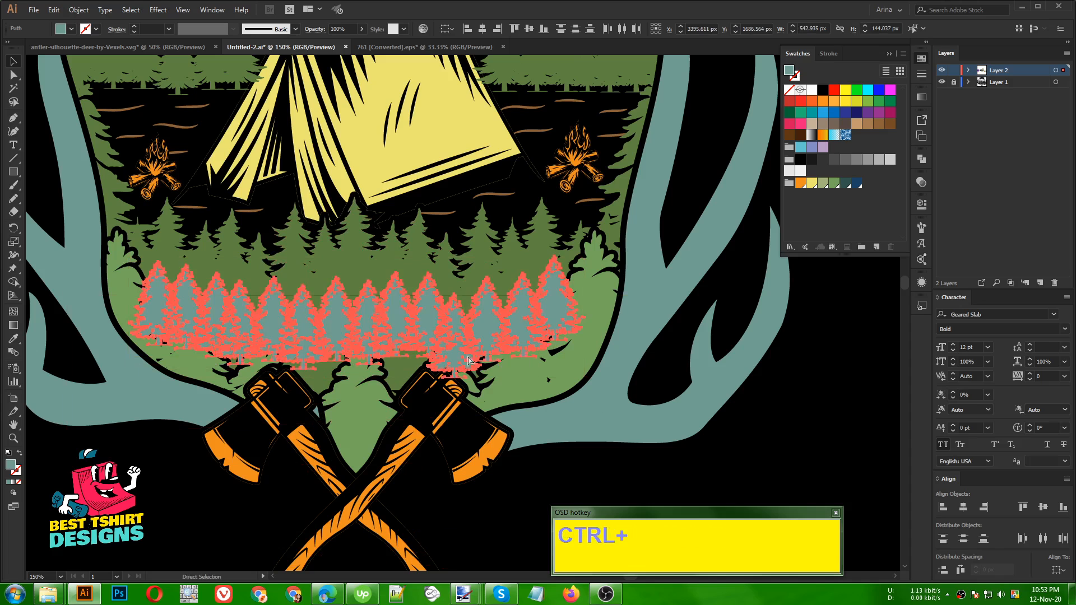
pyautogui.hotkey('ctrl', 'x')
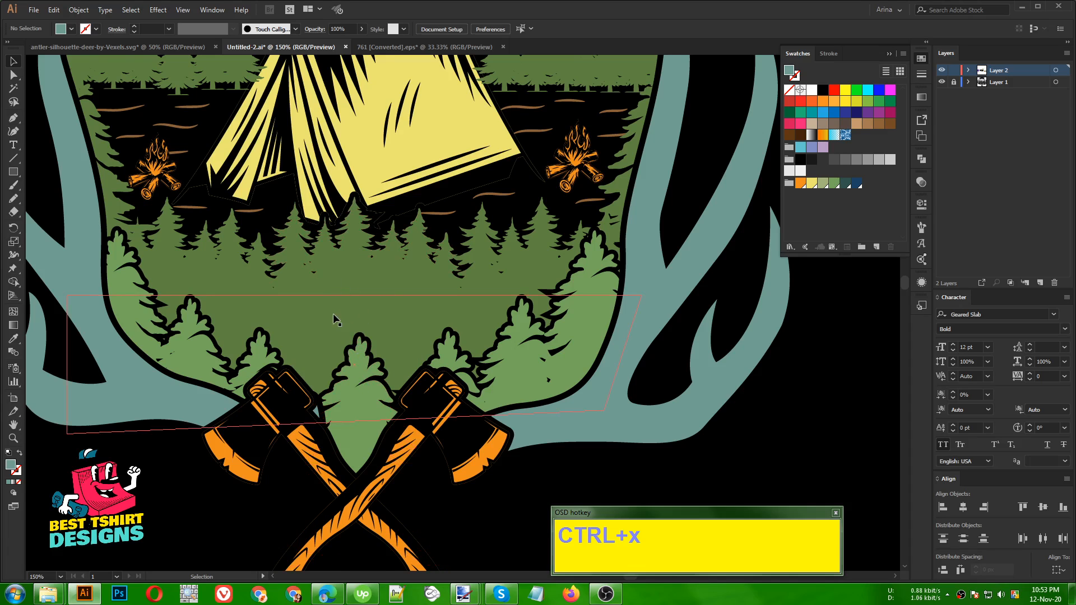
# Step: Isolate the light-green foreground tree group, paste the cut teal pines in back inside it, and deselect them
pyautogui.click(357, 370)
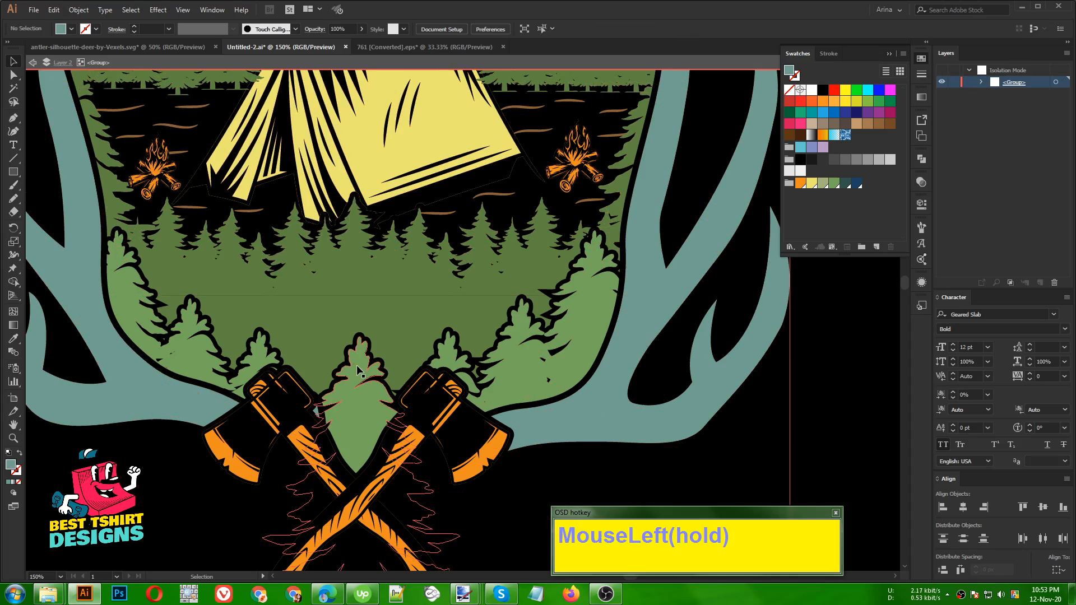
pyautogui.doubleClick(357, 370)
pyautogui.click(357, 370)
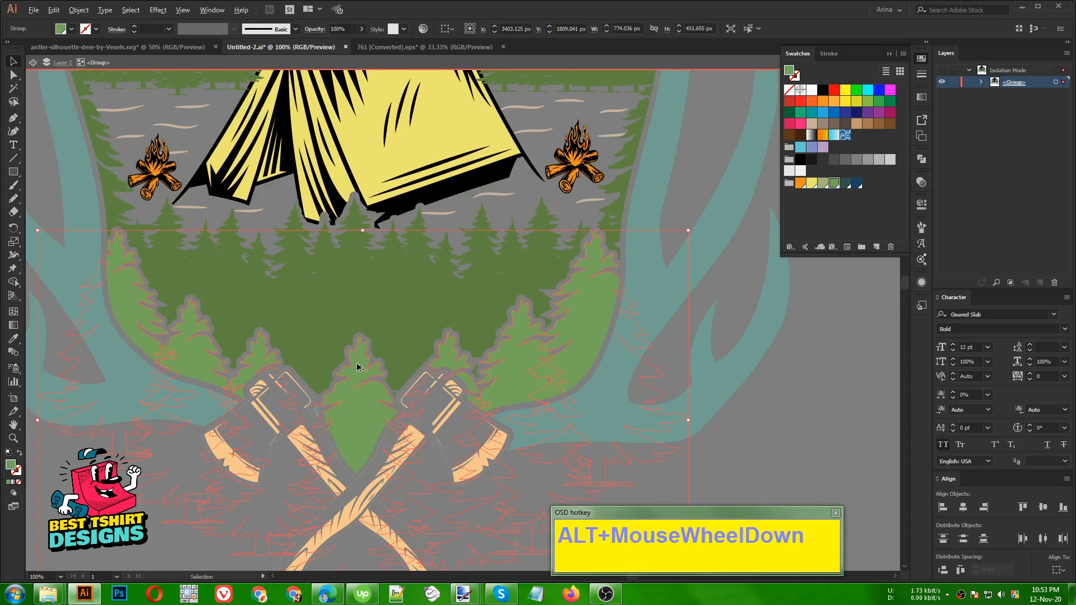
pyautogui.scroll(-1, 357, 370)
pyautogui.press('a')
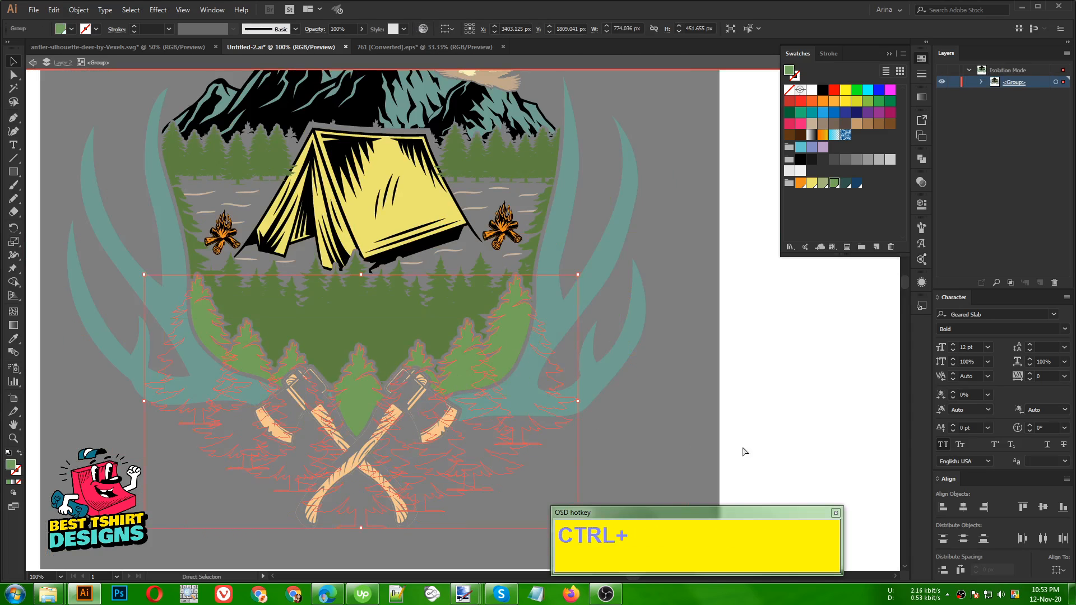
pyautogui.hotkey('ctrl', 'a')
pyautogui.hotkey('ctrl', 'b')
pyautogui.press('v')
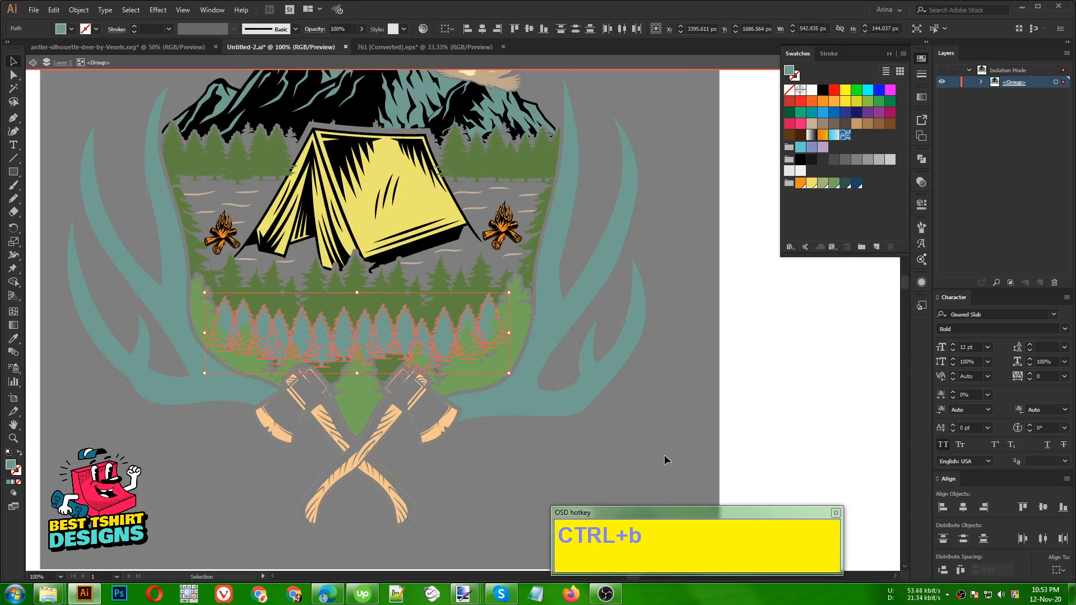
pyautogui.keyDown('alt'); pyautogui.scroll(2, 275, 352); pyautogui.keyUp('alt')
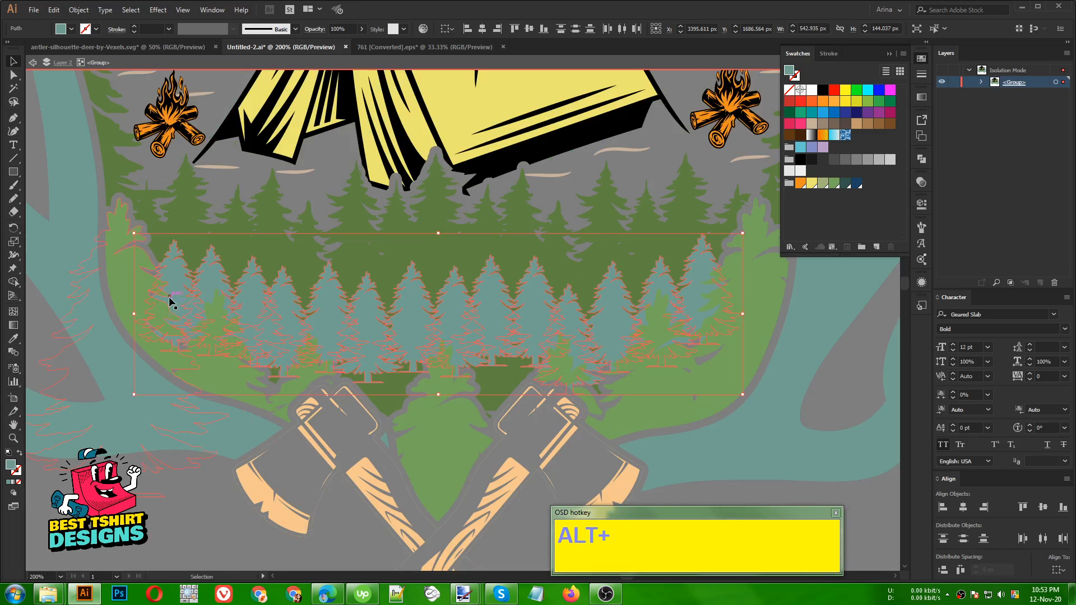
pyautogui.keyDown('alt'); pyautogui.scroll(-1, 392, 352); pyautogui.keyUp('alt')
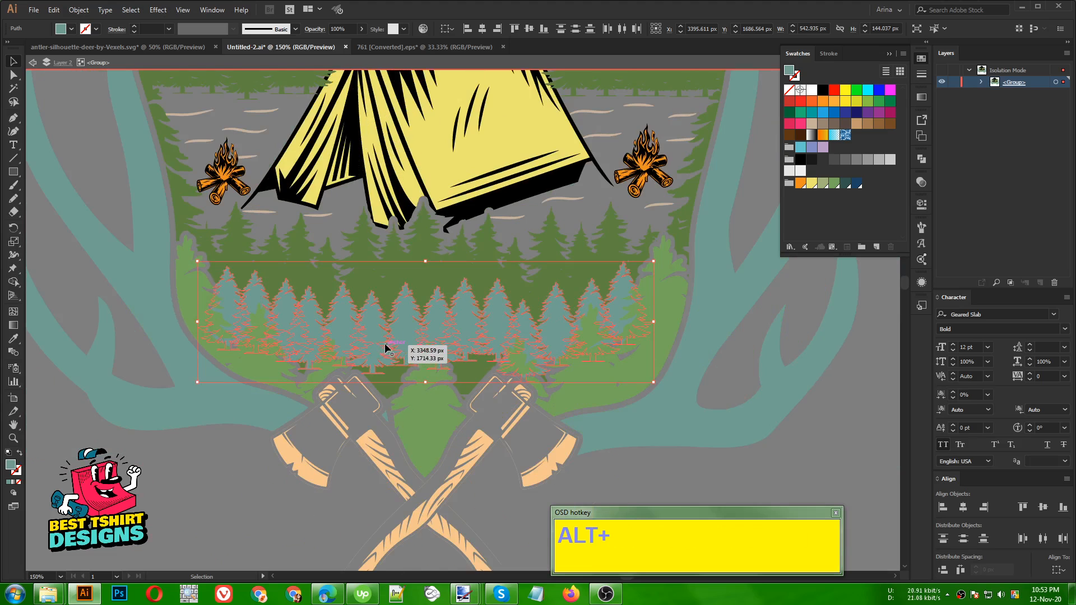
pyautogui.click(845, 417)
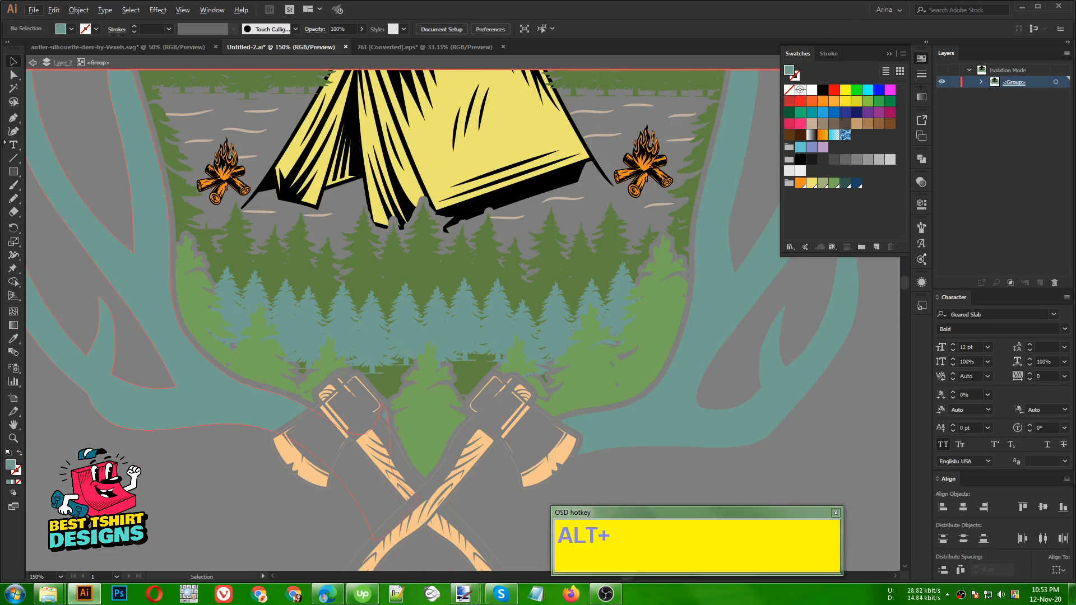
# Step: Draw a closed teal shape with the Pen tool across the lower part of the pine row, following the badge's curved lower edge
pyautogui.click(16, 120)
pyautogui.scroll(1, 303, 351)
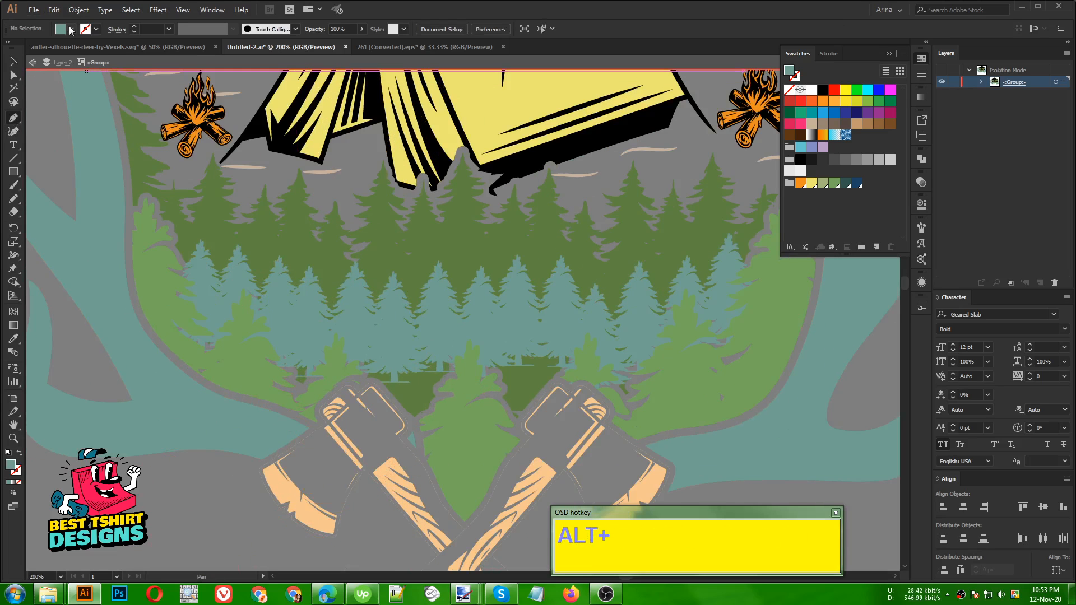
pyautogui.click(148, 331)
pyautogui.click(204, 307)
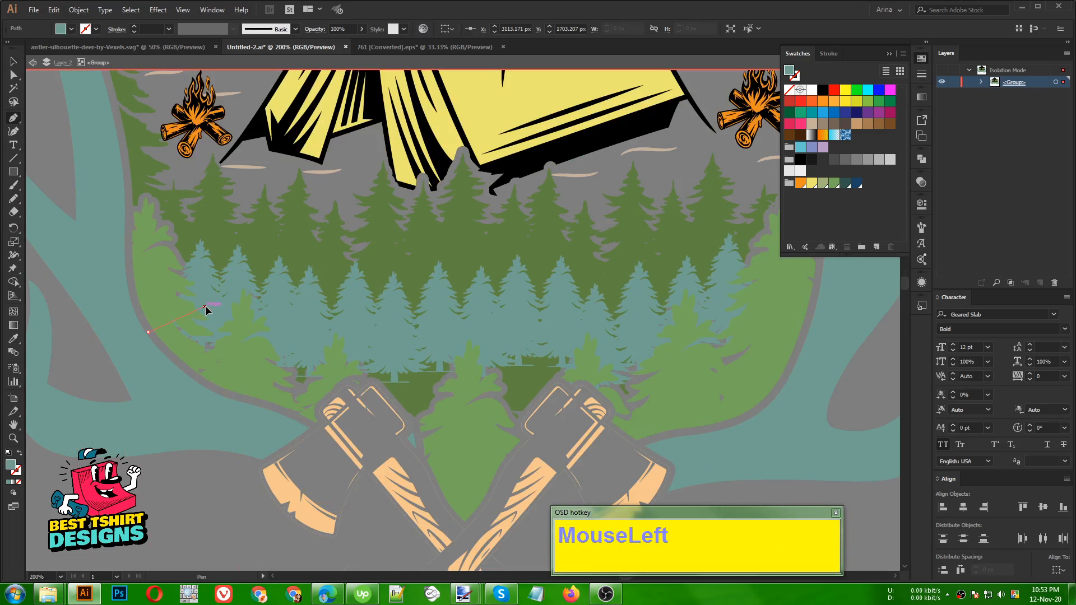
pyautogui.click(235, 339)
pyautogui.click(246, 367)
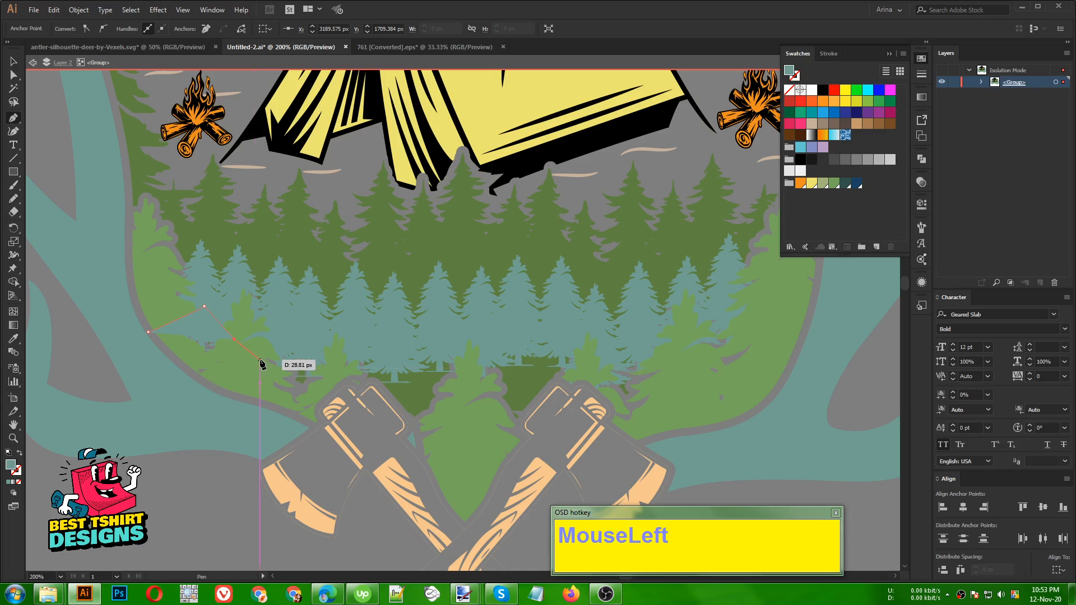
pyautogui.click(253, 357)
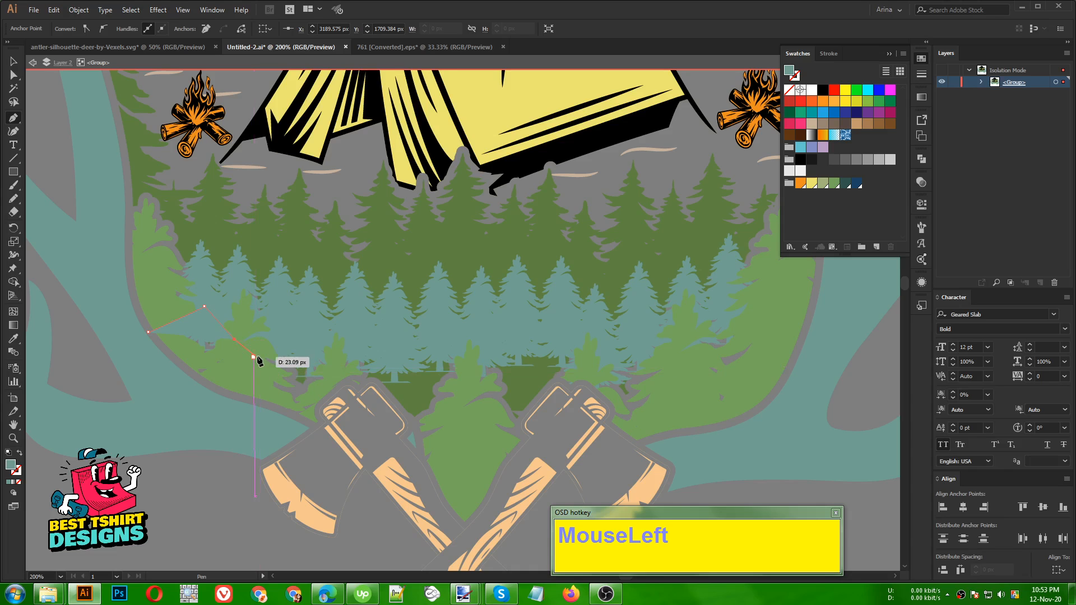
pyautogui.click(320, 351)
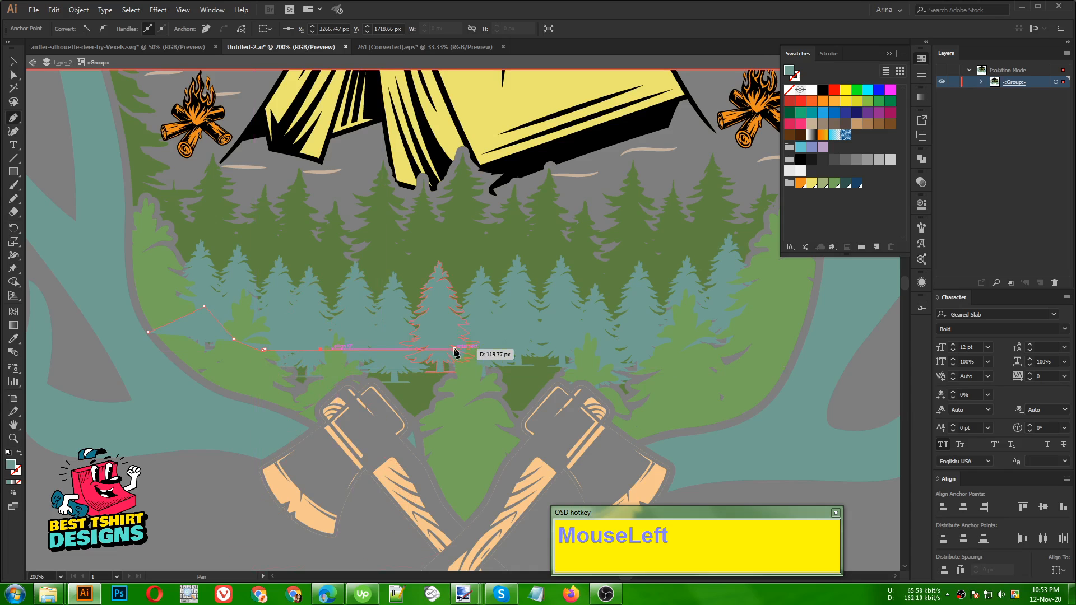
pyautogui.click(544, 338)
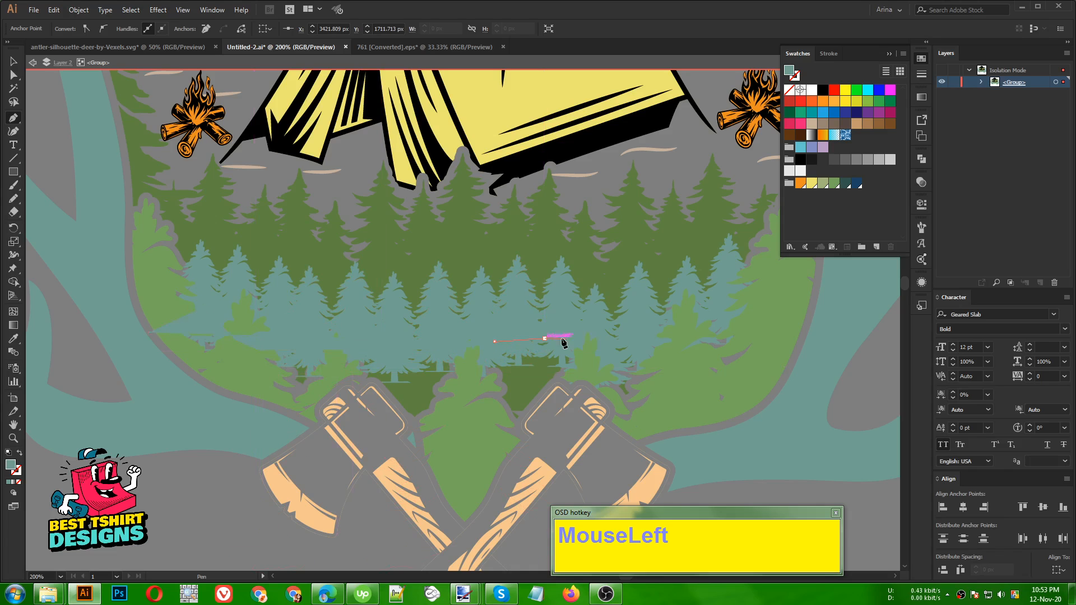
pyautogui.click(640, 340)
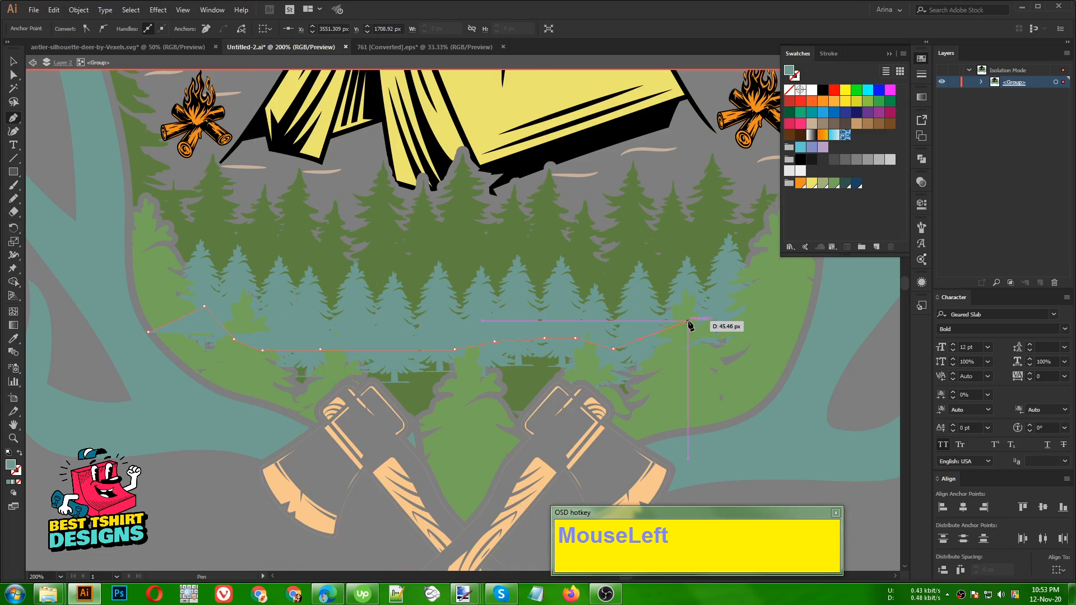
pyautogui.click(753, 297)
pyautogui.click(773, 341)
pyautogui.click(743, 388)
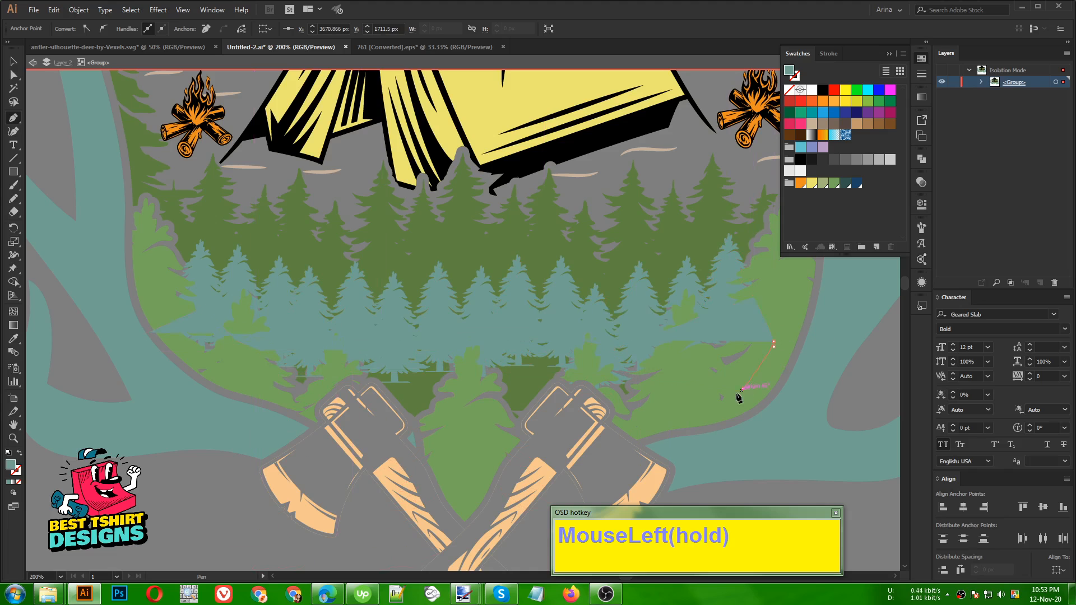
pyautogui.click(686, 417)
pyautogui.click(674, 418)
pyautogui.click(548, 423)
pyautogui.click(471, 426)
pyautogui.click(382, 436)
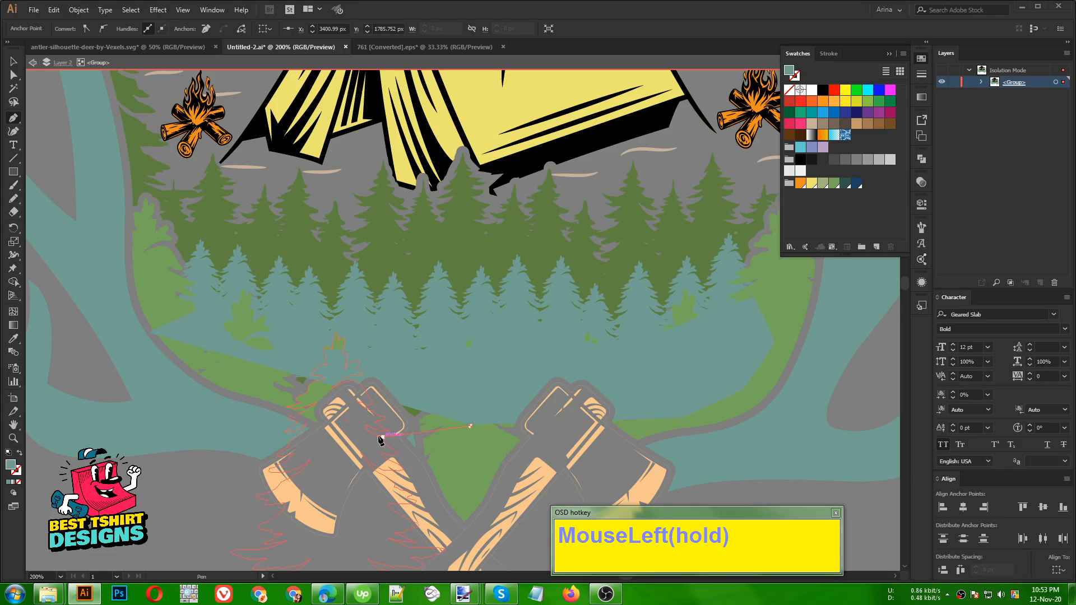
pyautogui.moveTo(270, 396); pyautogui.dragTo(268, 394)
pyautogui.click(220, 379)
pyautogui.click(191, 367)
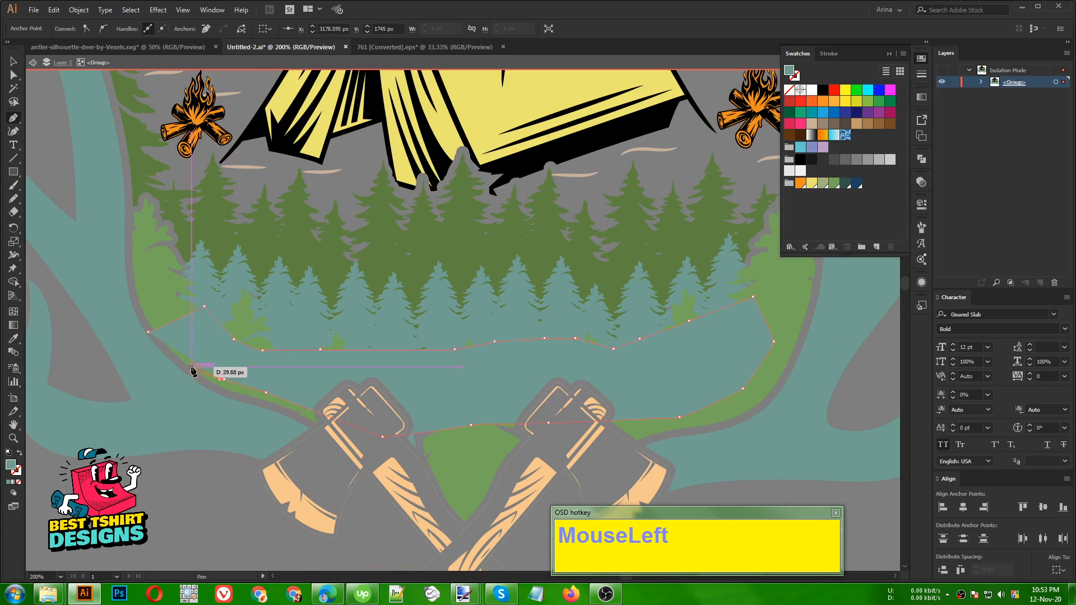
pyautogui.moveTo(148, 332); pyautogui.dragTo(147, 335)
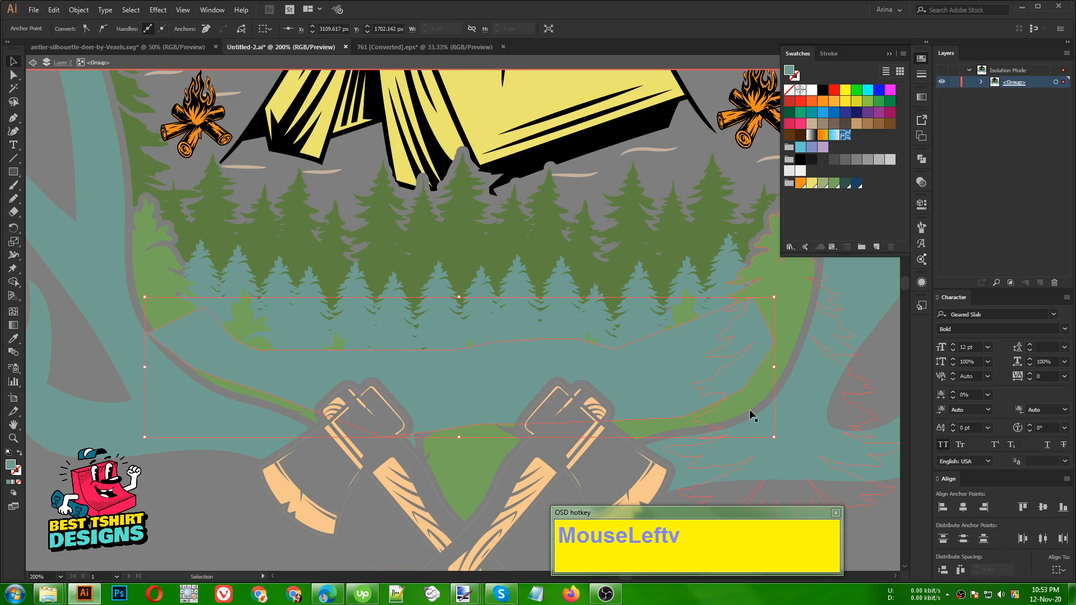
# Step: Cut the teal base shape, paste it in front of a teal pine so it sits behind the light-green trees, and exit isolation
pyautogui.click(889, 519)
pyautogui.click(663, 371)
pyautogui.hotkey('ctrl', 'x')
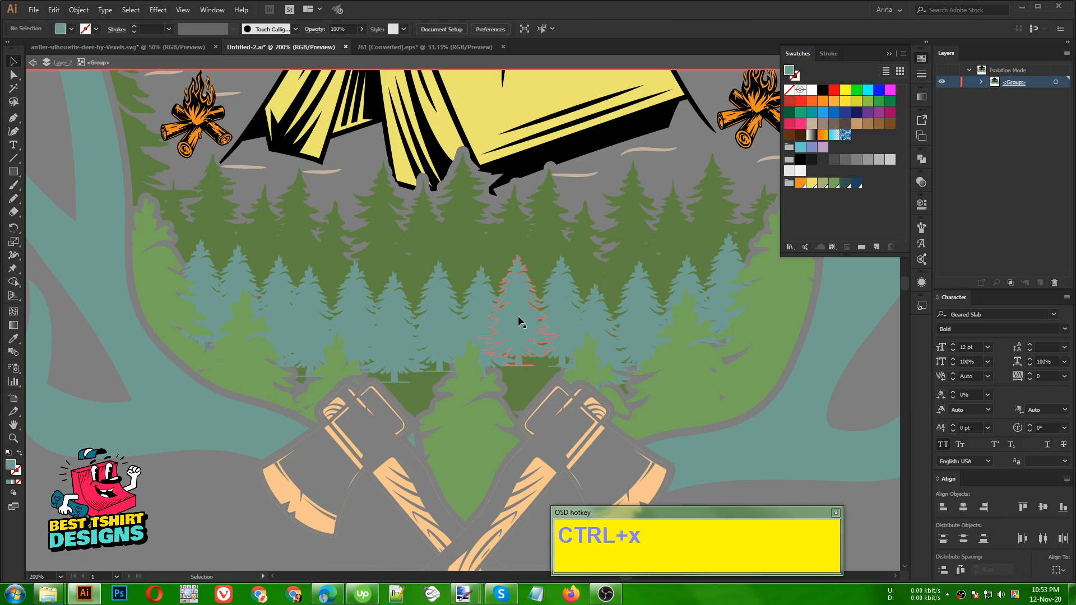
pyautogui.click(516, 315)
pyautogui.moveTo(516, 315); pyautogui.dragTo(450, 329)
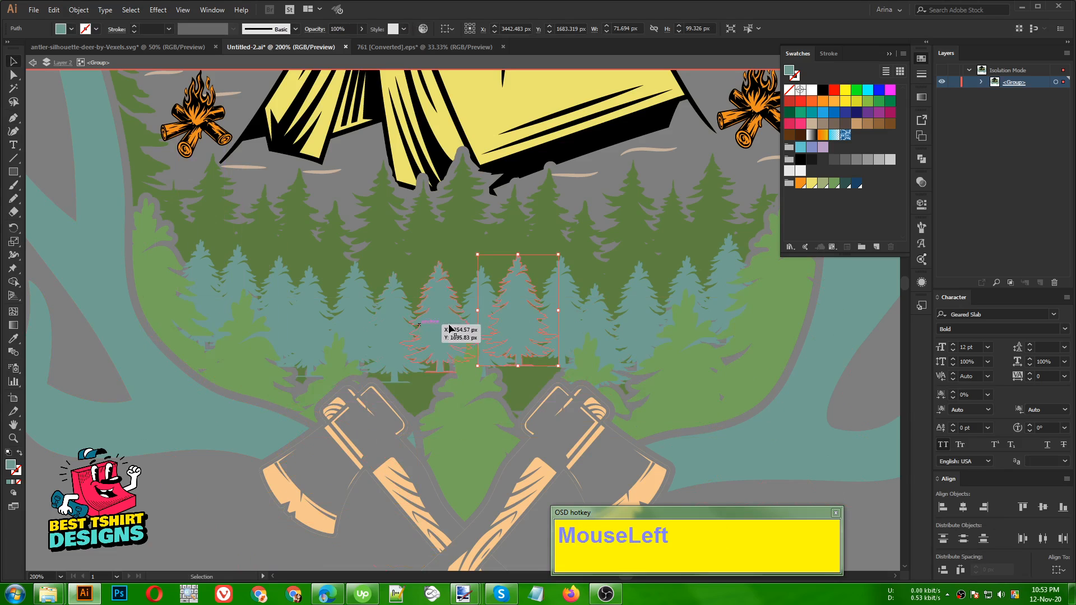
pyautogui.keyDown('ctrl'); pyautogui.click(495, 340); pyautogui.keyUp('ctrl')
pyautogui.hotkey('ctrl', 'f')
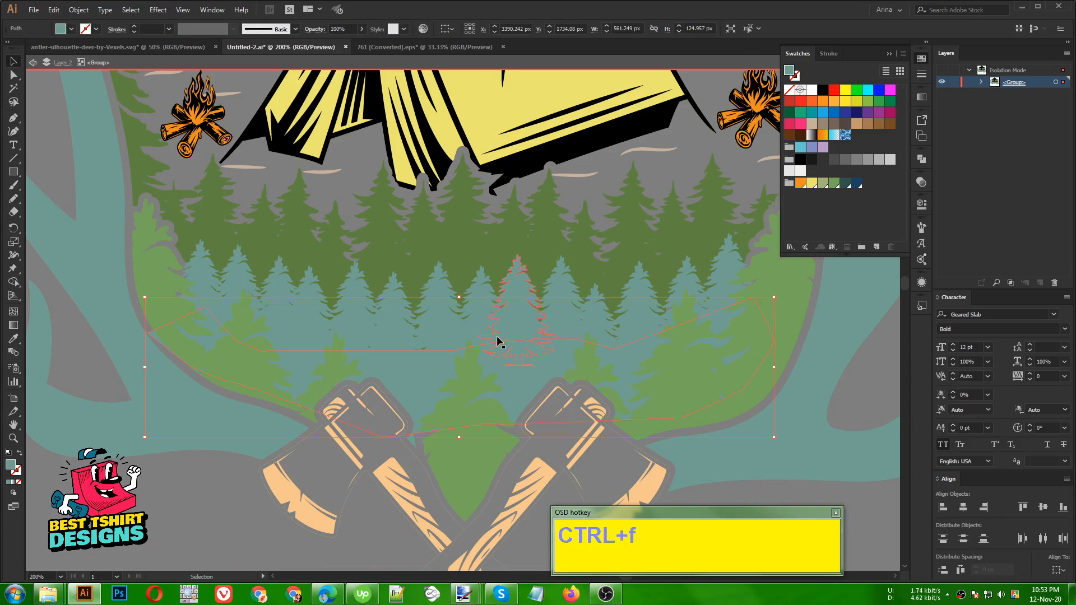
pyautogui.keyDown('alt'); pyautogui.scroll(-1, 359, 329); pyautogui.keyUp('alt')
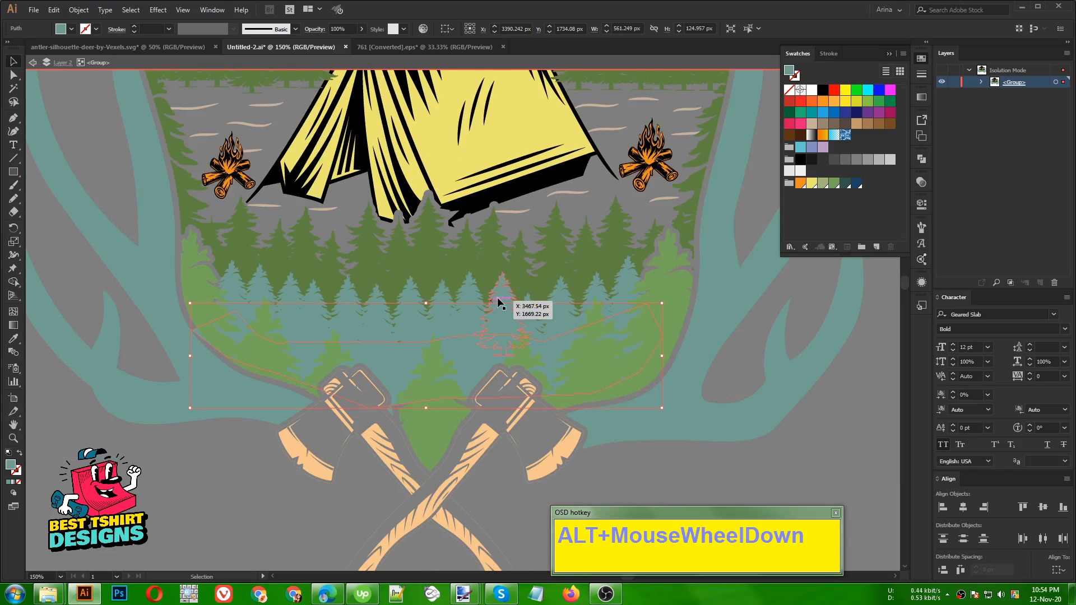
pyautogui.doubleClick(837, 460)
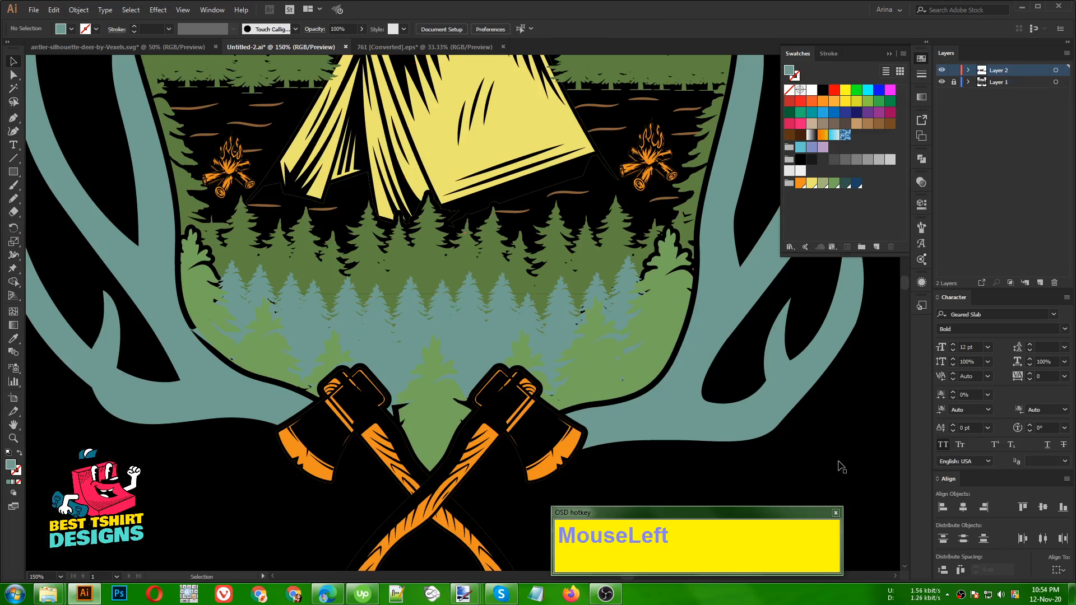
# Step: Isolate the light-green foreground tree group, offset the trees' paths by 3 px, and cut the resulting outlines
pyautogui.click(438, 381)
pyautogui.doubleClick(439, 381)
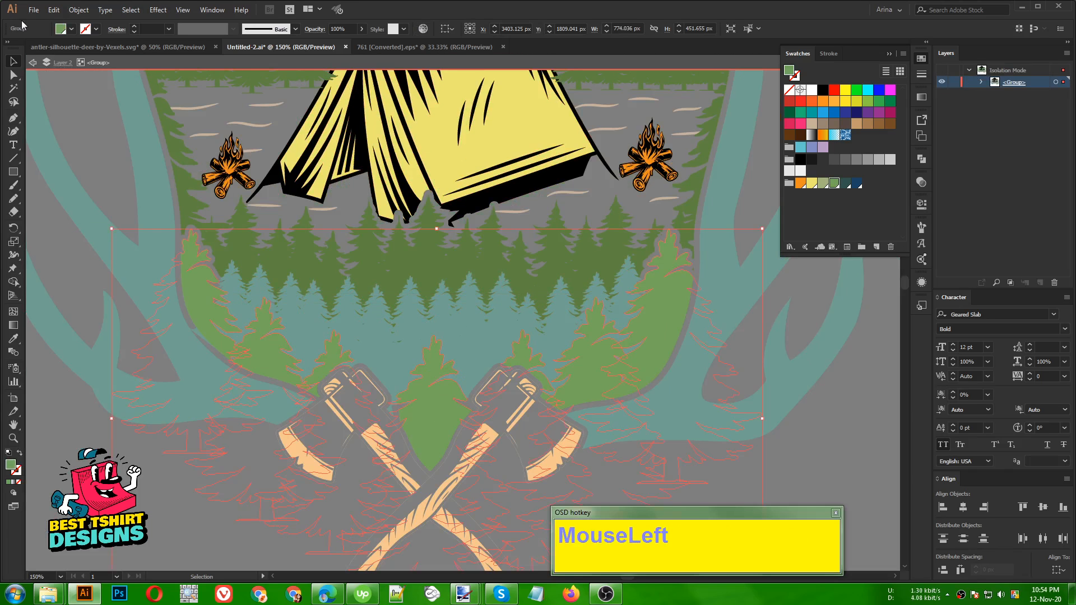
pyautogui.click(79, 11)
pyautogui.moveTo(112, 268)
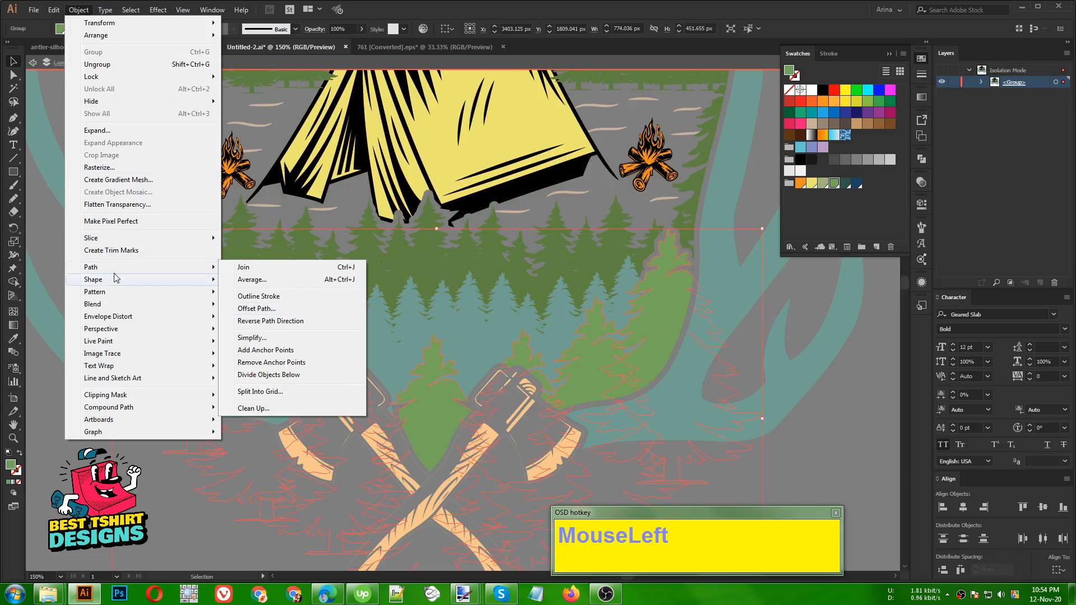
pyautogui.click(248, 309)
pyautogui.click(69, 160)
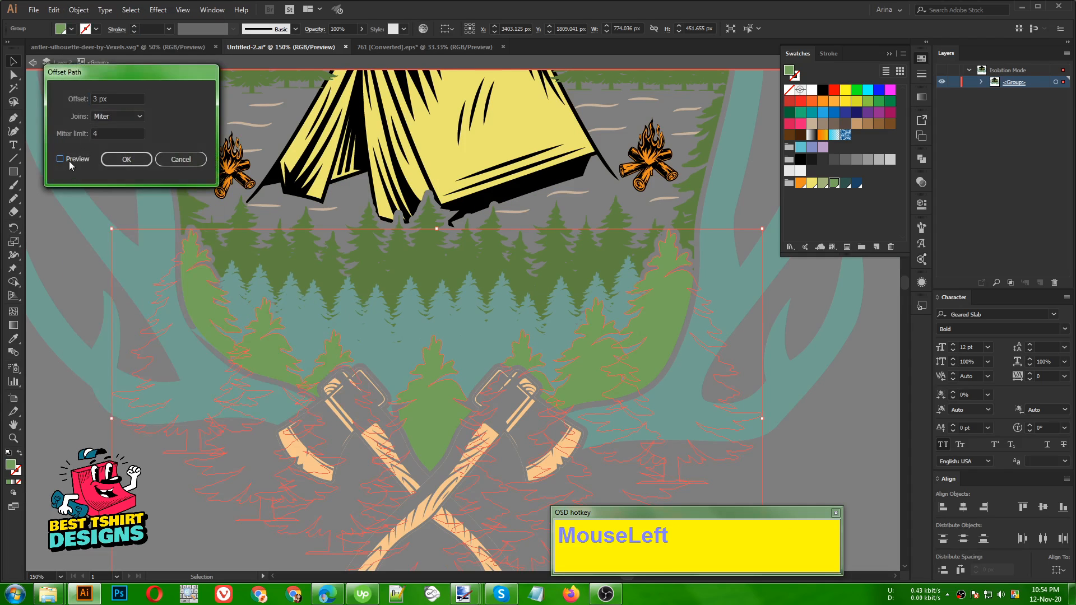
pyautogui.click(136, 160)
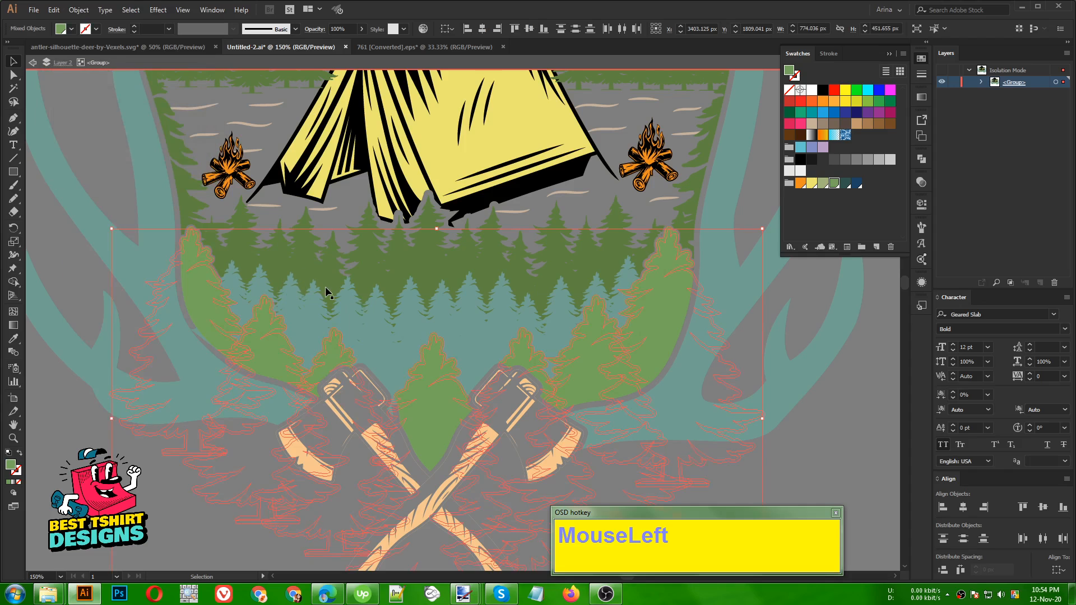
pyautogui.hotkey('ctrl', 'x')
# Step: Select all the teal pines together with the teal base shape and group them
pyautogui.click(400, 327)
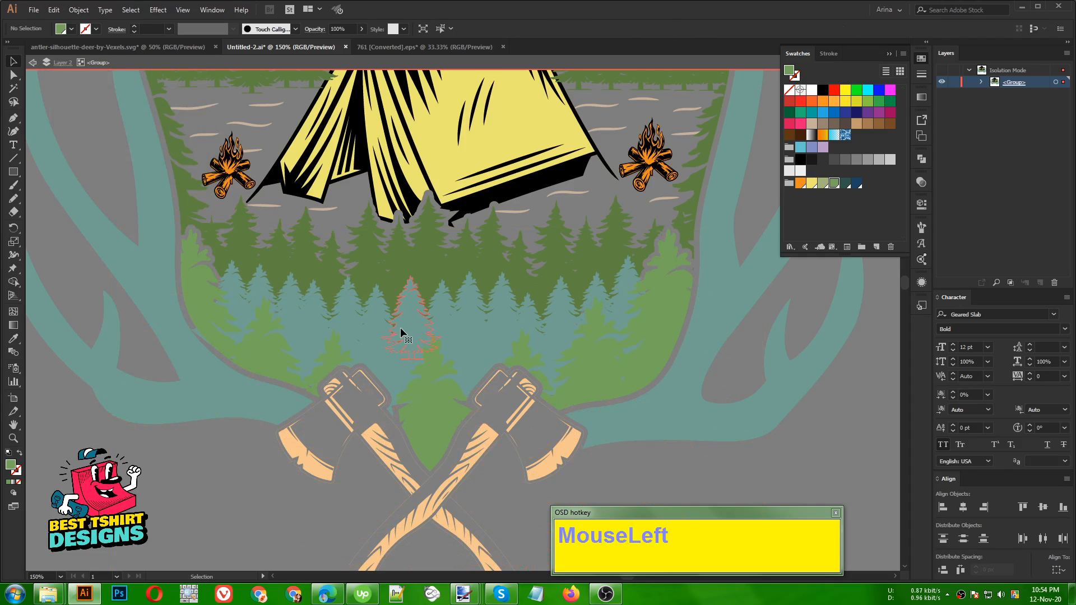
pyautogui.moveTo(400, 327); pyautogui.dragTo(368, 323)
pyautogui.keyDown('shift'); pyautogui.click(324, 312); pyautogui.keyUp('shift')
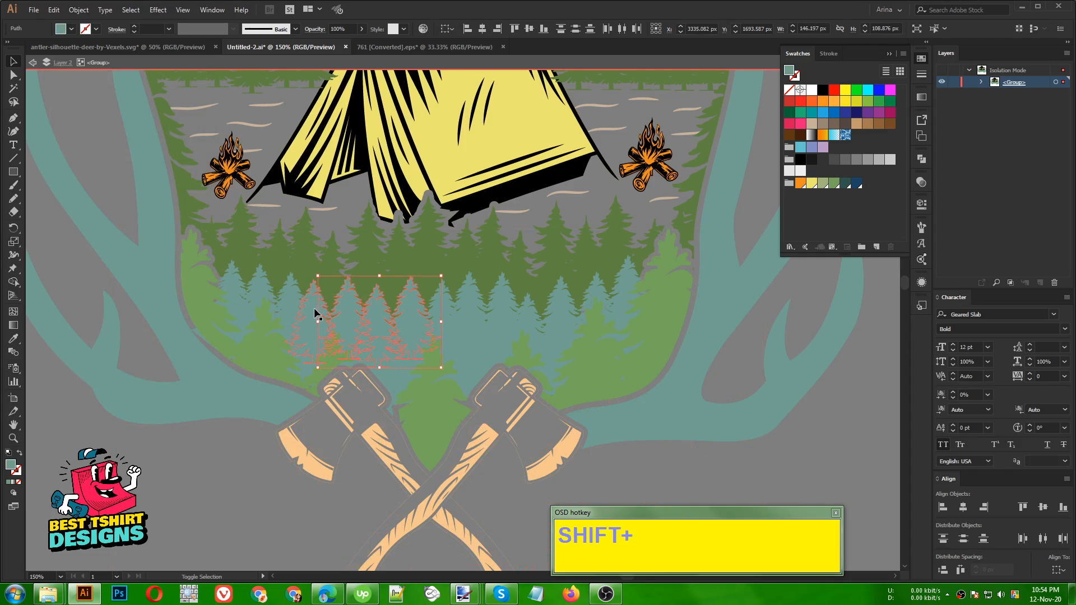
pyautogui.keyDown('shift'); pyautogui.click(288, 301); pyautogui.keyUp('shift')
pyautogui.keyDown('shift'); pyautogui.click(232, 288); pyautogui.keyUp('shift')
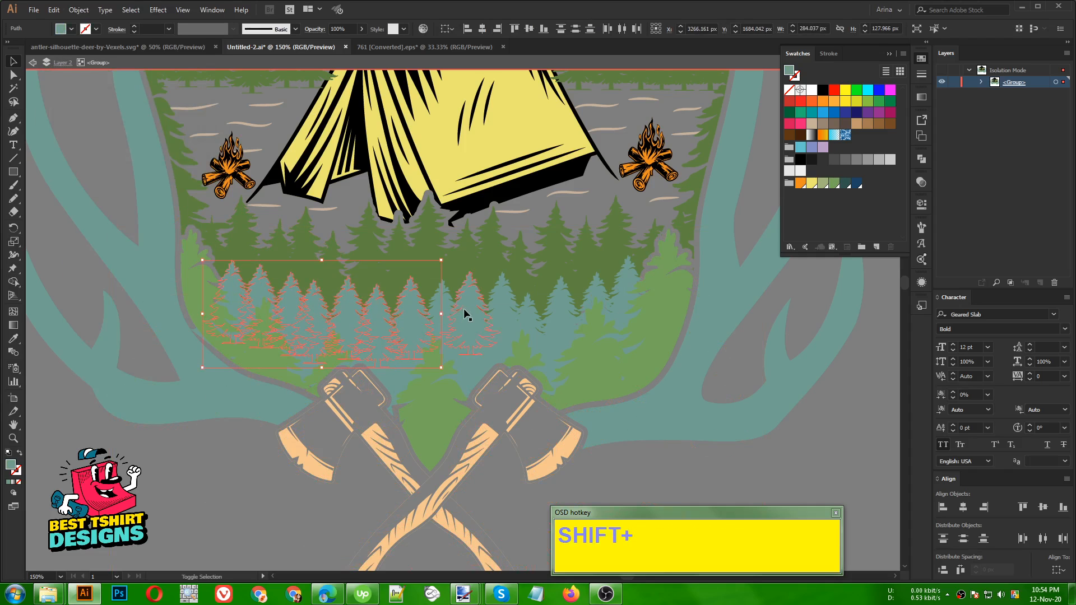
pyautogui.keyDown('shift'); pyautogui.click(493, 301); pyautogui.keyUp('shift')
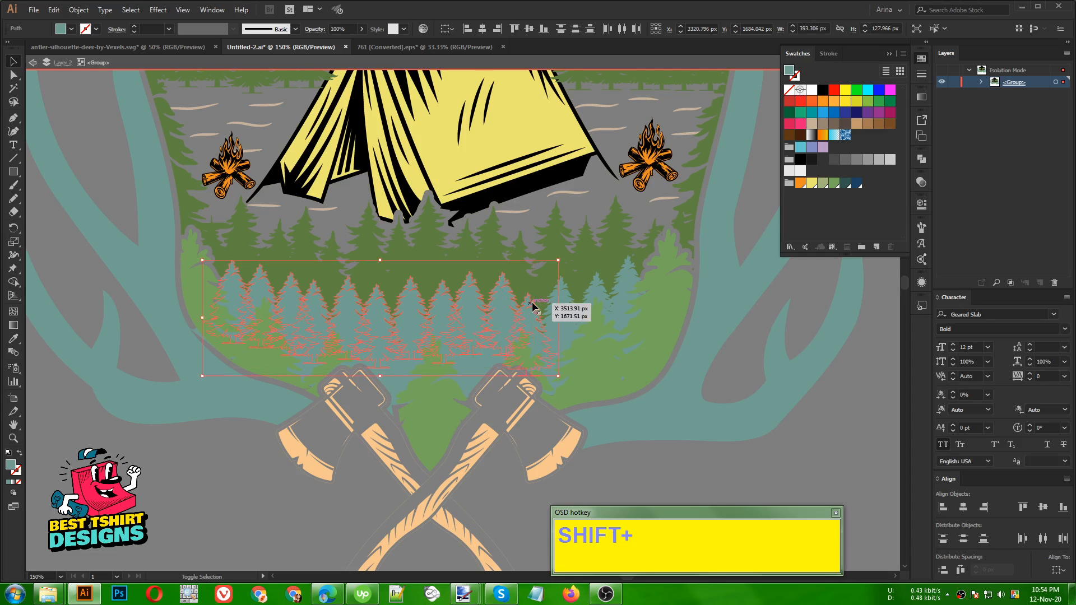
pyautogui.keyDown('shift'); pyautogui.click(589, 297); pyautogui.keyUp('shift')
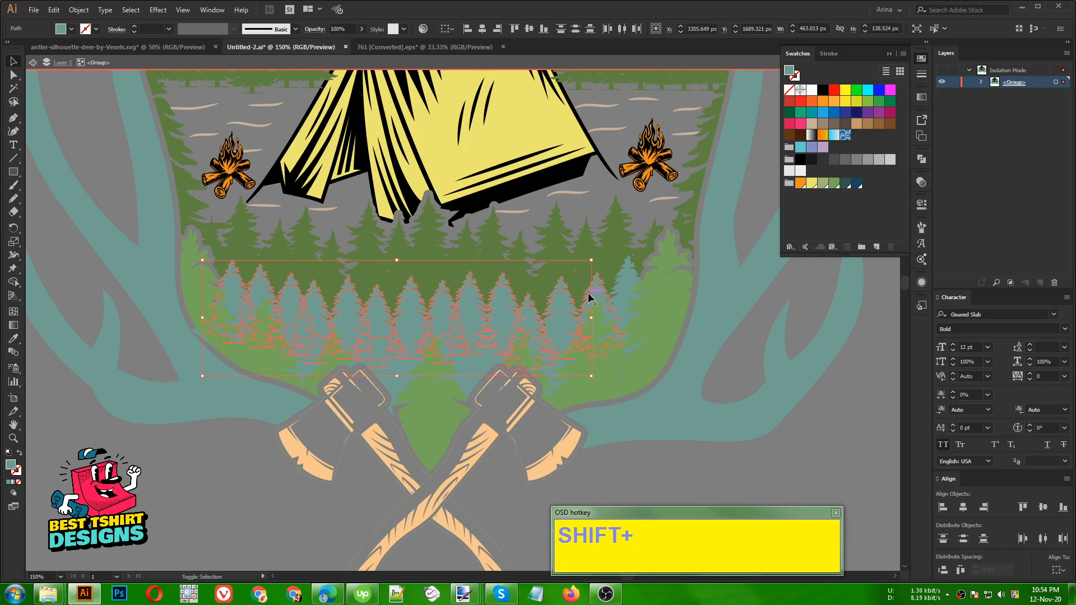
pyautogui.keyDown('shift'); pyautogui.click(630, 287); pyautogui.keyUp('shift')
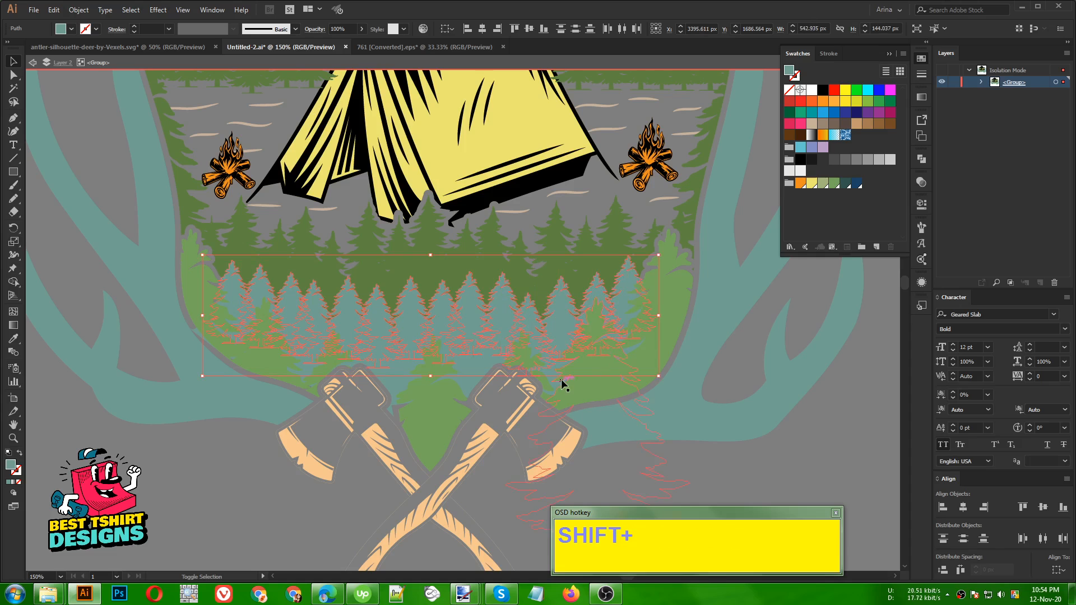
pyautogui.keyDown('shift'); pyautogui.click(466, 383); pyautogui.keyUp('shift')
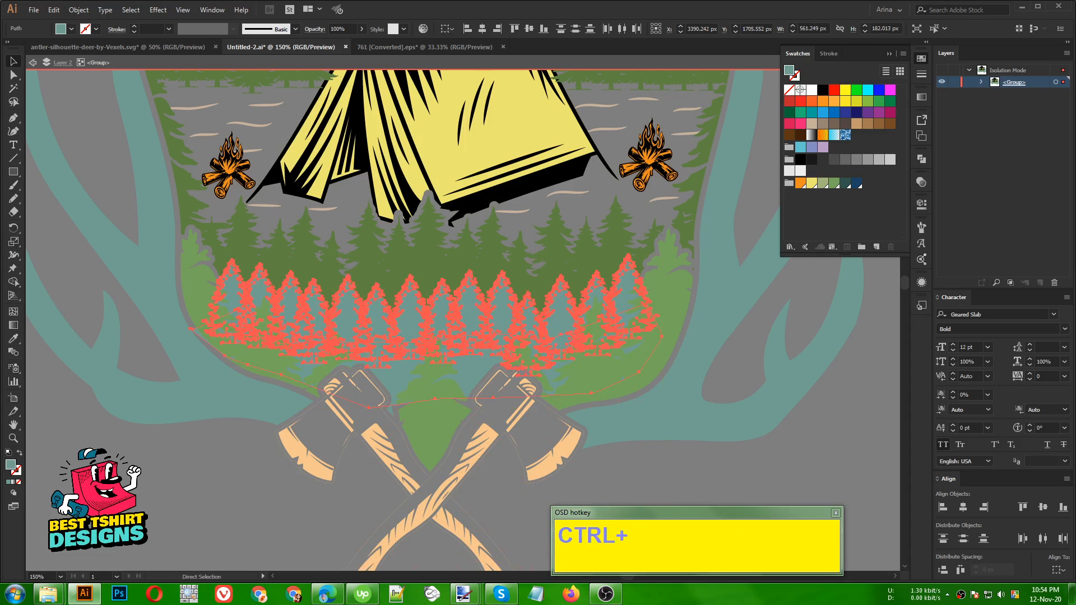
pyautogui.hotkey('ctrl', 'g')
# Step: Give the teal pine group a non-clipping opacity mask from the cut foreground-tree outlines, pasted in front and filled black, and return to the artwork
pyautogui.click(921, 183)
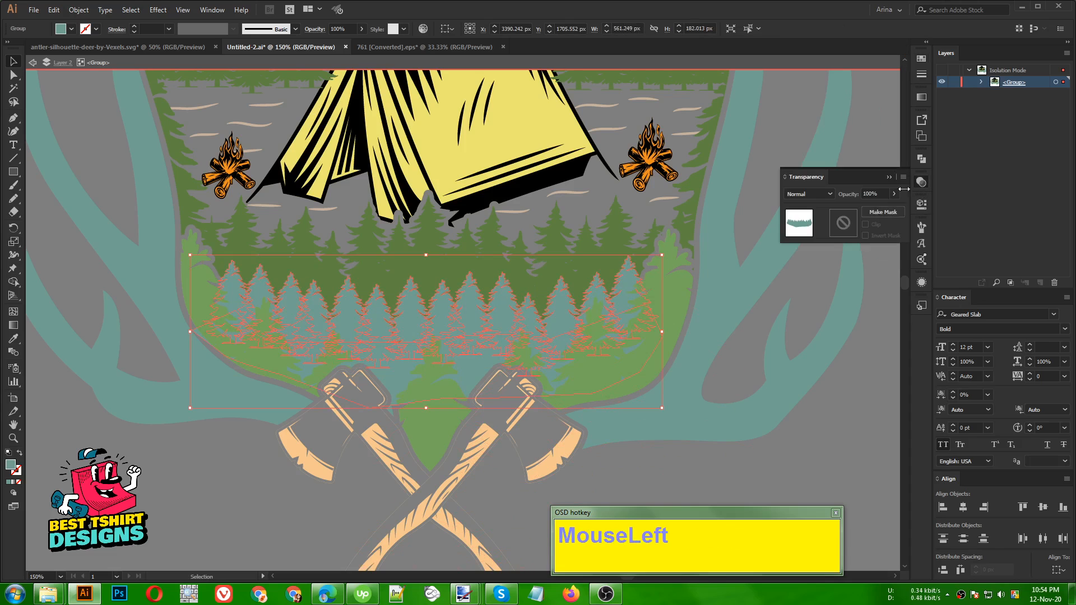
pyautogui.click(844, 224)
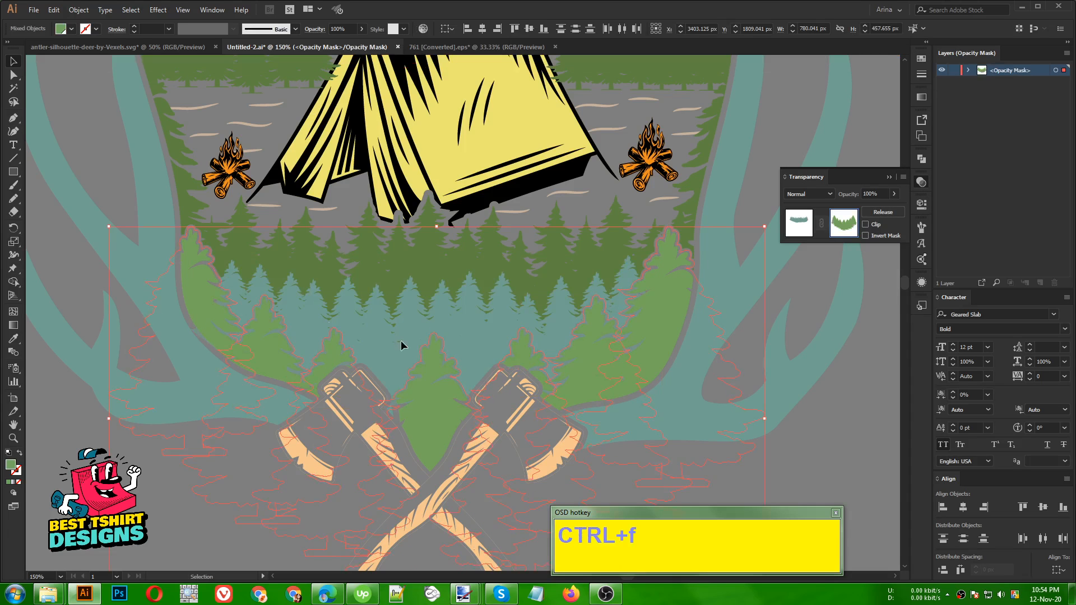
pyautogui.click(71, 28)
pyautogui.scroll(1, 35, 66)
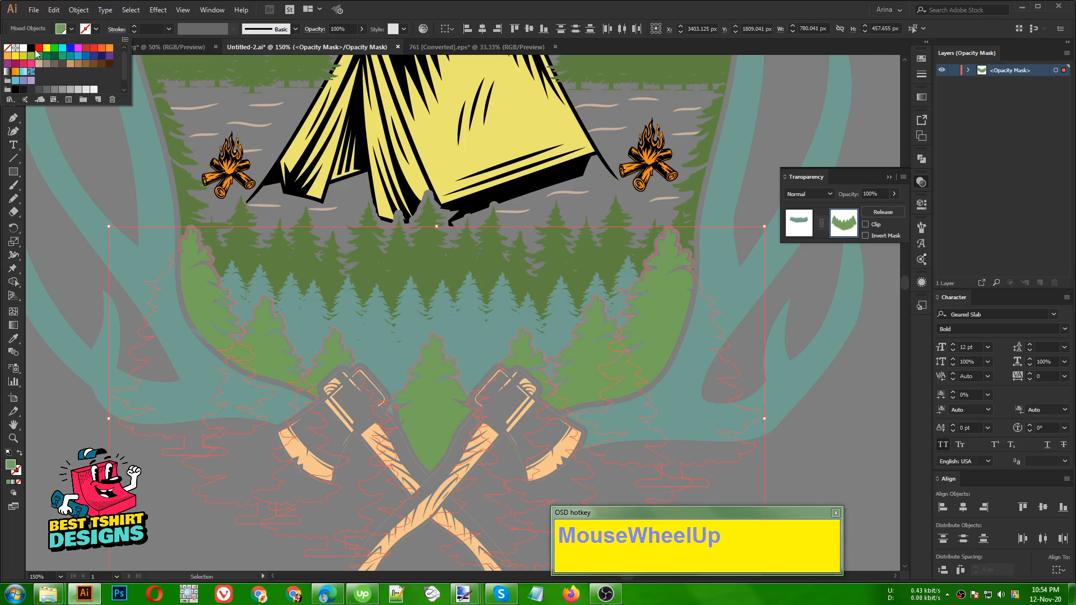
pyautogui.click(31, 49)
pyautogui.click(119, 471)
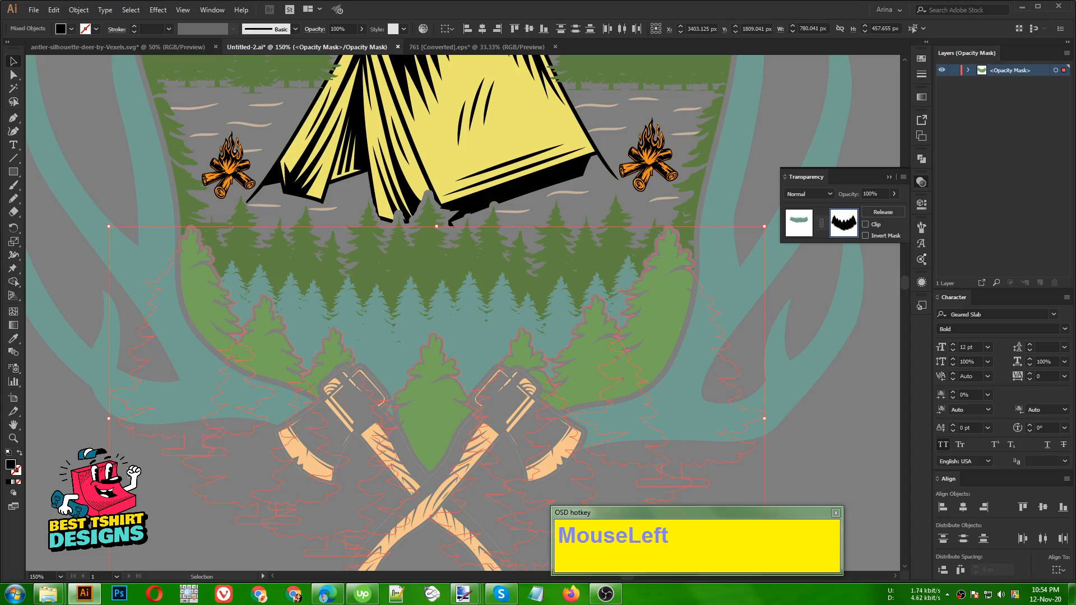
pyautogui.click(119, 470)
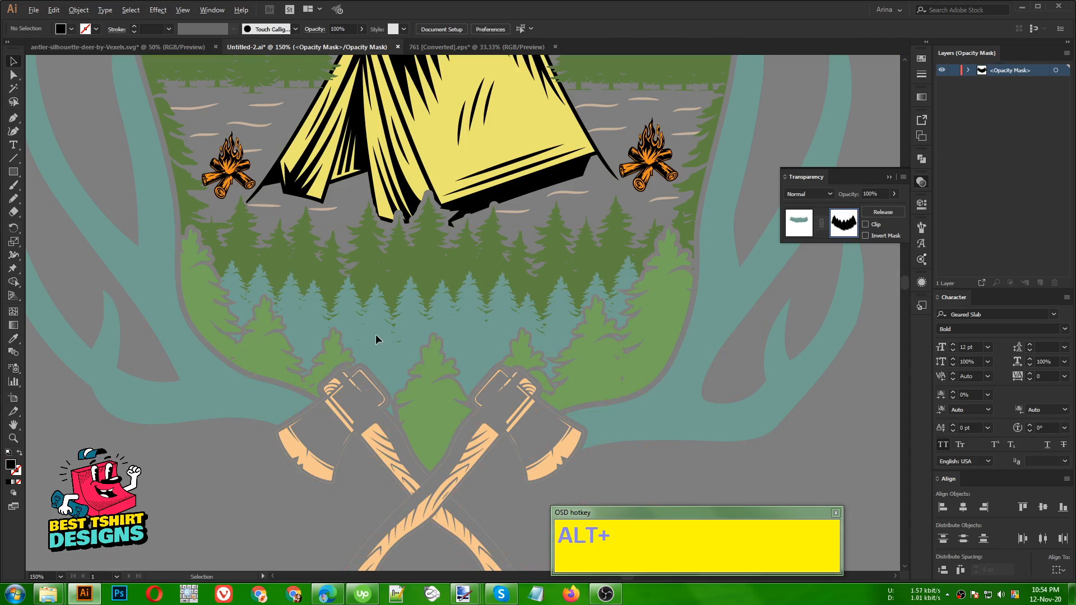
pyautogui.scroll(-1, 375, 334)
pyautogui.click(806, 223)
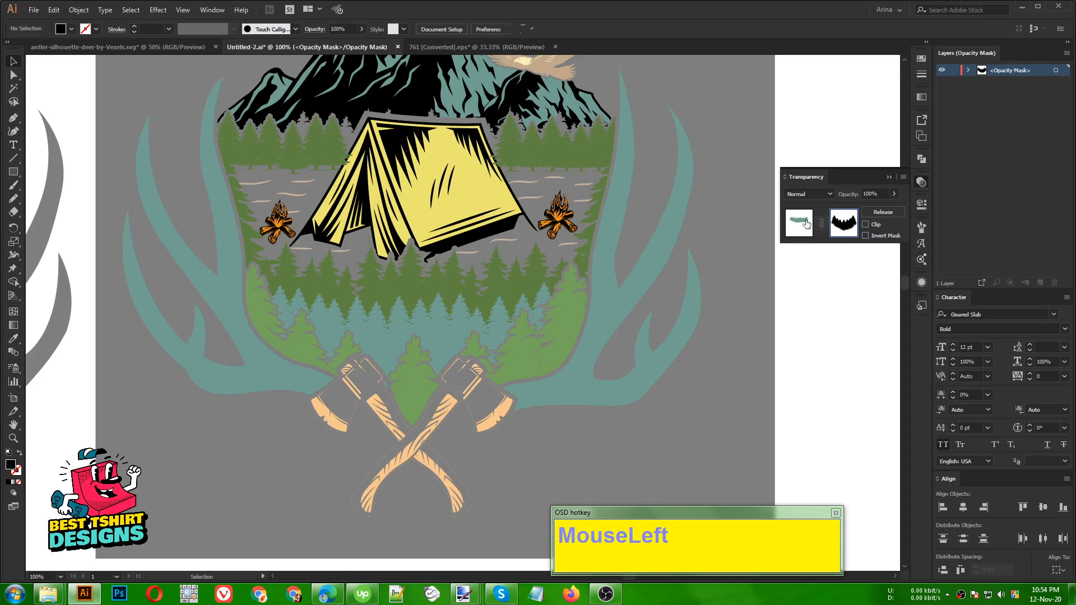
# Step: Offset the masked teal pine group's paths by 2 px with miter joins and cut the resulting outlines
pyautogui.scroll(1, 378, 316)
pyautogui.click(371, 321)
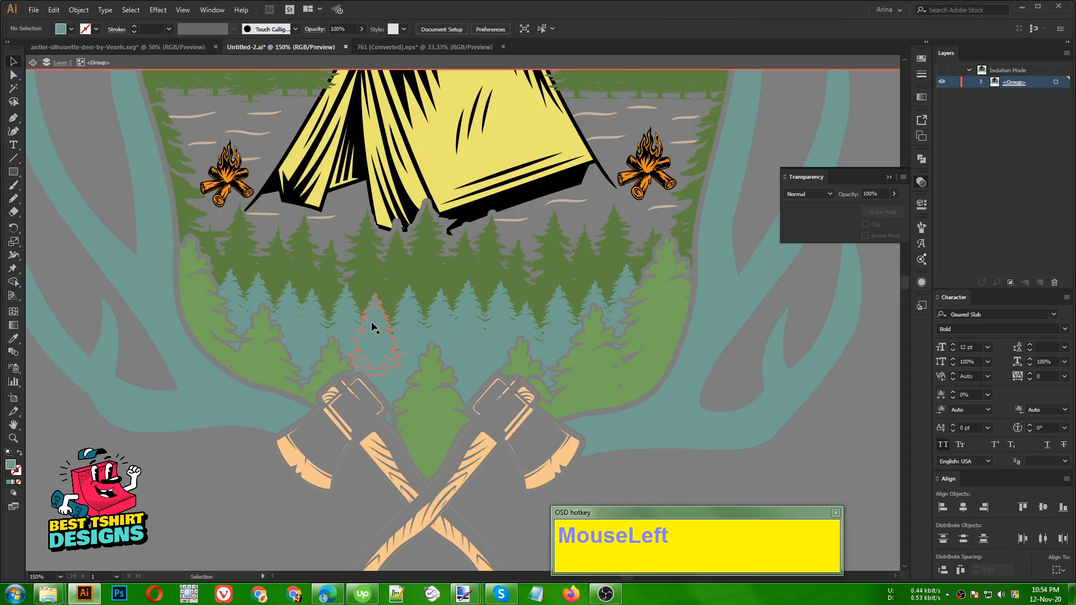
pyautogui.click(78, 10)
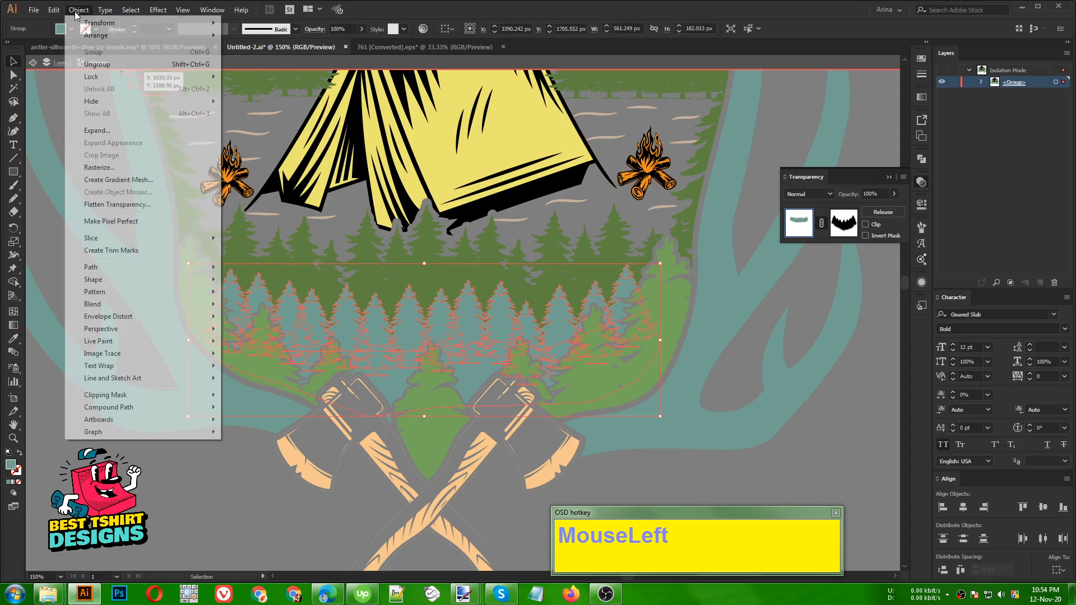
pyautogui.moveTo(112, 267)
pyautogui.click(262, 310)
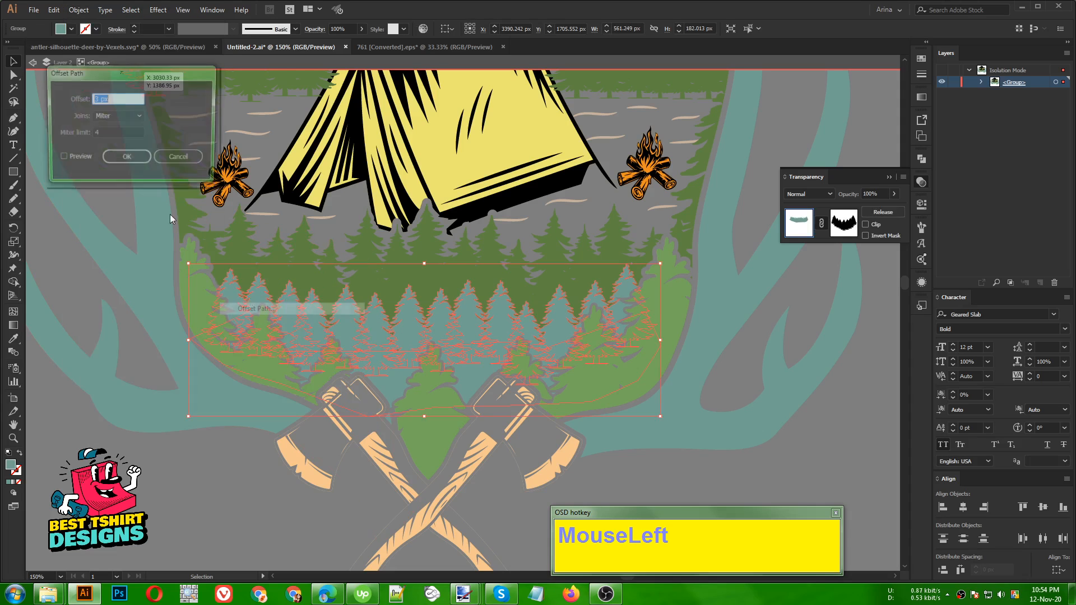
pyautogui.click(68, 158)
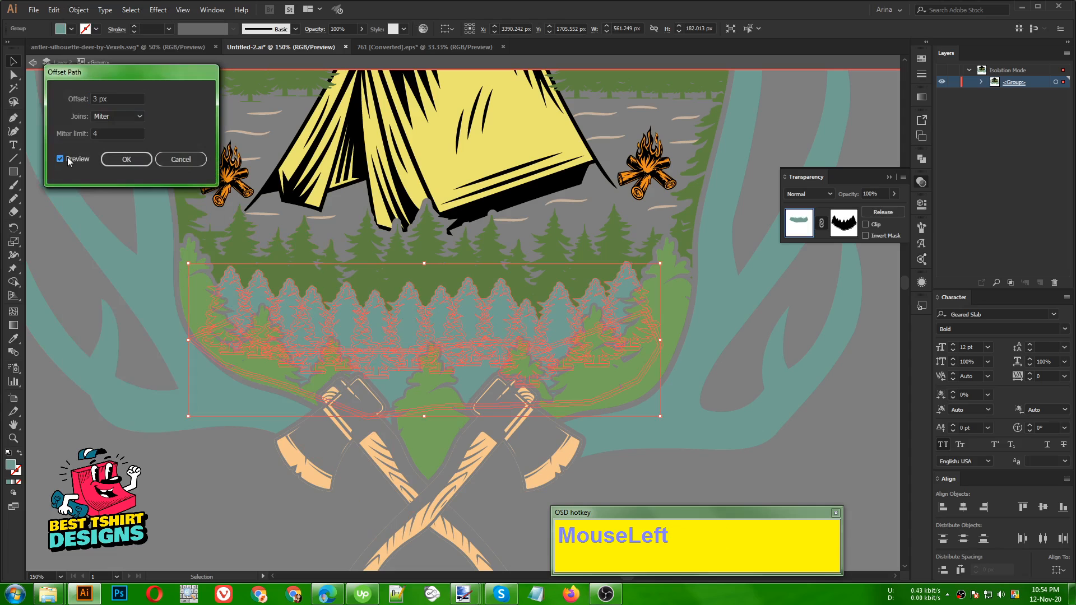
pyautogui.scroll(-1, 114, 99)
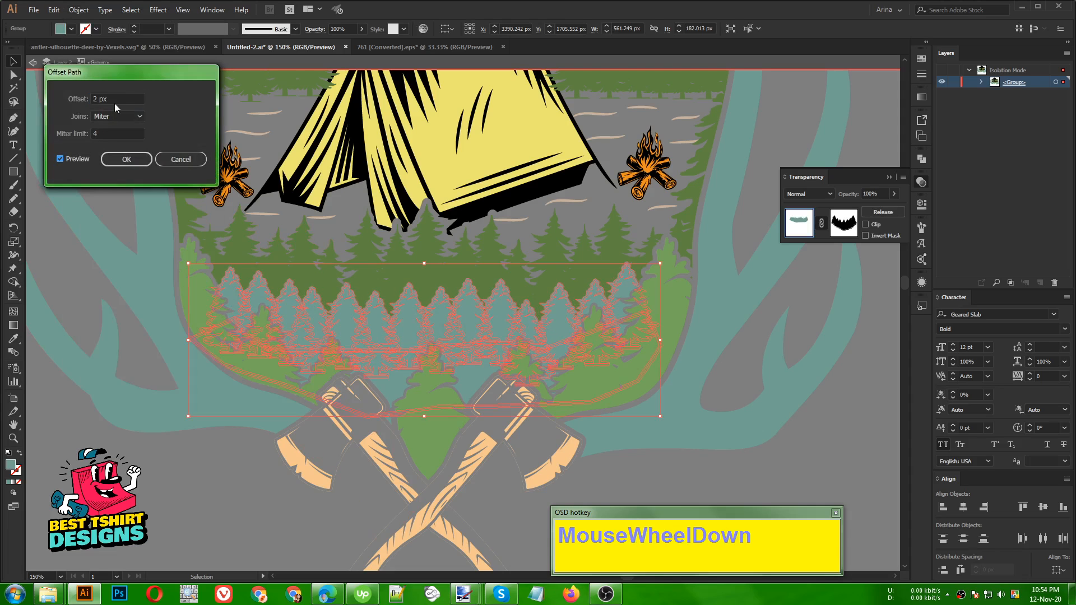
pyautogui.click(136, 157)
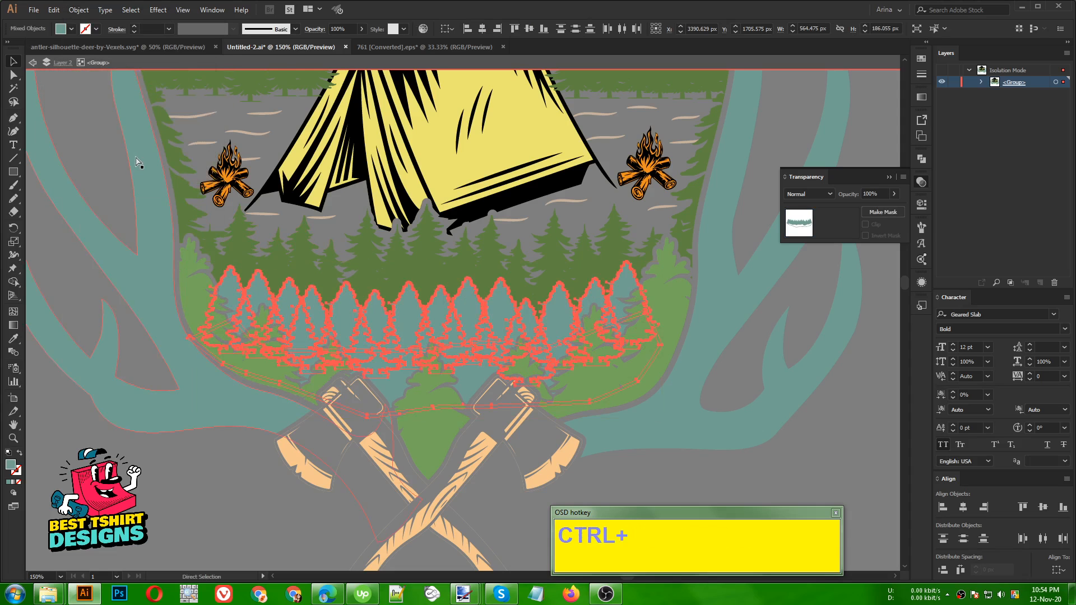
pyautogui.hotkey('ctrl', 'x')
# Step: Add the cut teal-row outlines to the dark-green pine group's opacity mask, pasted in front and filled black, and return to the artwork
pyautogui.click(387, 257)
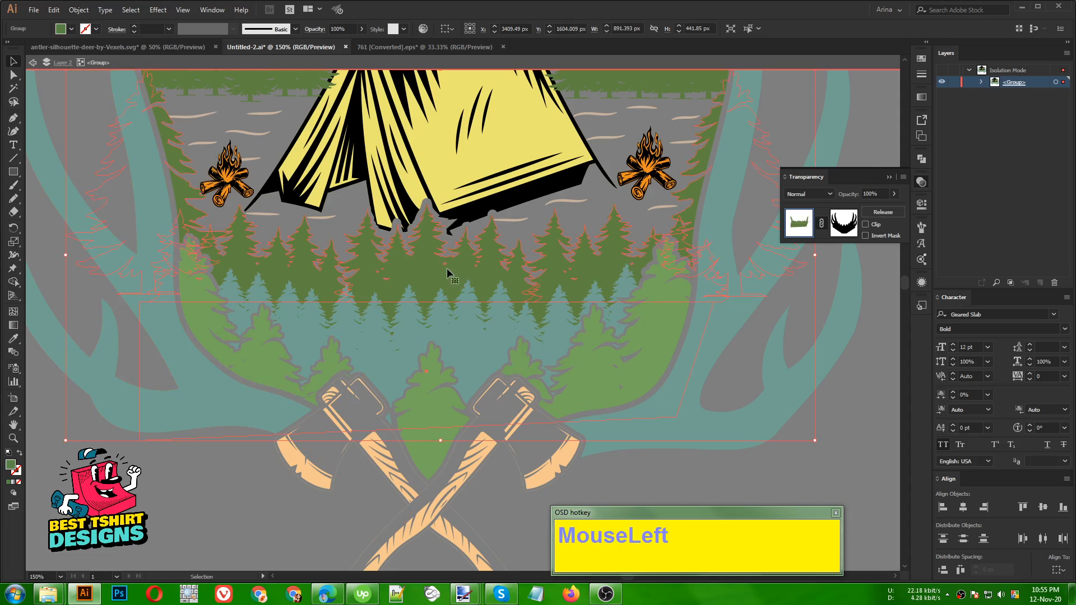
pyautogui.doubleClick(523, 272)
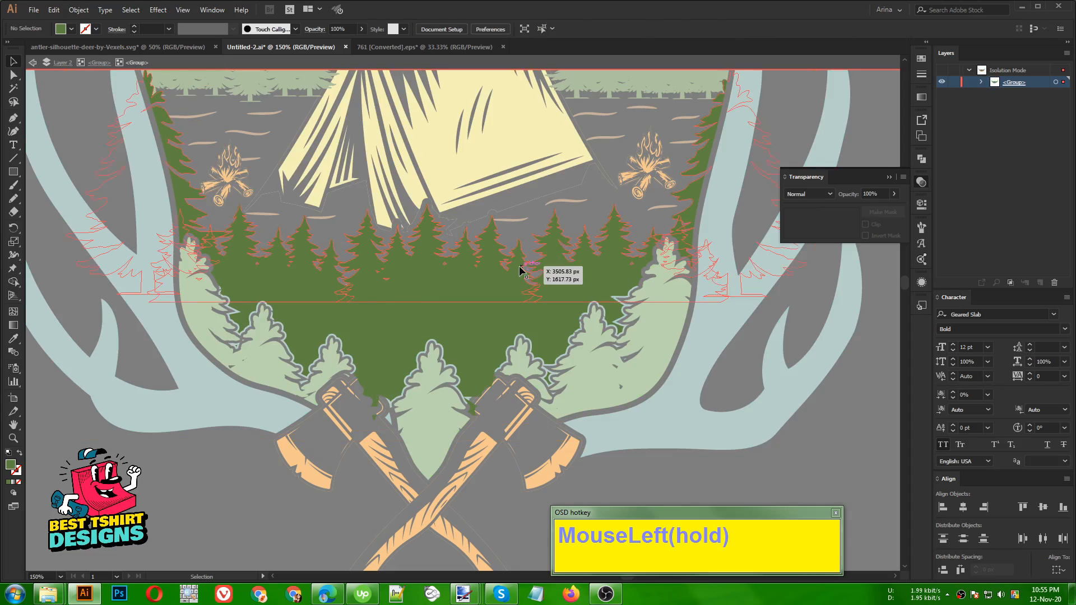
pyautogui.keyDown('shift'); pyautogui.click(472, 315); pyautogui.keyUp('shift')
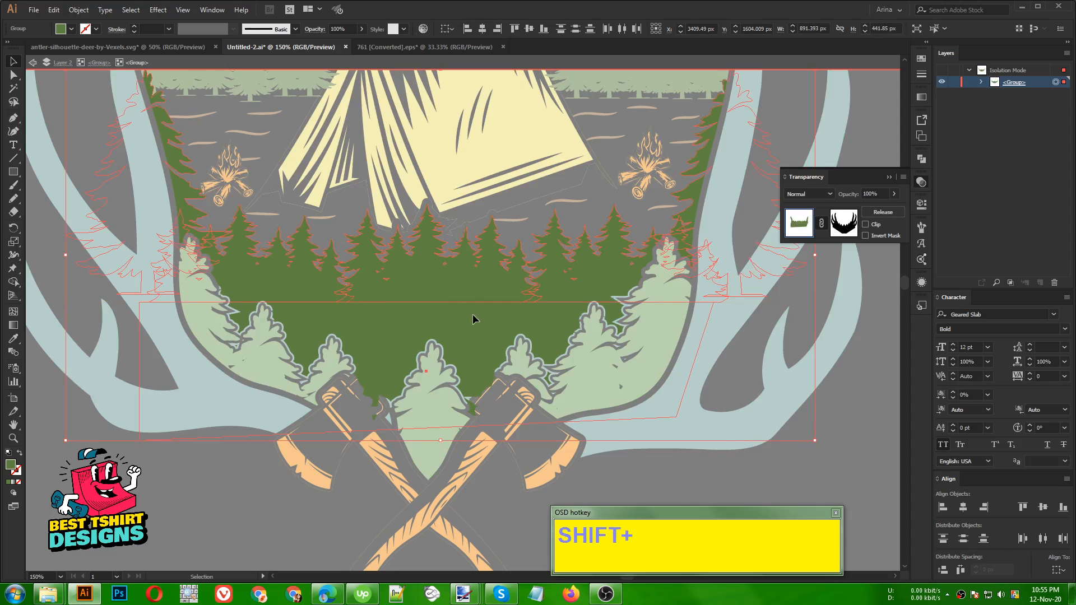
pyautogui.click(845, 223)
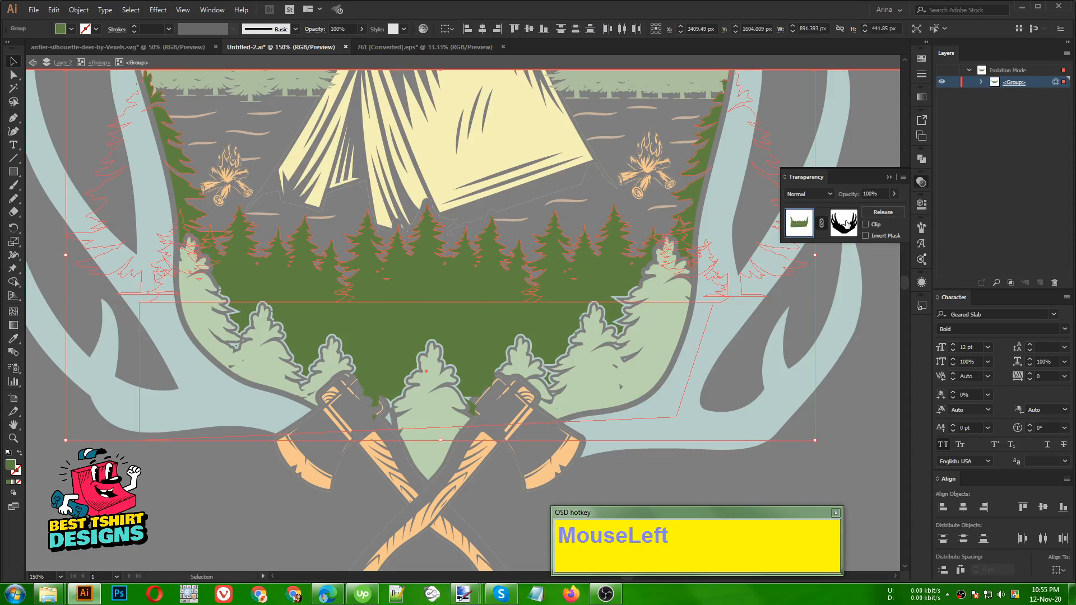
pyautogui.hotkey('ctrl', 'f')
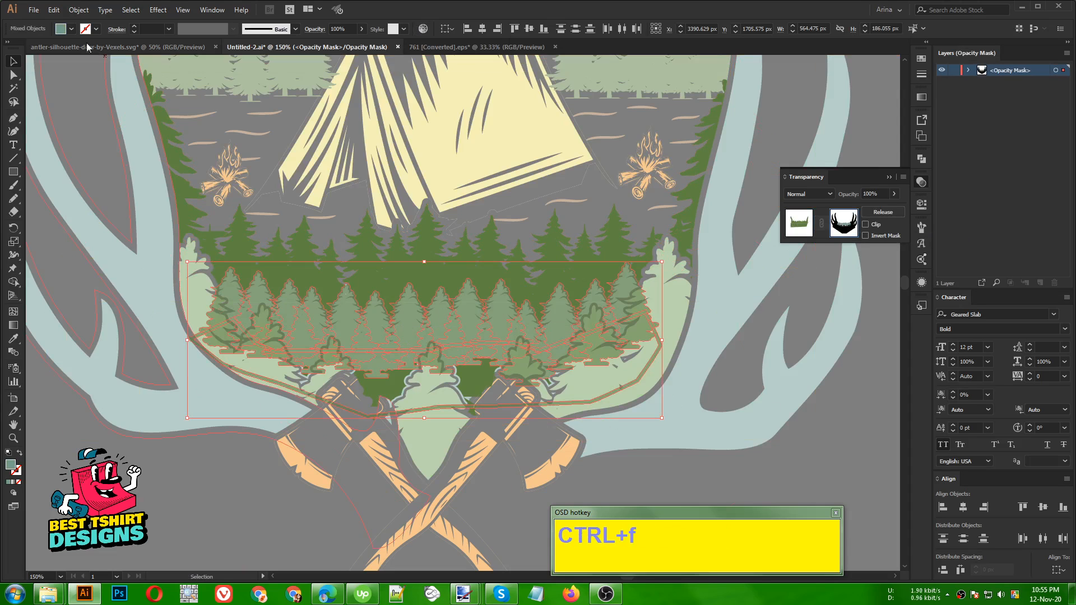
pyautogui.click(71, 28)
pyautogui.click(31, 50)
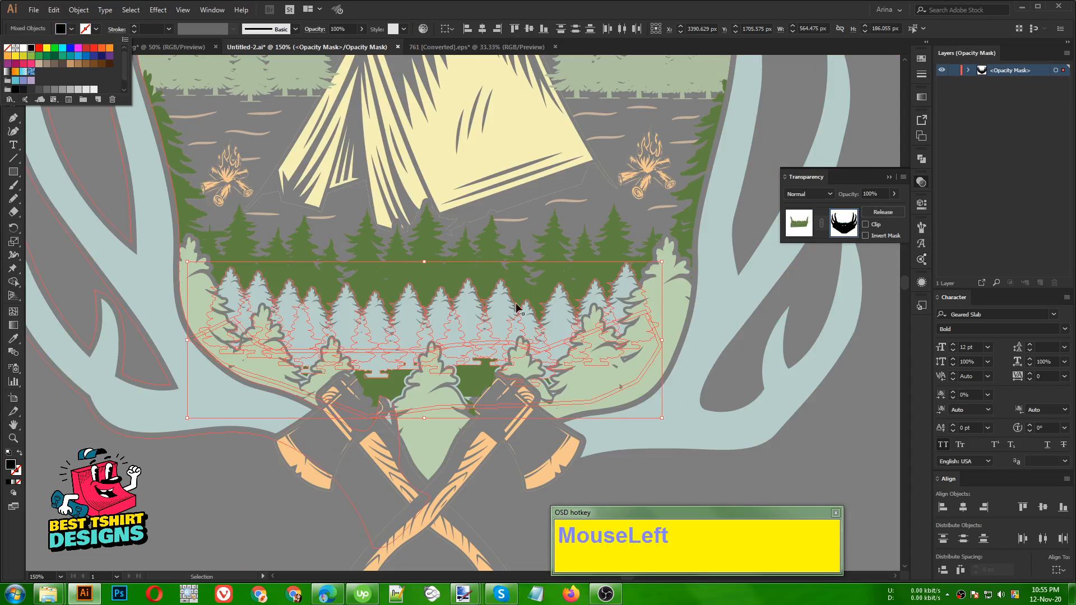
pyautogui.click(800, 224)
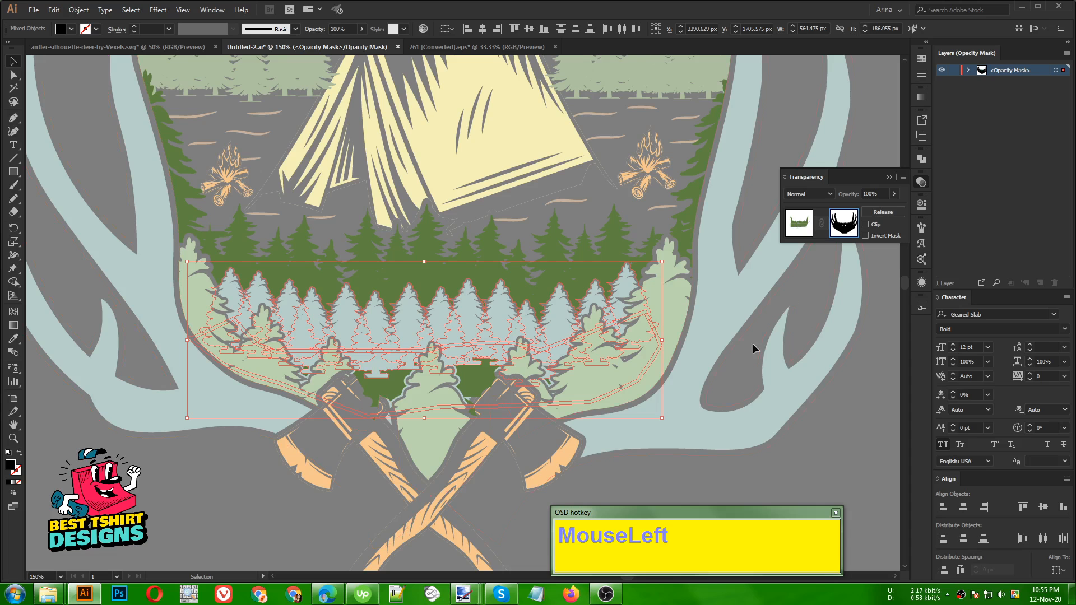
# Step: Deselect the outlines in the dark-green pine group's opacity mask and return to editing the artwork
pyautogui.click(861, 446)
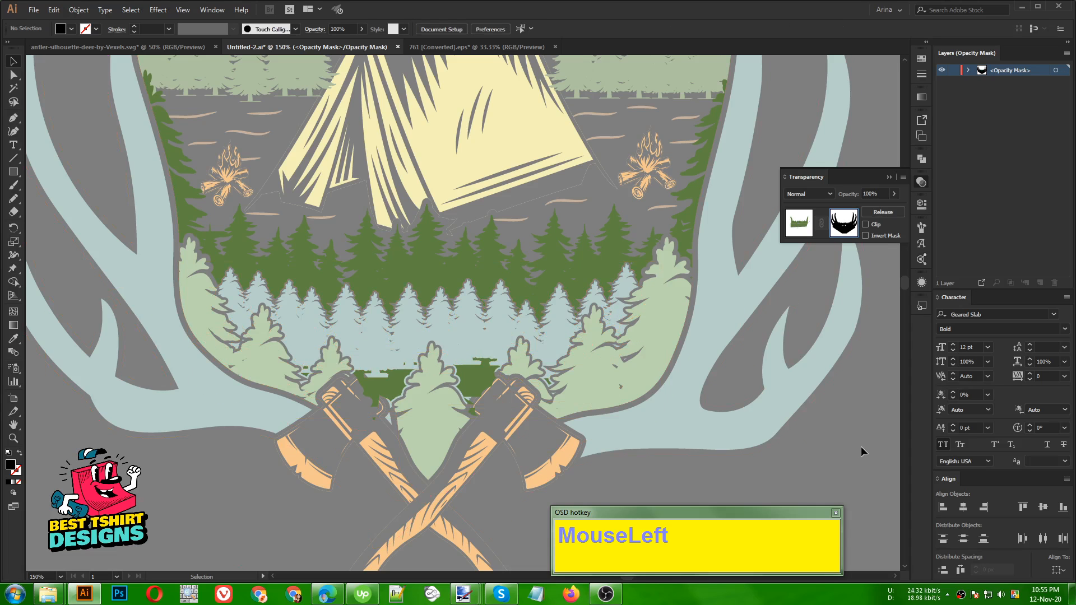
pyautogui.scroll(-1, 325, 312)
pyautogui.click(799, 224)
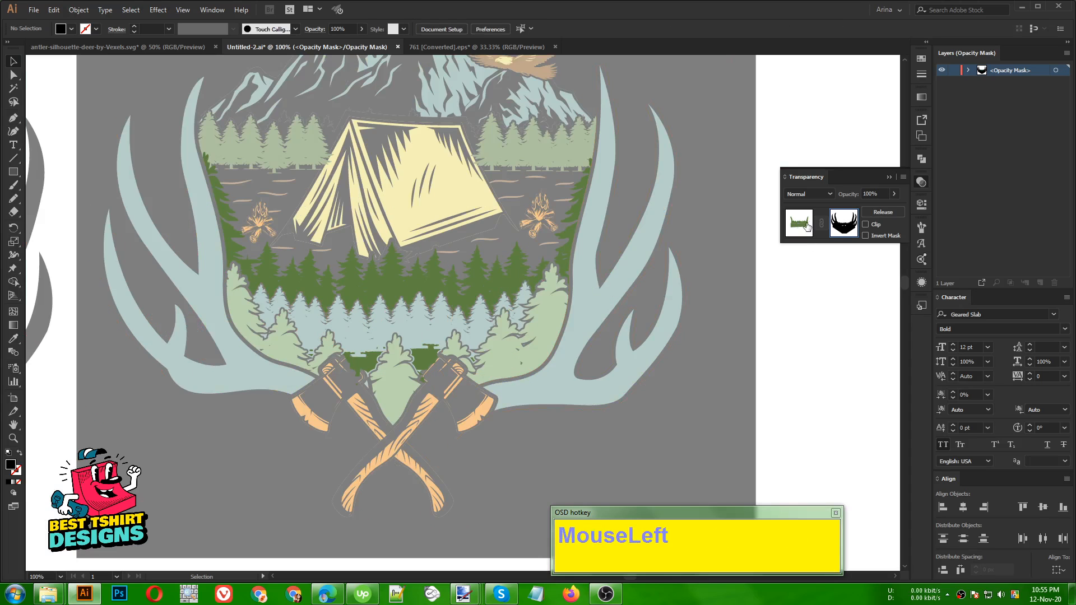
pyautogui.doubleClick(723, 350)
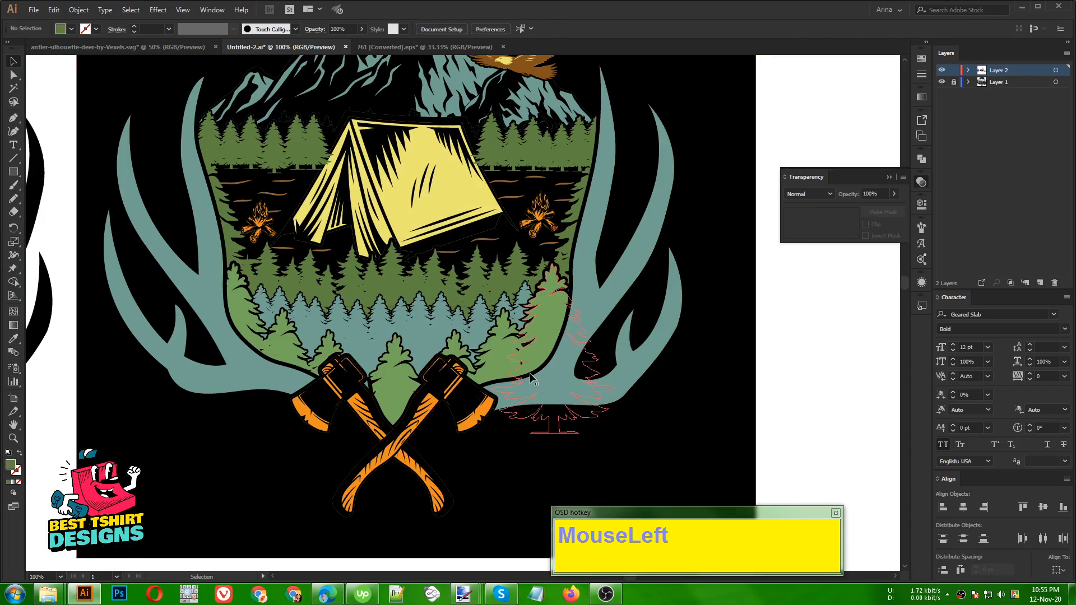
# Step: Review the coloured badge against its black background, checking the gaps between the pine rows
pyautogui.scroll(-1, 407, 298)
pyautogui.click(698, 316)
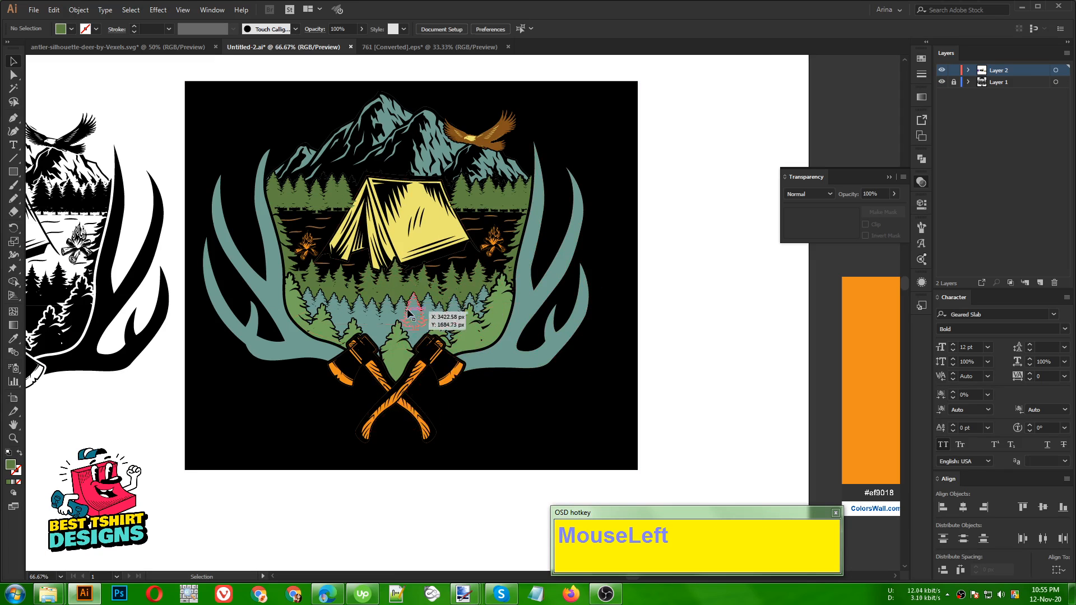
pyautogui.scroll(1, 410, 306)
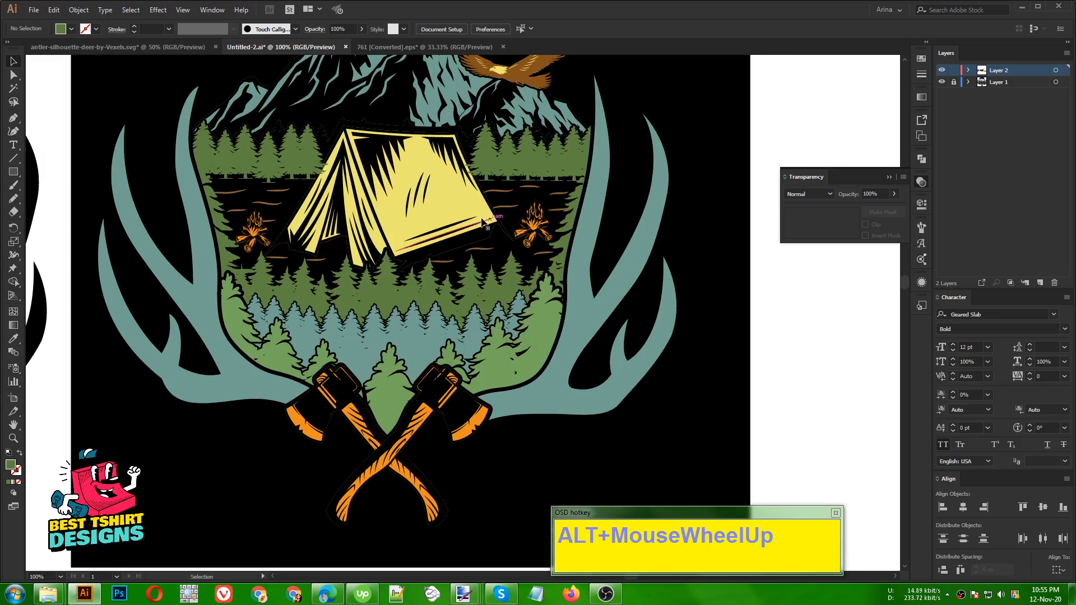
pyautogui.scroll(-1, 421, 240)
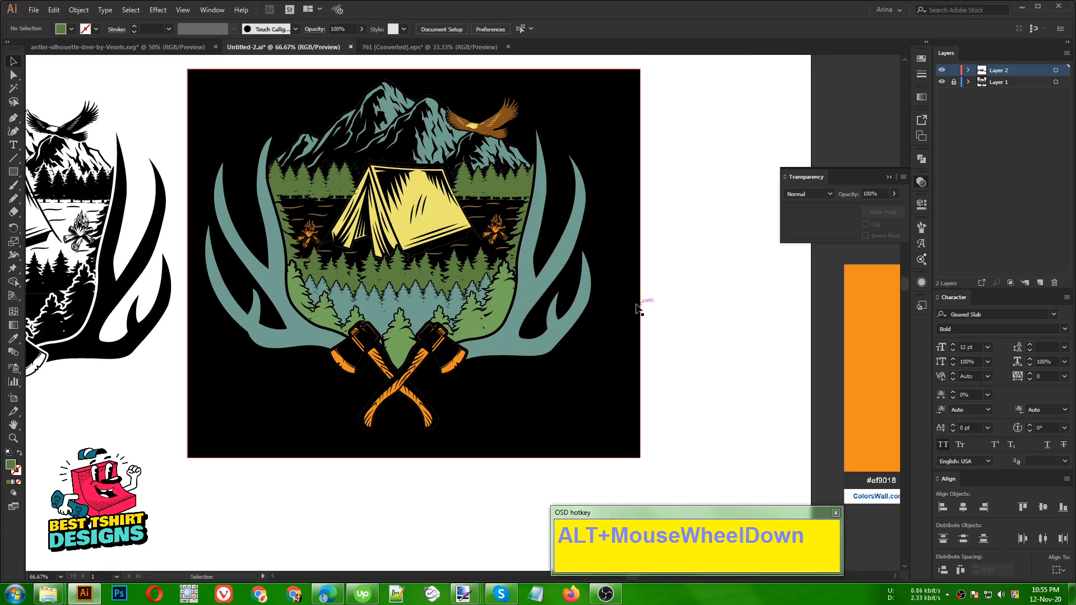
pyautogui.click(700, 297)
pyautogui.press('alt')
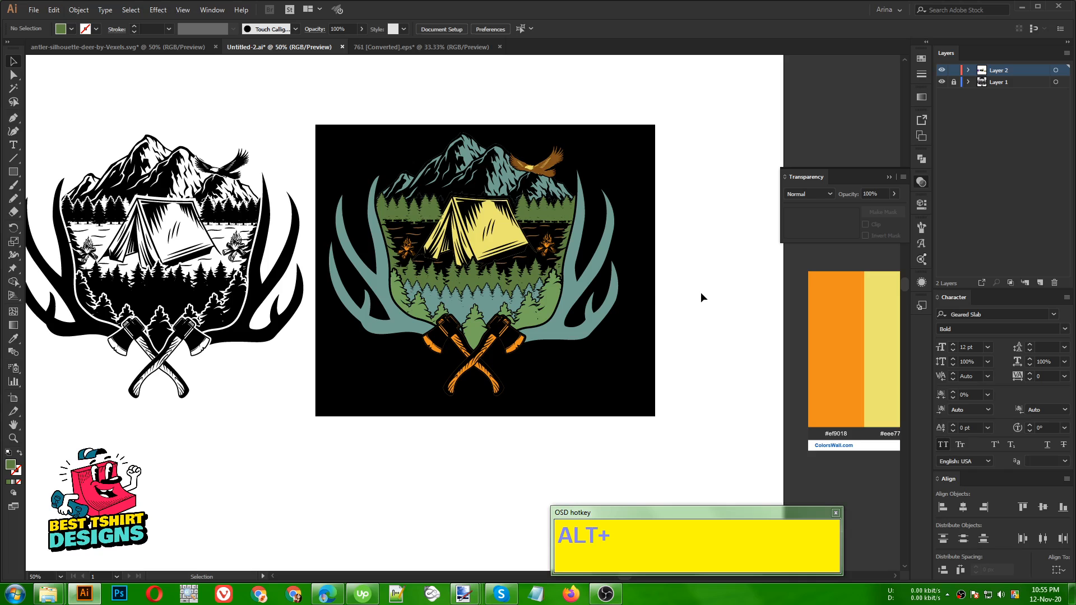
# Step: Move the black-and-white badge up out of the way and place the coloured badge off the black rectangle, on the white area below it
pyautogui.scroll(-1, 584, 262)
pyautogui.moveTo(234, 204); pyautogui.dragTo(223, 195)
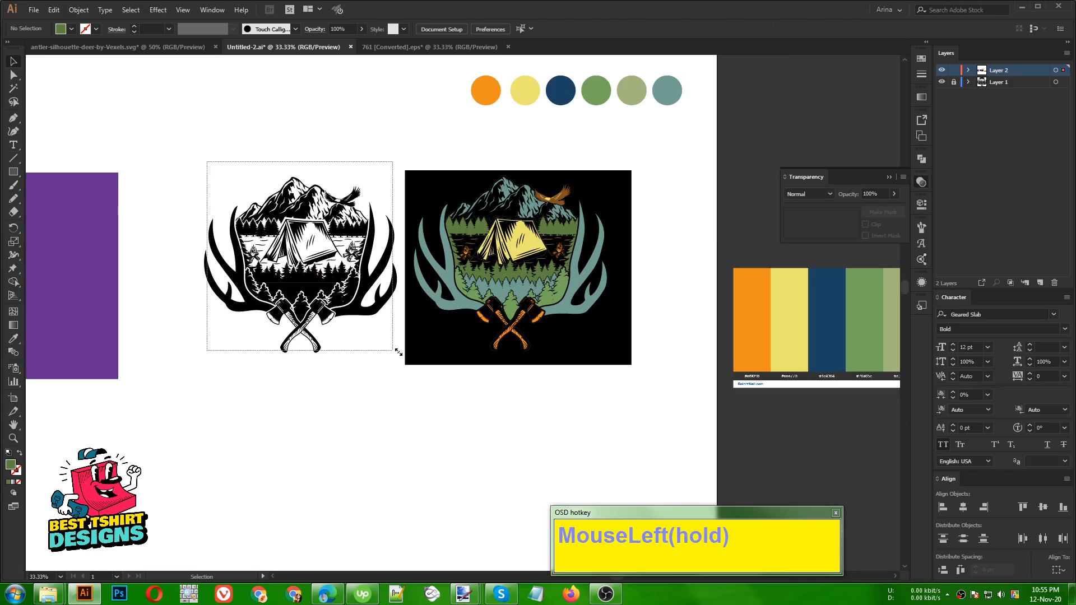
pyautogui.moveTo(373, 302); pyautogui.dragTo(302, 207)
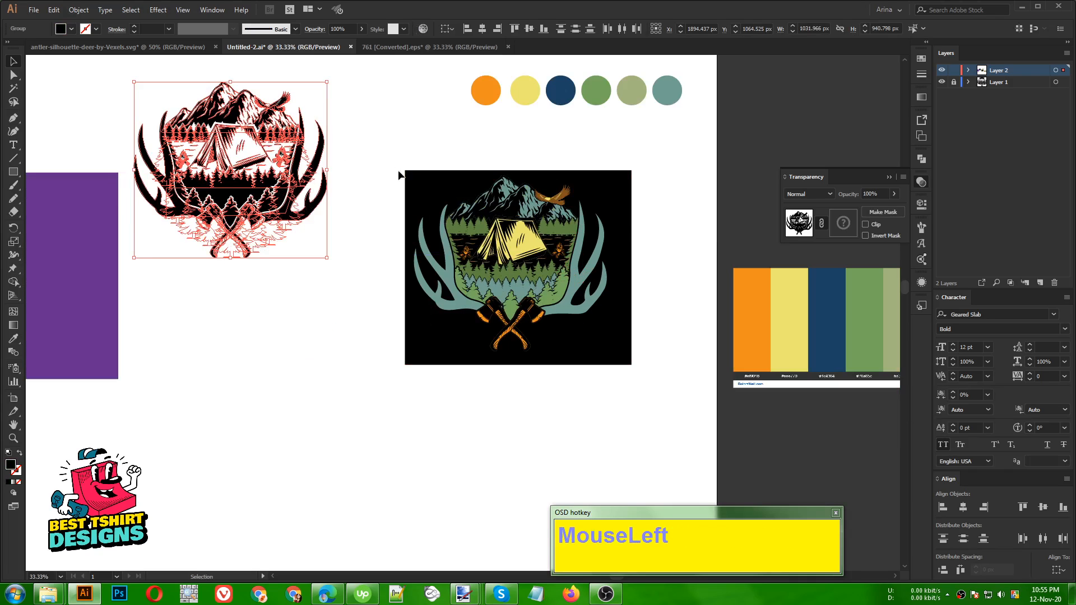
pyautogui.moveTo(394, 163); pyautogui.dragTo(640, 338)
pyautogui.keyDown('shift'); pyautogui.click(599, 334); pyautogui.keyUp('shift')
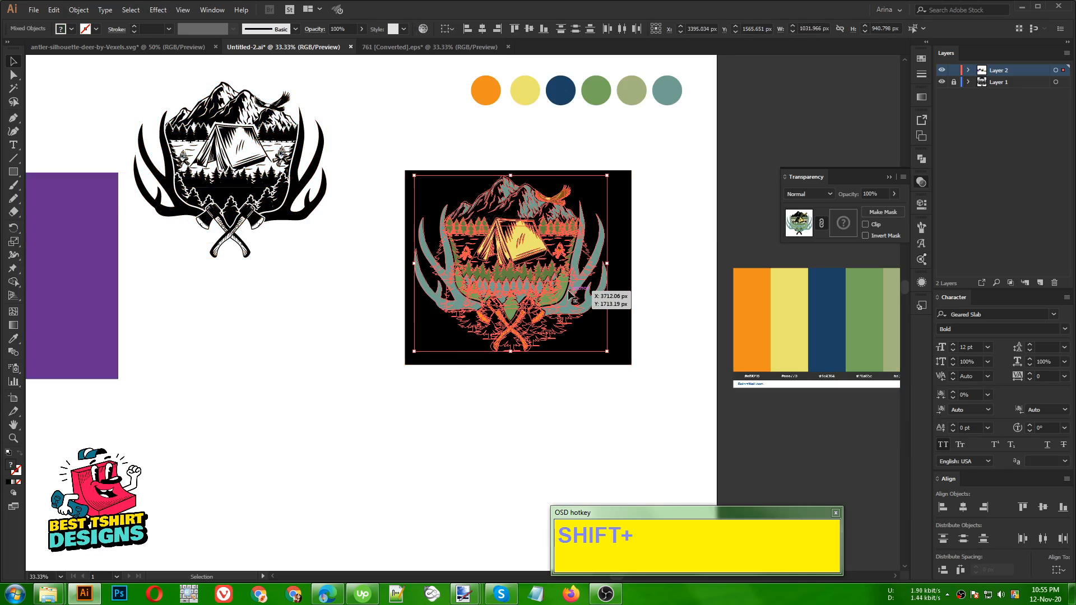
pyautogui.moveTo(599, 289); pyautogui.dragTo(351, 389)
pyautogui.click(438, 446)
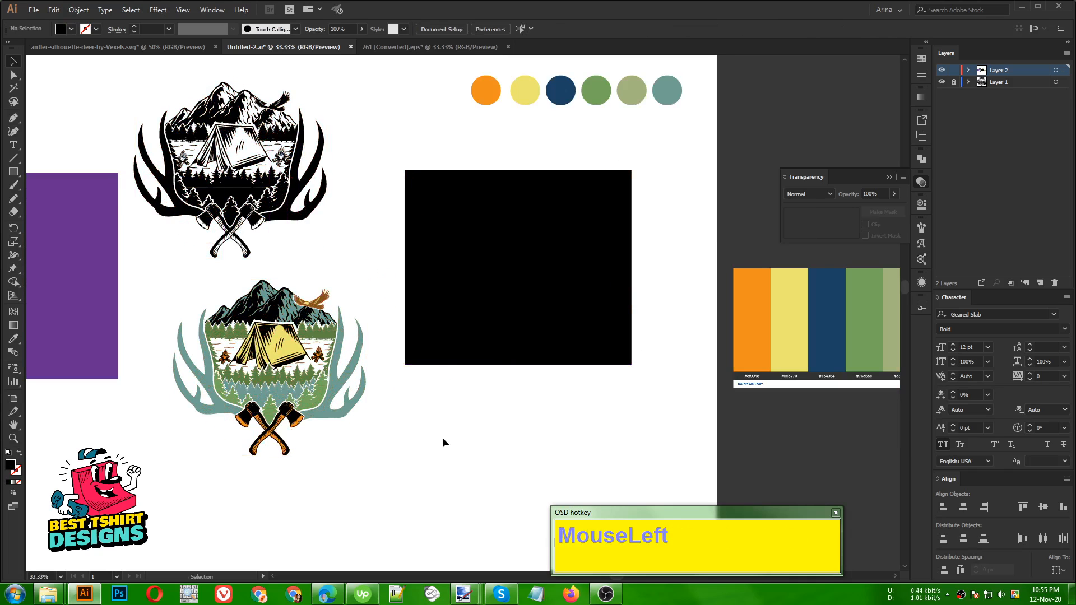
# Step: Examine the coloured badge on the white artboard, both up close and as a whole
pyautogui.keyDown('alt'); pyautogui.scroll(2, 133, 416); pyautogui.keyUp('alt')
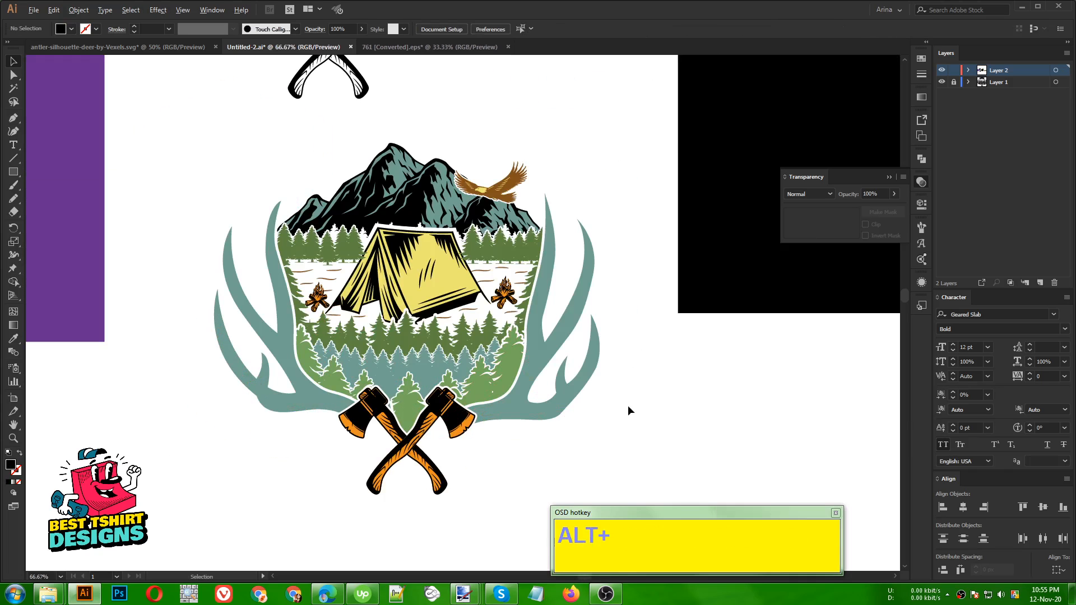
pyautogui.keyDown('alt'); pyautogui.scroll(1, 629, 408); pyautogui.keyUp('alt')
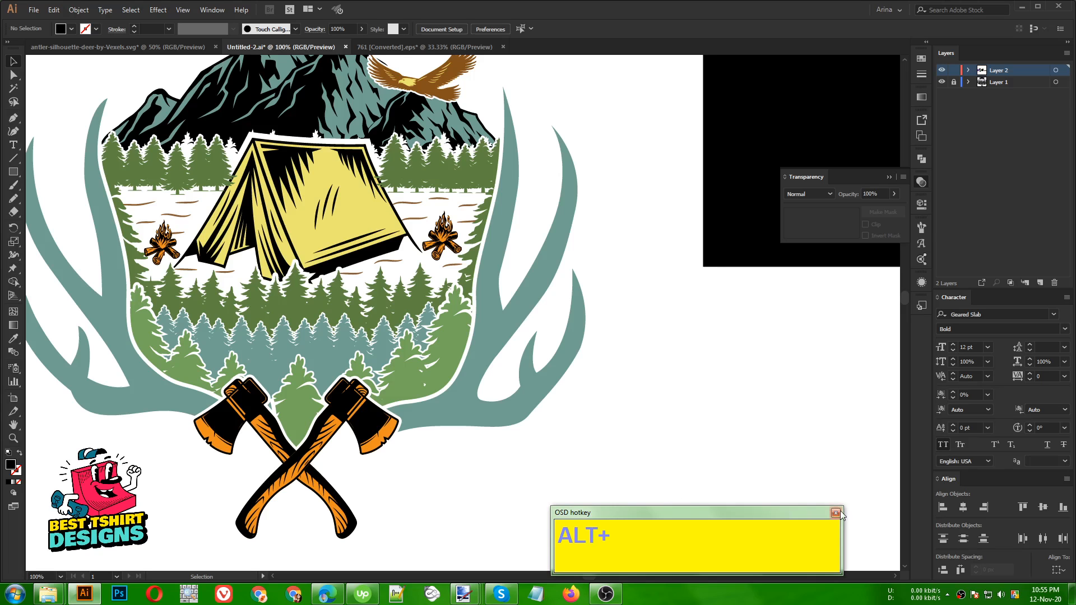
pyautogui.moveTo(667, 420); pyautogui.dragTo(813, 453)
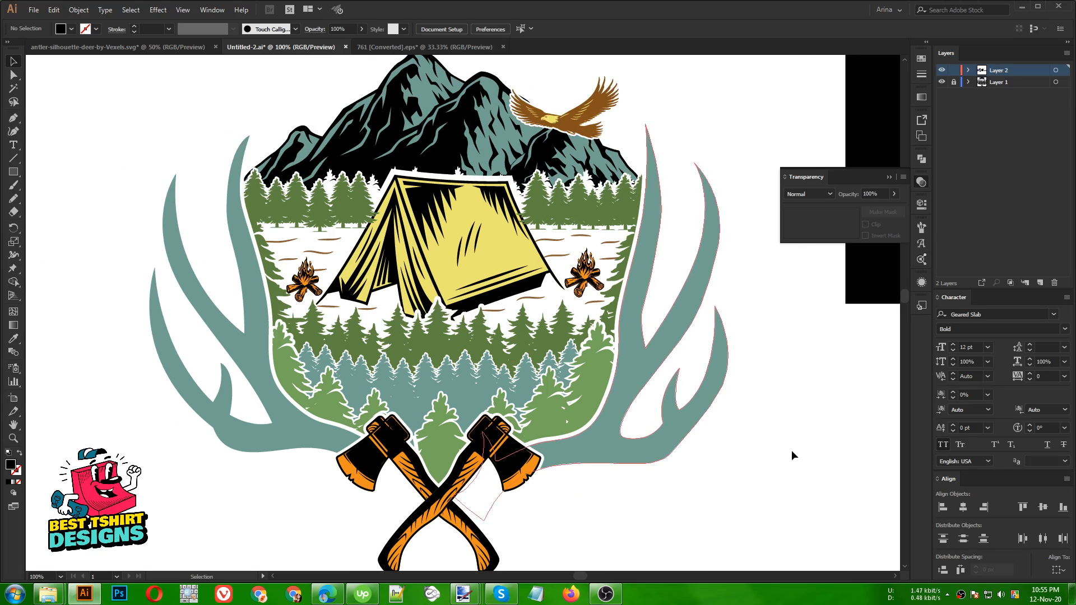
pyautogui.keyDown('alt'); pyautogui.scroll(-1, 364, 309); pyautogui.keyUp('alt')
pyautogui.click(13, 438)
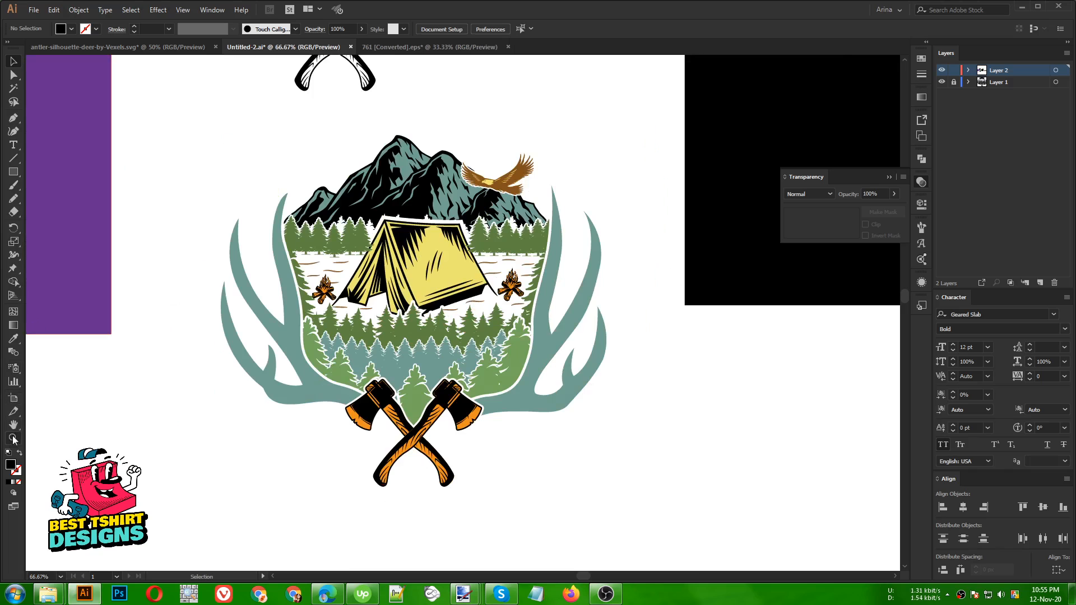
pyautogui.moveTo(205, 130); pyautogui.dragTo(534, 476)
pyautogui.press('v')
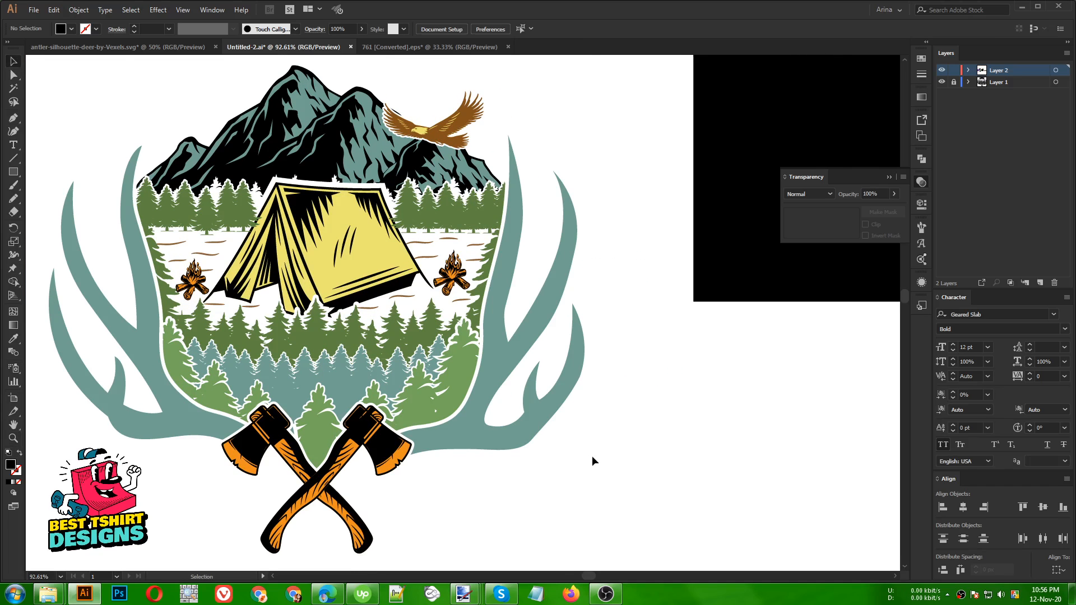